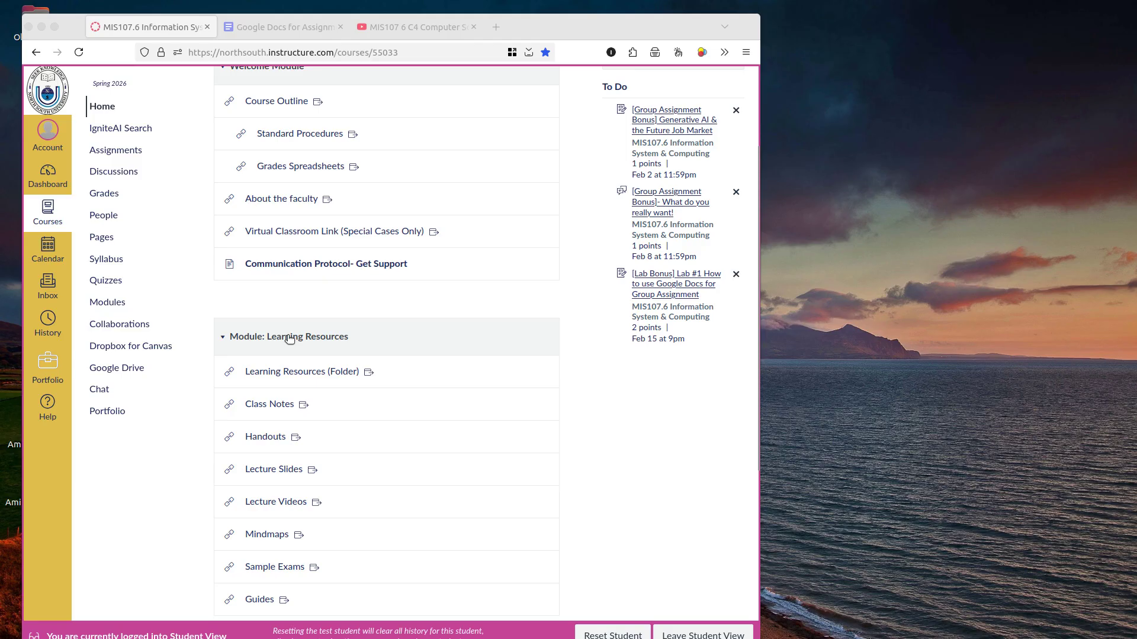
- Preview the Computer Software class recording by playing it and skipping ahead, pause it, and close its page
{"action": "scroll", "coordinate": [296, 332], "scroll_direction": "down", "scroll_amount": 5}
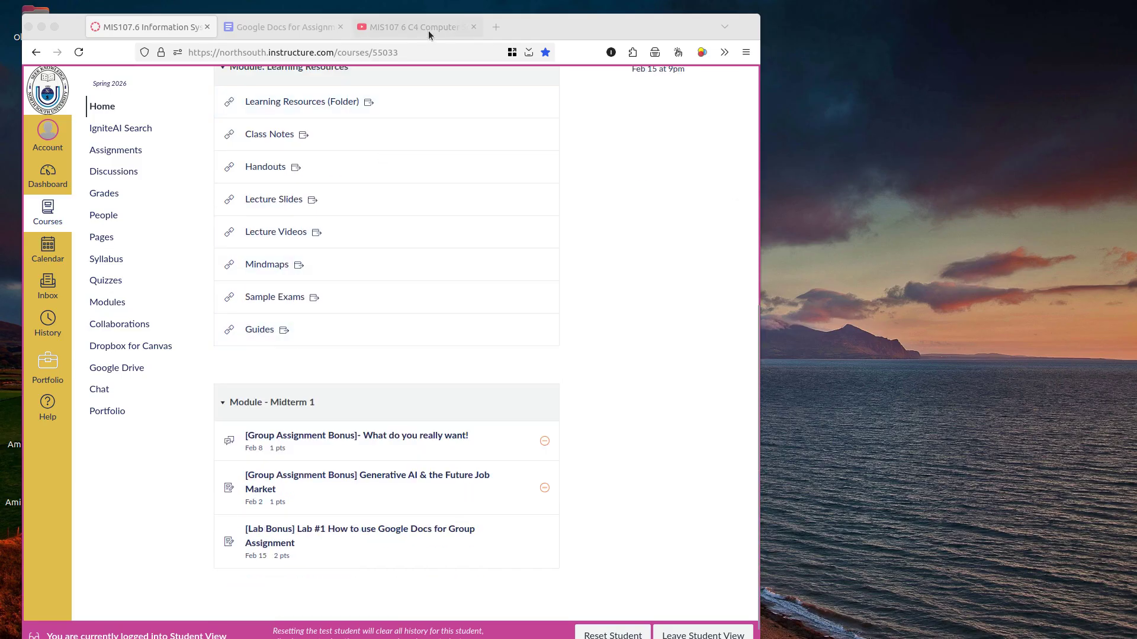
{"action": "left_click", "coordinate": [428, 30]}
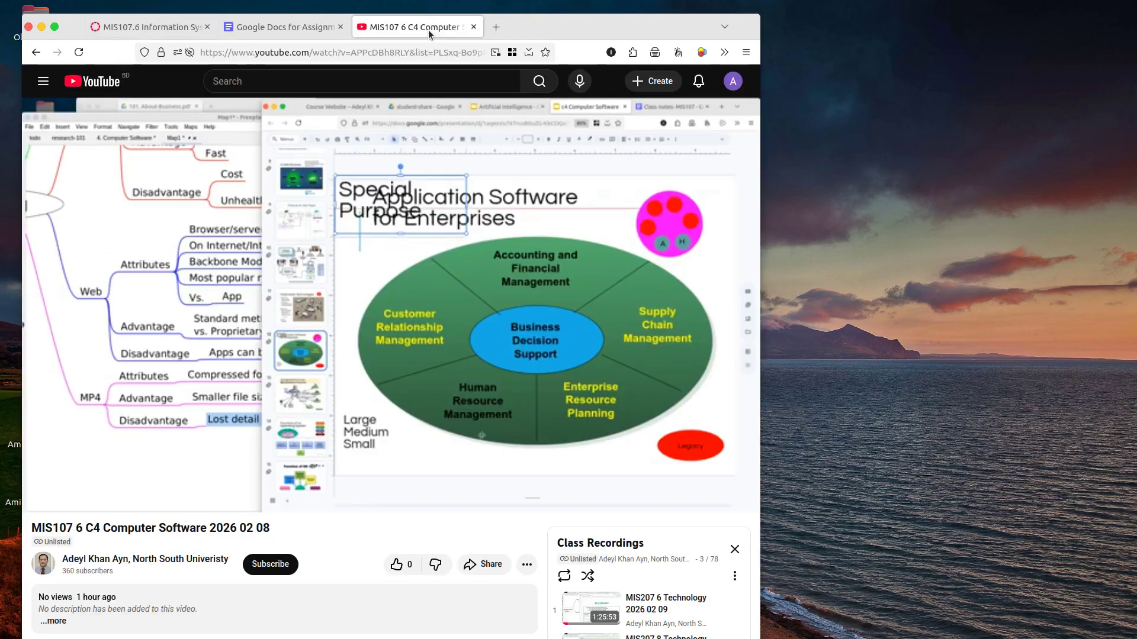
{"action": "left_click", "coordinate": [310, 375]}
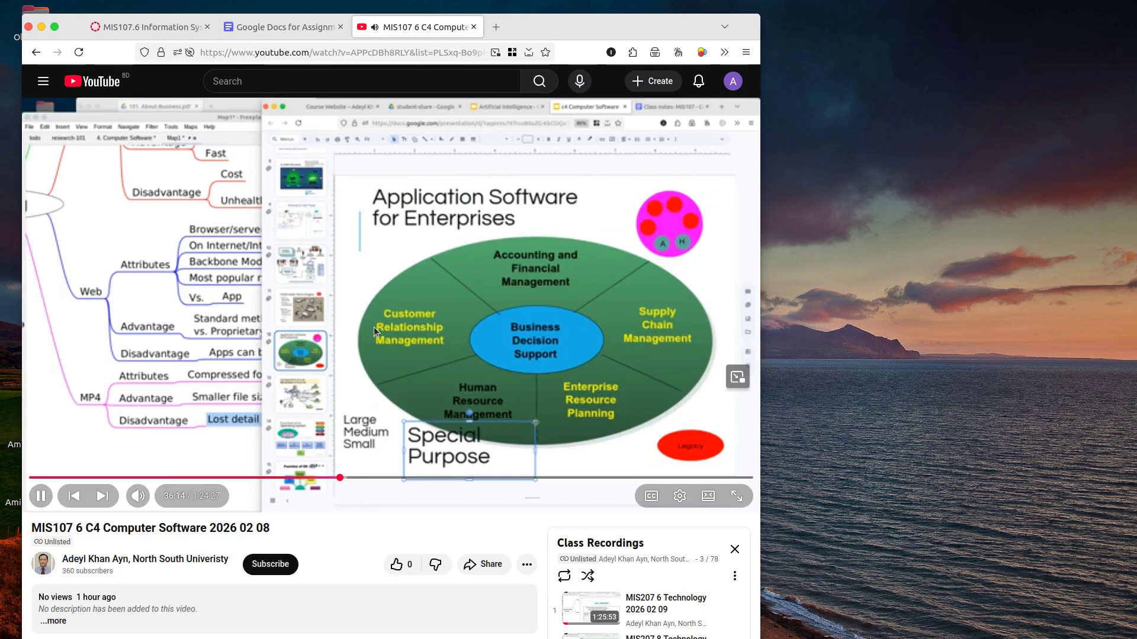
{"action": "left_click", "coordinate": [365, 479]}
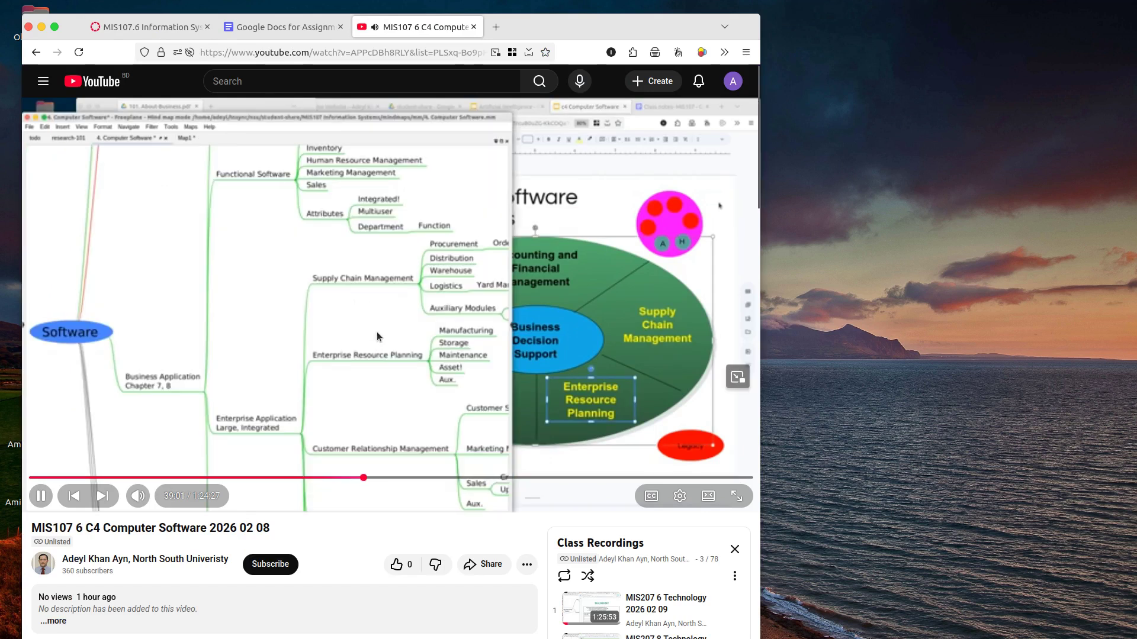
{"action": "left_click", "coordinate": [377, 334]}
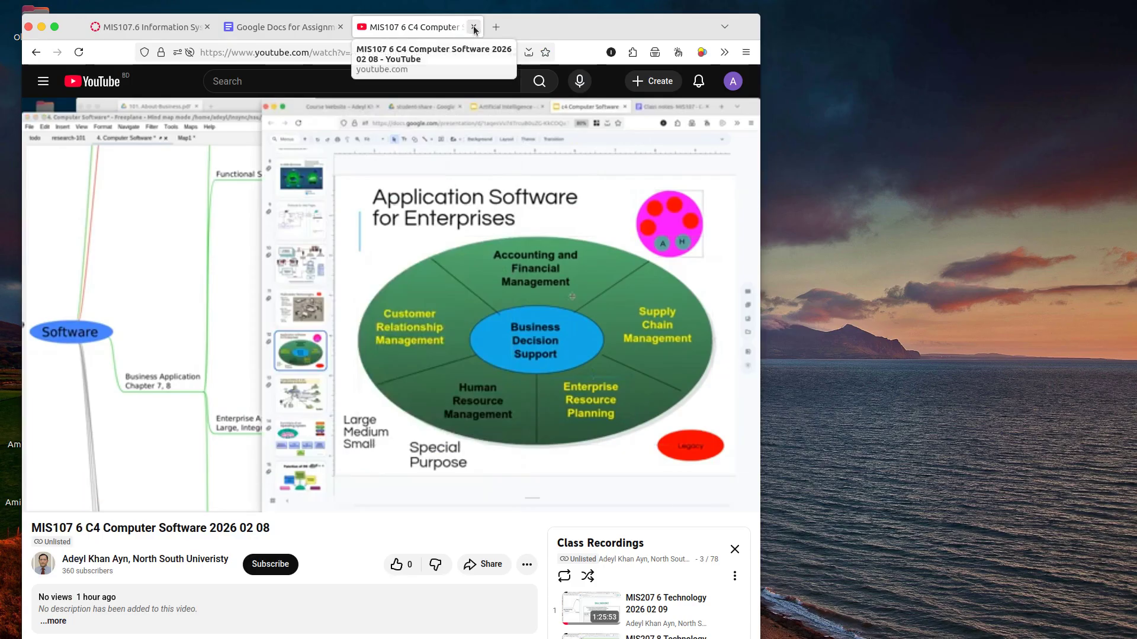
{"action": "left_click", "coordinate": [473, 27]}
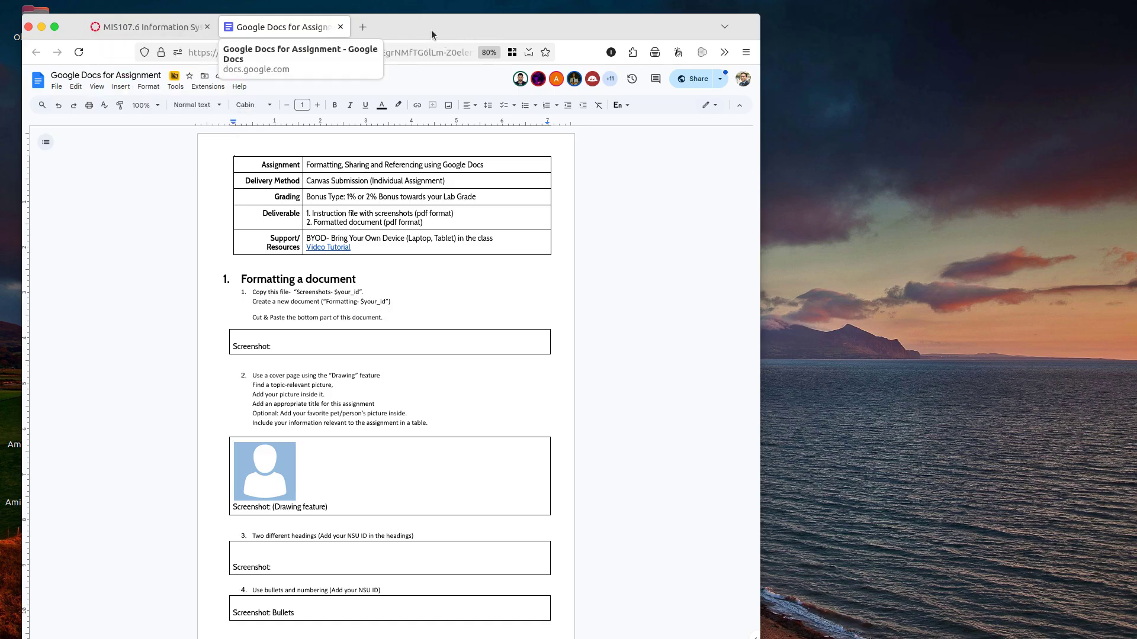
- Dock the browser window along one side of the desktop and set the assignment document's zoom to 200%
{"action": "left_click_drag", "start_coordinate": [427, 27], "coordinate": [2, 58]}
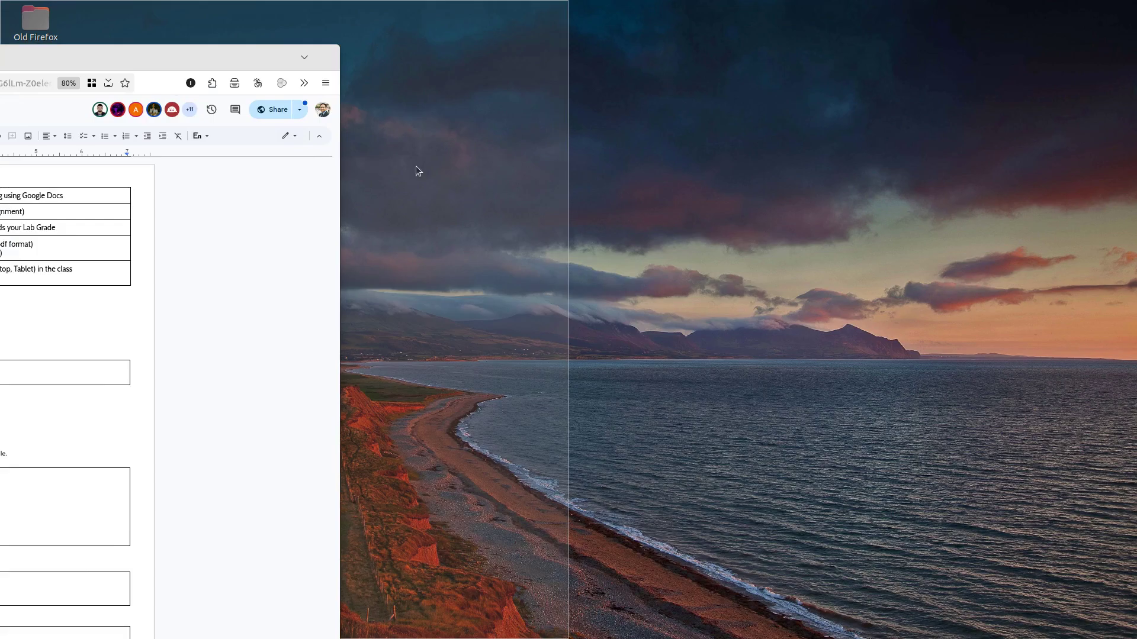
{"action": "left_click_drag", "start_coordinate": [573, 188], "coordinate": [782, 253]}
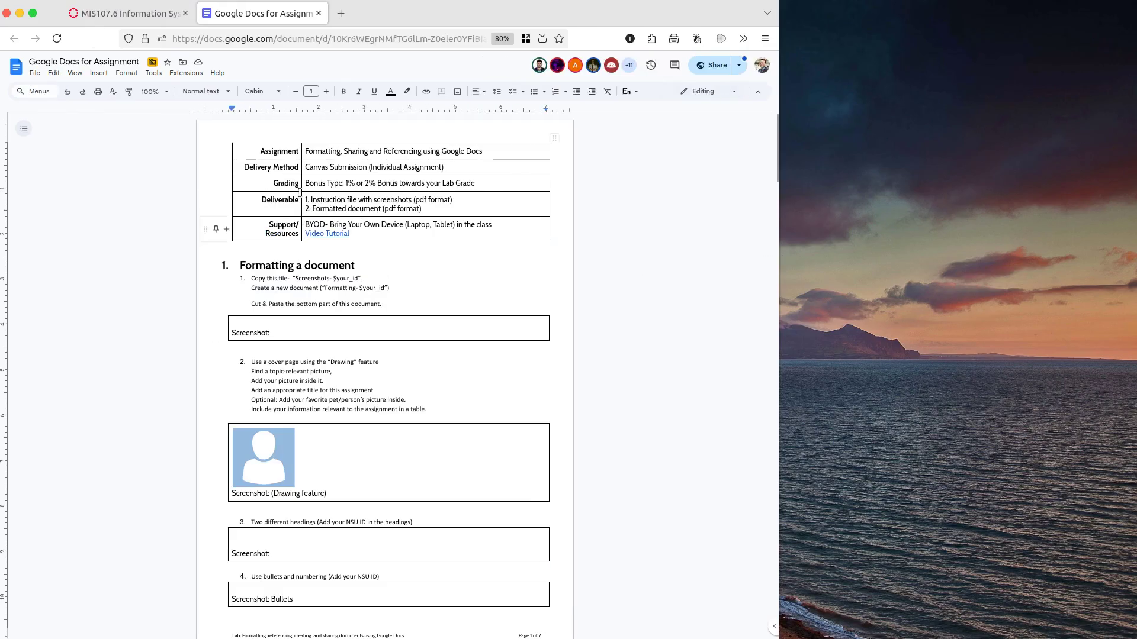
{"action": "left_click", "coordinate": [202, 93]}
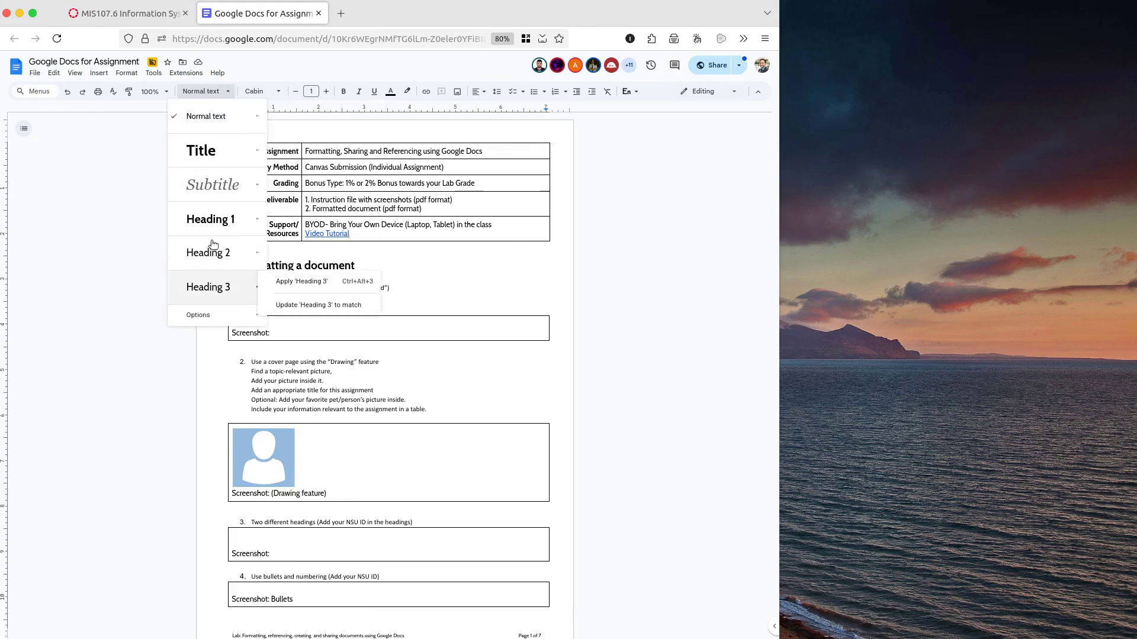
{"action": "left_click", "coordinate": [204, 93]}
{"action": "left_click", "coordinate": [167, 93]}
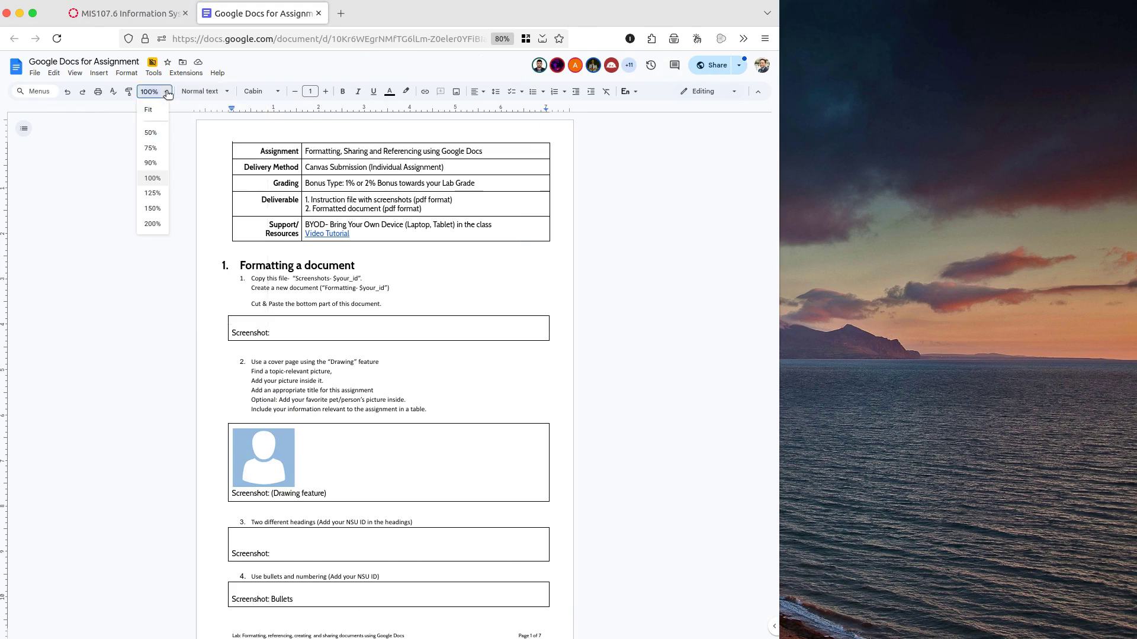
{"action": "left_click", "coordinate": [152, 224]}
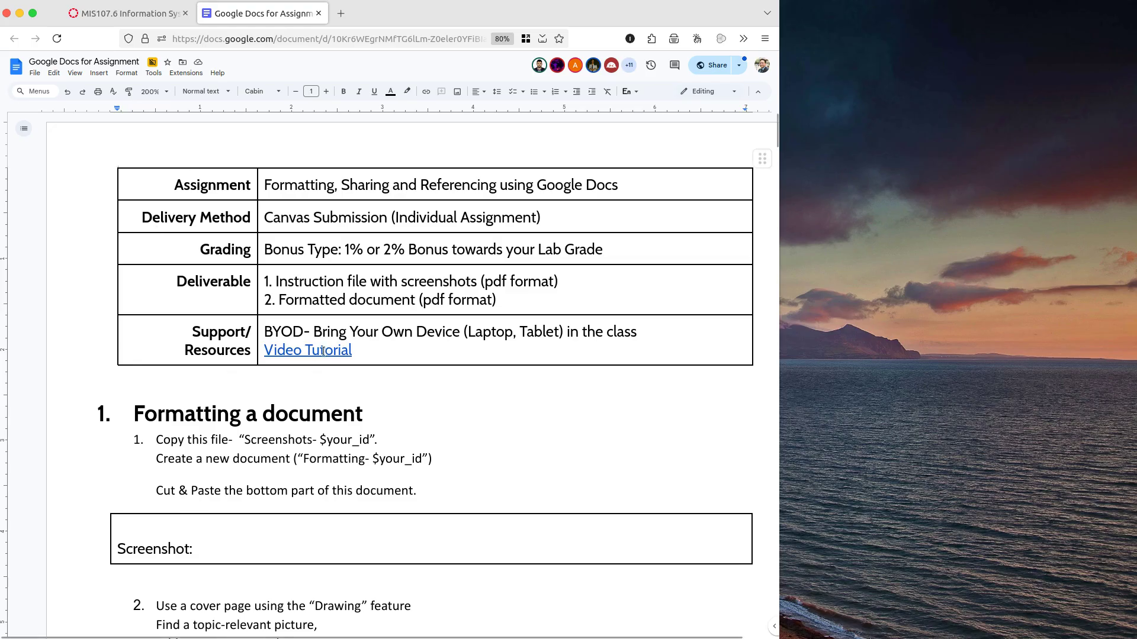
- Review the Assignment row of the table and the first instructions under "Formatting a document"
{"action": "double_click", "coordinate": [374, 189]}
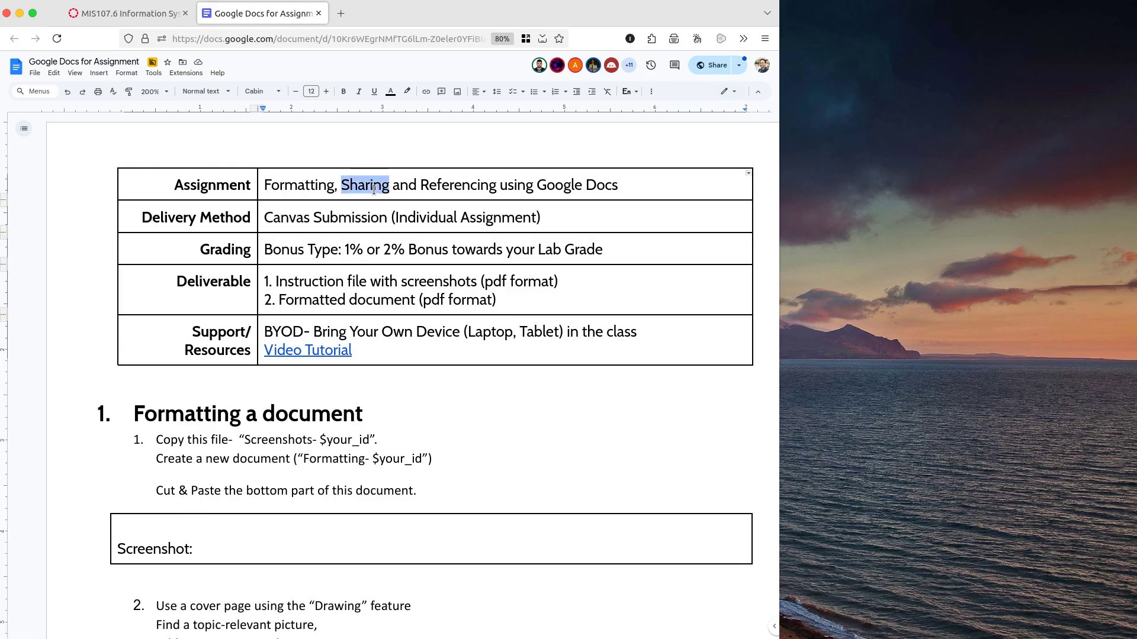
{"action": "triple_click", "coordinate": [460, 186]}
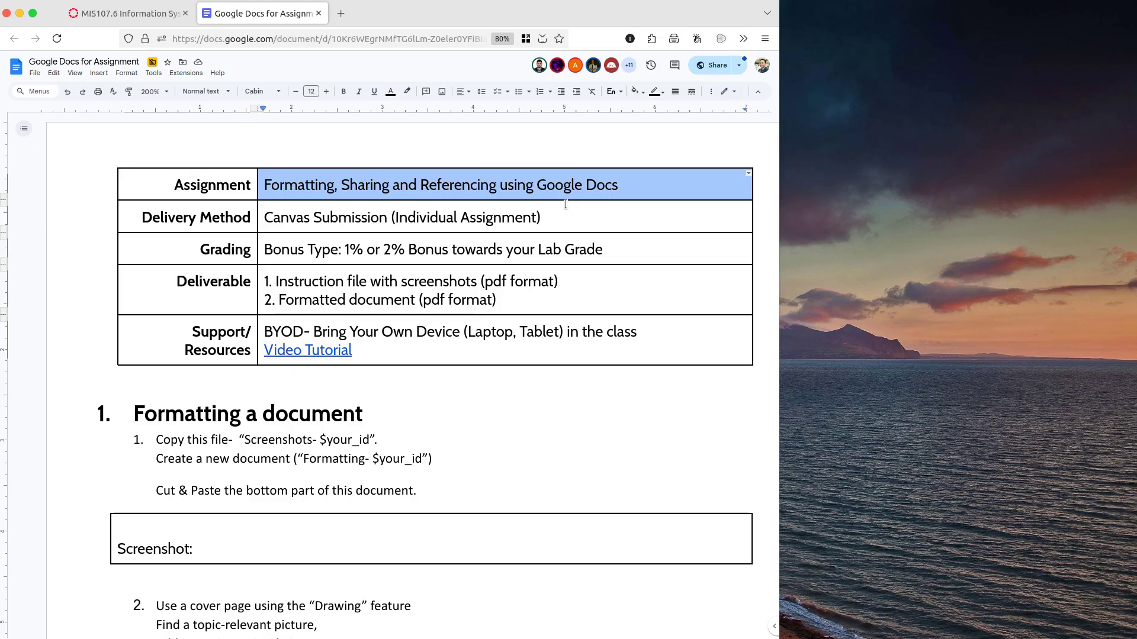
{"action": "left_click", "coordinate": [35, 74]}
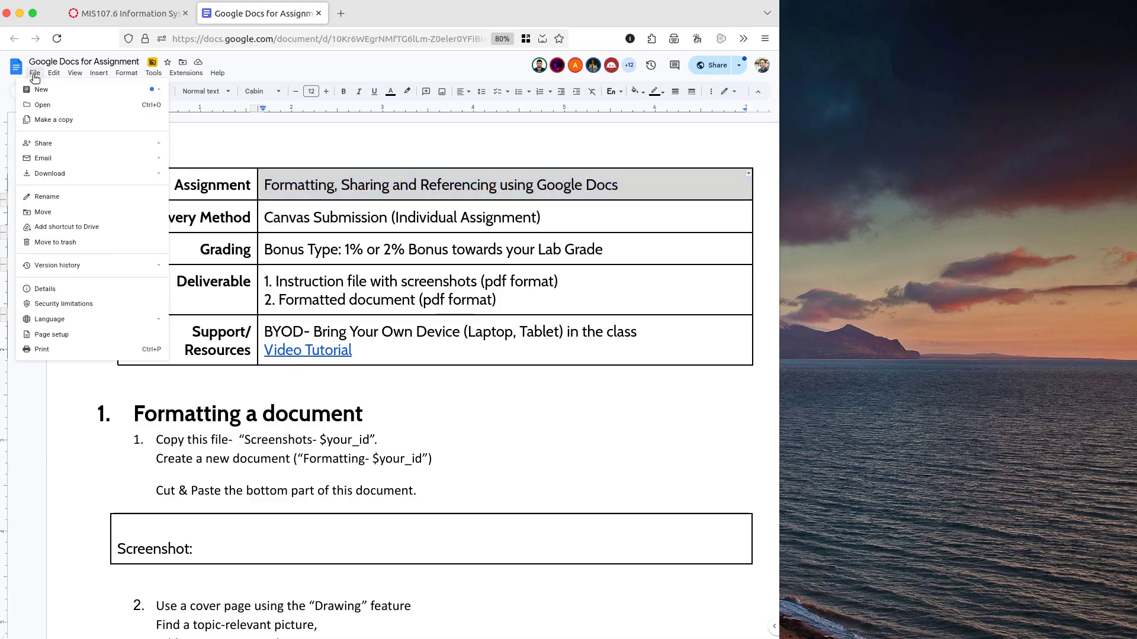
{"action": "left_click", "coordinate": [358, 220]}
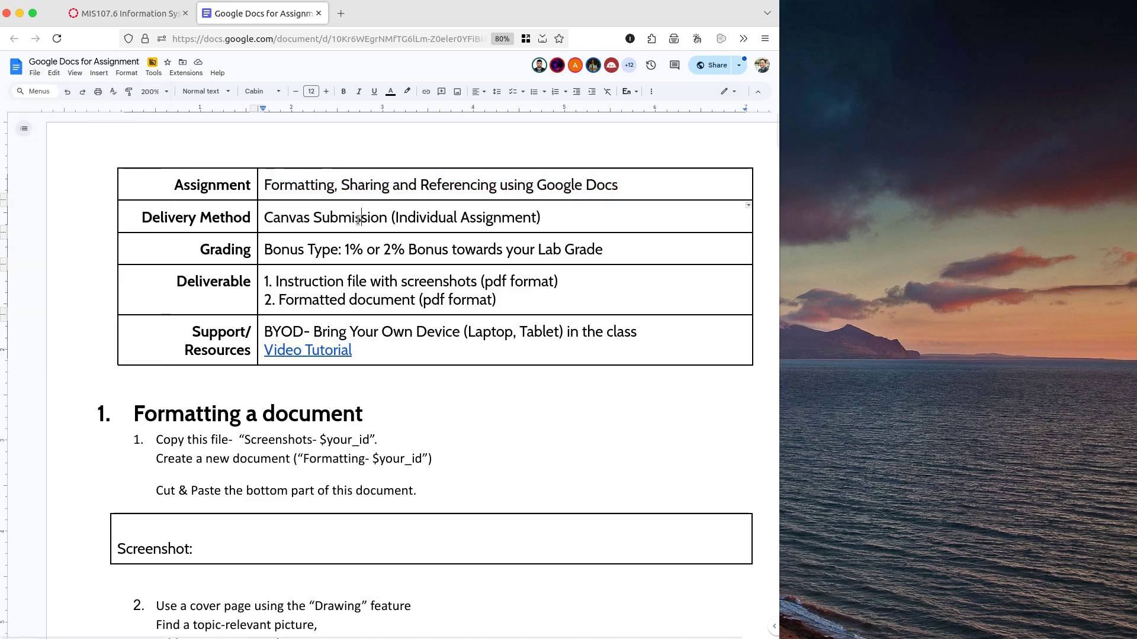
{"action": "left_click_drag", "start_coordinate": [86, 415], "coordinate": [288, 422]}
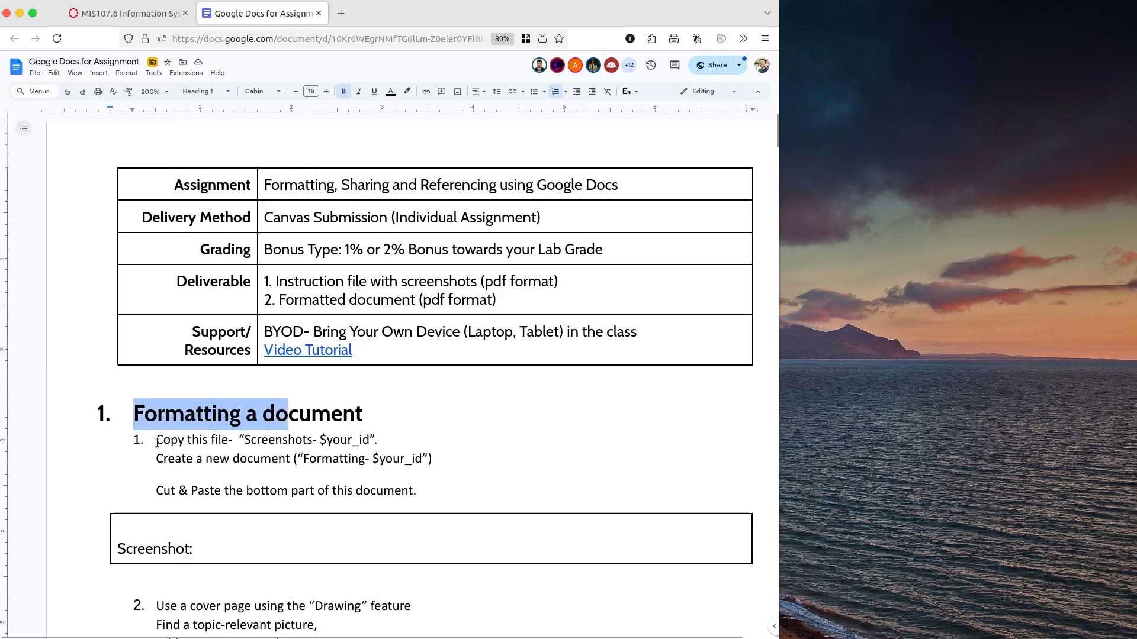
{"action": "left_click_drag", "start_coordinate": [160, 440], "coordinate": [373, 471]}
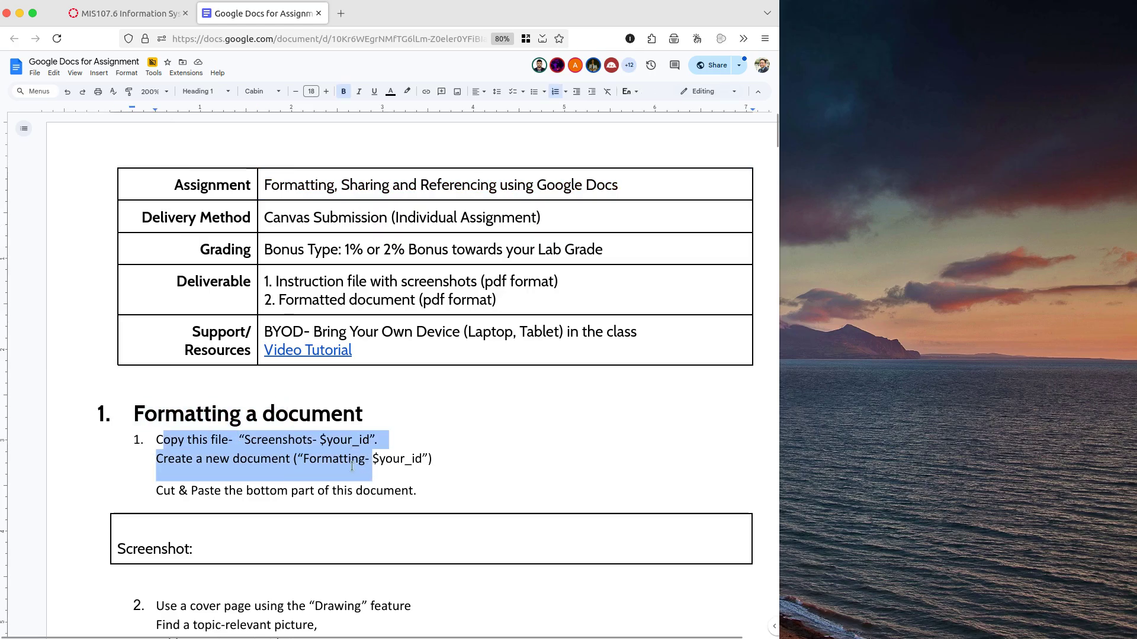
- Copy the suggested file name "Screenshots- $your_id" from the first instruction, without its quotation marks
{"action": "left_click", "coordinate": [368, 439]}
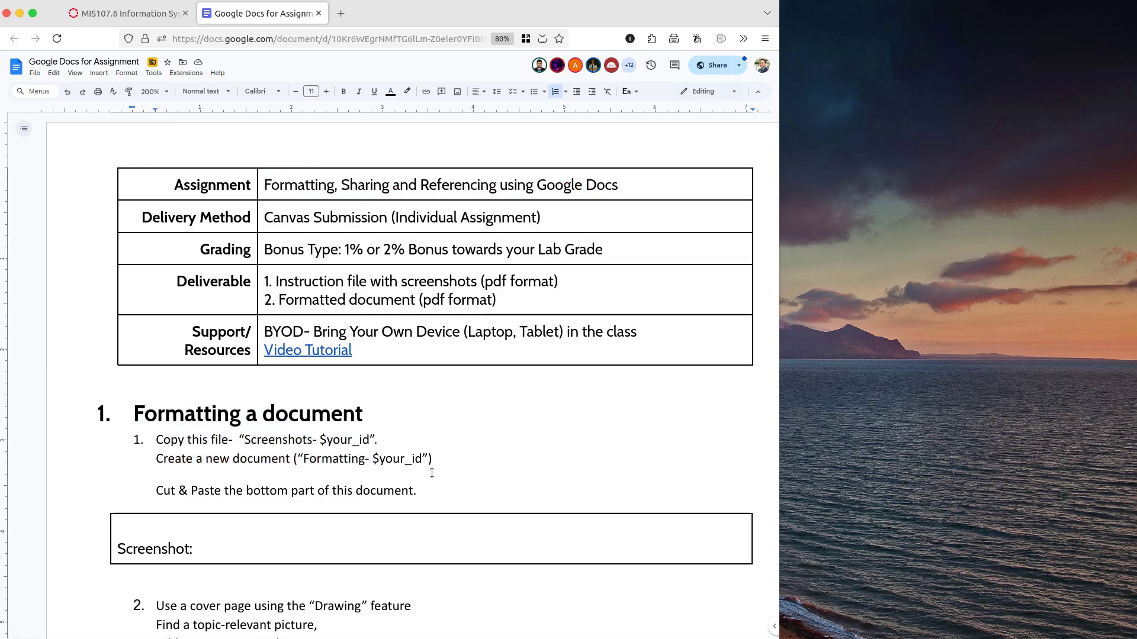
{"action": "key", "text": "ctrl+shift+Left"}
{"action": "key", "text": "ctrl+shift+Left"}
{"action": "key", "text": "ctrl+shift+Left"}
{"action": "key", "text": "ctrl+shift+Left"}
{"action": "key", "text": "ctrl+c"}
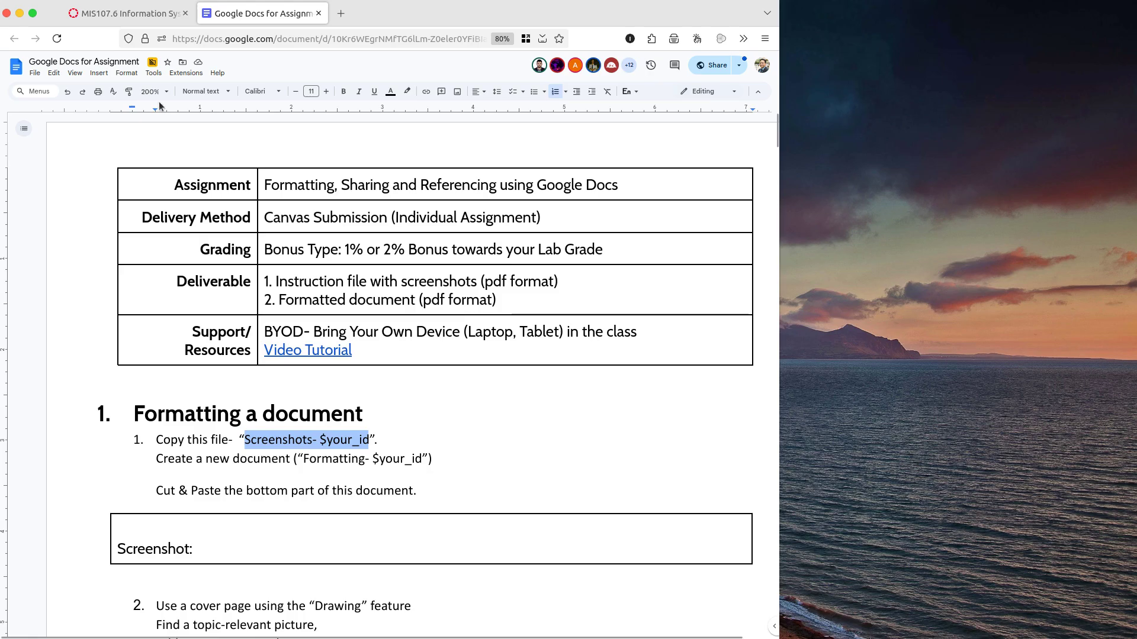
- Make a copy of the document named "Screenshots- 007", using the copied name with its ID placeholder replaced
{"action": "left_click", "coordinate": [39, 74]}
{"action": "left_click", "coordinate": [43, 120]}
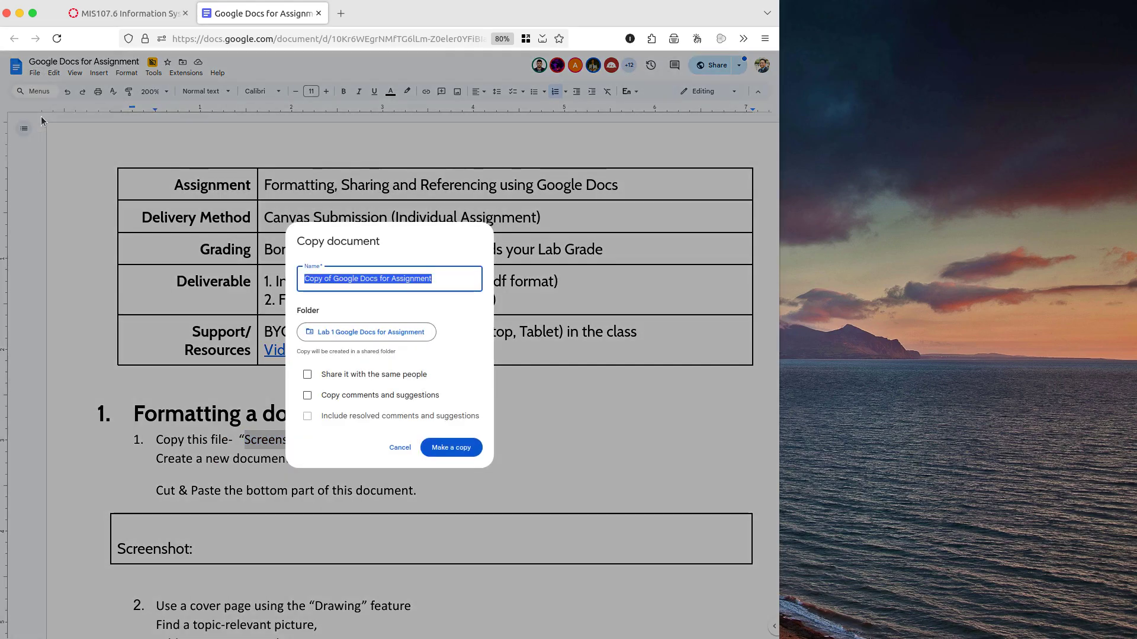
{"action": "key", "text": "ctrl+v"}
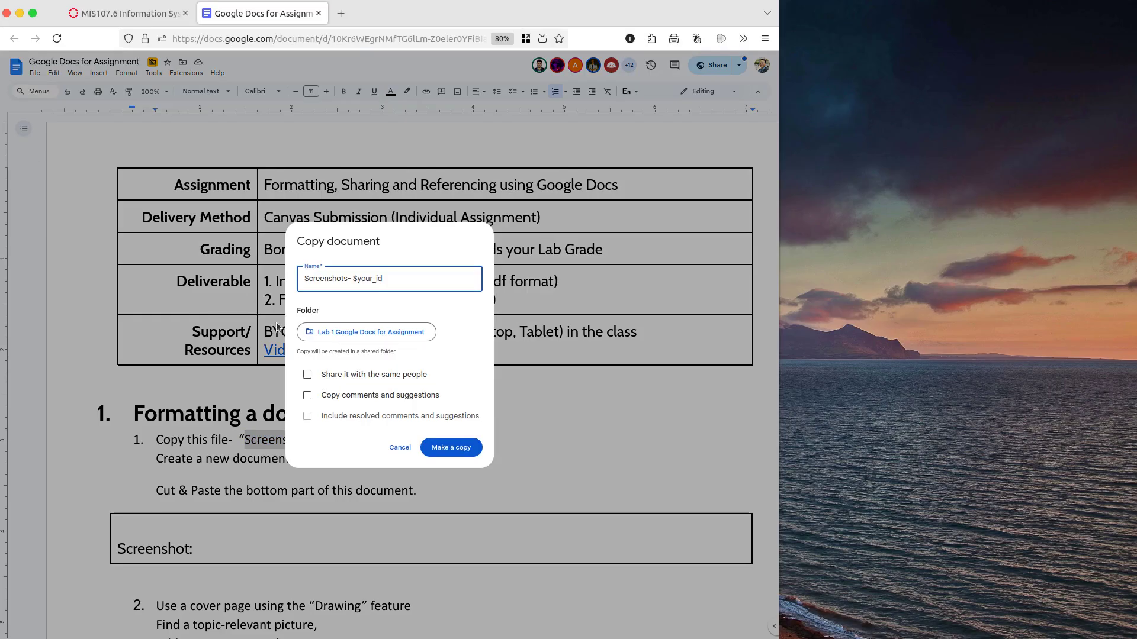
{"action": "left_click_drag", "start_coordinate": [351, 278], "coordinate": [380, 292]}
{"action": "type", "text": "007"}
{"action": "left_click", "coordinate": [459, 452]}
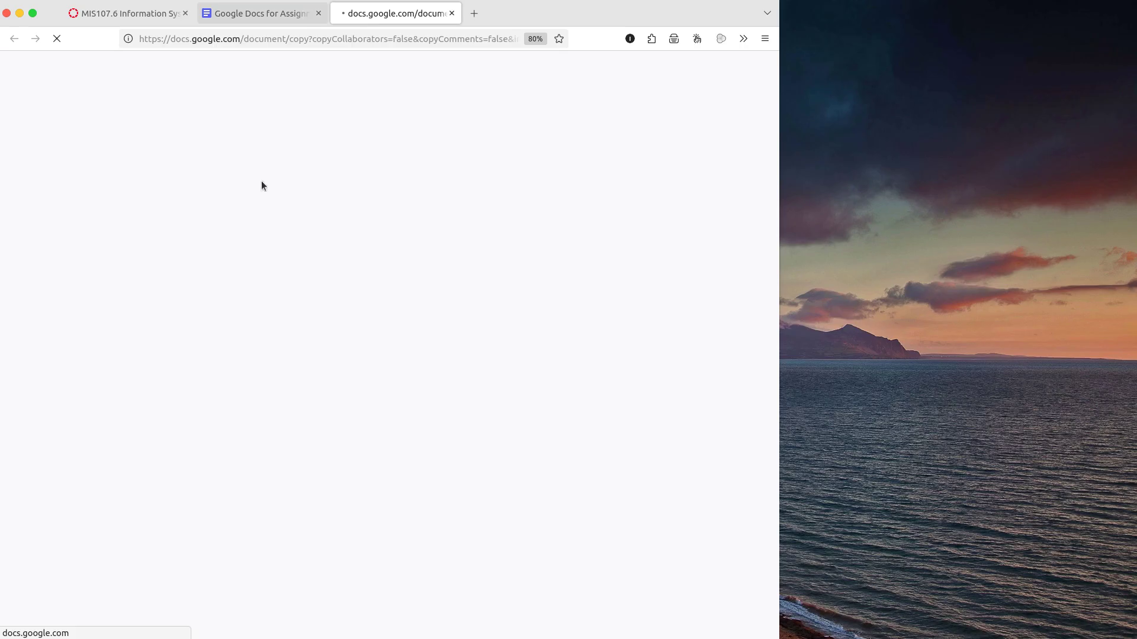
- Check the original assignment document, return to the new Screenshots- 007 copy, and set its zoom to 200%
{"action": "left_click", "coordinate": [261, 13]}
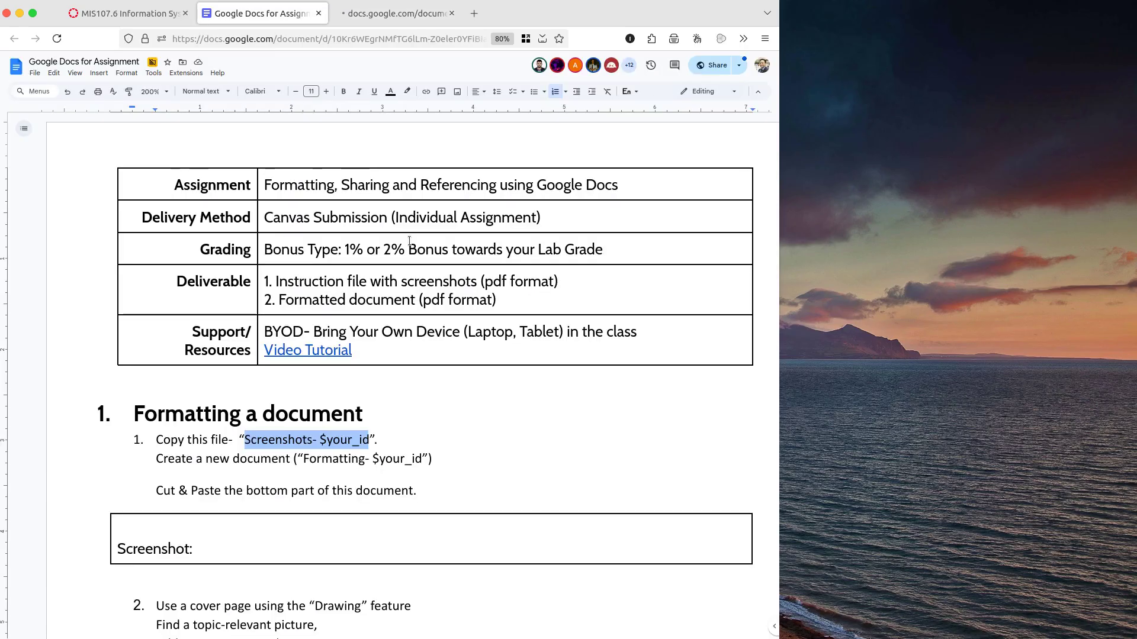
{"action": "left_click", "coordinate": [390, 14]}
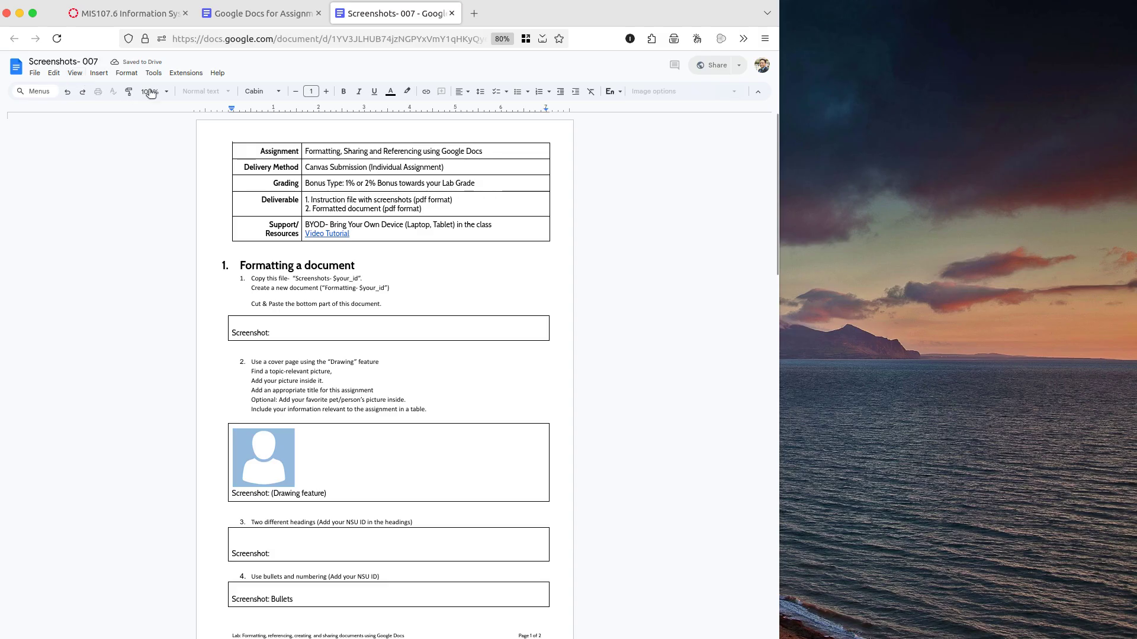
{"action": "left_click", "coordinate": [149, 90]}
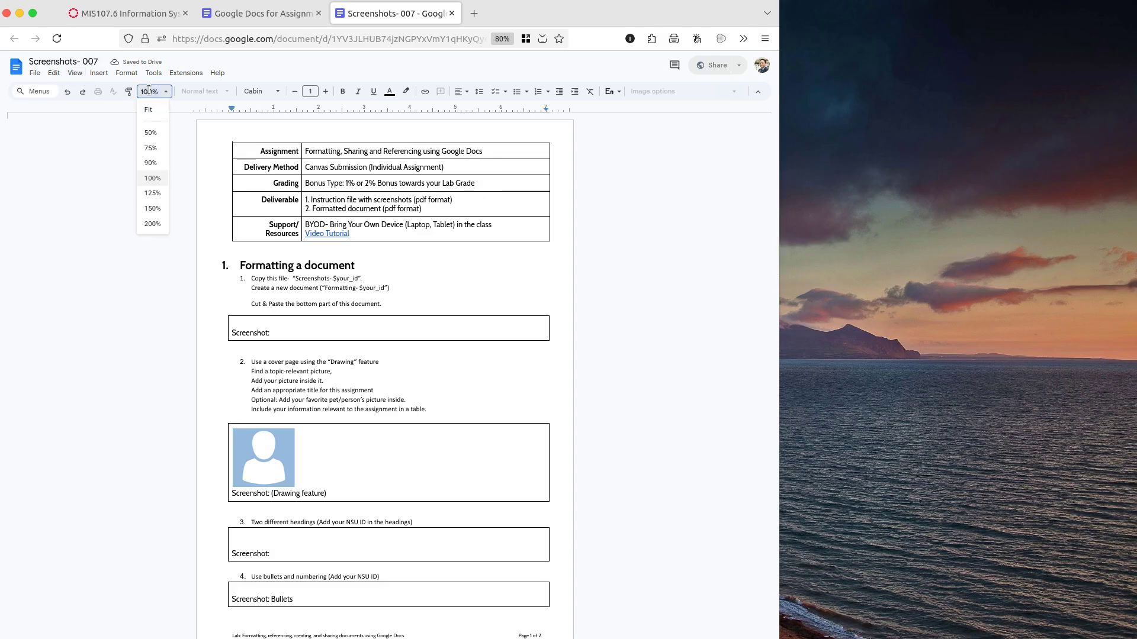
{"action": "left_click", "coordinate": [152, 224]}
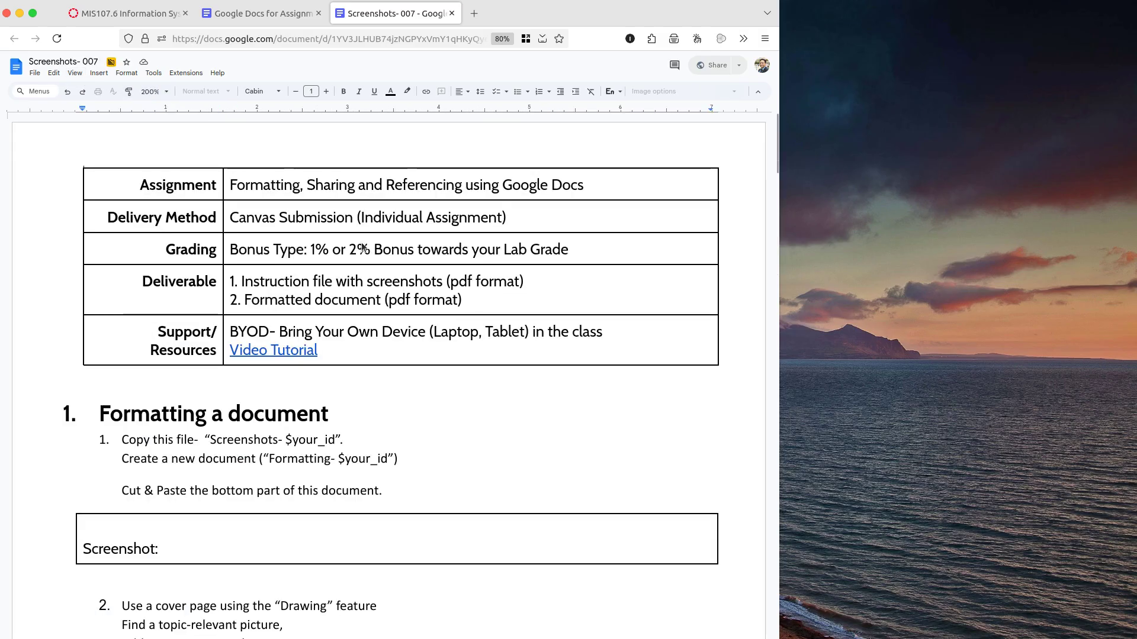
- In the Assignment row, separate "Google Docs" from the text before it, then copy and remove "Formatting, Sharing and Referencing using"
{"action": "left_click", "coordinate": [503, 187]}
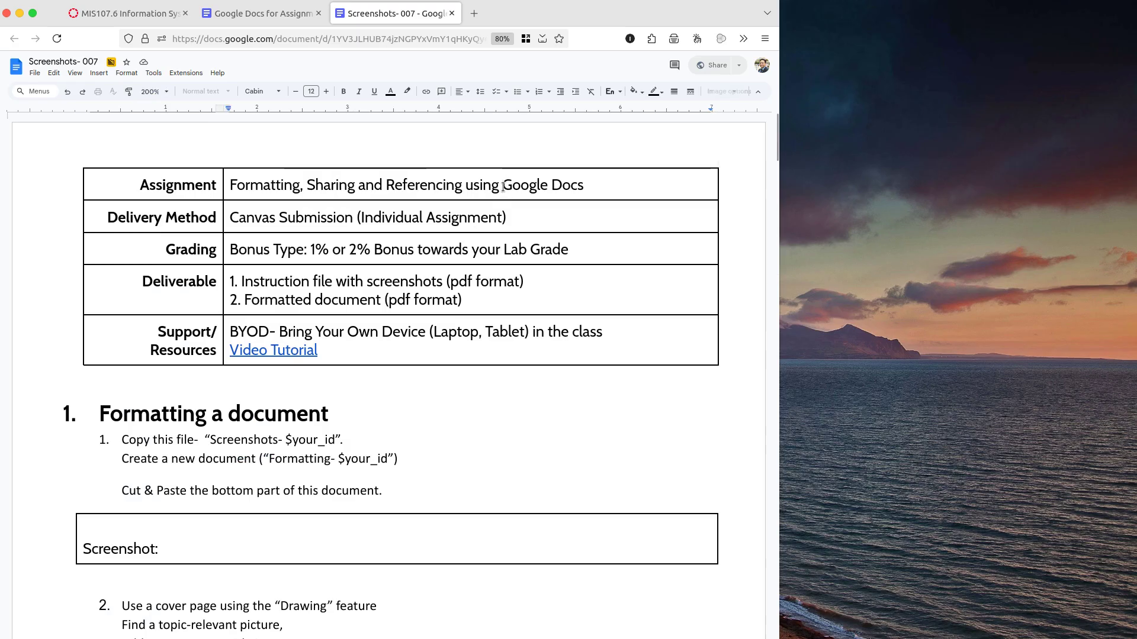
{"action": "key", "text": "Return"}
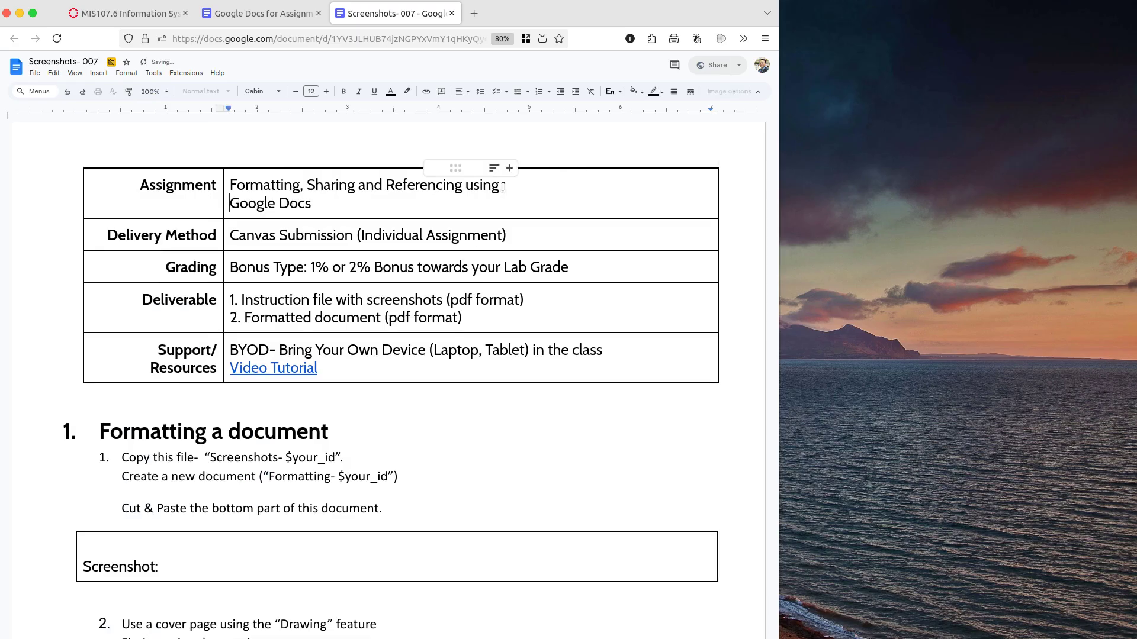
{"action": "key", "text": "shift+End"}
{"action": "key", "text": "ctrl+c"}
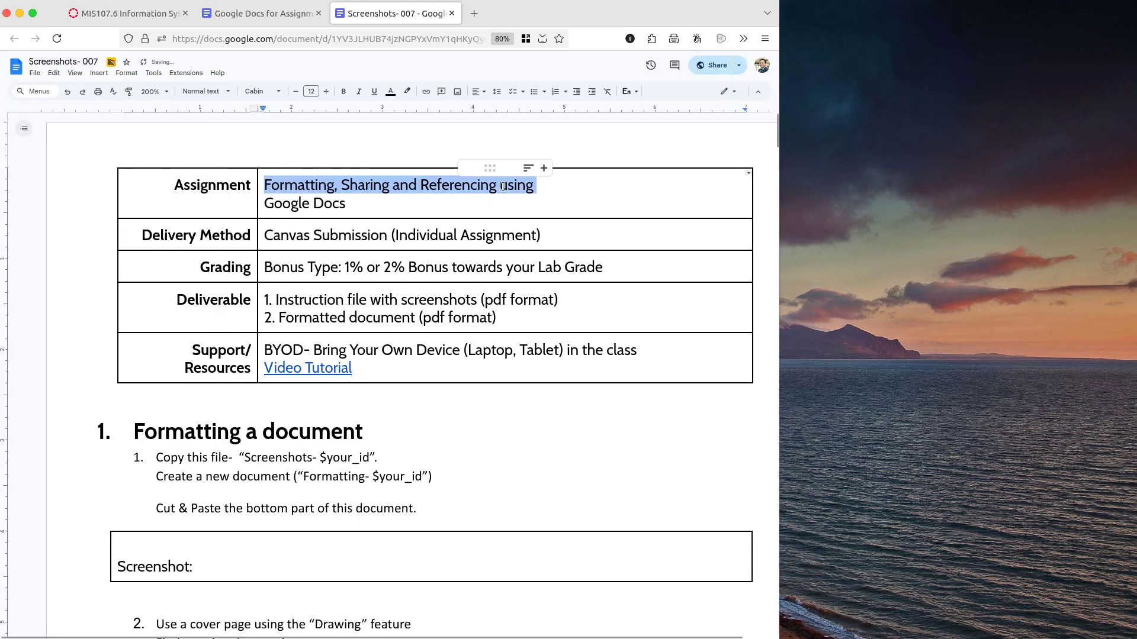
{"action": "key", "text": "Delete"}
{"action": "key", "text": "Delete"}
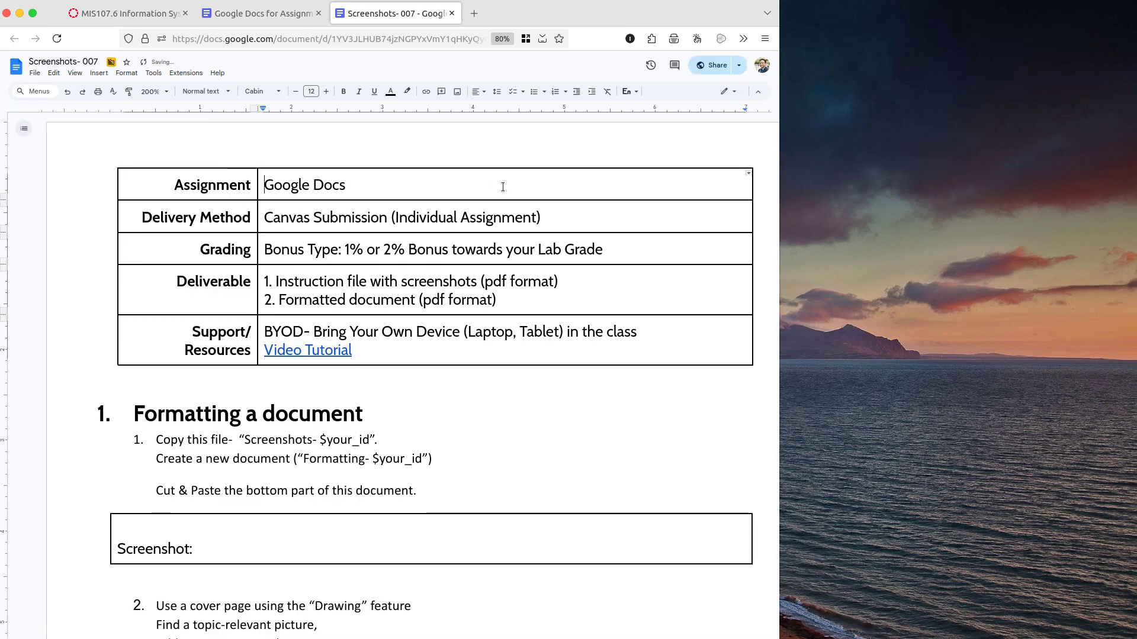
- Start a bulleted list below "Google Docs" and paste "Formatting, Sharing and Referencing using" into it
{"action": "key", "text": "End"}
{"action": "key", "text": "Return"}
{"action": "type", "text": "*"}
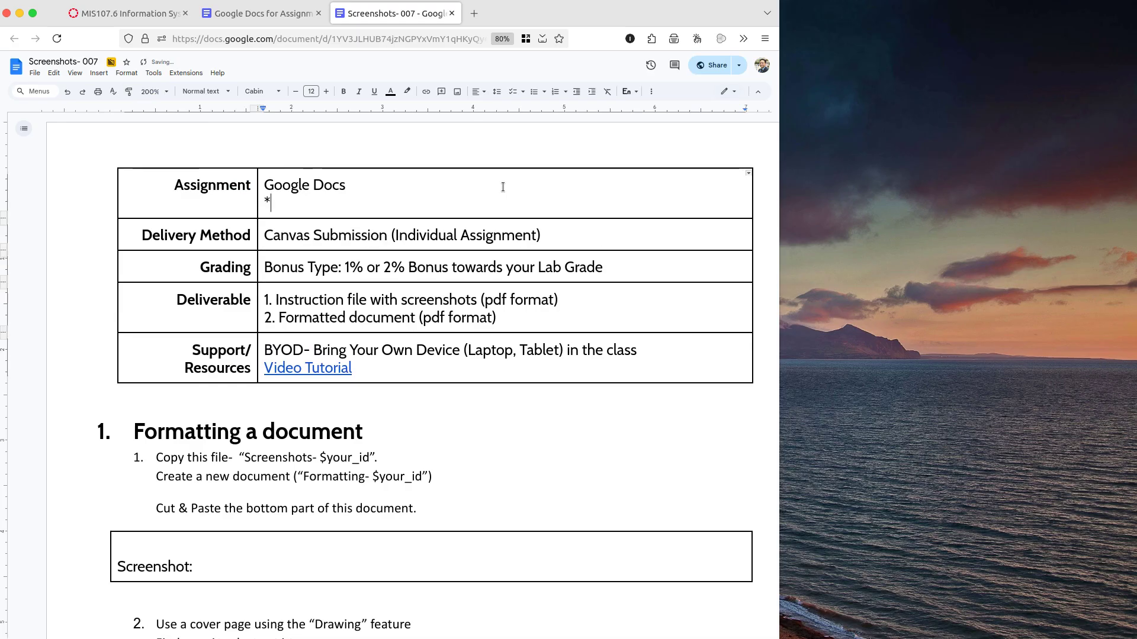
{"action": "key", "text": "ctrl+v"}
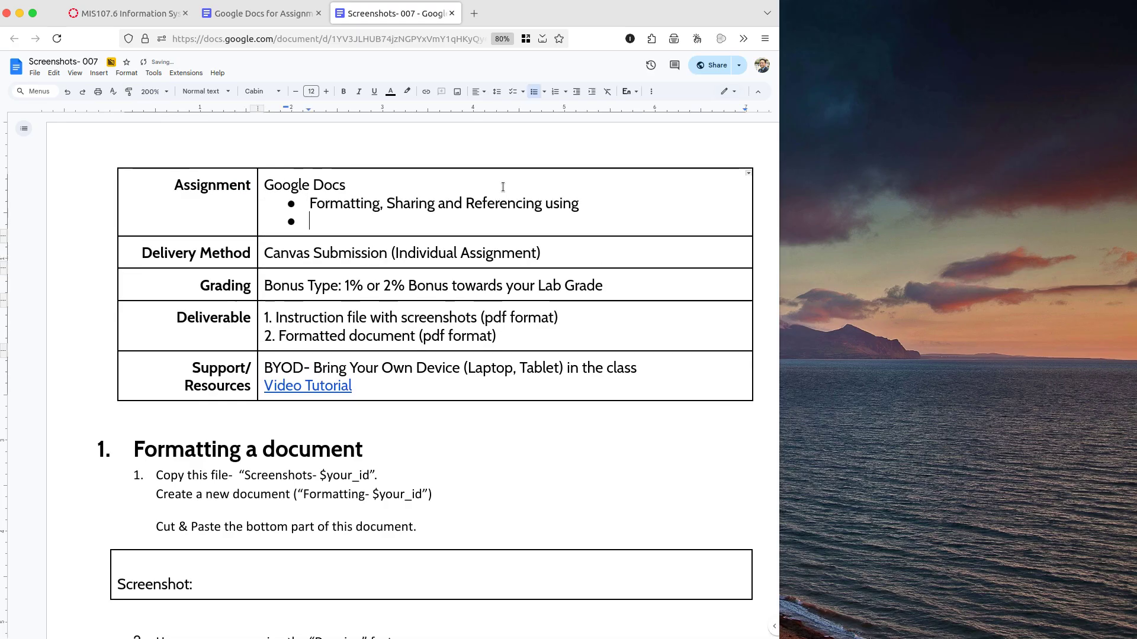
- Split the pasted bullet into "Formatting", "Sharing and" and "Referencing", removing the comma and the word "using"
{"action": "key", "text": "Up"}
{"action": "key", "text": "alt+Right"}
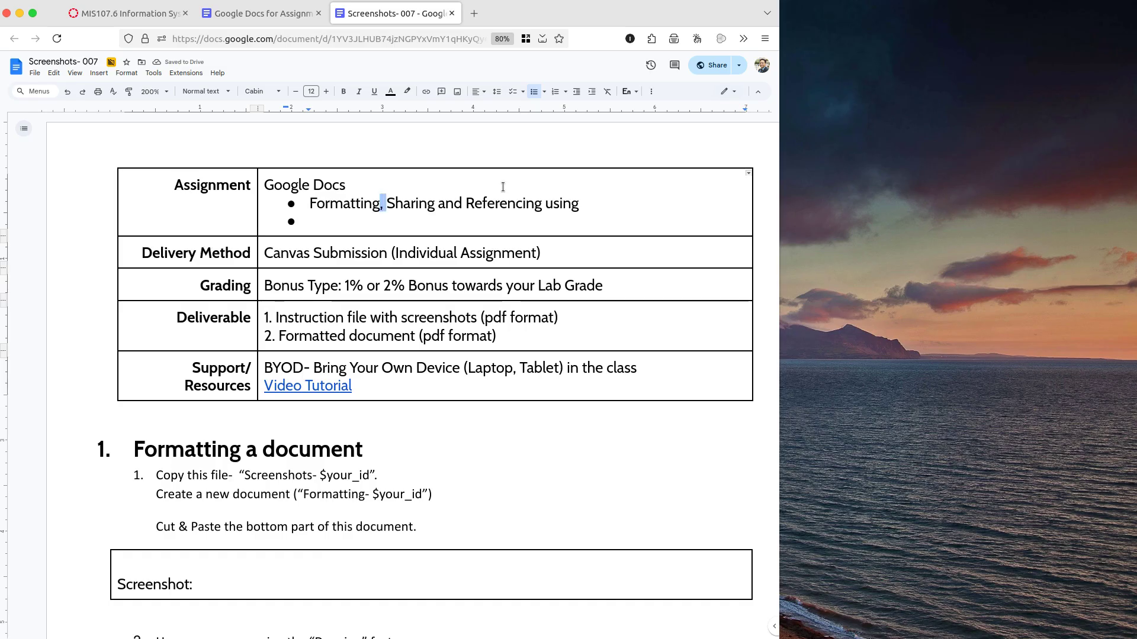
{"action": "key", "text": "Return"}
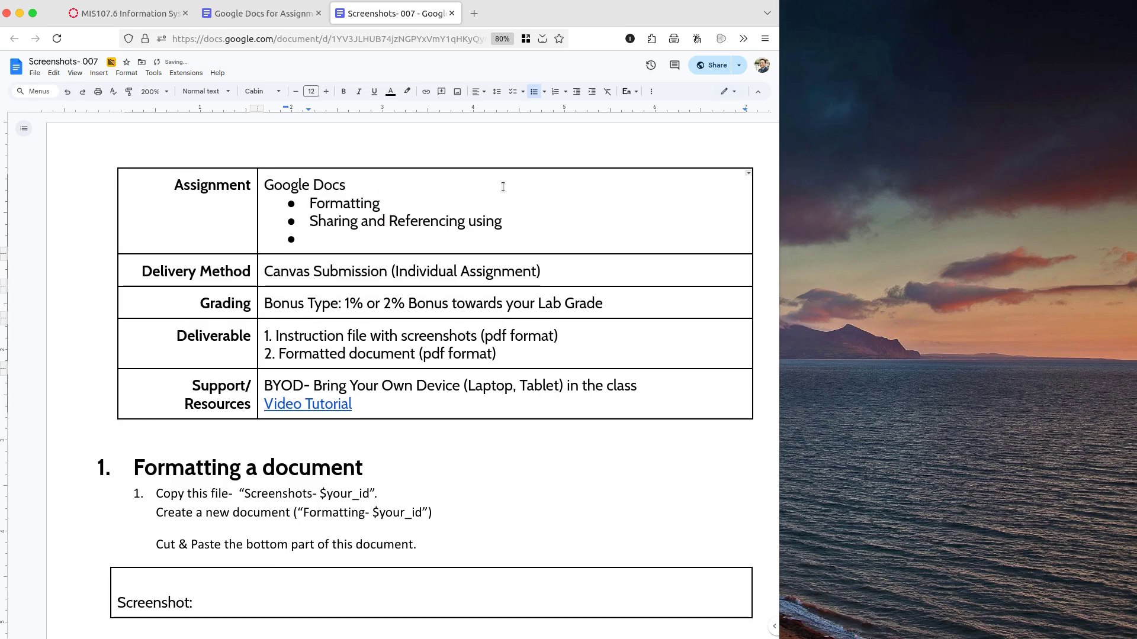
{"action": "key", "text": "Return"}
{"action": "key", "text": "End"}
{"action": "key", "text": "BackSpace"}
{"action": "key", "text": "BackSpace"}
{"action": "key", "text": "BackSpace"}
{"action": "key", "text": "BackSpace"}
{"action": "key", "text": "BackSpace"}
{"action": "key", "text": "BackSpace"}
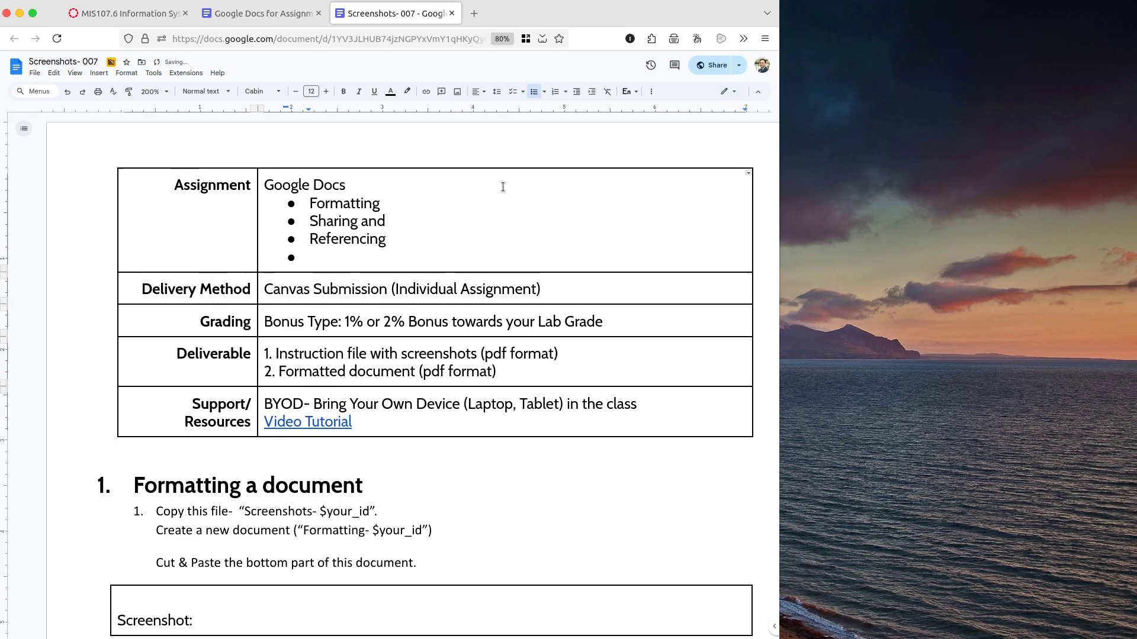
- Remove the empty bullet below "Referencing" in the Assignment row
{"action": "key", "text": "Delete"}
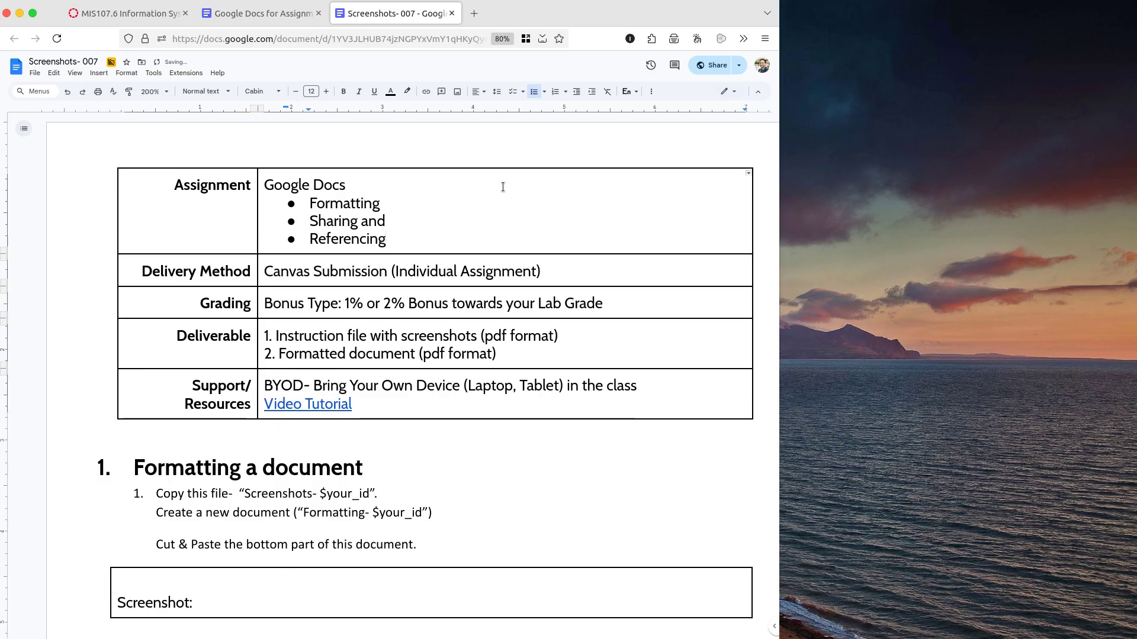
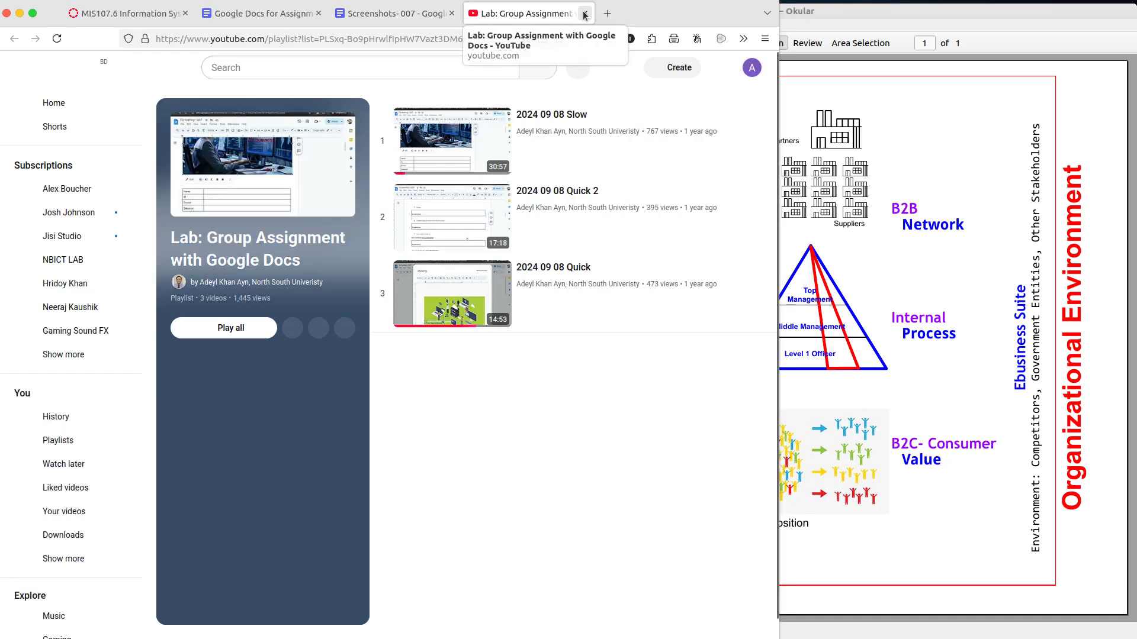
- Create a new blank document and close both the video playlist and the original assignment document
{"action": "left_click", "coordinate": [584, 14]}
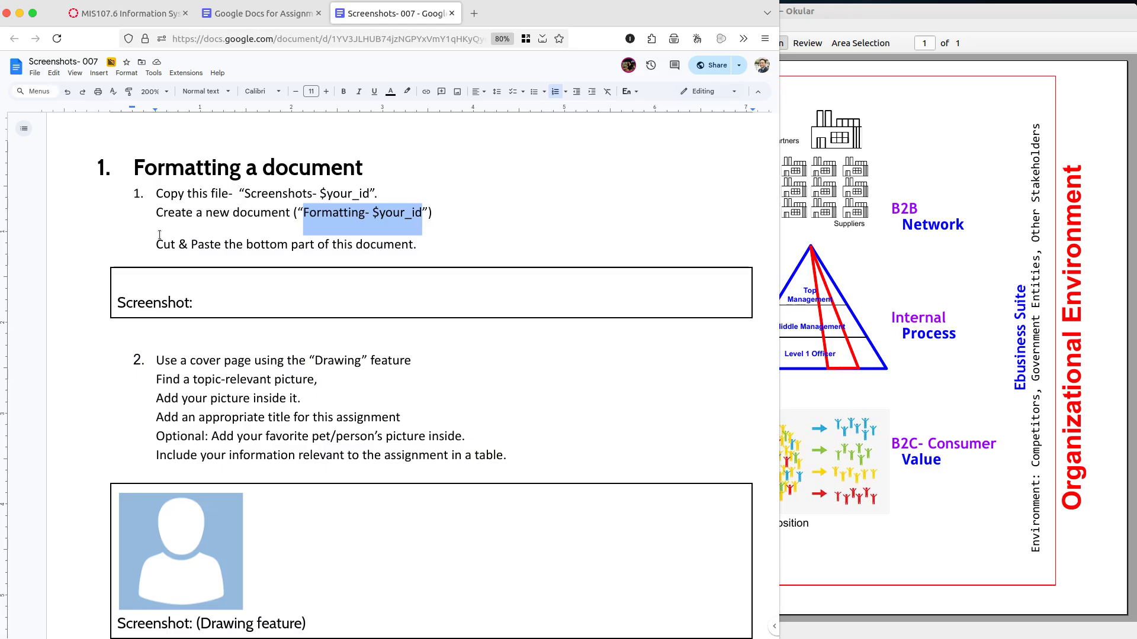
{"action": "left_click", "coordinate": [35, 74]}
{"action": "mouse_move", "coordinate": [94, 95]}
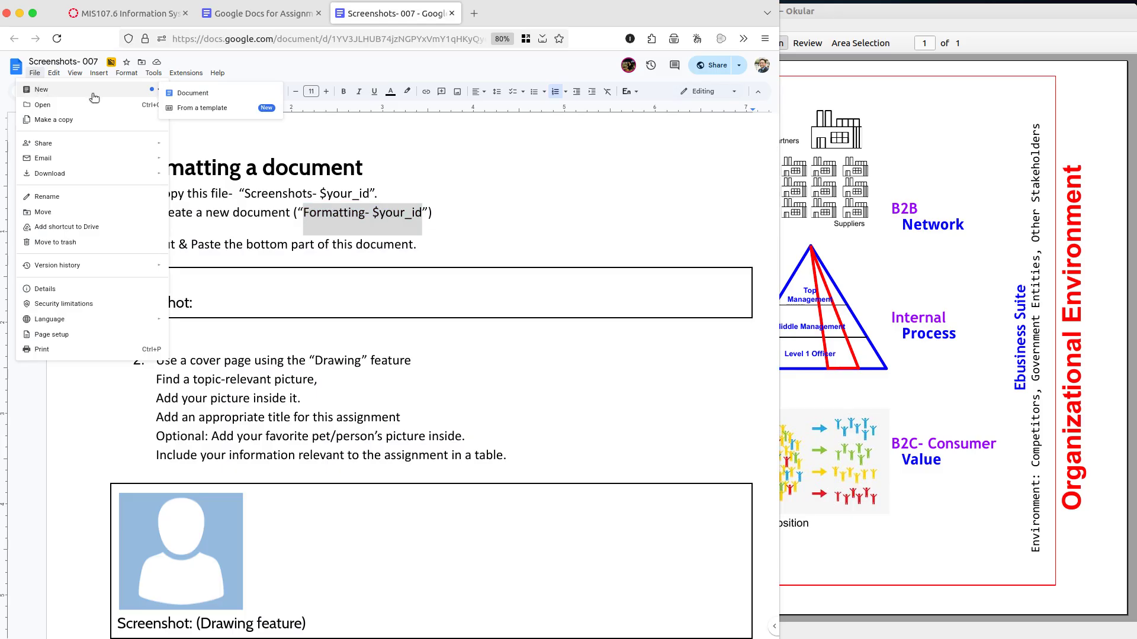
{"action": "left_click", "coordinate": [221, 95]}
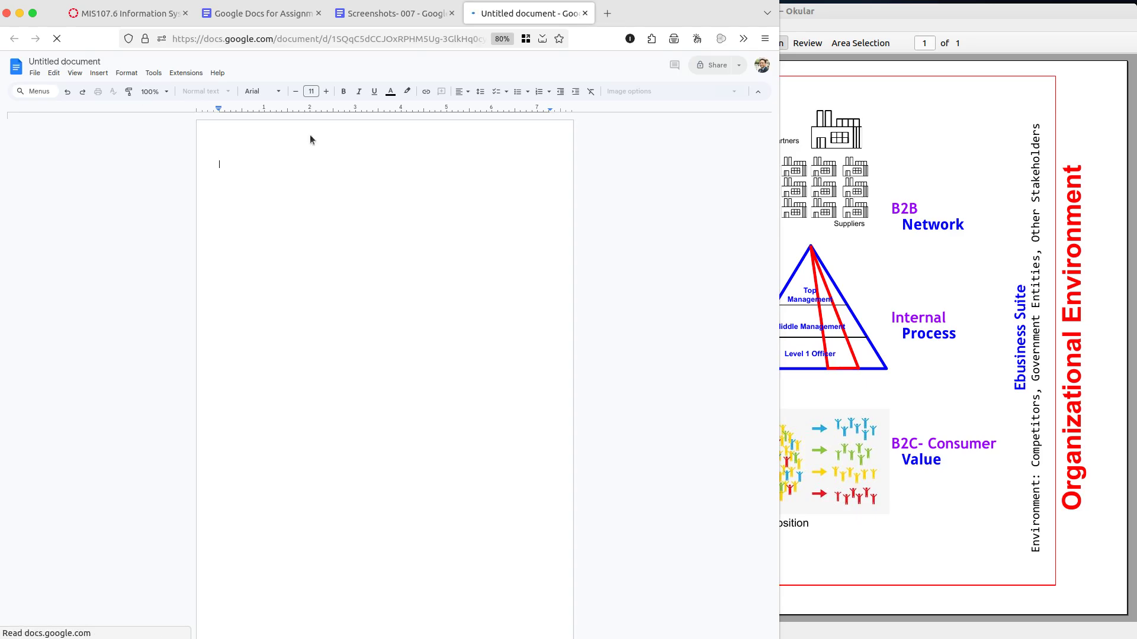
{"action": "left_click", "coordinate": [318, 15]}
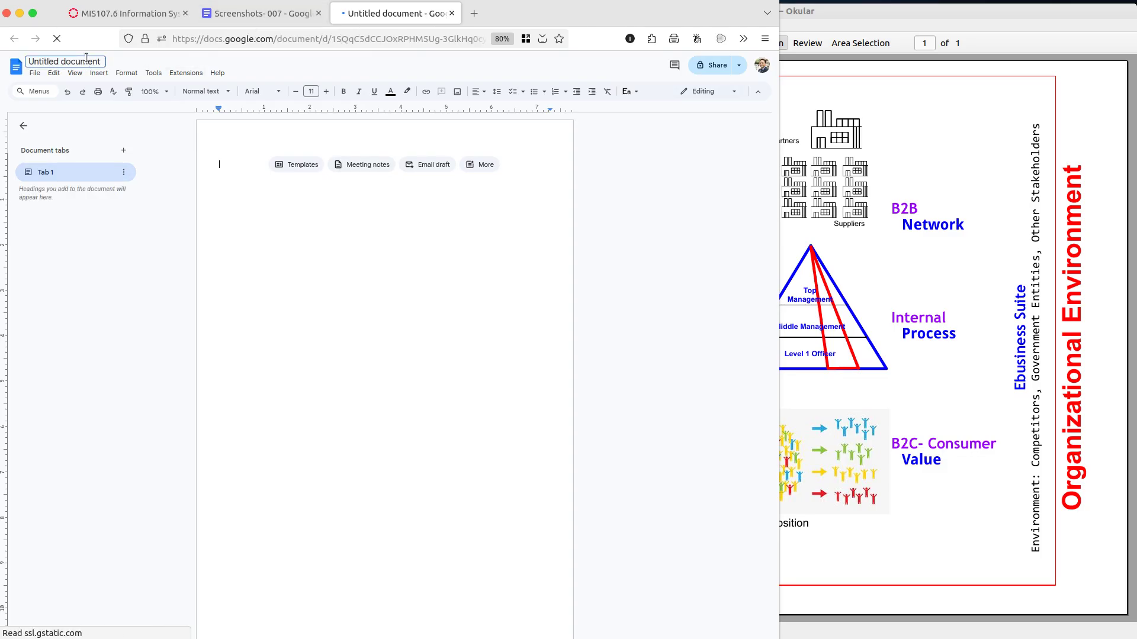
- Name the new blank document "Formatting- 007"
{"action": "left_click", "coordinate": [86, 59]}
{"action": "type", "text": "Formatting- $your_id"}
{"action": "double_click", "coordinate": [86, 59]}
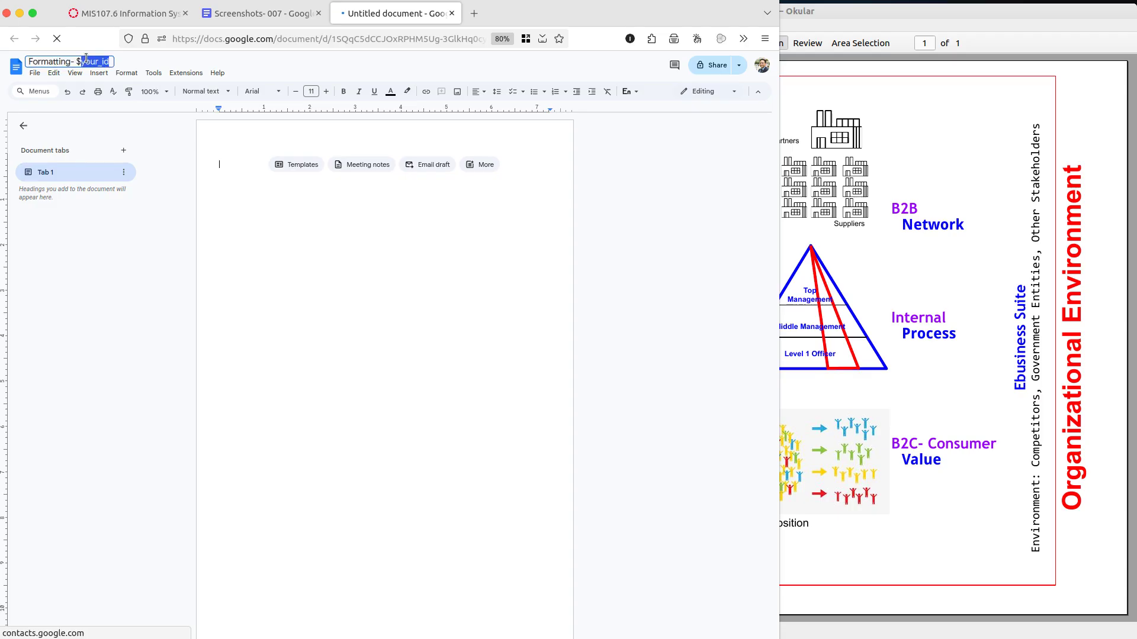
{"action": "type", "text": "007"}
{"action": "key", "text": "Return"}
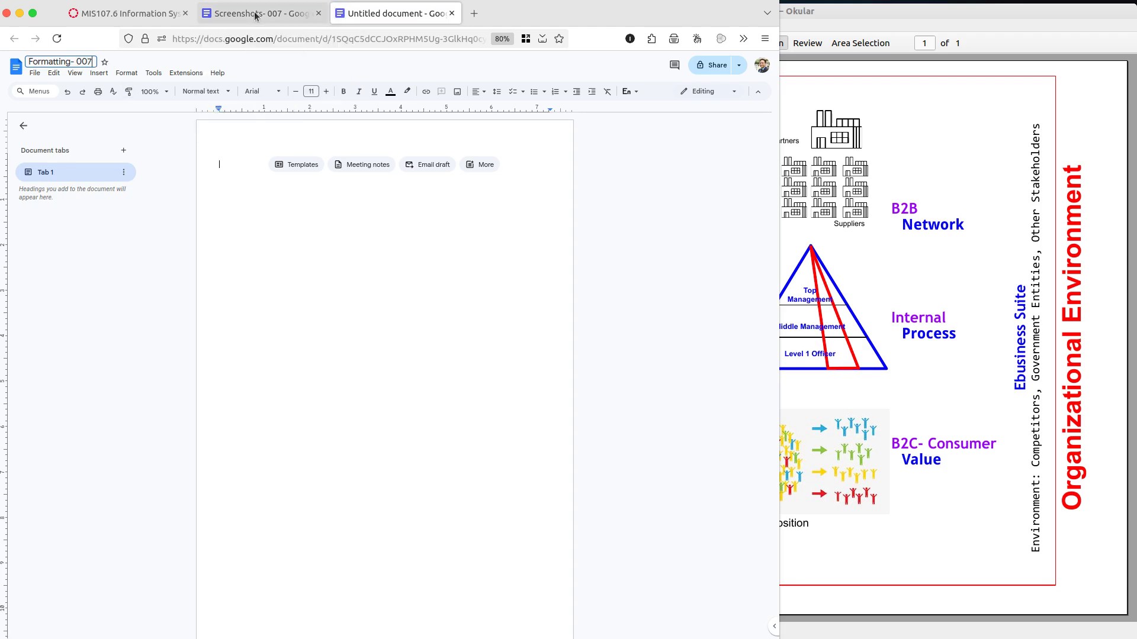
- In Screenshots- 007, select and copy all the text from the "Information System for Business" title to the end of the document
{"action": "left_click", "coordinate": [255, 14]}
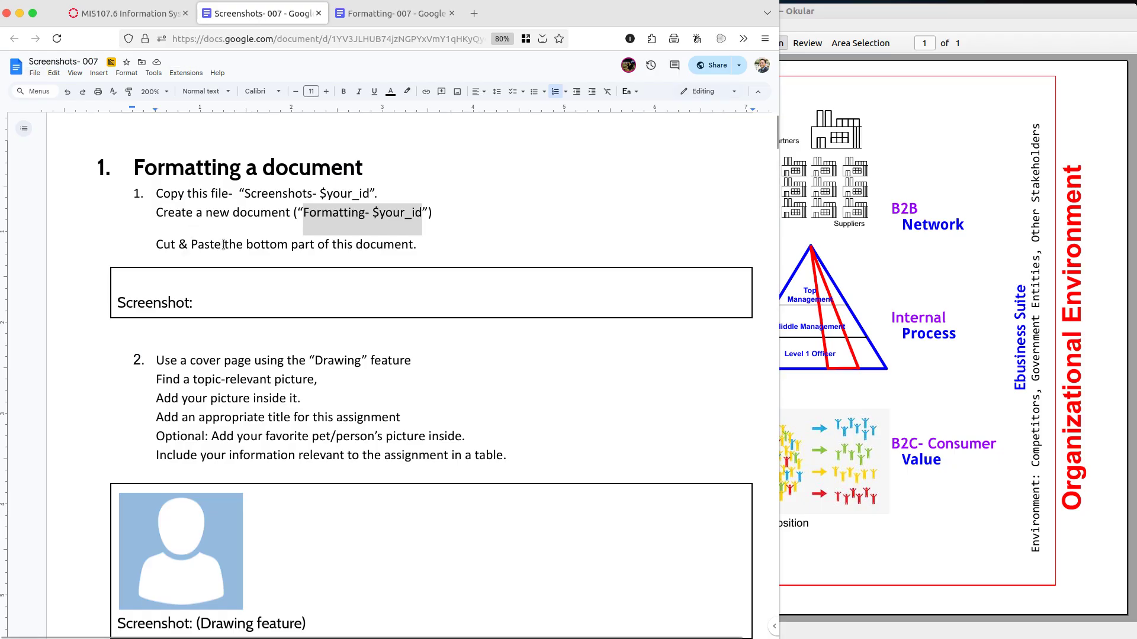
{"action": "scroll", "coordinate": [223, 245], "scroll_direction": "down", "scroll_amount": 8}
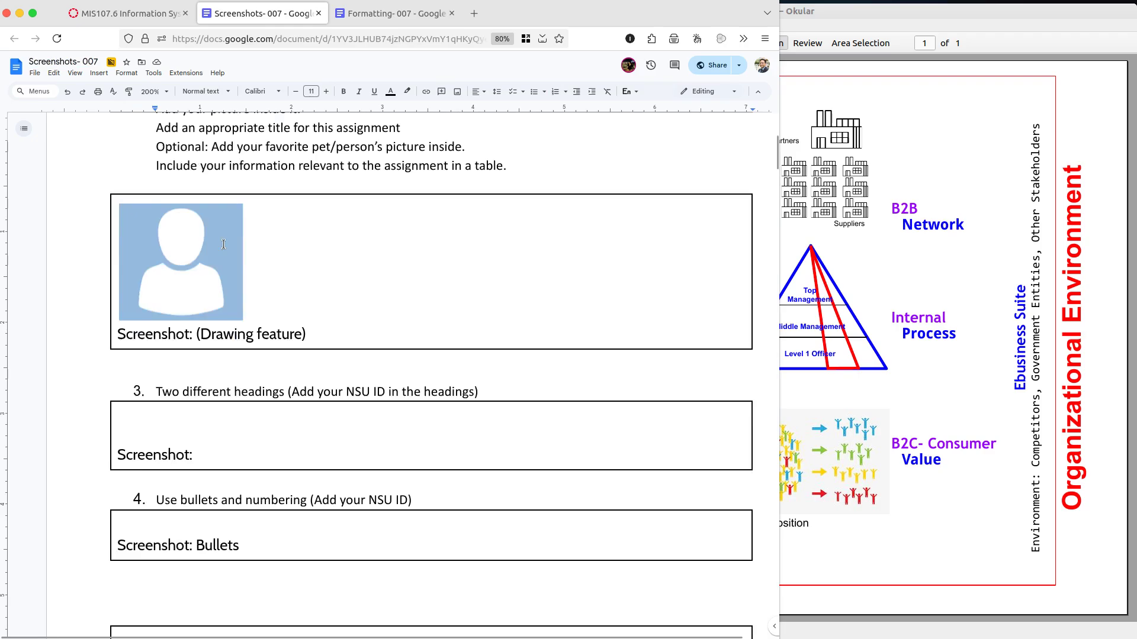
{"action": "scroll", "coordinate": [224, 244], "scroll_direction": "down", "scroll_amount": 15}
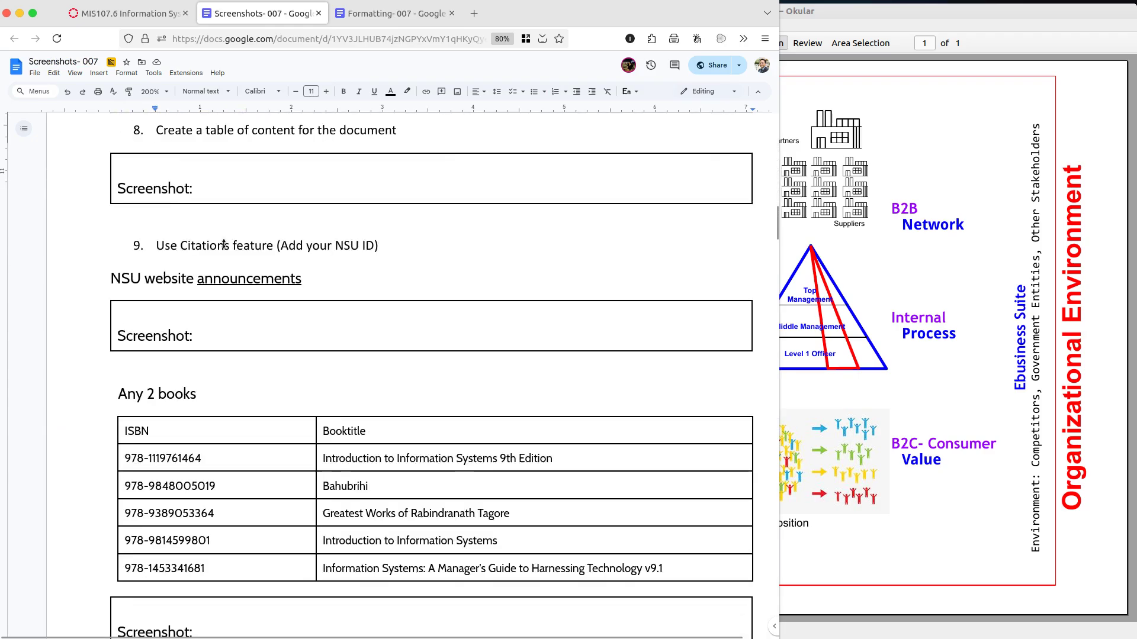
{"action": "scroll", "coordinate": [223, 244], "scroll_direction": "down", "scroll_amount": 18}
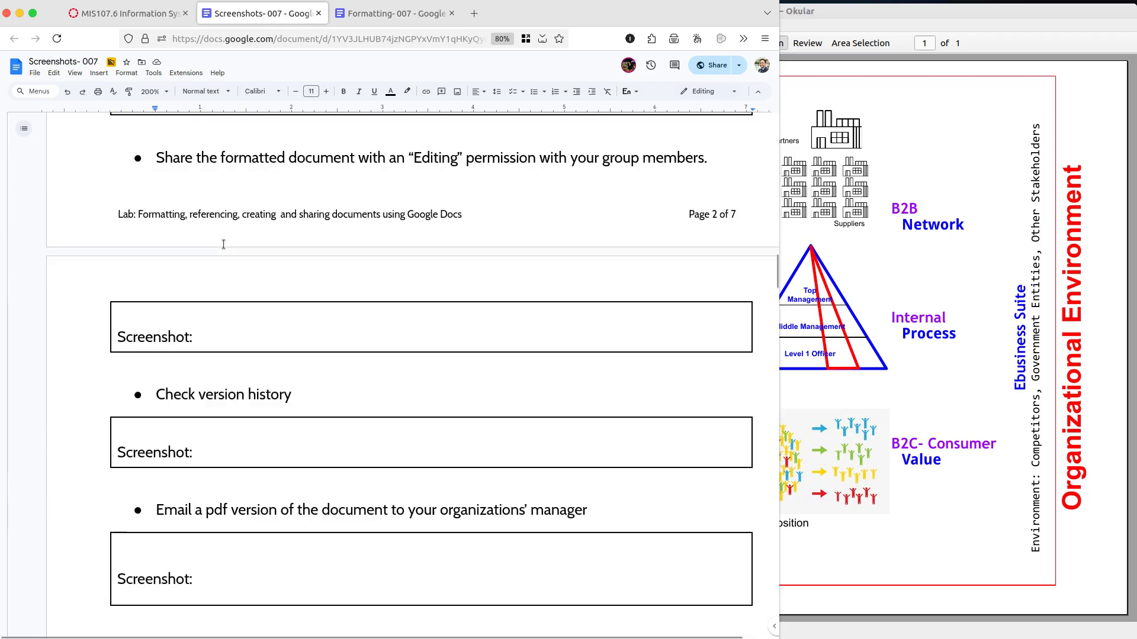
{"action": "scroll", "coordinate": [223, 245], "scroll_direction": "down", "scroll_amount": 15}
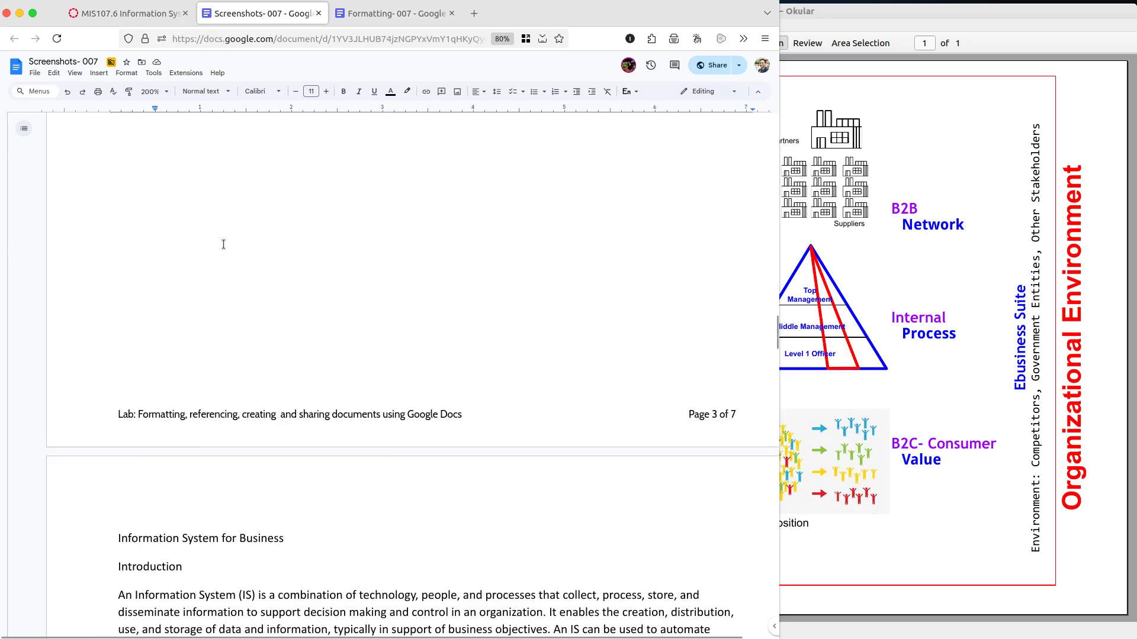
{"action": "scroll", "coordinate": [223, 245], "scroll_direction": "down", "scroll_amount": 2}
{"action": "left_click", "coordinate": [97, 389]}
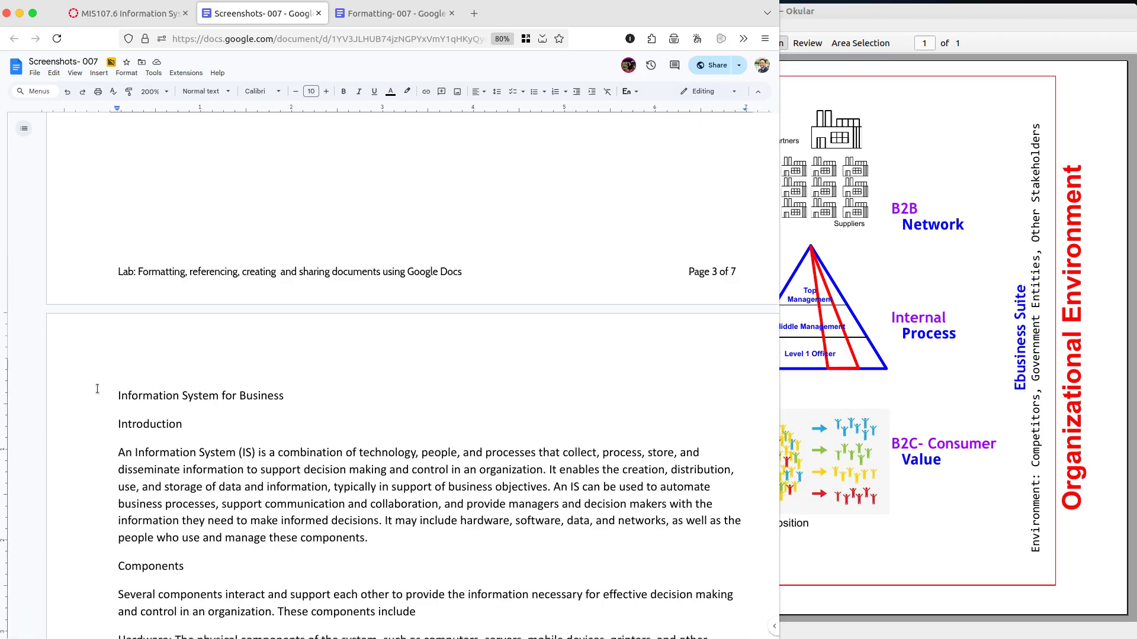
{"action": "key", "text": "ctrl+shift+End"}
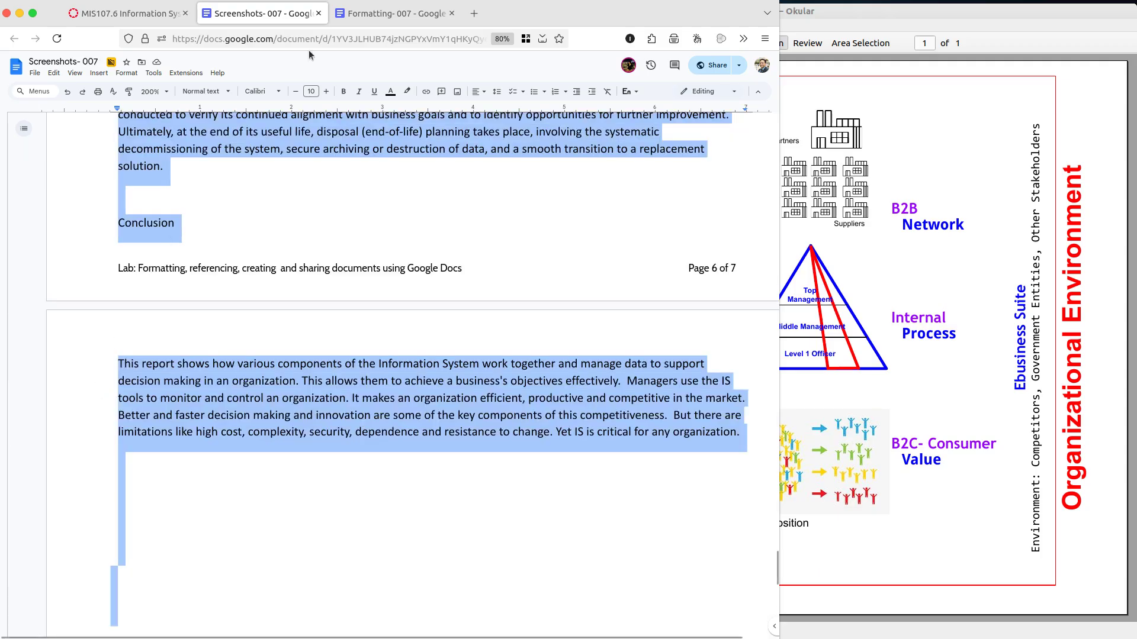
- Paste the copied report text into Formatting- 007 and return to the beginning of the document
{"action": "left_click", "coordinate": [367, 14]}
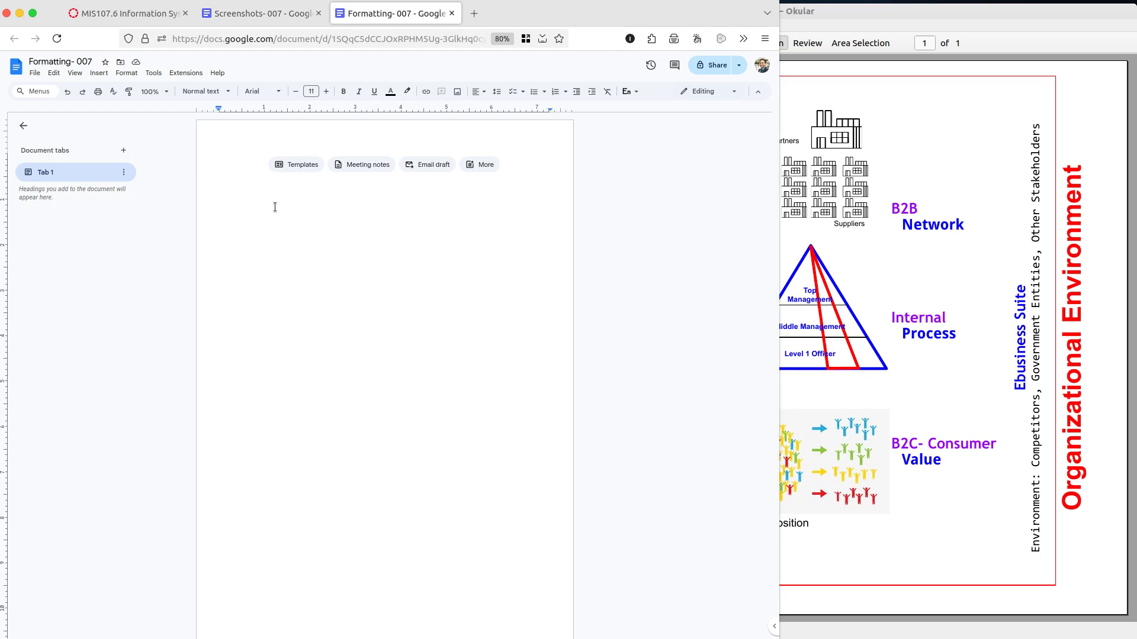
{"action": "key", "text": "ctrl+v"}
{"action": "scroll", "coordinate": [287, 337], "scroll_direction": "down", "scroll_amount": 5}
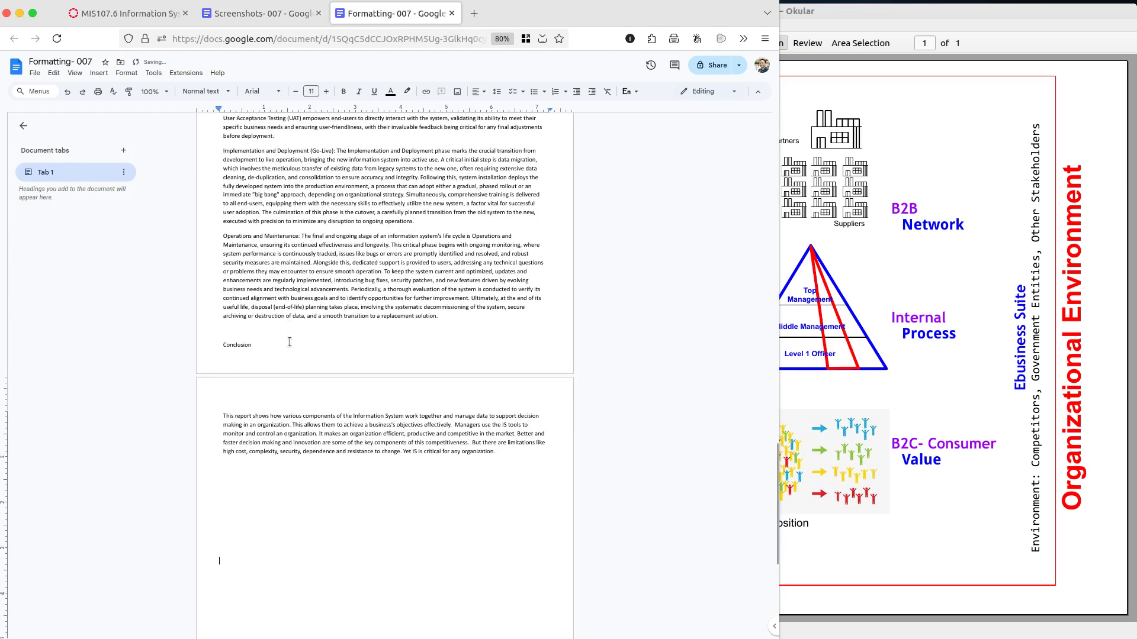
{"action": "scroll", "coordinate": [289, 342], "scroll_direction": "up", "scroll_amount": 20}
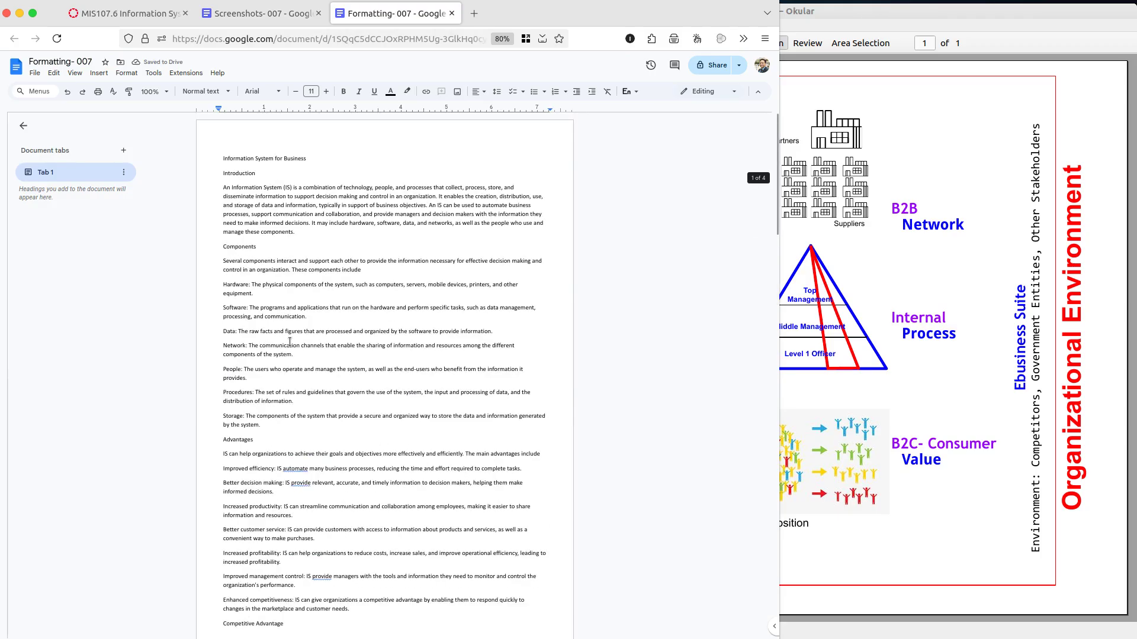
- Set the zoom of Formatting- 007 to 200% and hide the document tabs and outlines
{"action": "left_click", "coordinate": [242, 174]}
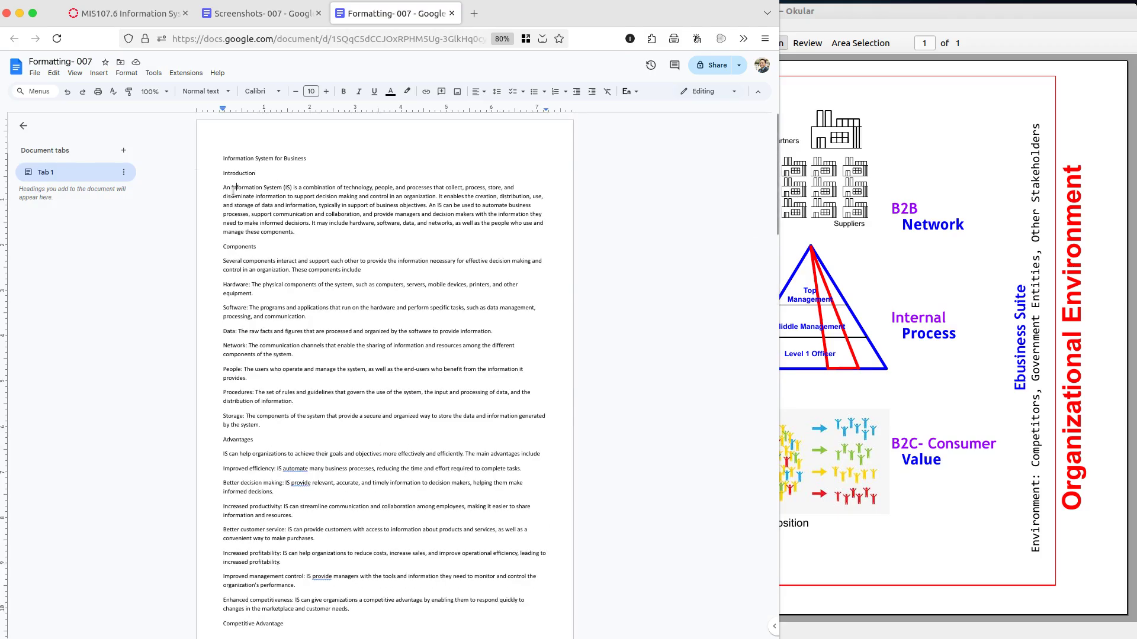
{"action": "left_click", "coordinate": [153, 91]}
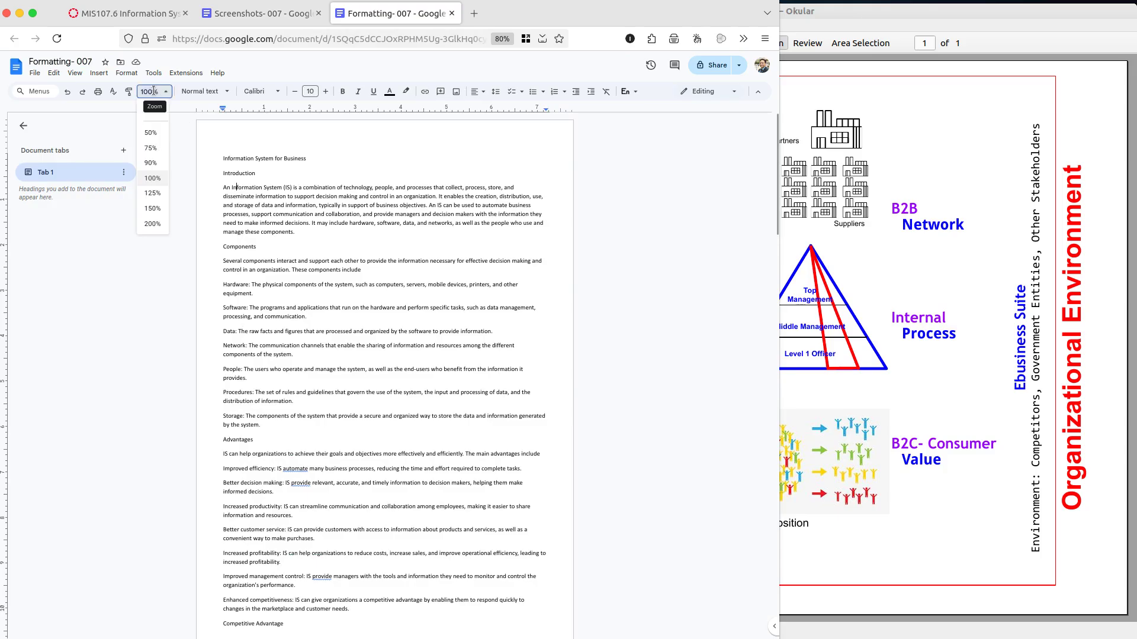
{"action": "left_click", "coordinate": [152, 223]}
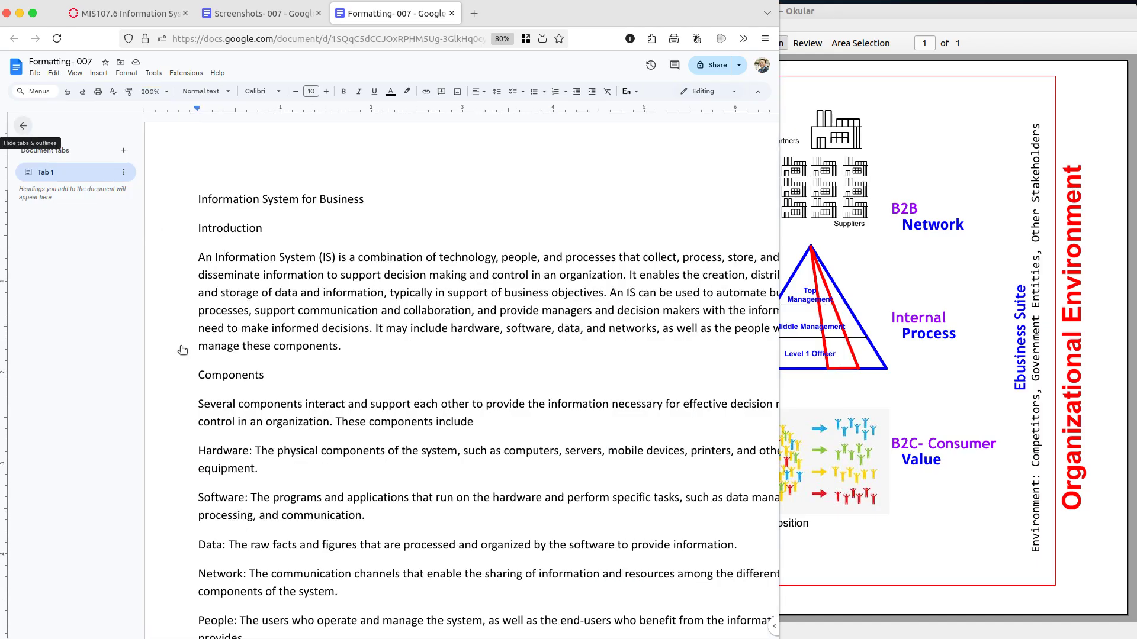
{"action": "left_click", "coordinate": [24, 128]}
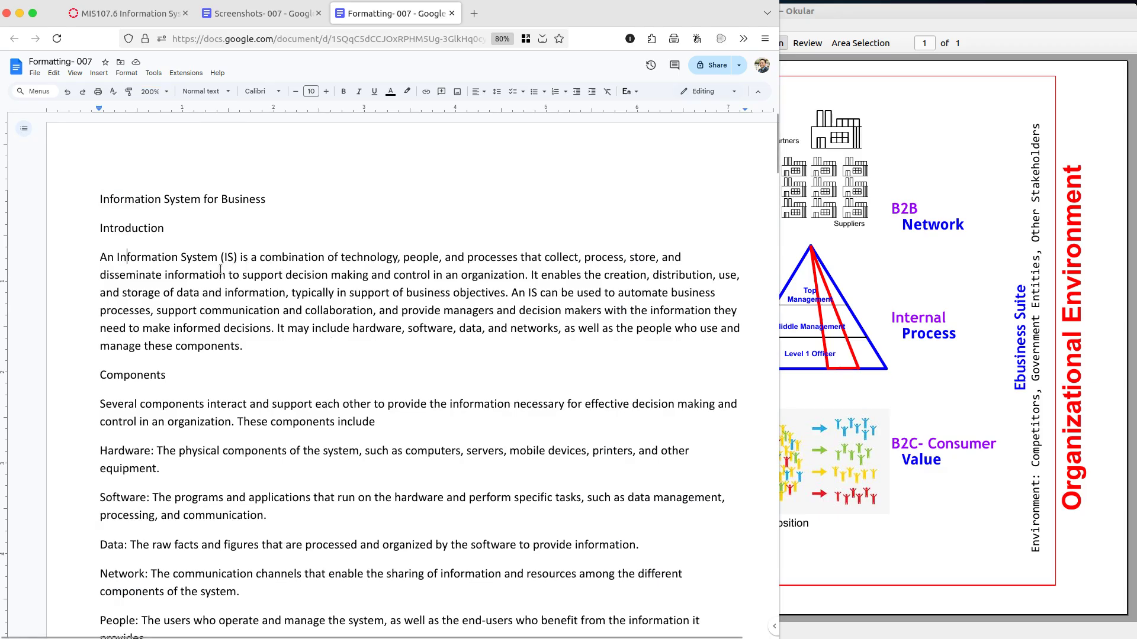
- Look through the pasted text in Formatting- 007, and go back to the "Formatting a document" section of Screenshots- 007
{"action": "left_click_drag", "start_coordinate": [113, 265], "coordinate": [327, 469]}
{"action": "scroll", "coordinate": [327, 461], "scroll_direction": "down", "scroll_amount": 5}
{"action": "scroll", "coordinate": [327, 462], "scroll_direction": "down", "scroll_amount": 20}
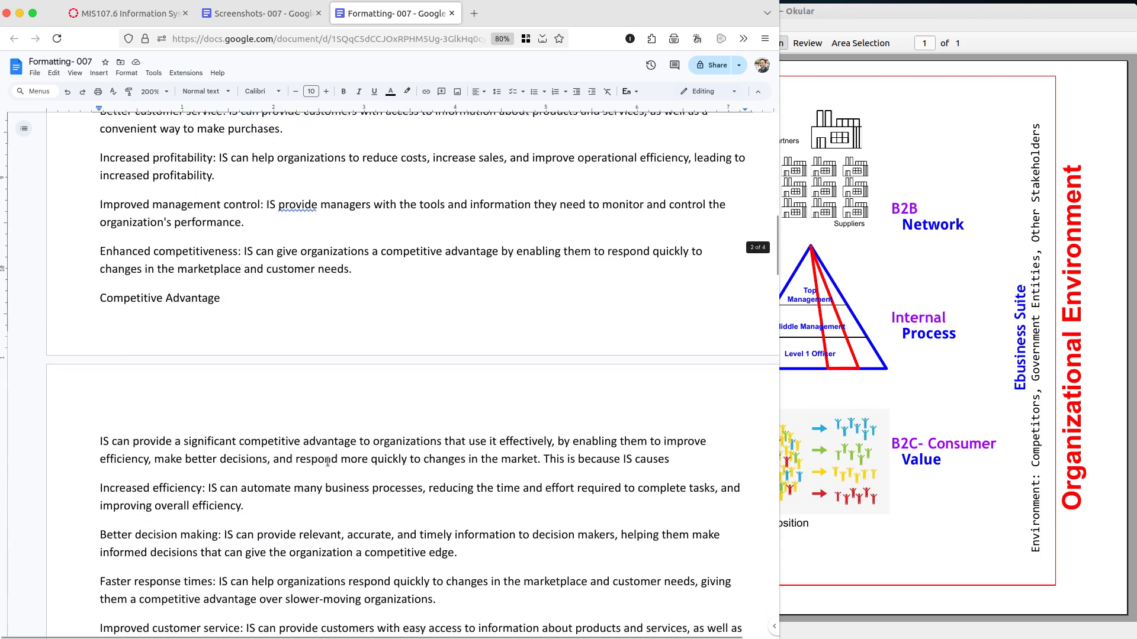
{"action": "scroll", "coordinate": [327, 462], "scroll_direction": "down", "scroll_amount": 15}
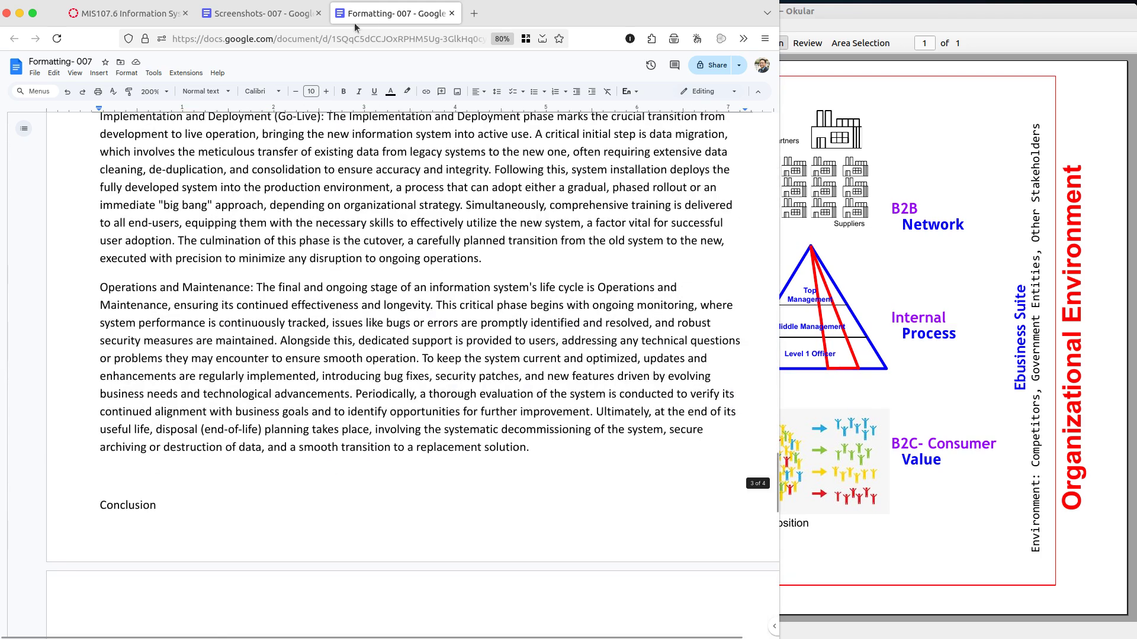
{"action": "left_click", "coordinate": [286, 19]}
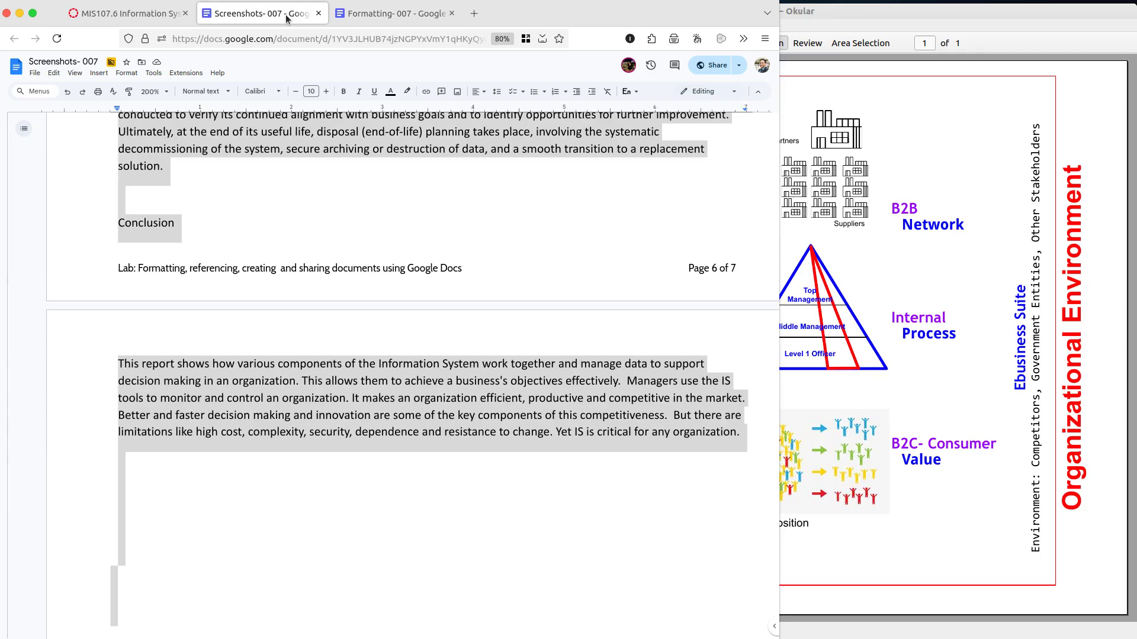
{"action": "scroll", "coordinate": [225, 321], "scroll_direction": "up", "scroll_amount": 10}
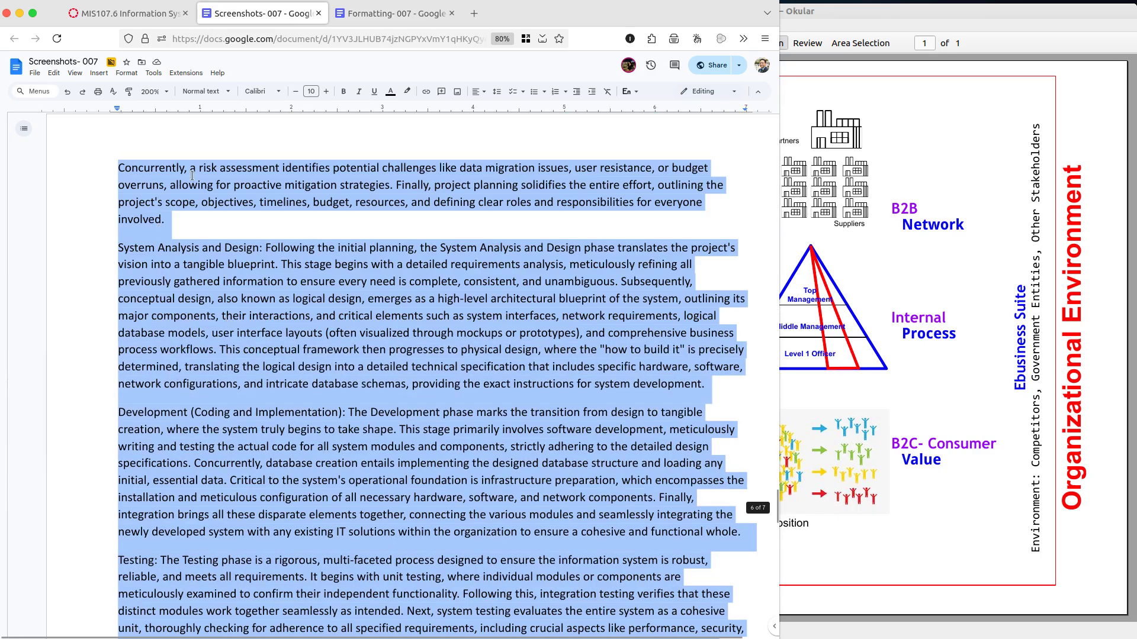
{"action": "scroll", "coordinate": [230, 235], "scroll_direction": "up", "scroll_amount": 10}
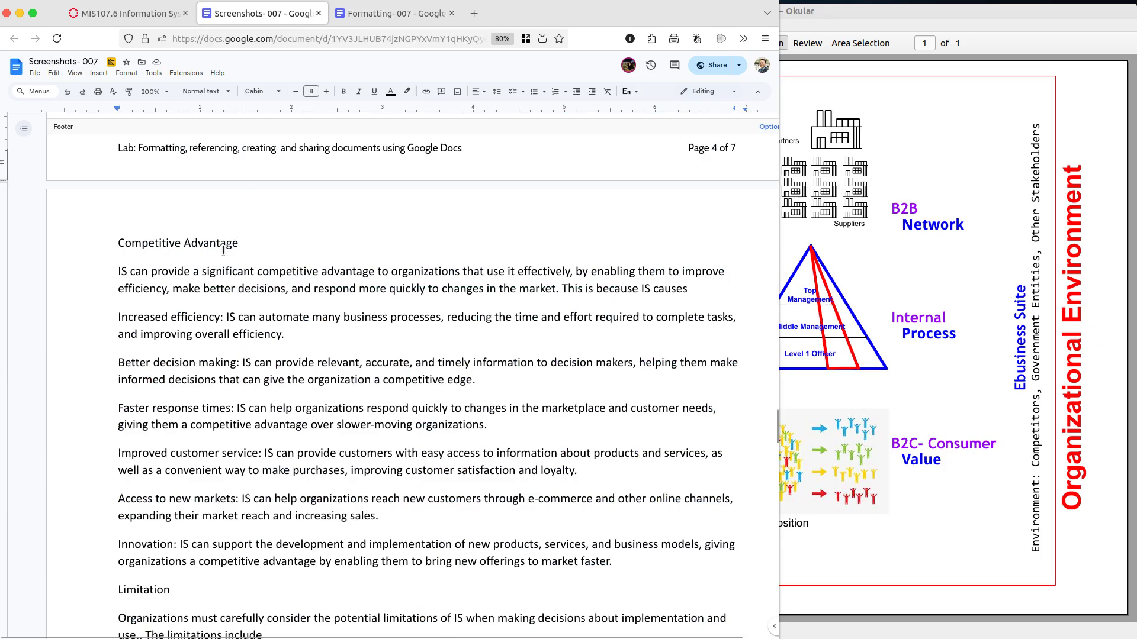
{"action": "left_click", "coordinate": [225, 273]}
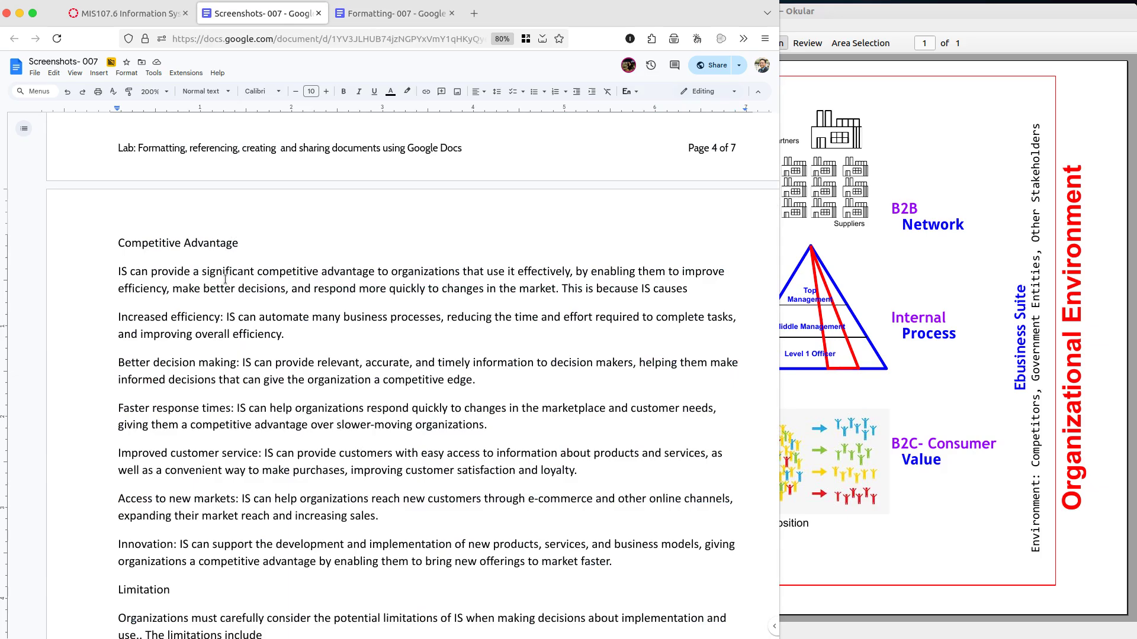
{"action": "key", "text": "ctrl+Home"}
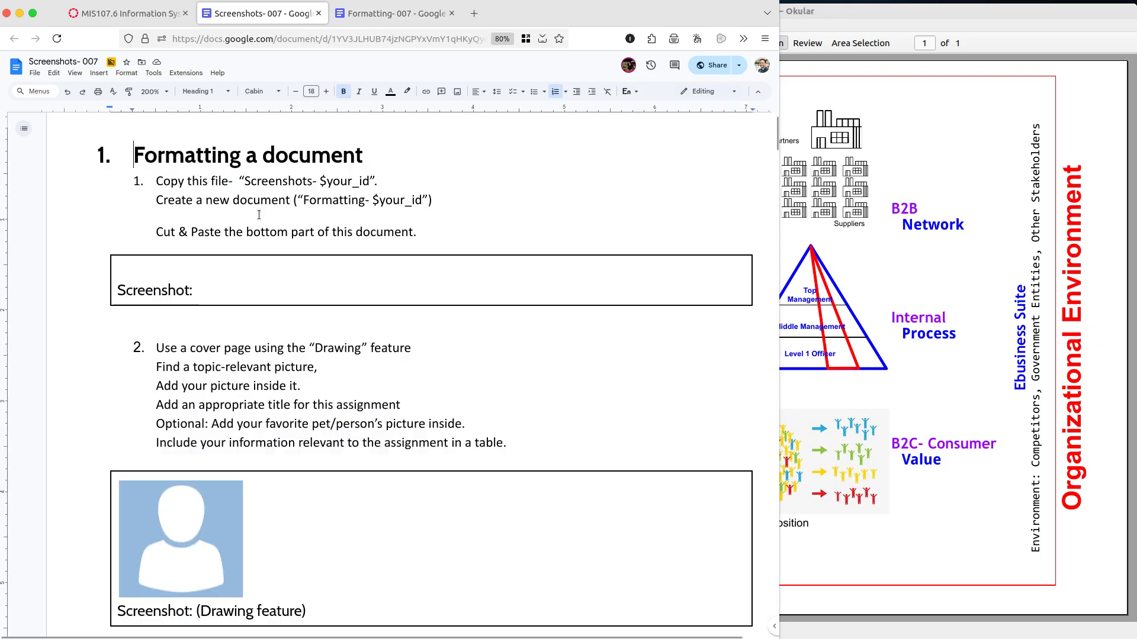
- Highlight the first instruction under "Formatting a document" in yellow, through "Cut & Paste the bottom part of this document."
{"action": "left_click_drag", "start_coordinate": [163, 180], "coordinate": [421, 237]}
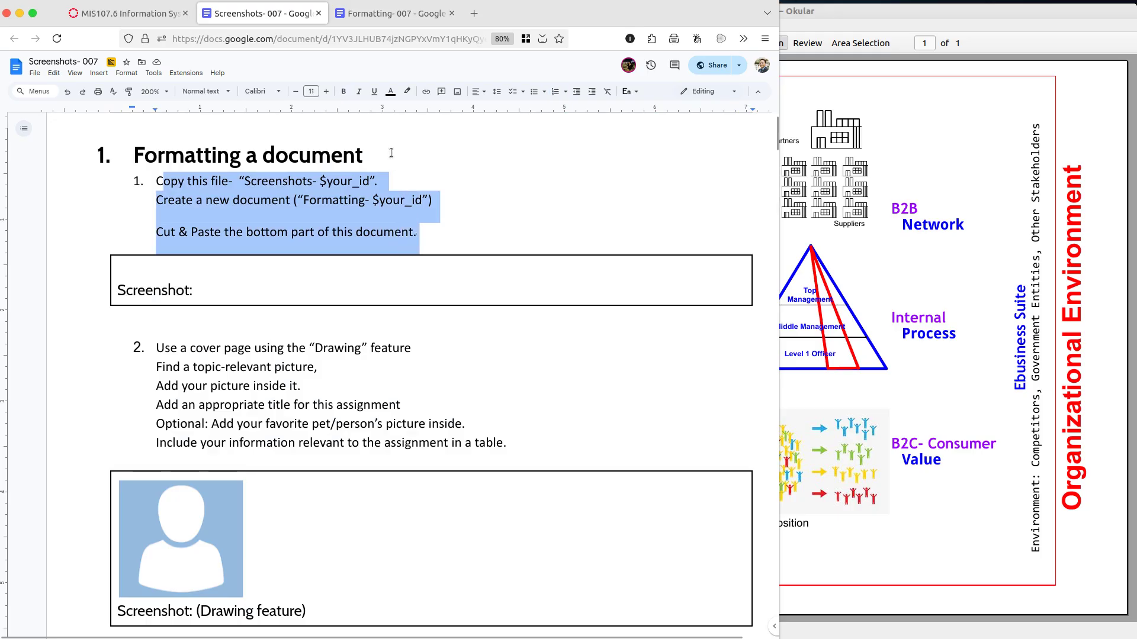
{"action": "left_click", "coordinate": [408, 93]}
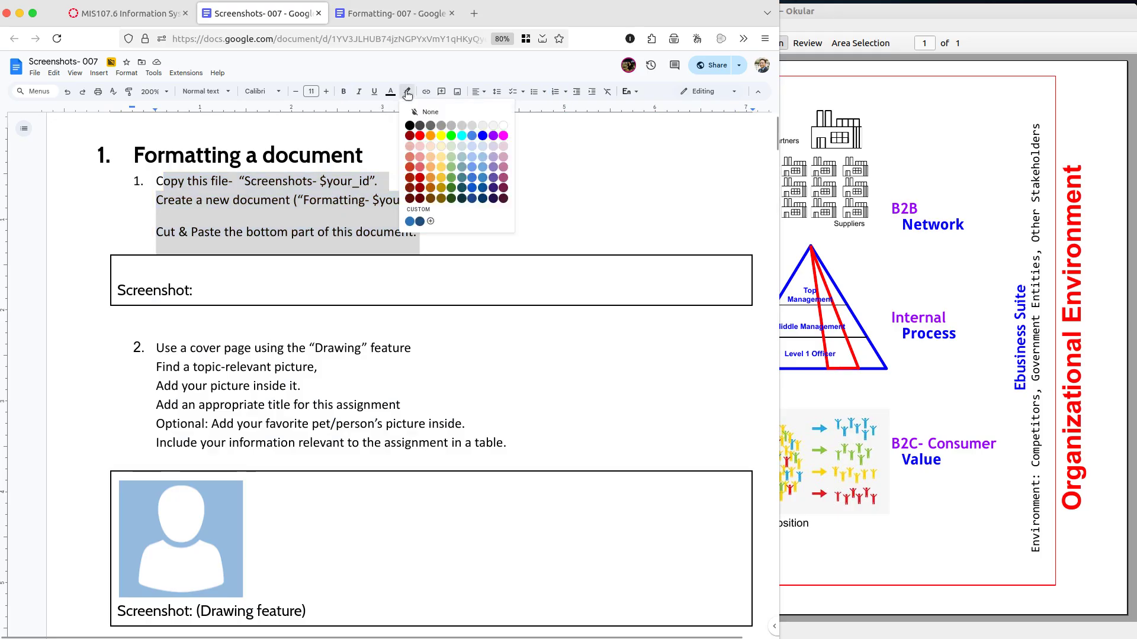
{"action": "left_click", "coordinate": [440, 137]}
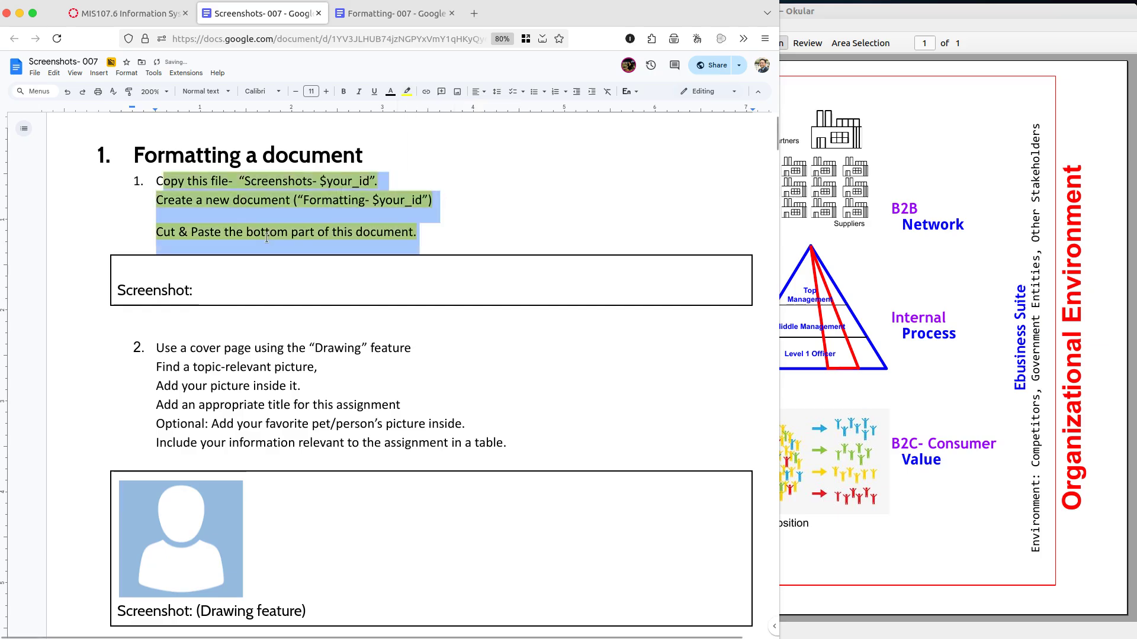
{"action": "double_click", "coordinate": [266, 236]}
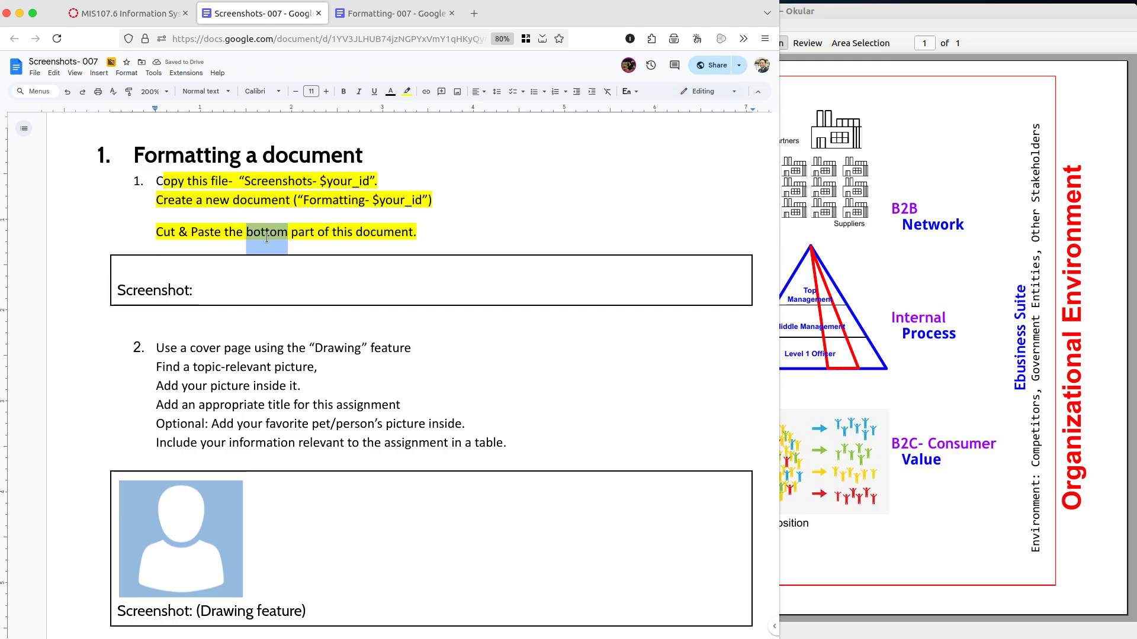
- Open youtube.com in a new browser tab
{"action": "left_click", "coordinate": [474, 14]}
{"action": "type", "text": "youtube.com/"}
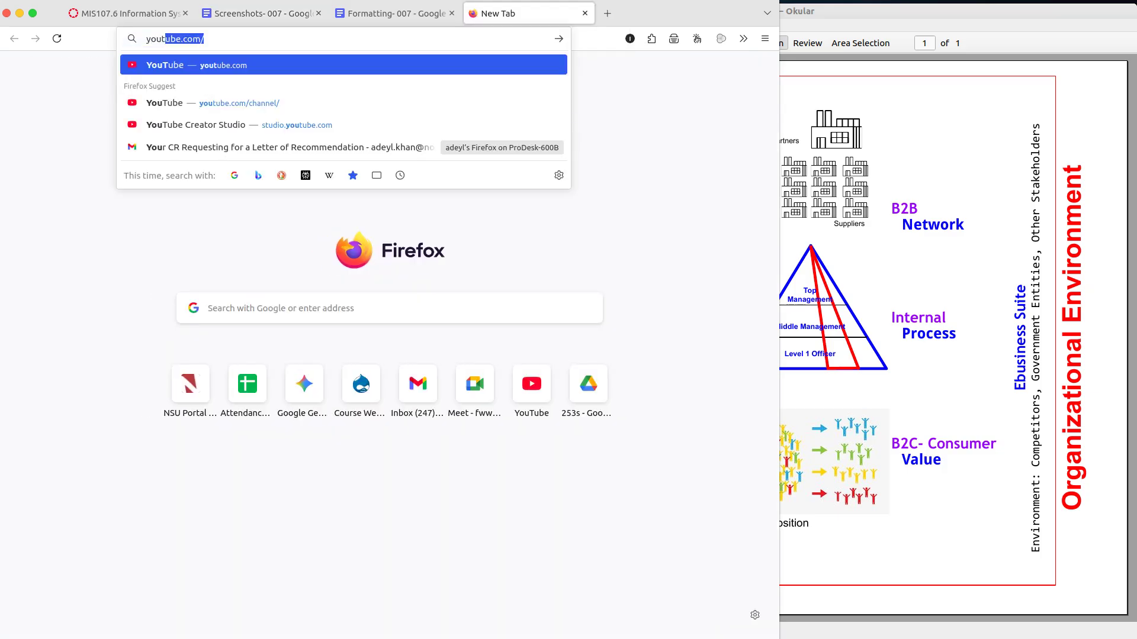
{"action": "key", "text": "Return"}
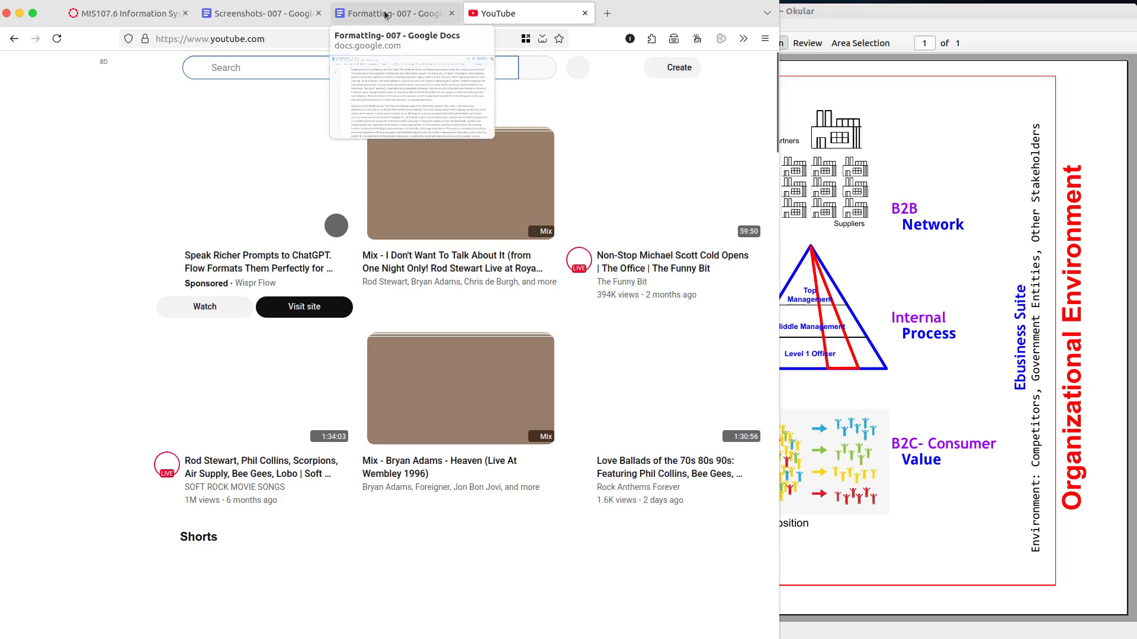
- Search YouTube for "snipping tool" and look through the tutorial results
{"action": "left_click", "coordinate": [274, 66]}
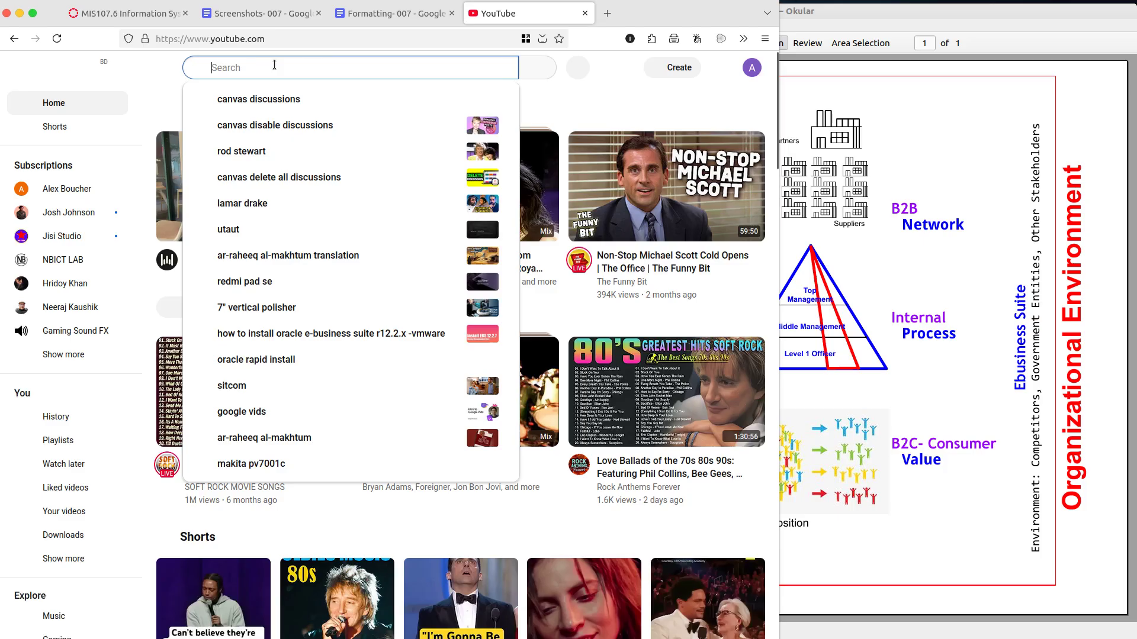
{"action": "type", "text": "sni"}
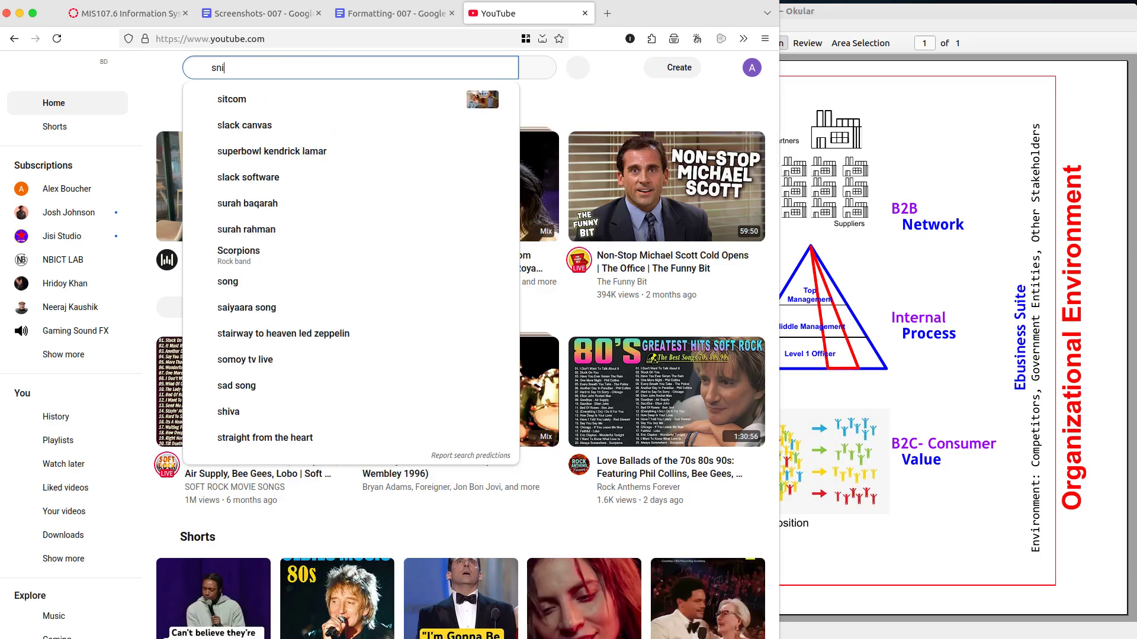
{"action": "type", "text": "pping too"}
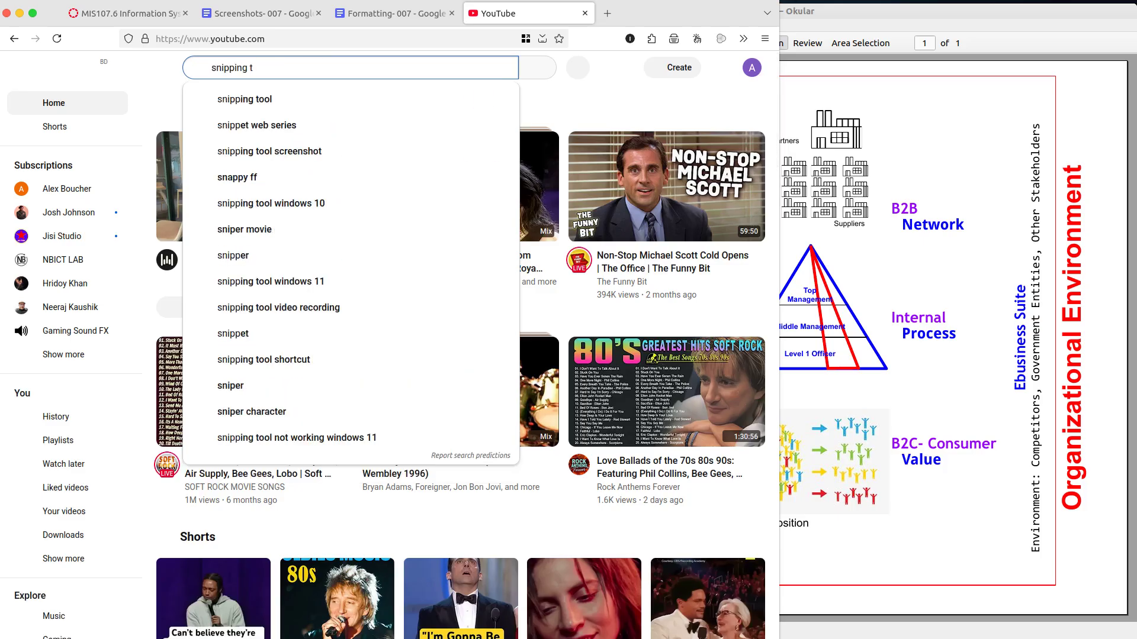
{"action": "type", "text": "l"}
{"action": "key", "text": "Return"}
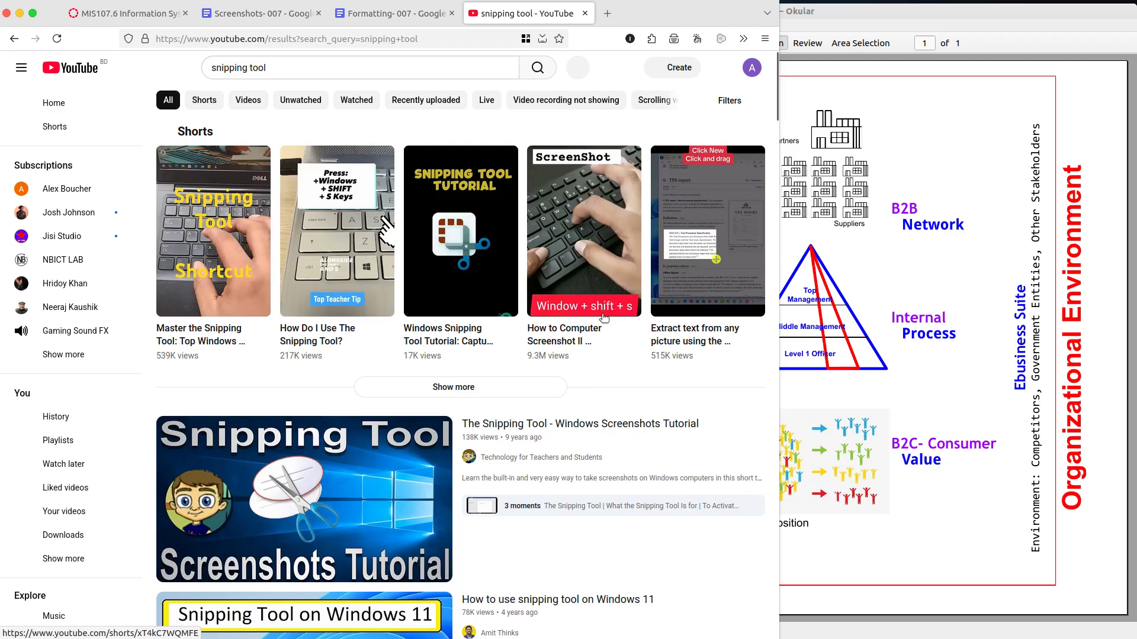
{"action": "scroll", "coordinate": [537, 335], "scroll_direction": "down", "scroll_amount": 3}
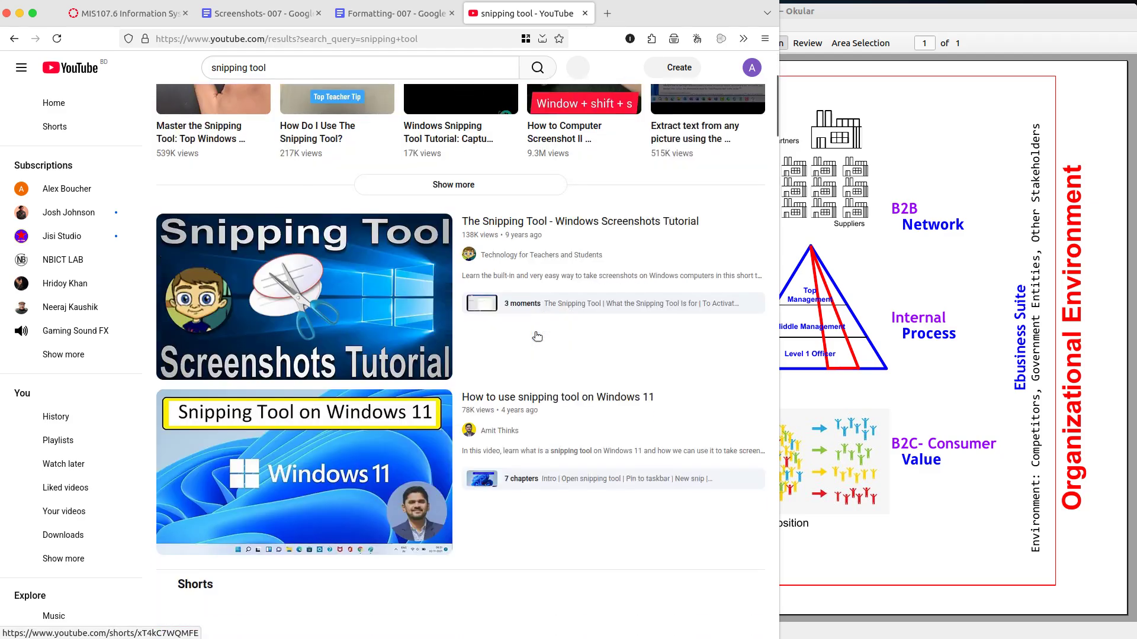
{"action": "scroll", "coordinate": [523, 339], "scroll_direction": "up", "scroll_amount": 3}
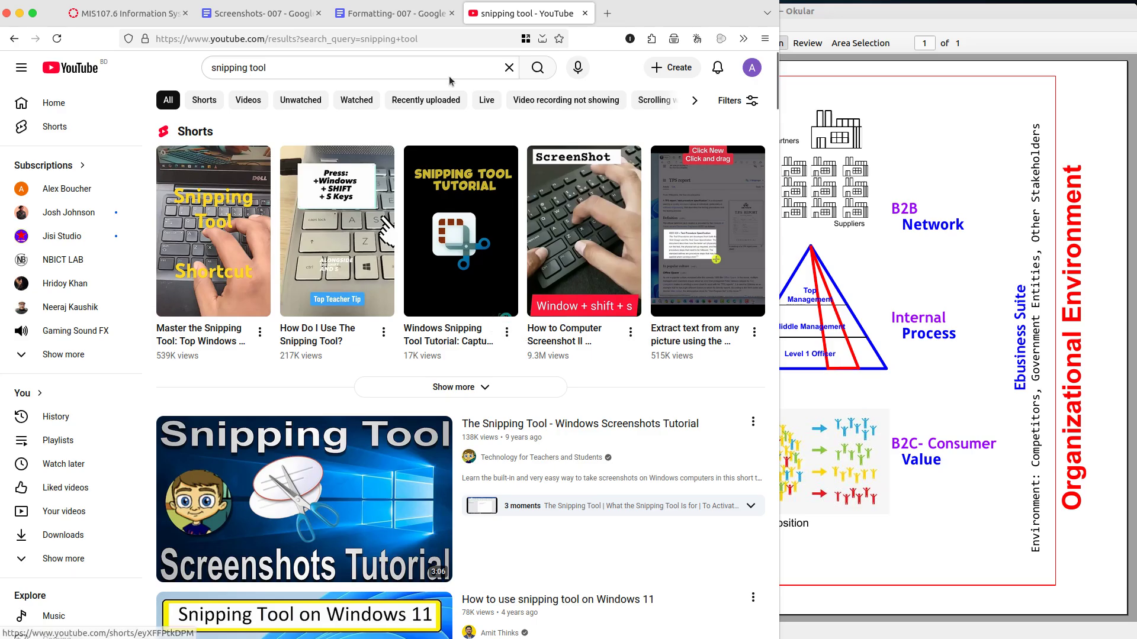
- Return to the Screenshots- 007 document and display its file commands
{"action": "left_click", "coordinate": [422, 15]}
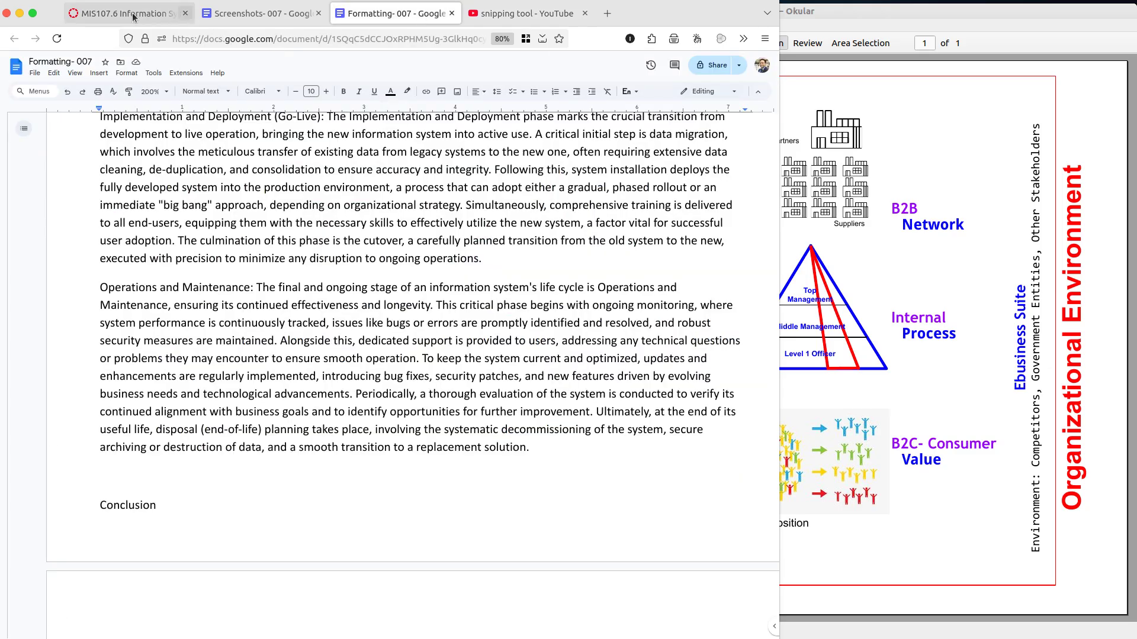
{"action": "left_click", "coordinate": [226, 14]}
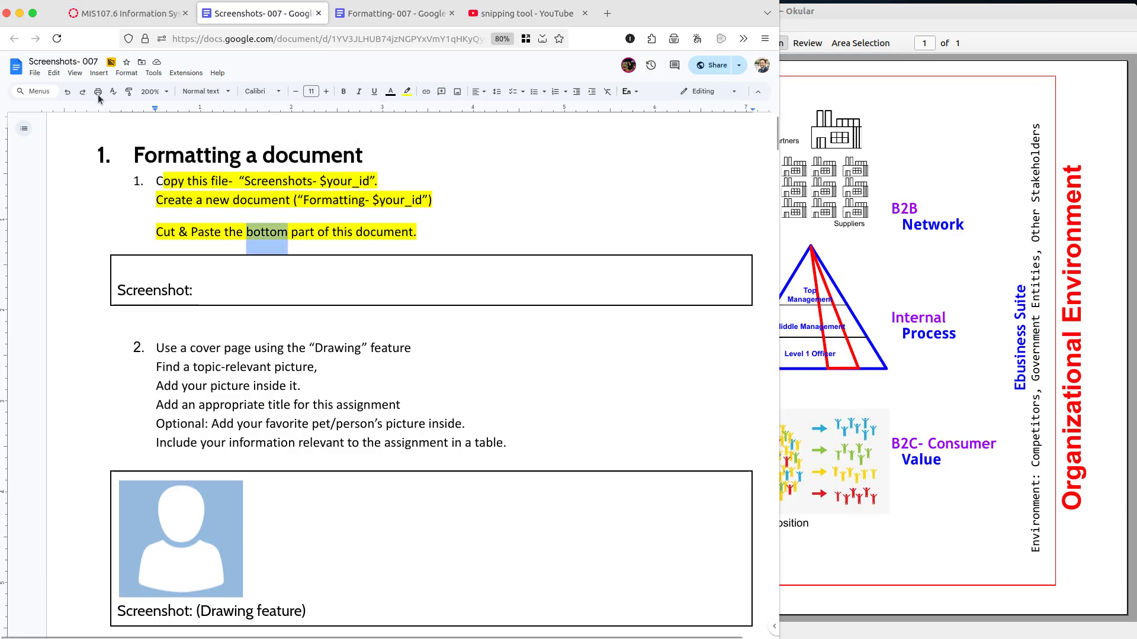
{"action": "left_click", "coordinate": [35, 73]}
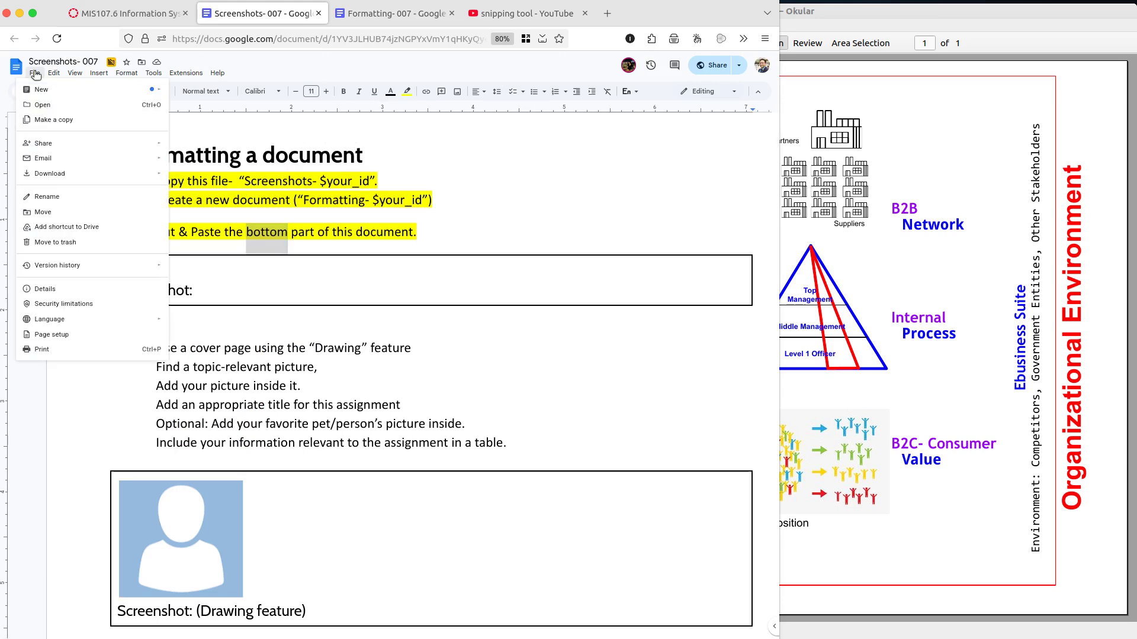
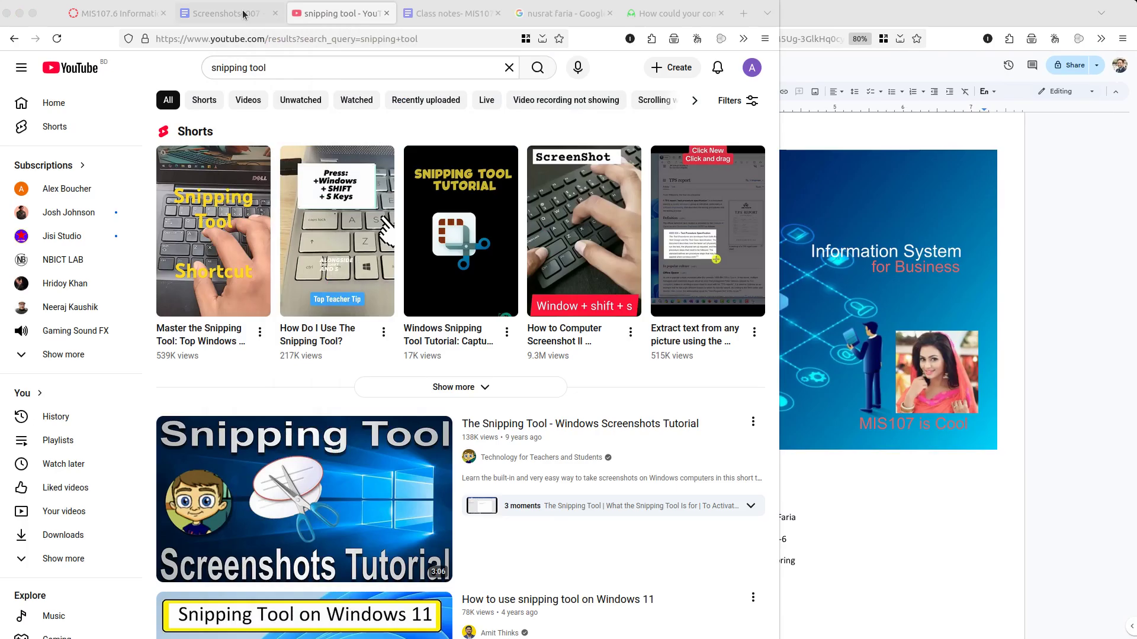
- Go to the report text in Formatting- 007 and review the paragraph styles available for its title and "Introduction" lines
{"action": "left_click", "coordinate": [841, 569]}
{"action": "scroll", "coordinate": [844, 570], "scroll_direction": "down", "scroll_amount": 2}
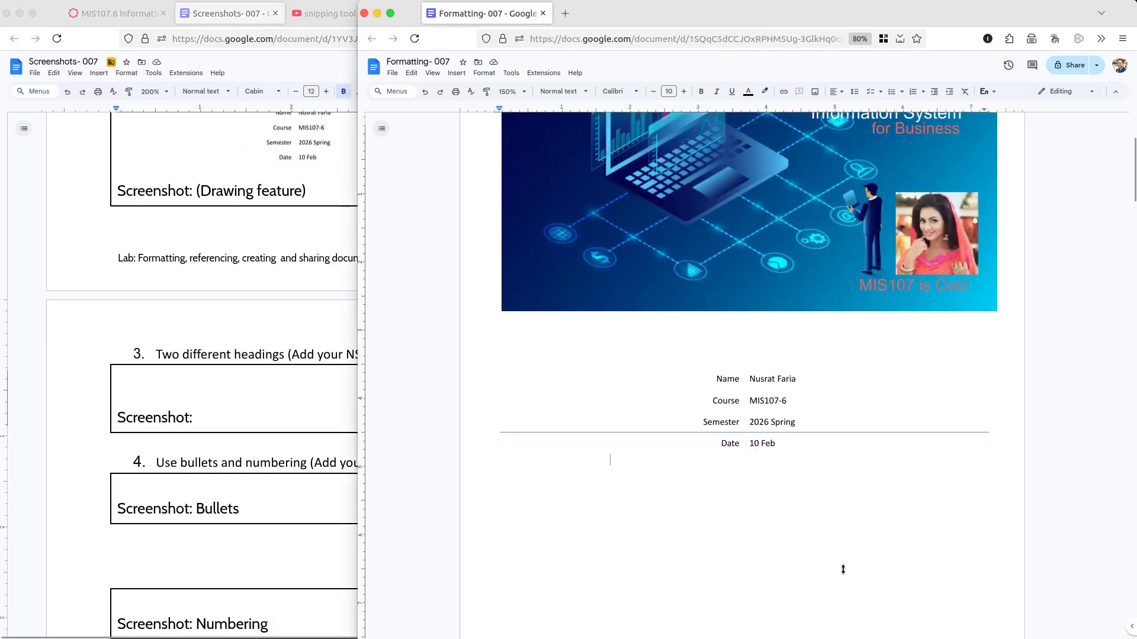
{"action": "scroll", "coordinate": [843, 569], "scroll_direction": "down", "scroll_amount": 5}
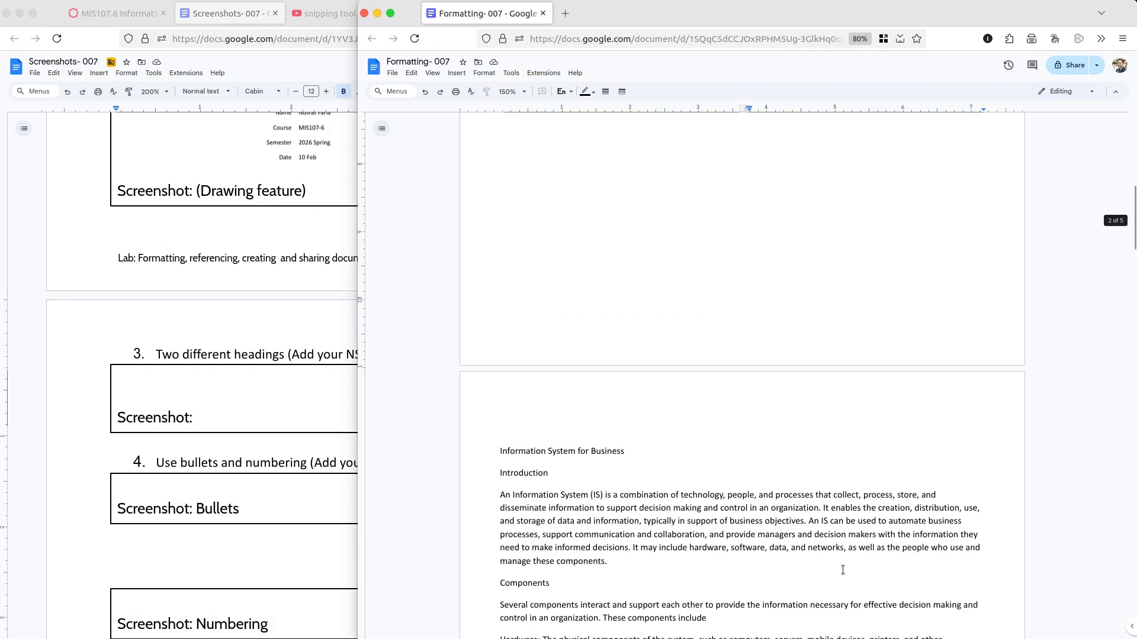
{"action": "scroll", "coordinate": [843, 569], "scroll_direction": "down", "scroll_amount": 2}
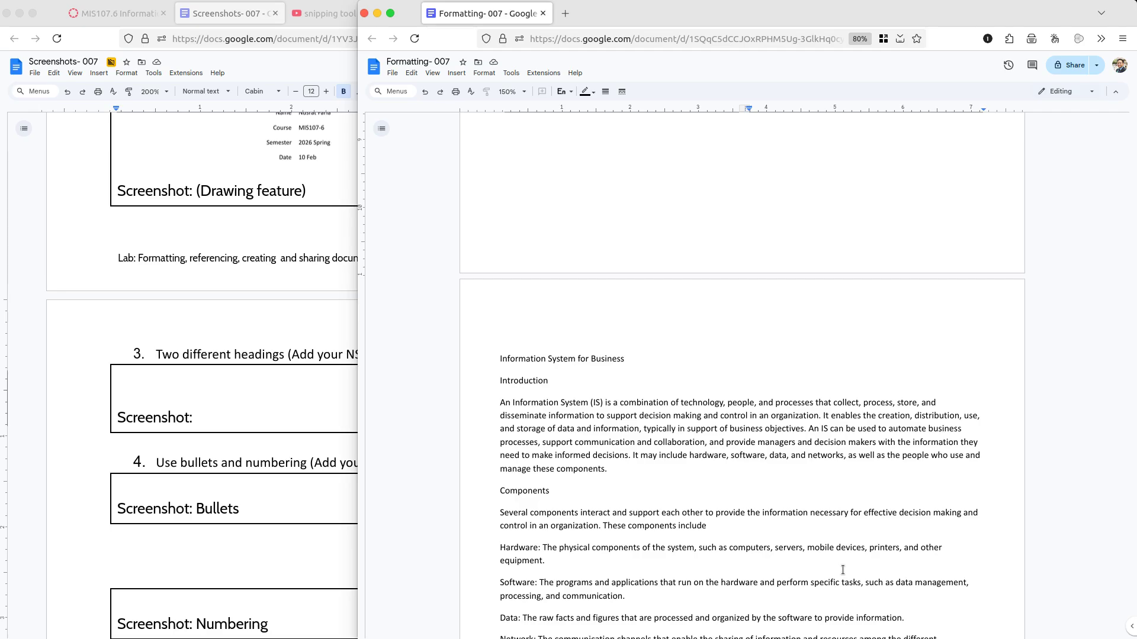
{"action": "left_click", "coordinate": [592, 359]}
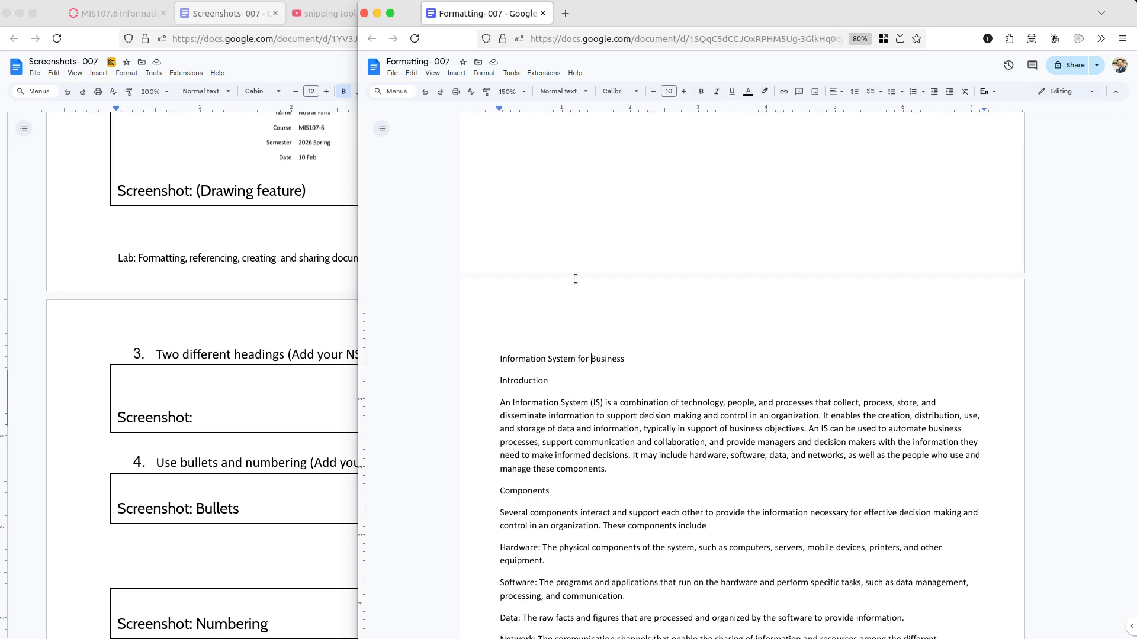
{"action": "left_click", "coordinate": [571, 93]}
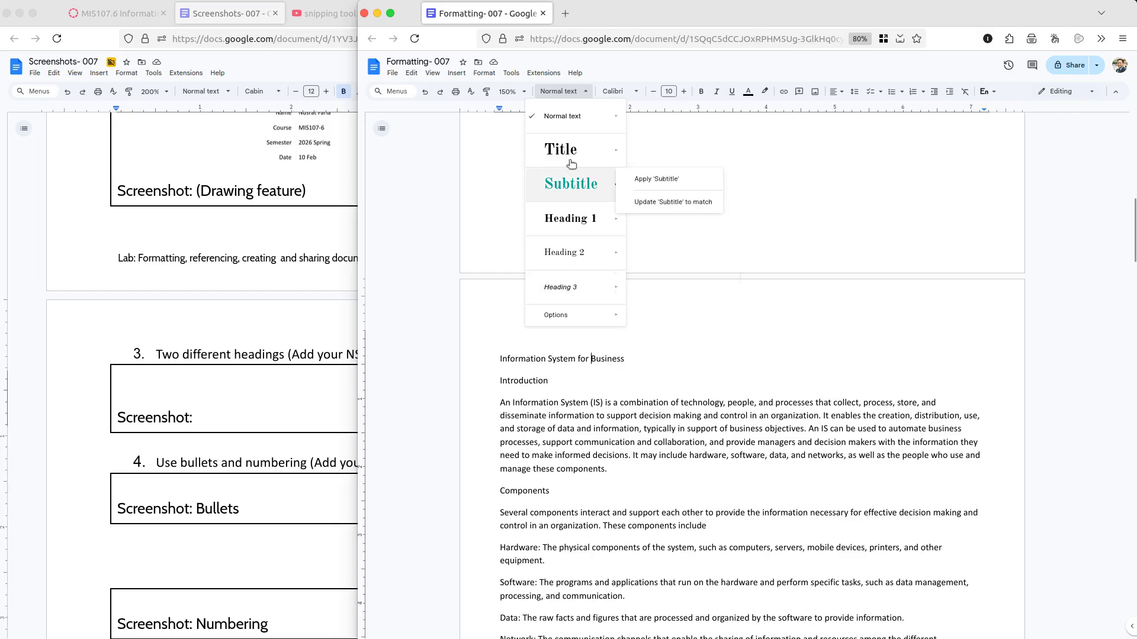
{"action": "mouse_move", "coordinate": [567, 150]}
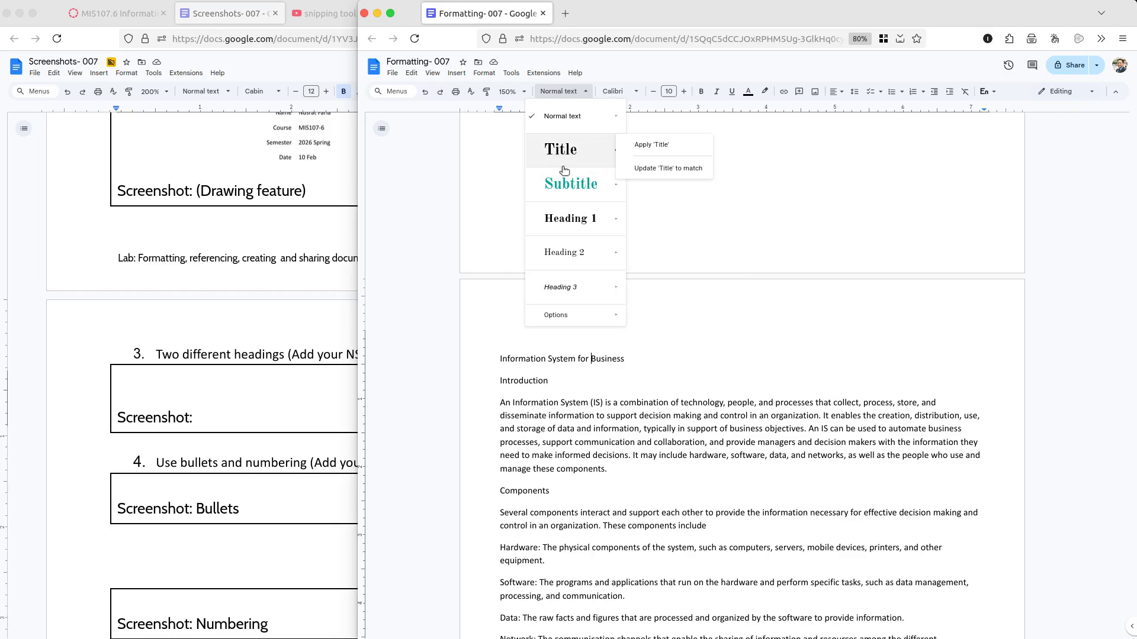
{"action": "mouse_move", "coordinate": [573, 184]}
{"action": "mouse_move", "coordinate": [576, 225]}
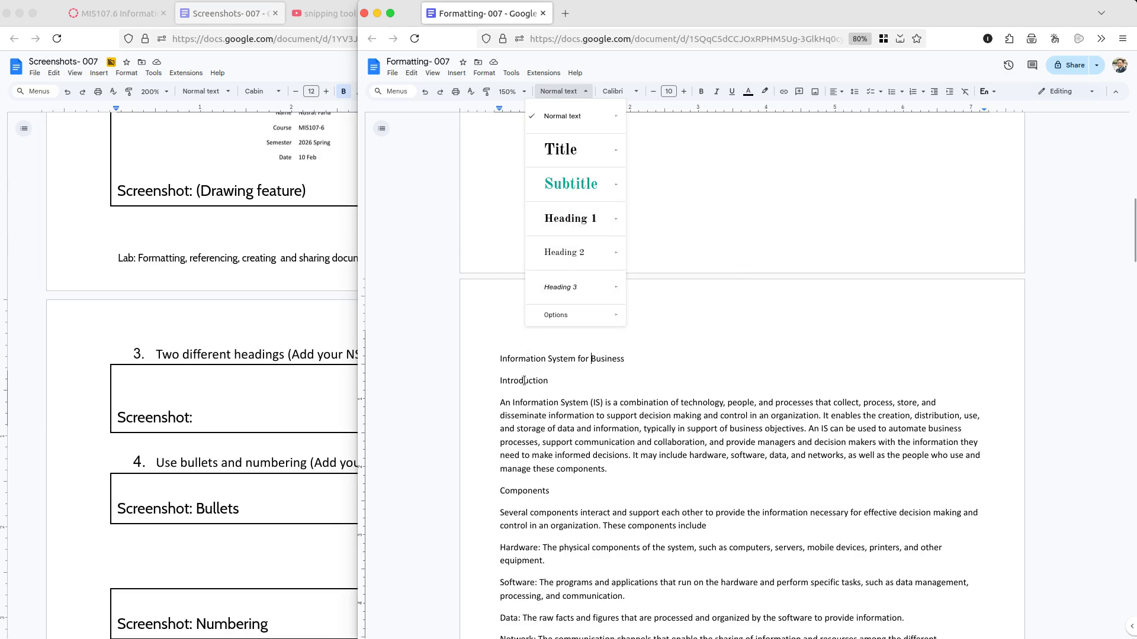
{"action": "mouse_move", "coordinate": [569, 261]}
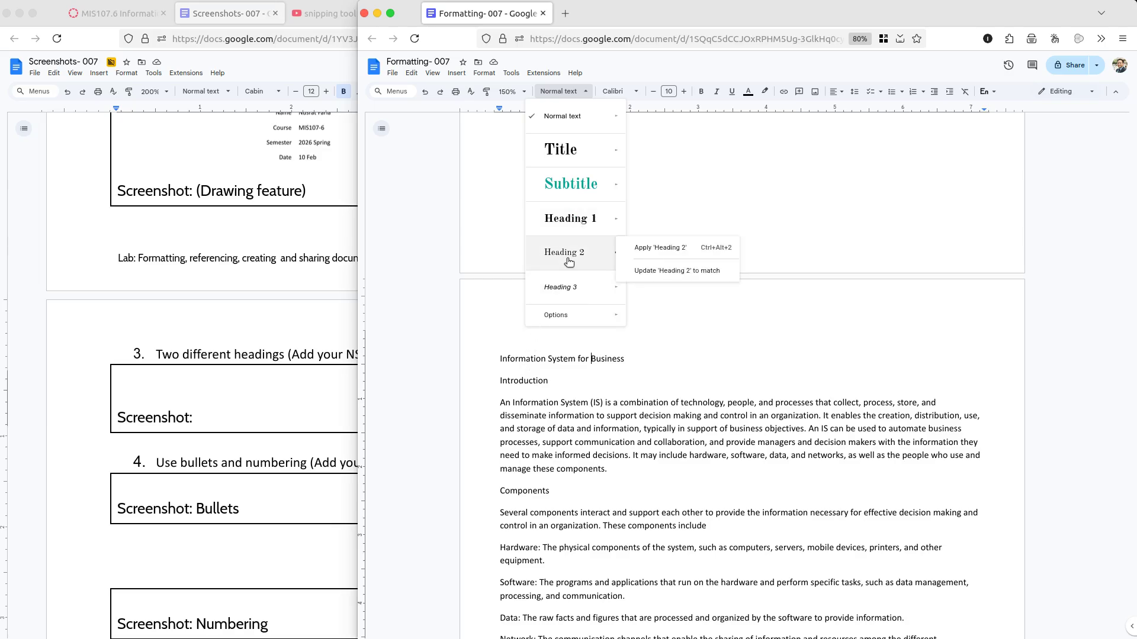
{"action": "left_click", "coordinate": [525, 381]}
{"action": "double_click", "coordinate": [525, 381]}
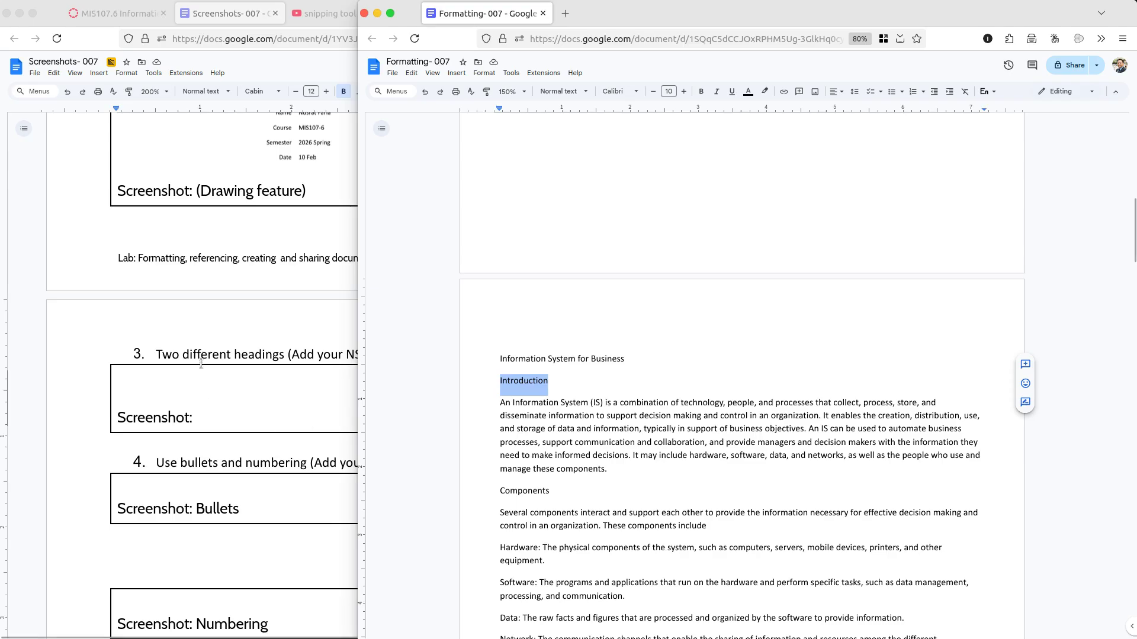
- Enter "Why headings" in the screenshot box under item 3, "Two different headings", in Screenshots- 007
{"action": "left_click", "coordinate": [157, 384]}
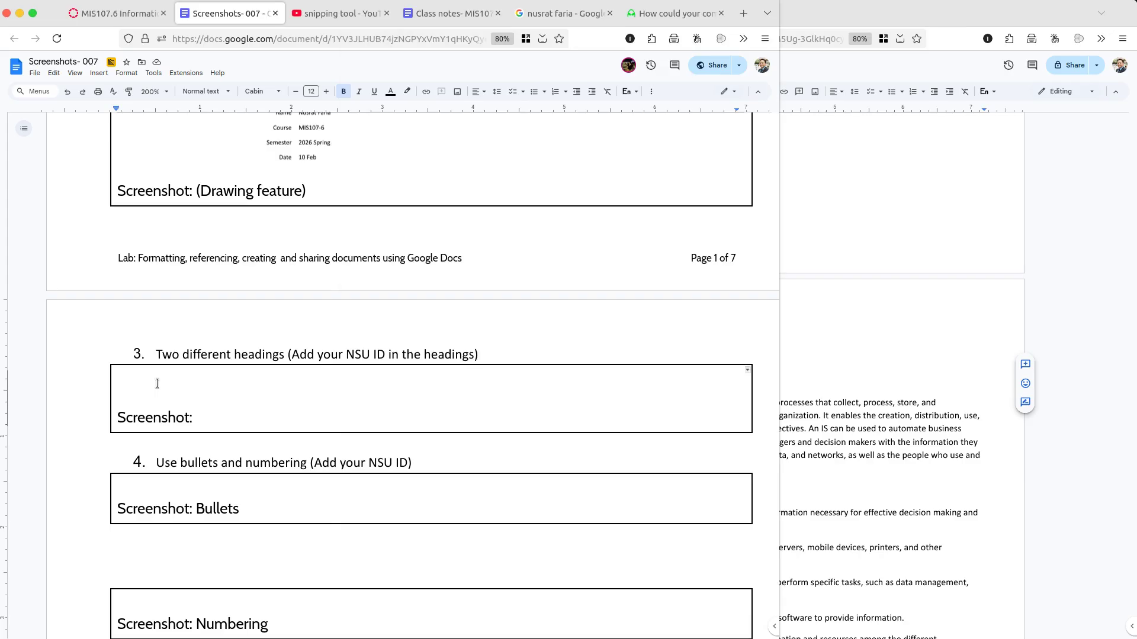
{"action": "type", "text": "Why headings"}
- Apply the Title style to the "Information System for Business" line in Formatting- 007
{"action": "left_click", "coordinate": [887, 465]}
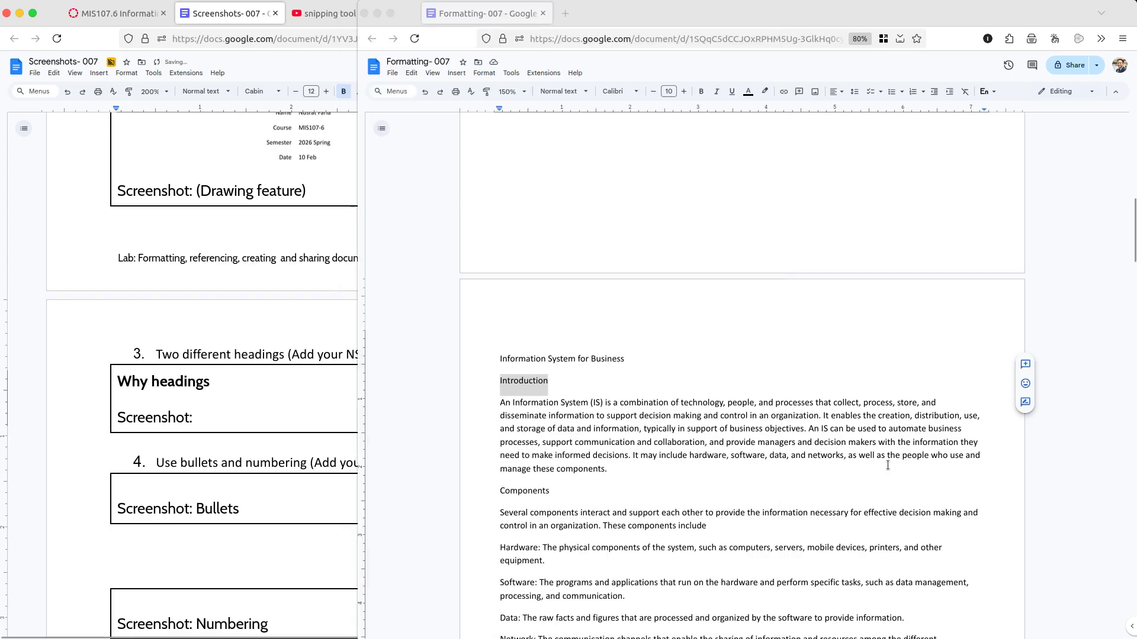
{"action": "triple_click", "coordinate": [595, 358]}
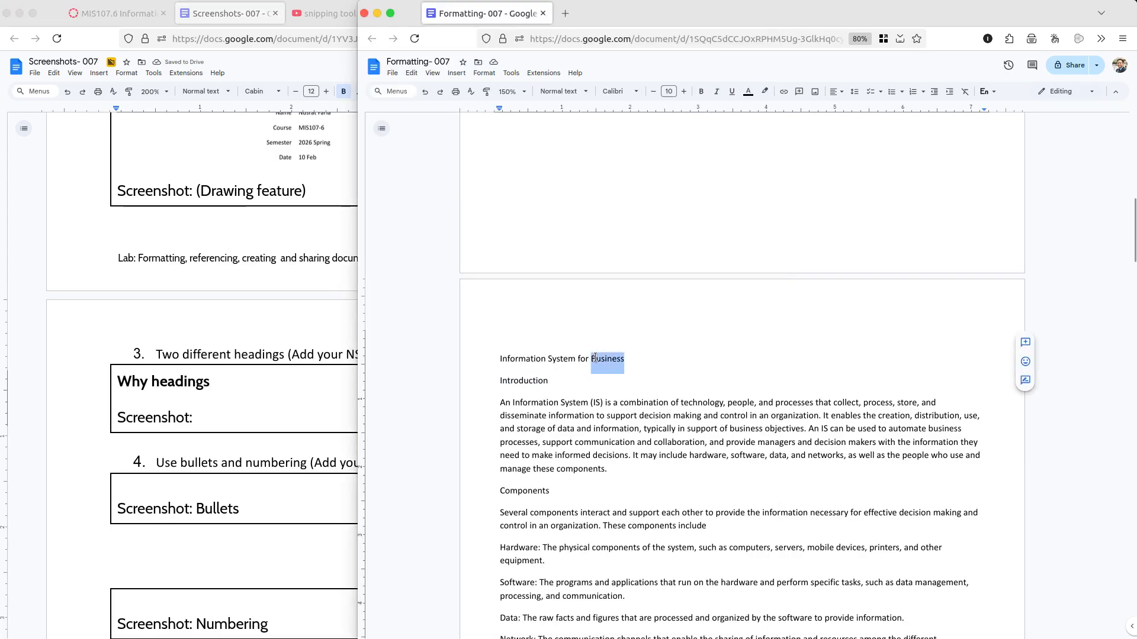
{"action": "left_click", "coordinate": [570, 95]}
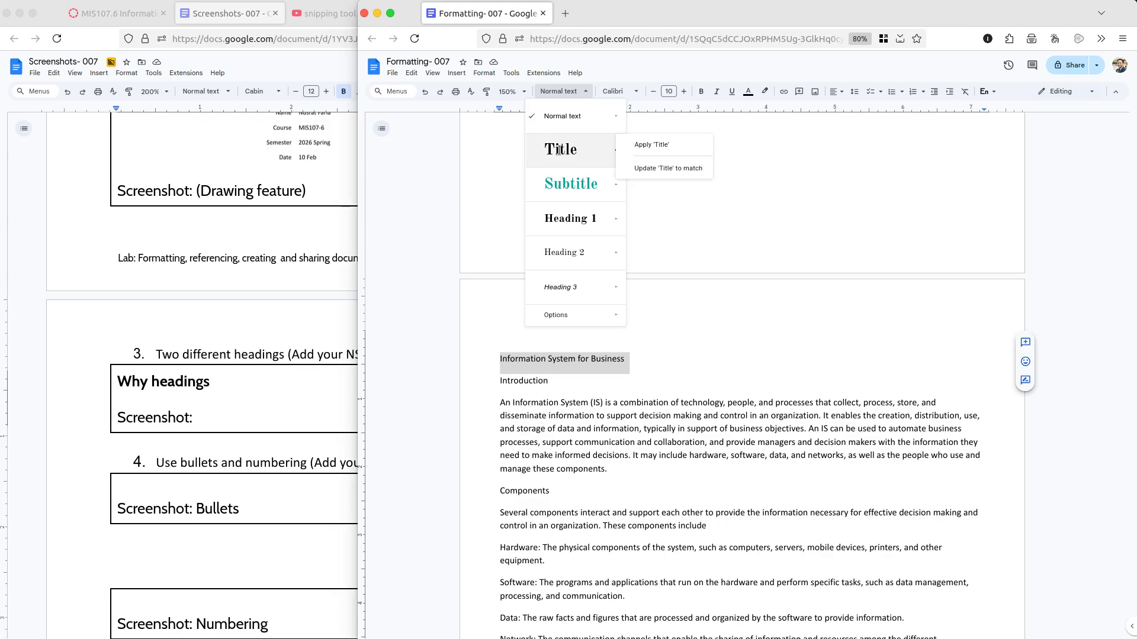
{"action": "left_click", "coordinate": [561, 151]}
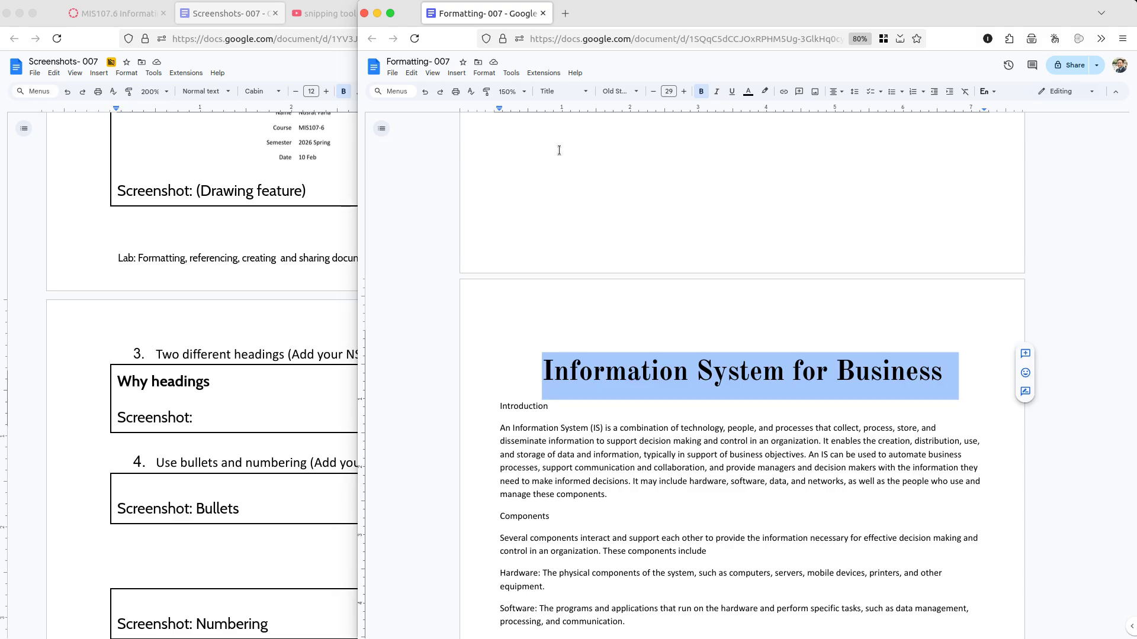
- Check the border width options for the information table on the cover page of Formatting- 007
{"action": "scroll", "coordinate": [604, 186], "scroll_direction": "up", "scroll_amount": 5}
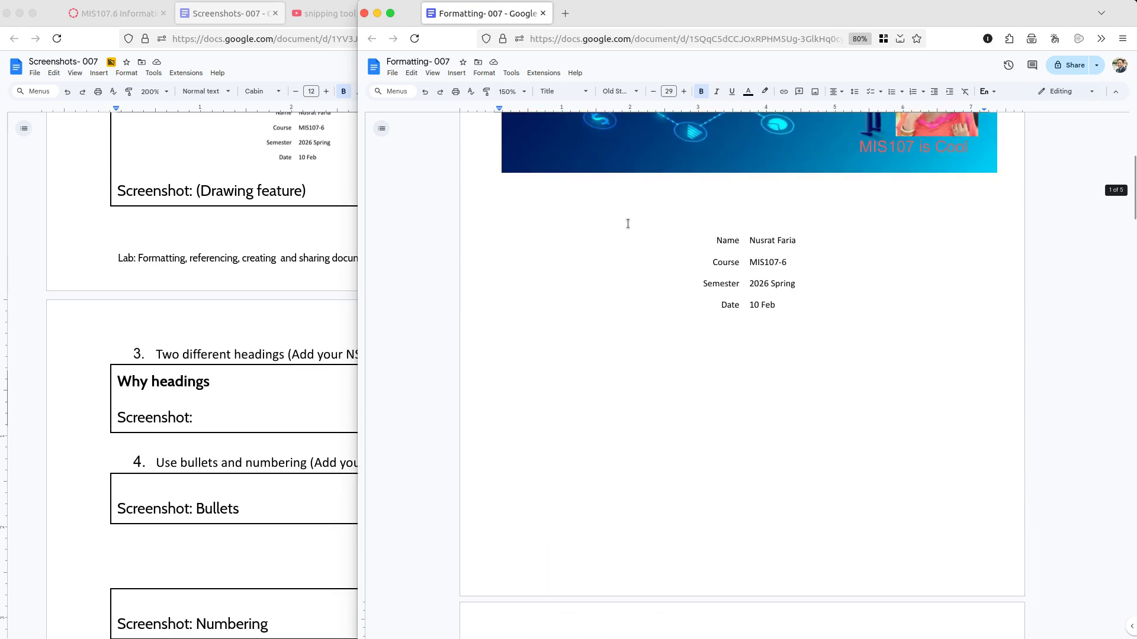
{"action": "left_click_drag", "start_coordinate": [740, 240], "coordinate": [761, 294]}
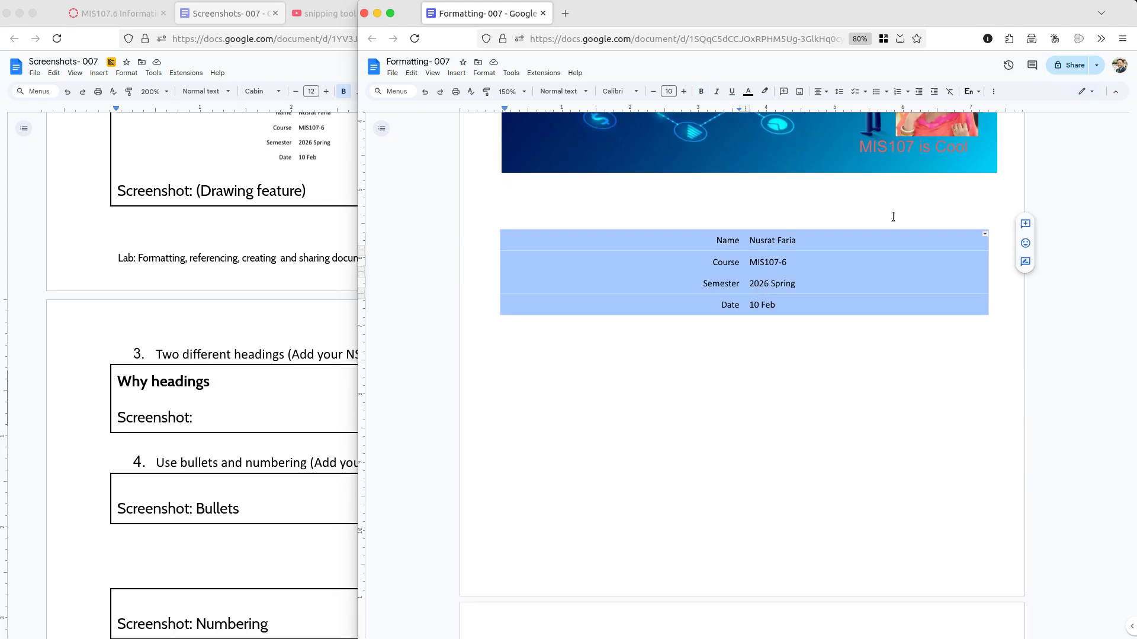
{"action": "left_click", "coordinate": [995, 91]}
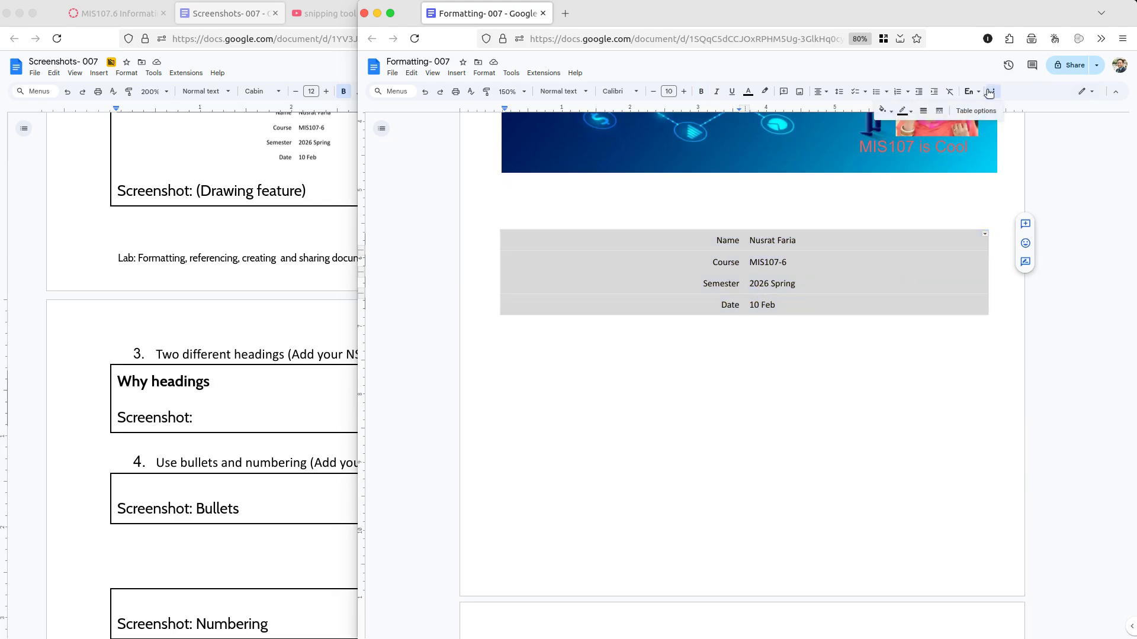
{"action": "left_click", "coordinate": [924, 112]}
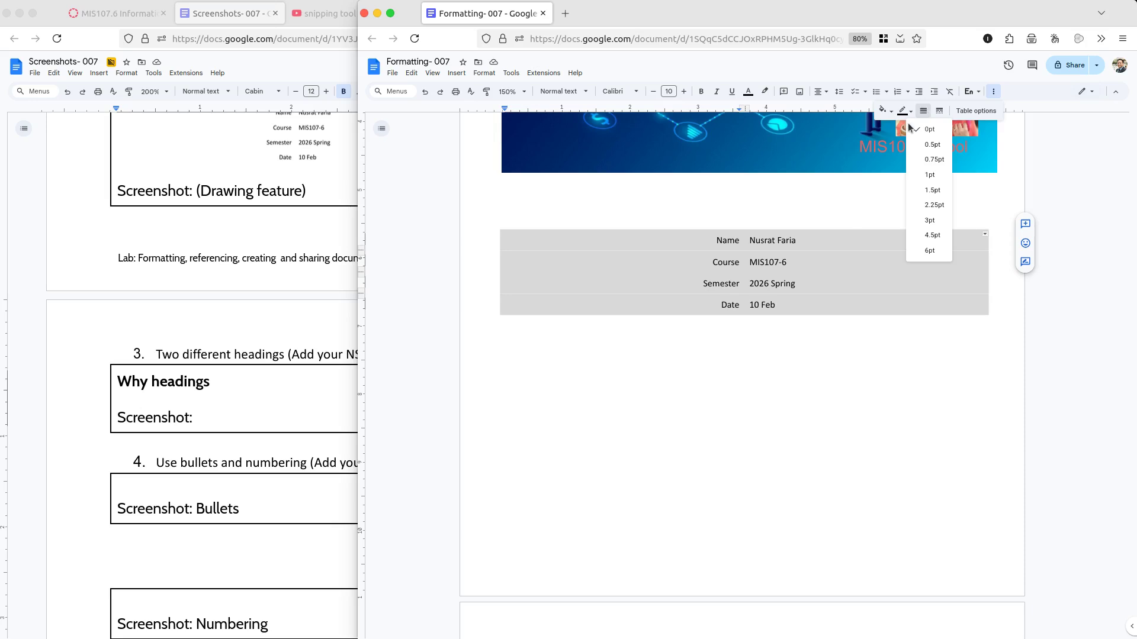
{"action": "left_click", "coordinate": [826, 282]}
- Left-align all text in the cover page's information table and narrow its first column by moving the outer edge inward about 2 inches
{"action": "left_click_drag", "start_coordinate": [771, 303], "coordinate": [731, 240]}
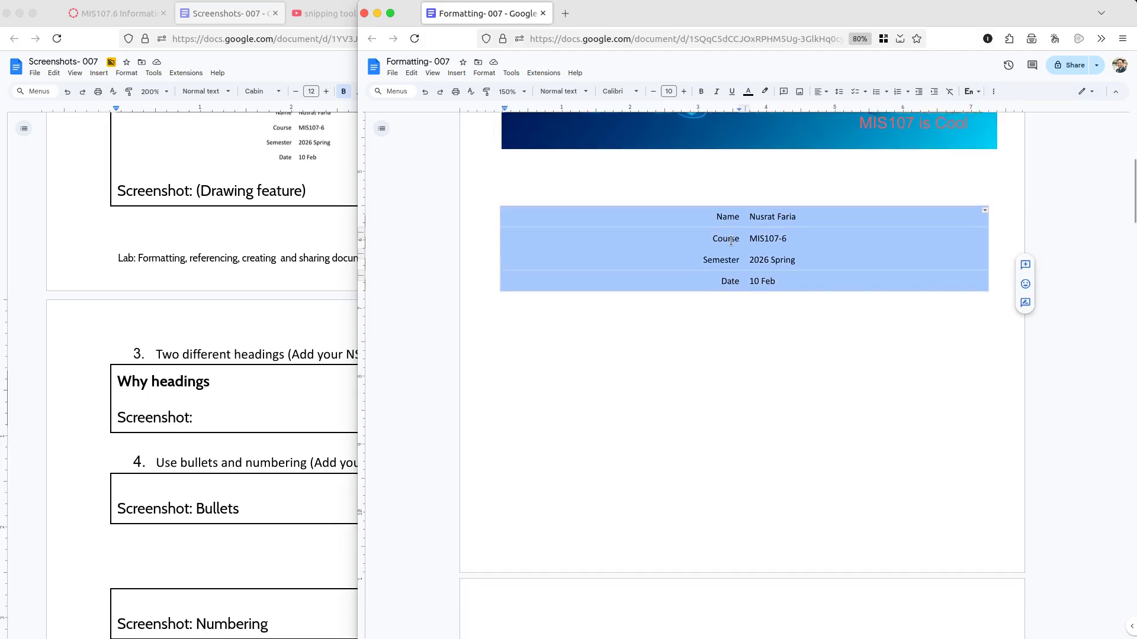
{"action": "scroll", "coordinate": [730, 240], "scroll_direction": "down", "scroll_amount": 4}
{"action": "scroll", "coordinate": [731, 241], "scroll_direction": "up", "scroll_amount": 3}
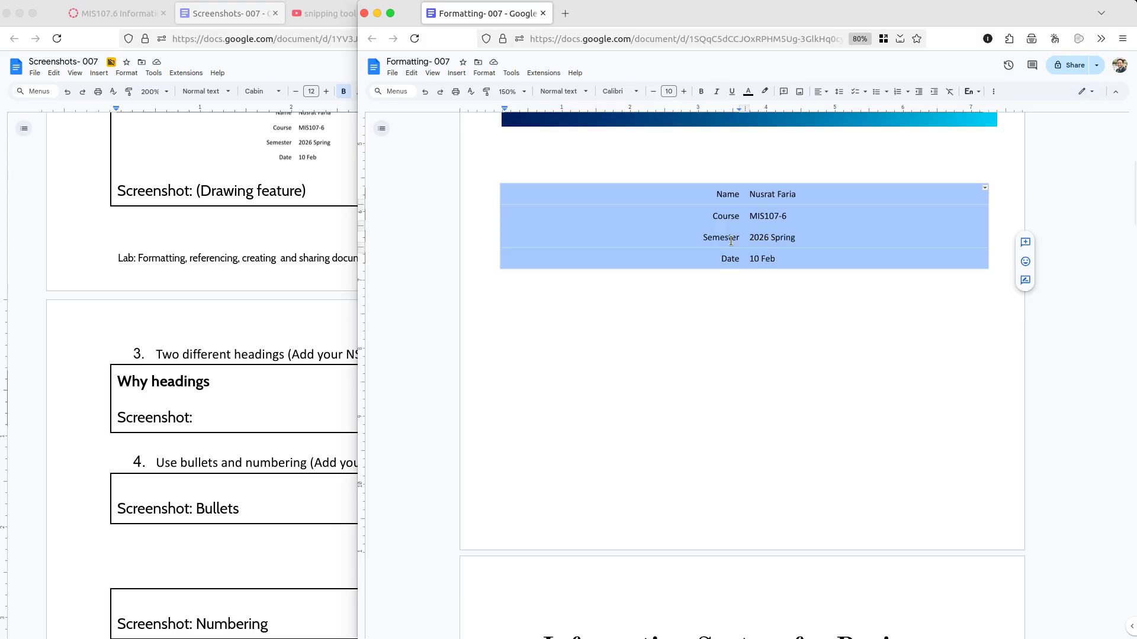
{"action": "left_click", "coordinate": [784, 241]}
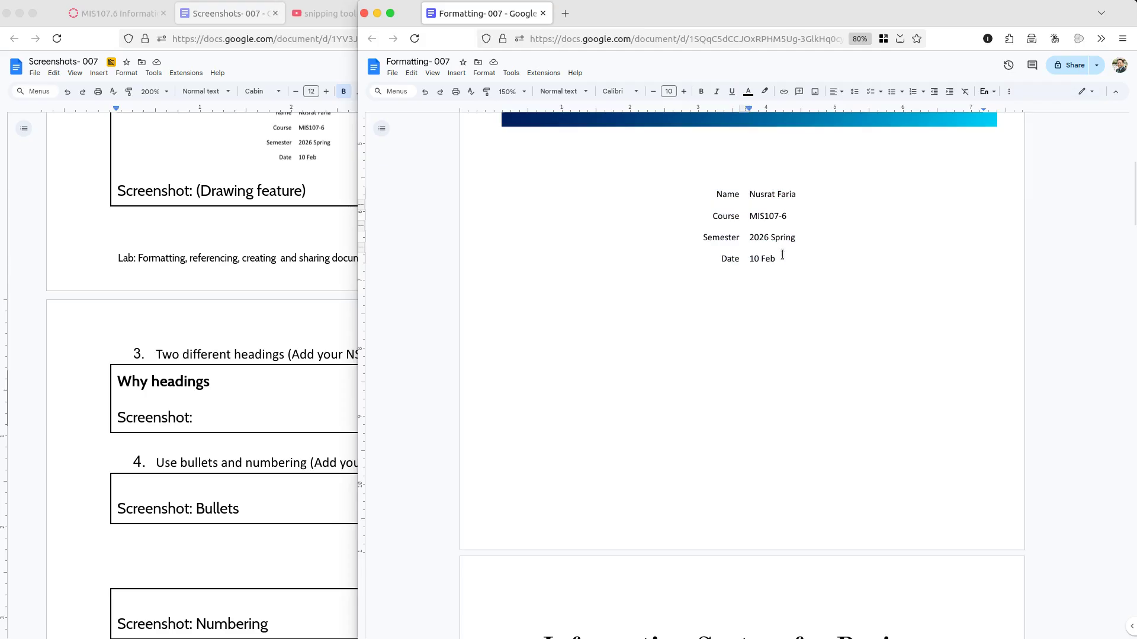
{"action": "left_click_drag", "start_coordinate": [781, 256], "coordinate": [710, 237]}
{"action": "left_click_drag", "start_coordinate": [689, 200], "coordinate": [689, 199]}
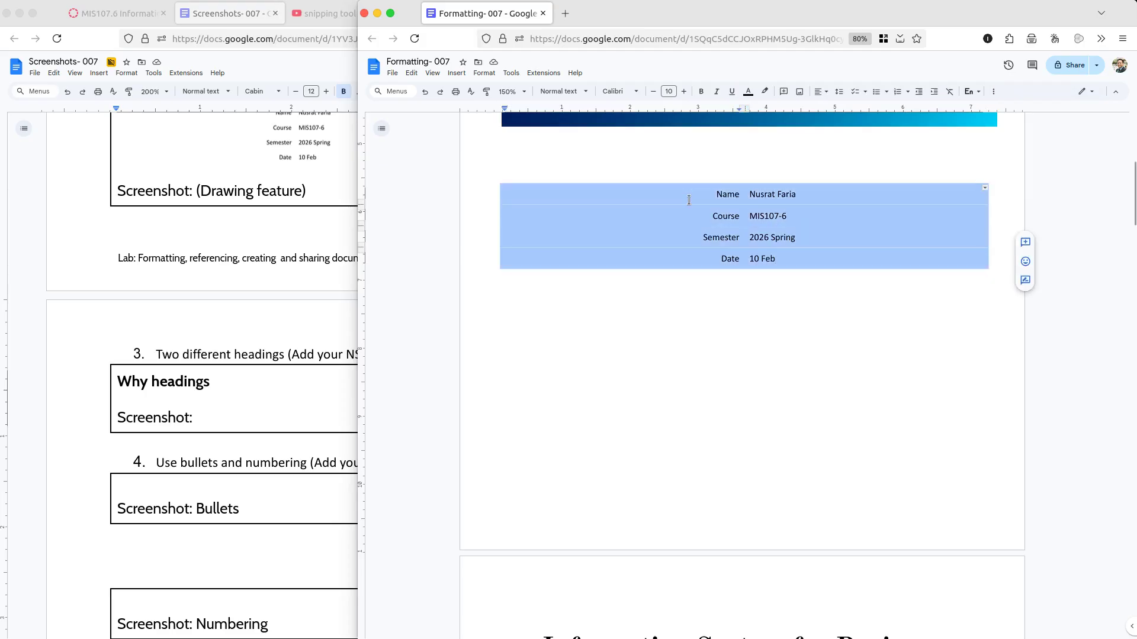
{"action": "left_click", "coordinate": [821, 91]}
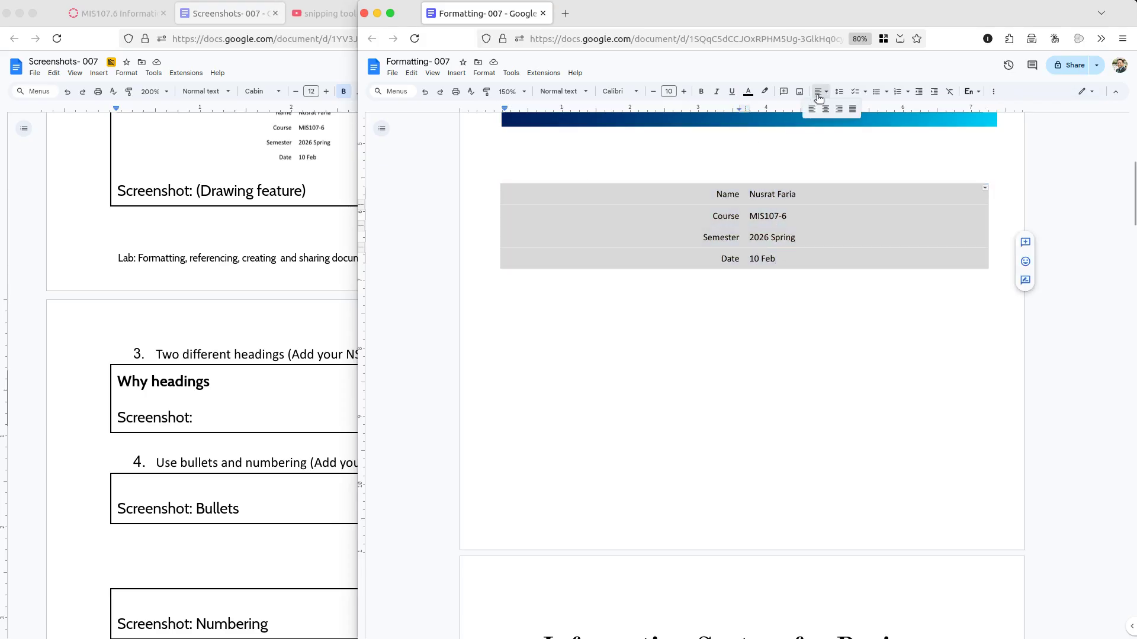
{"action": "left_click", "coordinate": [812, 110]}
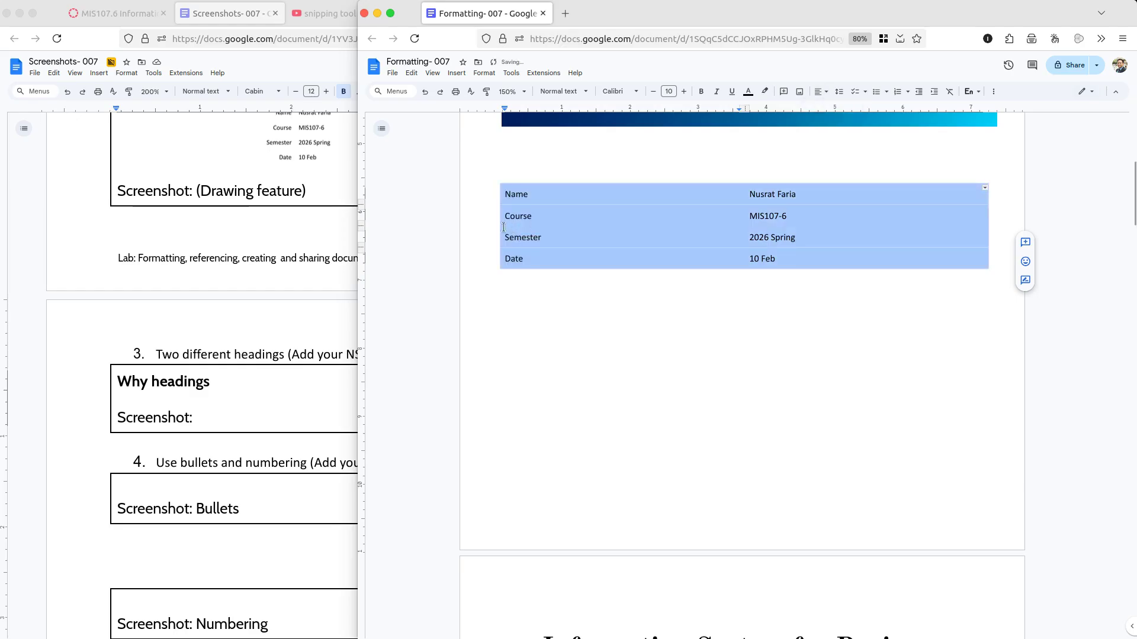
{"action": "left_click_drag", "start_coordinate": [500, 226], "coordinate": [644, 238]}
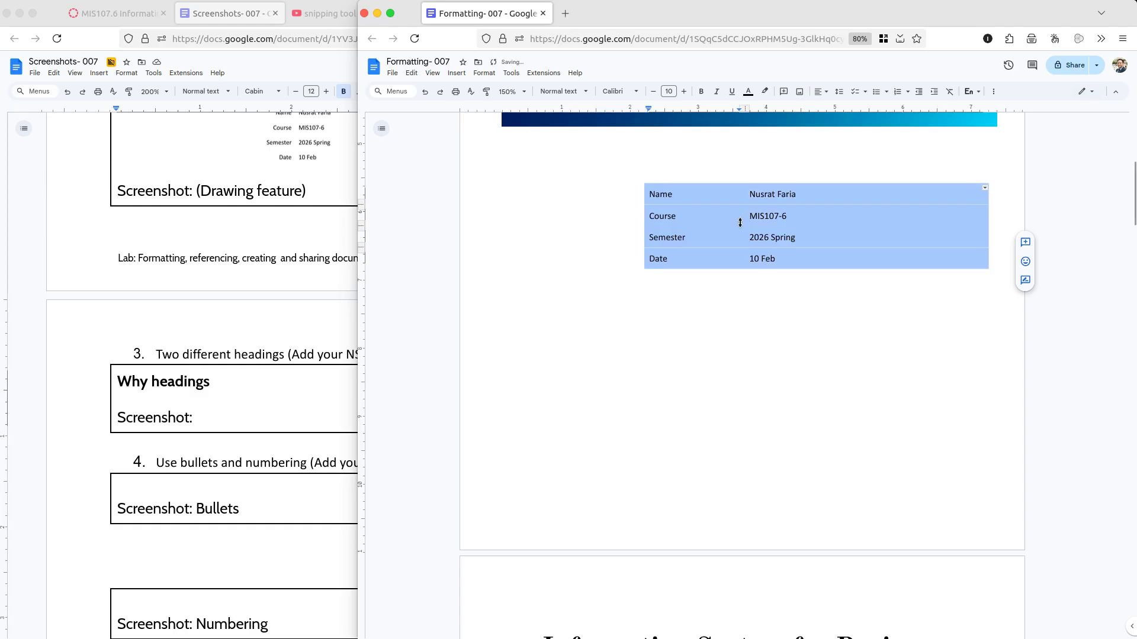
- Narrow the first column of the cover page's information table by a further 0.7 inch or so
{"action": "left_click_drag", "start_coordinate": [734, 224], "coordinate": [697, 226]}
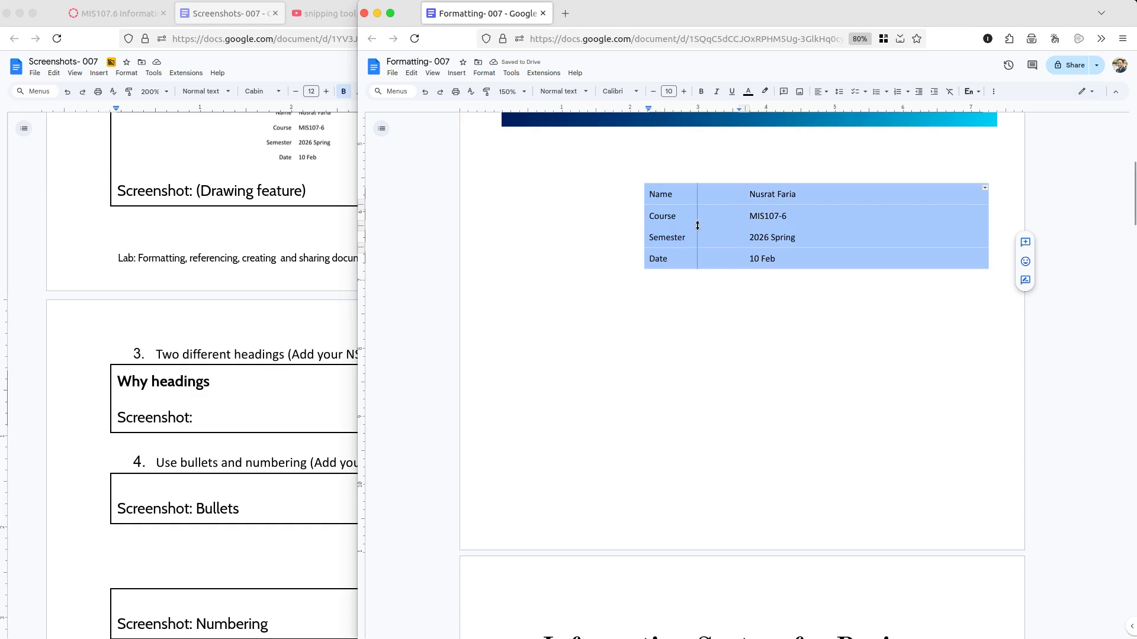
{"action": "left_click", "coordinate": [752, 334]}
- Apply the Heading 1 style to the "Introduction" line under the report title in Formatting- 007
{"action": "scroll", "coordinate": [752, 334], "scroll_direction": "down", "scroll_amount": 4}
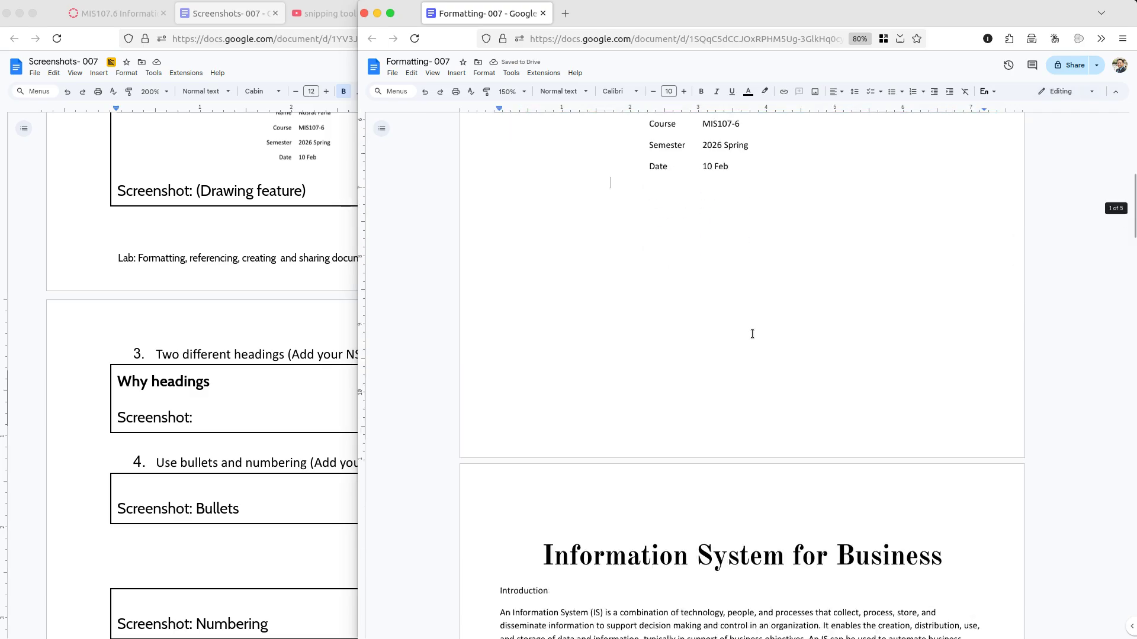
{"action": "scroll", "coordinate": [722, 314], "scroll_direction": "down", "scroll_amount": 2}
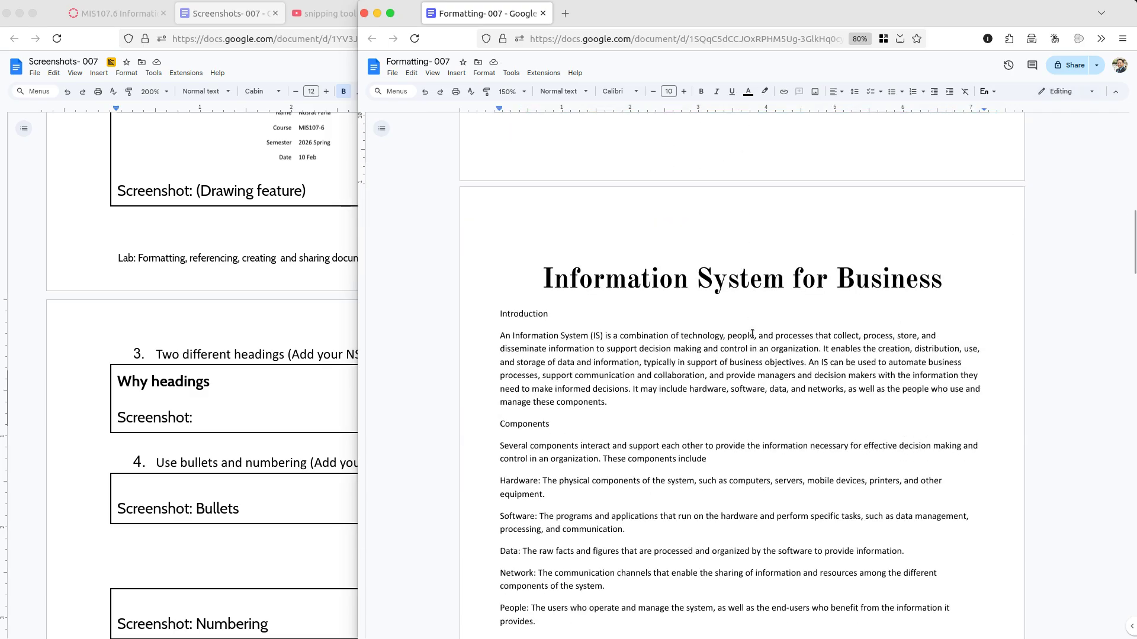
{"action": "triple_click", "coordinate": [687, 284]}
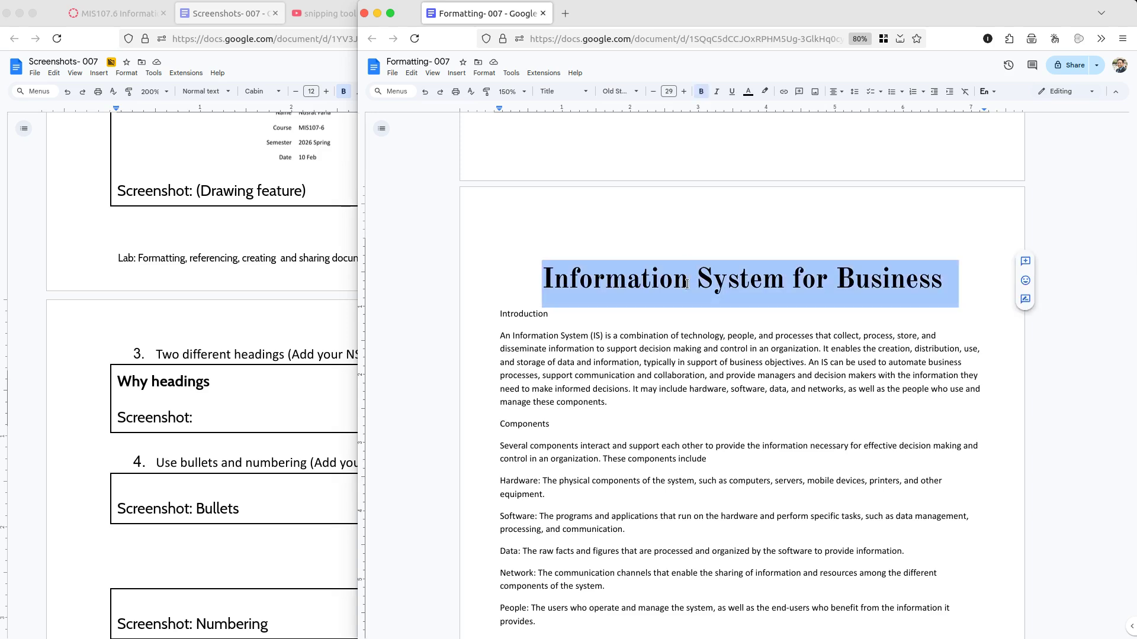
{"action": "triple_click", "coordinate": [509, 312]}
{"action": "left_click", "coordinate": [563, 91]}
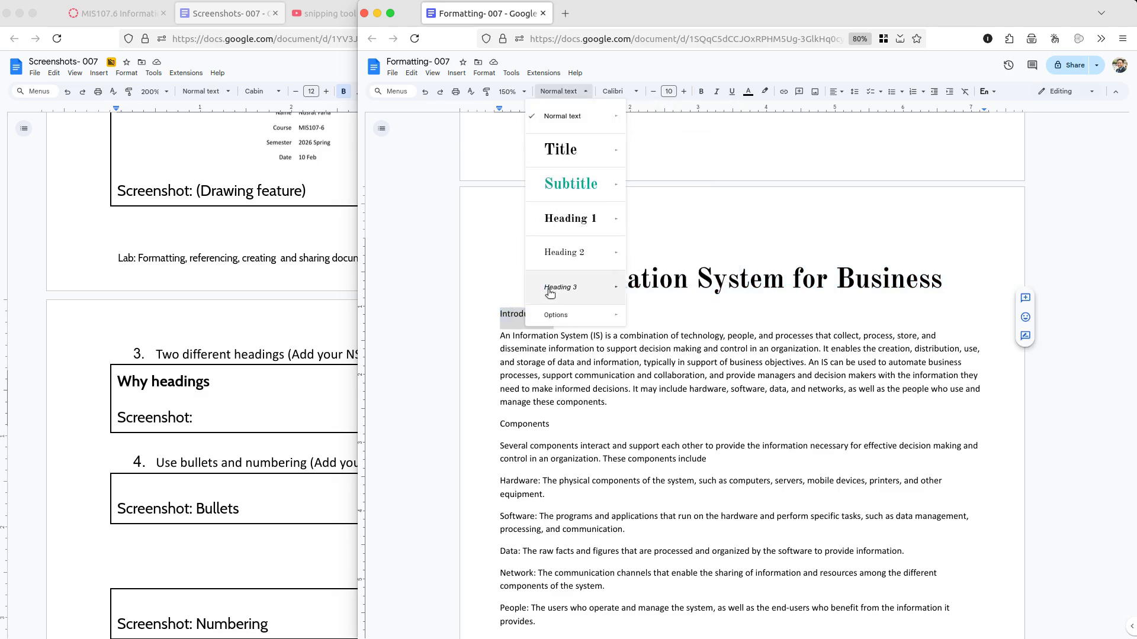
{"action": "mouse_move", "coordinate": [549, 290]}
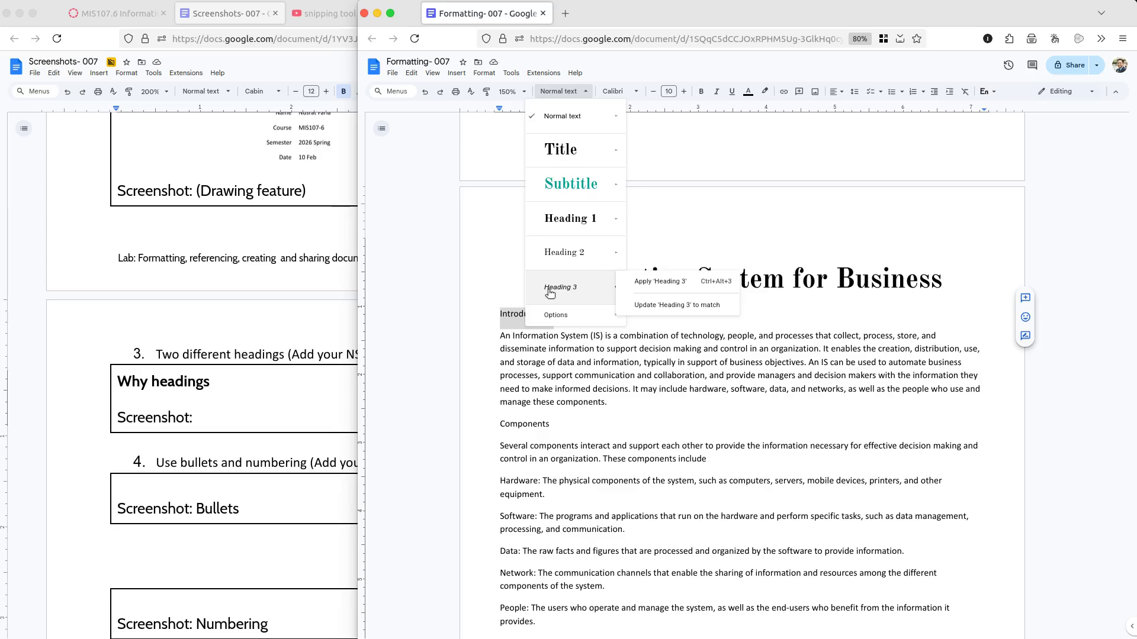
{"action": "mouse_move", "coordinate": [566, 222]}
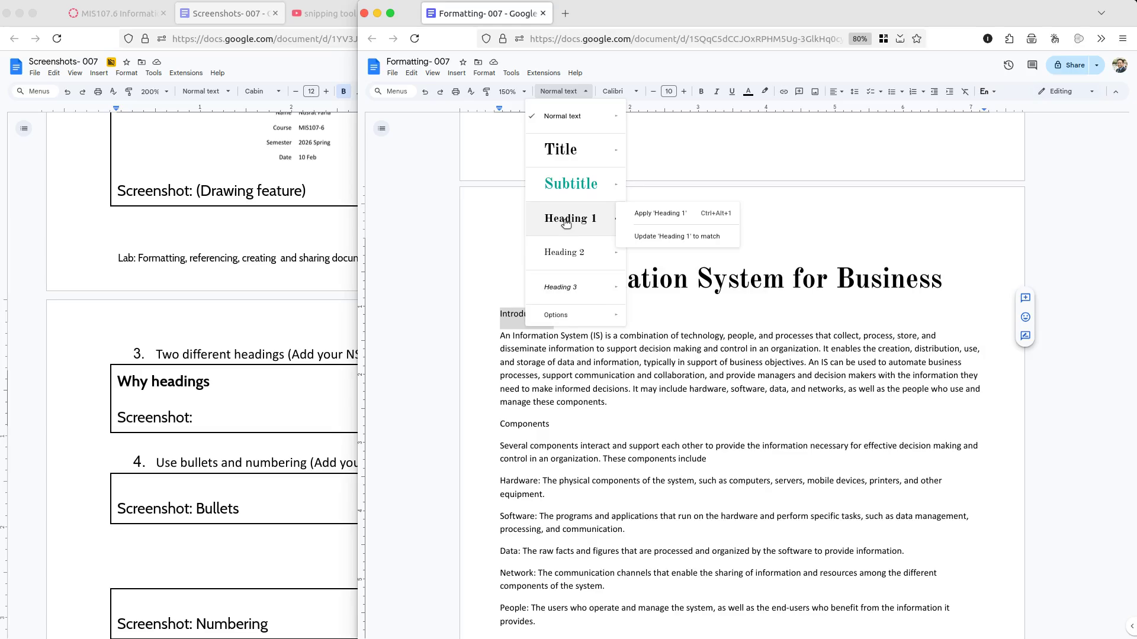
{"action": "left_click", "coordinate": [566, 220]}
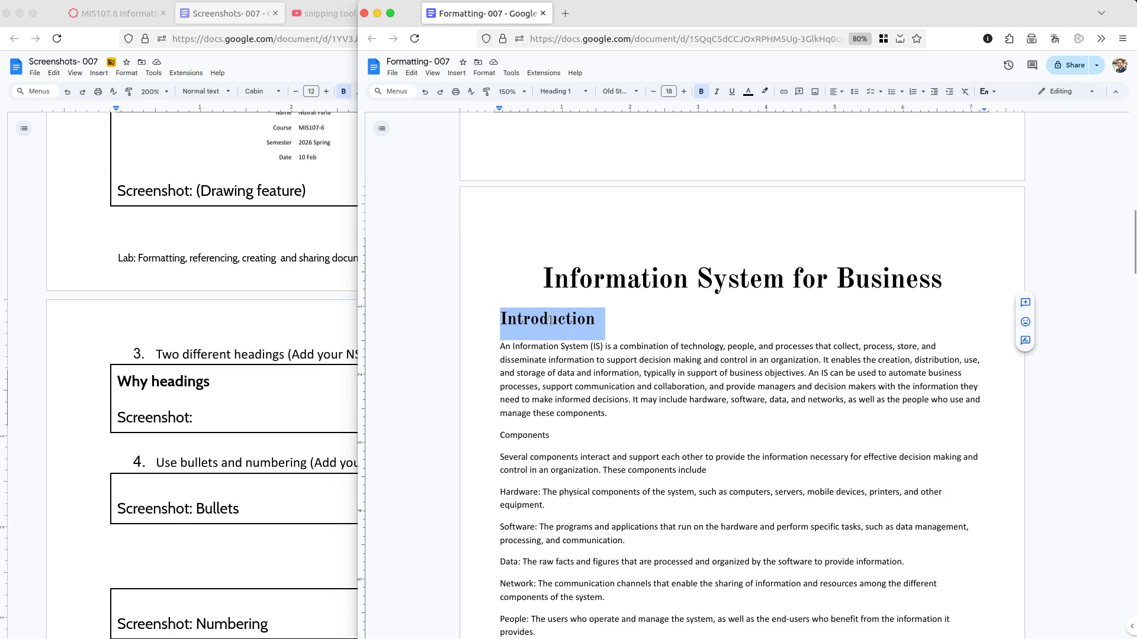
- Show the document outline in a wider Formatting- 007 window and jump to its title and "Introduction" entries
{"action": "left_click", "coordinate": [382, 129]}
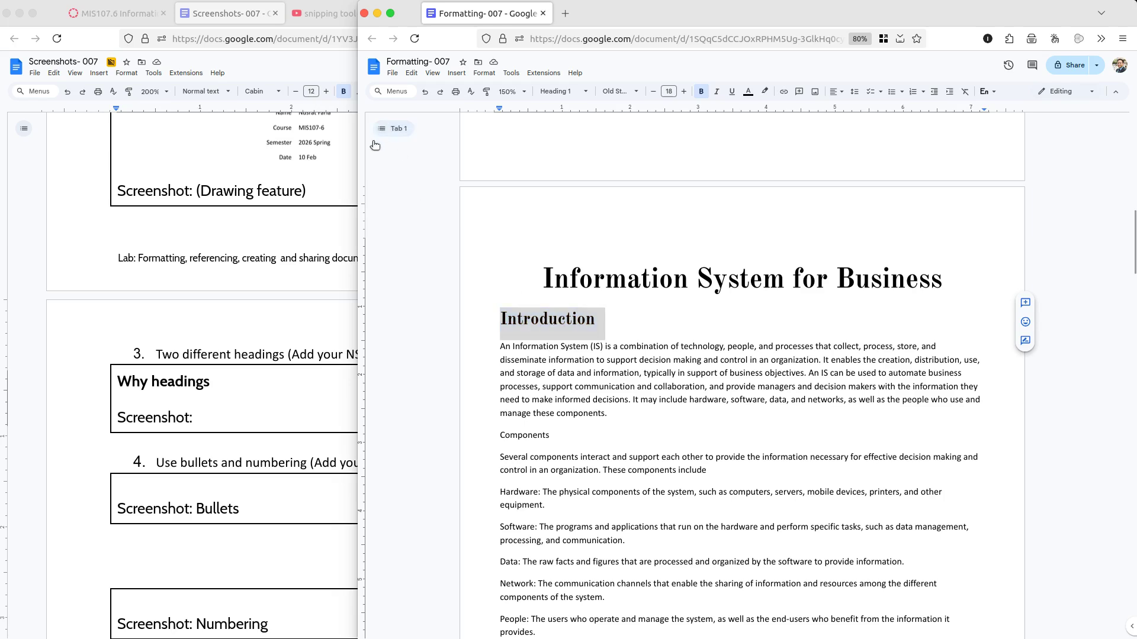
{"action": "left_click_drag", "start_coordinate": [357, 187], "coordinate": [303, 188]}
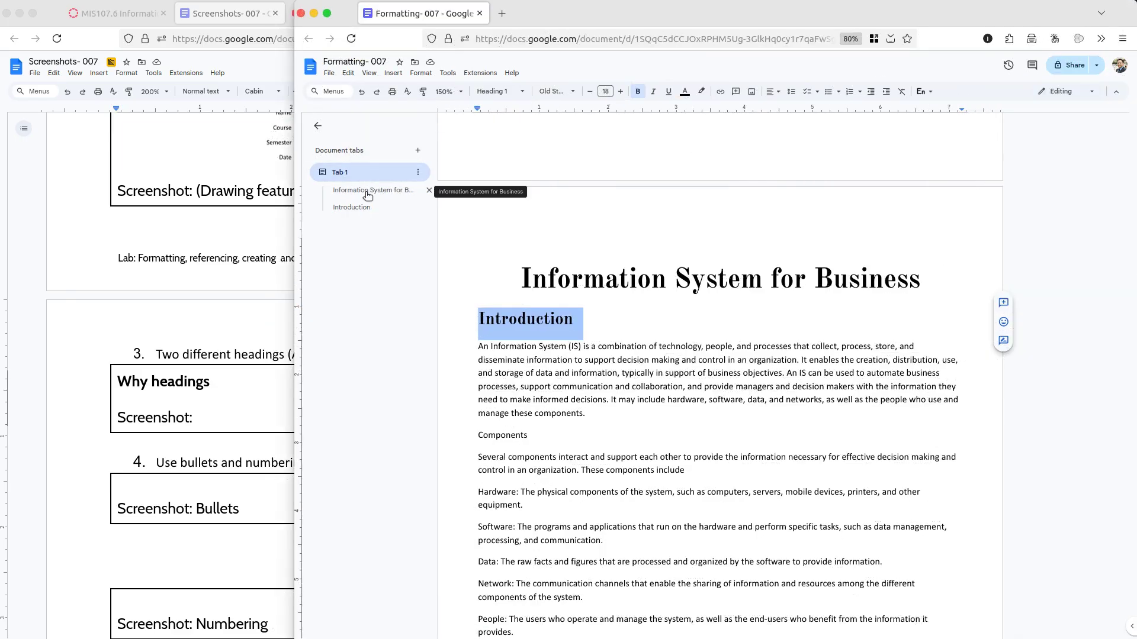
{"action": "left_click", "coordinate": [363, 190]}
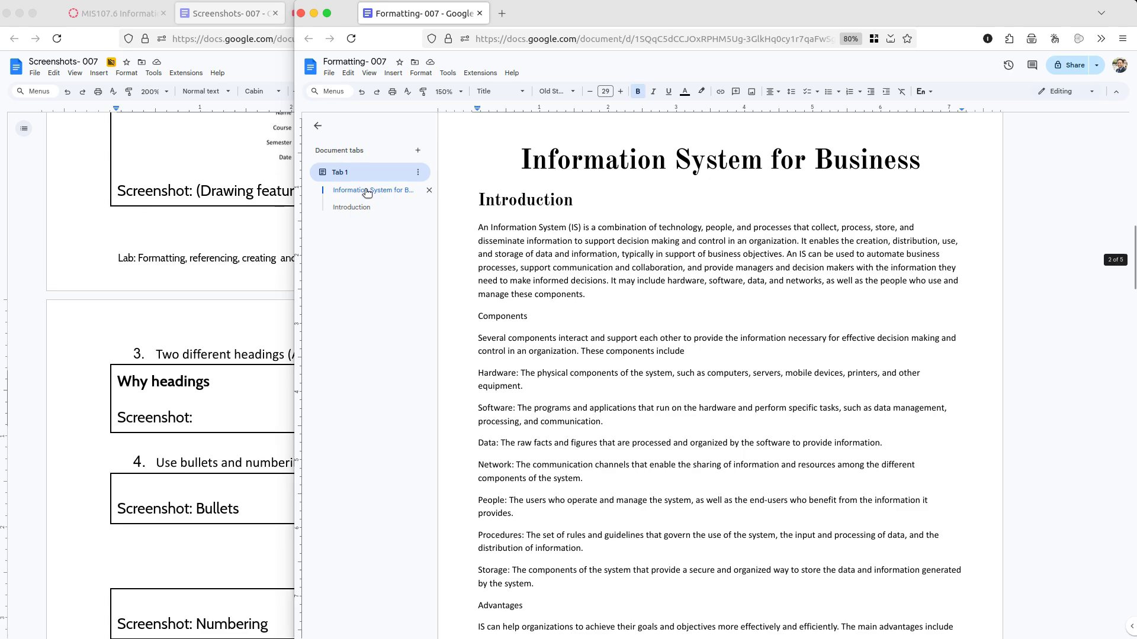
{"action": "left_click", "coordinate": [353, 208]}
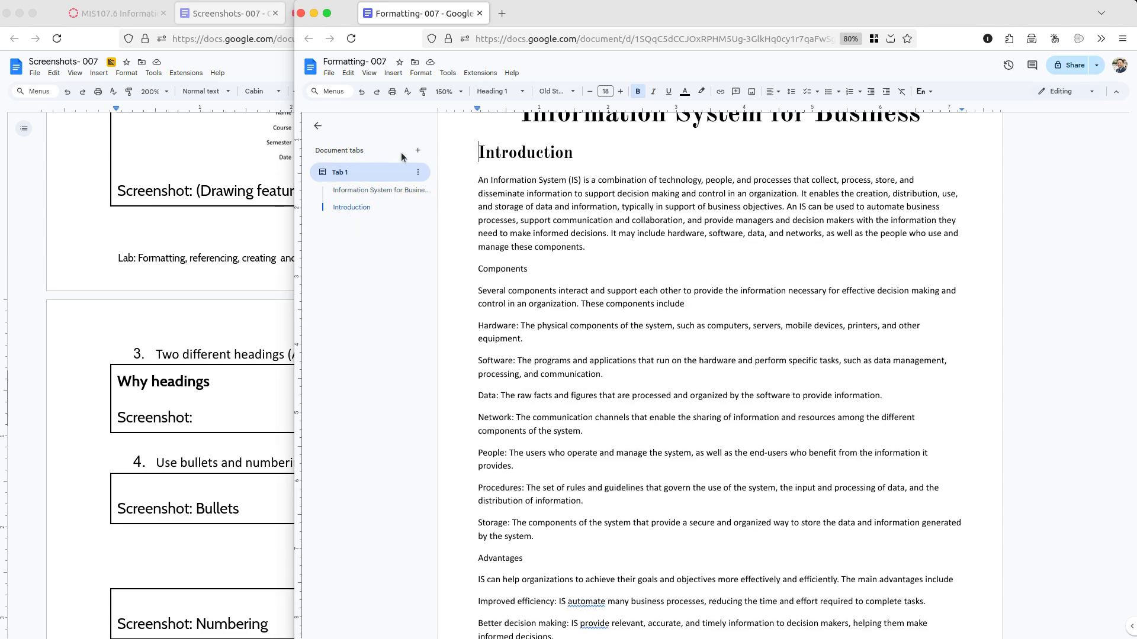
- Apply the Heading 1 style to the "Components" line below the introduction paragraph
{"action": "left_click", "coordinate": [558, 265]}
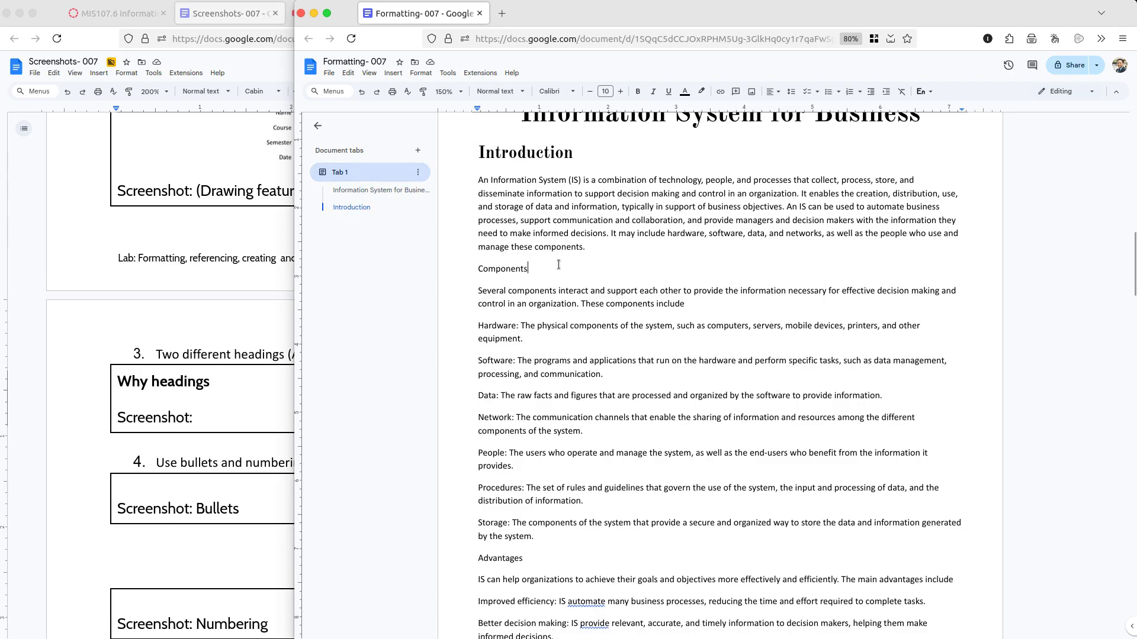
{"action": "scroll", "coordinate": [558, 264], "scroll_direction": "up", "scroll_amount": 1}
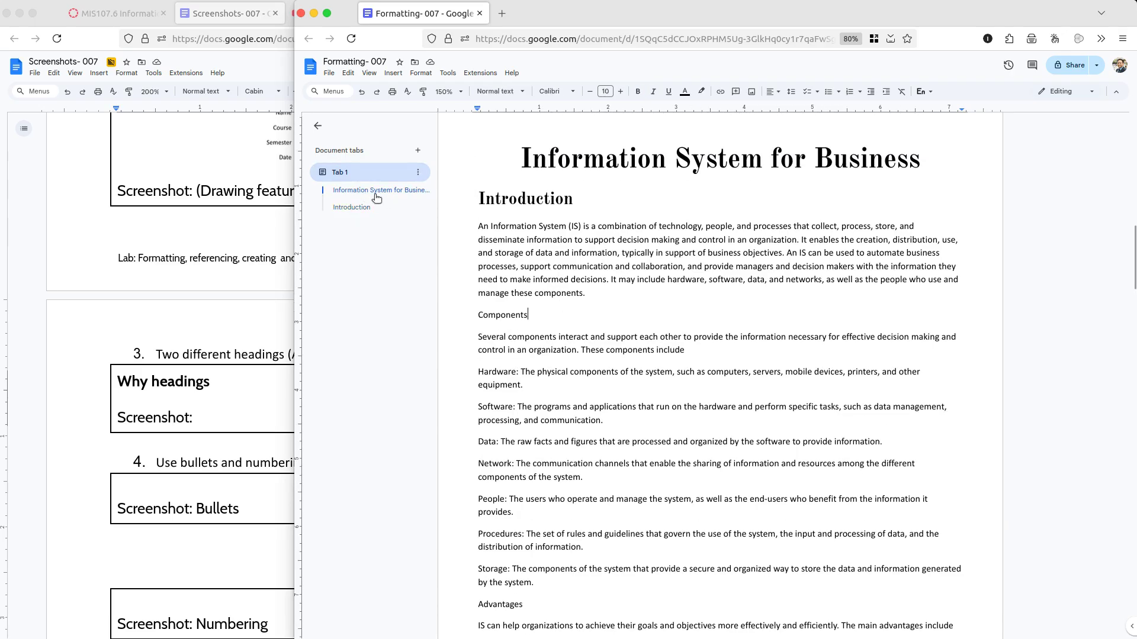
{"action": "double_click", "coordinate": [496, 315]}
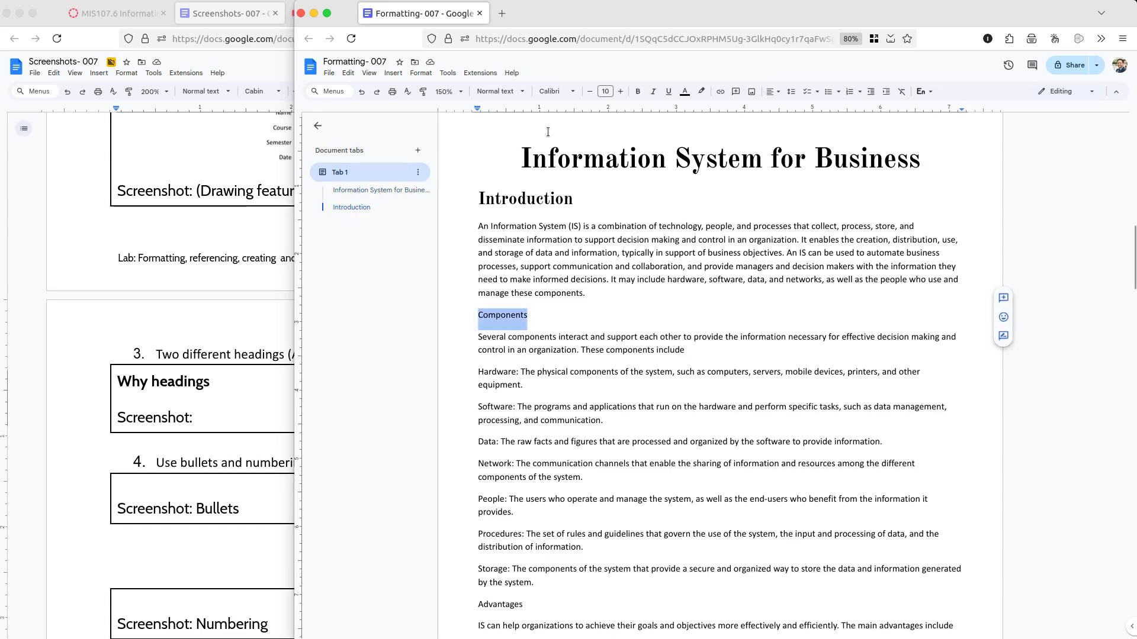
{"action": "left_click", "coordinate": [509, 93]}
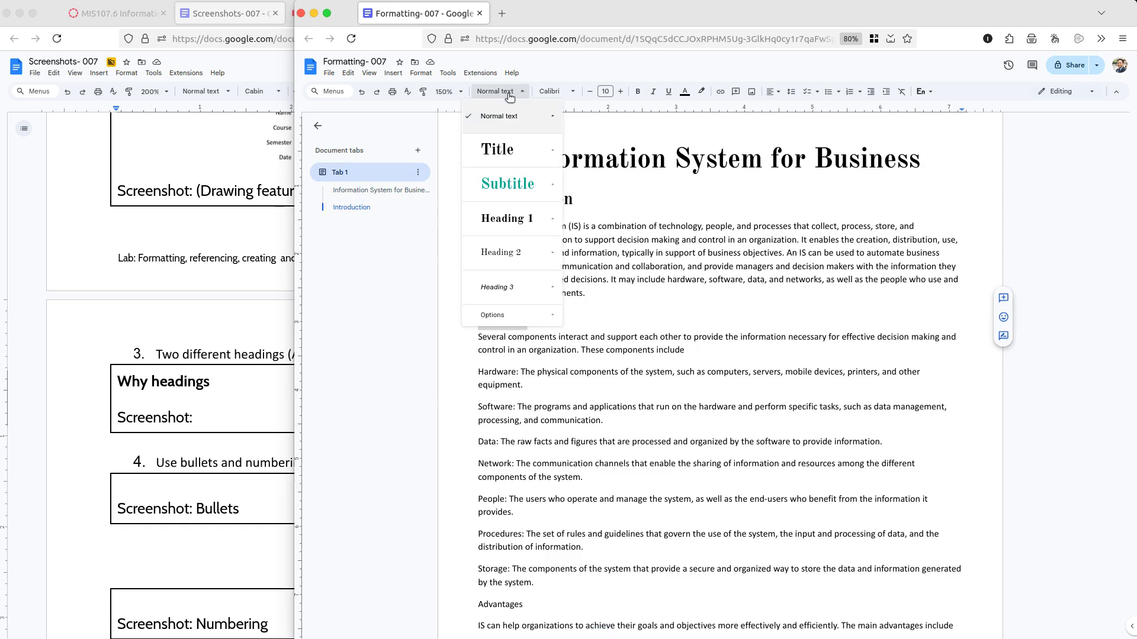
{"action": "scroll", "coordinate": [563, 374], "scroll_direction": "up", "scroll_amount": 3}
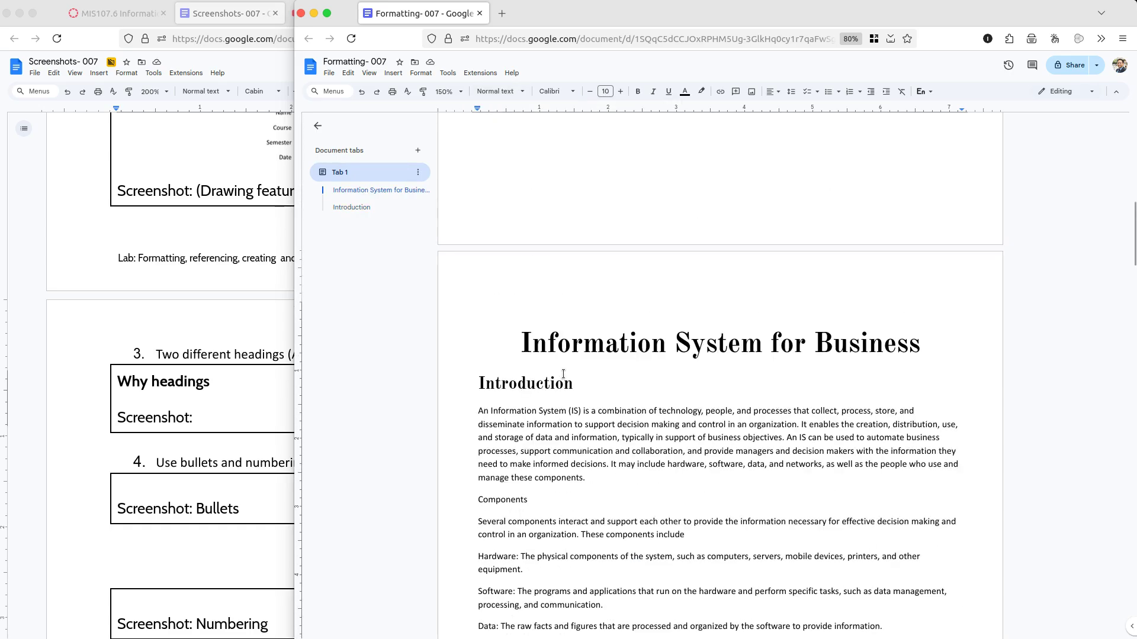
{"action": "scroll", "coordinate": [496, 454], "scroll_direction": "down", "scroll_amount": 1}
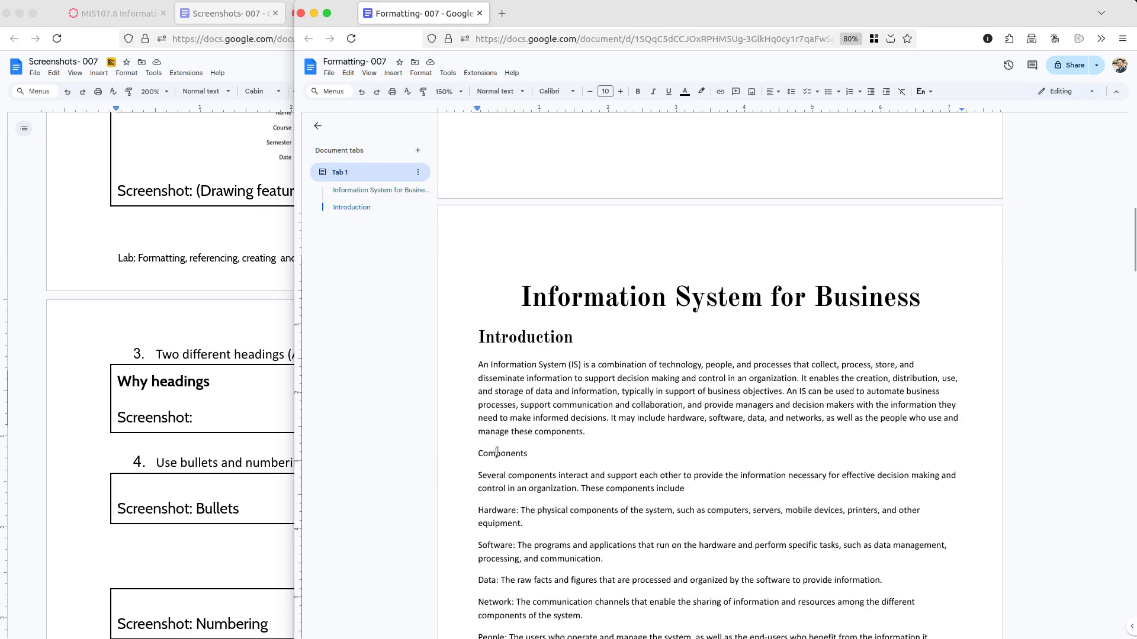
{"action": "double_click", "coordinate": [496, 453]}
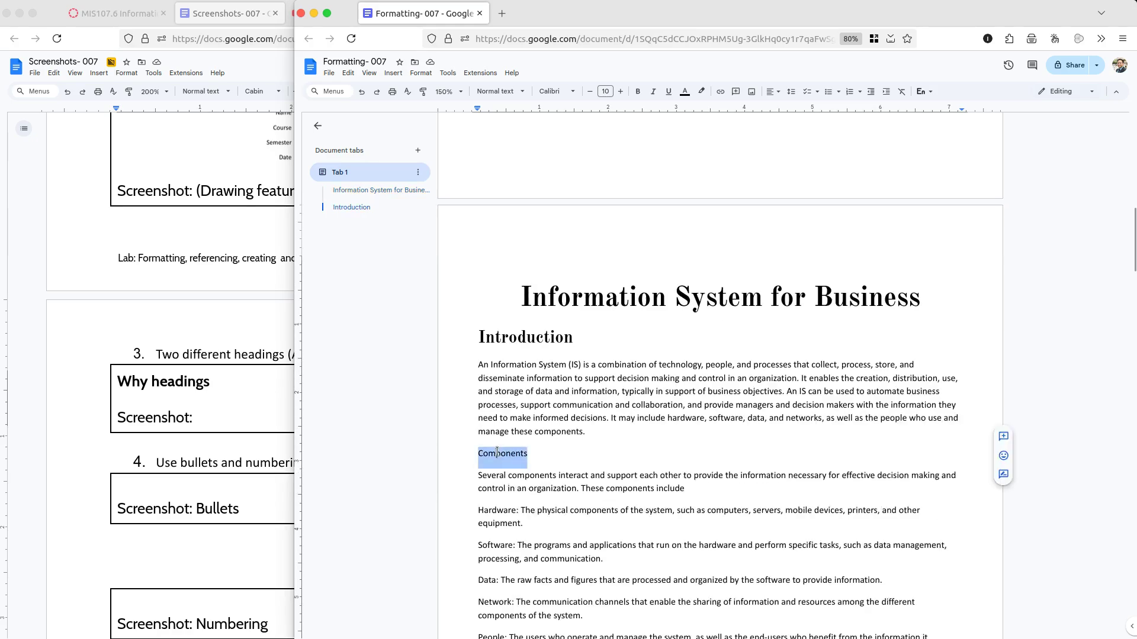
{"action": "left_click", "coordinate": [491, 93]}
{"action": "mouse_move", "coordinate": [514, 222]}
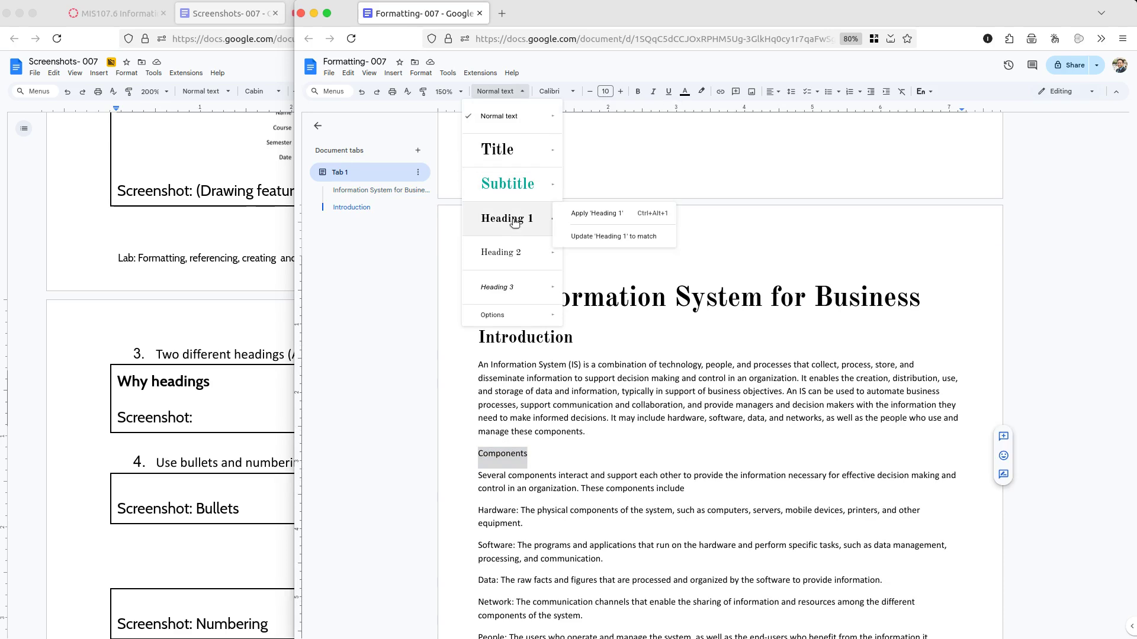
{"action": "left_click", "coordinate": [514, 220]}
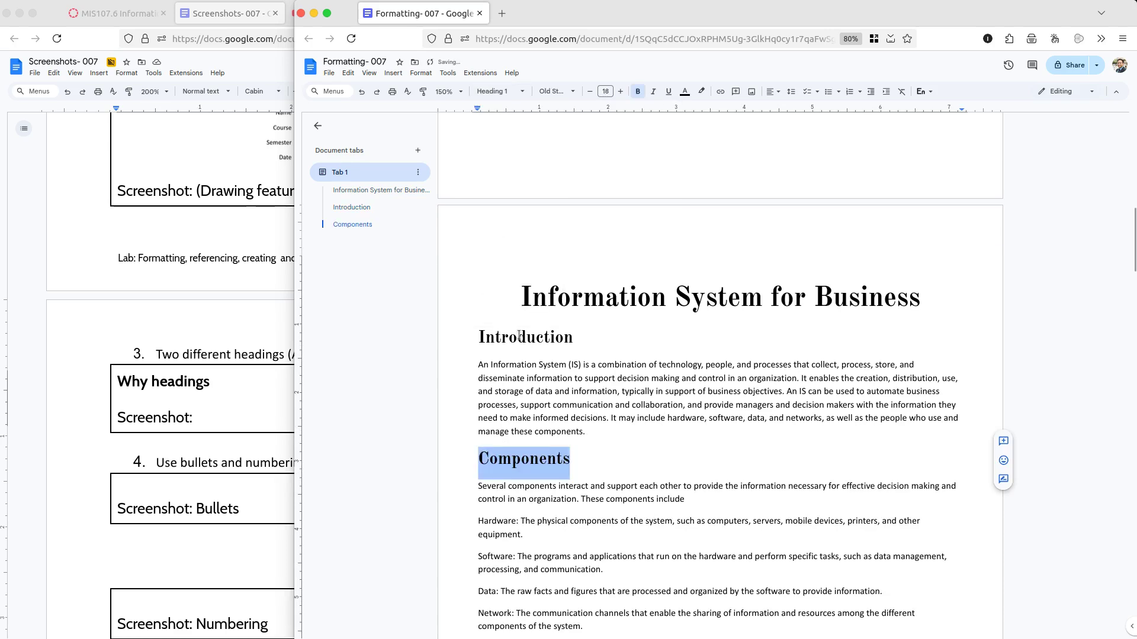
- Try the Heading 2 style on the "Components" heading and return it to Heading 1
{"action": "double_click", "coordinate": [523, 337]}
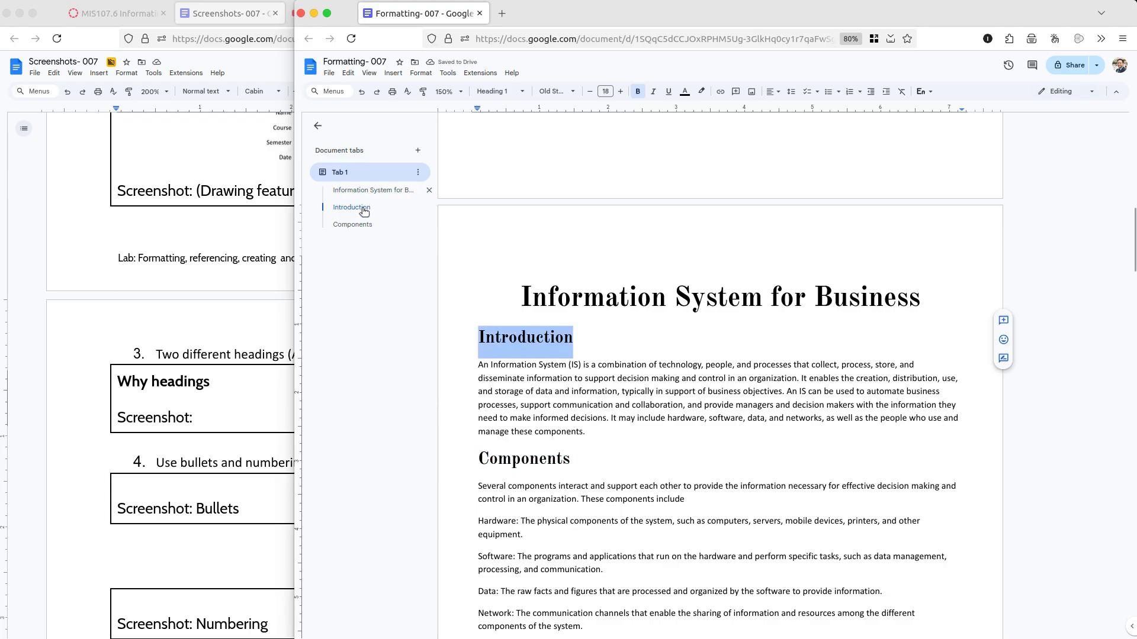
{"action": "double_click", "coordinate": [524, 455]}
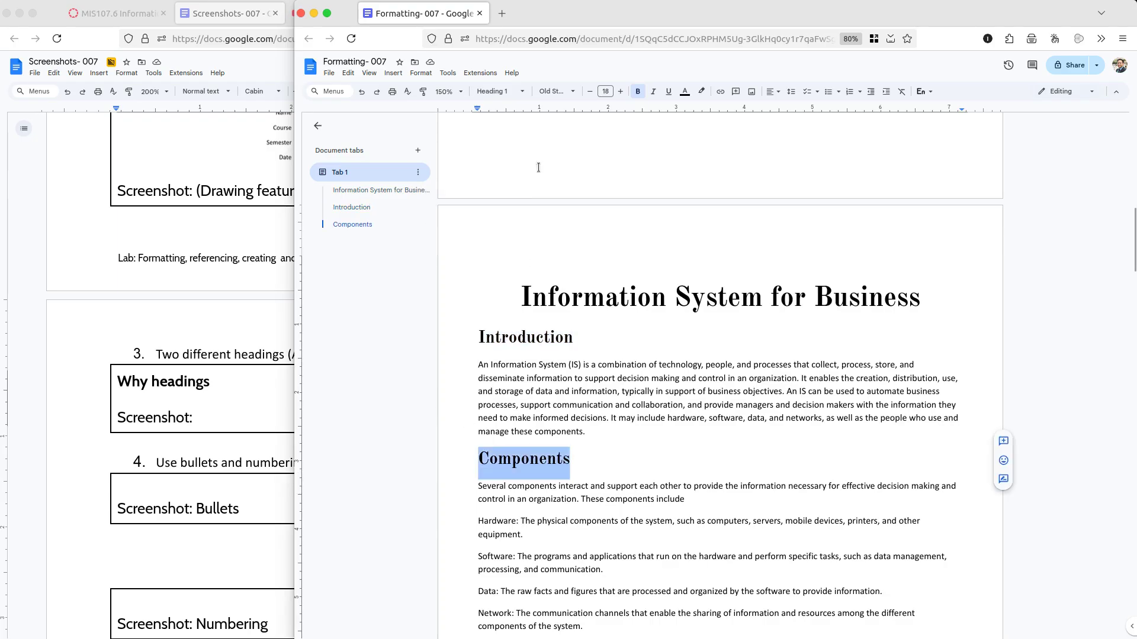
{"action": "left_click", "coordinate": [514, 91]}
{"action": "mouse_move", "coordinate": [519, 254]}
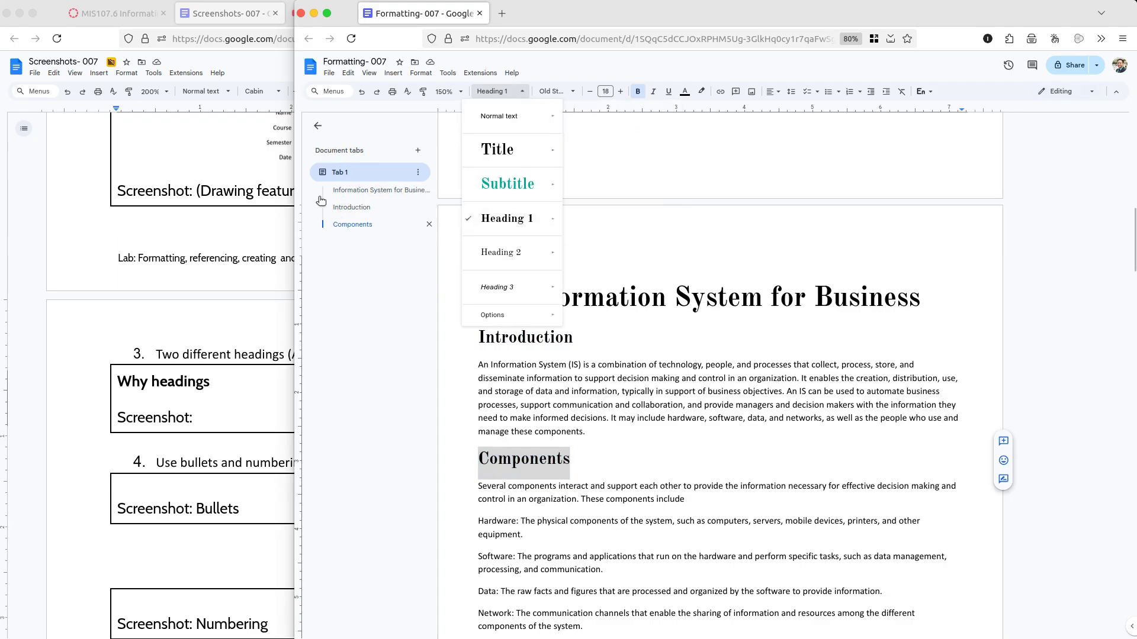
{"action": "left_click", "coordinate": [500, 256]}
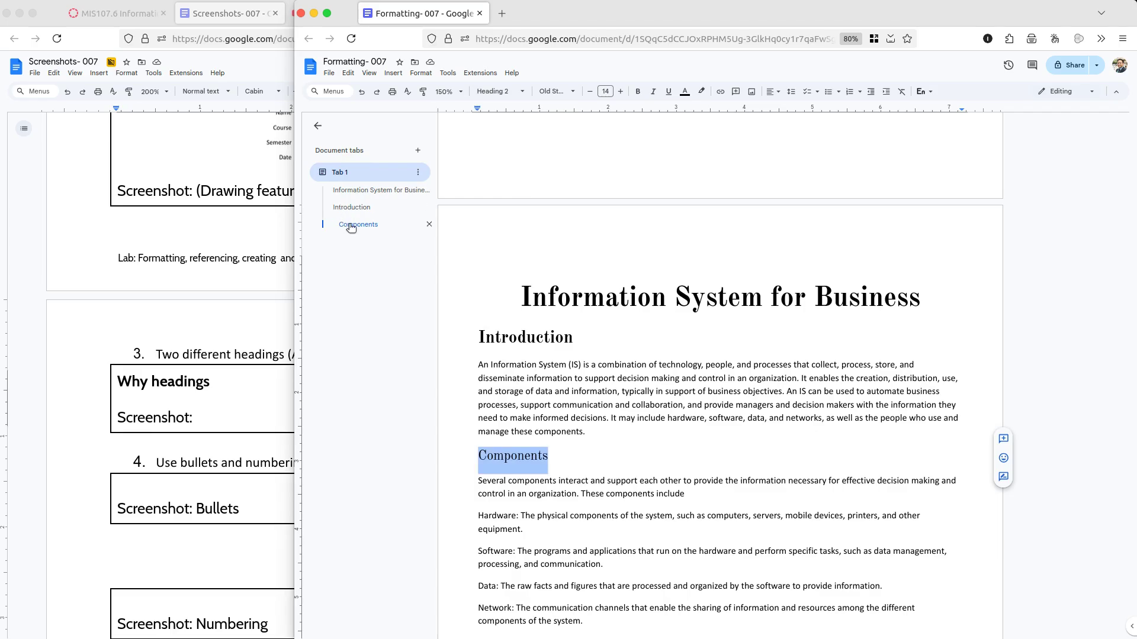
{"action": "key", "text": "ctrl+alt+1"}
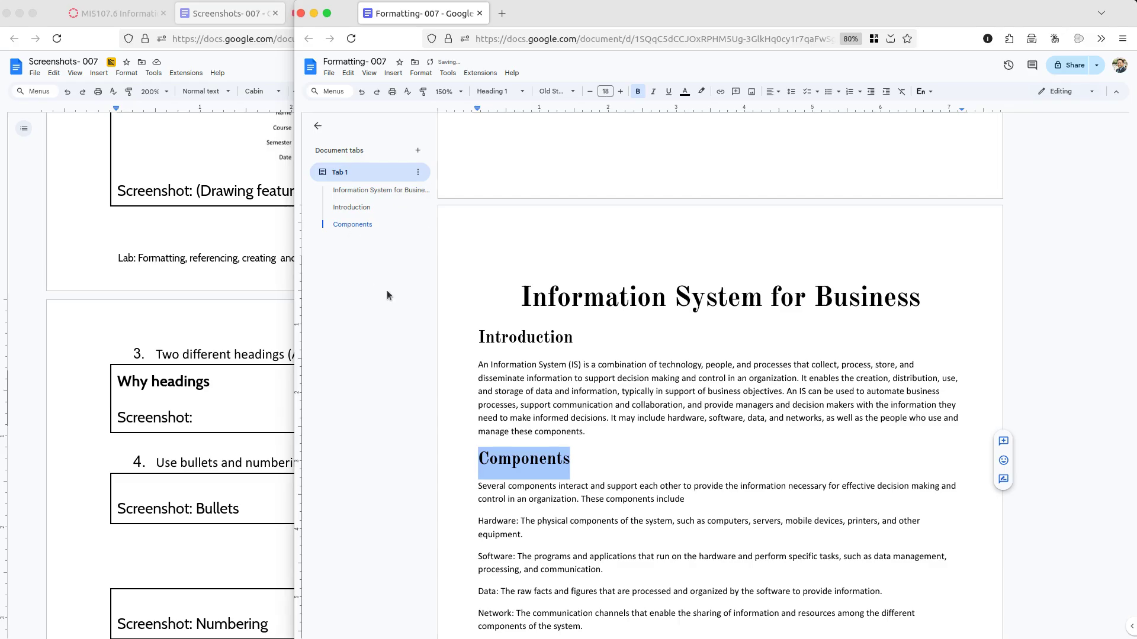
- Apply the Heading 1 style to the "Advantages" line after the Storage paragraph
{"action": "scroll", "coordinate": [523, 366], "scroll_direction": "down", "scroll_amount": 6}
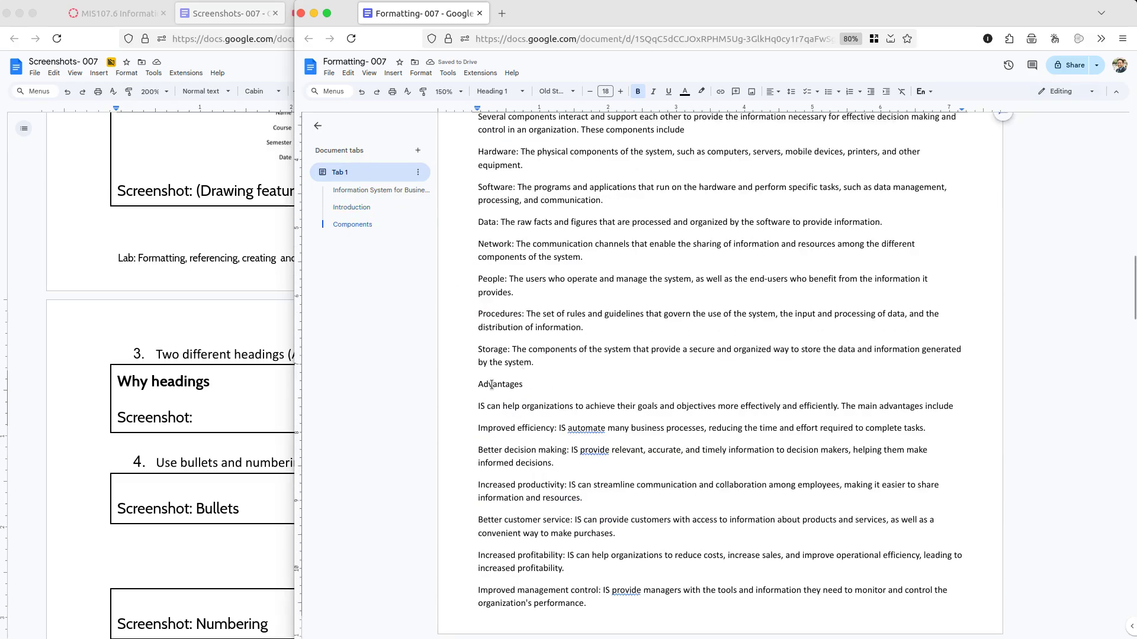
{"action": "double_click", "coordinate": [492, 385]}
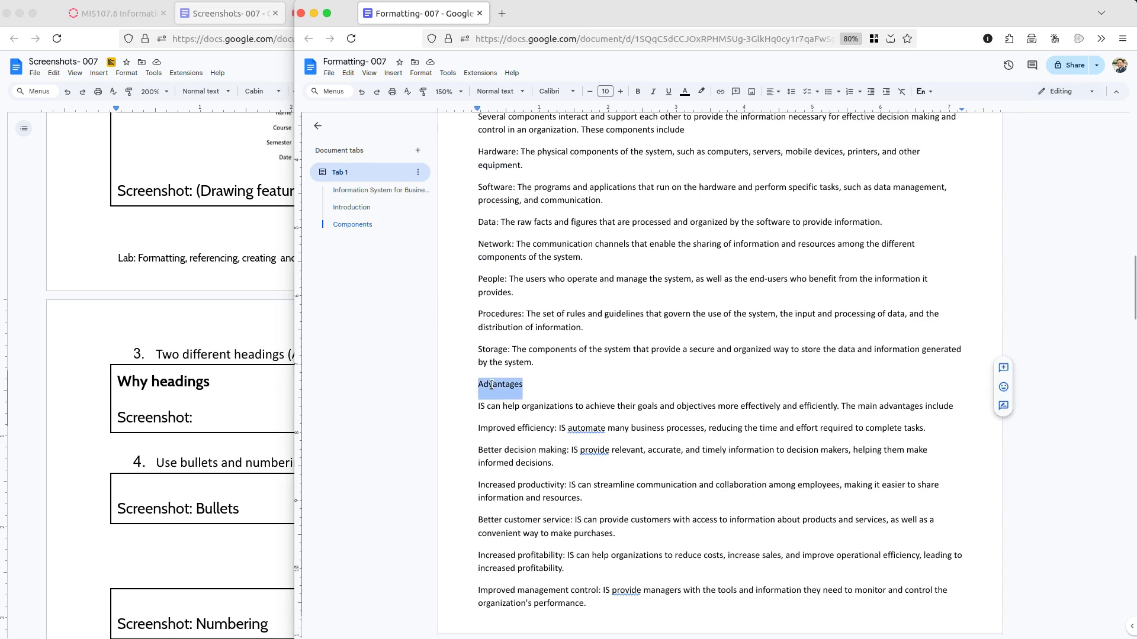
{"action": "left_click", "coordinate": [519, 97]}
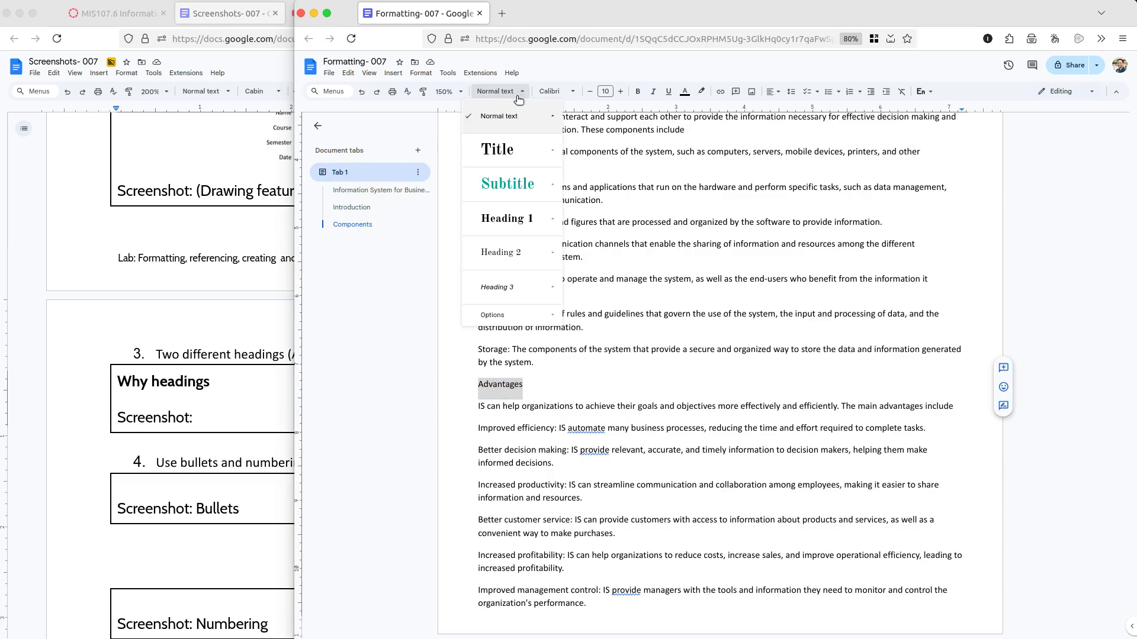
{"action": "left_click", "coordinate": [515, 228]}
- Apply the Heading 2 style to the "Competitive Advantage" line so it nests under Advantages
{"action": "scroll", "coordinate": [514, 227], "scroll_direction": "down", "scroll_amount": 6}
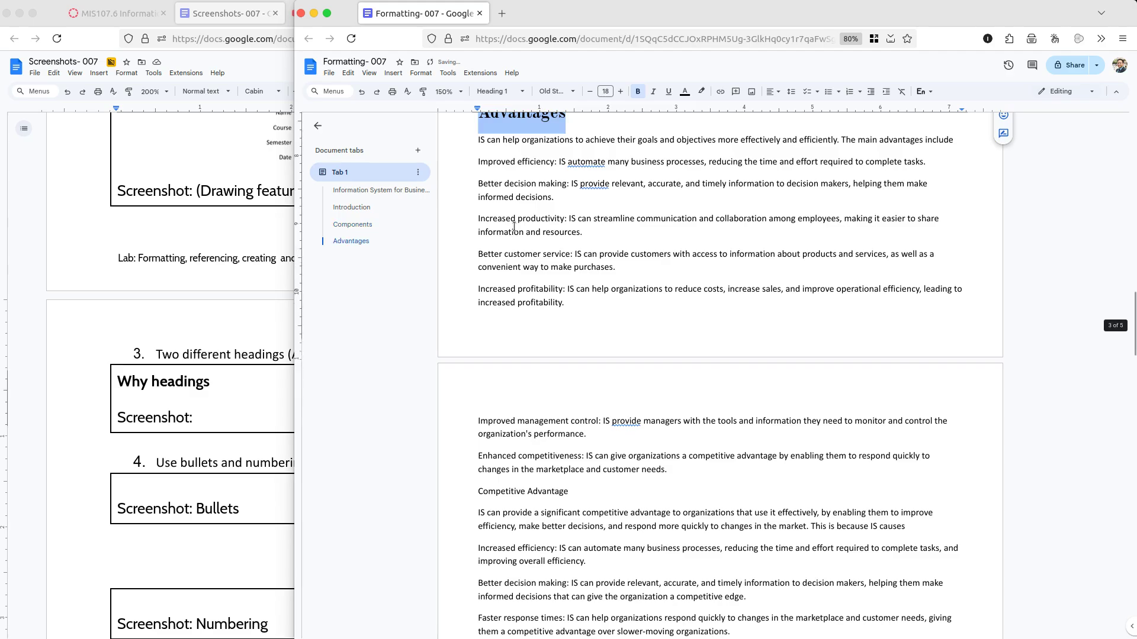
{"action": "left_click_drag", "start_coordinate": [478, 399], "coordinate": [572, 400]}
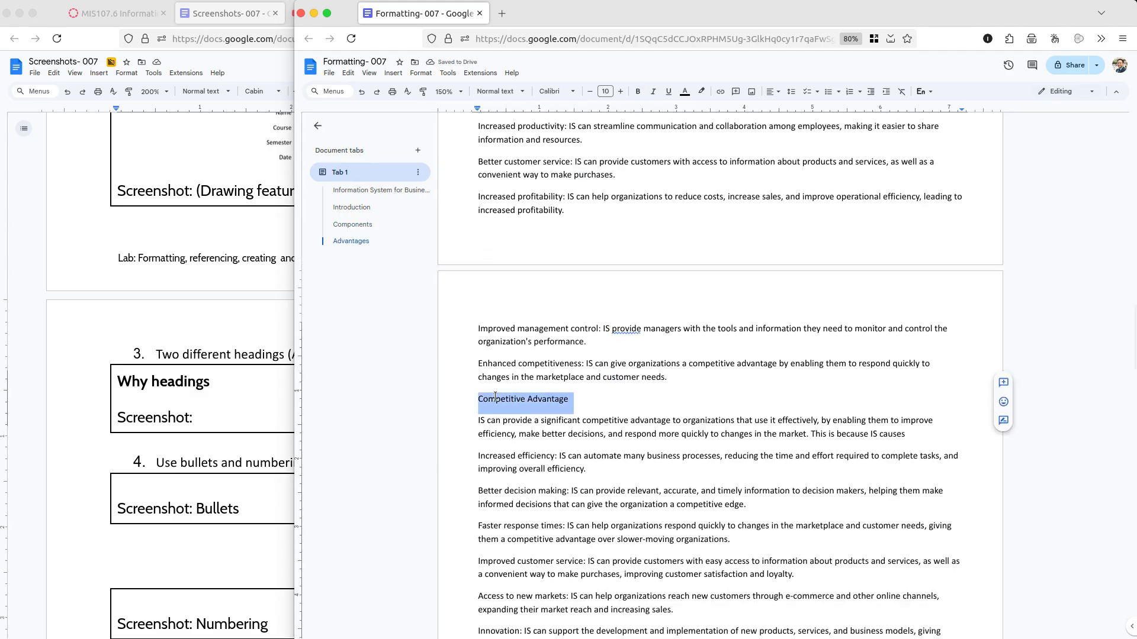
{"action": "left_click", "coordinate": [494, 91]}
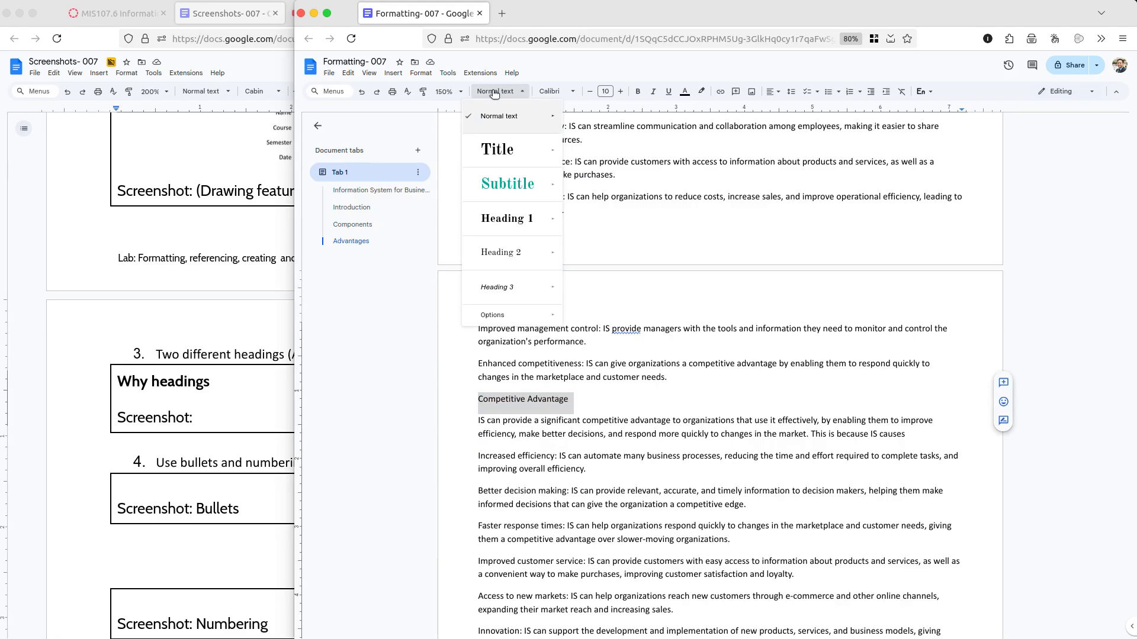
{"action": "mouse_move", "coordinate": [497, 255]}
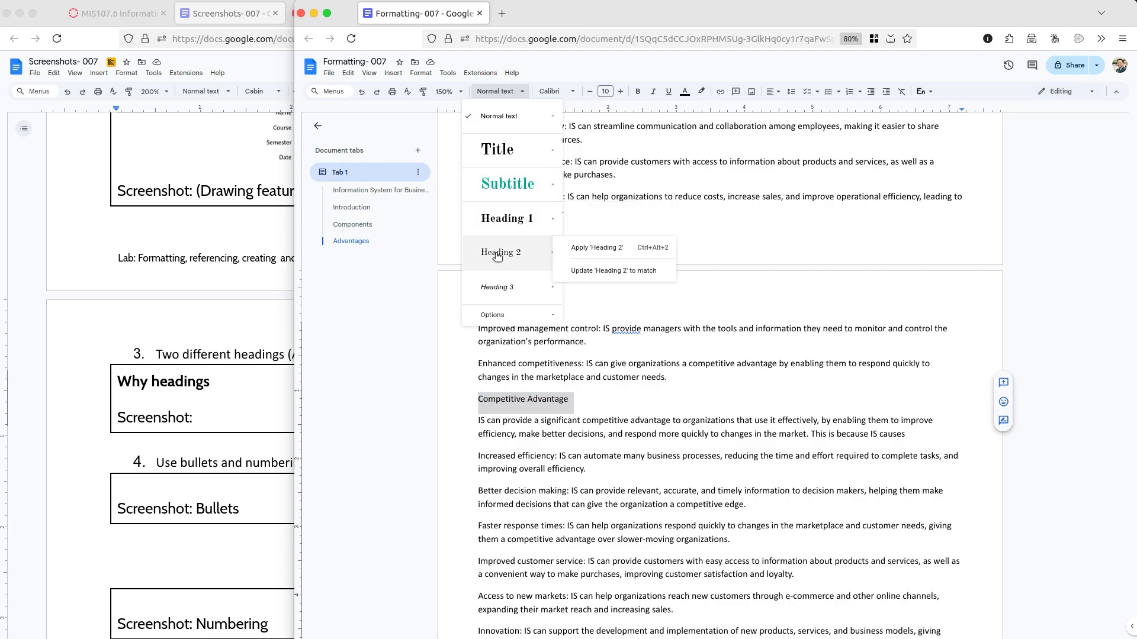
{"action": "left_click", "coordinate": [497, 254]}
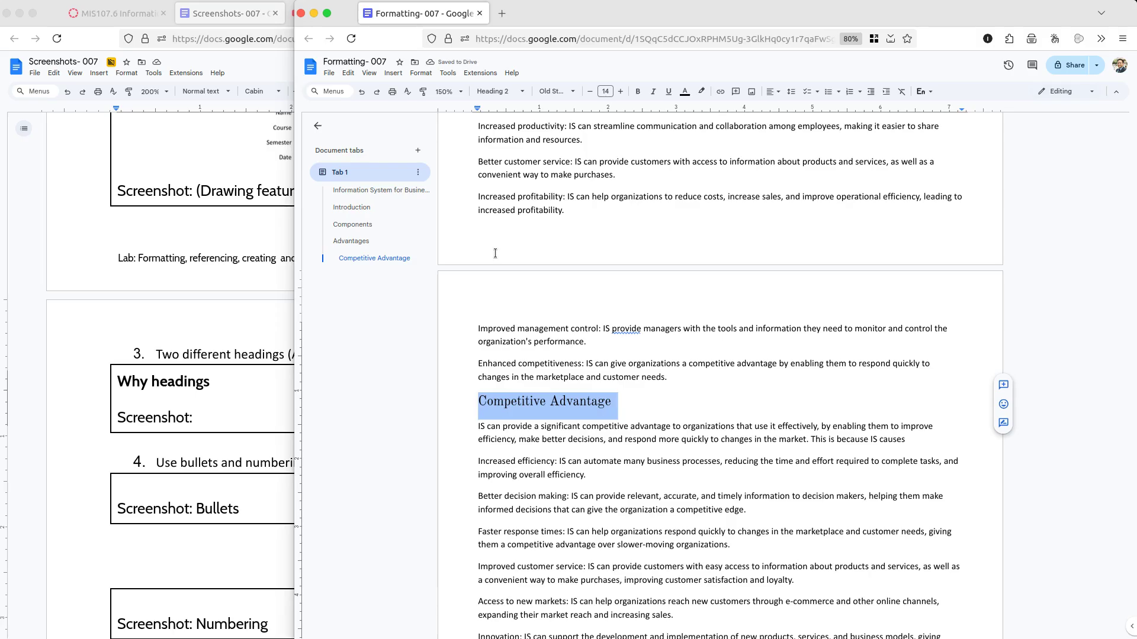
- Apply the Heading 1 style to the "Limitation" line after the Innovation paragraph
{"action": "scroll", "coordinate": [535, 350], "scroll_direction": "down", "scroll_amount": 3}
{"action": "scroll", "coordinate": [535, 349], "scroll_direction": "down", "scroll_amount": 1}
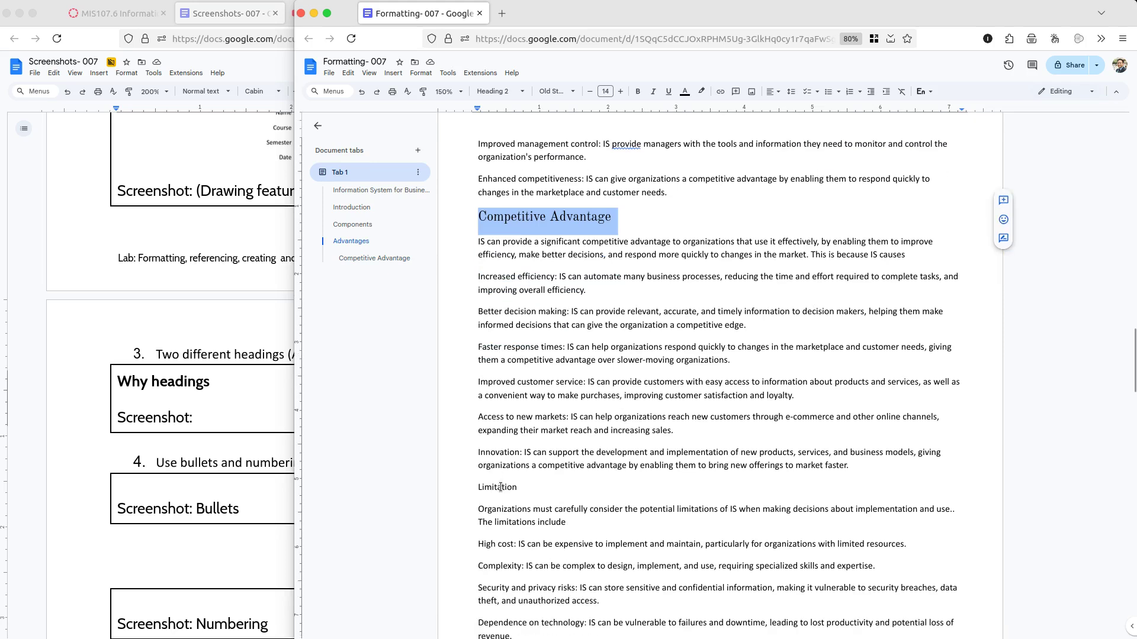
{"action": "double_click", "coordinate": [501, 487]}
{"action": "scroll", "coordinate": [498, 296], "scroll_direction": "down", "scroll_amount": 1}
{"action": "left_click", "coordinate": [499, 92]}
{"action": "mouse_move", "coordinate": [509, 271]}
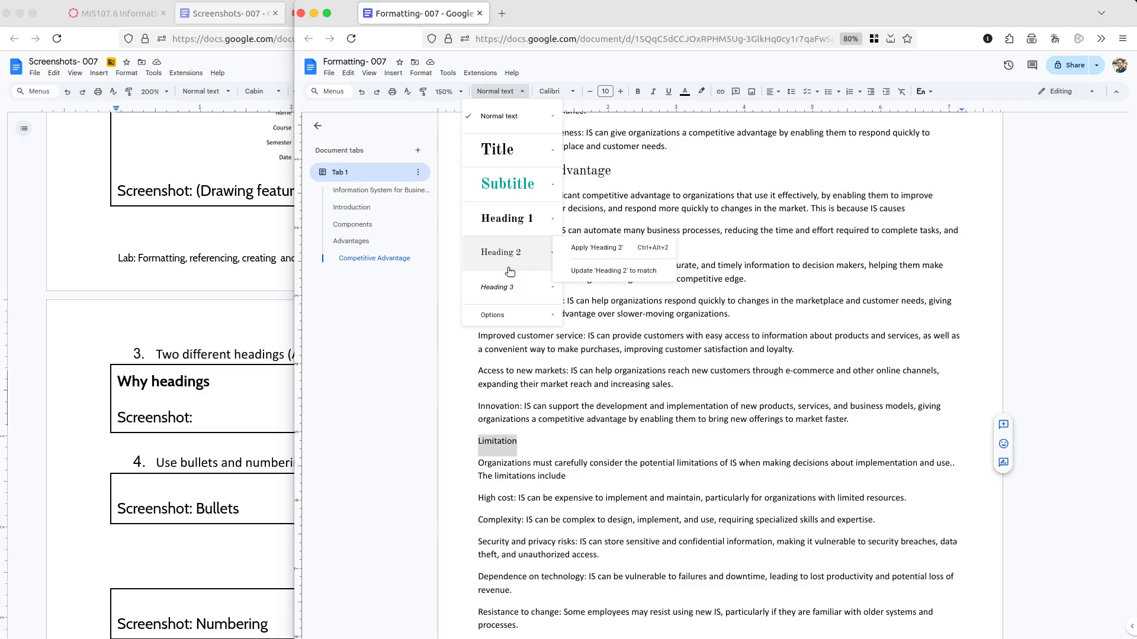
{"action": "left_click", "coordinate": [508, 219]}
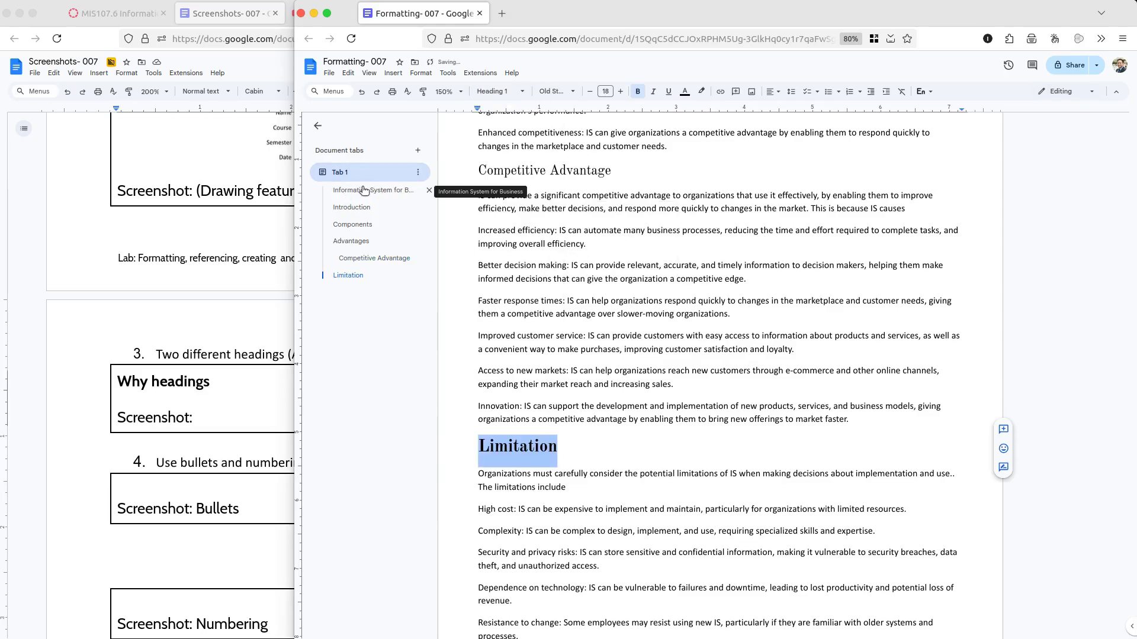
- Use the document outline to review the "Information System for Business" title and return to the Limitation section
{"action": "left_click", "coordinate": [364, 190]}
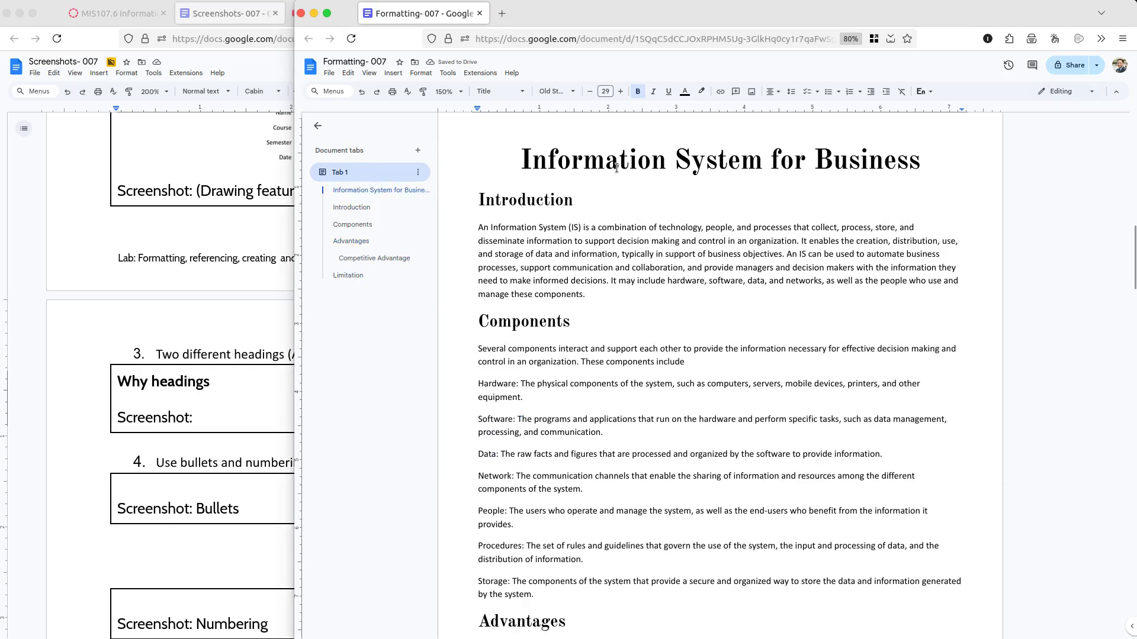
{"action": "triple_click", "coordinate": [616, 163]}
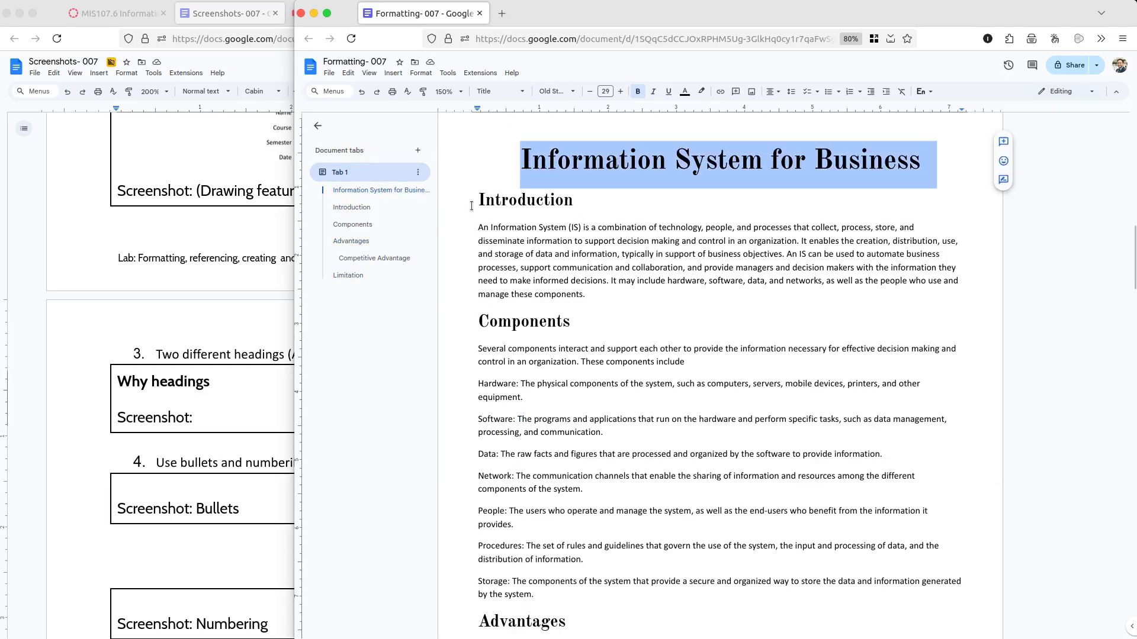
{"action": "left_click", "coordinate": [348, 276]}
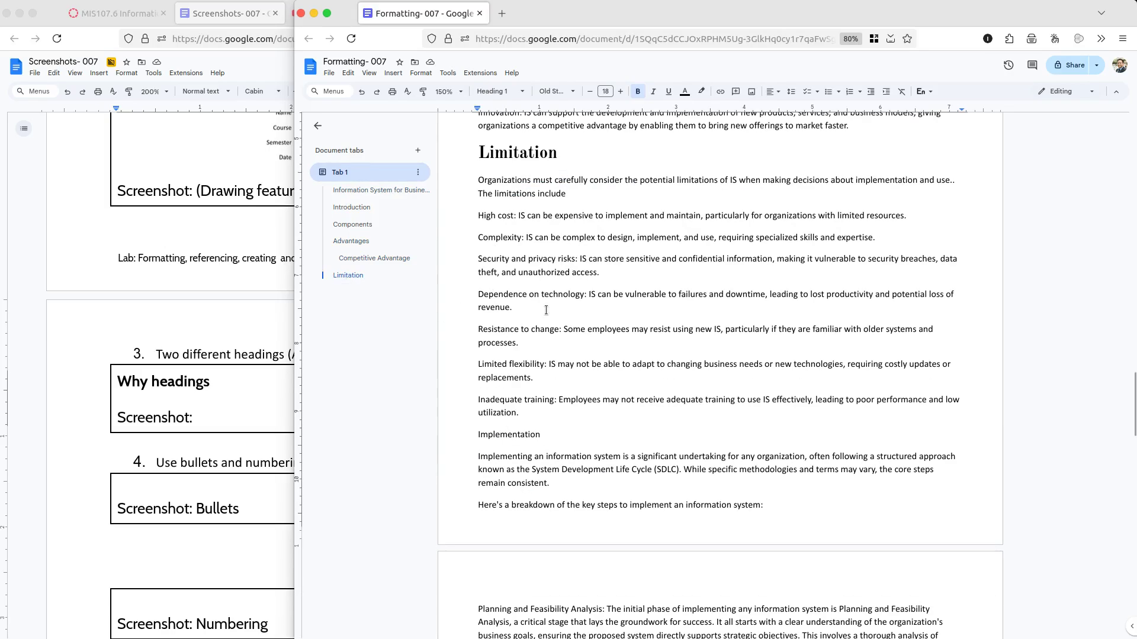
- Apply the Heading 1 style to the "Implementation" line after the Inadequate training paragraph
{"action": "scroll", "coordinate": [540, 315], "scroll_direction": "down", "scroll_amount": 1}
{"action": "scroll", "coordinate": [502, 380], "scroll_direction": "down", "scroll_amount": 2}
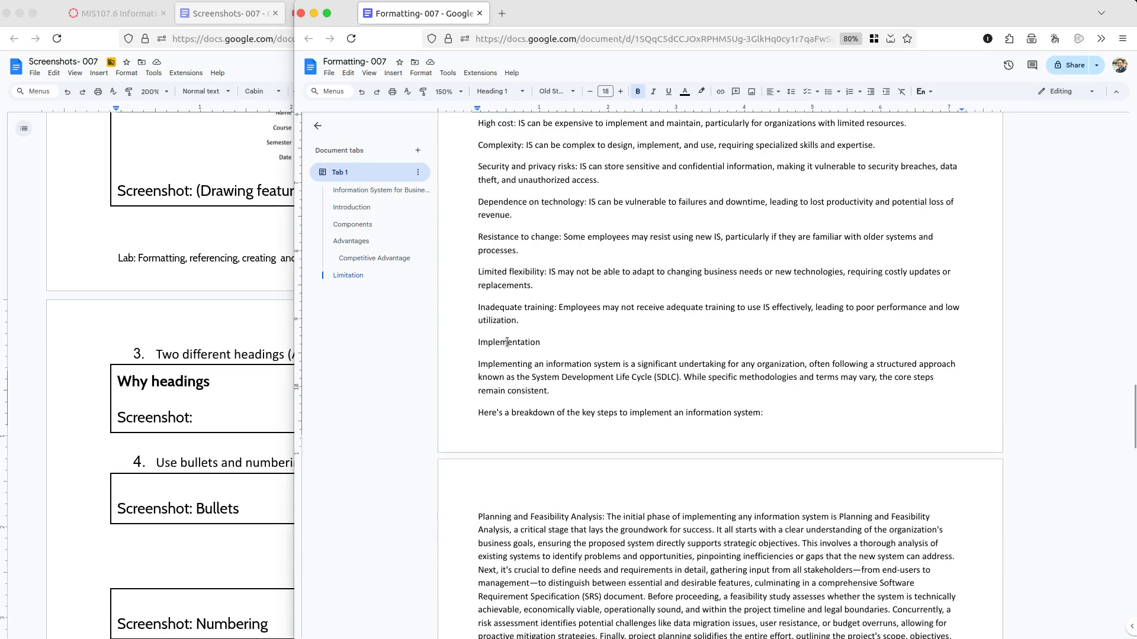
{"action": "double_click", "coordinate": [507, 342]}
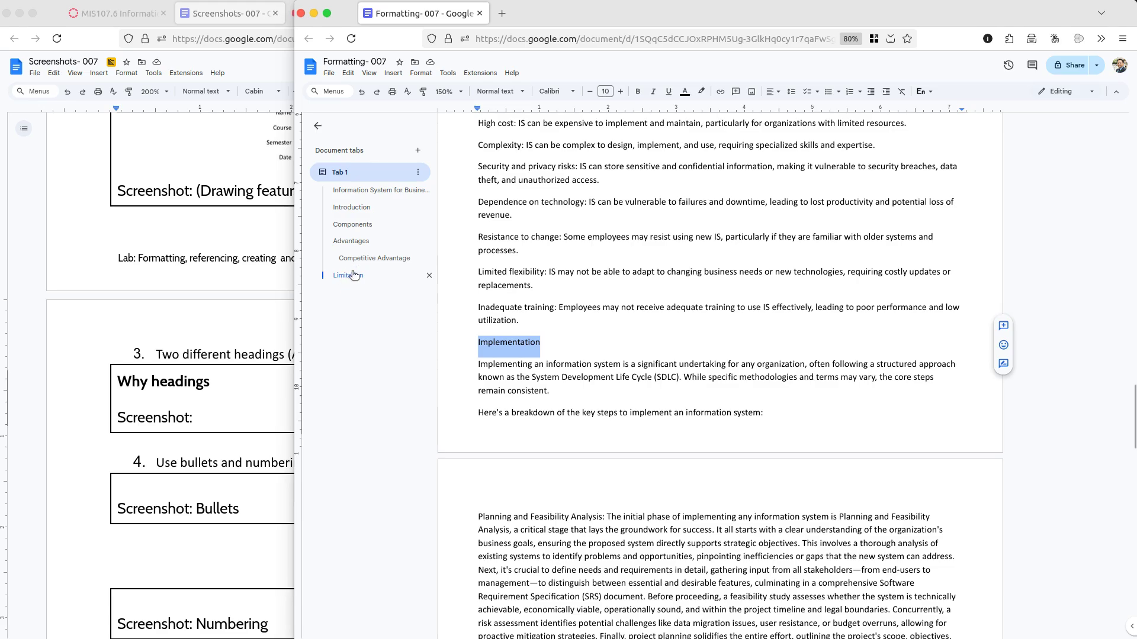
{"action": "left_click", "coordinate": [503, 95]}
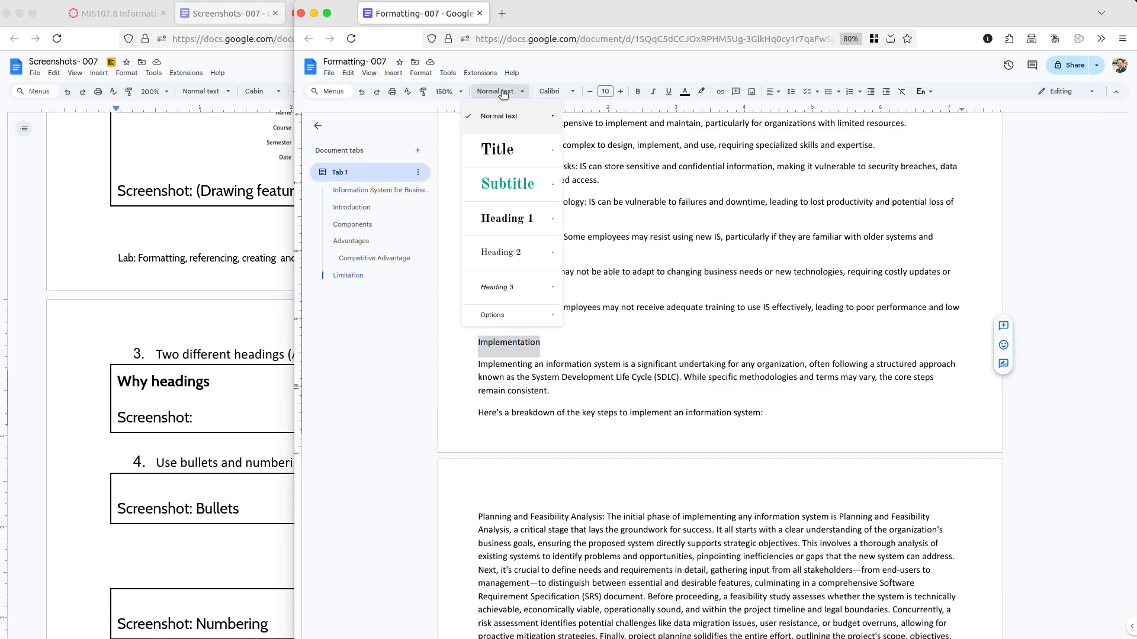
{"action": "left_click", "coordinate": [506, 223]}
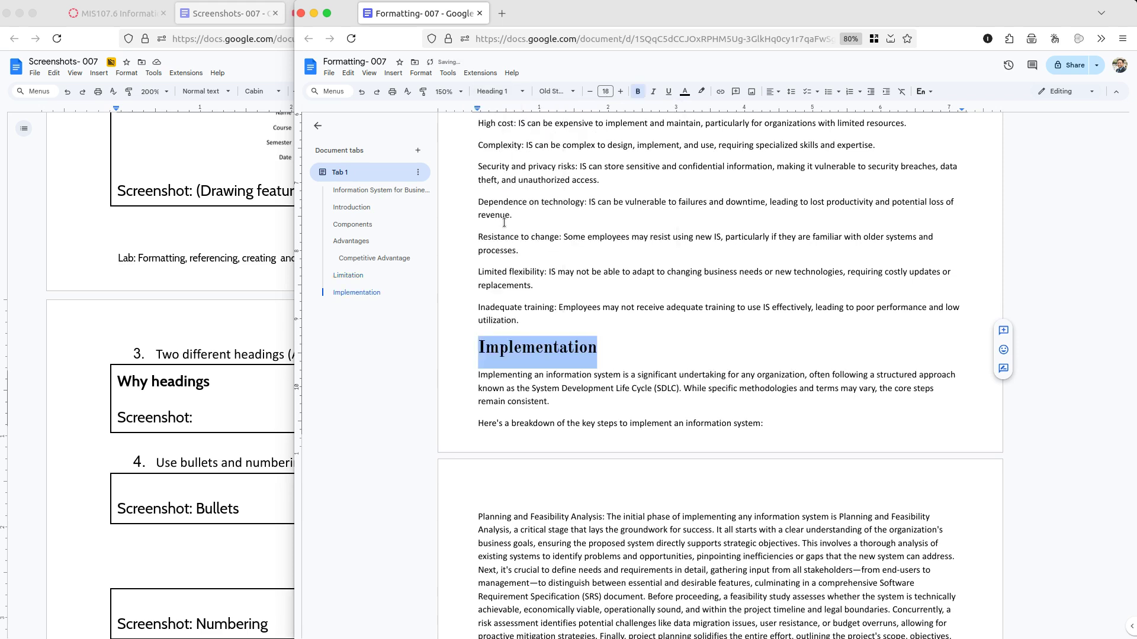
- Apply the Heading 1 style to the "Conclusion" line on the report's last page
{"action": "scroll", "coordinate": [505, 223], "scroll_direction": "down", "scroll_amount": 7}
{"action": "scroll", "coordinate": [504, 223], "scroll_direction": "down", "scroll_amount": 15}
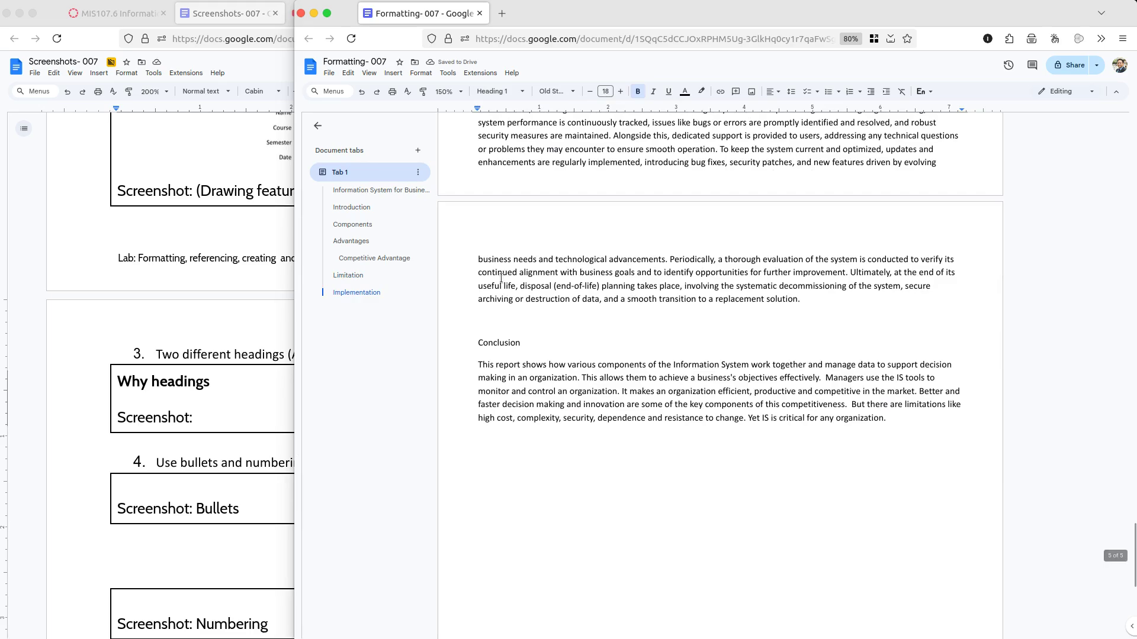
{"action": "double_click", "coordinate": [495, 344]}
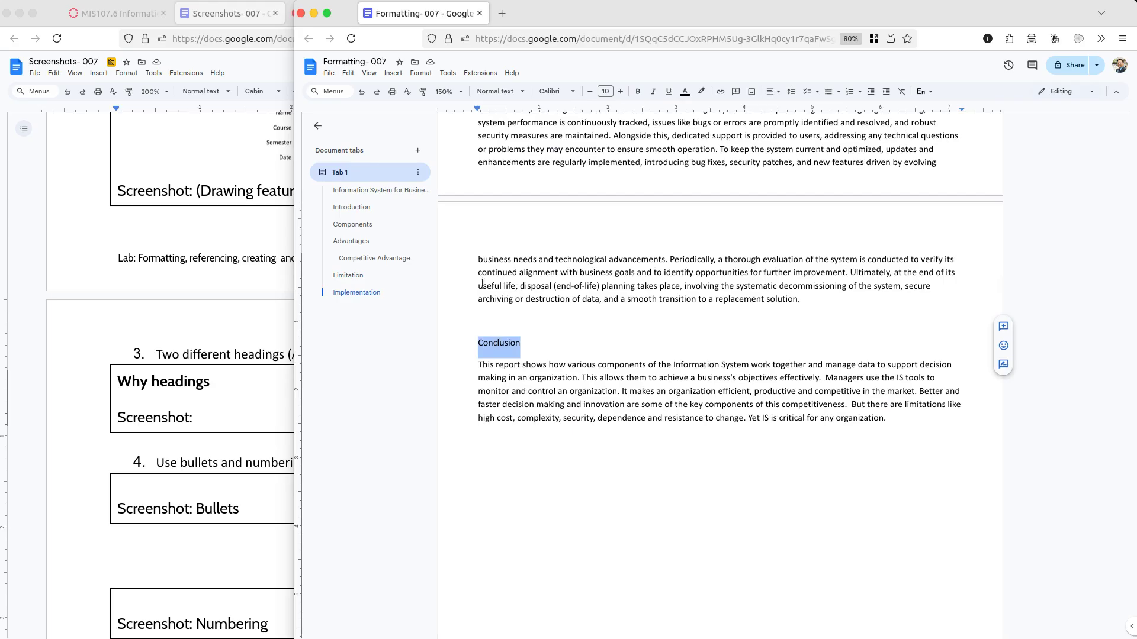
{"action": "left_click", "coordinate": [504, 93]}
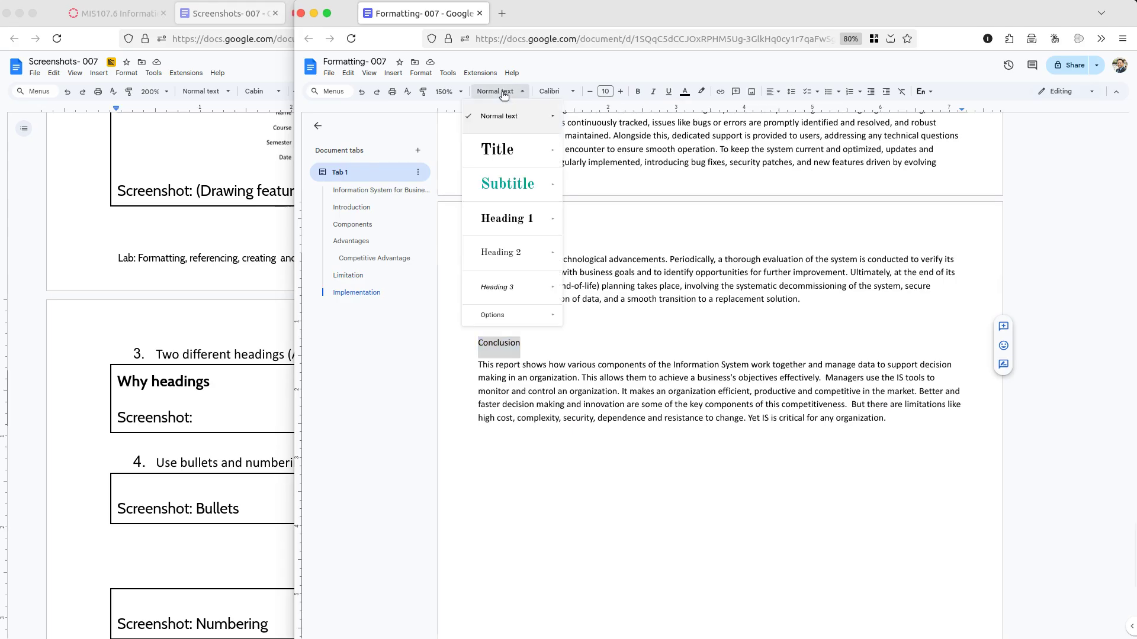
{"action": "left_click", "coordinate": [483, 220]}
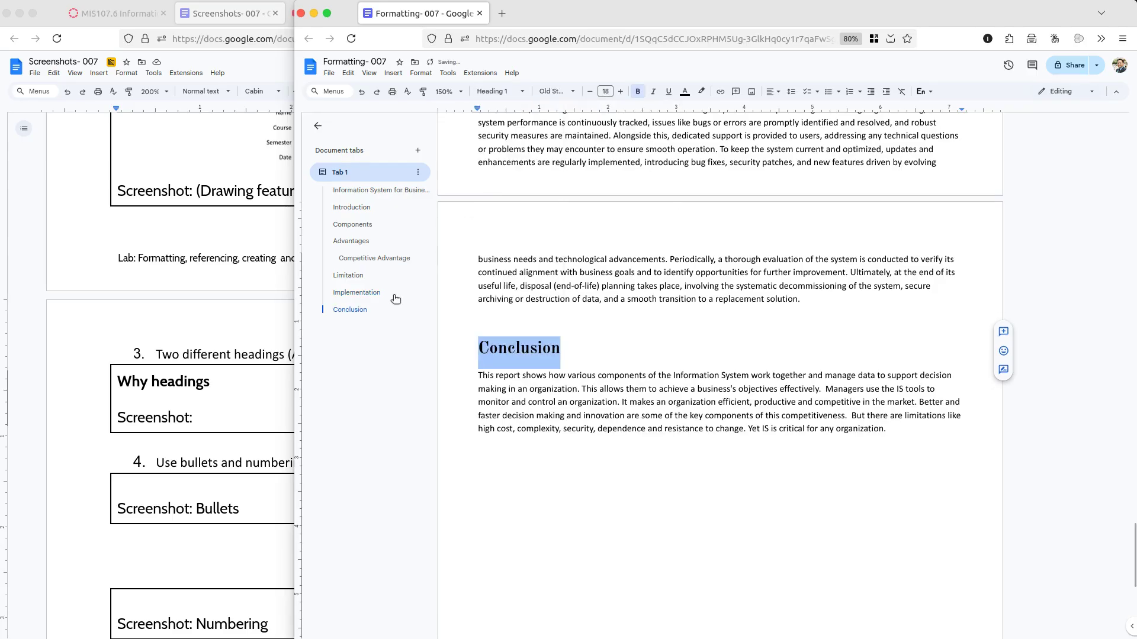
- Review the item 3 instruction on two different headings in Screenshots- 007 and return to the Formatting- 007 report
{"action": "left_click", "coordinate": [221, 389]}
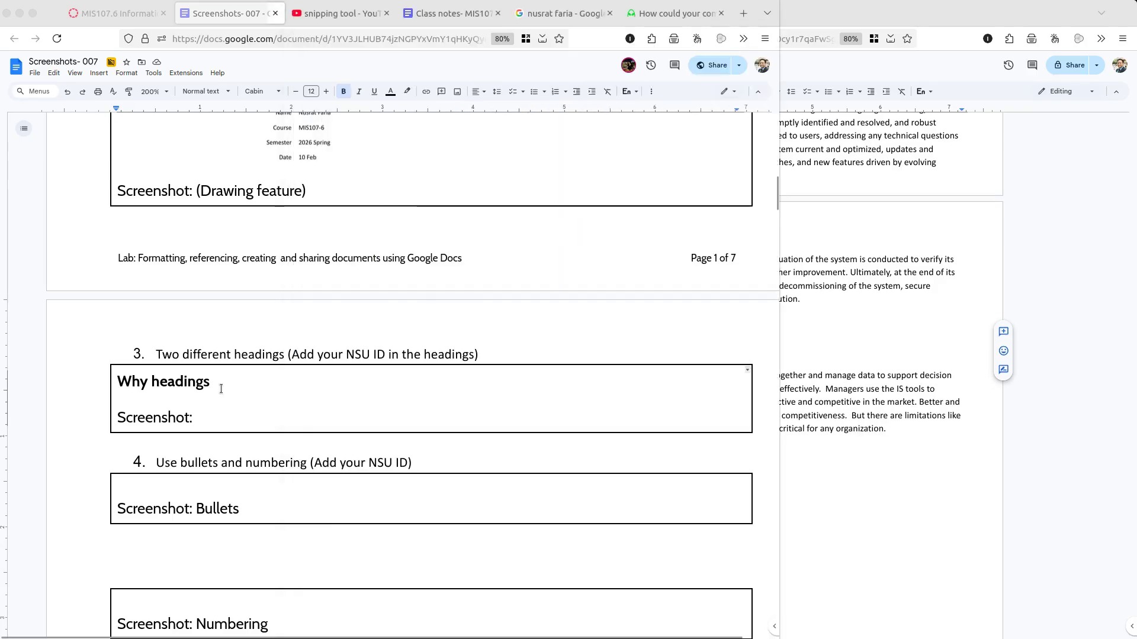
{"action": "left_click", "coordinate": [267, 354]}
{"action": "triple_click", "coordinate": [339, 356]}
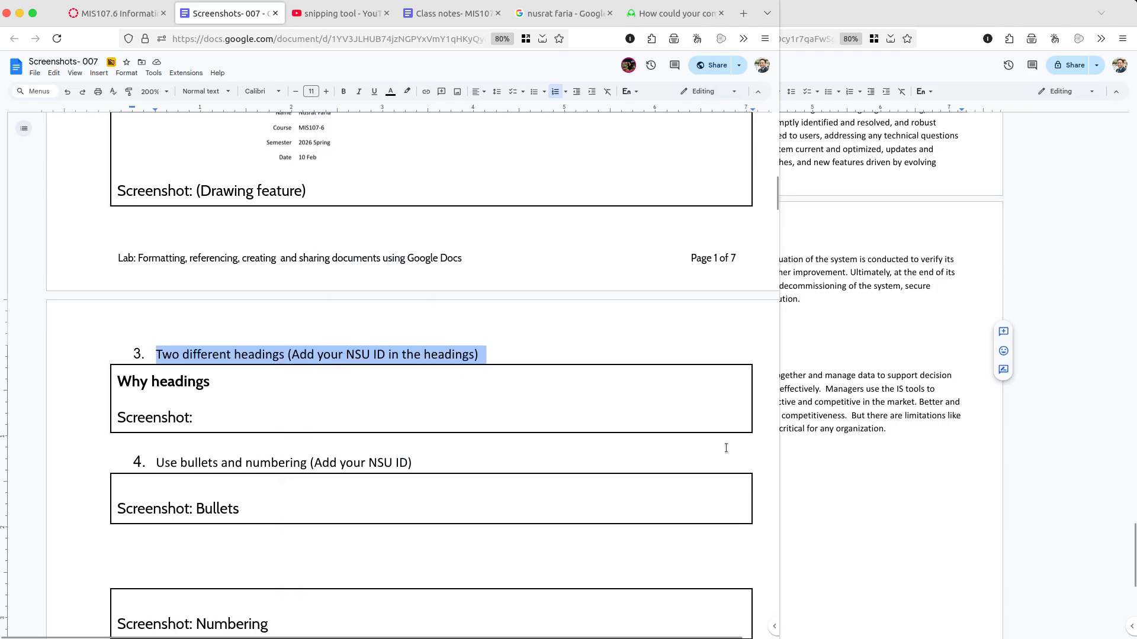
{"action": "left_click", "coordinate": [802, 429]}
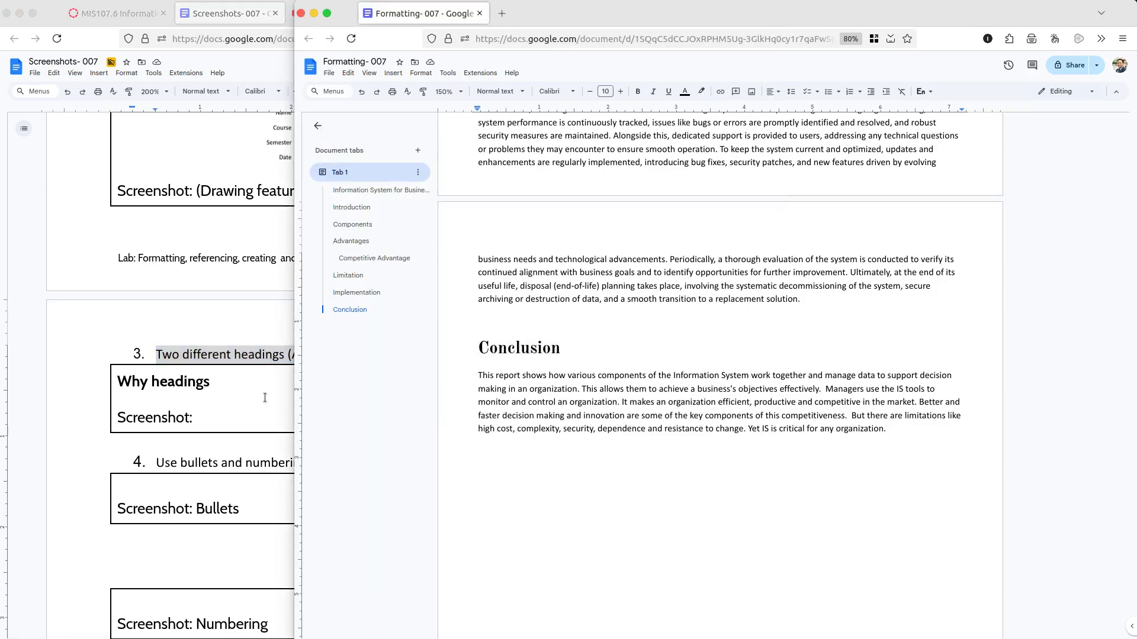
{"action": "left_click", "coordinate": [265, 397]}
{"action": "left_click", "coordinate": [406, 274]}
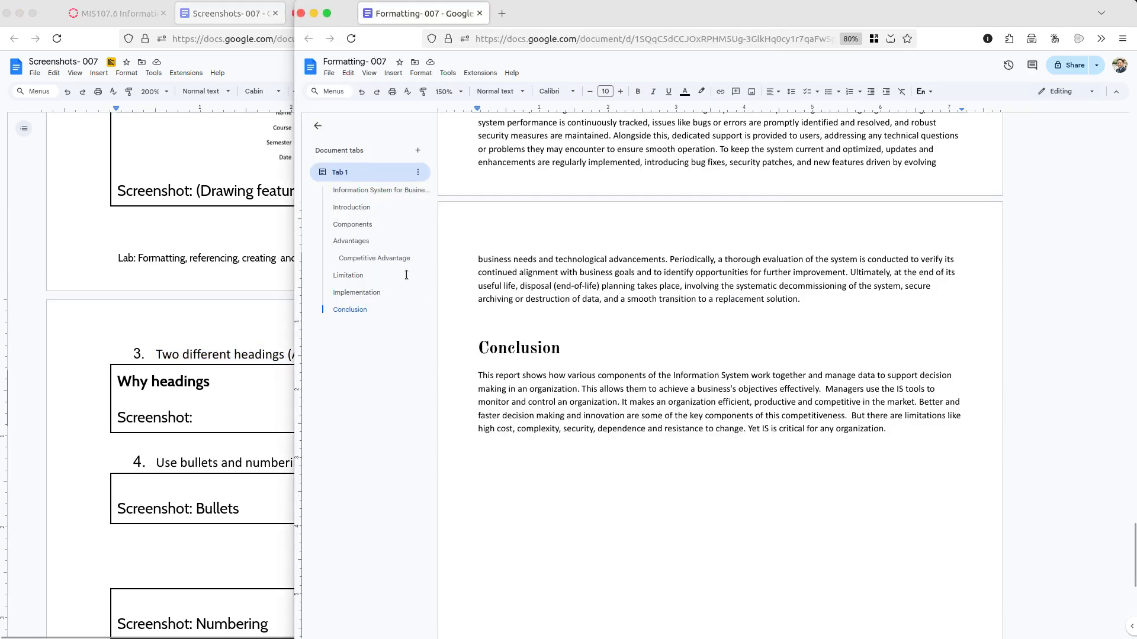
- Go to the "Advantages" heading and append "[007]" to it
{"action": "left_click", "coordinate": [358, 242]}
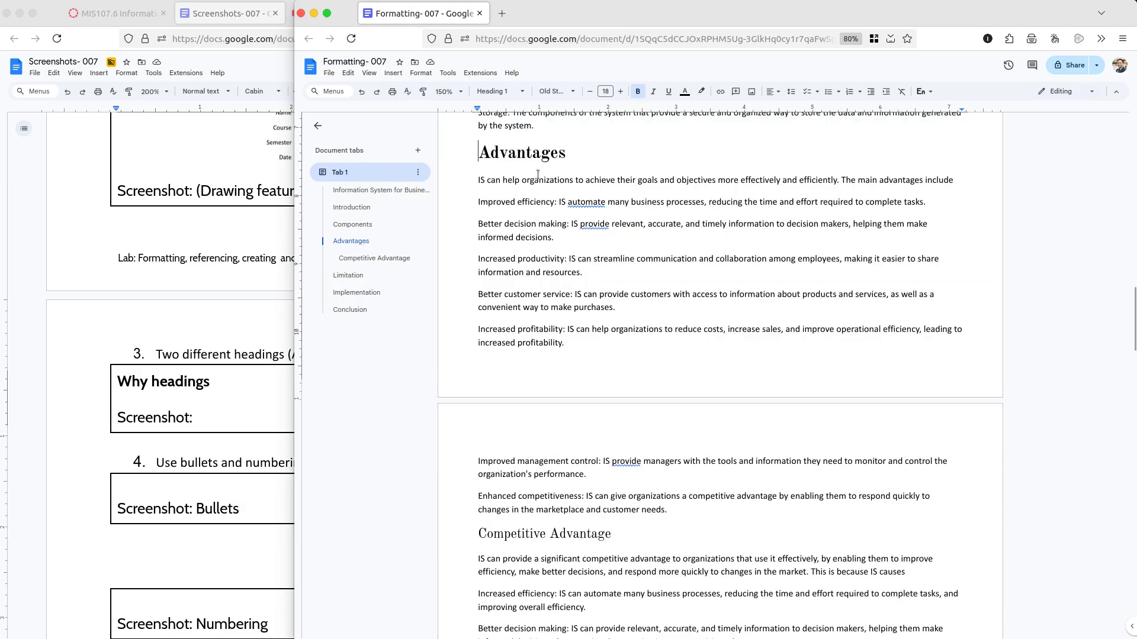
{"action": "left_click", "coordinate": [576, 155]}
{"action": "type", "text": "[]"}
{"action": "type", "text": "007"}
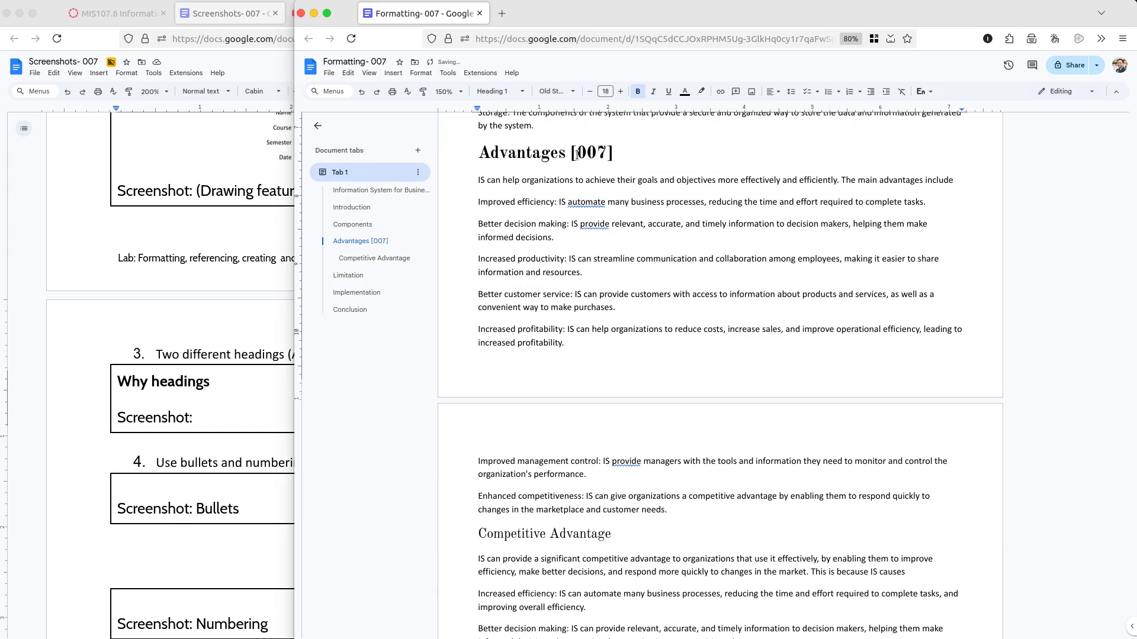
- Append "[007]" to the "Competitive Advantage" subheading
{"action": "left_click", "coordinate": [624, 534]}
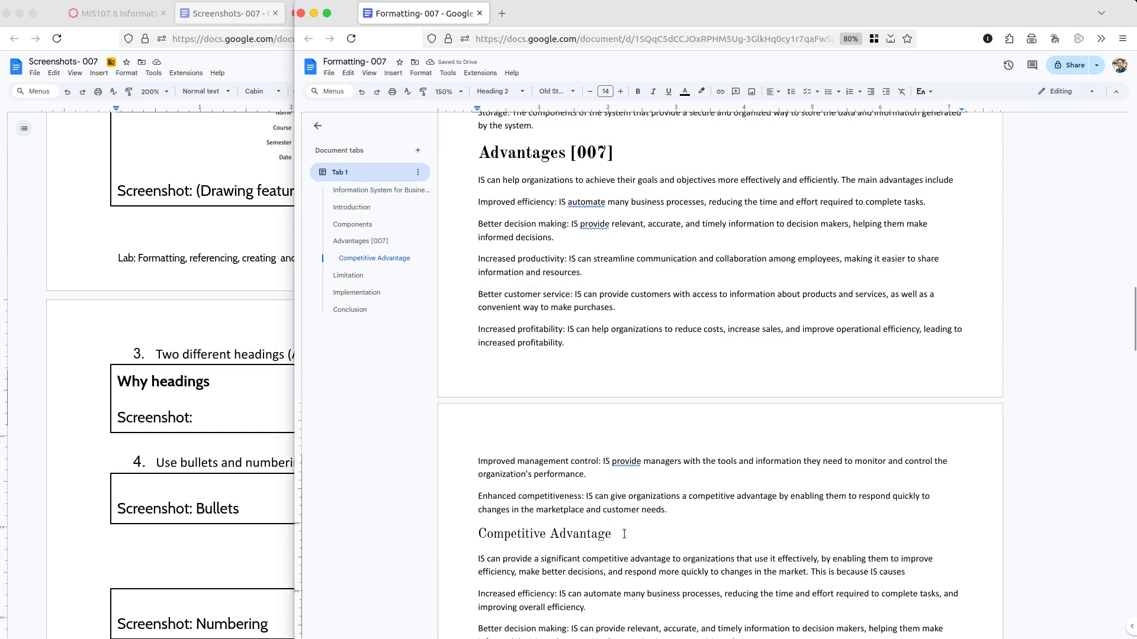
{"action": "type", "text": "[]"}
{"action": "type", "text": "007"}
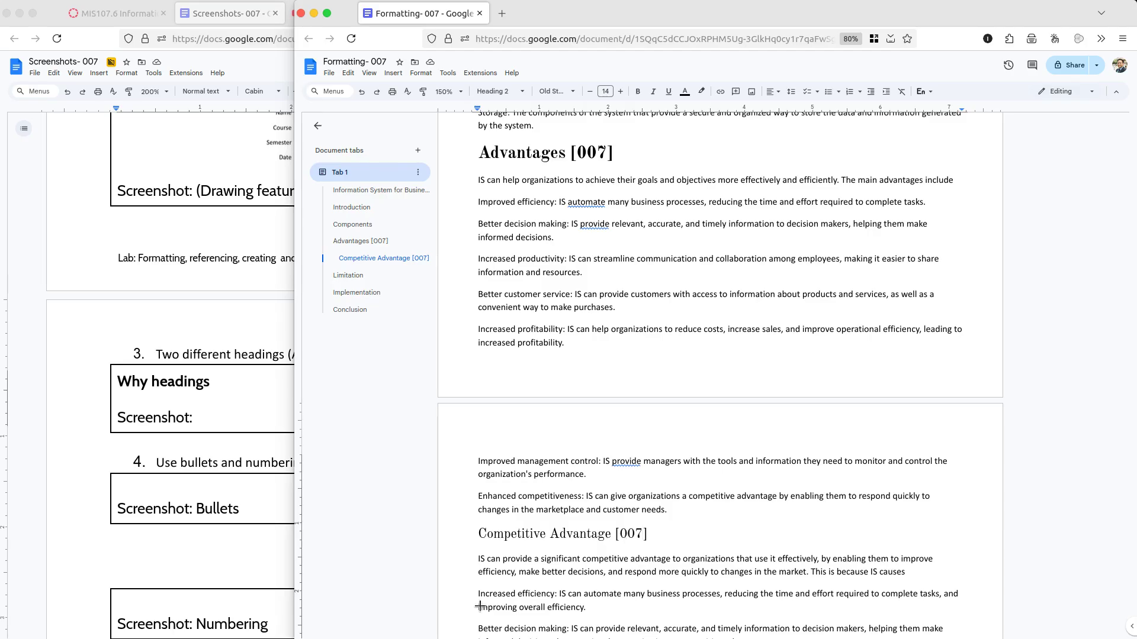
- Capture a screenshot covering both [007] headings and add an empty line below "Why headings" in Screenshots- 007
{"action": "left_click_drag", "start_coordinate": [465, 144], "coordinate": [775, 605]}
{"action": "left_click", "coordinate": [237, 373]}
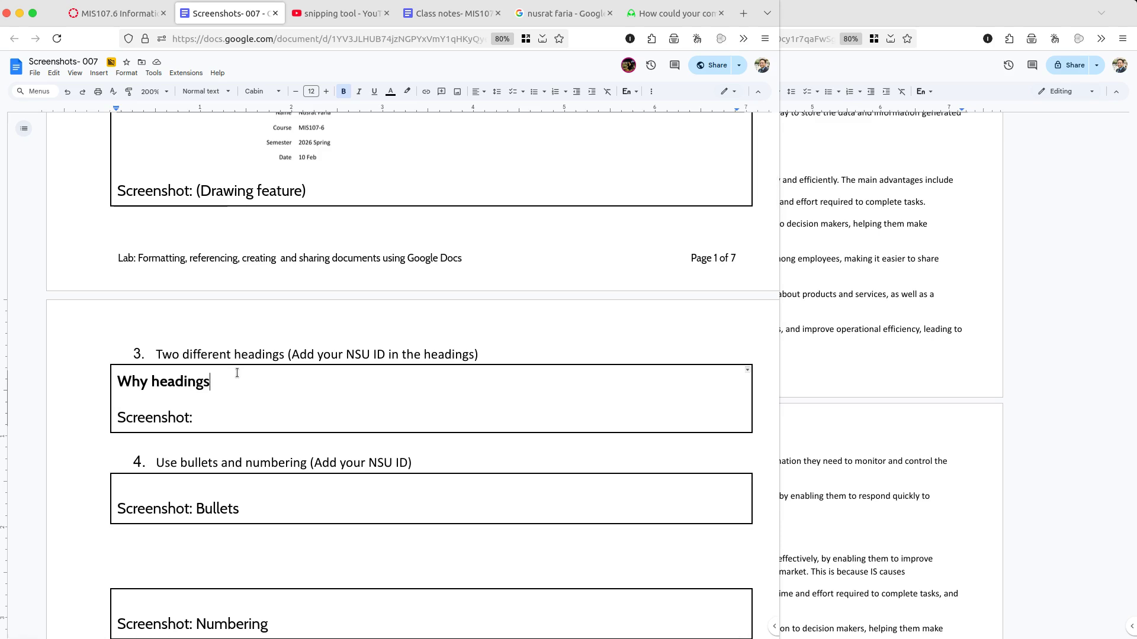
{"action": "key", "text": "Return"}
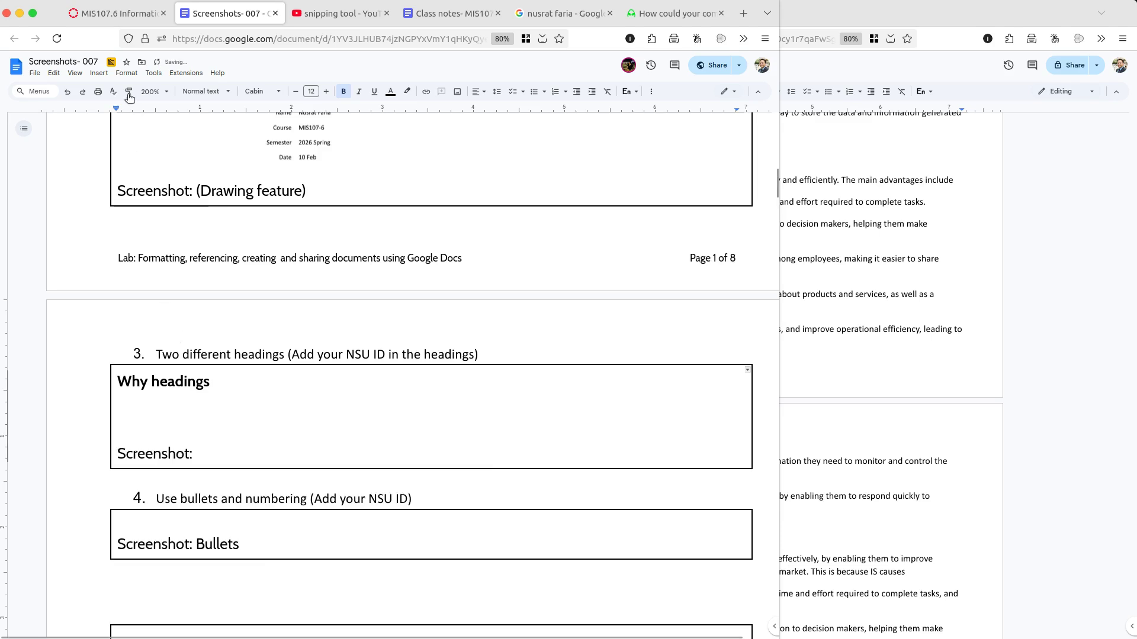
{"action": "left_click", "coordinate": [103, 75]}
{"action": "mouse_move", "coordinate": [112, 93]}
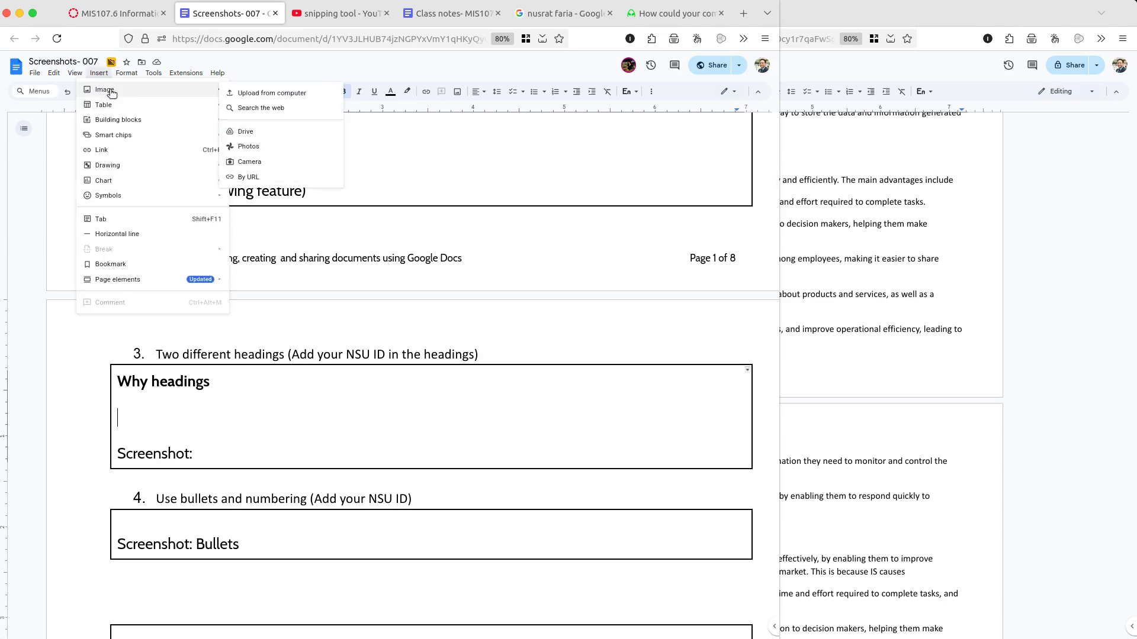
{"action": "left_click", "coordinate": [244, 96]}
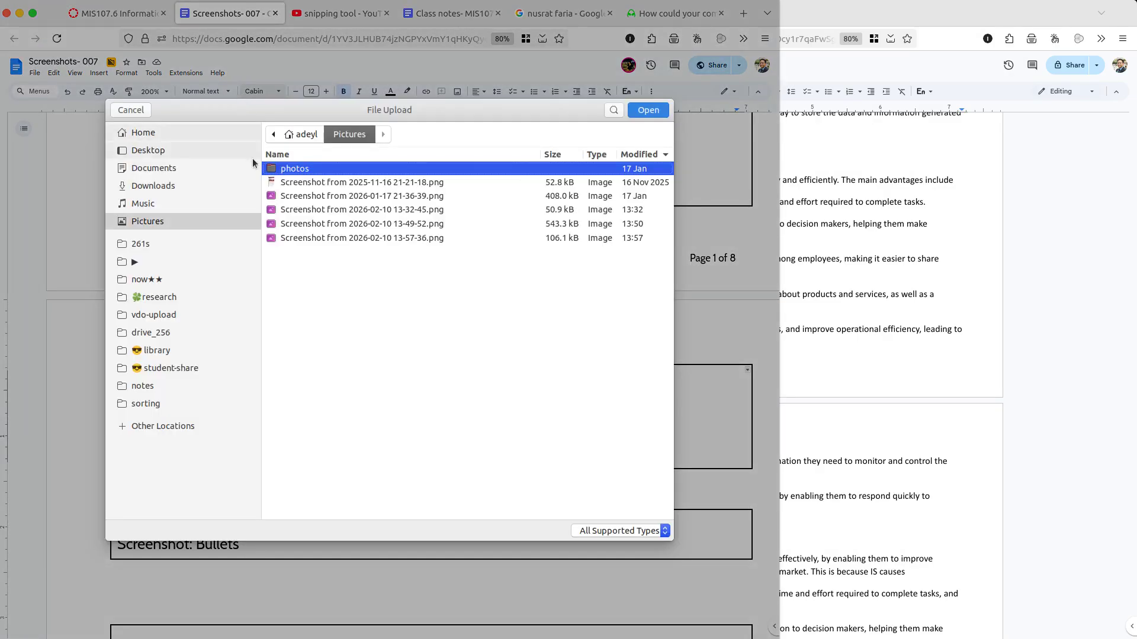
{"action": "left_click", "coordinate": [314, 236]}
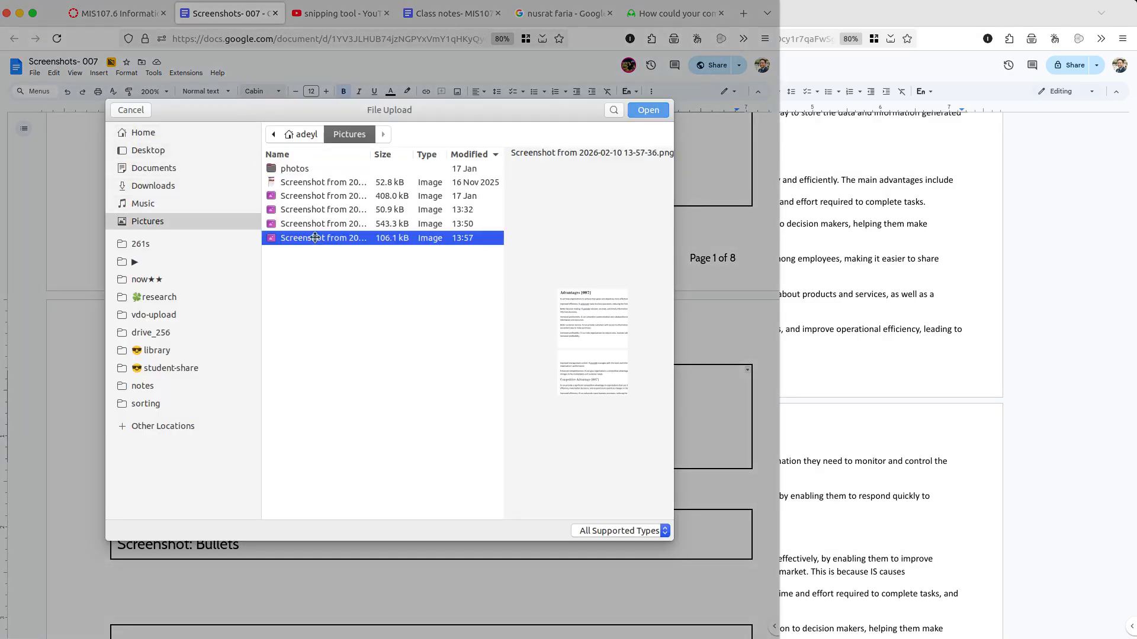
{"action": "double_click", "coordinate": [314, 237]}
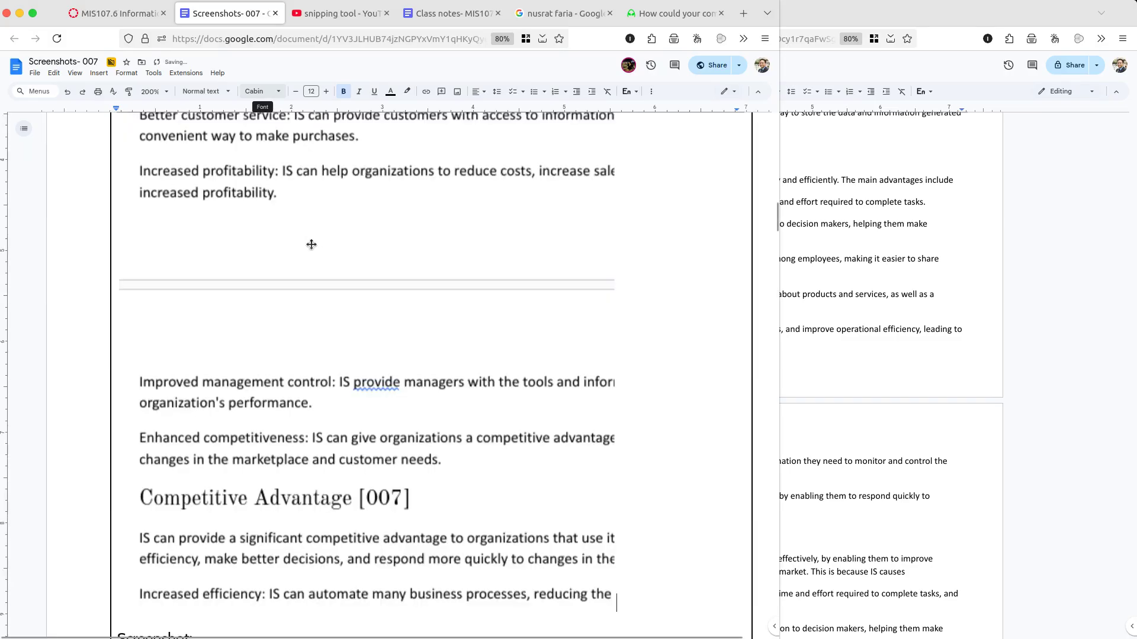
- Set the inserted headings screenshot's height to 6 in with the aspect ratio locked
{"action": "scroll", "coordinate": [311, 244], "scroll_direction": "up", "scroll_amount": 8}
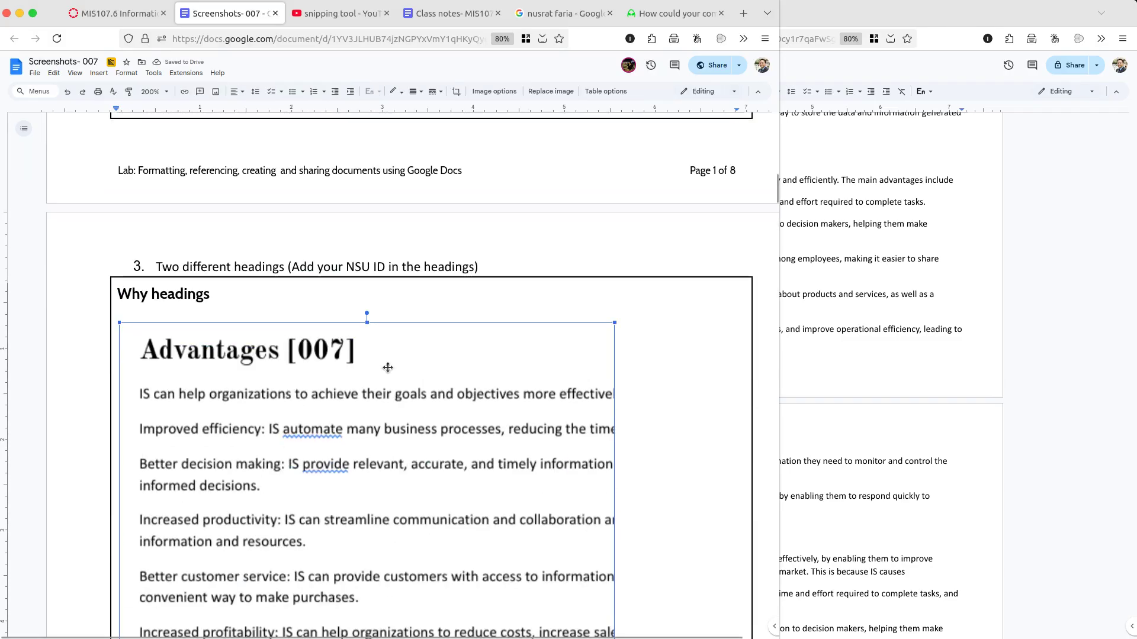
{"action": "left_click", "coordinate": [617, 93]}
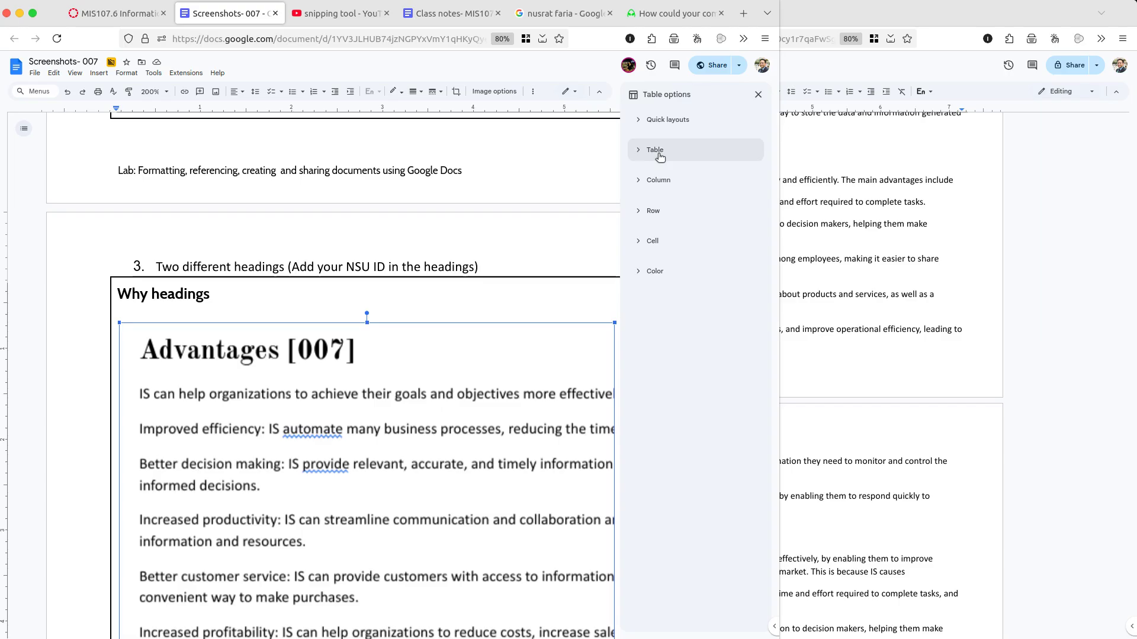
{"action": "left_click", "coordinate": [759, 94]}
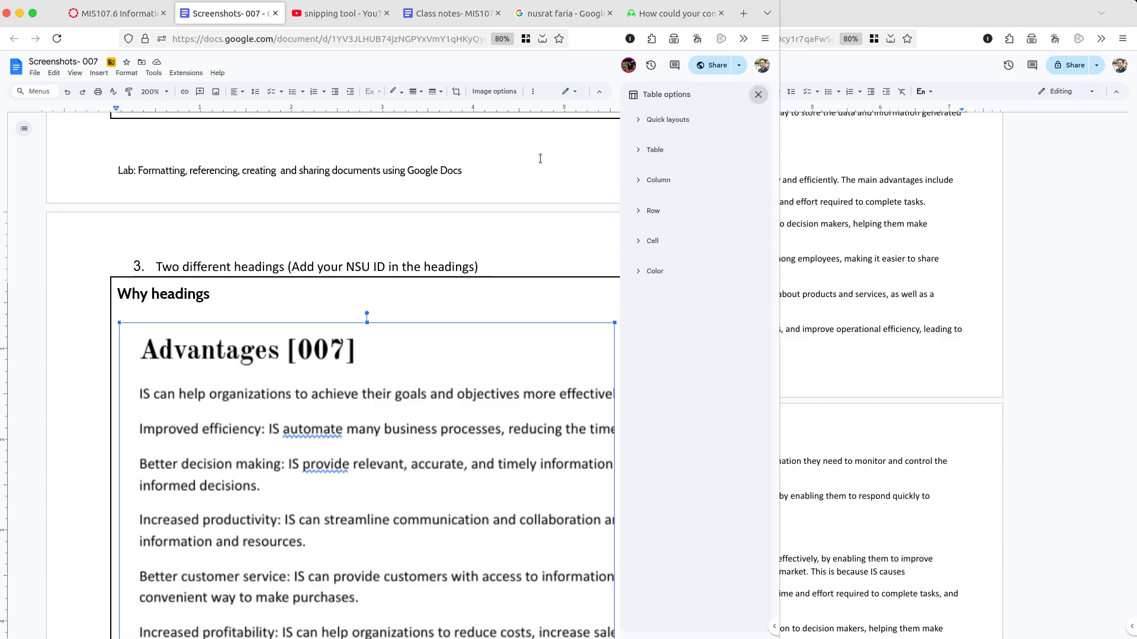
{"action": "left_click", "coordinate": [504, 92]}
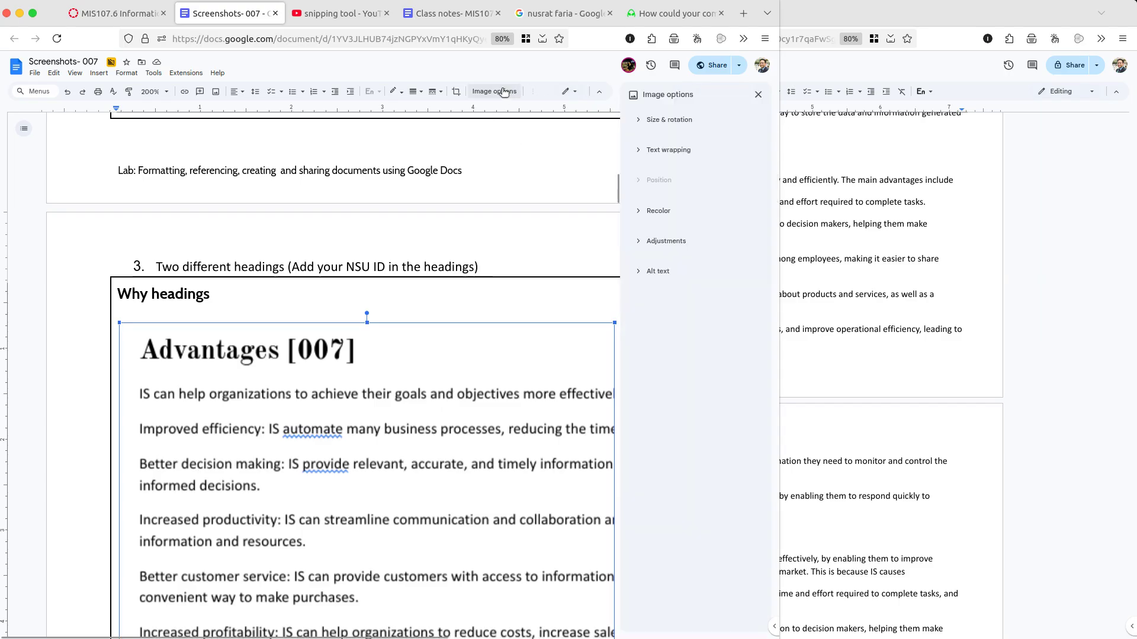
{"action": "left_click", "coordinate": [673, 122]}
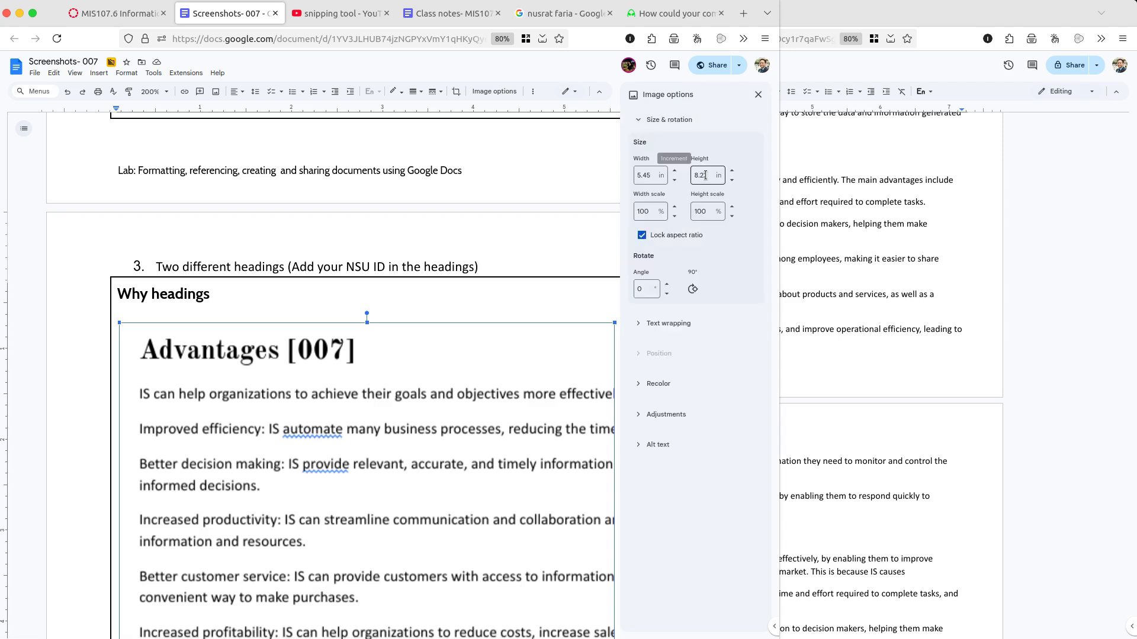
{"action": "left_click_drag", "start_coordinate": [706, 175], "coordinate": [681, 173]}
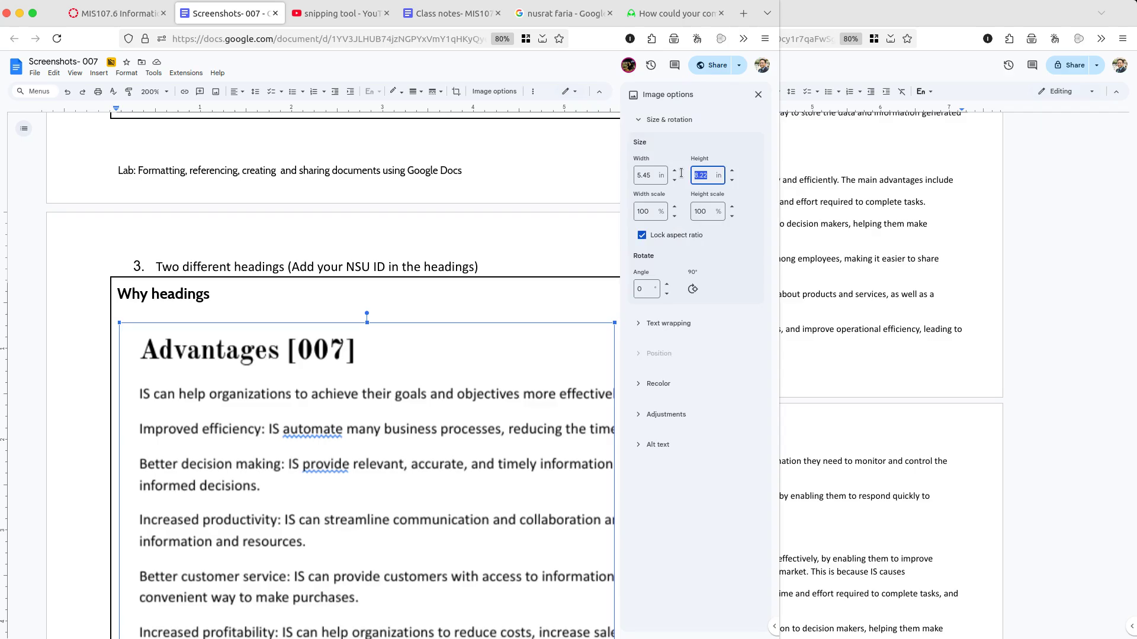
{"action": "type", "text": "6"}
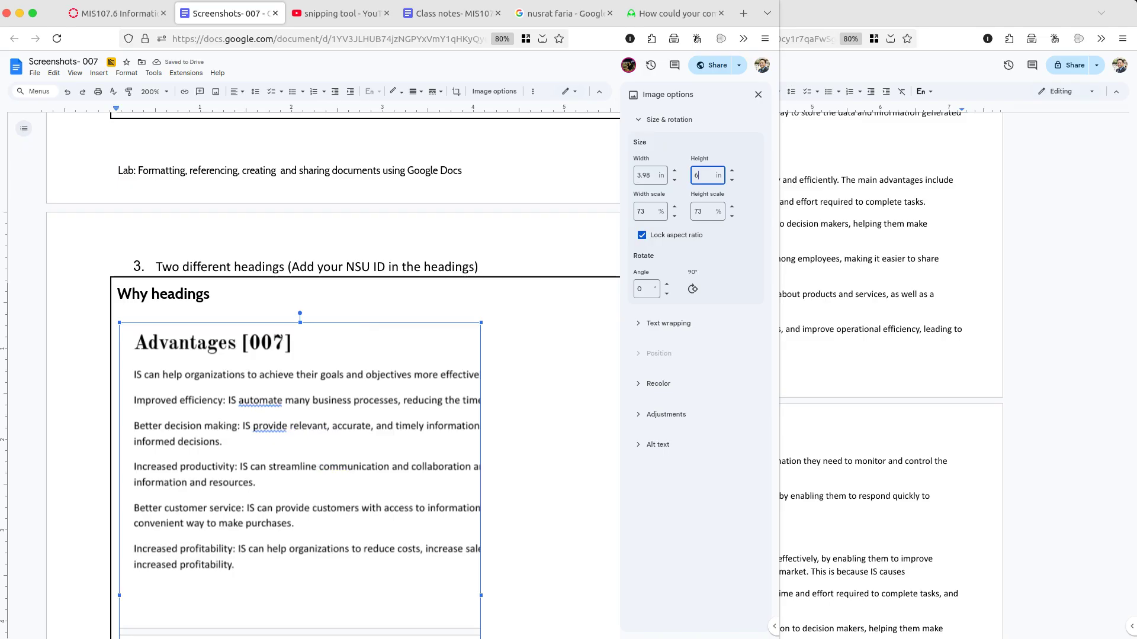
- Review the inserted headings screenshot under "Why headings" and the bullets and numbering task that follows it in Screenshots- 007
{"action": "left_click", "coordinate": [454, 301]}
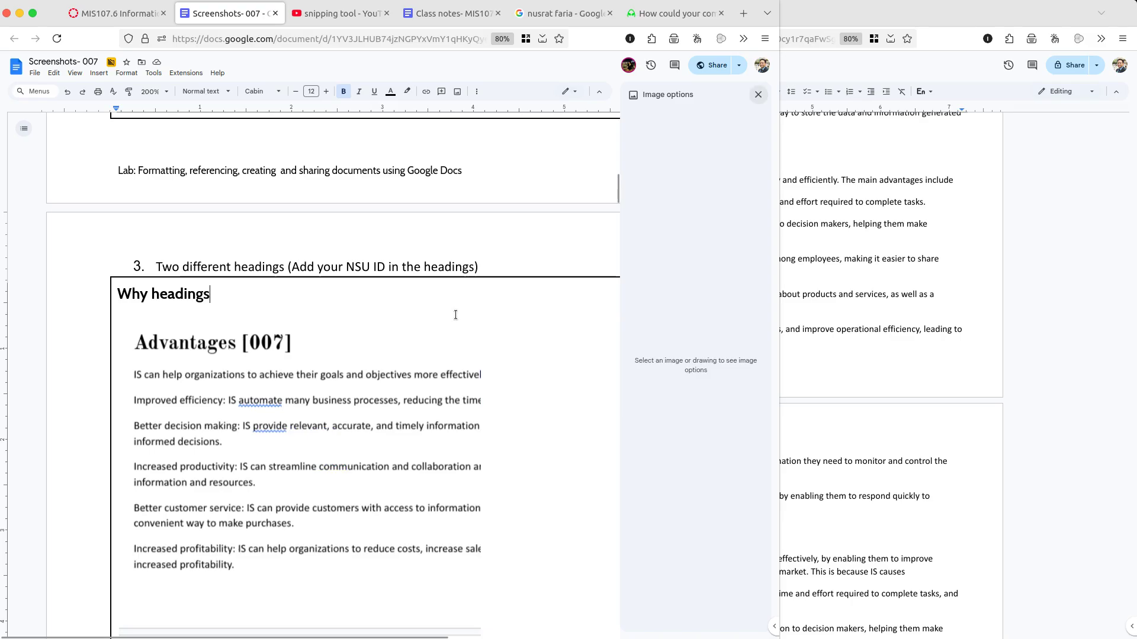
{"action": "scroll", "coordinate": [455, 314], "scroll_direction": "down", "scroll_amount": 5}
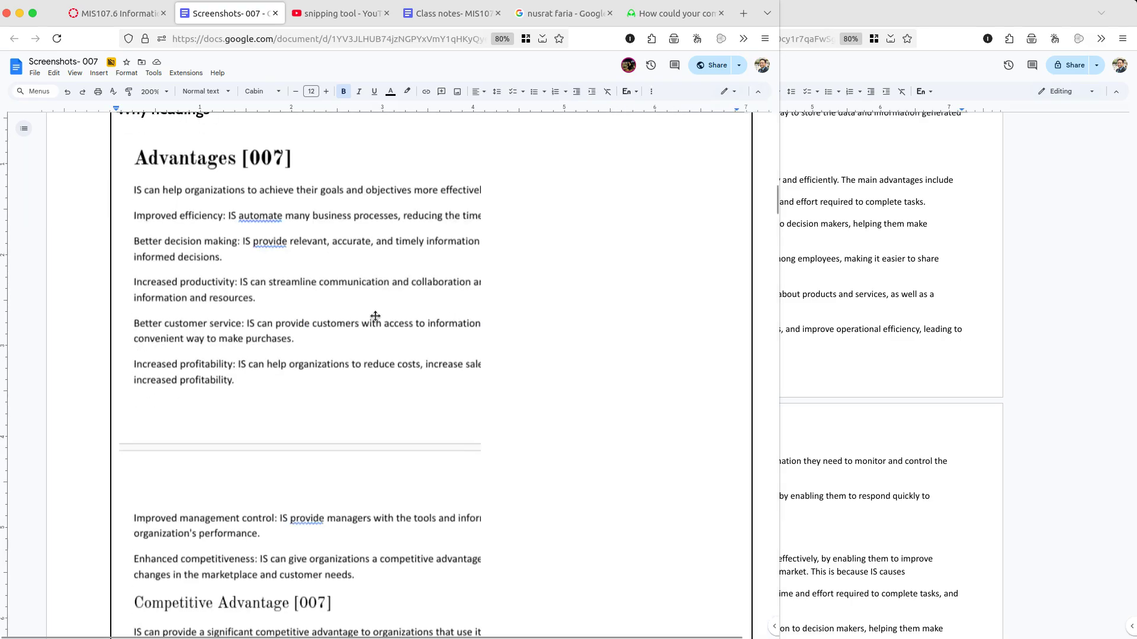
{"action": "left_click", "coordinate": [376, 316]}
{"action": "scroll", "coordinate": [376, 316], "scroll_direction": "down", "scroll_amount": 10}
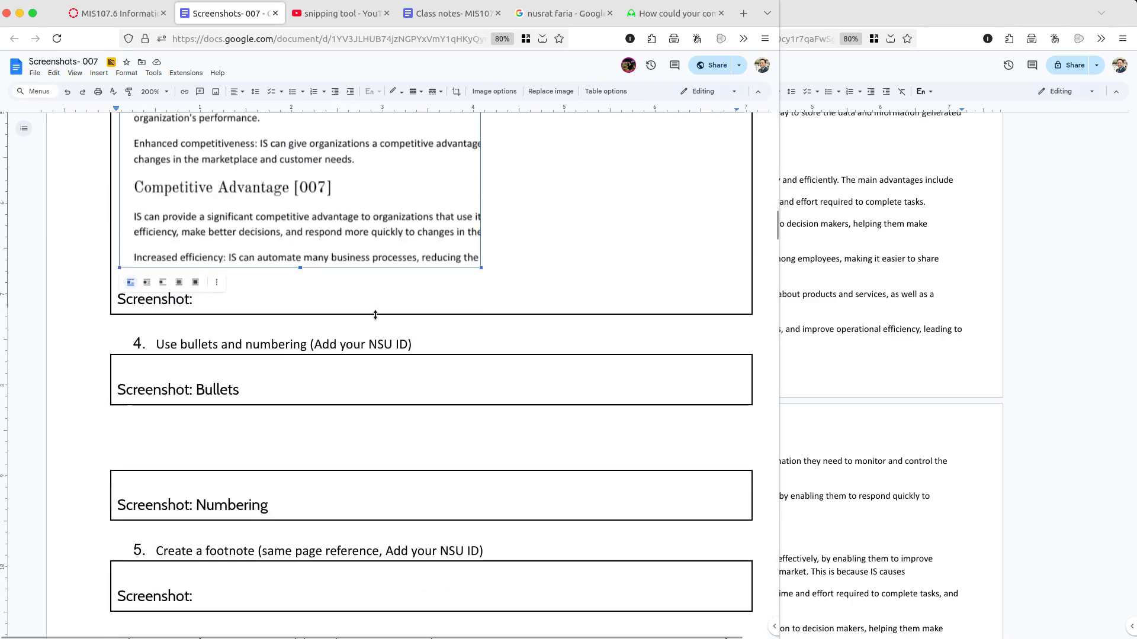
{"action": "scroll", "coordinate": [315, 331], "scroll_direction": "up", "scroll_amount": 8}
{"action": "scroll", "coordinate": [315, 331], "scroll_direction": "up", "scroll_amount": 6}
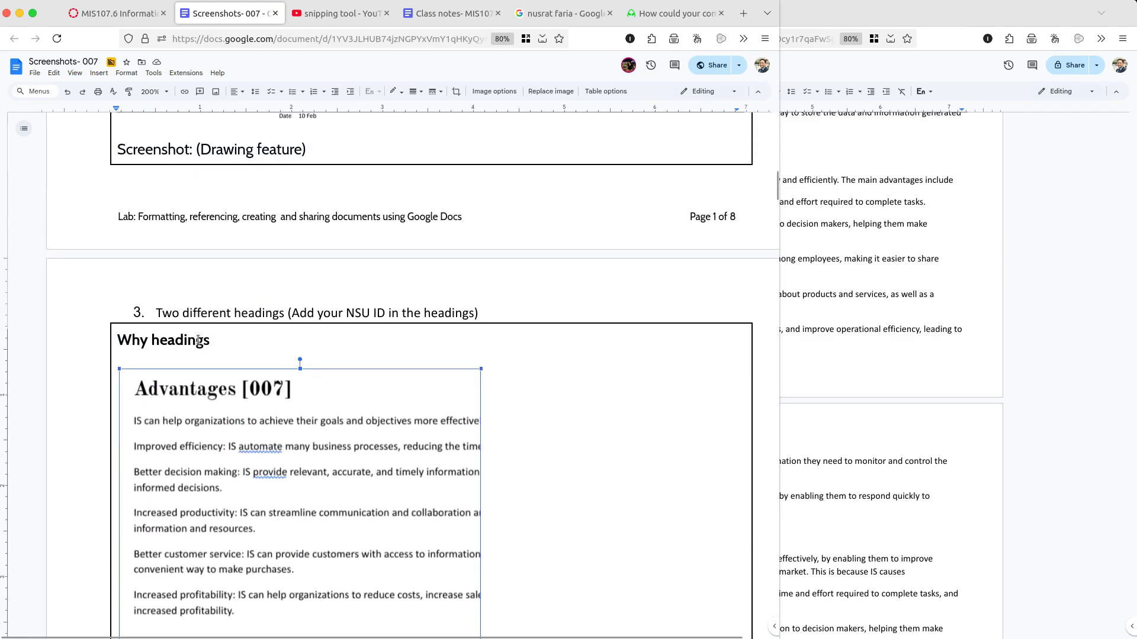
{"action": "triple_click", "coordinate": [199, 340]}
{"action": "scroll", "coordinate": [199, 341], "scroll_direction": "down", "scroll_amount": 6}
{"action": "scroll", "coordinate": [199, 340], "scroll_direction": "down", "scroll_amount": 7}
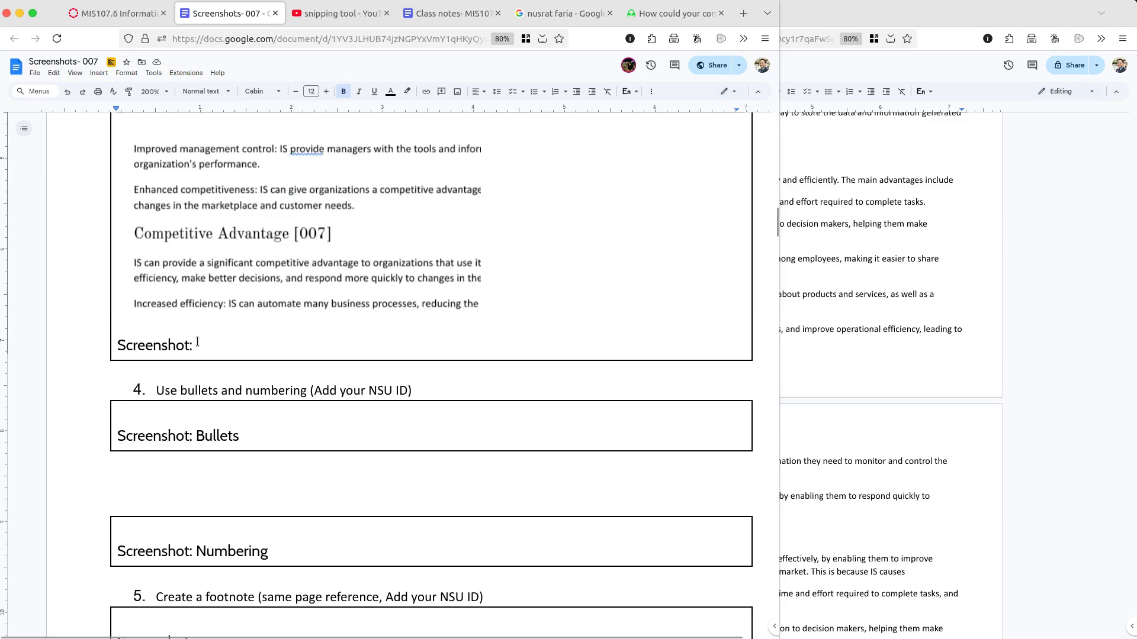
- Switch to Formatting- 007 and add the lines "Ordered List- sequence" and "Unordered list-" after the Components intro paragraph, preceded by blank lines
{"action": "left_click", "coordinate": [817, 292]}
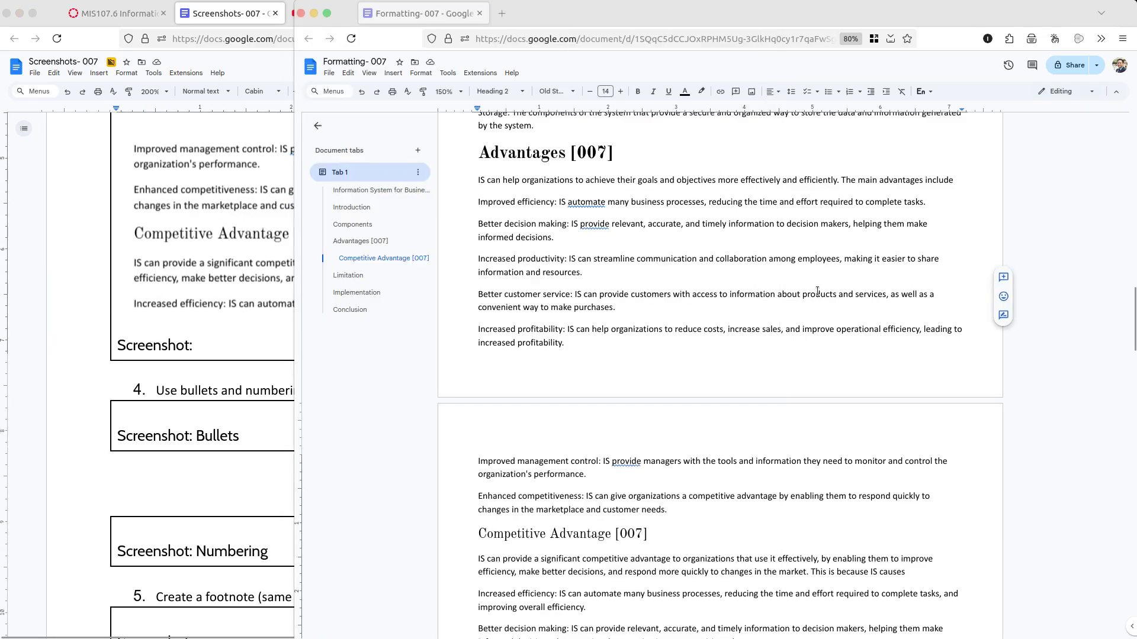
{"action": "scroll", "coordinate": [817, 291], "scroll_direction": "up", "scroll_amount": 15}
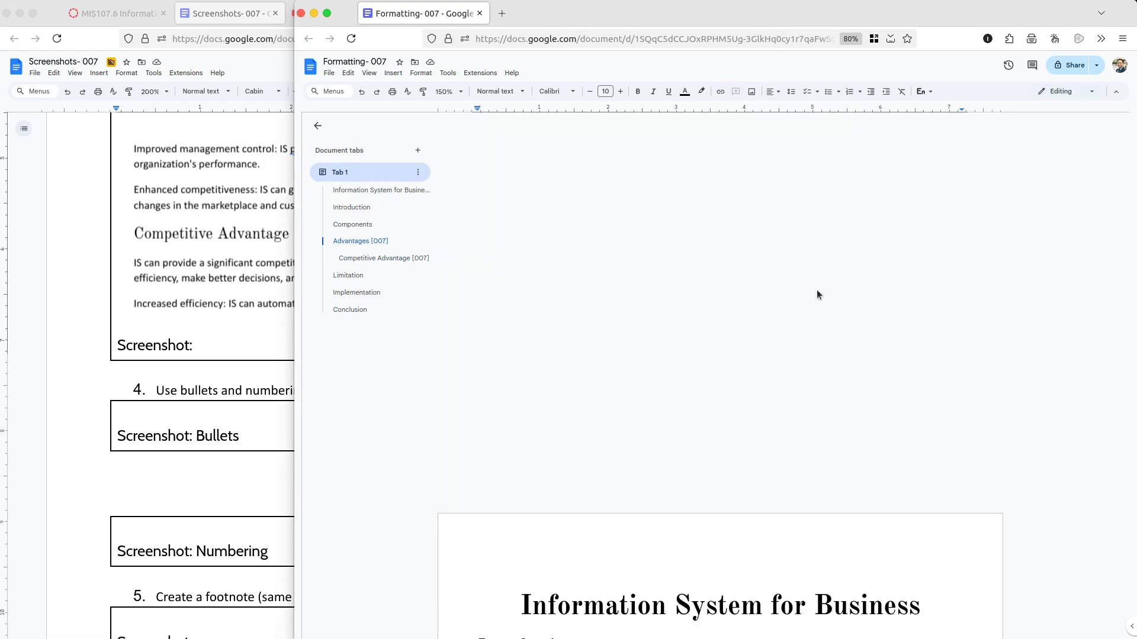
{"action": "scroll", "coordinate": [772, 355], "scroll_direction": "down", "scroll_amount": 4}
{"action": "scroll", "coordinate": [772, 355], "scroll_direction": "down", "scroll_amount": 5}
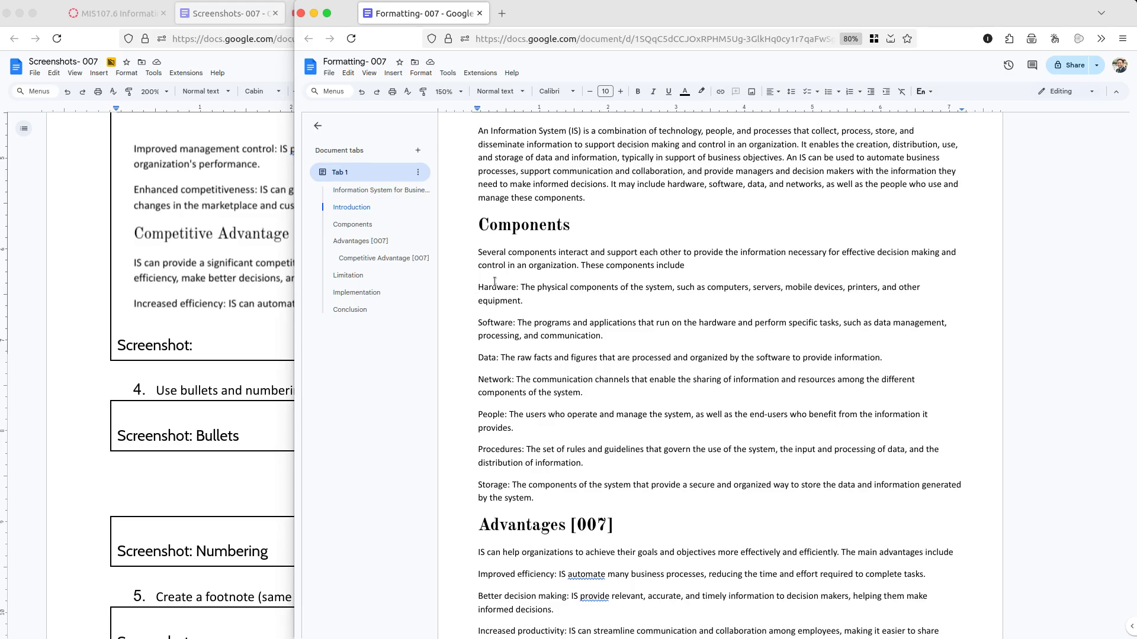
{"action": "left_click", "coordinate": [700, 268]}
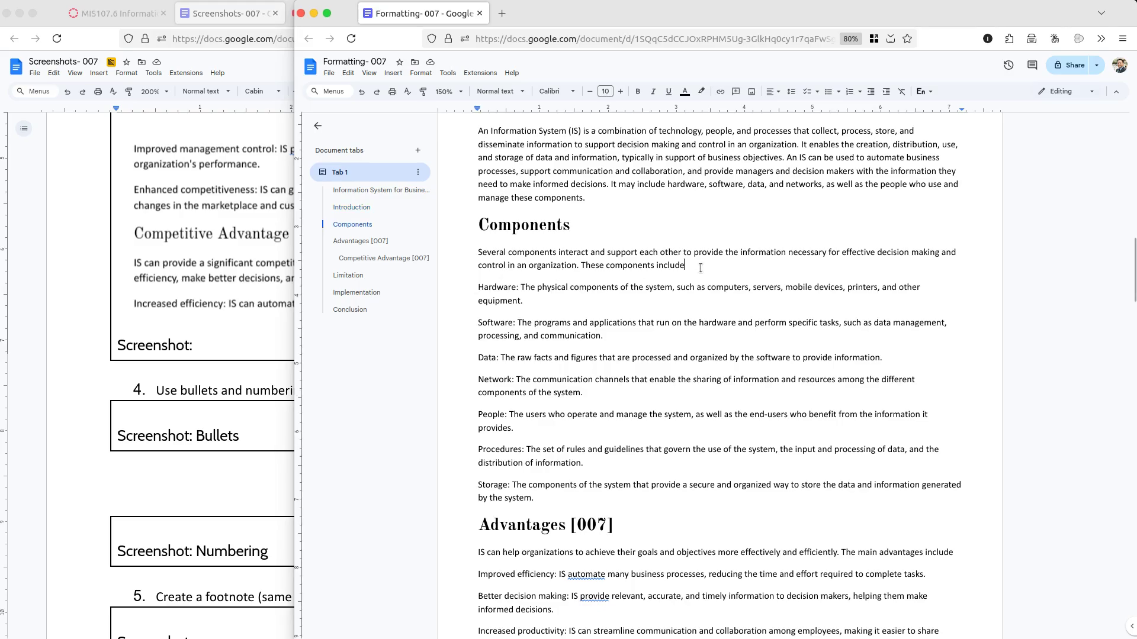
{"action": "key", "text": "Return"}
{"action": "key", "text": "Return"}
{"action": "key", "text": "Return"}
{"action": "type", "text": "Ordered List-"}
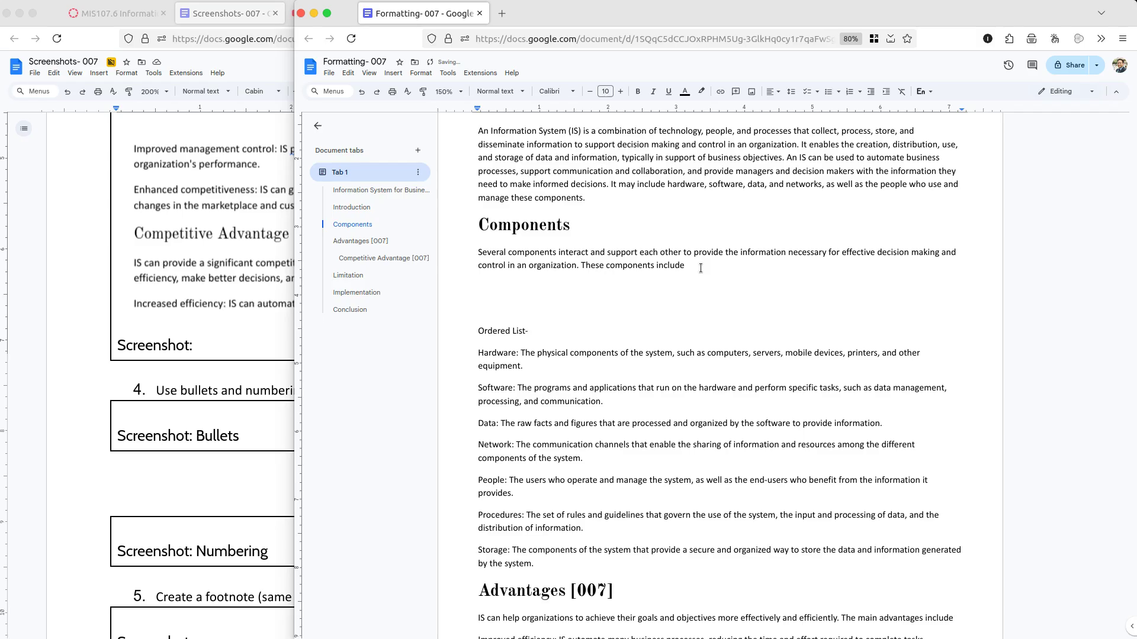
{"action": "type", "text": " sequence"}
{"action": "key", "text": "Return"}
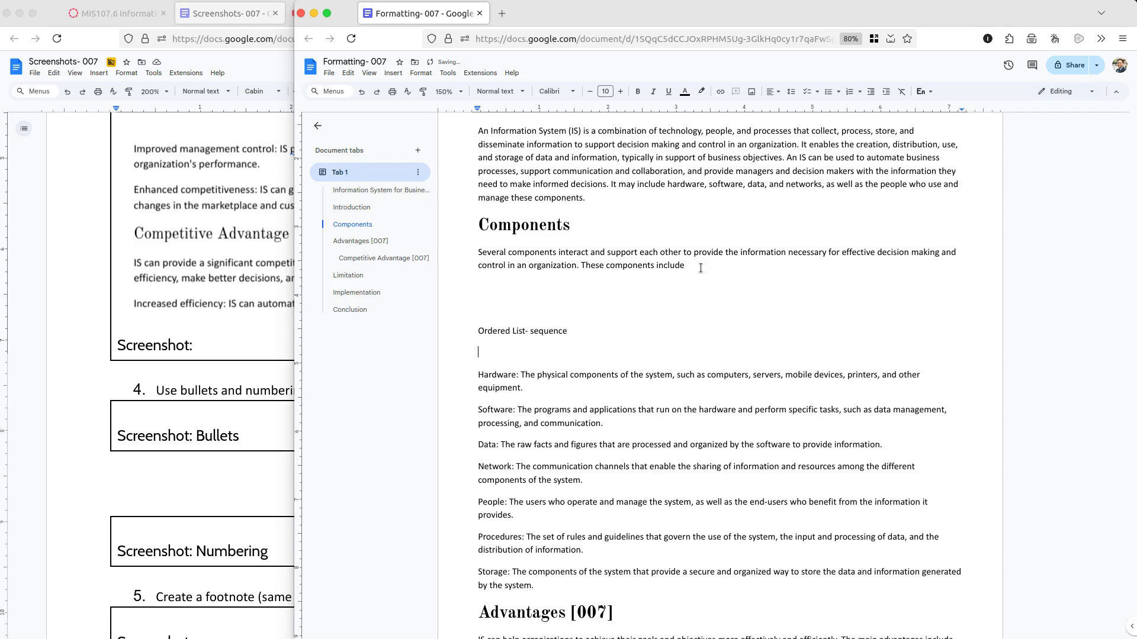
{"action": "type", "text": "Unordered list"}
- Format the Components paragraphs from "Hardware" through "Storage" as a bulleted list
{"action": "left_click", "coordinate": [469, 376]}
{"action": "left_click_drag", "start_coordinate": [478, 377], "coordinate": [809, 581]}
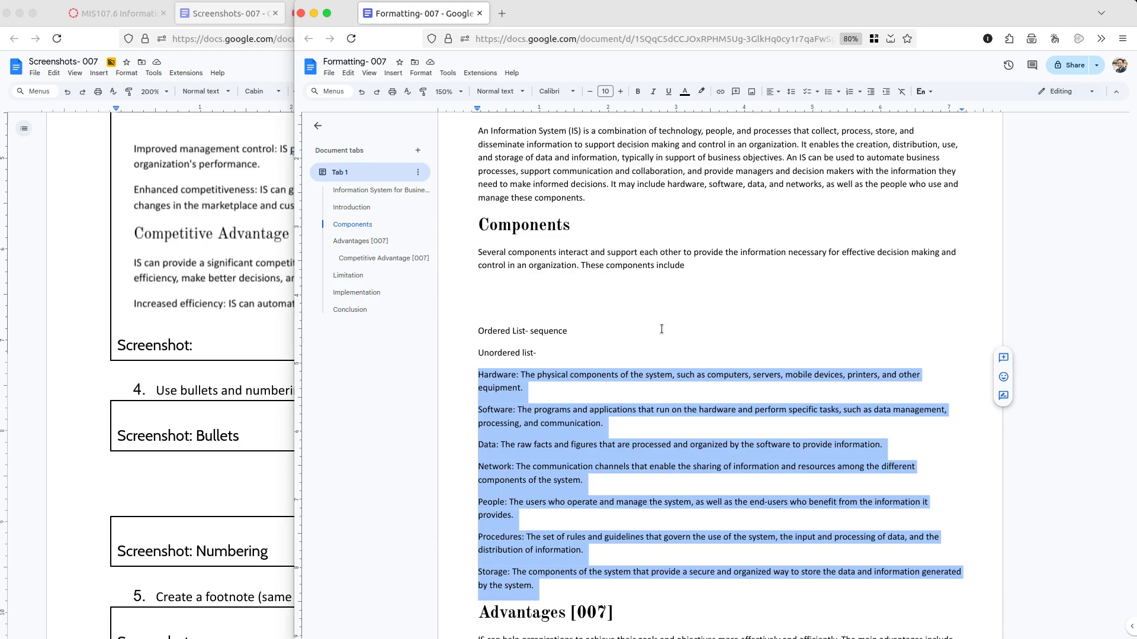
{"action": "left_click", "coordinate": [829, 93]}
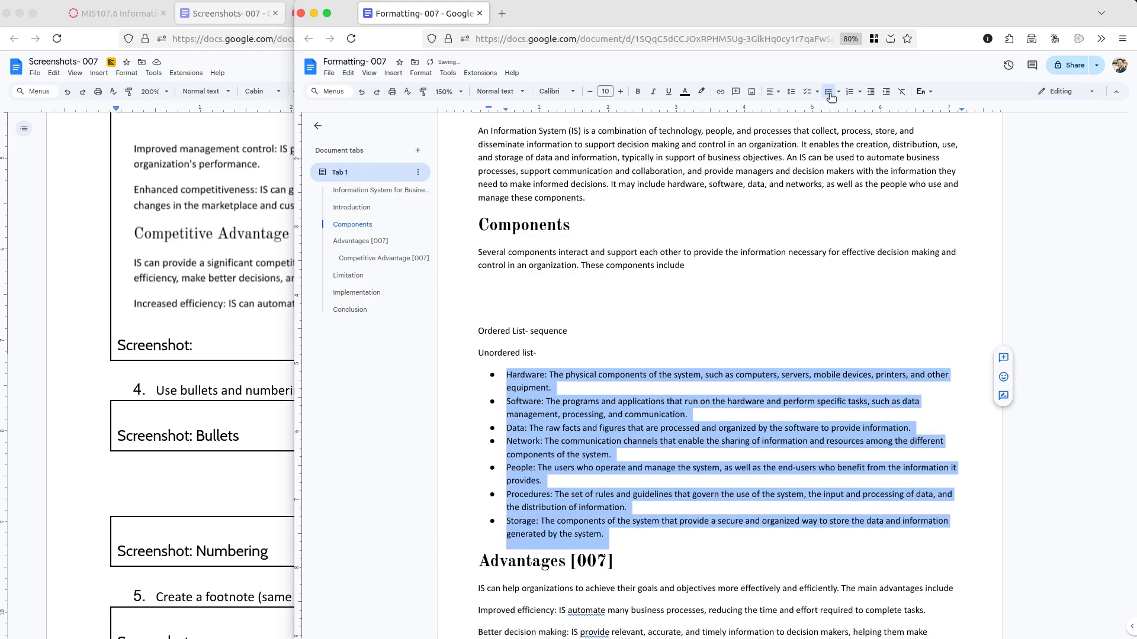
- Delete the ordered and unordered list notes and the blank lines above the Components bullets
{"action": "left_click", "coordinate": [565, 354]}
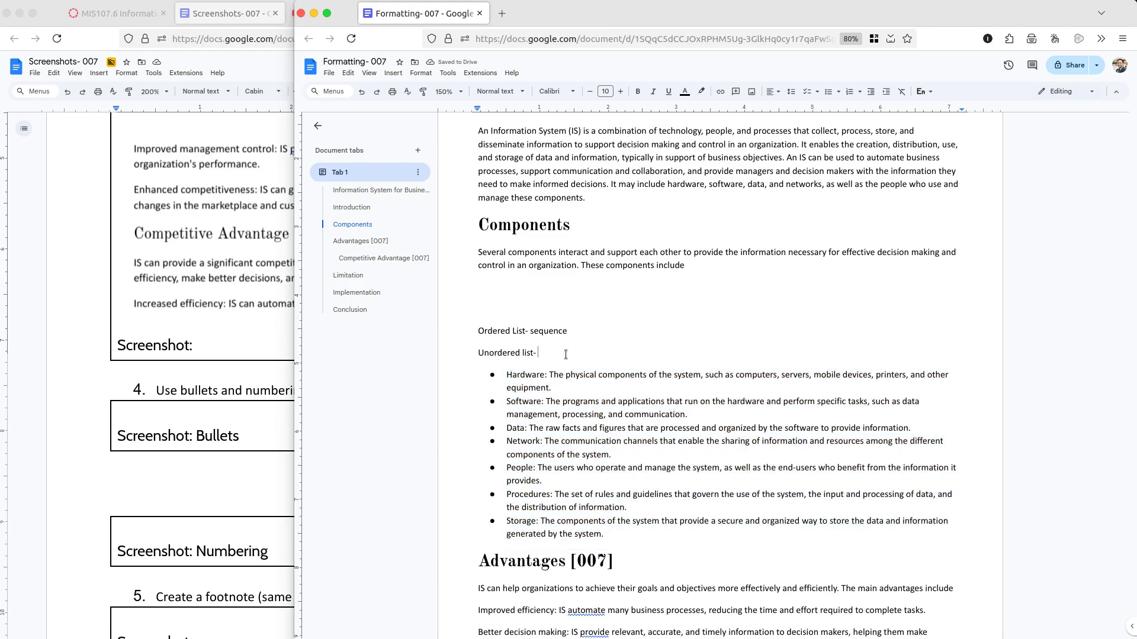
{"action": "key", "text": "shift+Home"}
{"action": "key", "text": "shift+Up"}
{"action": "key", "text": "shift+Up"}
{"action": "key", "text": "shift+Up"}
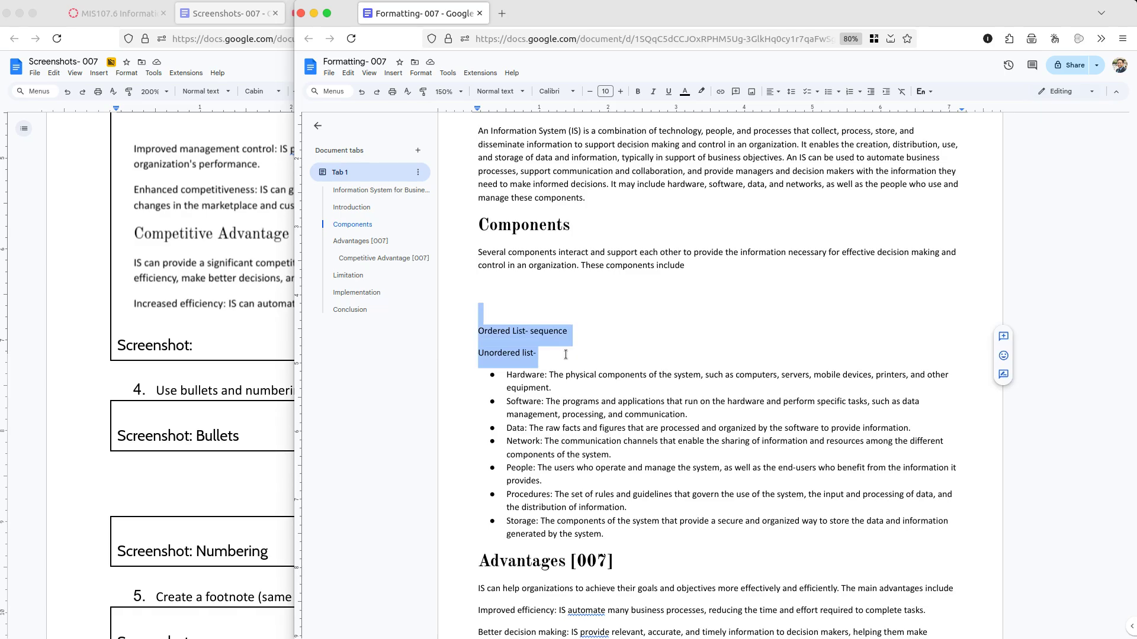
{"action": "key", "text": "BackSpace"}
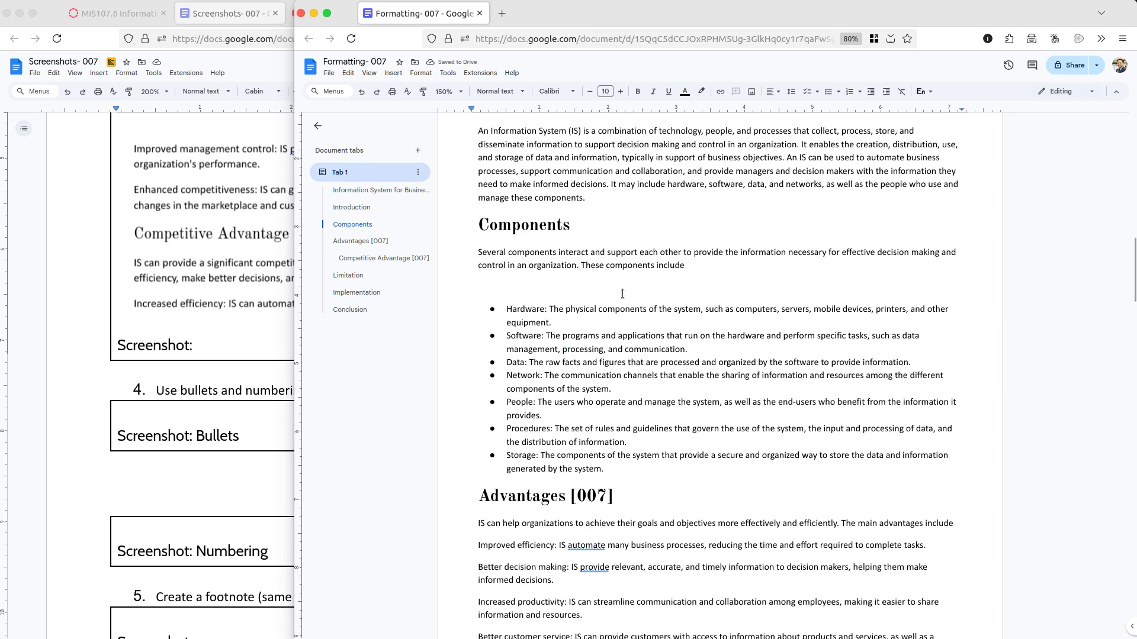
{"action": "key", "text": "Delete"}
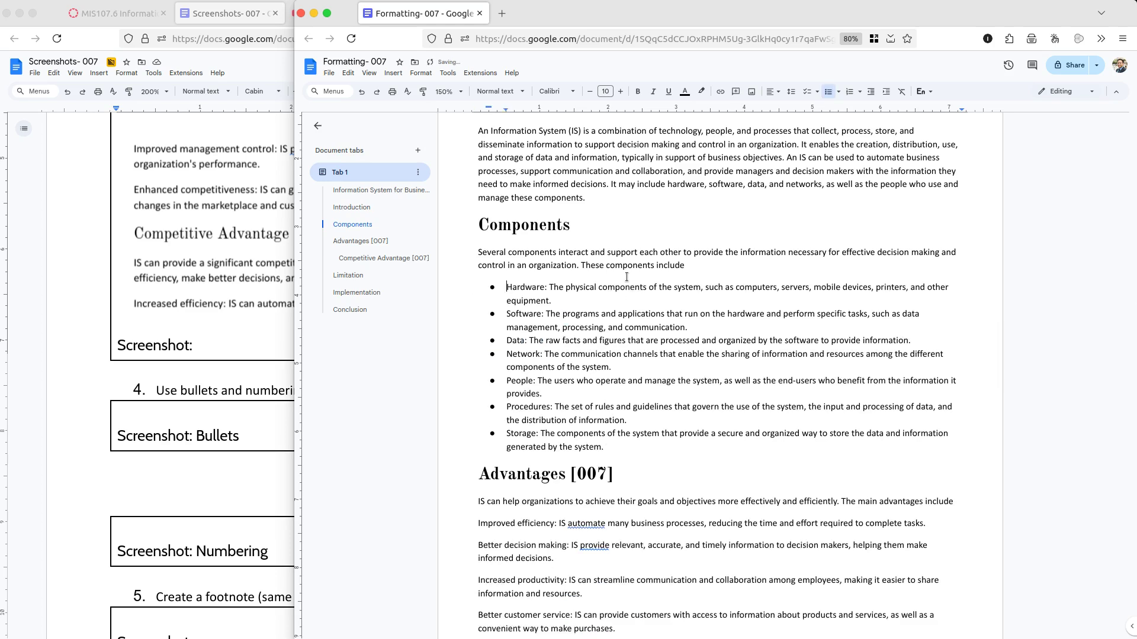
- Format the Advantages [007] paragraphs from "Improved efficiency" through "Enhanced competitiveness" as a bulleted list
{"action": "scroll", "coordinate": [626, 277], "scroll_direction": "down", "scroll_amount": 3}
{"action": "scroll", "coordinate": [627, 276], "scroll_direction": "down", "scroll_amount": 1}
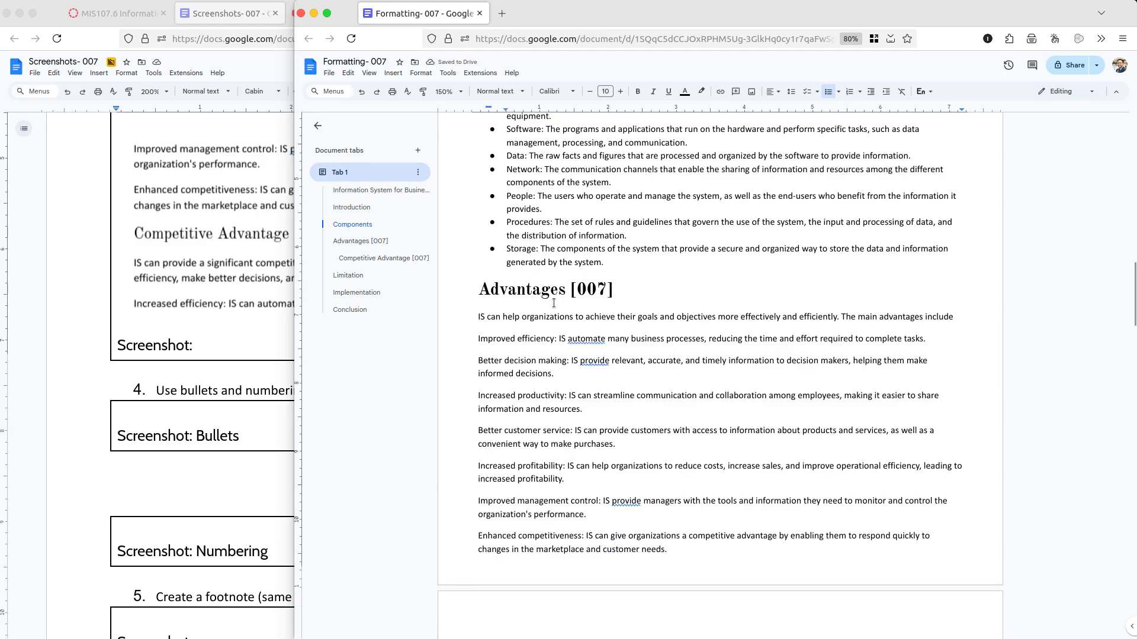
{"action": "left_click", "coordinate": [474, 341]}
{"action": "scroll", "coordinate": [640, 439], "scroll_direction": "down", "scroll_amount": 3}
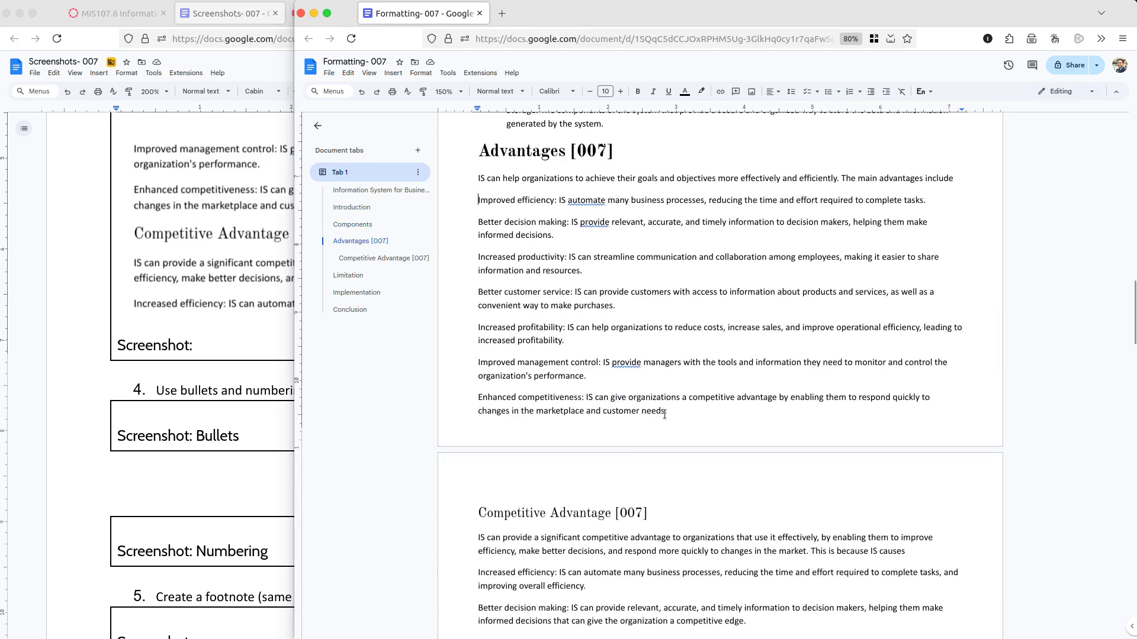
{"action": "left_click", "coordinate": [678, 413], "text": "shift"}
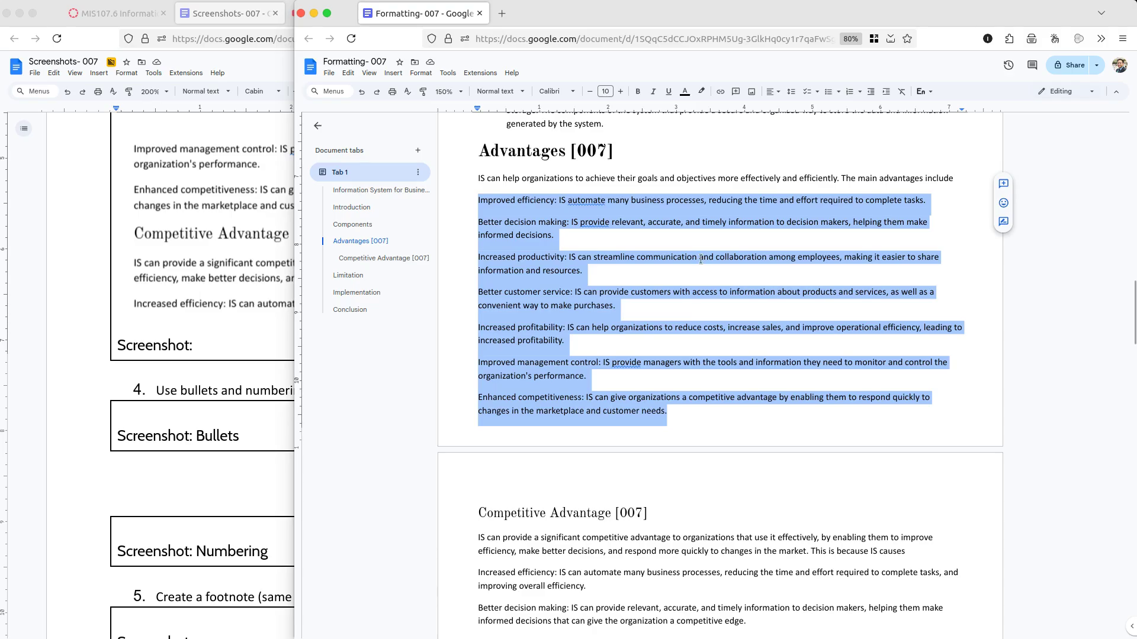
{"action": "left_click", "coordinate": [830, 97]}
- Format the Competitive Advantage [007] paragraphs from "Increased efficiency" through "Innovation" as a bulleted list
{"action": "scroll", "coordinate": [582, 343], "scroll_direction": "down", "scroll_amount": 3}
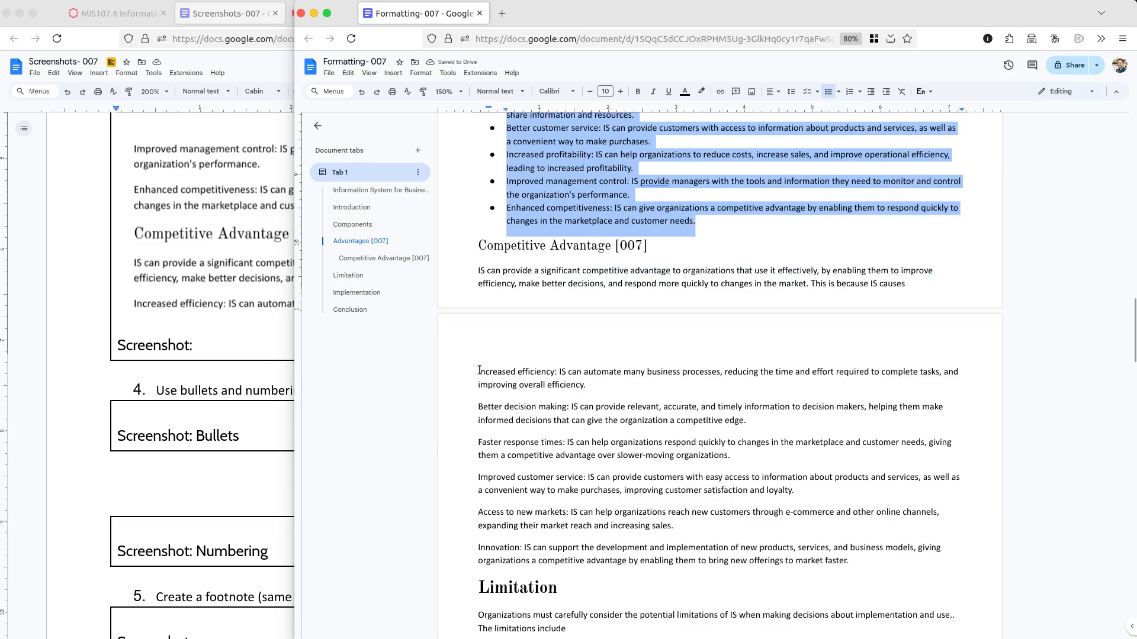
{"action": "left_click", "coordinate": [479, 371]}
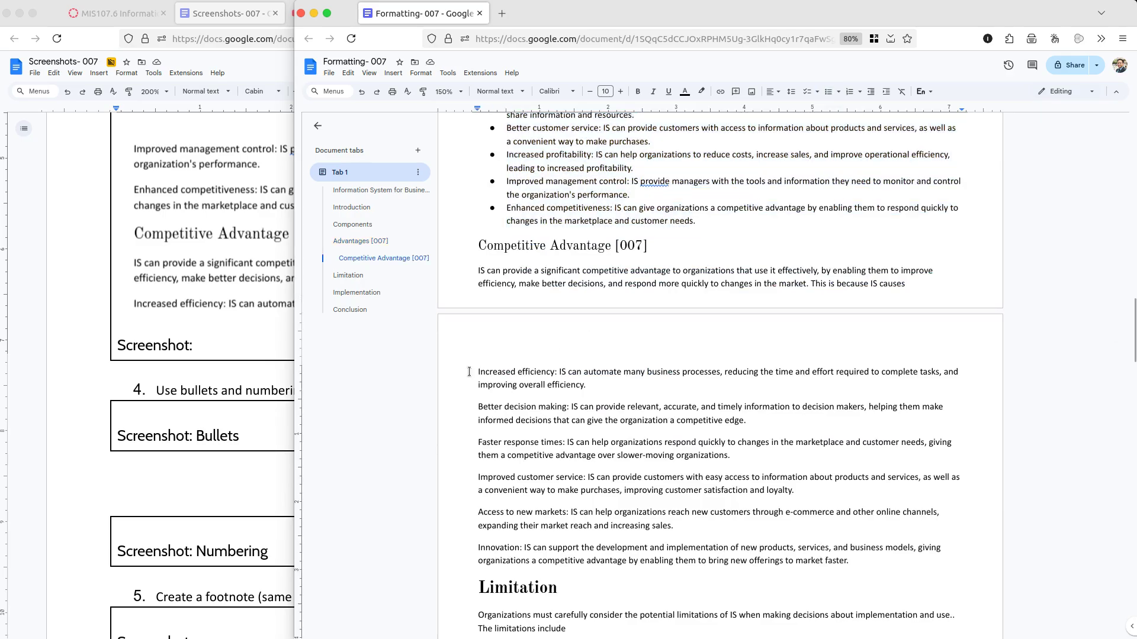
{"action": "left_click", "coordinate": [875, 561], "text": "shift"}
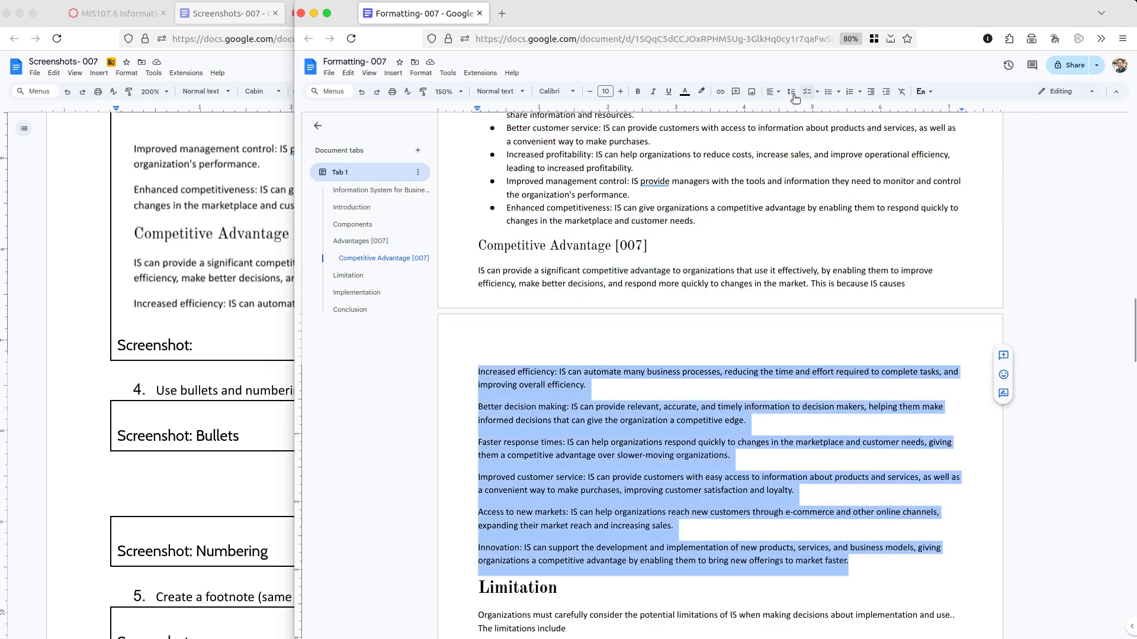
{"action": "left_click", "coordinate": [826, 92]}
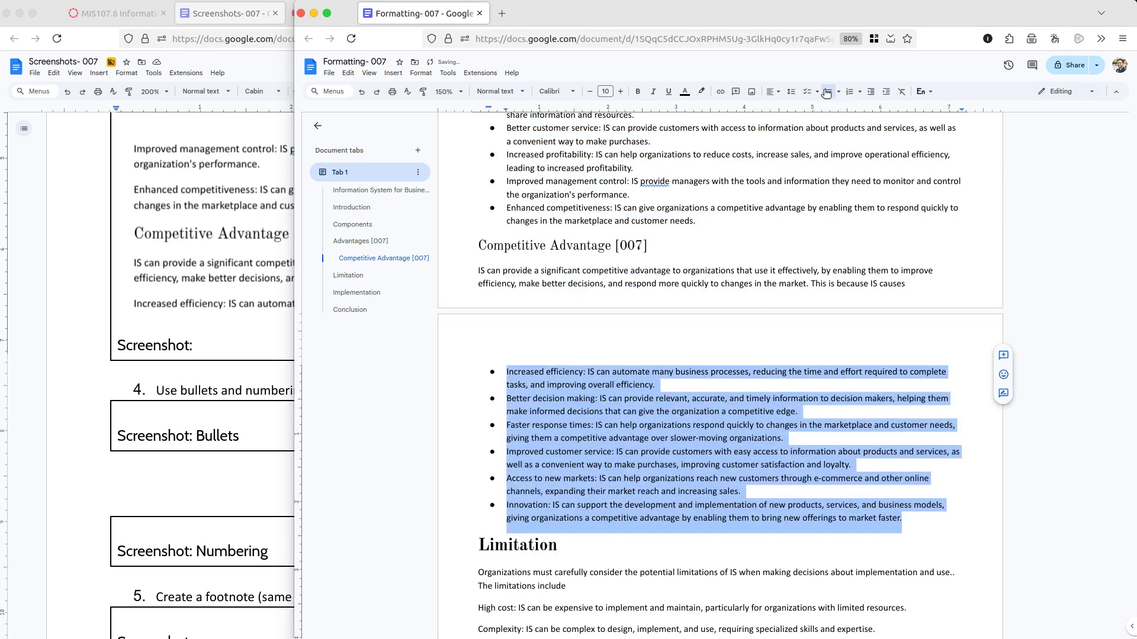
- Format the Limitation paragraphs from "High cost" through "Inadequate training" as a bulleted list
{"action": "scroll", "coordinate": [692, 266], "scroll_direction": "down", "scroll_amount": 4}
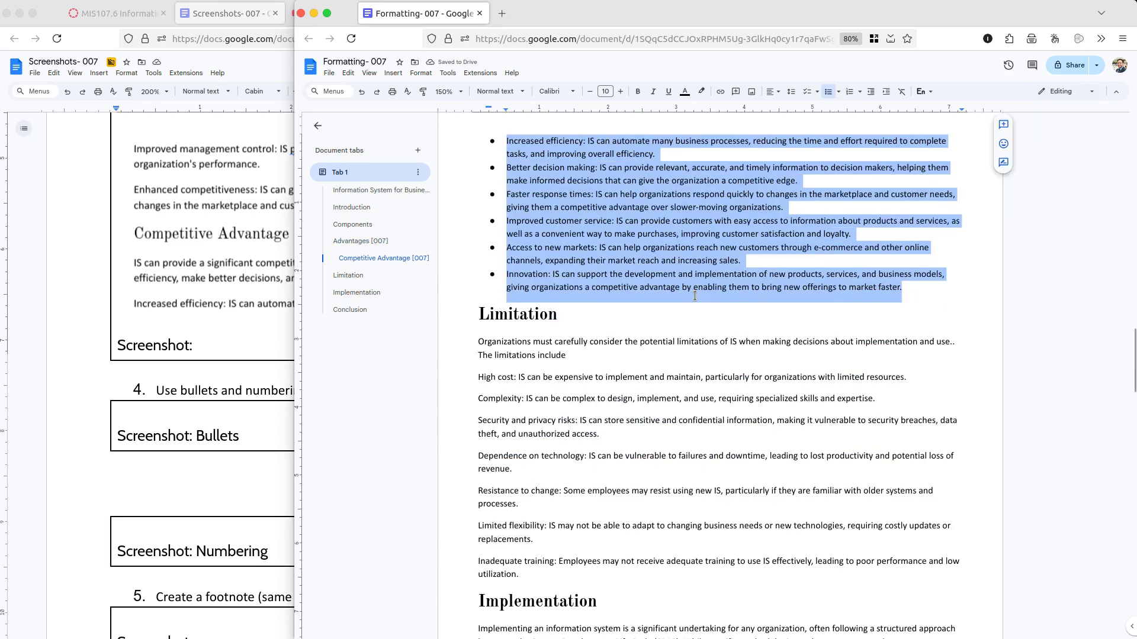
{"action": "scroll", "coordinate": [622, 314], "scroll_direction": "down", "scroll_amount": 1}
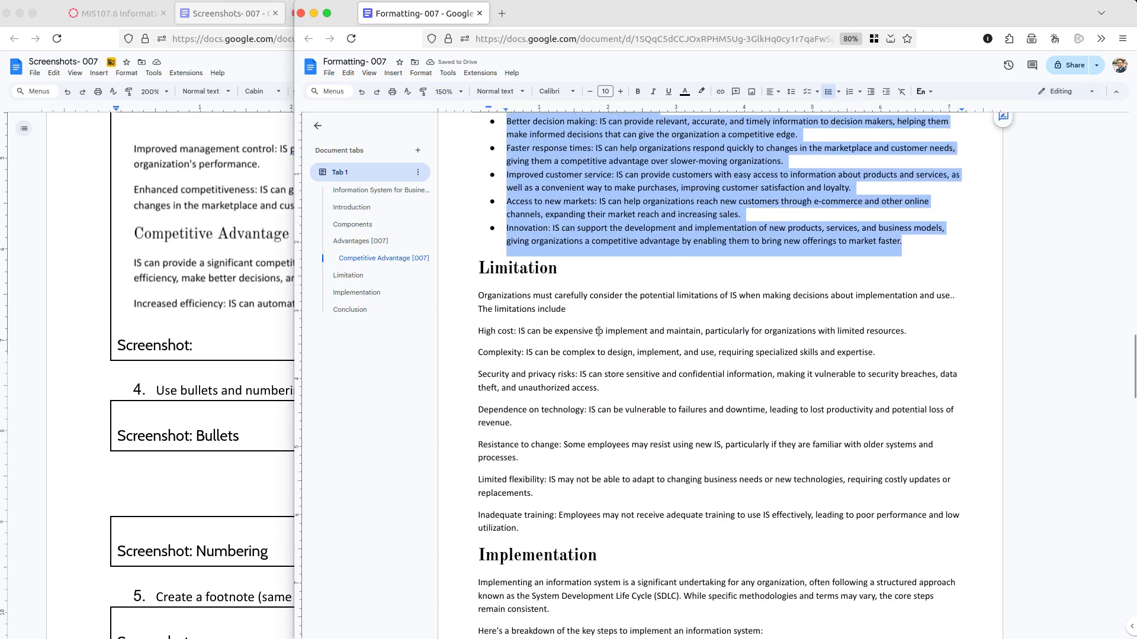
{"action": "left_click", "coordinate": [479, 333]}
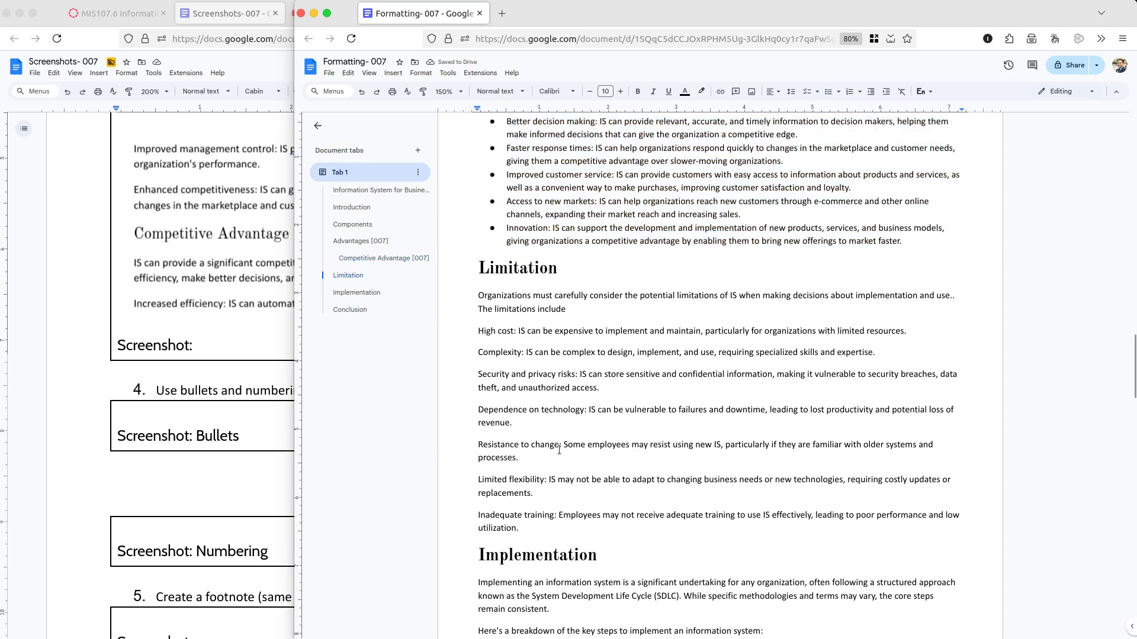
{"action": "left_click", "coordinate": [548, 529], "text": "shift"}
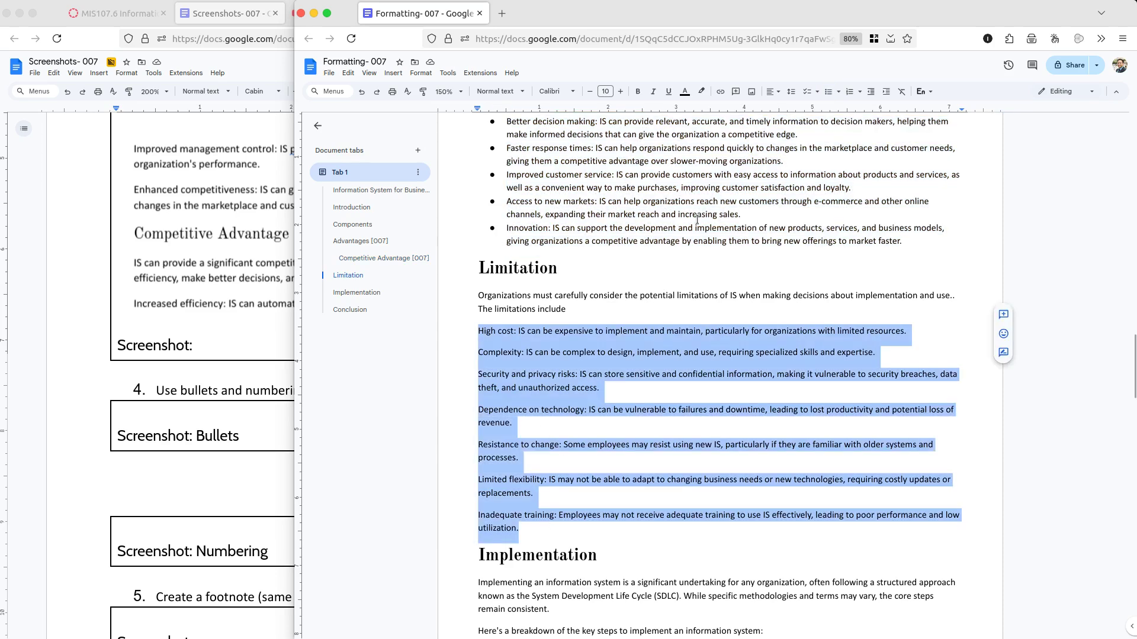
{"action": "left_click", "coordinate": [828, 92]}
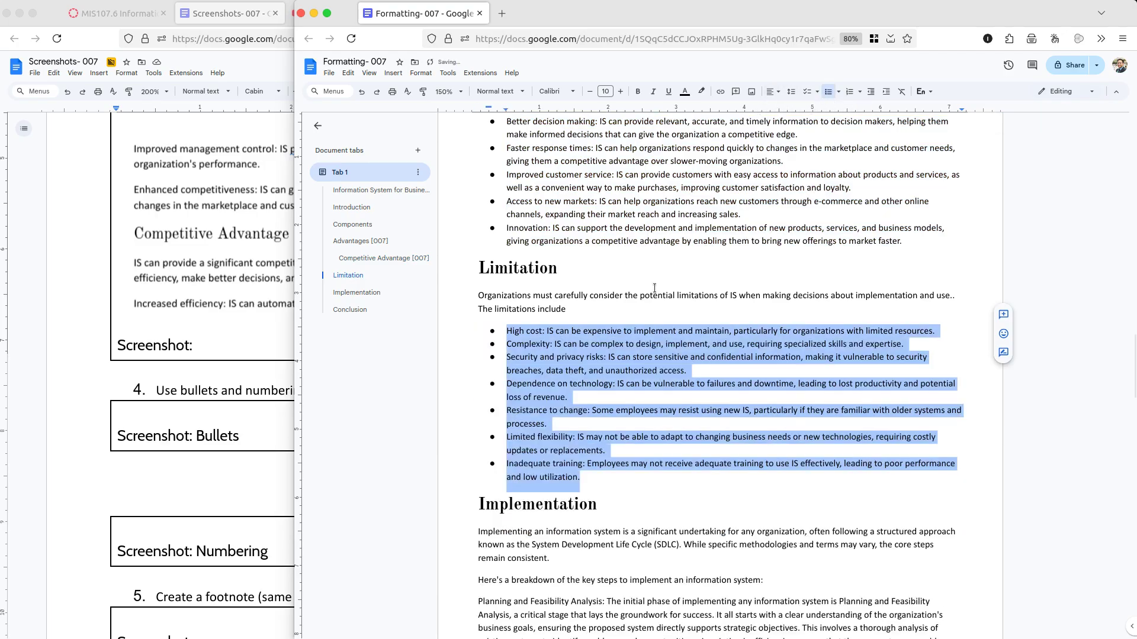
- Format the Implementation paragraphs from "Planning and Feasibility Analysis" through "Operations and Maintenance" as a numbered list
{"action": "scroll", "coordinate": [639, 314], "scroll_direction": "down", "scroll_amount": 3}
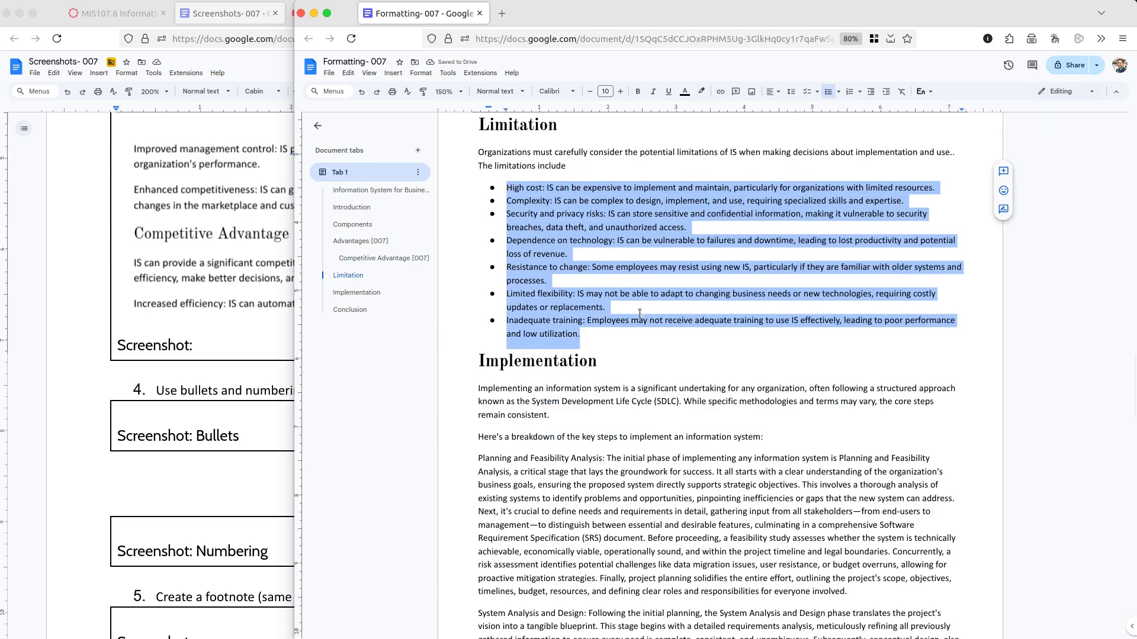
{"action": "scroll", "coordinate": [640, 314], "scroll_direction": "down", "scroll_amount": 1}
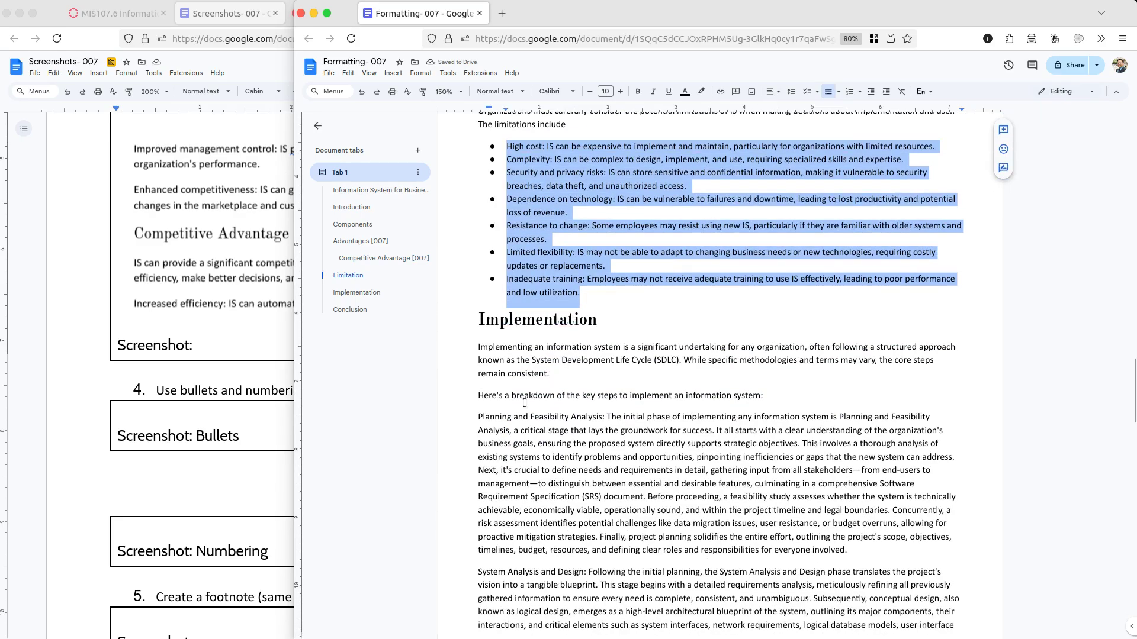
{"action": "left_click_drag", "start_coordinate": [473, 396], "coordinate": [732, 402]}
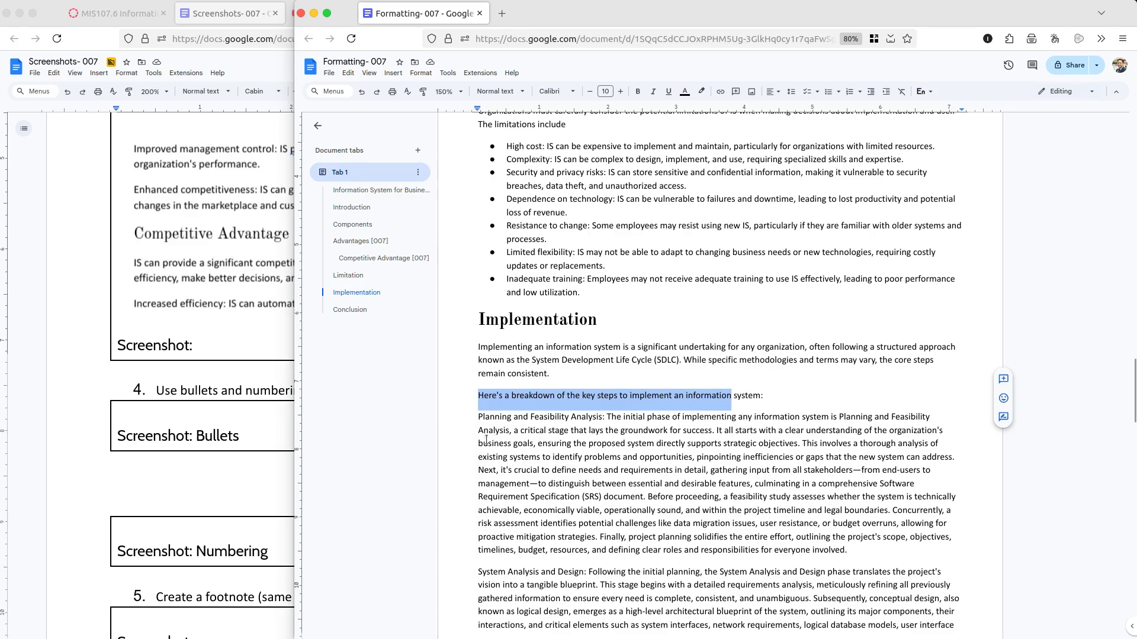
{"action": "left_click", "coordinate": [472, 418]}
{"action": "scroll", "coordinate": [568, 385], "scroll_direction": "down", "scroll_amount": 4}
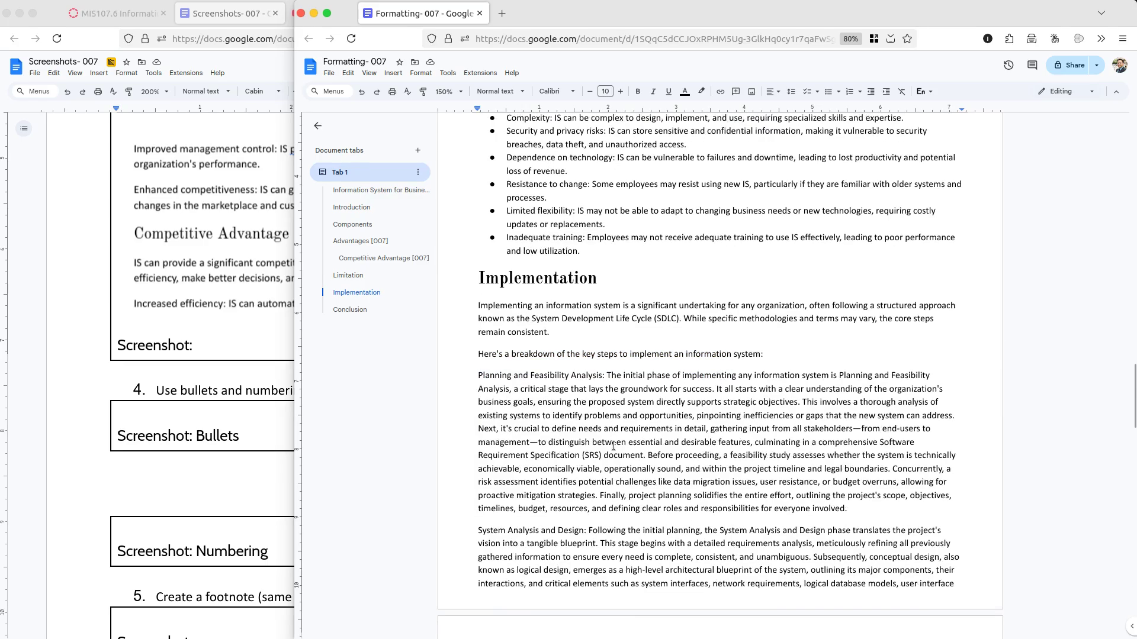
{"action": "scroll", "coordinate": [569, 384], "scroll_direction": "down", "scroll_amount": 2}
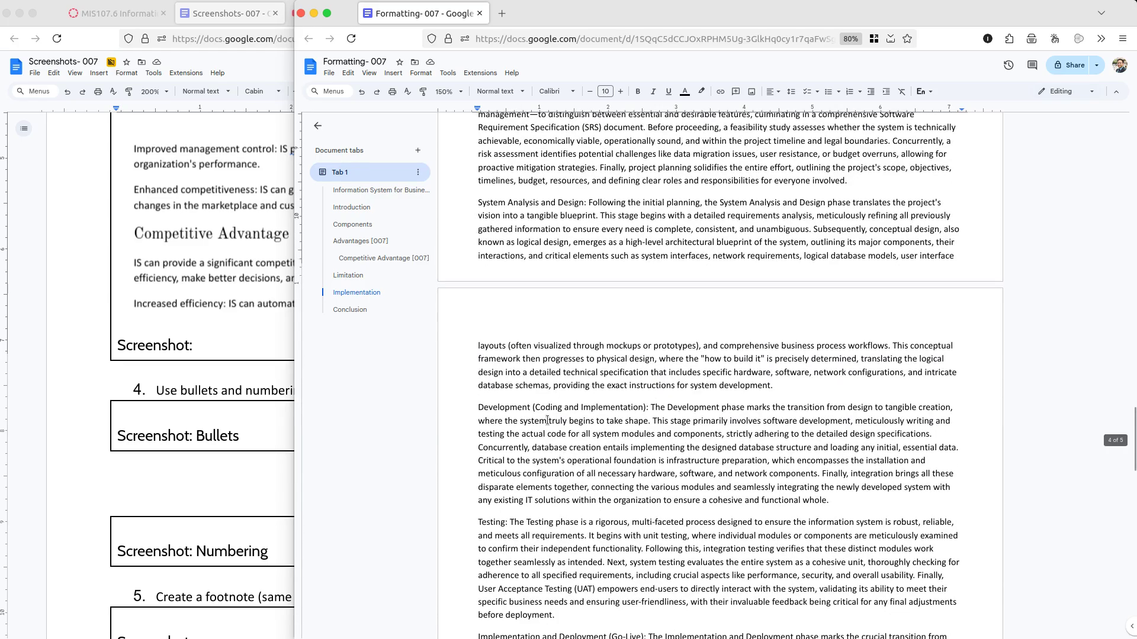
{"action": "scroll", "coordinate": [616, 565], "scroll_direction": "down", "scroll_amount": 1}
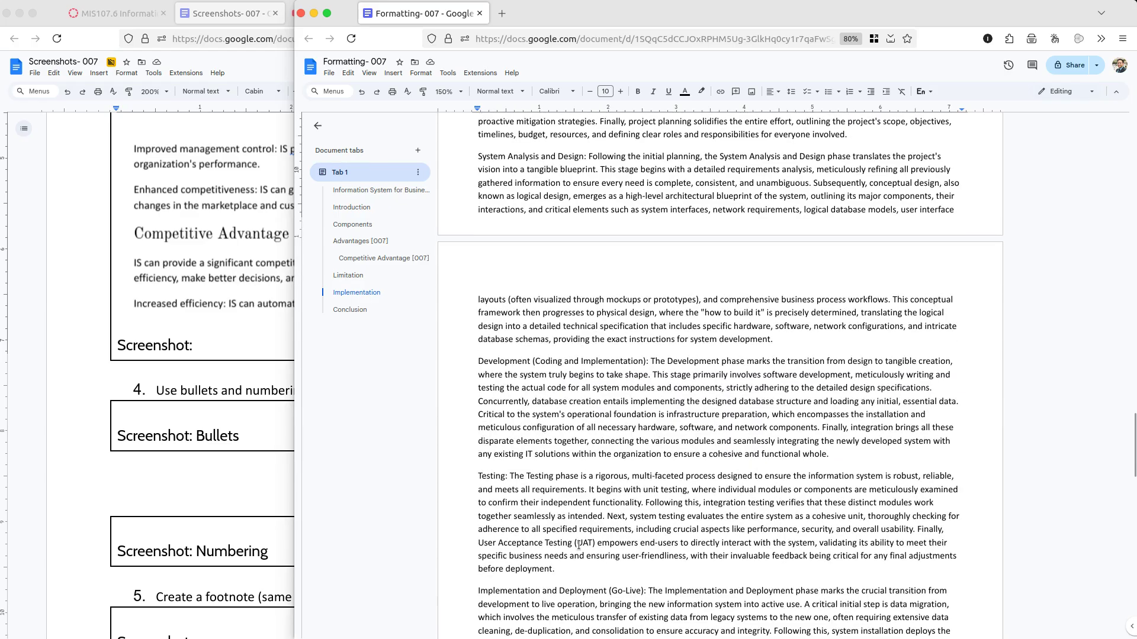
{"action": "scroll", "coordinate": [579, 545], "scroll_direction": "down", "scroll_amount": 2}
{"action": "scroll", "coordinate": [578, 545], "scroll_direction": "down", "scroll_amount": 4}
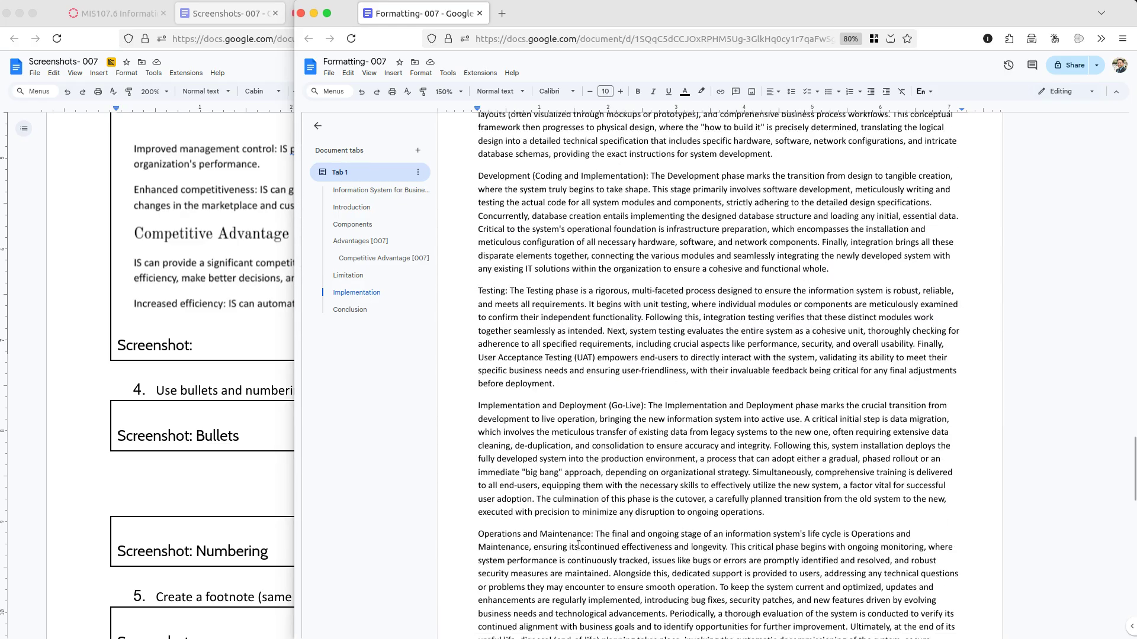
{"action": "left_click", "coordinate": [802, 517], "text": "shift"}
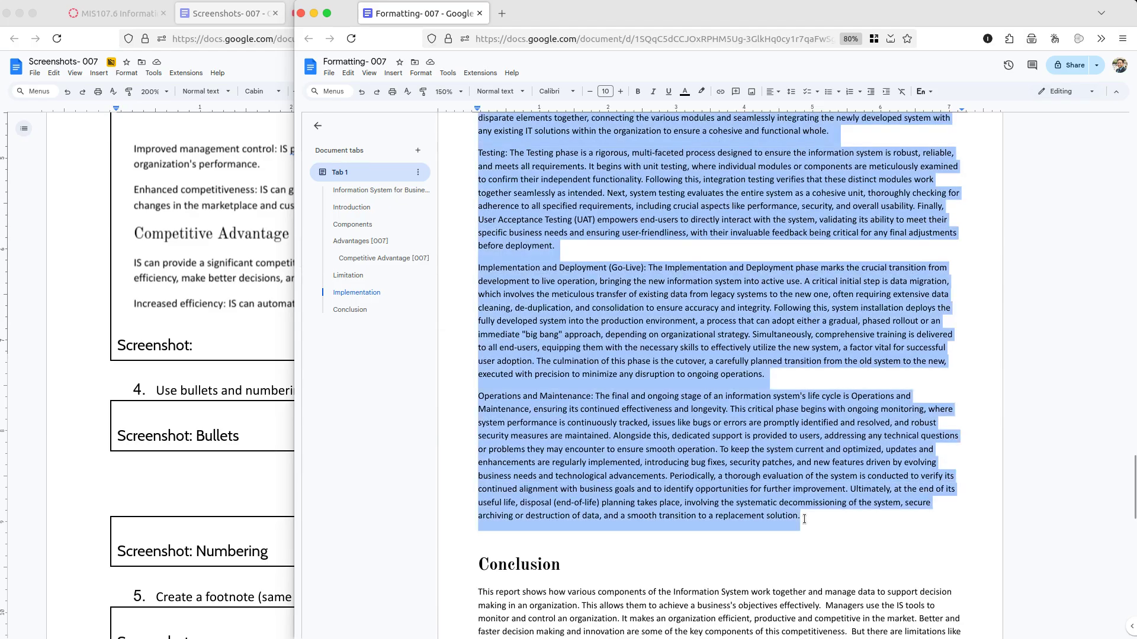
{"action": "left_click", "coordinate": [852, 92]}
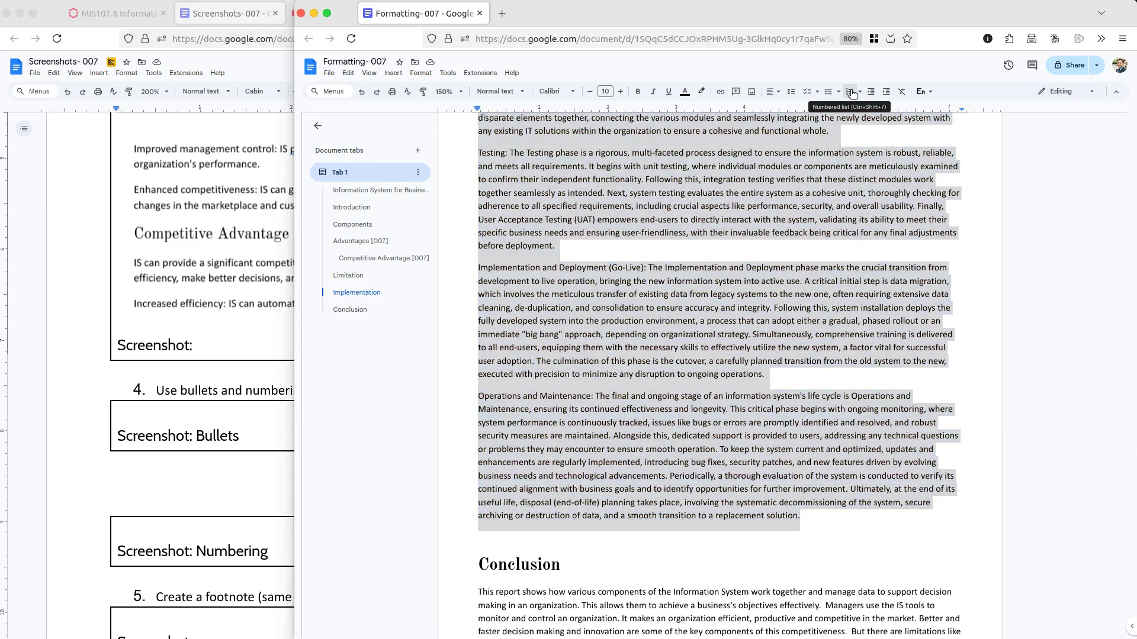
{"action": "left_click", "coordinate": [852, 93]}
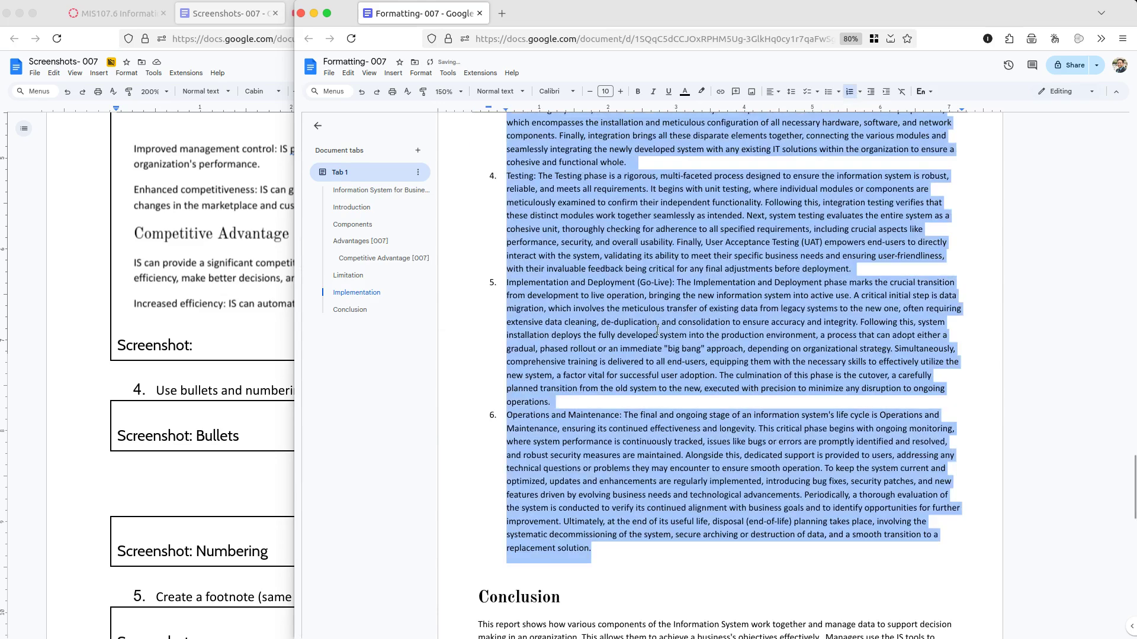
{"action": "left_click", "coordinate": [657, 330]}
{"action": "scroll", "coordinate": [657, 330], "scroll_direction": "up", "scroll_amount": 8}
{"action": "scroll", "coordinate": [658, 330], "scroll_direction": "up", "scroll_amount": 3}
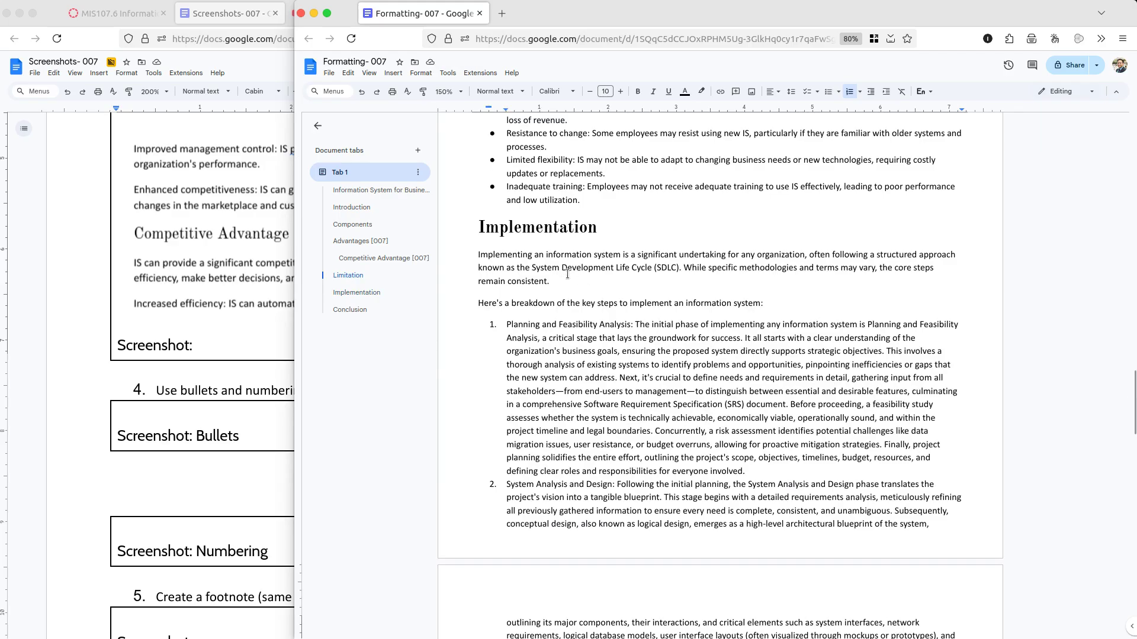
{"action": "scroll", "coordinate": [592, 290], "scroll_direction": "down", "scroll_amount": 15}
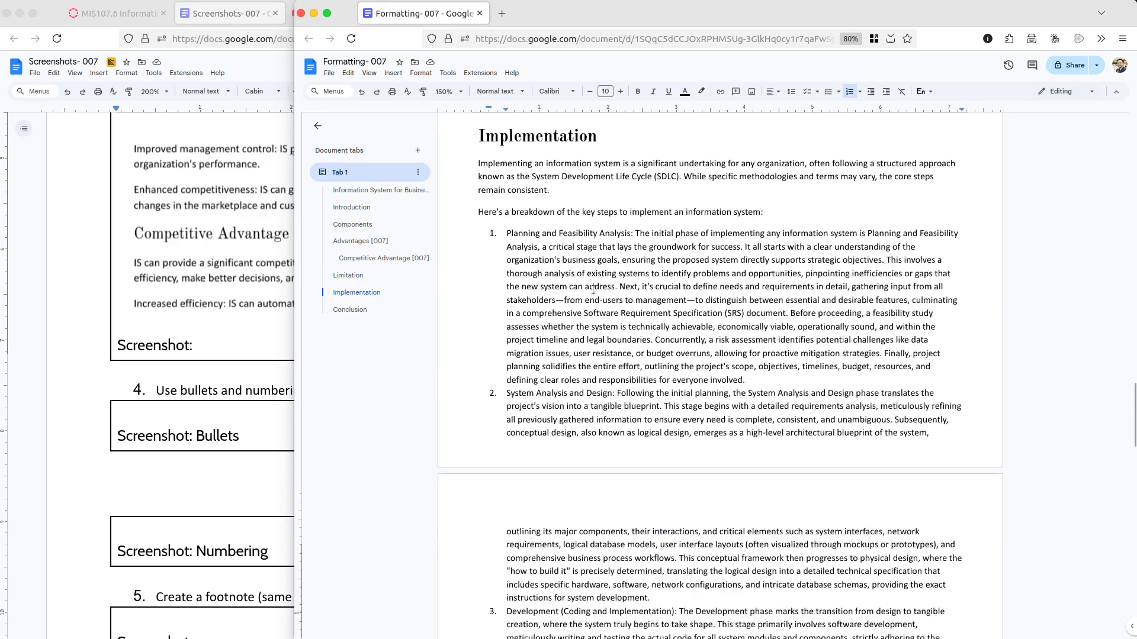
{"action": "scroll", "coordinate": [593, 290], "scroll_direction": "down", "scroll_amount": 3}
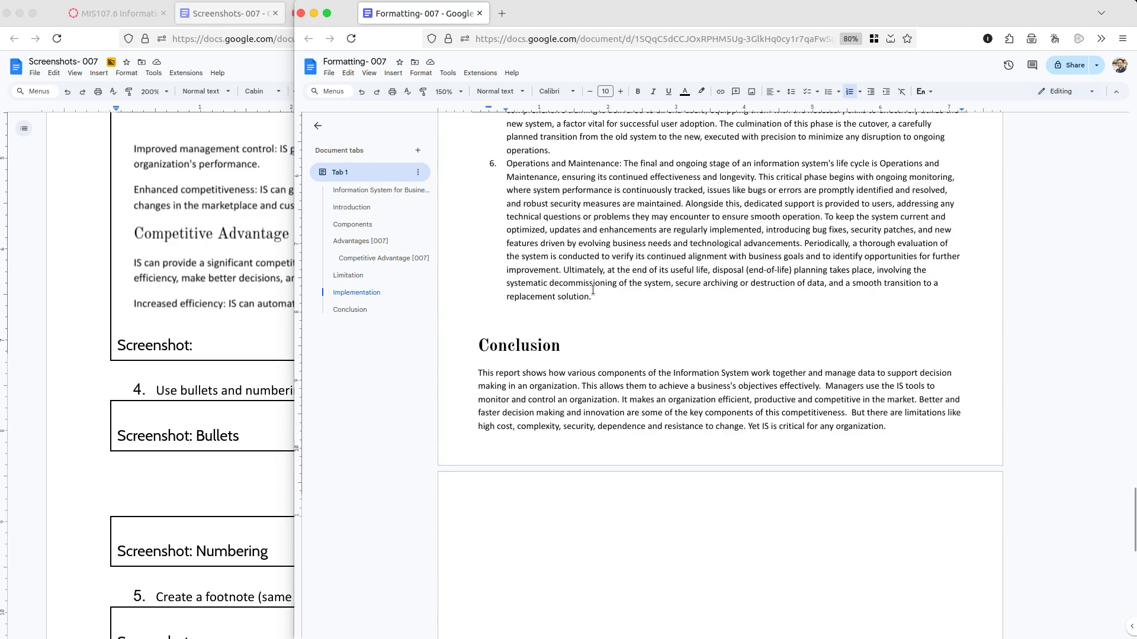
- Capture a screenshot of the Advantages [007] heading with its bulleted list in the Formatting- 007 report
{"action": "scroll", "coordinate": [538, 309], "scroll_direction": "up", "scroll_amount": 5}
{"action": "scroll", "coordinate": [537, 309], "scroll_direction": "up", "scroll_amount": 15}
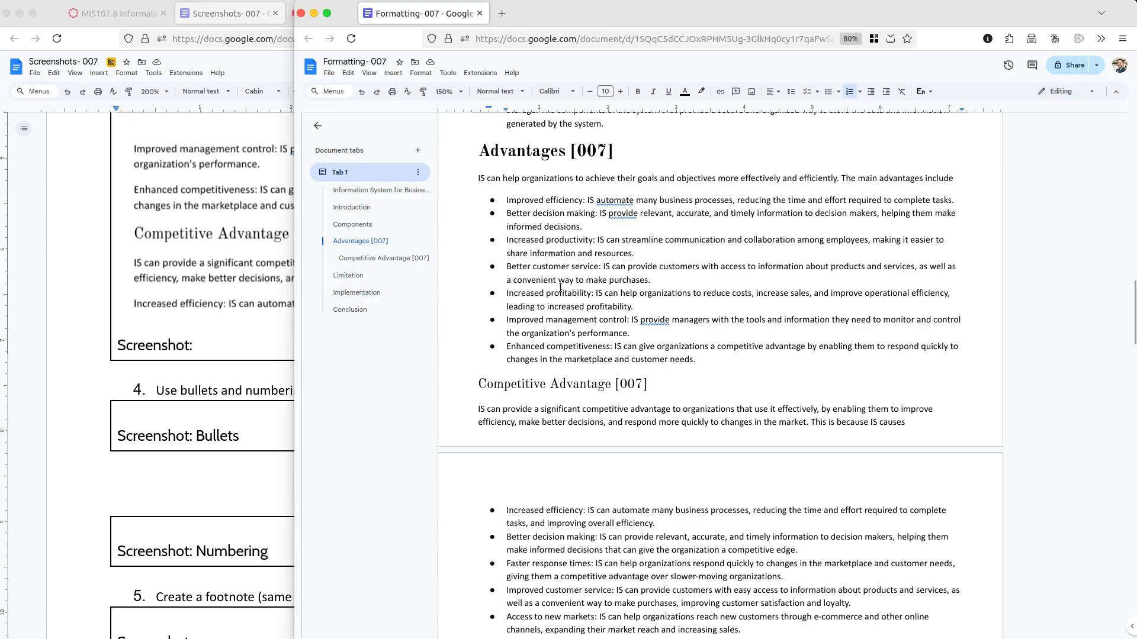
{"action": "left_click", "coordinate": [243, 391]}
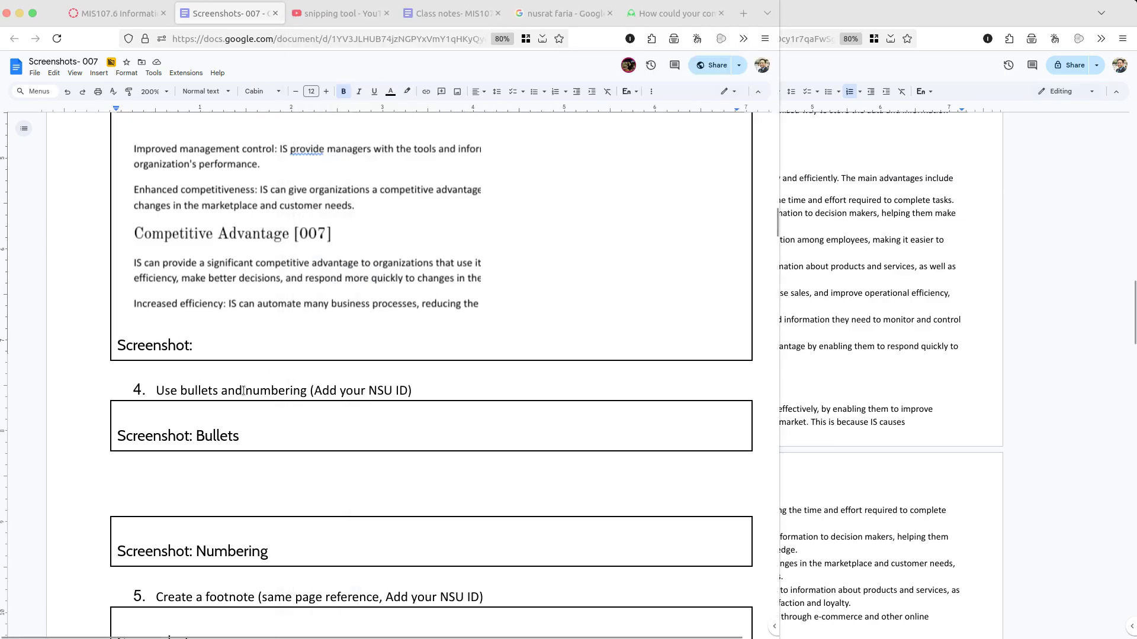
{"action": "left_click", "coordinate": [820, 329]}
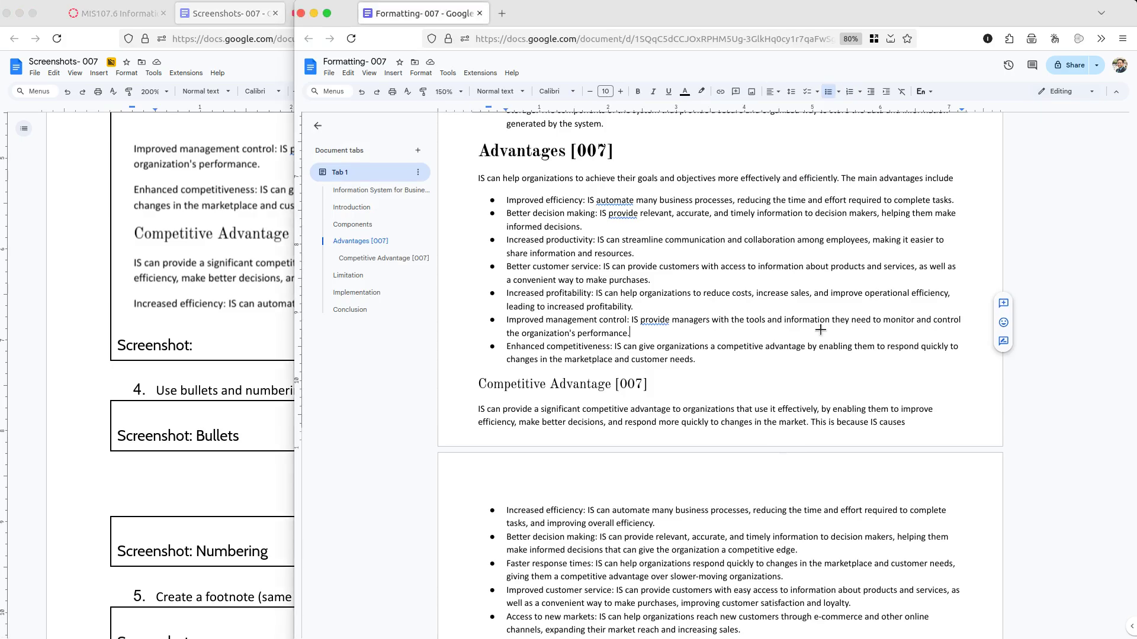
{"action": "left_click_drag", "start_coordinate": [467, 141], "coordinate": [699, 373]}
- Append [007] to the Implementation heading and capture a screenshot of that heading with the start of its numbered list
{"action": "scroll", "coordinate": [698, 374], "scroll_direction": "down", "scroll_amount": 8}
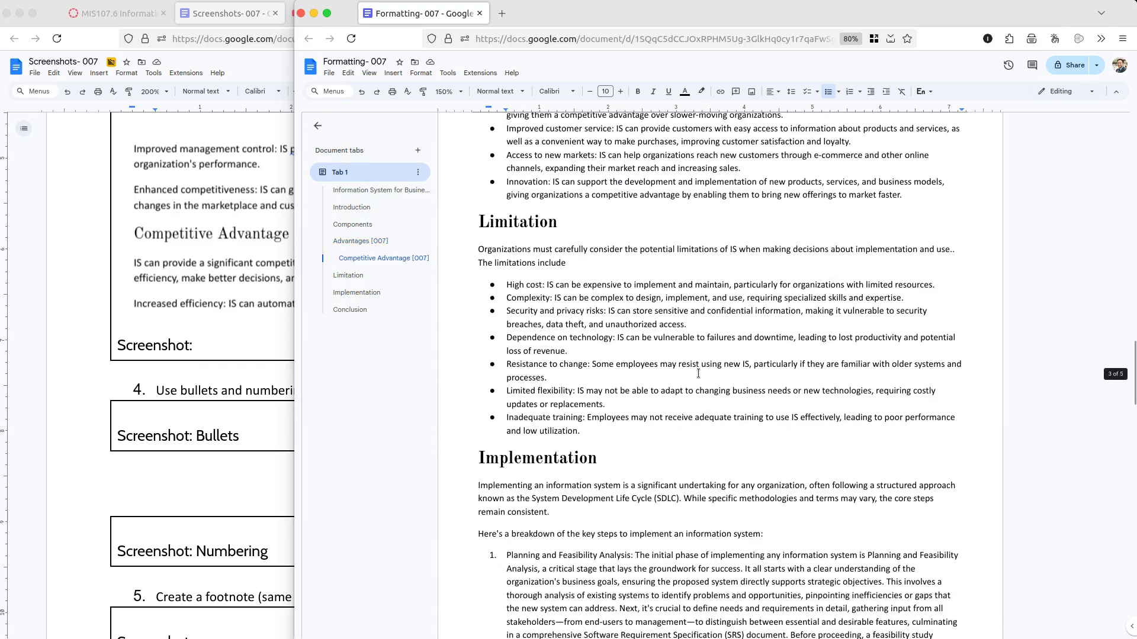
{"action": "scroll", "coordinate": [698, 374], "scroll_direction": "down", "scroll_amount": 3}
{"action": "double_click", "coordinate": [626, 366]}
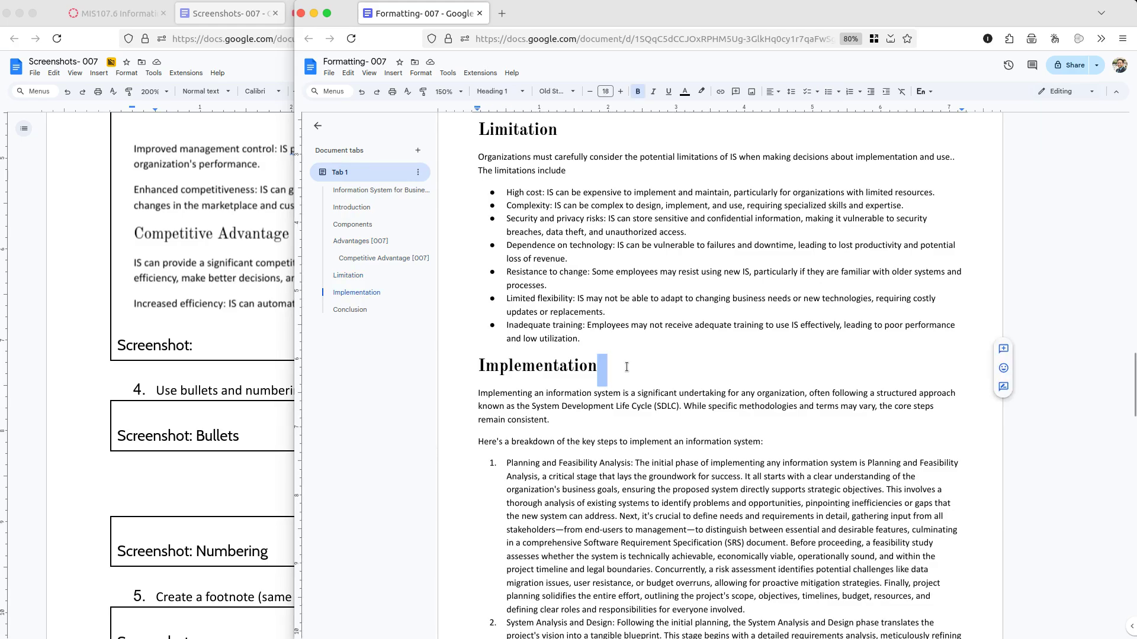
{"action": "type", "text": "[]"}
{"action": "key", "text": "Left"}
{"action": "type", "text": "007"}
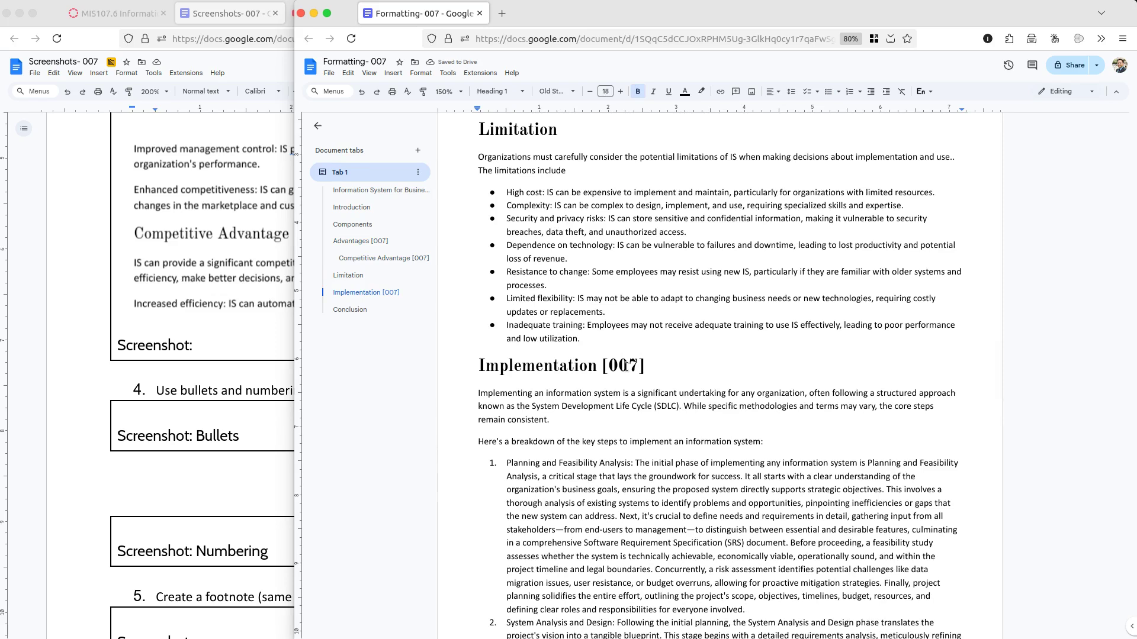
{"action": "left_click_drag", "start_coordinate": [471, 364], "coordinate": [682, 638]}
{"action": "left_click", "coordinate": [205, 407]}
{"action": "left_click", "coordinate": [190, 418]}
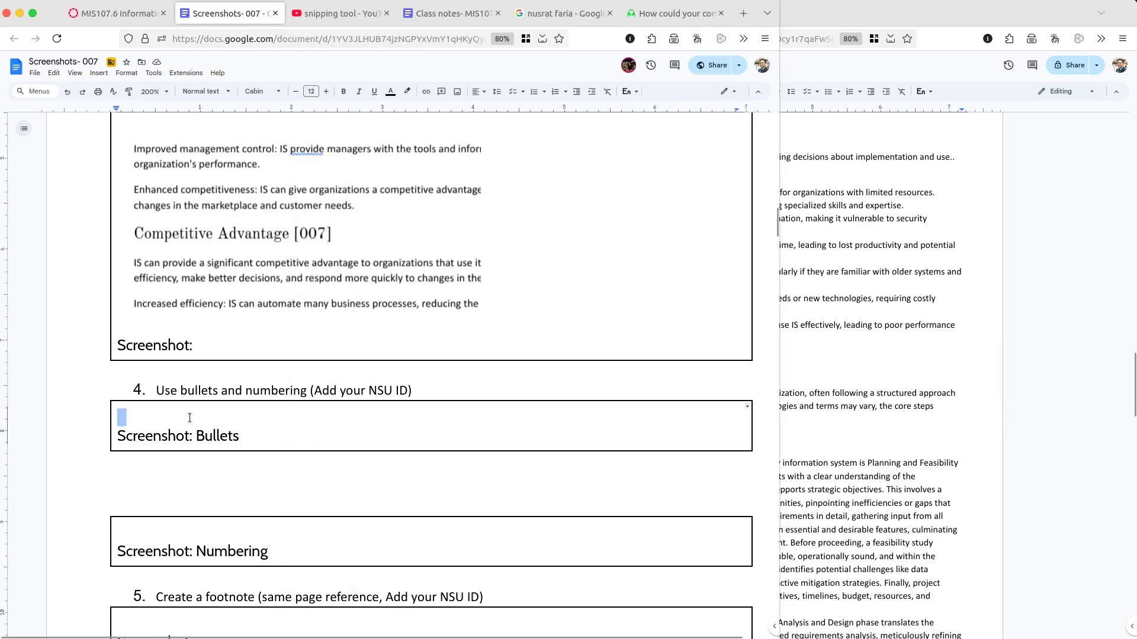
{"action": "left_click", "coordinate": [98, 73]}
{"action": "mouse_move", "coordinate": [105, 89]}
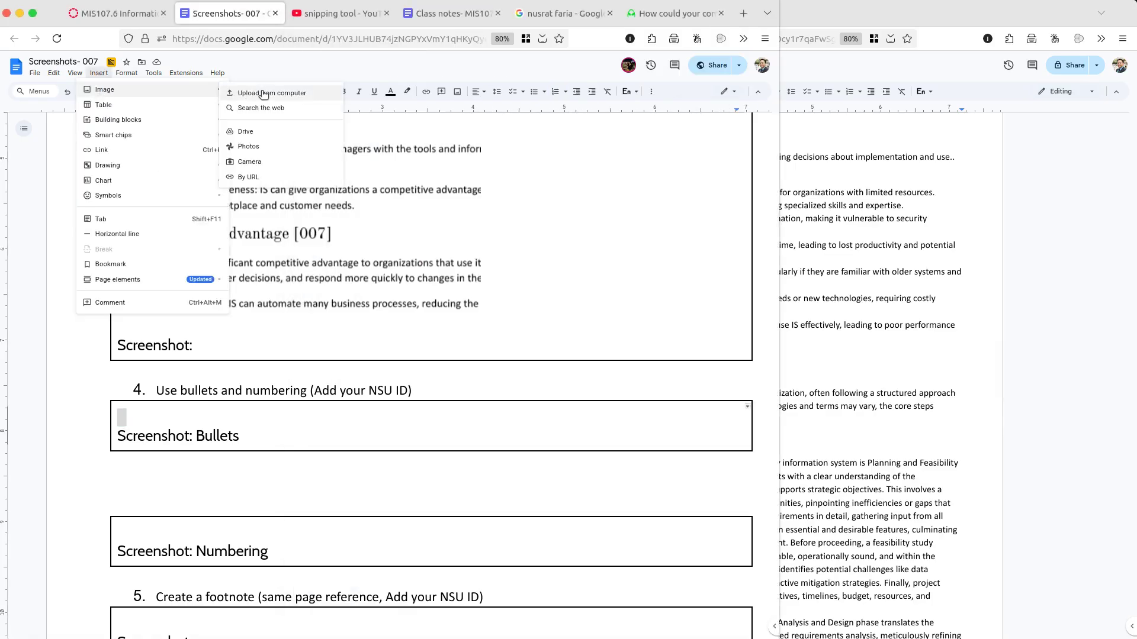
{"action": "left_click", "coordinate": [263, 94]}
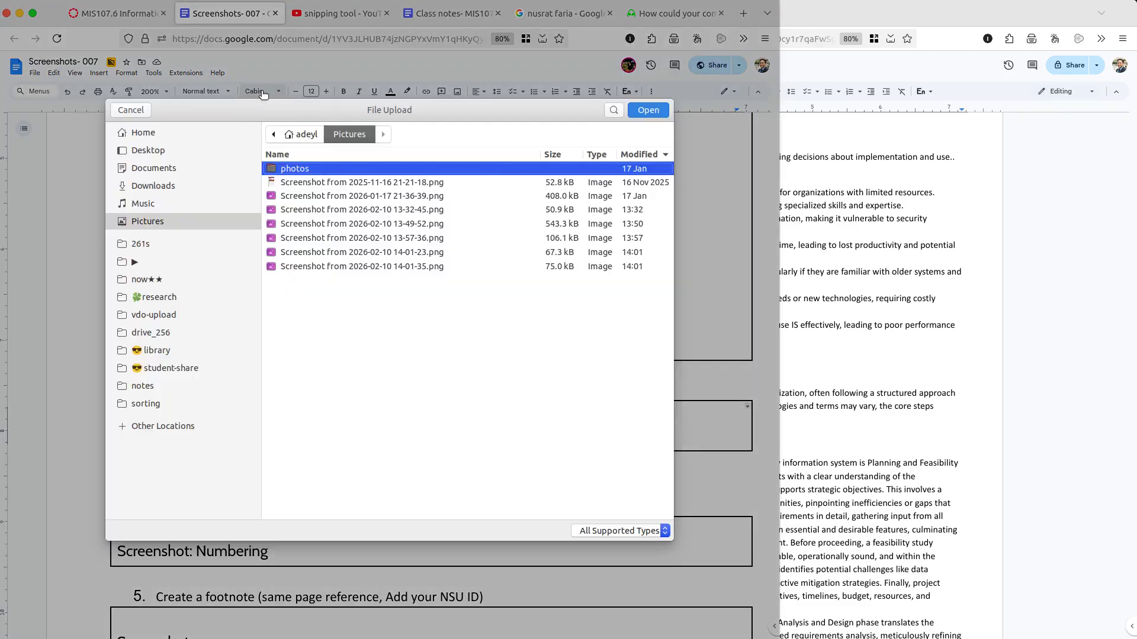
{"action": "double_click", "coordinate": [409, 254]}
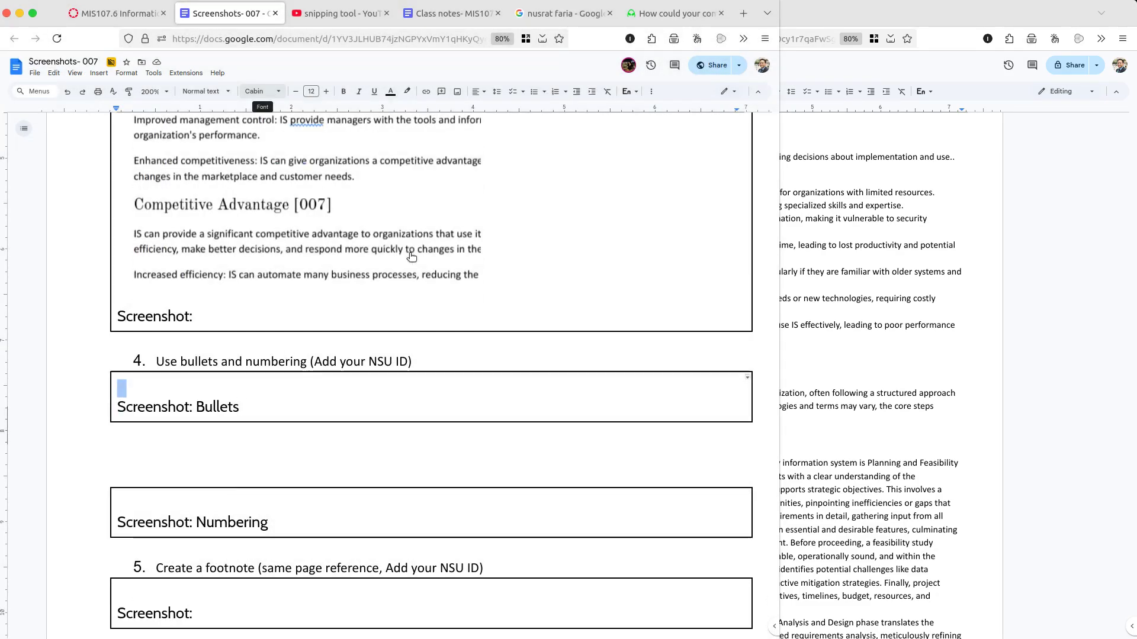
{"action": "scroll", "coordinate": [410, 256], "scroll_direction": "down", "scroll_amount": 3}
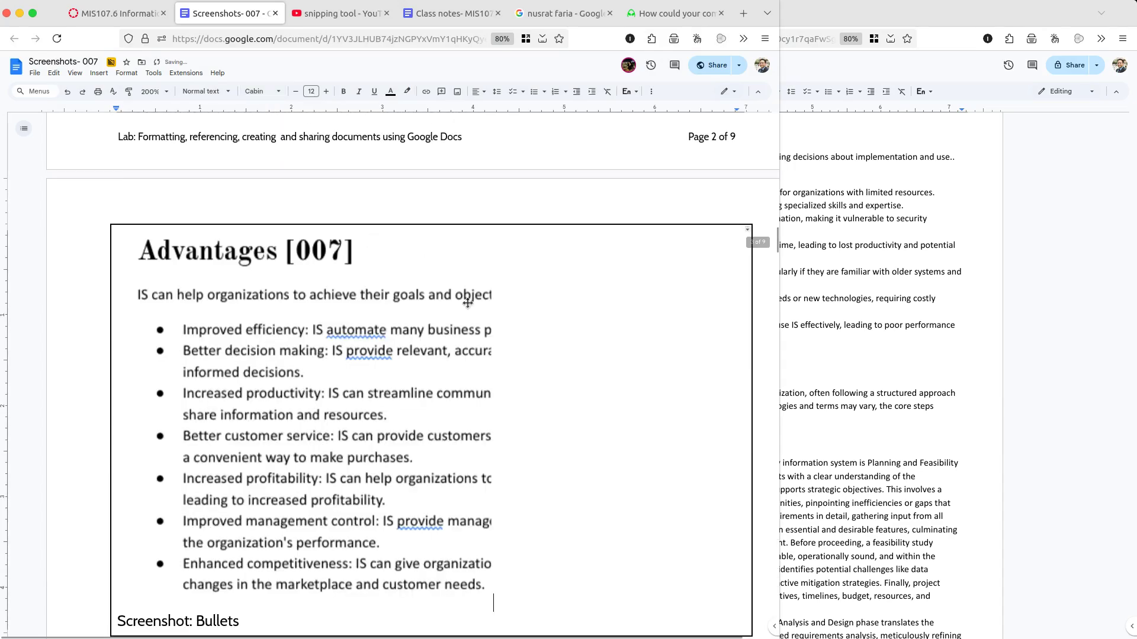
{"action": "key", "text": "Return"}
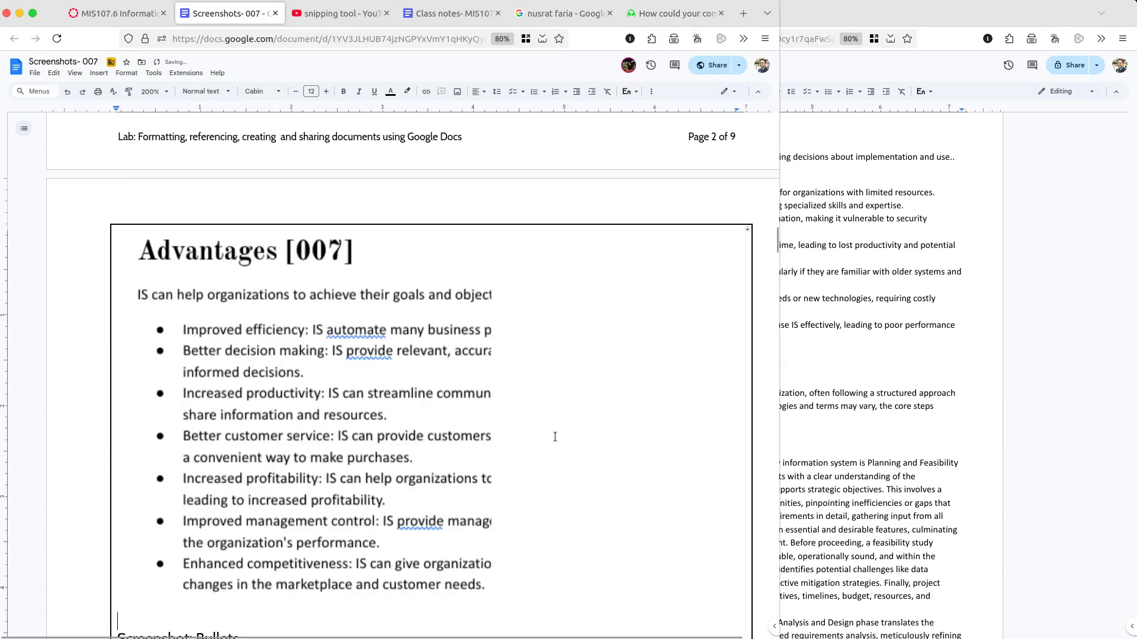
{"action": "scroll", "coordinate": [555, 437], "scroll_direction": "down", "scroll_amount": 3}
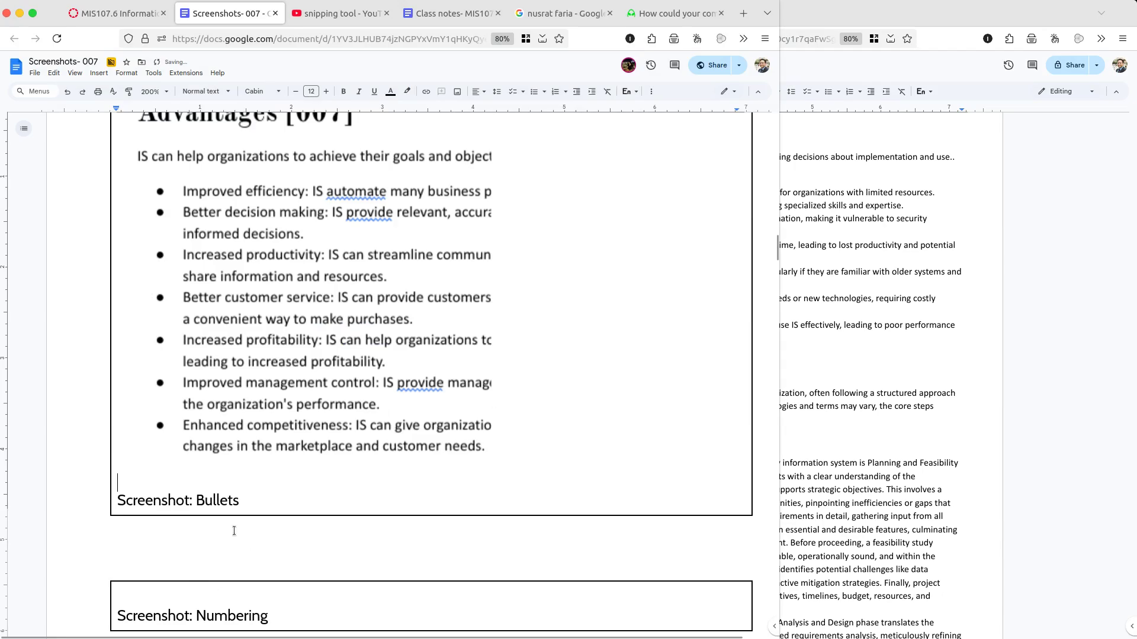
{"action": "left_click", "coordinate": [247, 501]}
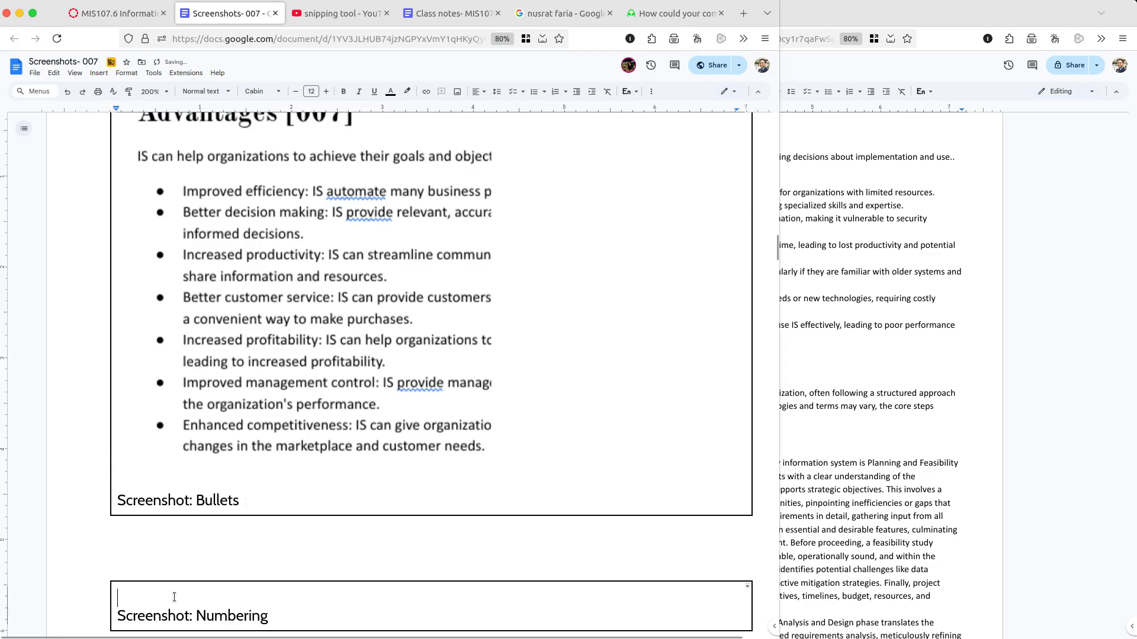
{"action": "left_click", "coordinate": [108, 75]}
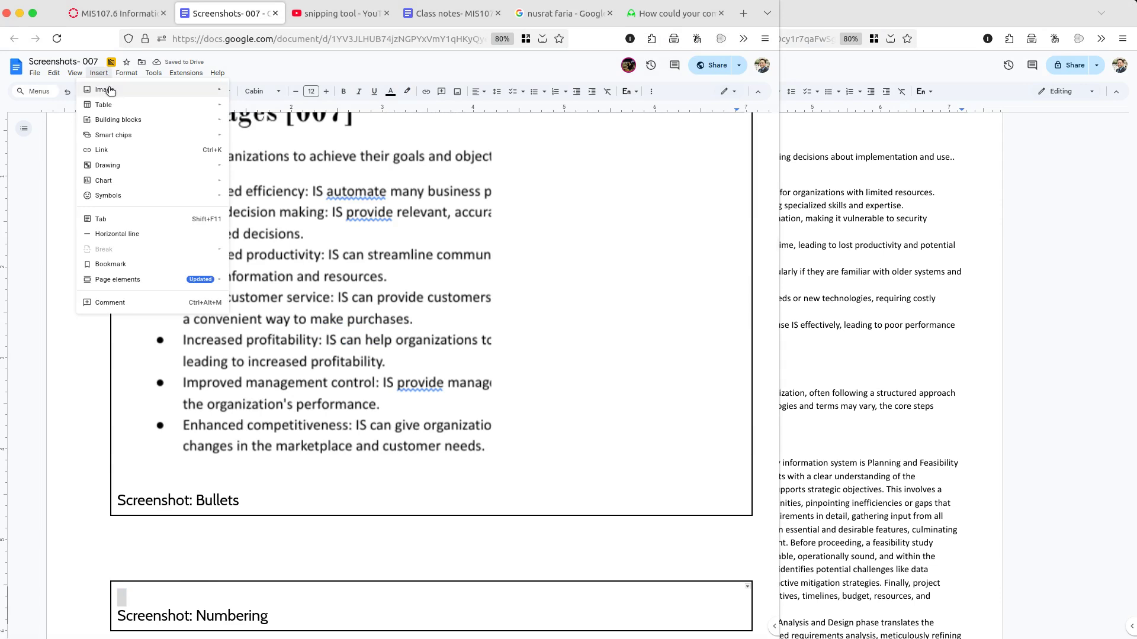
{"action": "mouse_move", "coordinate": [195, 92]}
{"action": "left_click", "coordinate": [294, 98]}
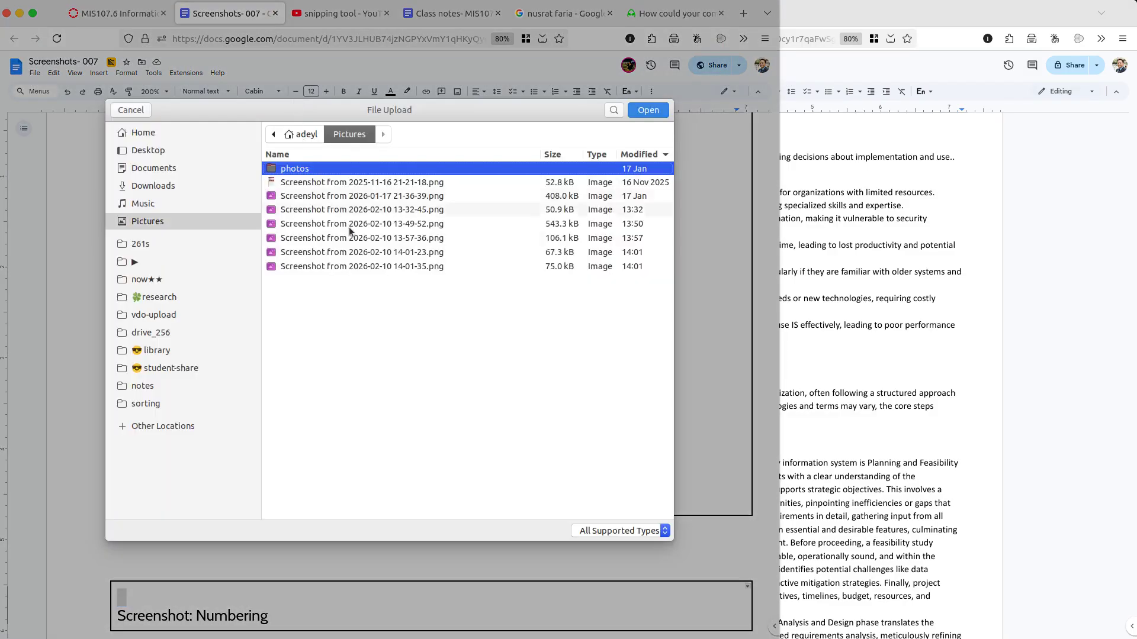
{"action": "left_click", "coordinate": [361, 265]}
{"action": "double_click", "coordinate": [361, 265]}
{"action": "scroll", "coordinate": [361, 262], "scroll_direction": "down", "scroll_amount": 4}
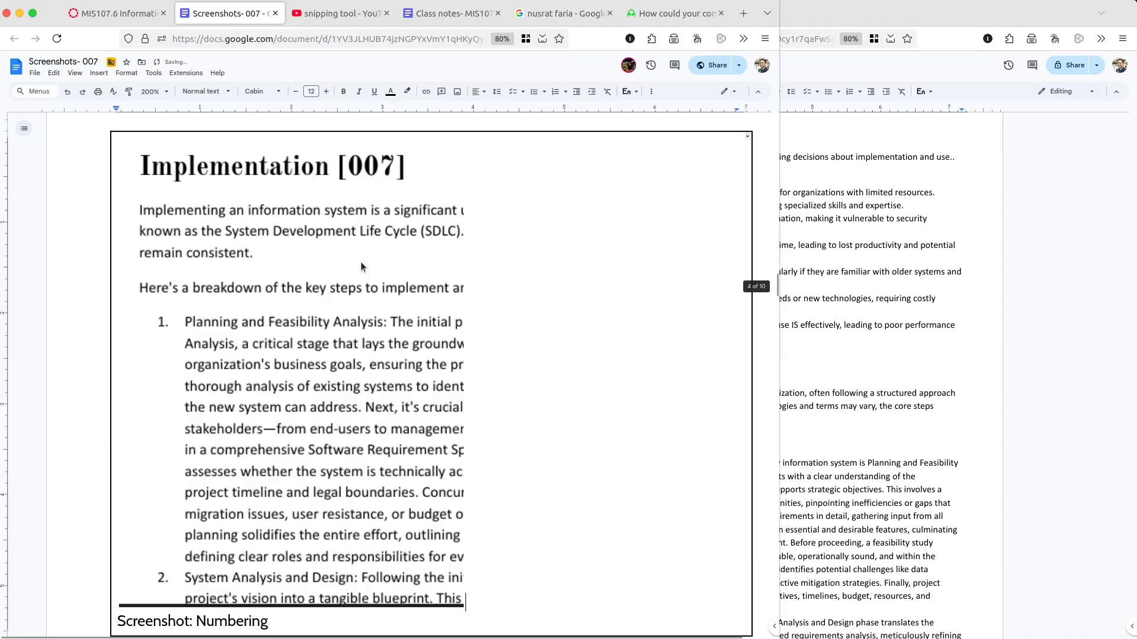
- In Screenshots- 007, go to task 5 on creating a footnote and place the cursor above its Screenshot caption
{"action": "scroll", "coordinate": [360, 262], "scroll_direction": "down", "scroll_amount": 3}
{"action": "scroll", "coordinate": [360, 262], "scroll_direction": "down", "scroll_amount": 3}
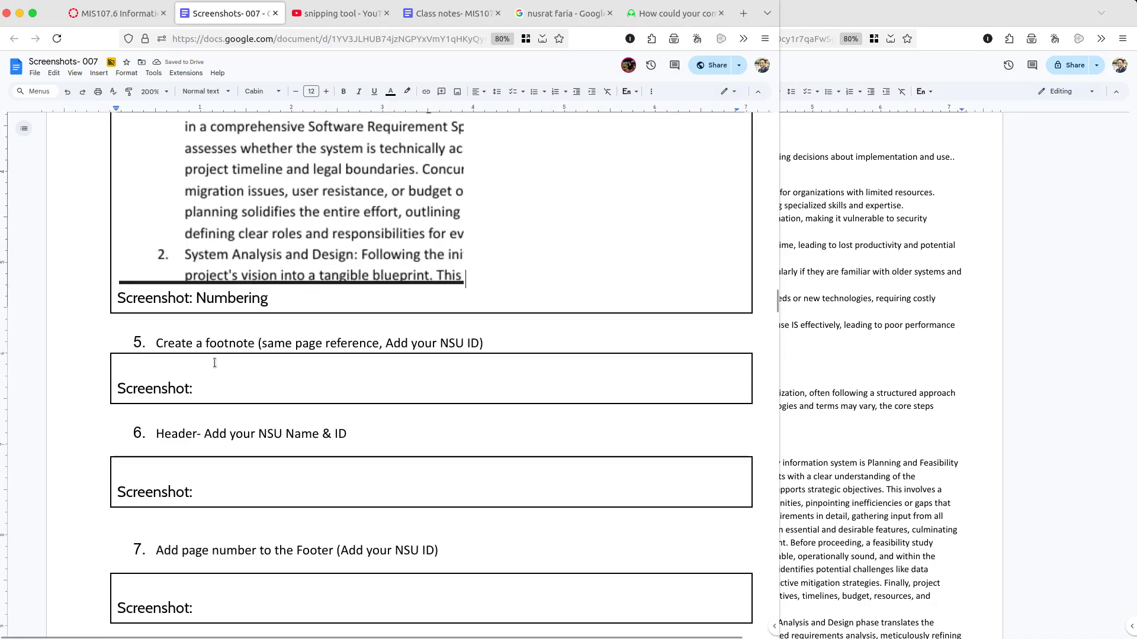
{"action": "left_click", "coordinate": [191, 368]}
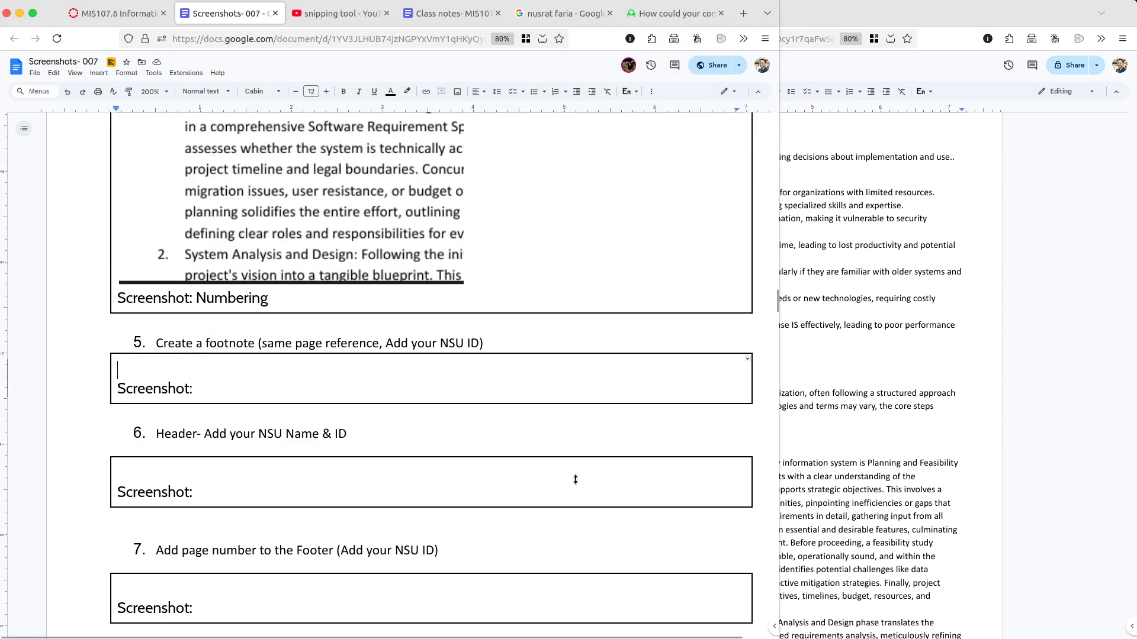
- Switch to Formatting- 007 and insert a footnote after "utilization" in the last bullet of the Limitation section
{"action": "left_click", "coordinate": [819, 400]}
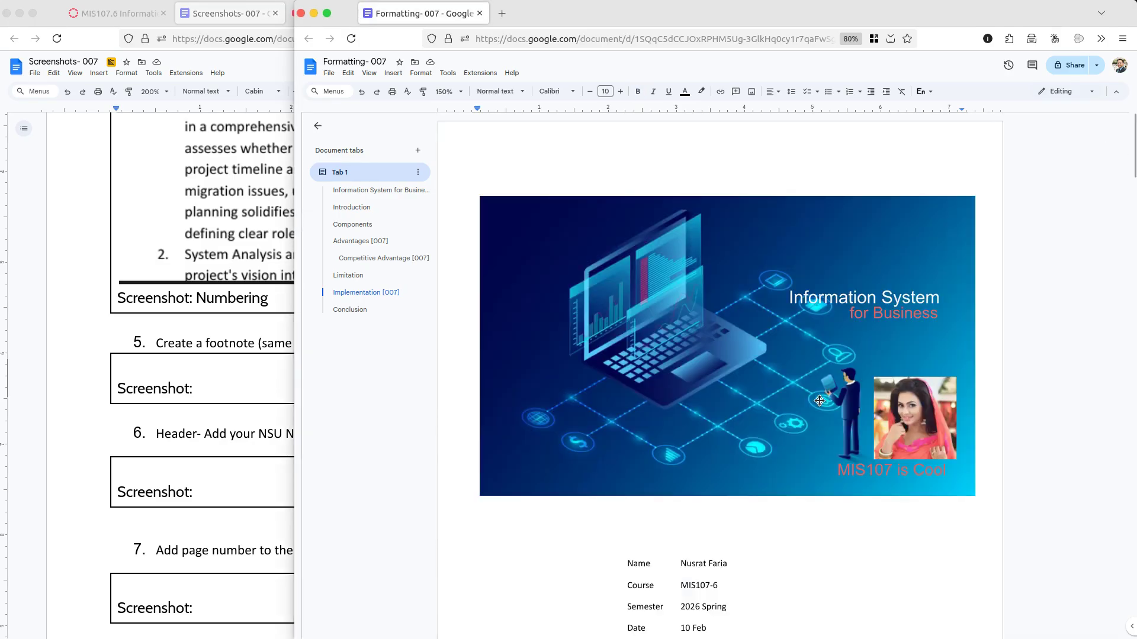
{"action": "scroll", "coordinate": [819, 400], "scroll_direction": "down", "scroll_amount": 10}
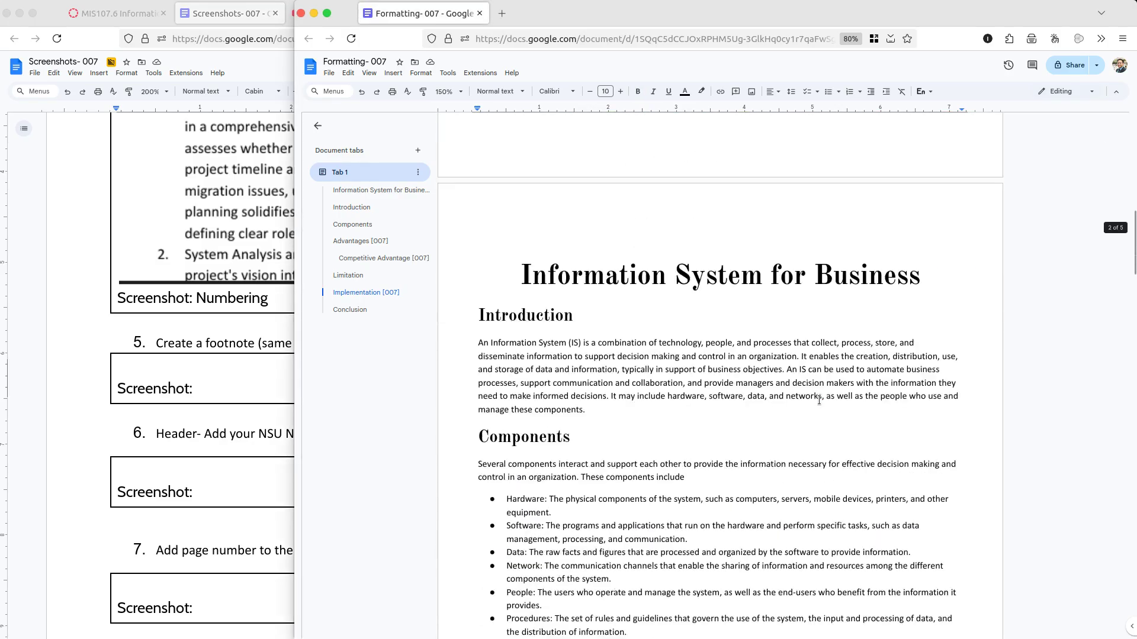
{"action": "scroll", "coordinate": [819, 400], "scroll_direction": "down", "scroll_amount": 8}
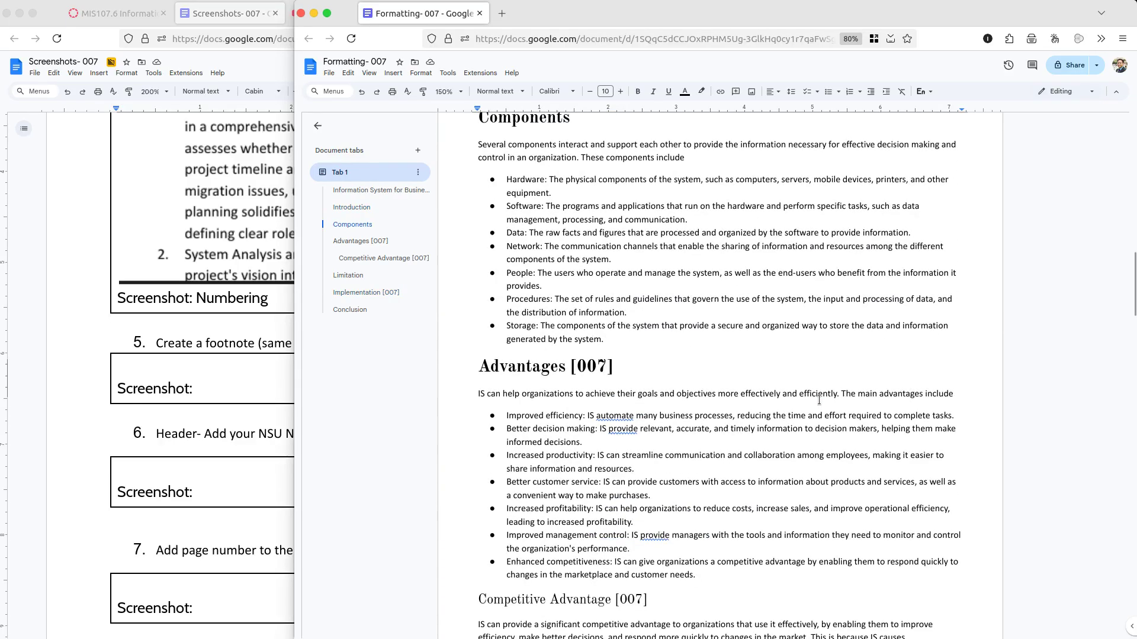
{"action": "scroll", "coordinate": [819, 401], "scroll_direction": "down", "scroll_amount": 6}
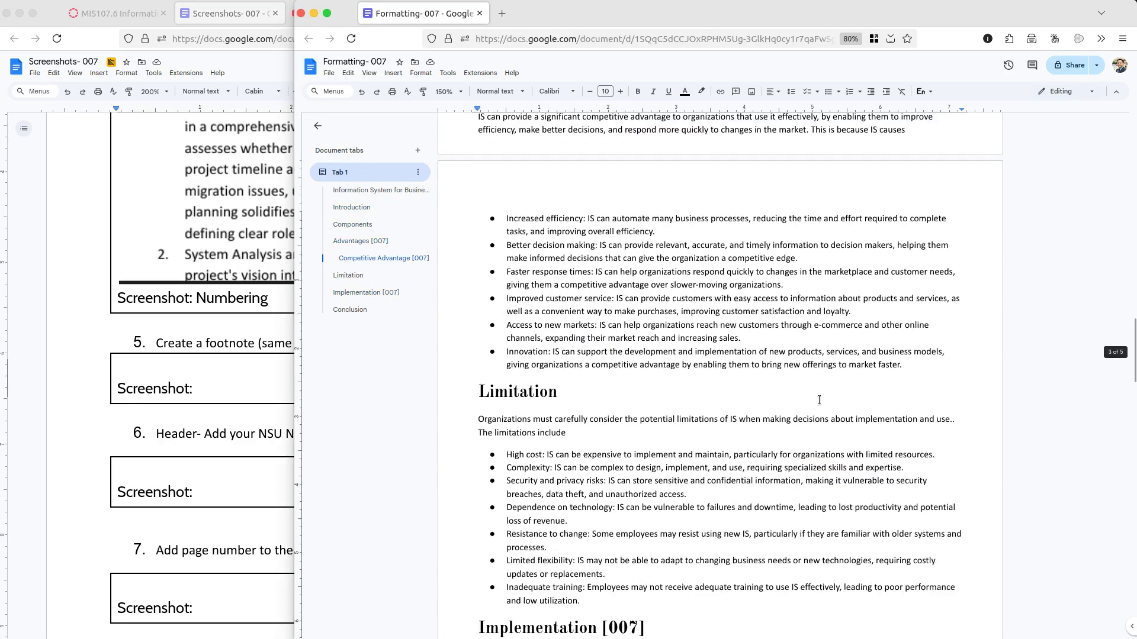
{"action": "scroll", "coordinate": [819, 401], "scroll_direction": "down", "scroll_amount": 1}
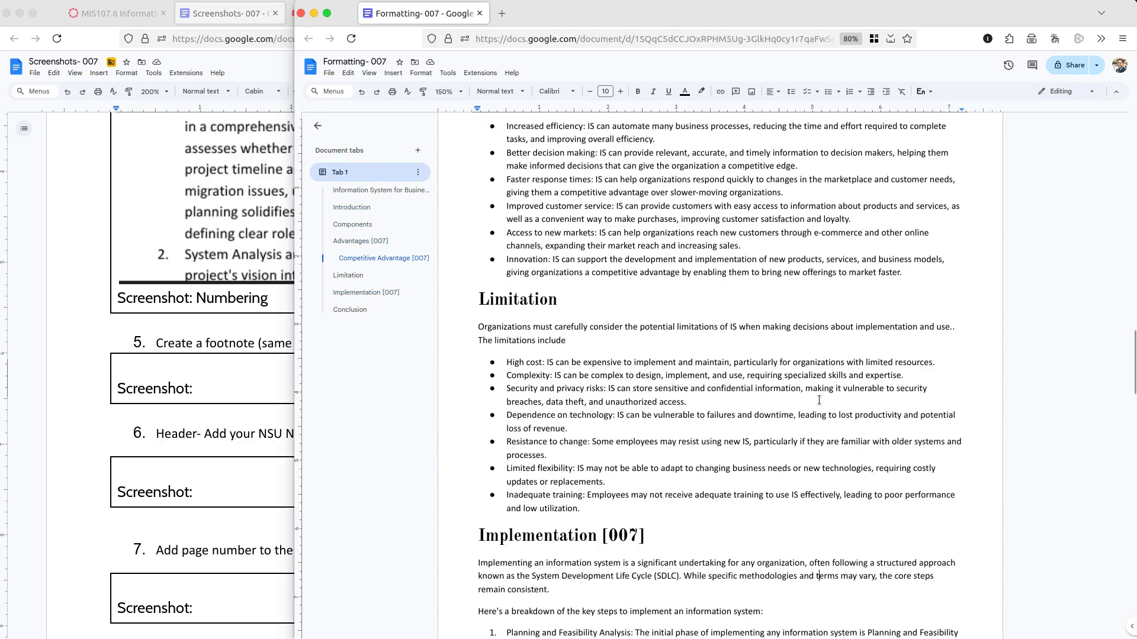
{"action": "left_click", "coordinate": [579, 509]}
{"action": "key", "text": "Up"}
{"action": "scroll", "coordinate": [594, 457], "scroll_direction": "down", "scroll_amount": 3}
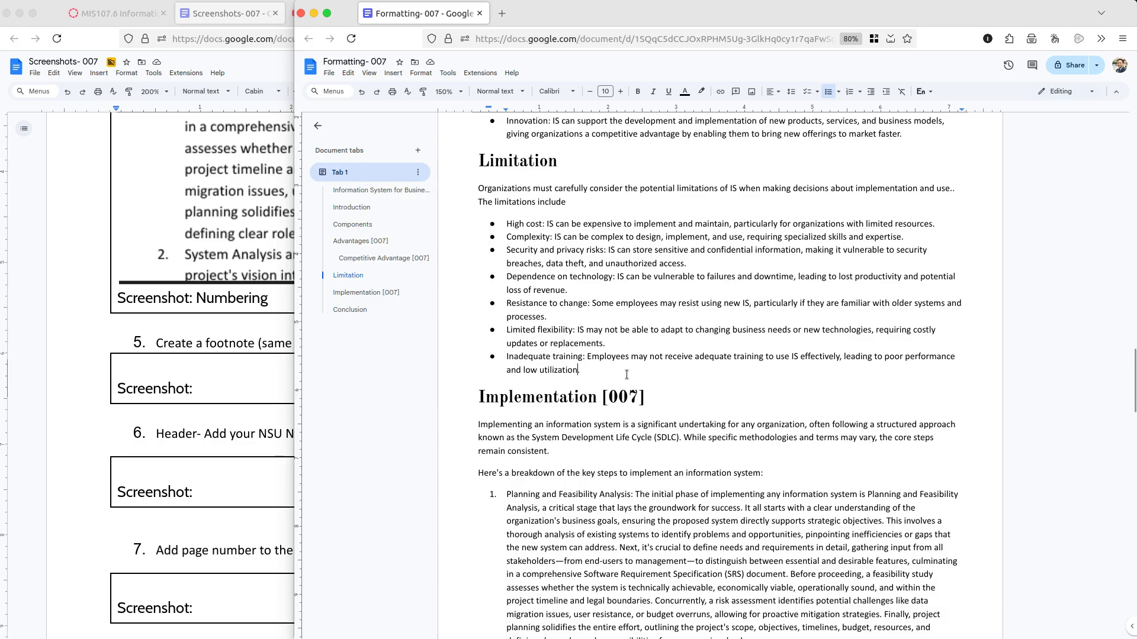
{"action": "scroll", "coordinate": [585, 359], "scroll_direction": "down", "scroll_amount": 6}
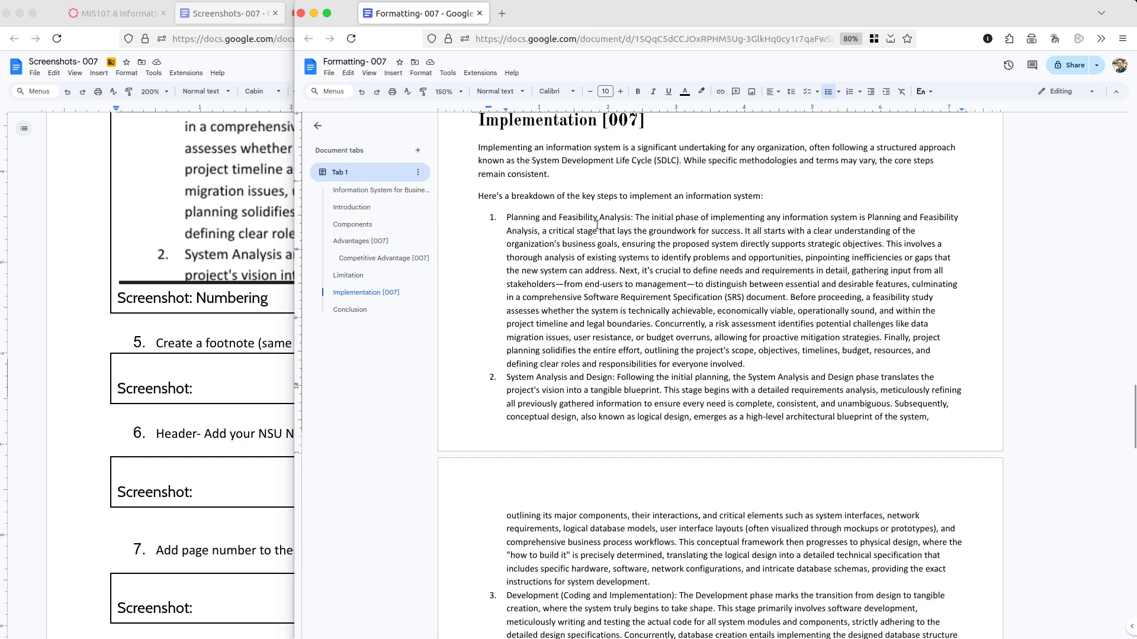
{"action": "scroll", "coordinate": [624, 183], "scroll_direction": "up", "scroll_amount": 2}
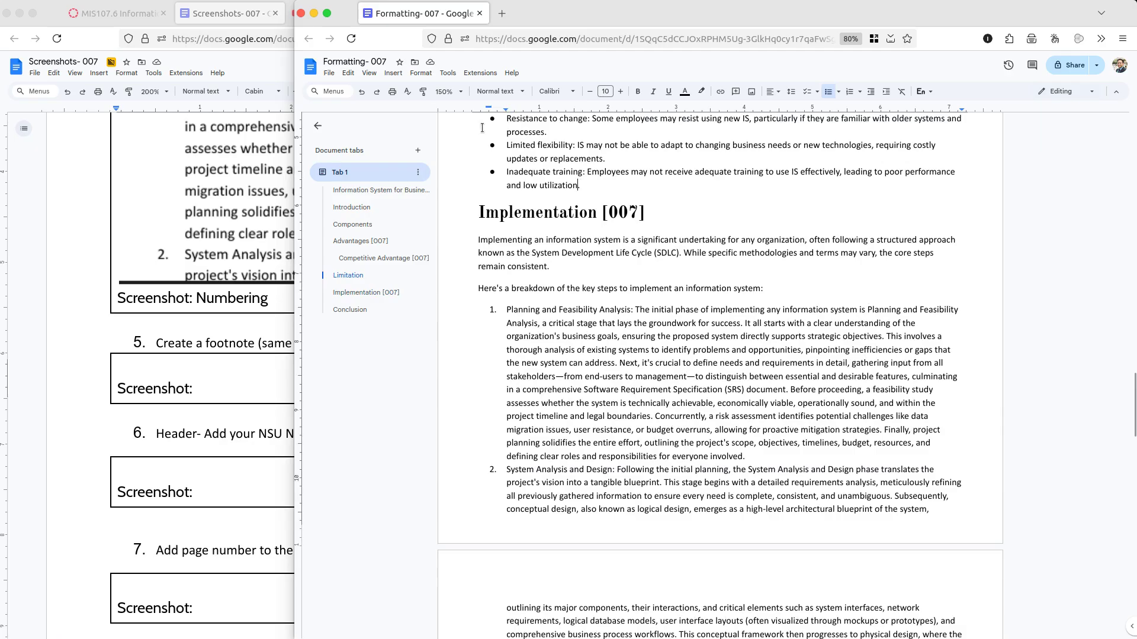
{"action": "left_click", "coordinate": [398, 75]}
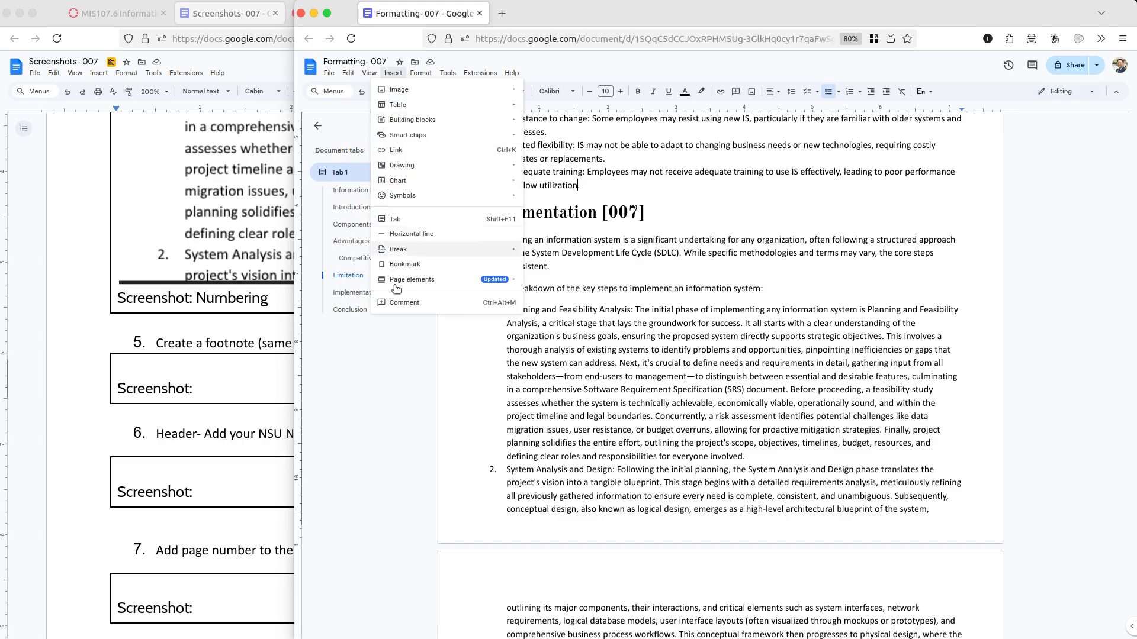
{"action": "mouse_move", "coordinate": [407, 289]}
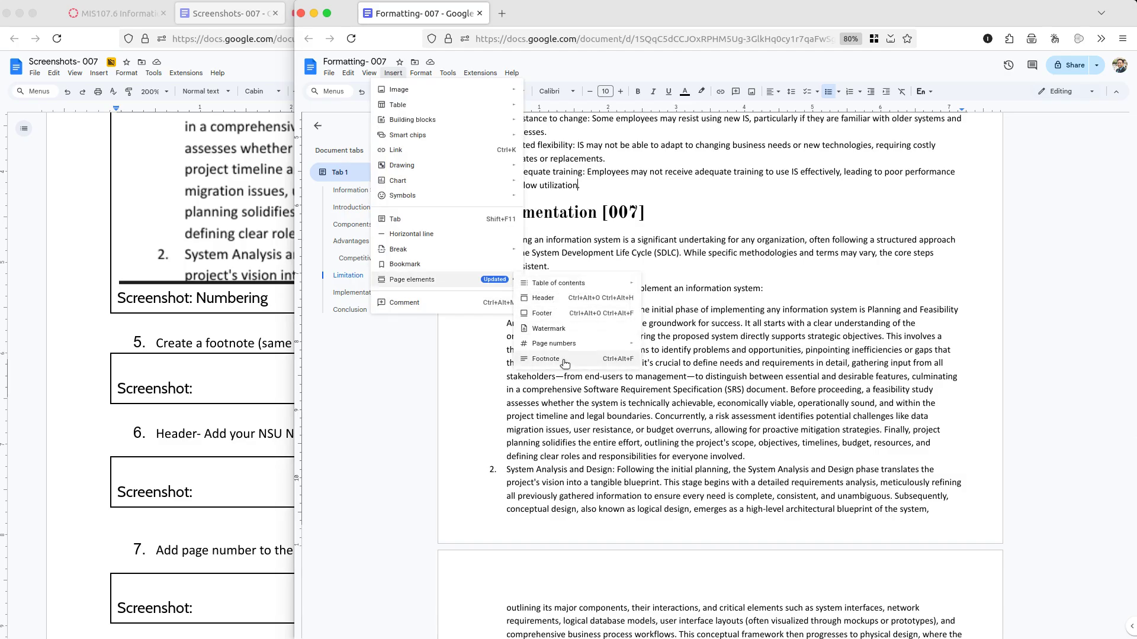
{"action": "left_click", "coordinate": [565, 363]}
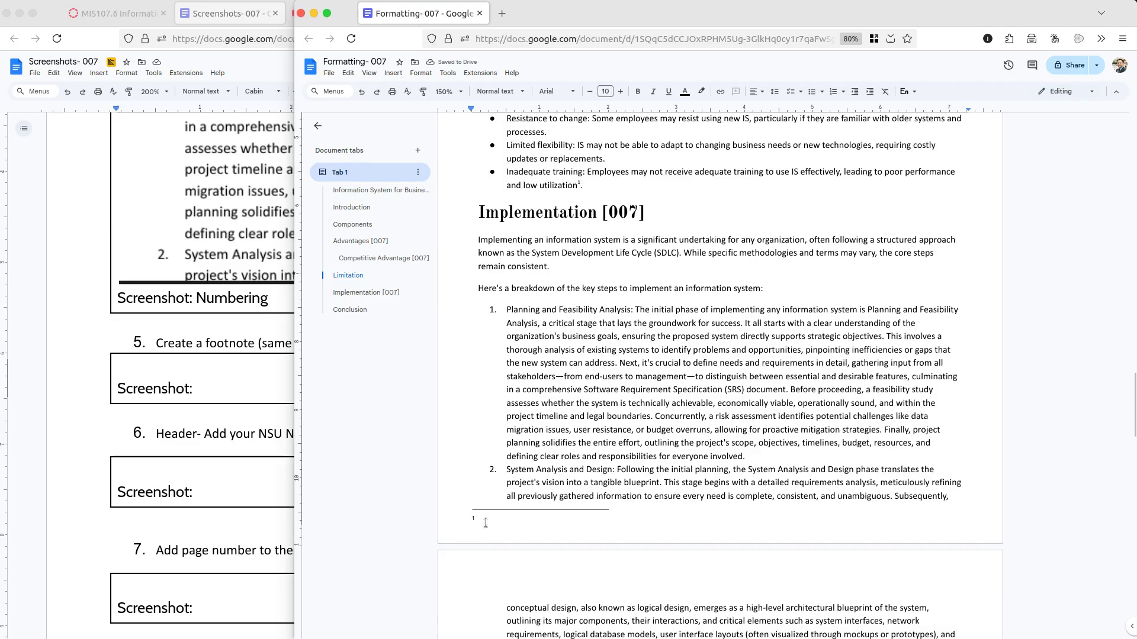
- Enter the footnote text "As per the interview of GrameenPhone CEO in 2026" and return to the body text
{"action": "type", "text": "As per"}
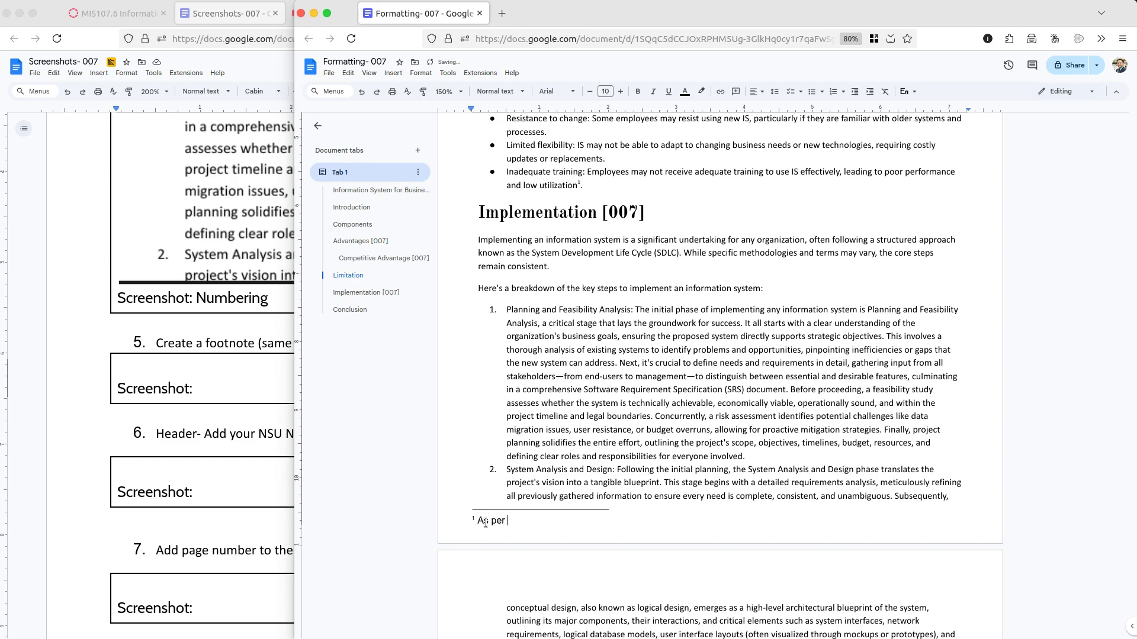
{"action": "type", "text": " the interview of GrameenPhone"}
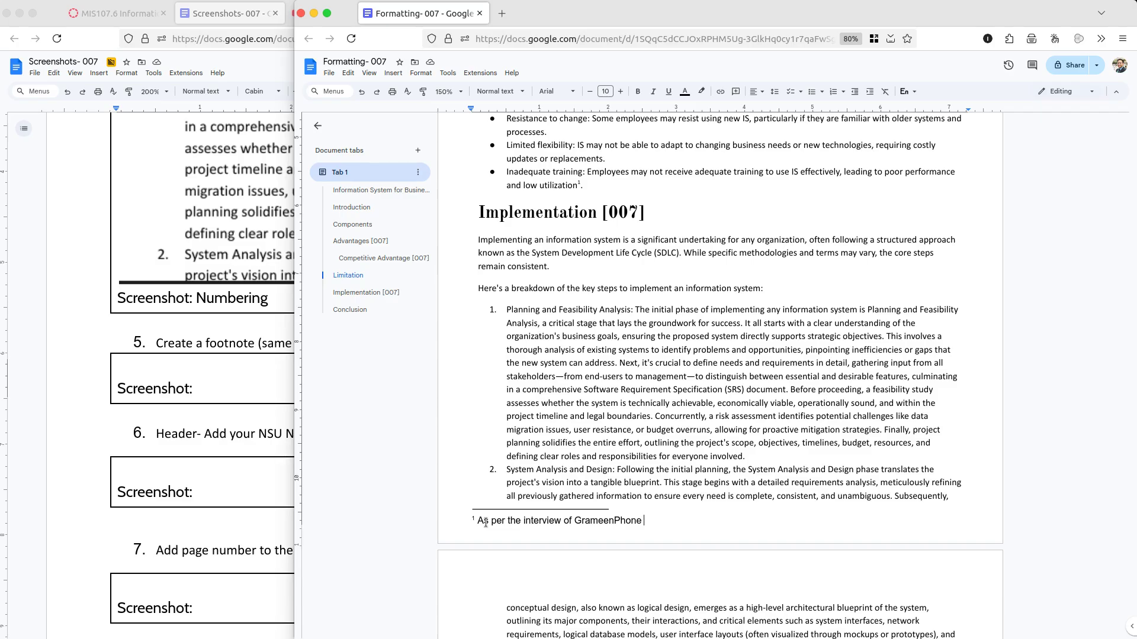
{"action": "type", "text": "CEO in 2026"}
{"action": "left_click", "coordinate": [589, 365]}
- Highlight in yellow the end of "utilization" with its footnote mark in the last Limitation bullet
{"action": "scroll", "coordinate": [655, 305], "scroll_direction": "up", "scroll_amount": 5}
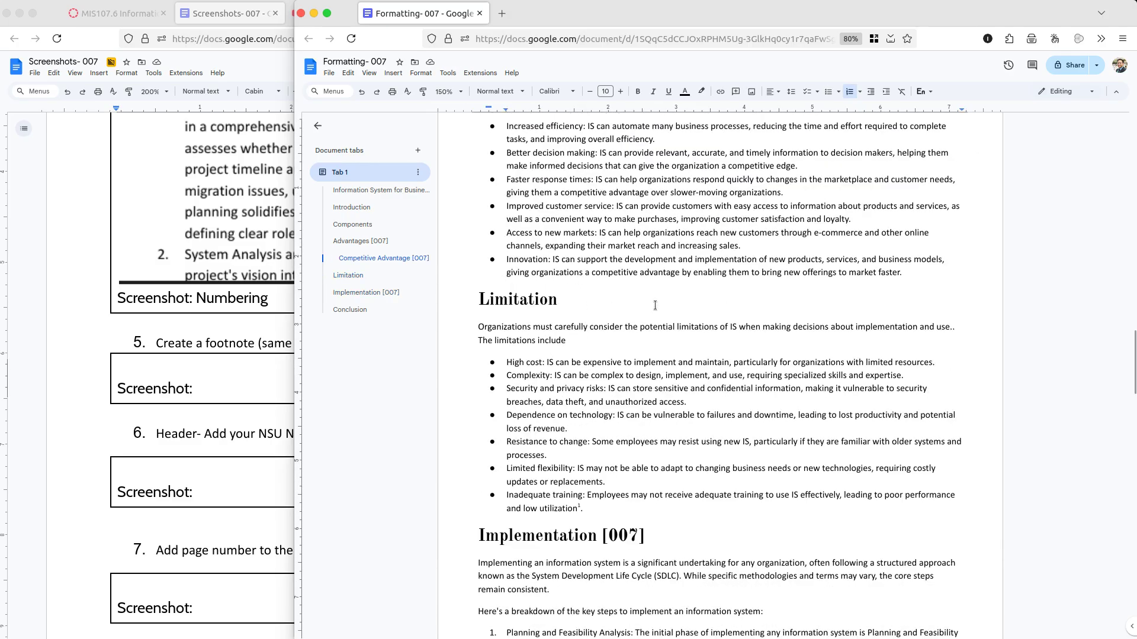
{"action": "left_click", "coordinate": [921, 272]}
{"action": "scroll", "coordinate": [861, 369], "scroll_direction": "down", "scroll_amount": 3}
{"action": "scroll", "coordinate": [861, 369], "scroll_direction": "down", "scroll_amount": 2}
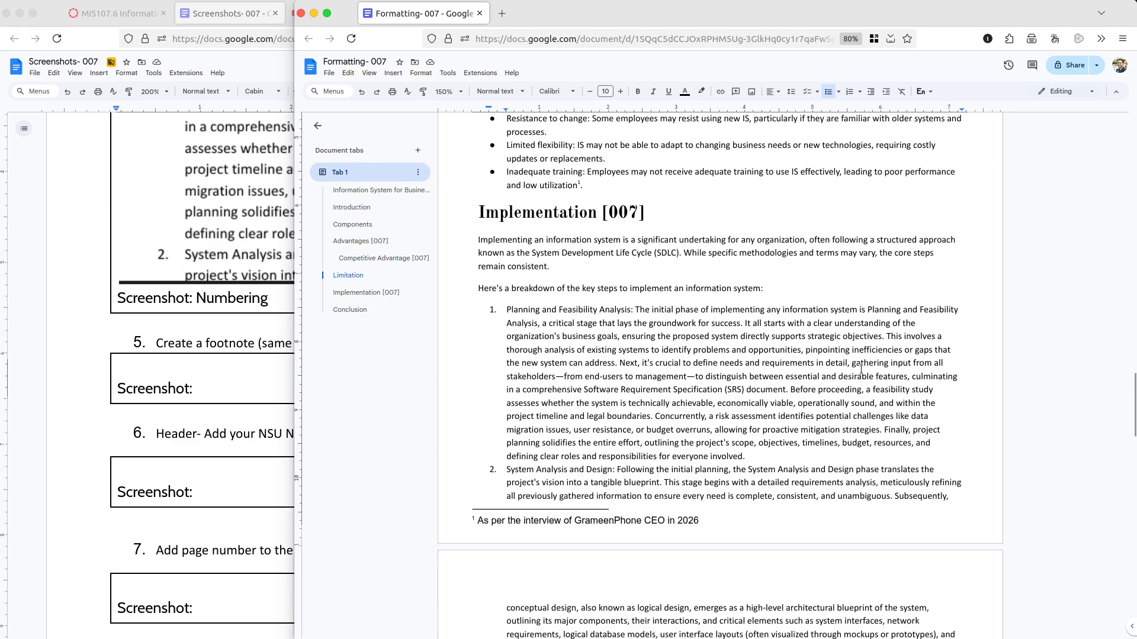
{"action": "scroll", "coordinate": [719, 400], "scroll_direction": "up", "scroll_amount": 3}
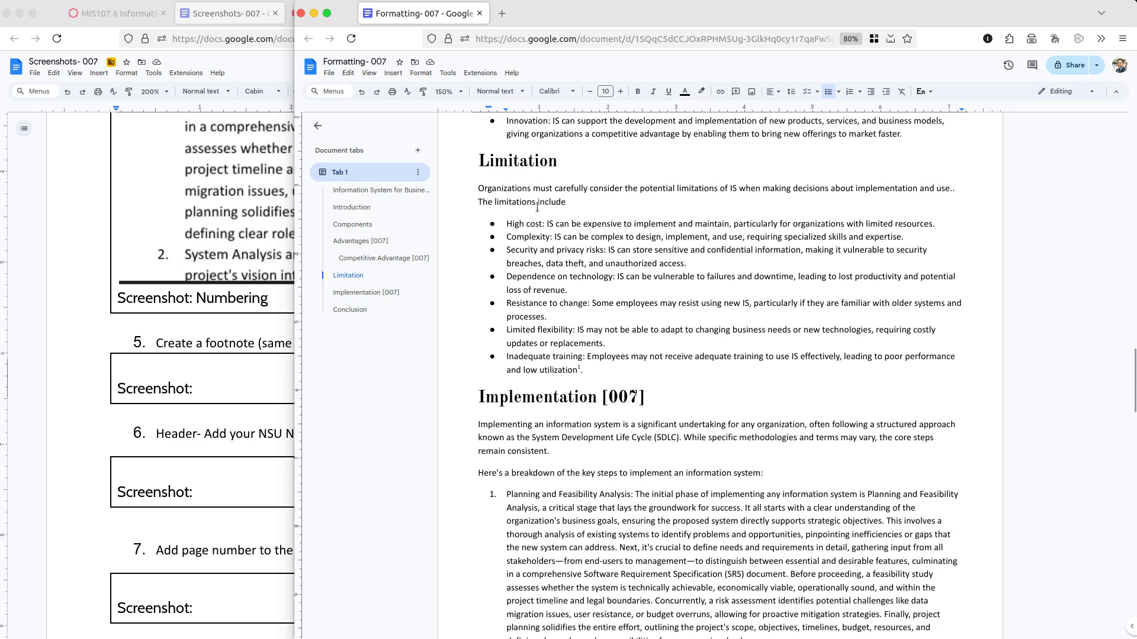
{"action": "left_click_drag", "start_coordinate": [452, 181], "coordinate": [453, 155]}
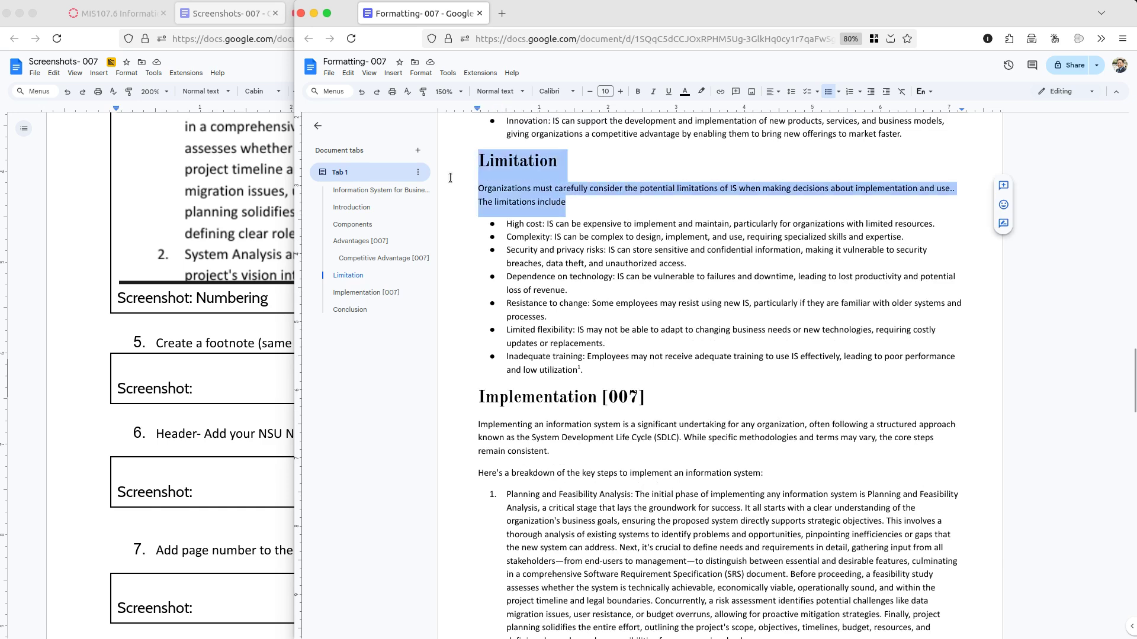
{"action": "left_click_drag", "start_coordinate": [583, 371], "coordinate": [565, 371]}
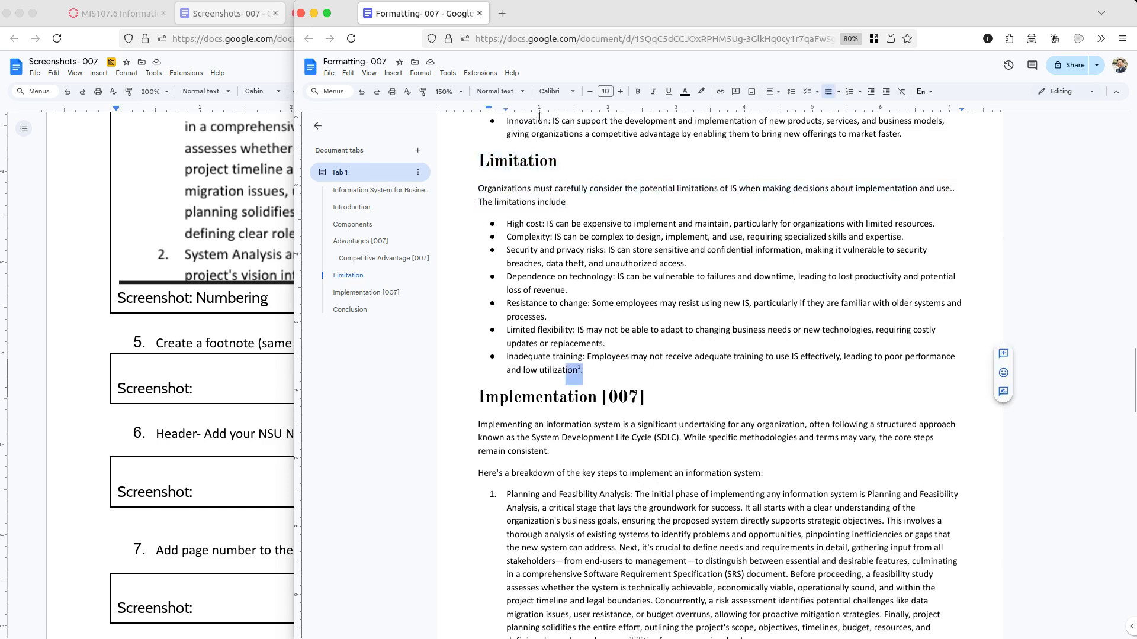
{"action": "left_click", "coordinate": [701, 92]}
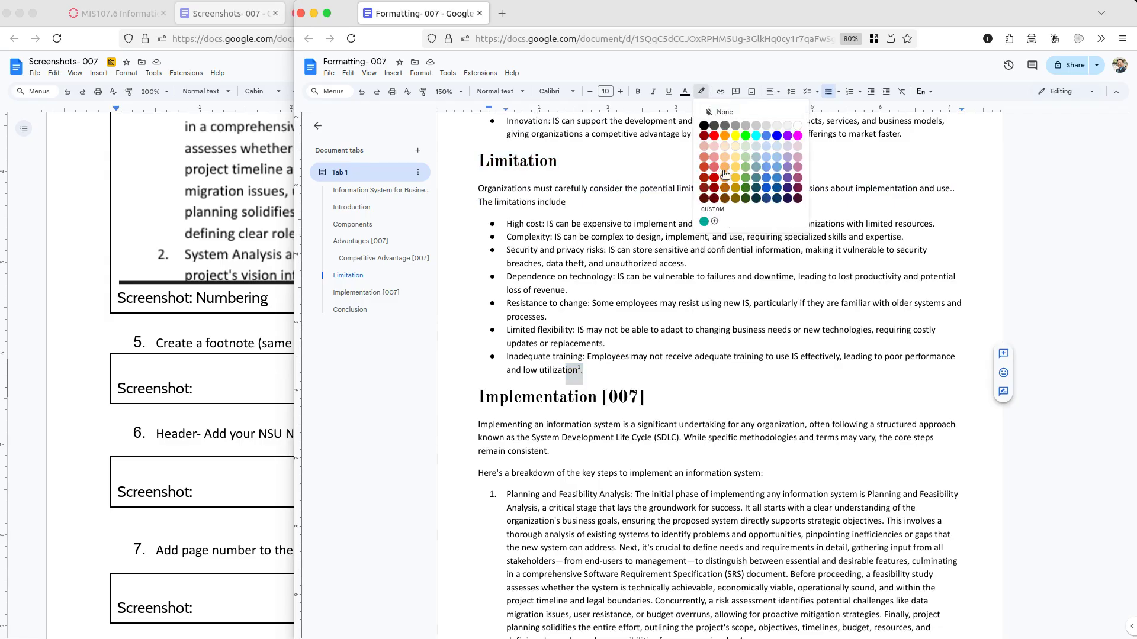
{"action": "left_click", "coordinate": [734, 137]}
{"action": "left_click", "coordinate": [617, 276]}
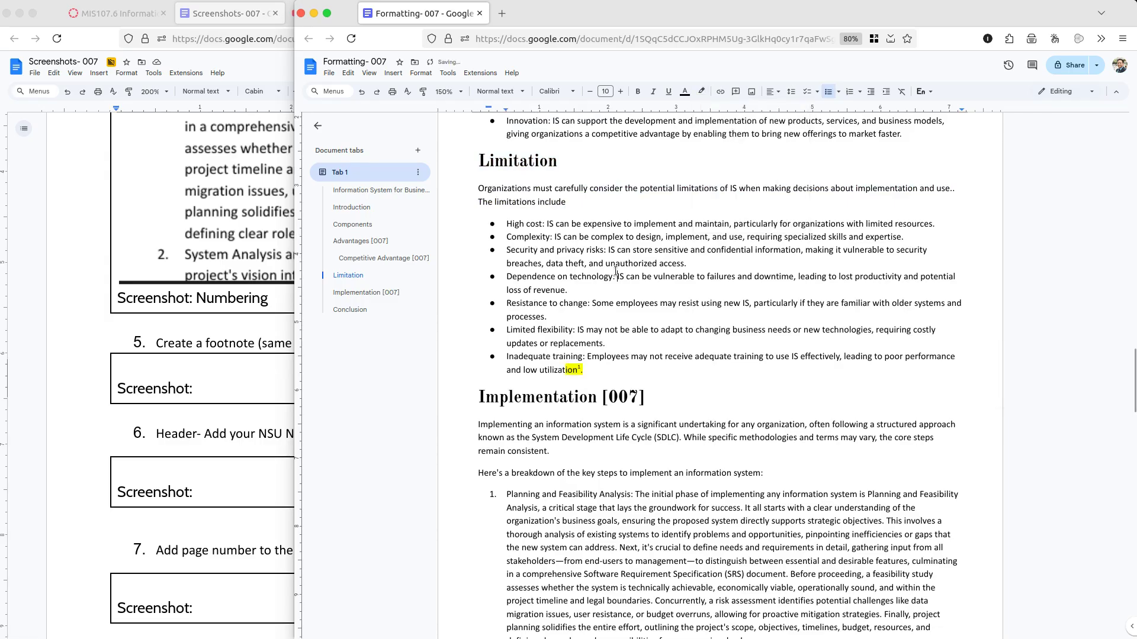
- Copy the Competitive Advantage bullets from "Better decision making" to "Innovation" and paste them three times at the end of that list
{"action": "left_click", "coordinate": [915, 134]}
{"action": "scroll", "coordinate": [915, 134], "scroll_direction": "up", "scroll_amount": 3}
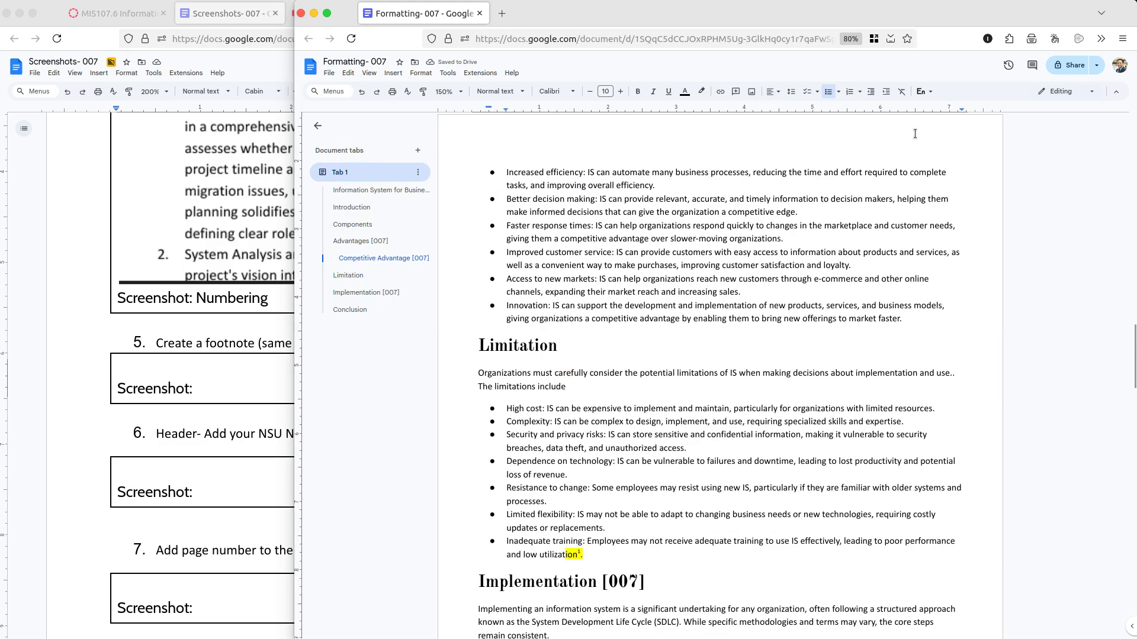
{"action": "left_click", "coordinate": [499, 199], "text": "shift"}
{"action": "key", "text": "ctrl+c"}
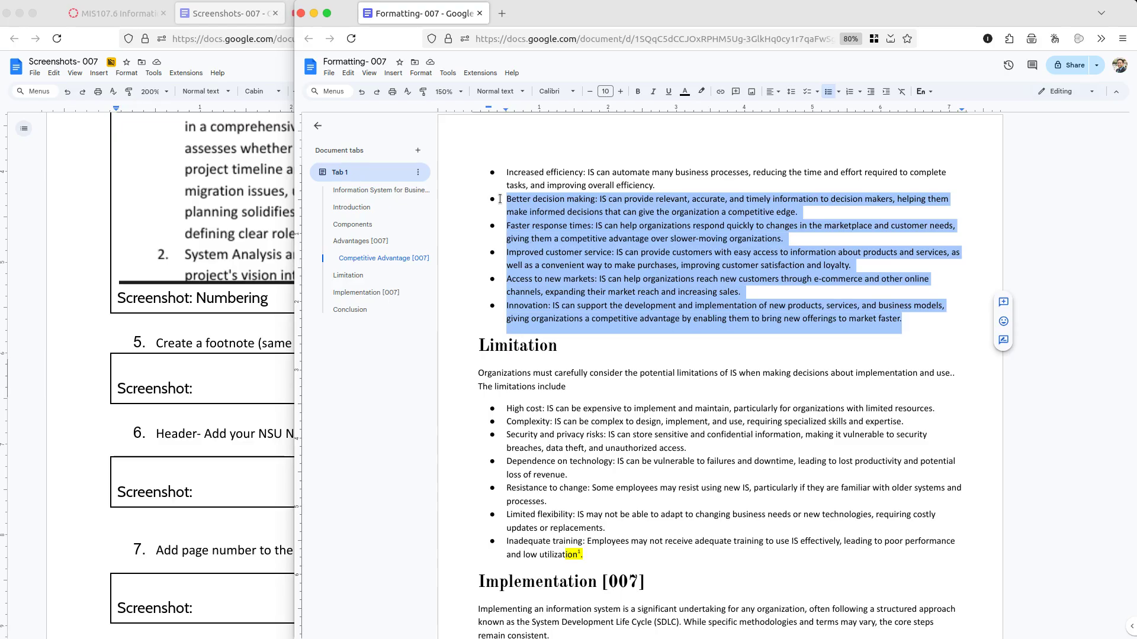
{"action": "key", "text": "Right"}
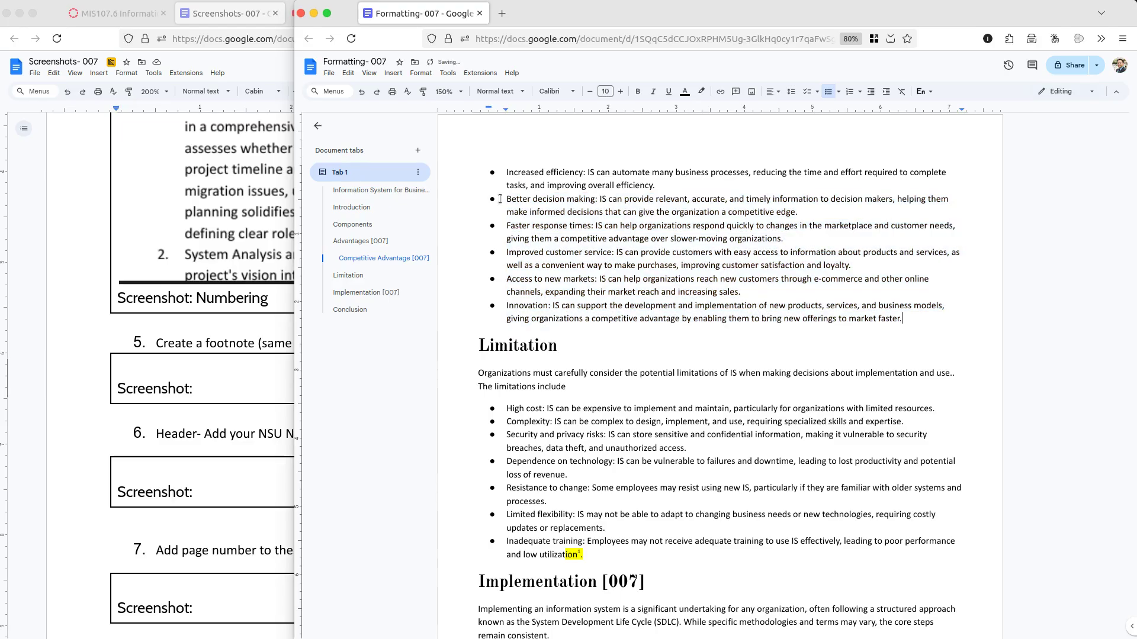
{"action": "key", "text": "ctrl+v"}
{"action": "key", "text": "ctrl+v"}
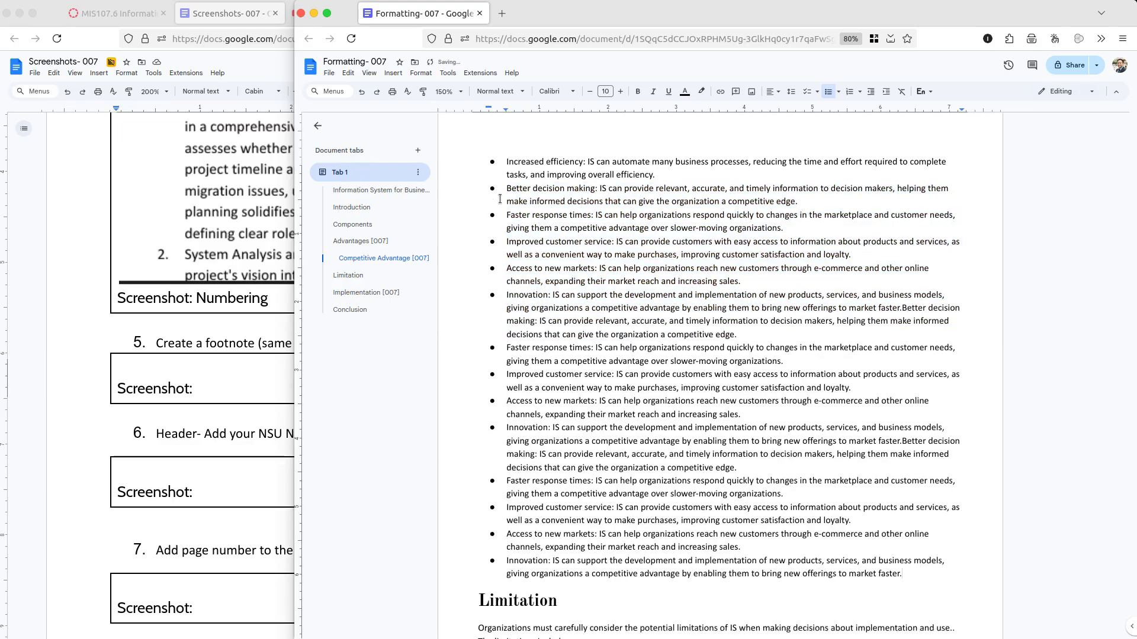
{"action": "scroll", "coordinate": [499, 199], "scroll_direction": "down", "scroll_amount": 5}
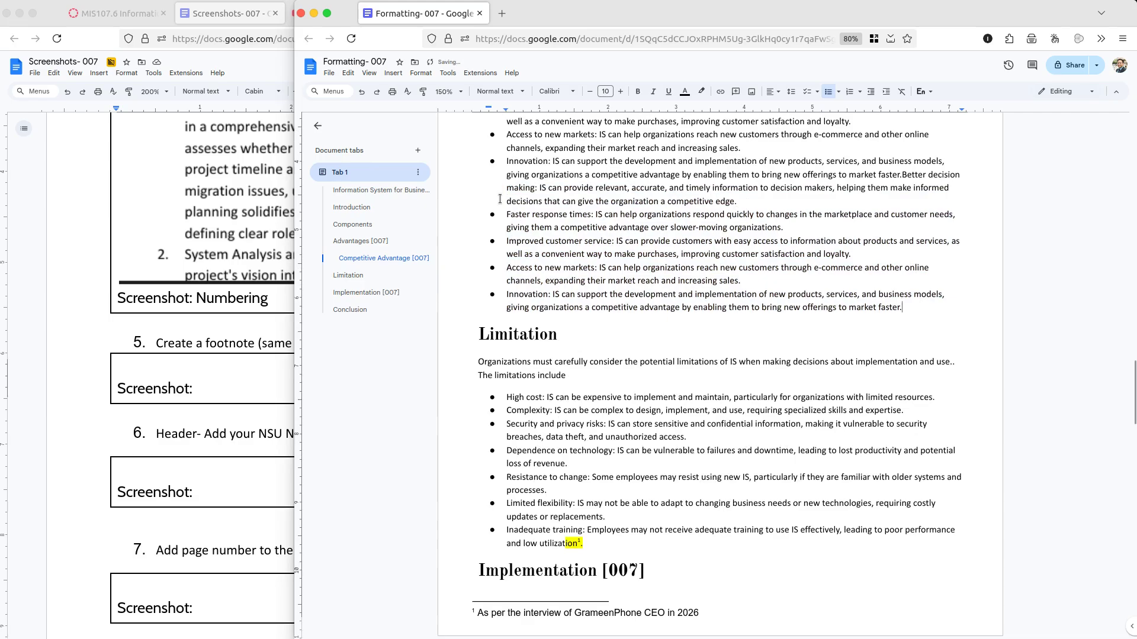
{"action": "key", "text": "ctrl+v"}
{"action": "scroll", "coordinate": [436, 241], "scroll_direction": "down", "scroll_amount": 5}
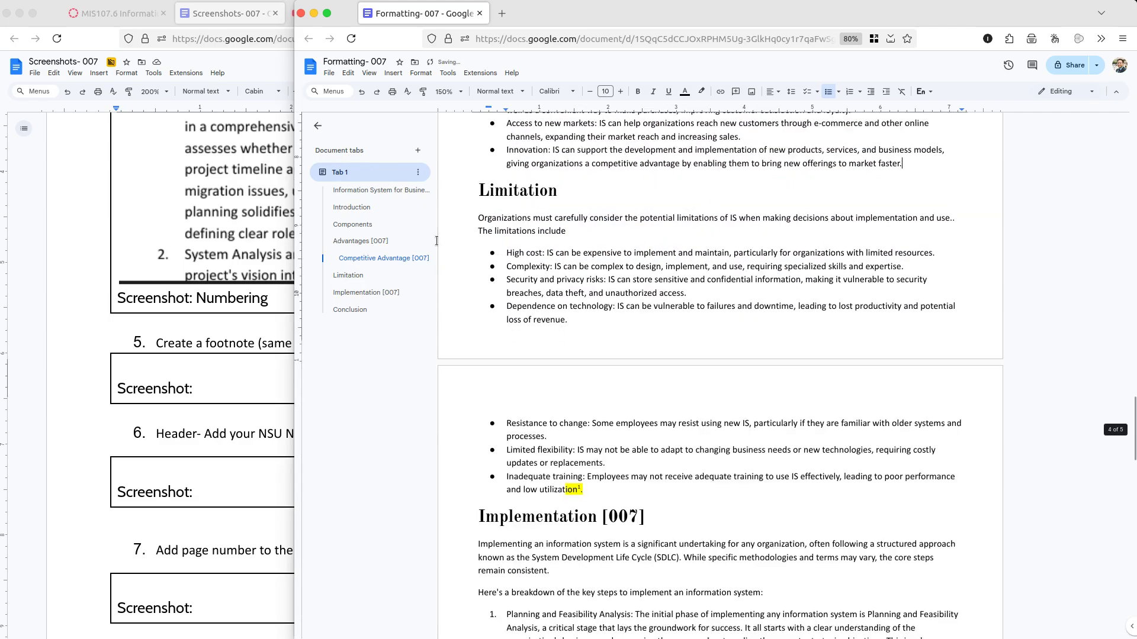
- Follow the footnote to its new page and add a second line to it with the NSU ID in square brackets
{"action": "double_click", "coordinate": [570, 489]}
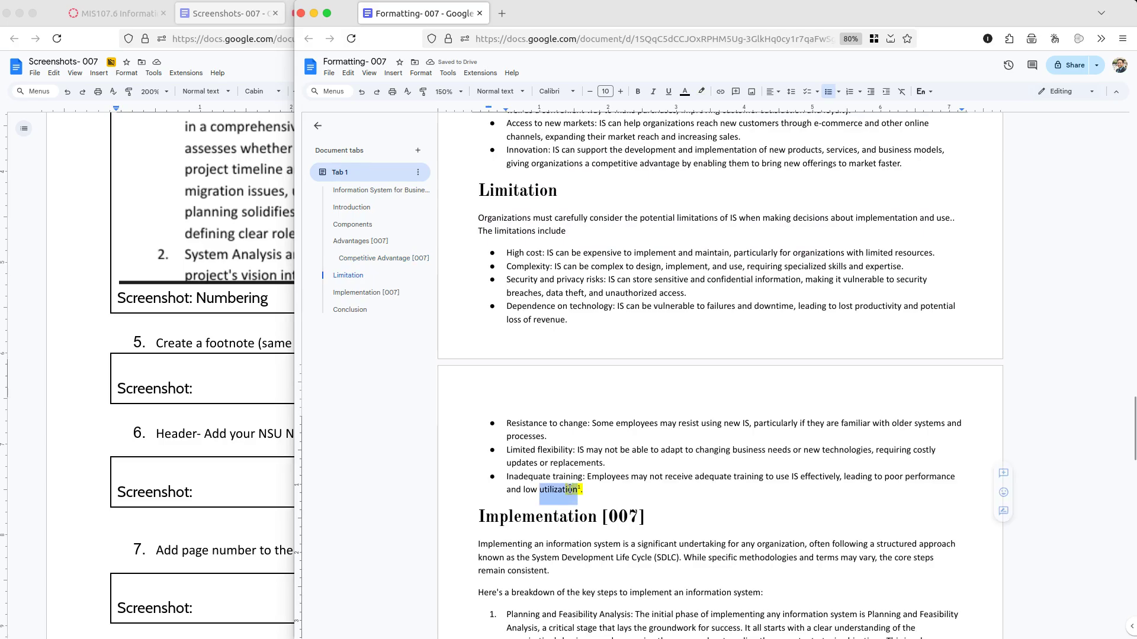
{"action": "scroll", "coordinate": [584, 487], "scroll_direction": "down", "scroll_amount": 1}
{"action": "scroll", "coordinate": [584, 487], "scroll_direction": "down", "scroll_amount": 10}
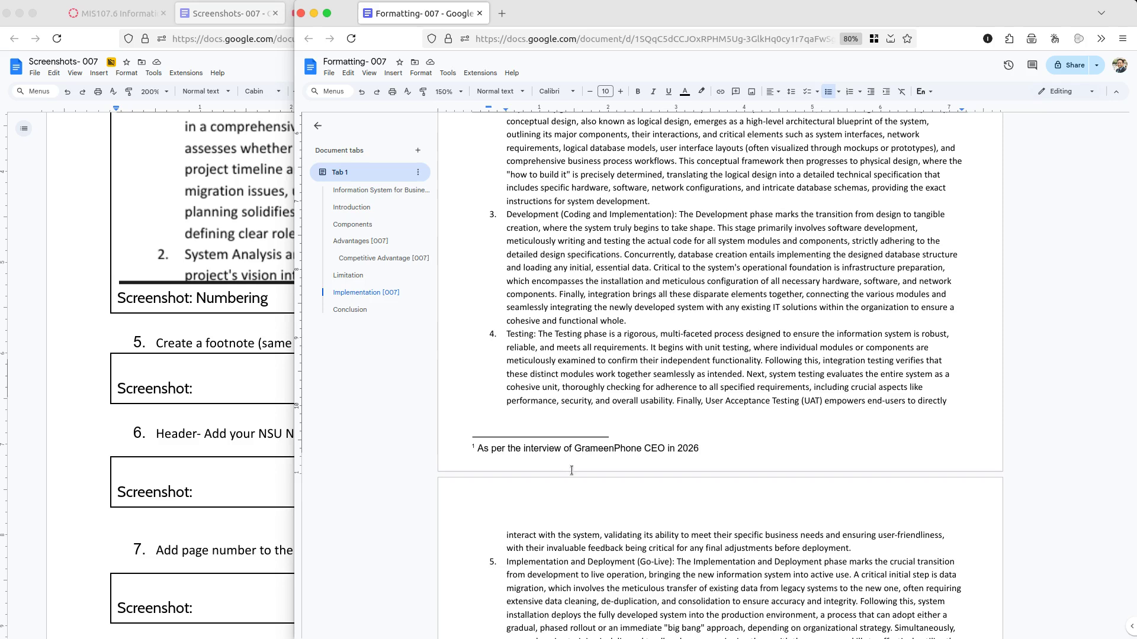
{"action": "left_click", "coordinate": [703, 448]}
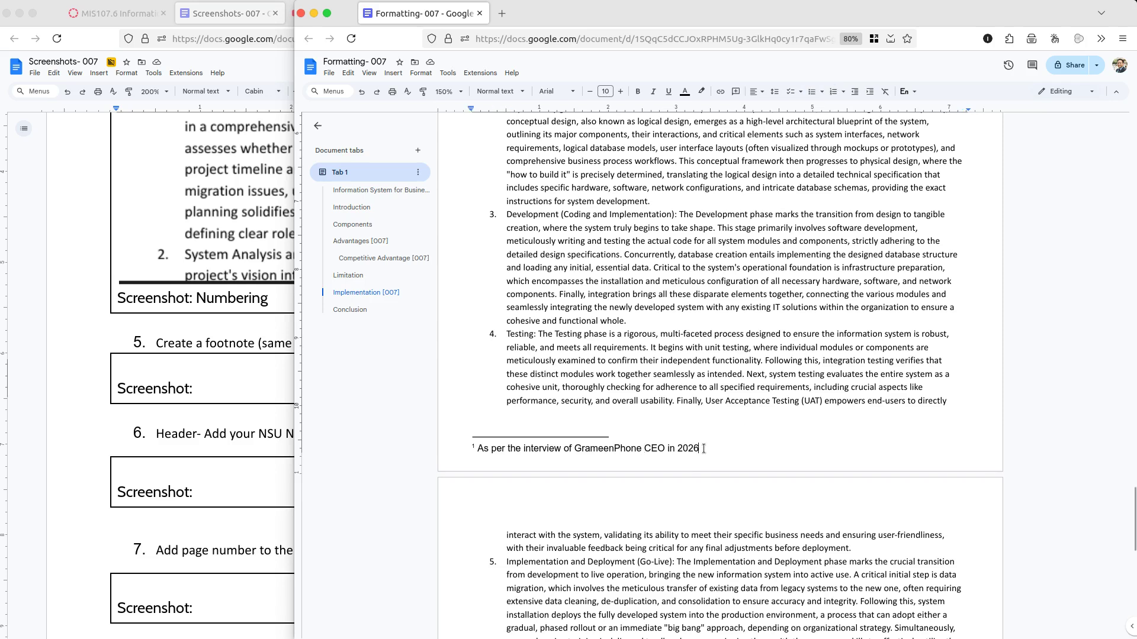
{"action": "key", "text": "Return"}
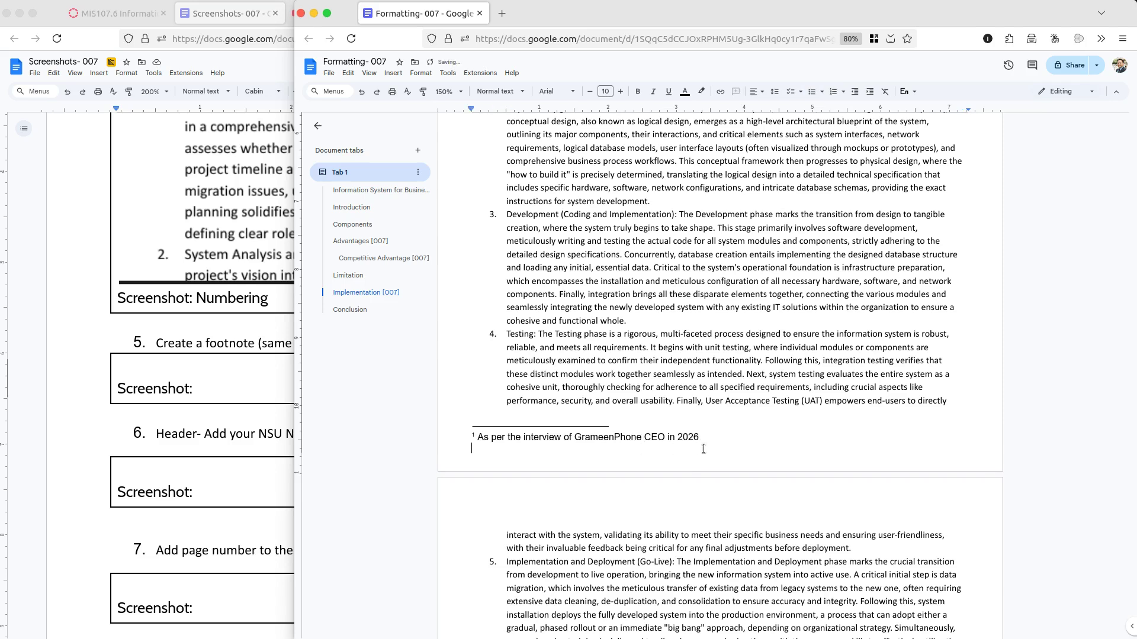
{"action": "type", "text": "[]"}
{"action": "type", "text": "NSU ID 00"}
- Review task 6 on the header in Screenshots- 007 and insert a page header in Formatting- 007
{"action": "left_click", "coordinate": [224, 365]}
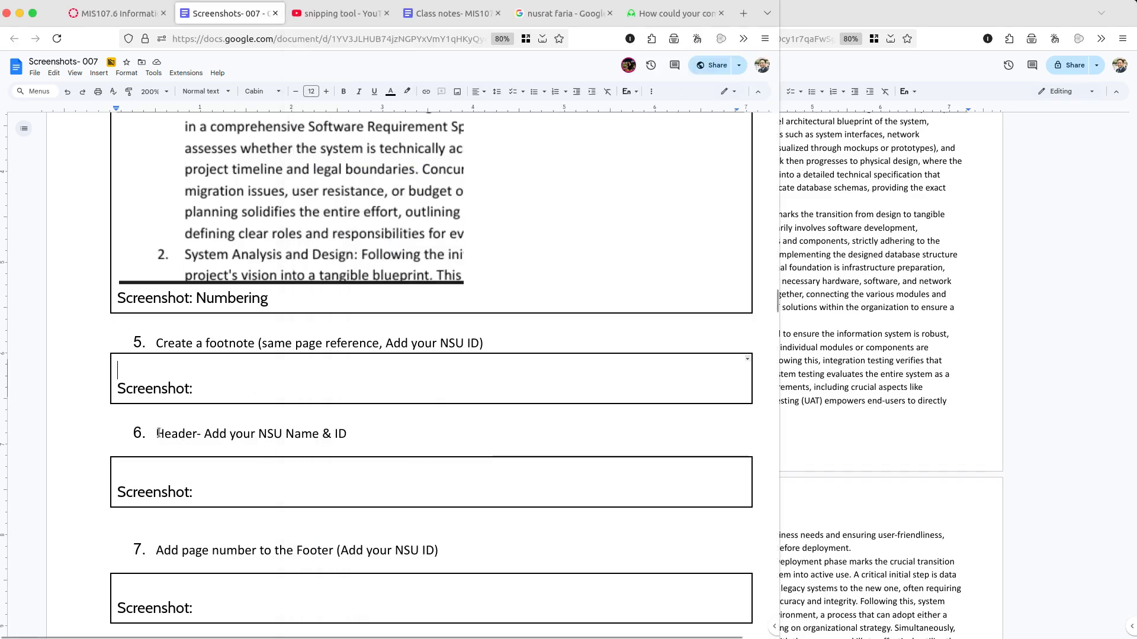
{"action": "left_click_drag", "start_coordinate": [159, 434], "coordinate": [343, 435]}
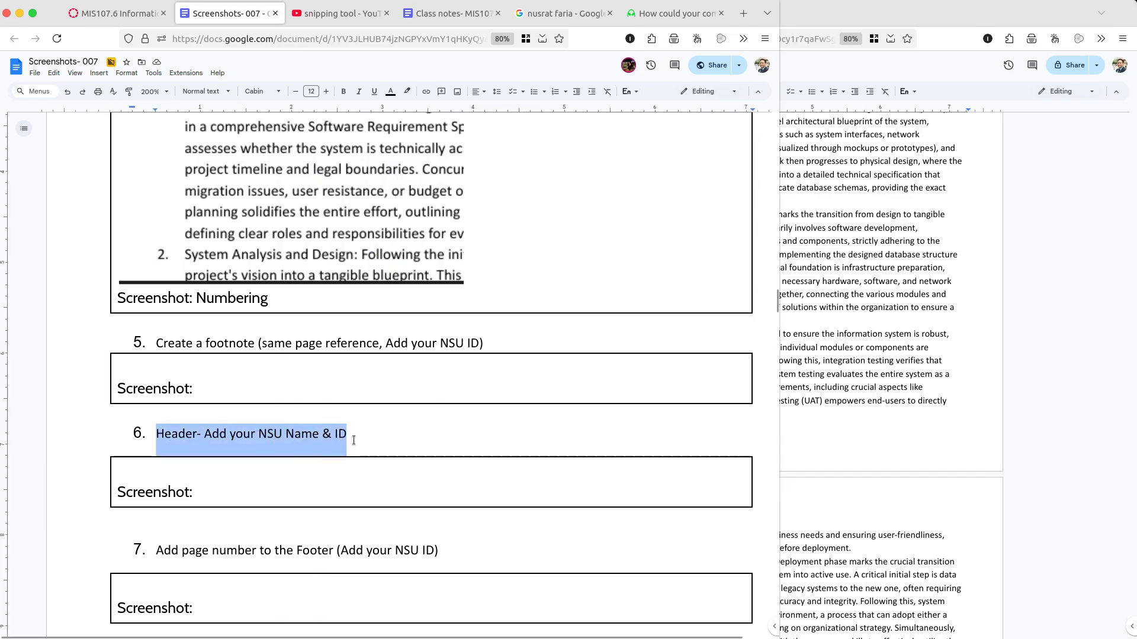
{"action": "left_click", "coordinate": [897, 383]}
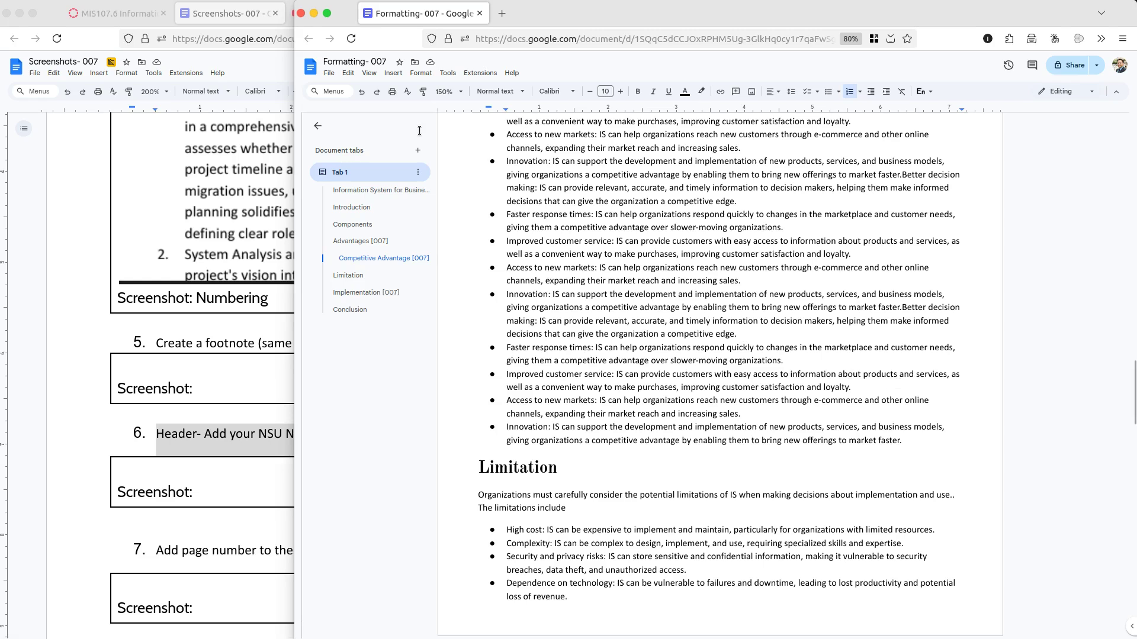
{"action": "left_click", "coordinate": [391, 73]}
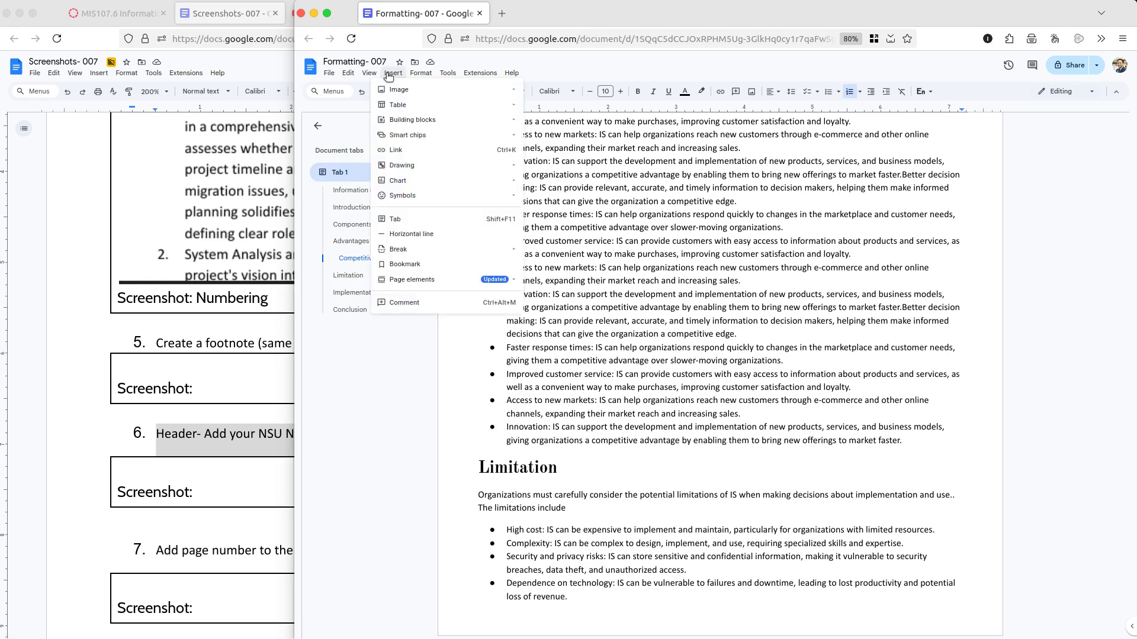
{"action": "mouse_move", "coordinate": [458, 281]}
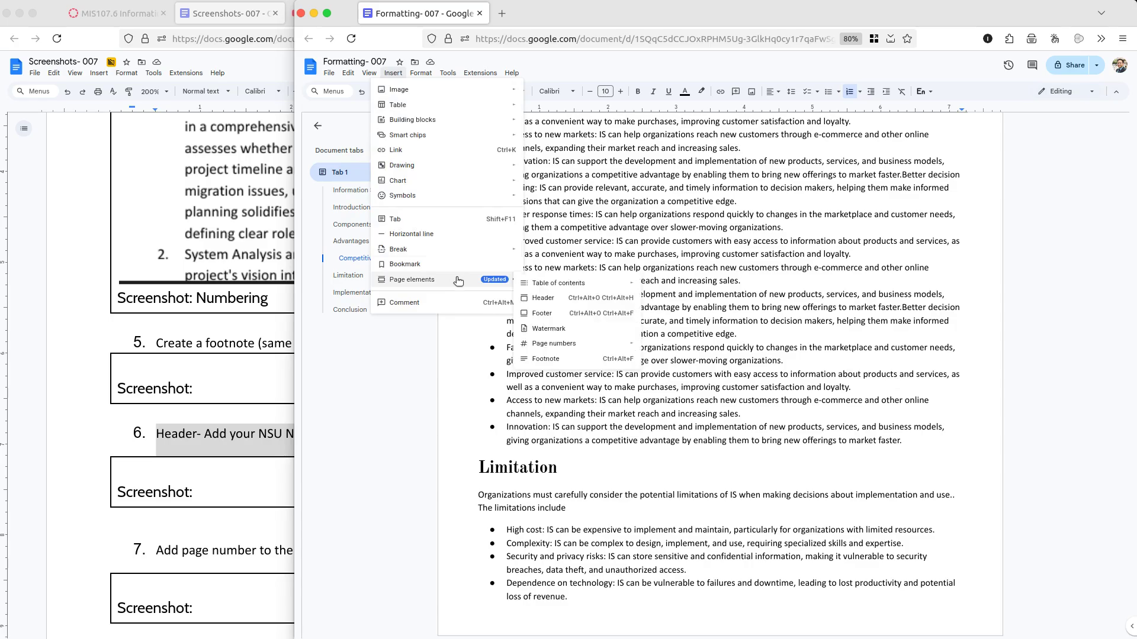
{"action": "left_click", "coordinate": [536, 299]}
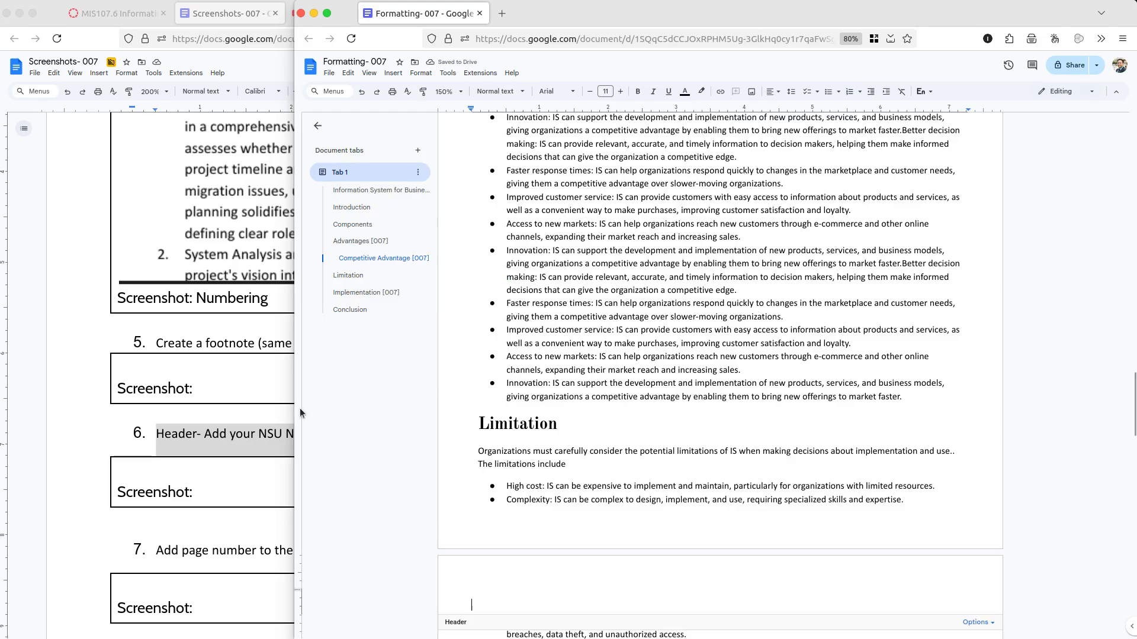
- Enter the student's first name and ID, joined by a hyphen, in the header of the Formatting document
{"action": "type", "text": "007-"}
{"action": "left_click", "coordinate": [164, 440]}
{"action": "left_click", "coordinate": [165, 440]}
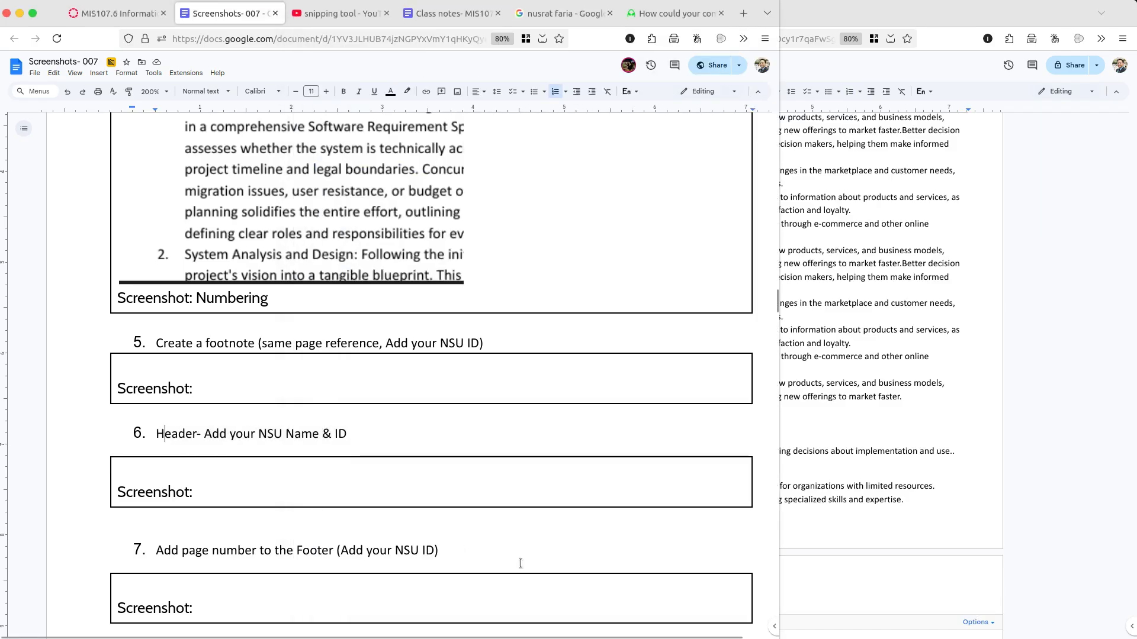
{"action": "left_click", "coordinate": [785, 598]}
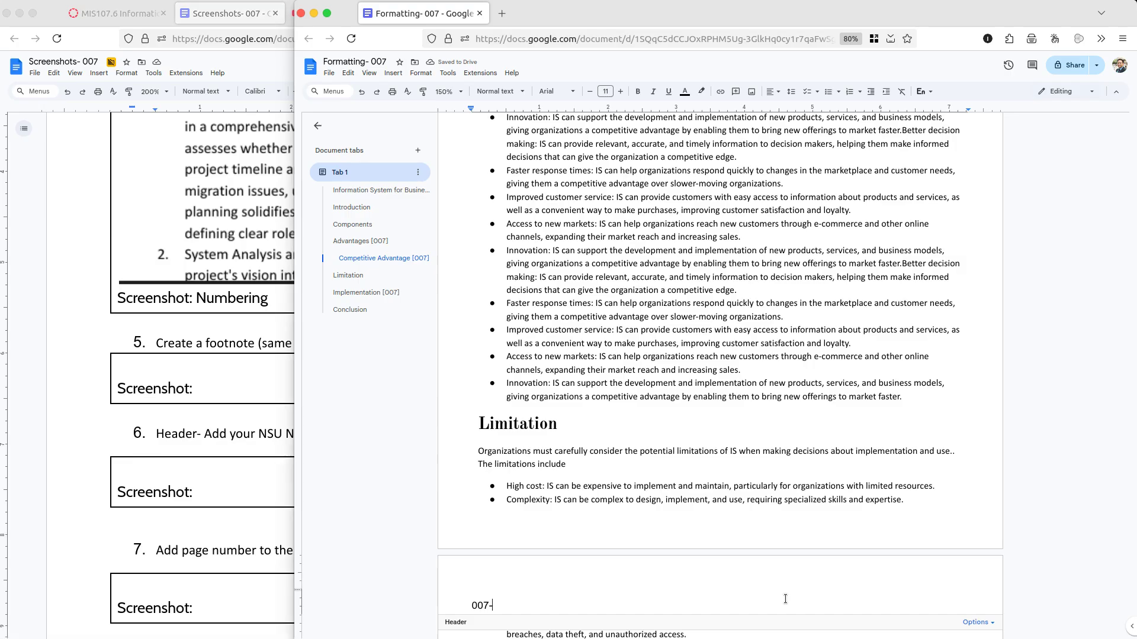
{"action": "key", "text": "Home"}
{"action": "type", "text": "Nusrat-"}
{"action": "key", "text": "Escape"}
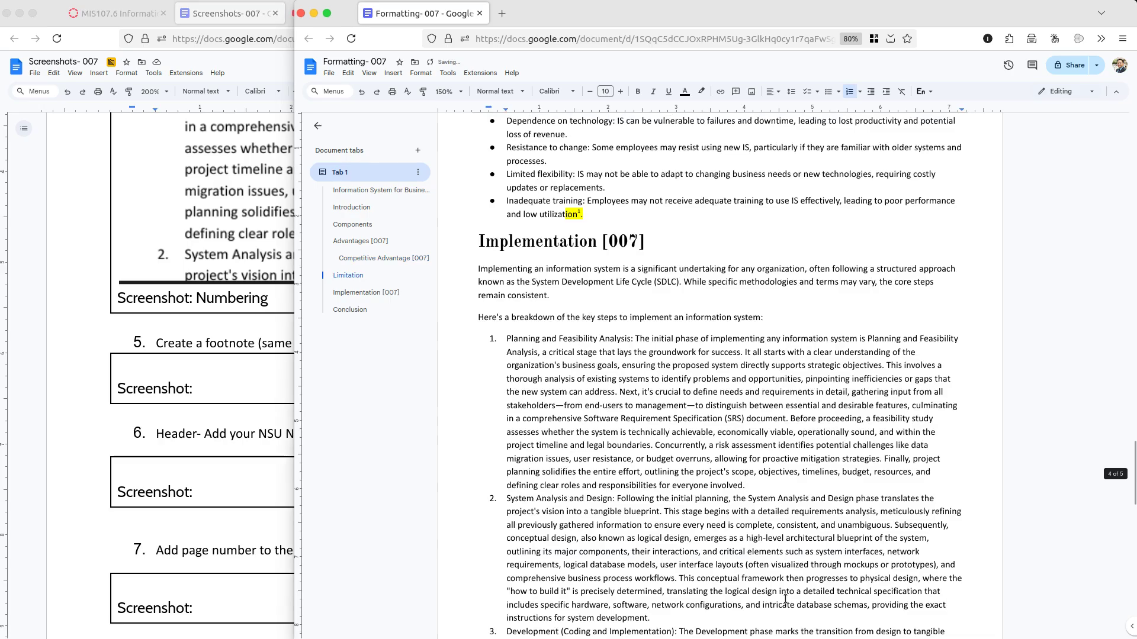
{"action": "scroll", "coordinate": [564, 556], "scroll_direction": "up", "scroll_amount": 5}
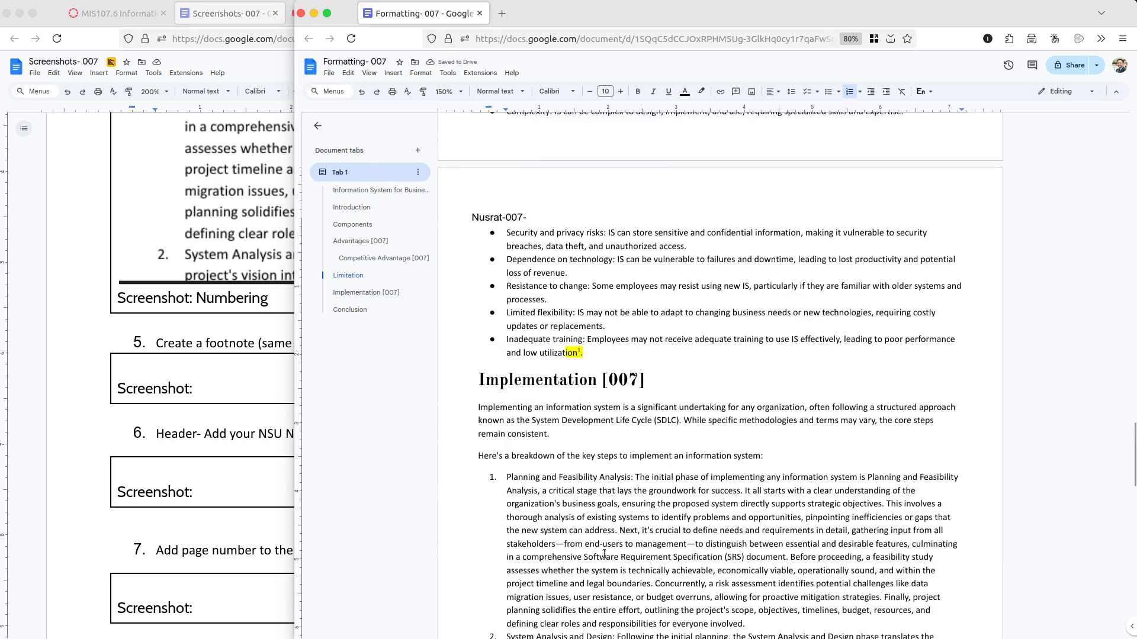
{"action": "left_click", "coordinate": [529, 401]}
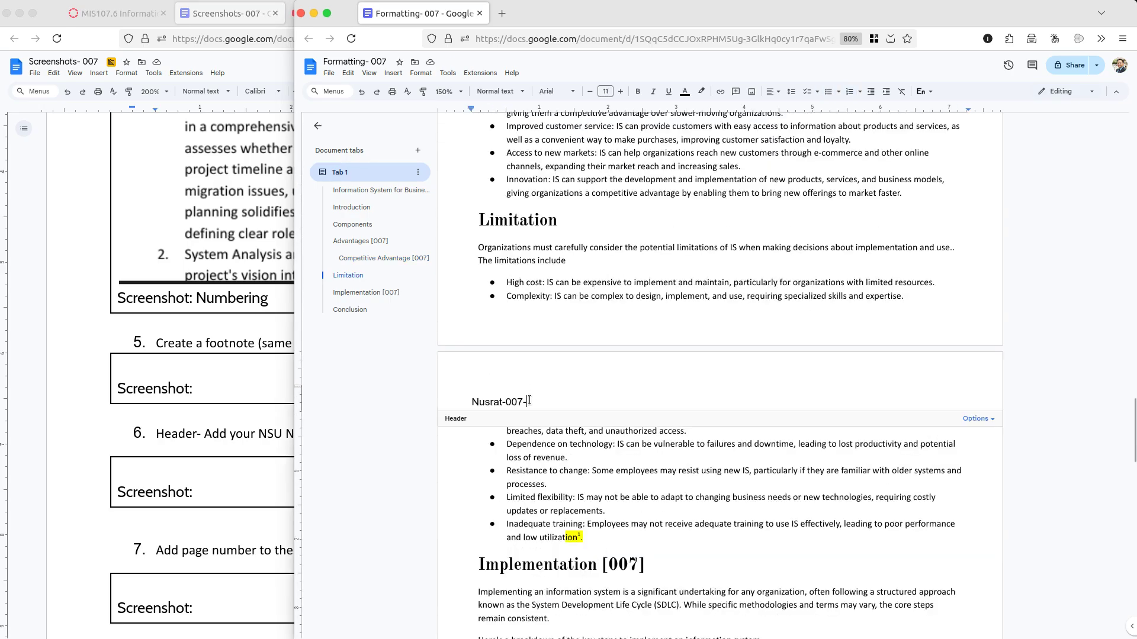
{"action": "key", "text": "BackSpace"}
- Align the name-and-ID header text to the right and return to the body text
{"action": "left_click", "coordinate": [772, 92]}
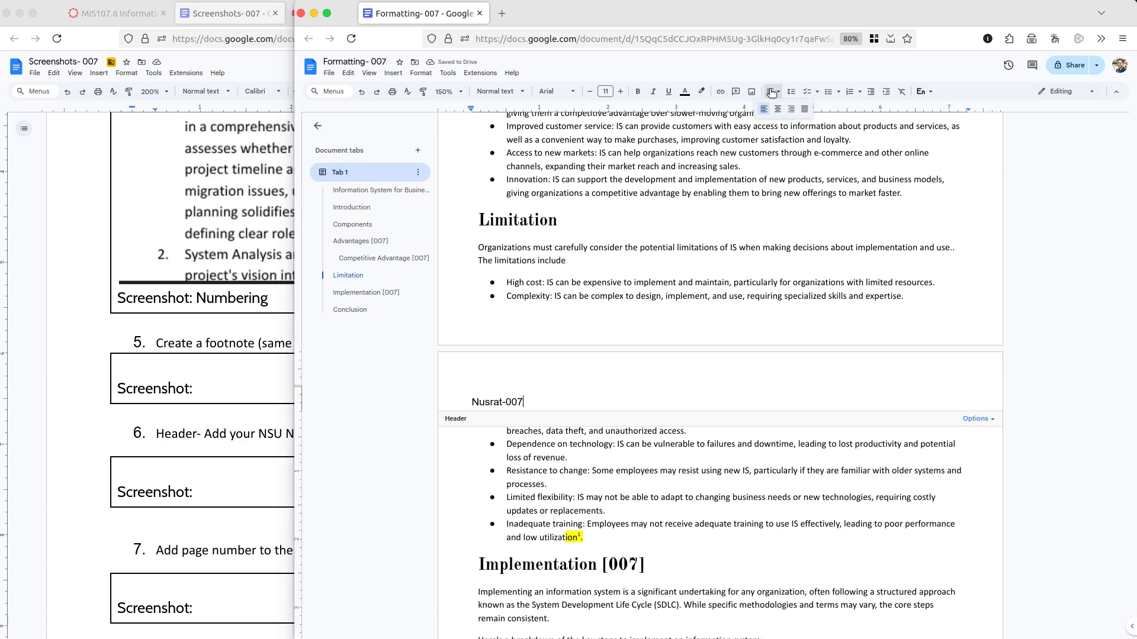
{"action": "left_click", "coordinate": [788, 113]}
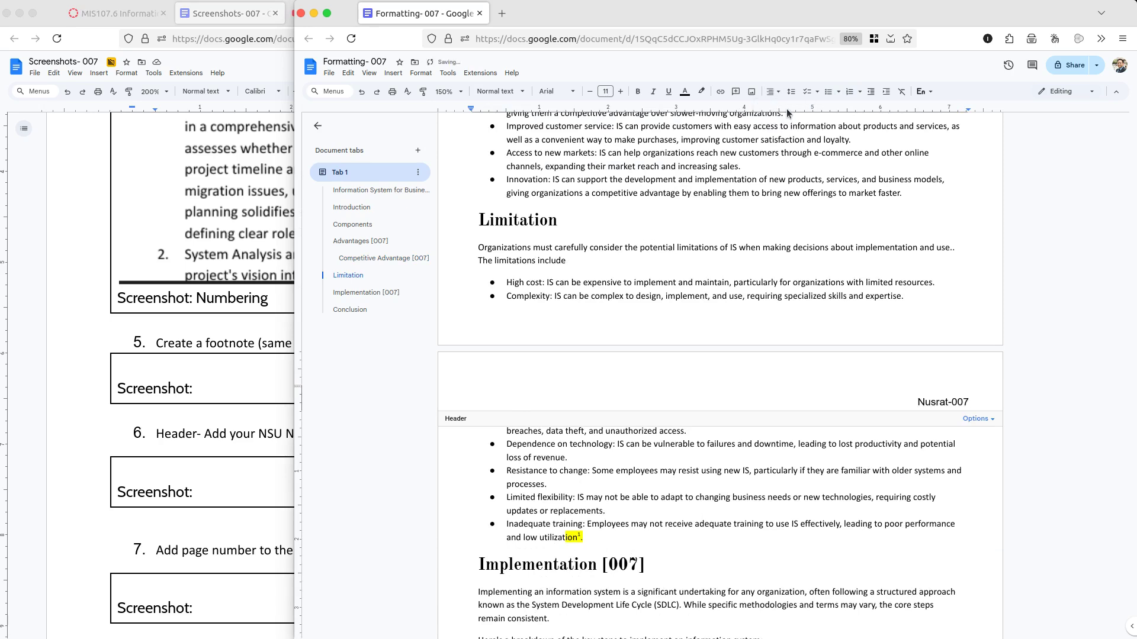
{"action": "left_click", "coordinate": [779, 239]}
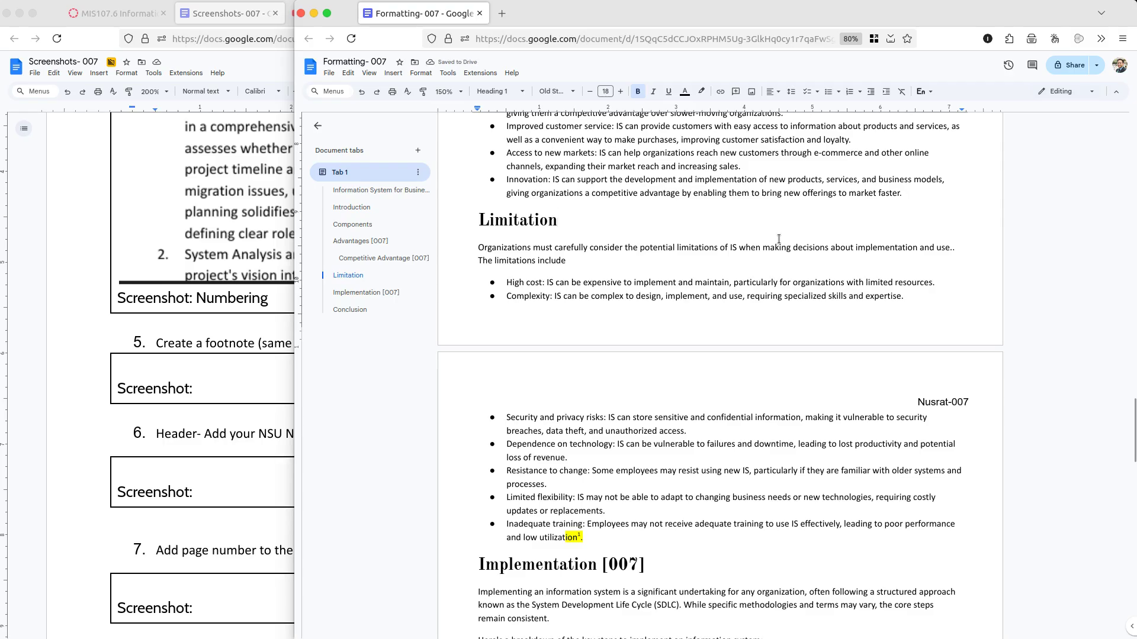
- Reduce the name-and-ID header text to font size 8
{"action": "double_click", "coordinate": [942, 400]}
{"action": "triple_click", "coordinate": [942, 402]}
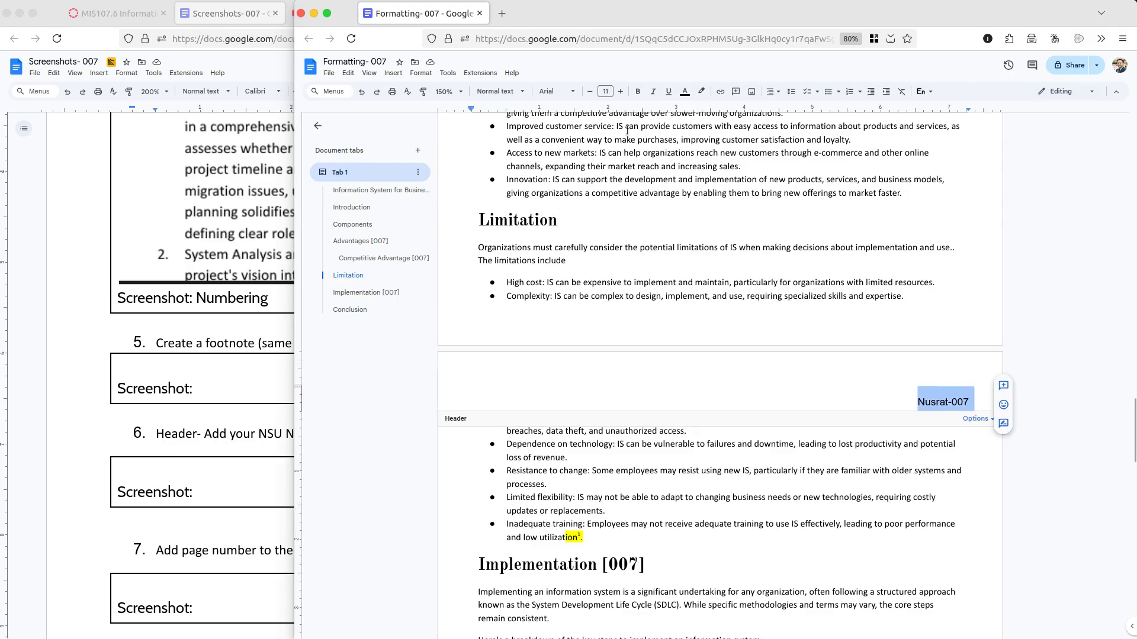
{"action": "left_click", "coordinate": [594, 91]}
{"action": "left_click", "coordinate": [594, 92]}
{"action": "left_click", "coordinate": [594, 92]}
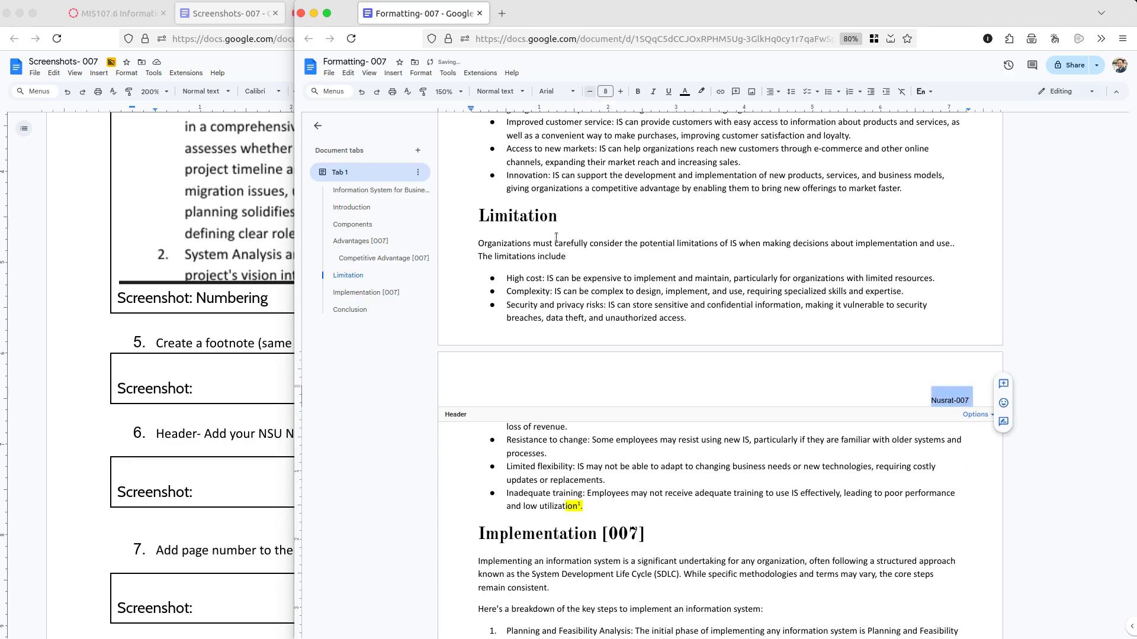
{"action": "left_click", "coordinate": [620, 274]}
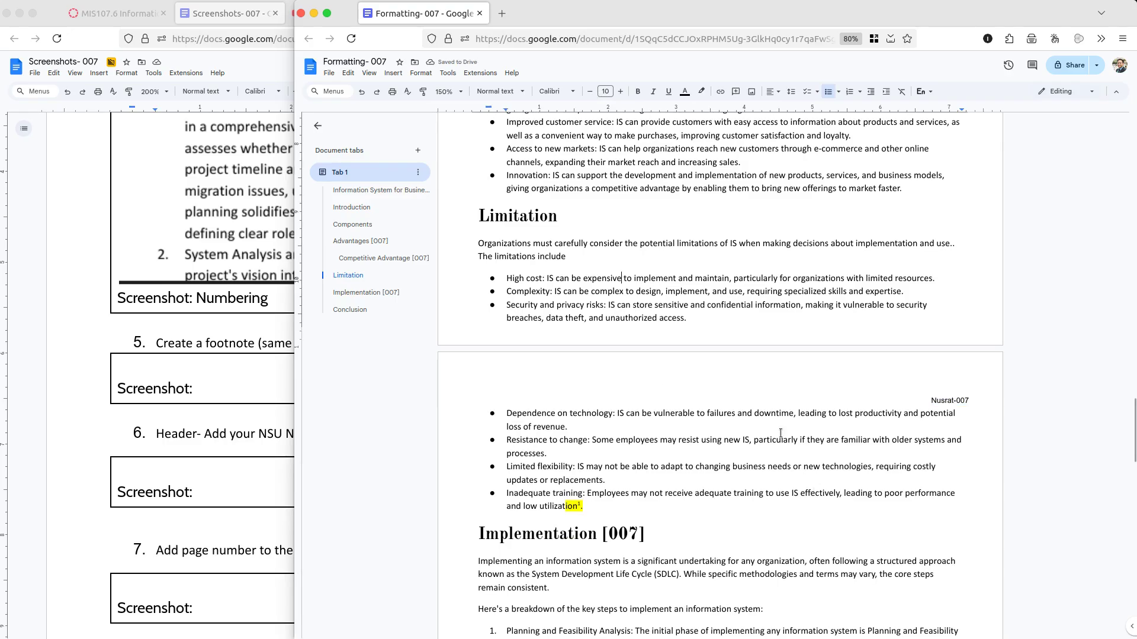
- Give the cover page a different first-page header left empty, and check the header on the following pages
{"action": "scroll", "coordinate": [779, 420], "scroll_direction": "up", "scroll_amount": 1}
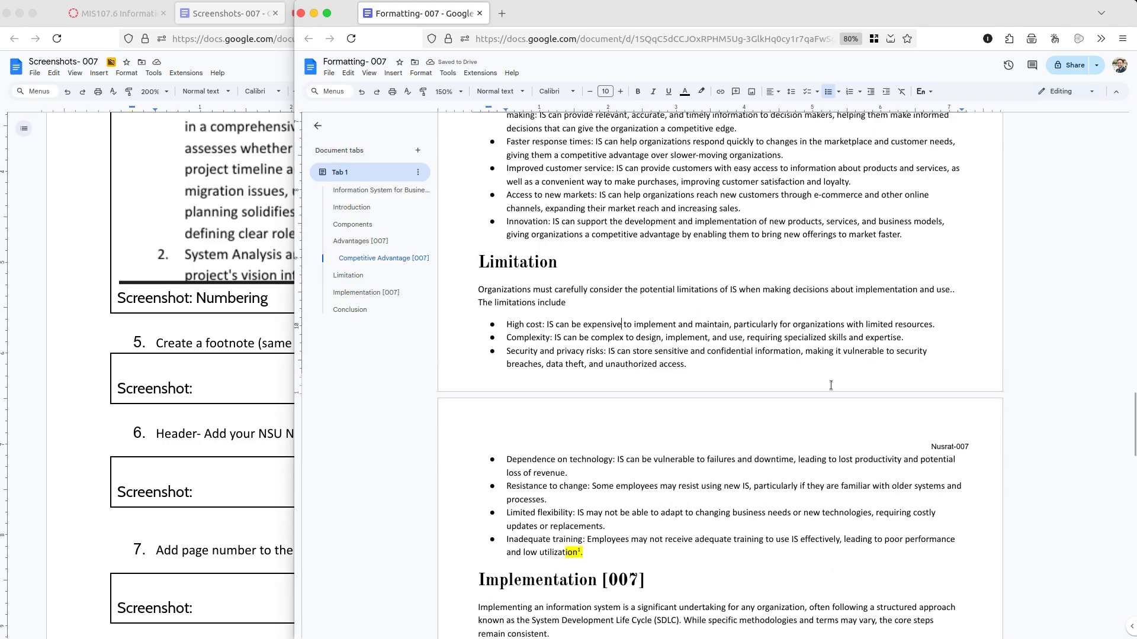
{"action": "scroll", "coordinate": [788, 385], "scroll_direction": "up", "scroll_amount": 10}
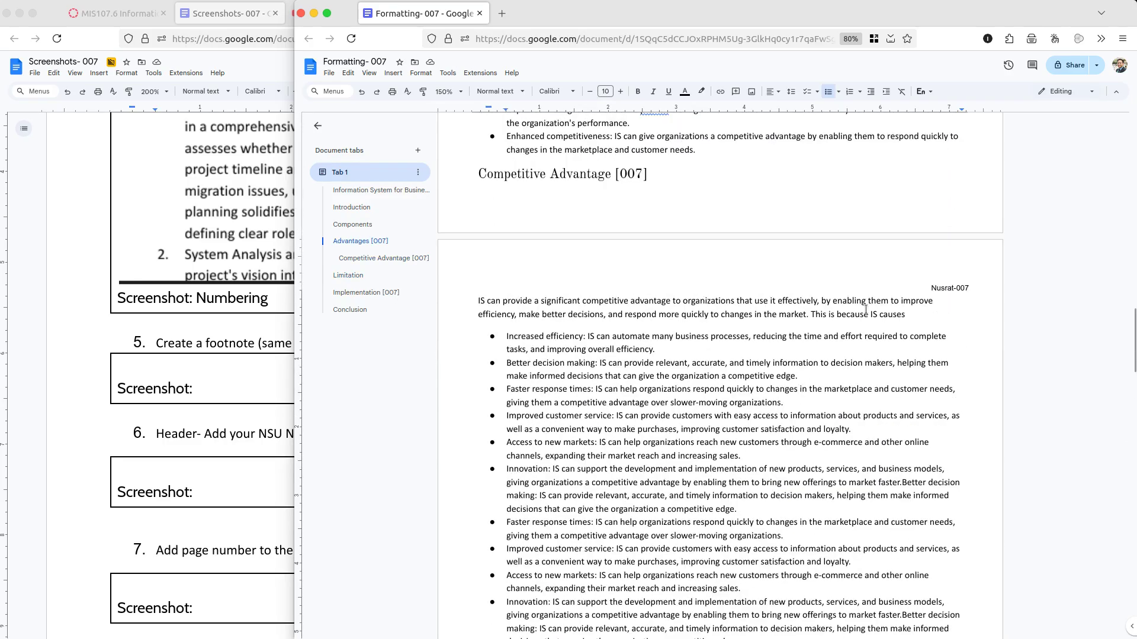
{"action": "scroll", "coordinate": [947, 287], "scroll_direction": "up", "scroll_amount": 10}
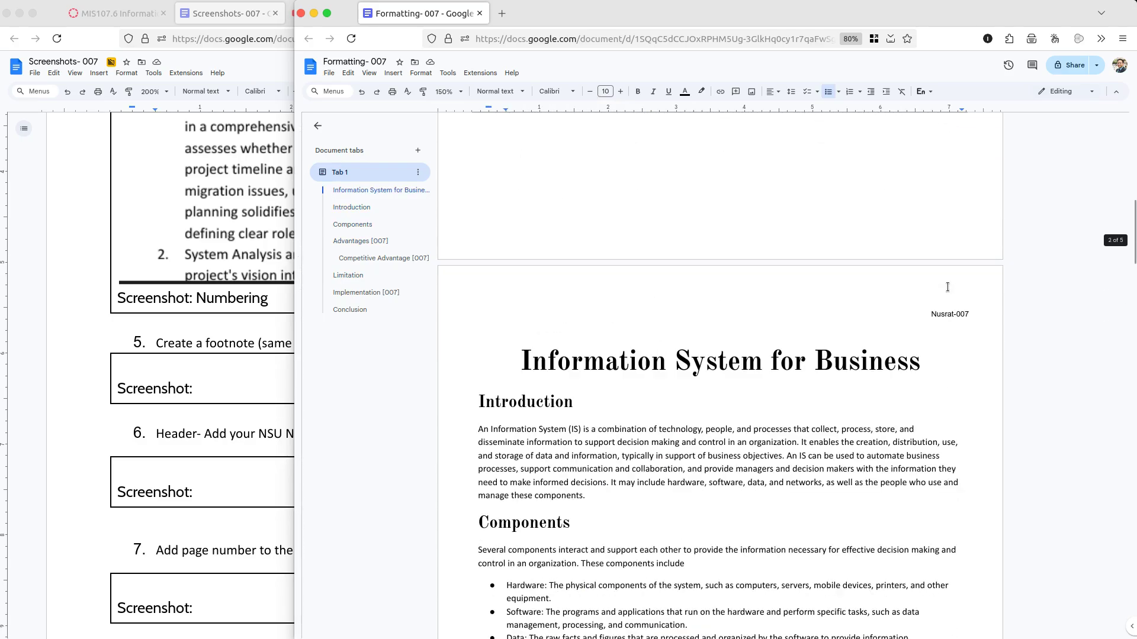
{"action": "scroll", "coordinate": [948, 309], "scroll_direction": "up", "scroll_amount": 10}
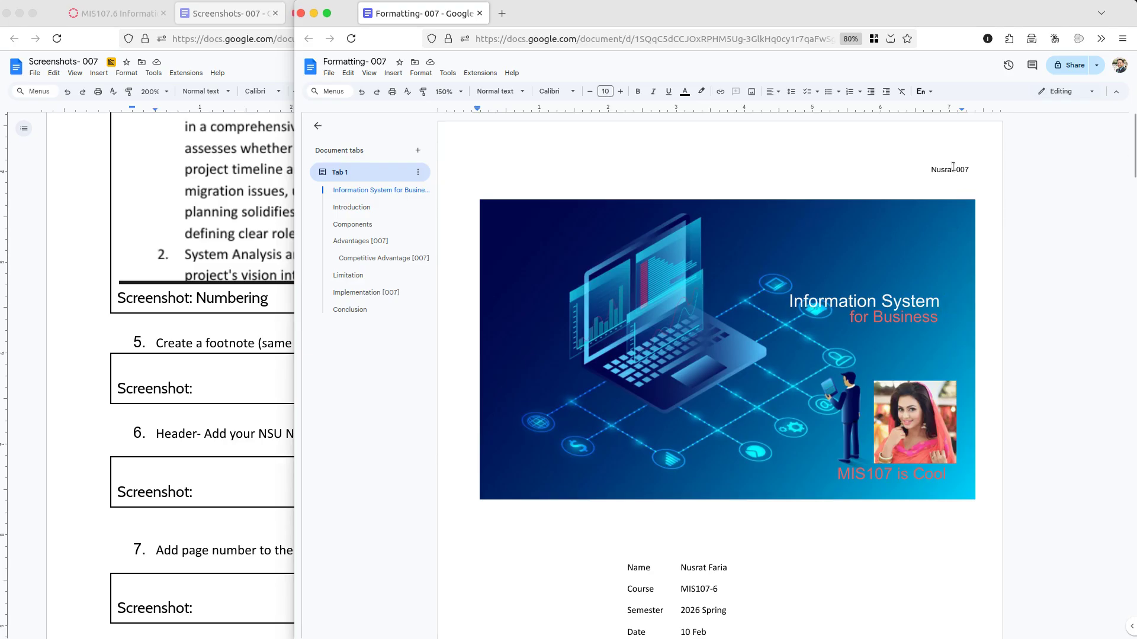
{"action": "double_click", "coordinate": [952, 168]}
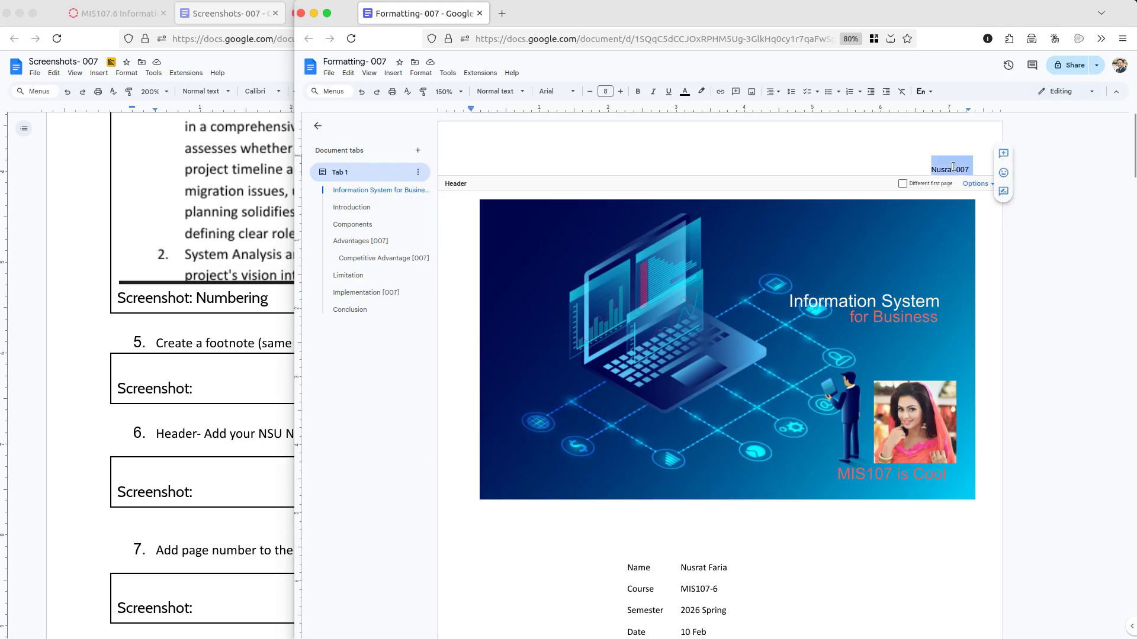
{"action": "left_click", "coordinate": [902, 184]}
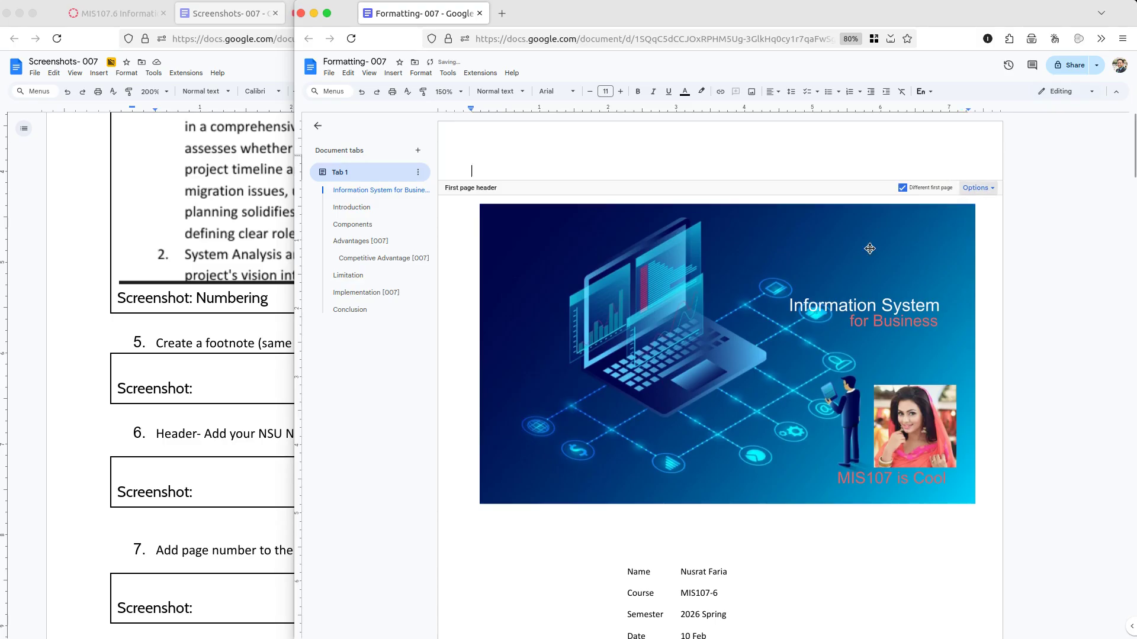
{"action": "left_click", "coordinate": [806, 569]}
{"action": "scroll", "coordinate": [876, 541], "scroll_direction": "down", "scroll_amount": 3}
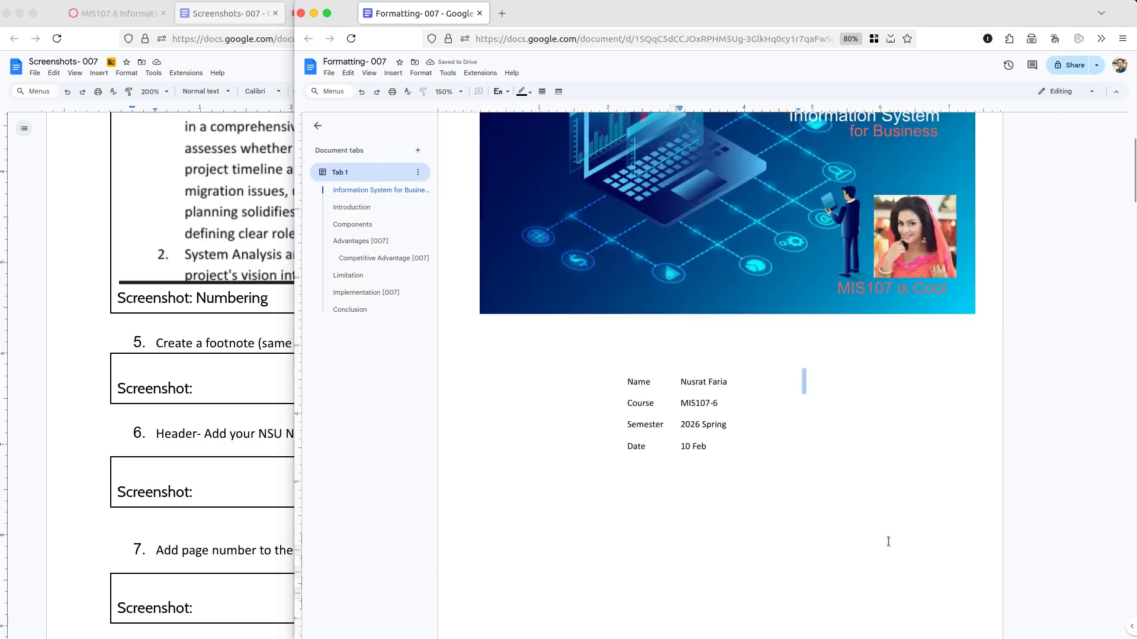
{"action": "scroll", "coordinate": [888, 541], "scroll_direction": "down", "scroll_amount": 5}
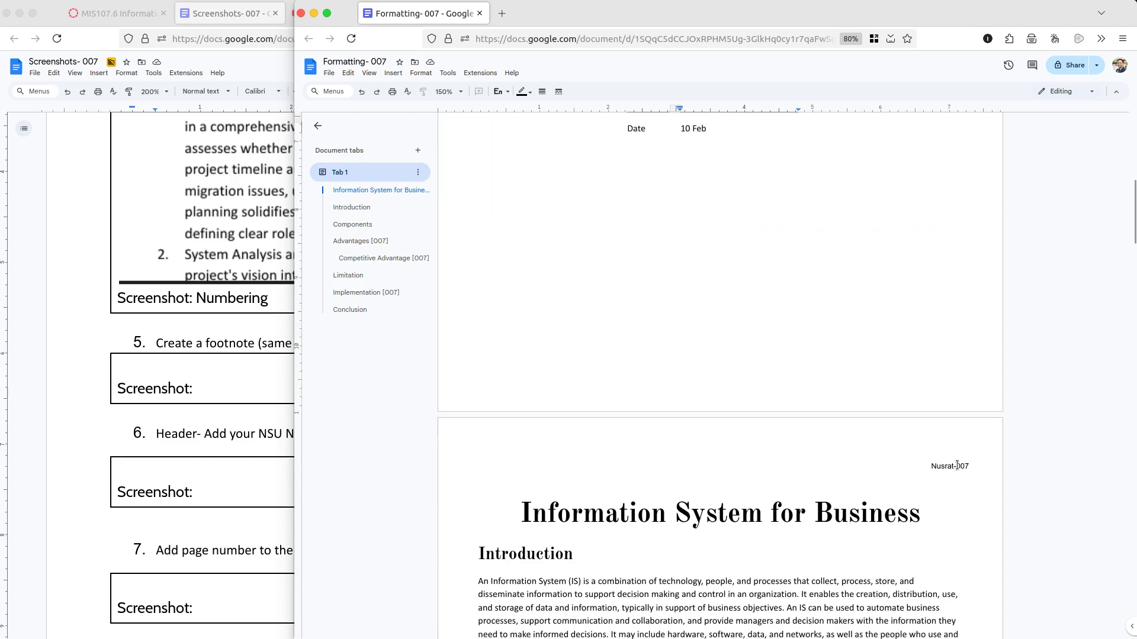
{"action": "double_click", "coordinate": [956, 465]}
{"action": "scroll", "coordinate": [960, 533], "scroll_direction": "down", "scroll_amount": 10}
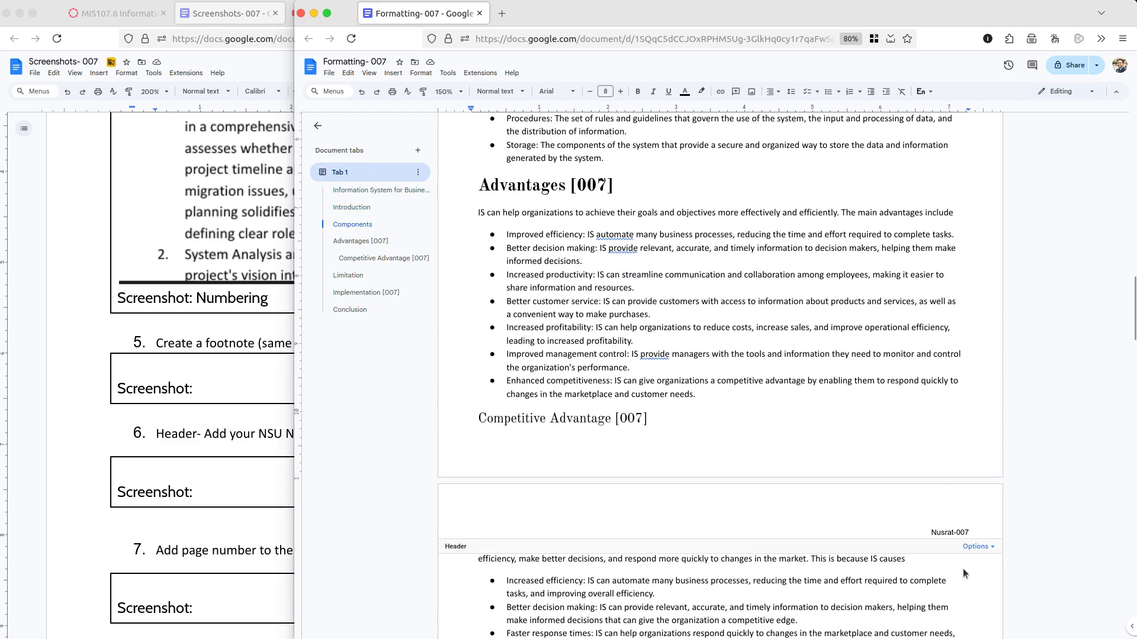
{"action": "left_click", "coordinate": [775, 339]}
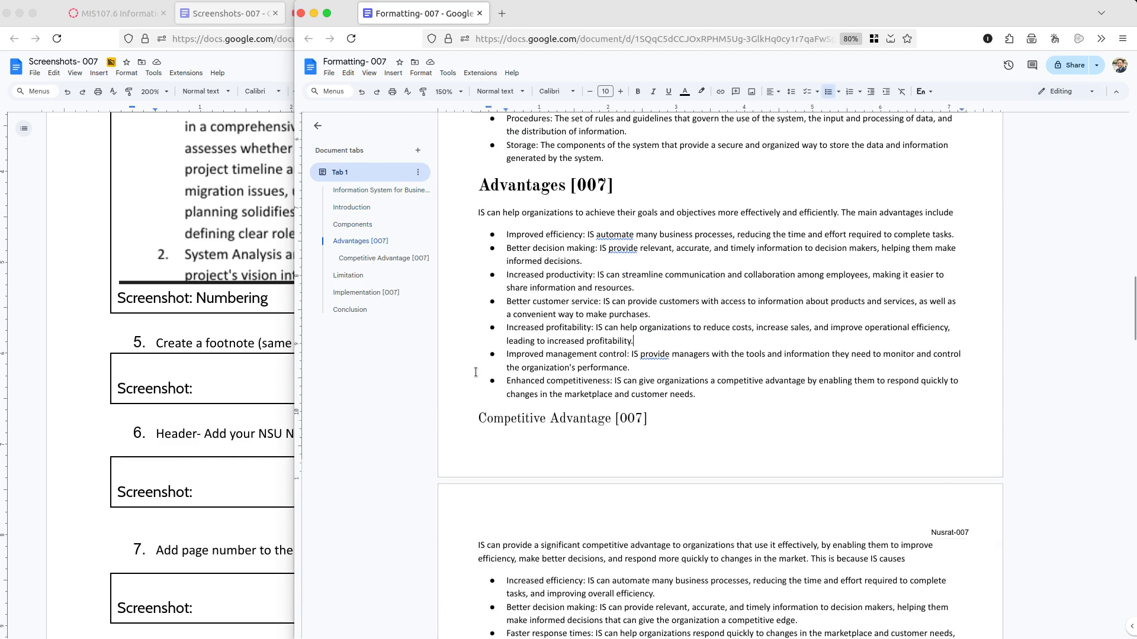
- In the Screenshots document, highlight in yellow the text from the footnote task 5 into the header task 6
{"action": "left_click", "coordinate": [260, 368]}
{"action": "left_click", "coordinate": [260, 367]}
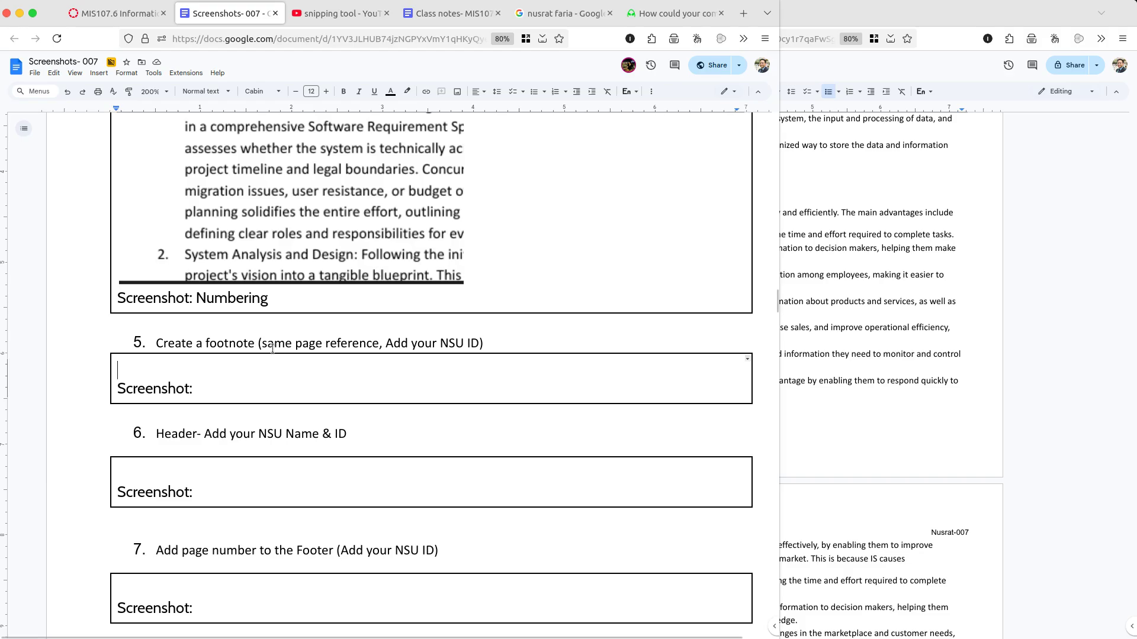
{"action": "left_click_drag", "start_coordinate": [247, 347], "coordinate": [274, 445]}
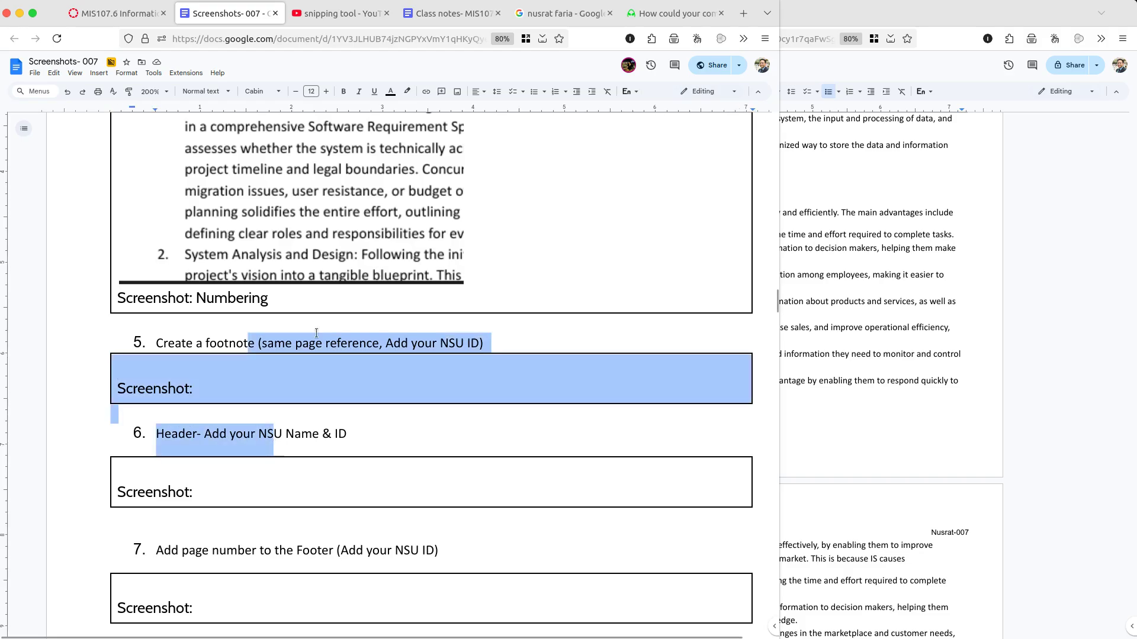
{"action": "left_click", "coordinate": [406, 92]}
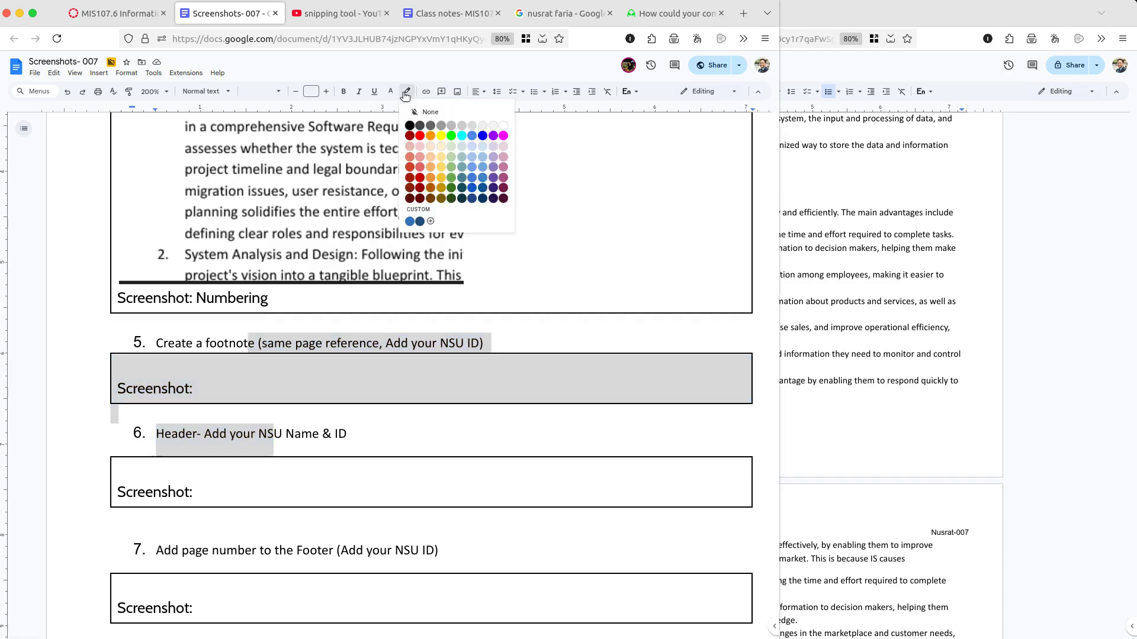
{"action": "left_click", "coordinate": [440, 137]}
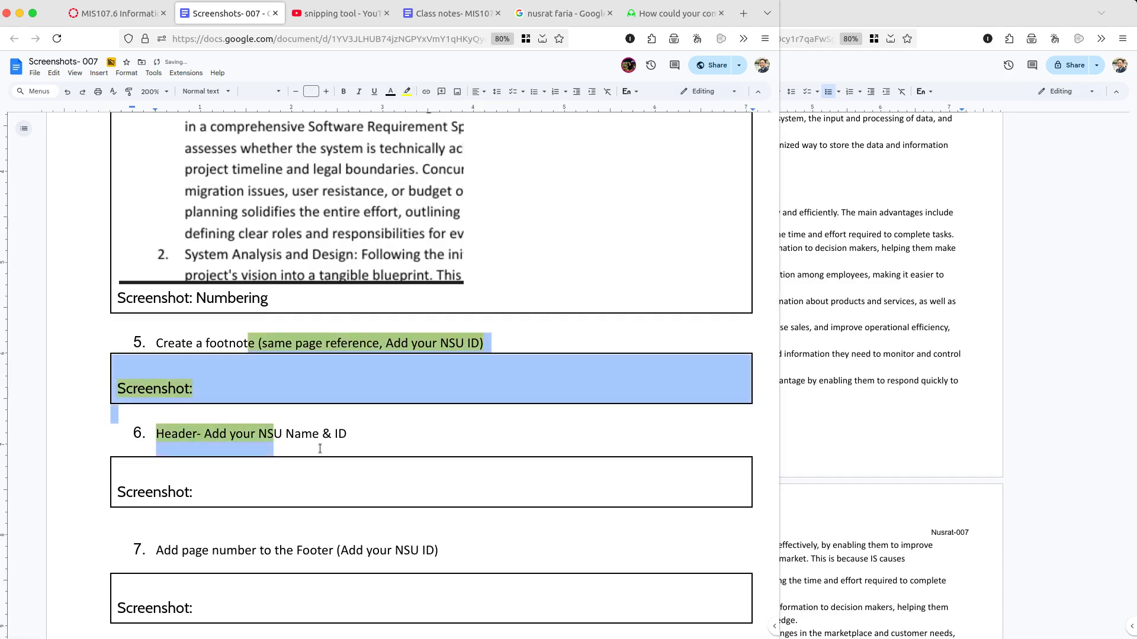
- In the Formatting document, insert right-aligned footer page numbers that skip the first page, preceded by the word "Page"
{"action": "scroll", "coordinate": [320, 448], "scroll_direction": "down", "scroll_amount": 3}
{"action": "scroll", "coordinate": [320, 448], "scroll_direction": "down", "scroll_amount": 1}
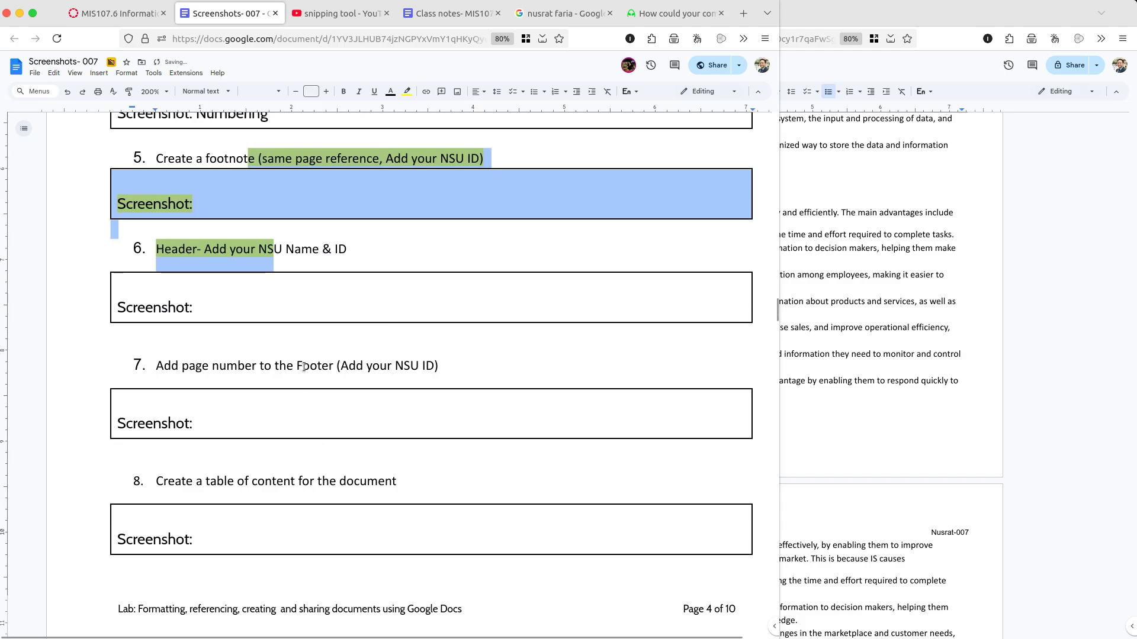
{"action": "left_click", "coordinate": [799, 309]}
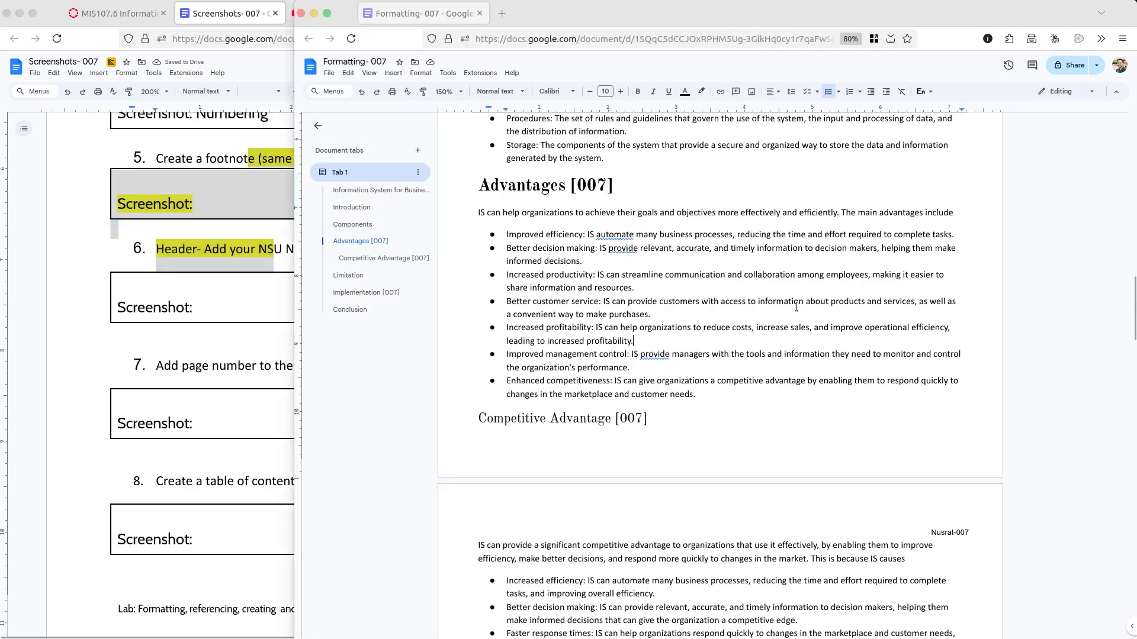
{"action": "left_click", "coordinate": [399, 76]}
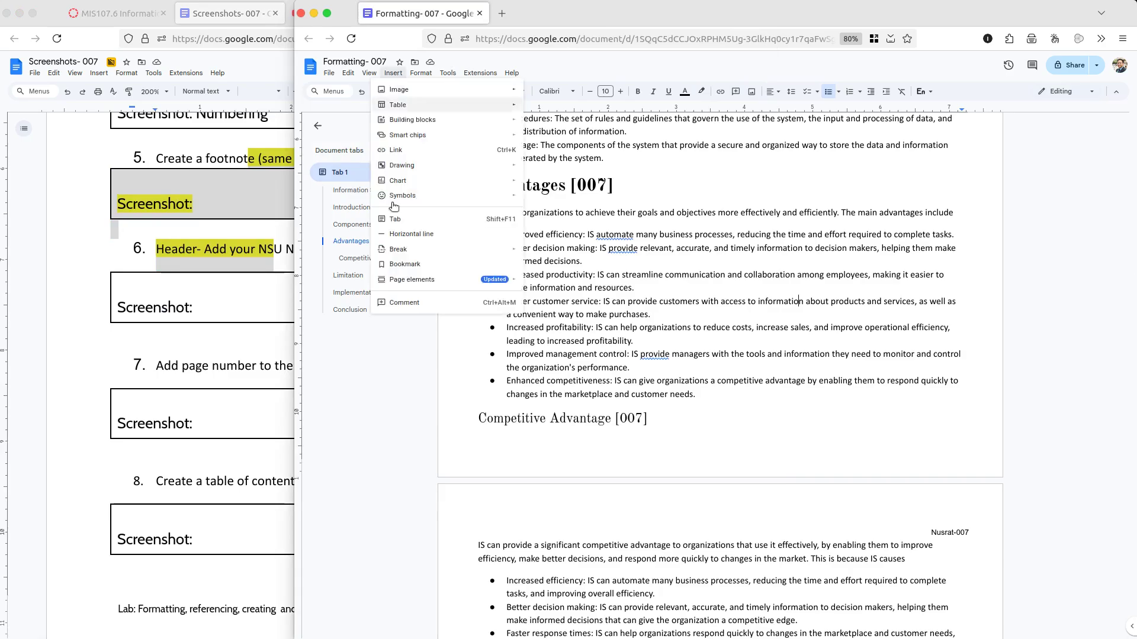
{"action": "mouse_move", "coordinate": [413, 277]}
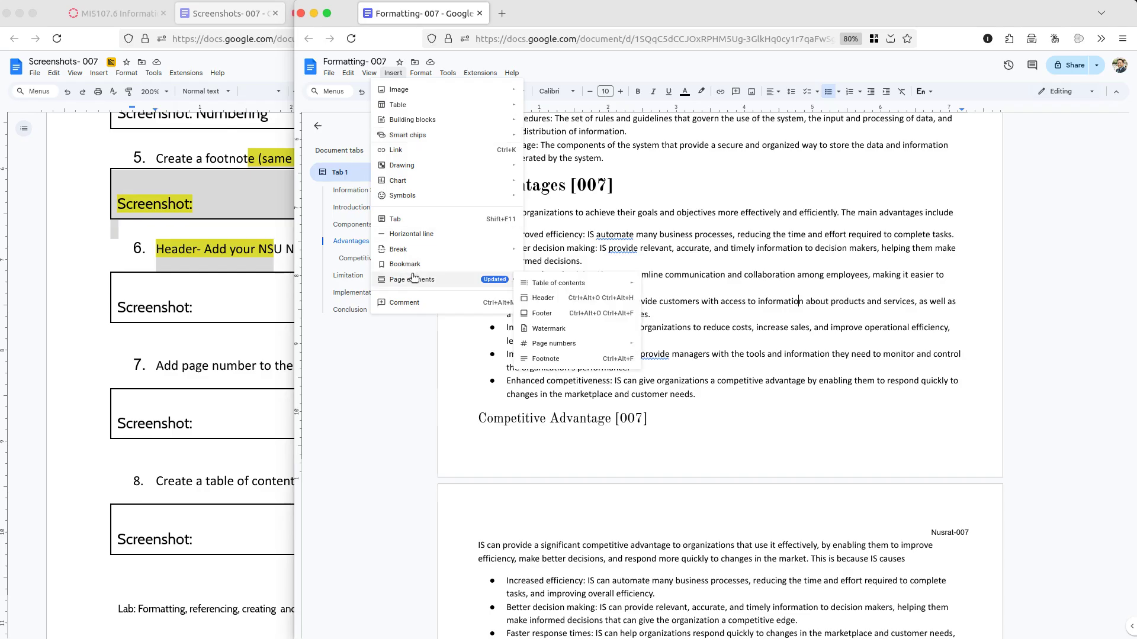
{"action": "mouse_move", "coordinate": [573, 343]}
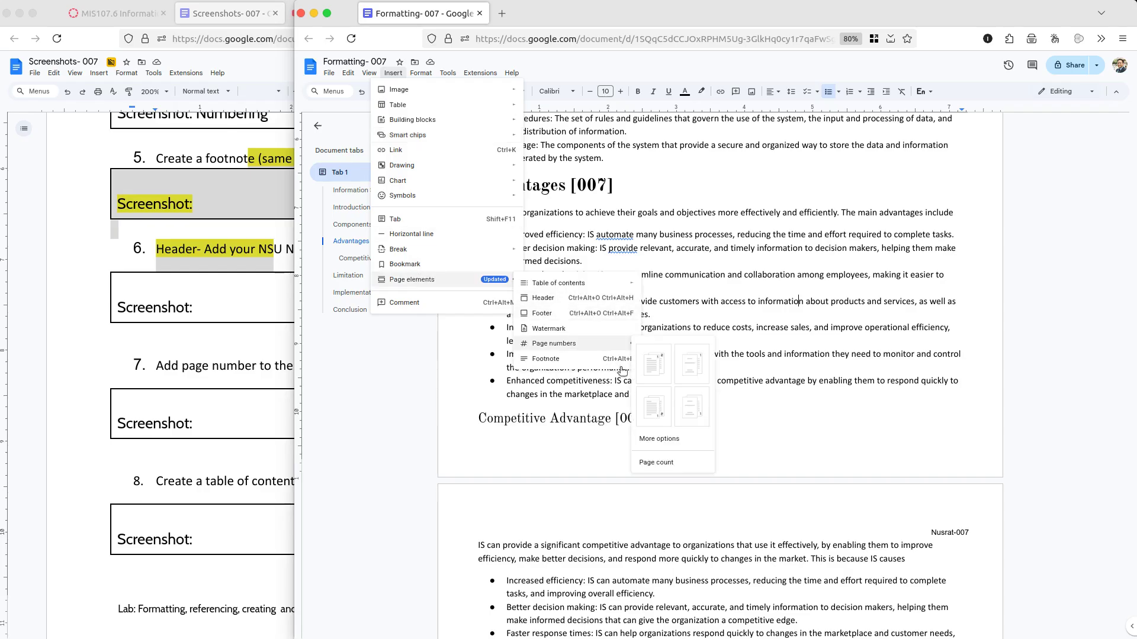
{"action": "left_click", "coordinate": [691, 414]}
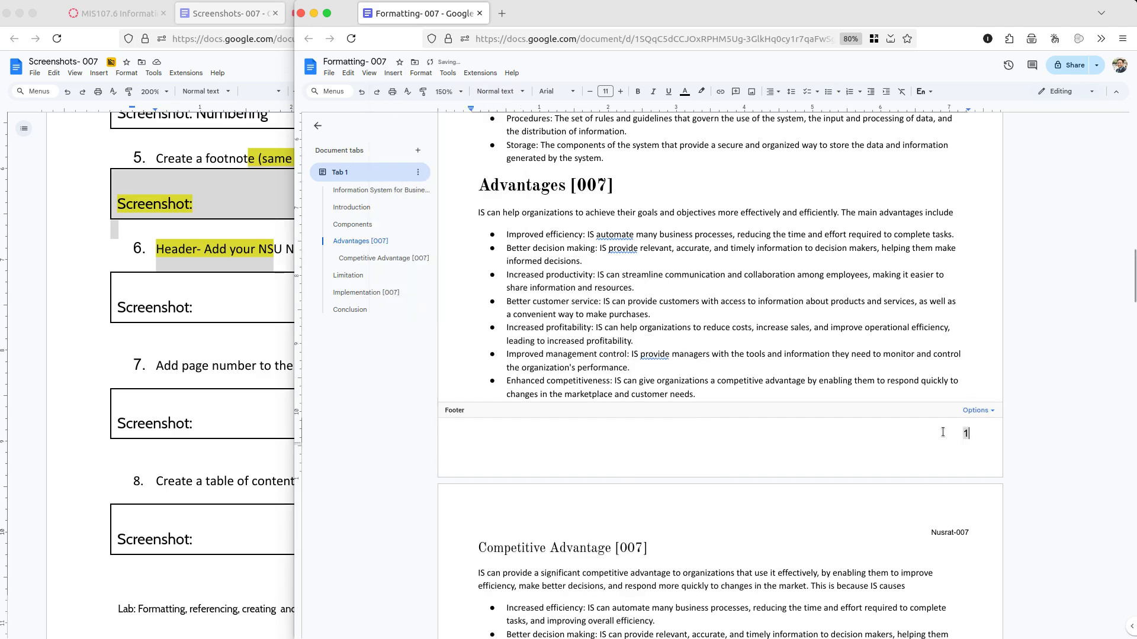
{"action": "type", "text": "Page"}
- Set the footer page number text to font size 8 in Droid Sans
{"action": "triple_click", "coordinate": [942, 432]}
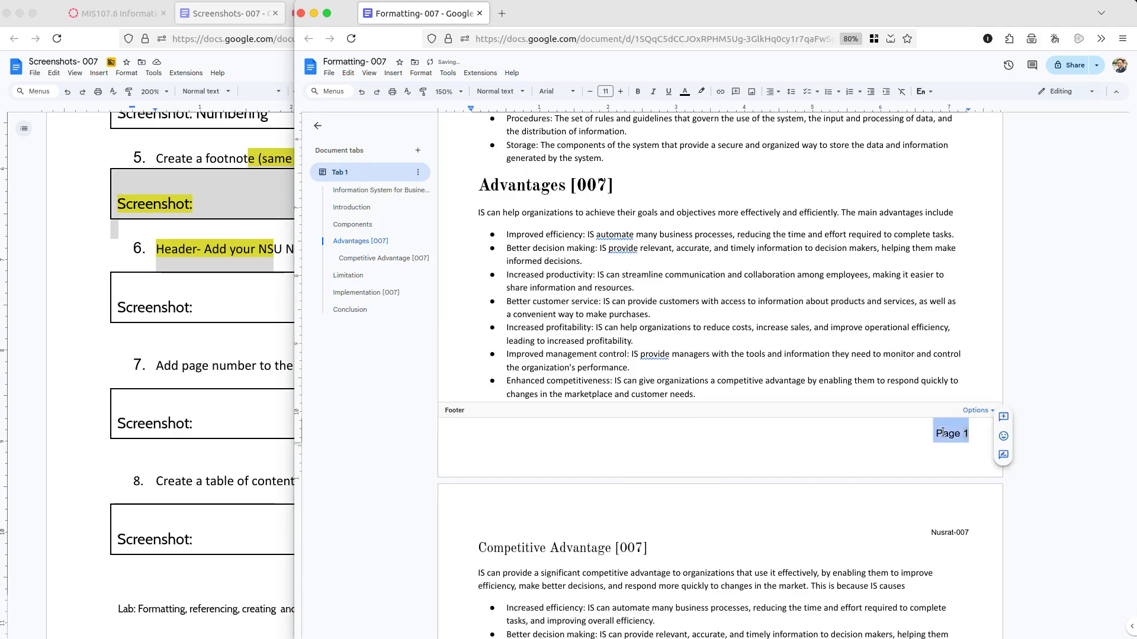
{"action": "left_click", "coordinate": [590, 92]}
{"action": "left_click", "coordinate": [590, 92]}
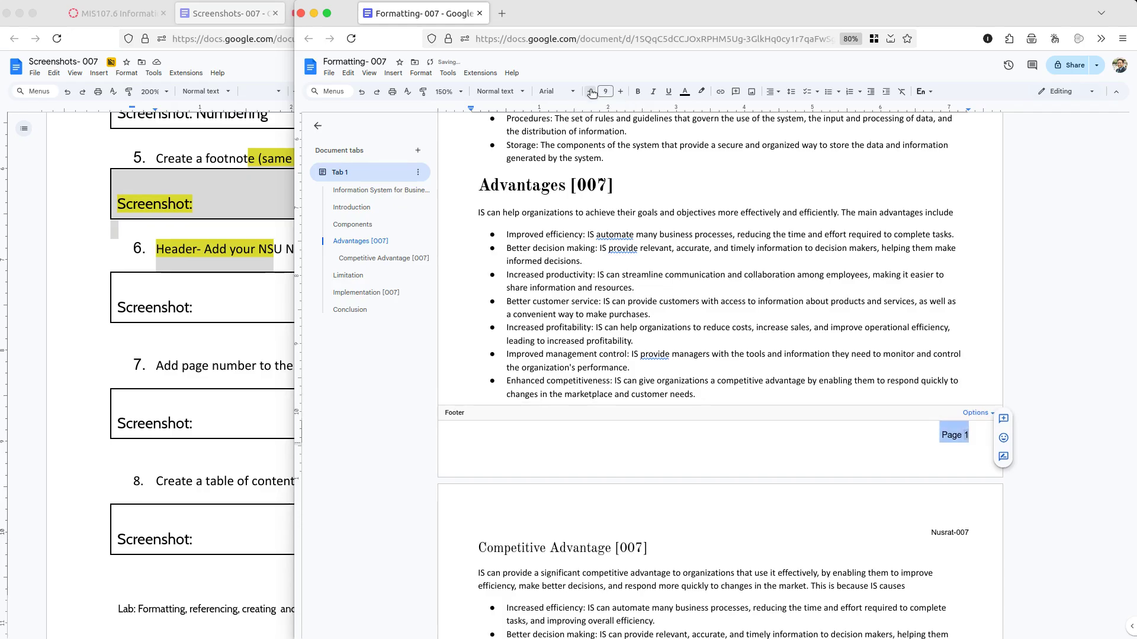
{"action": "left_click", "coordinate": [590, 92]}
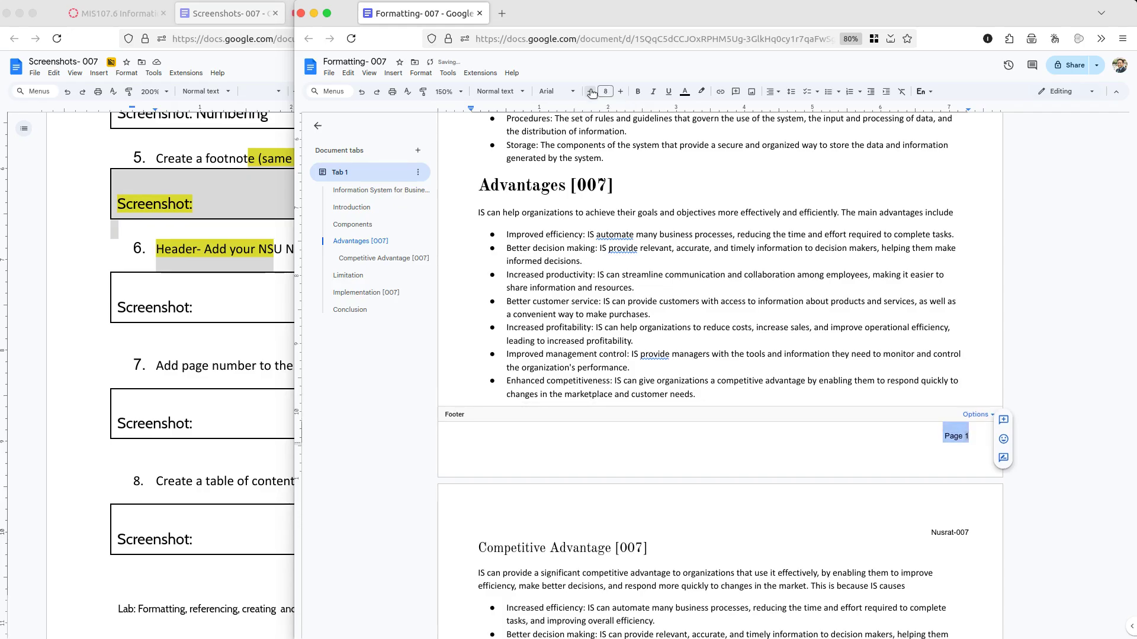
{"action": "left_click", "coordinate": [549, 90]}
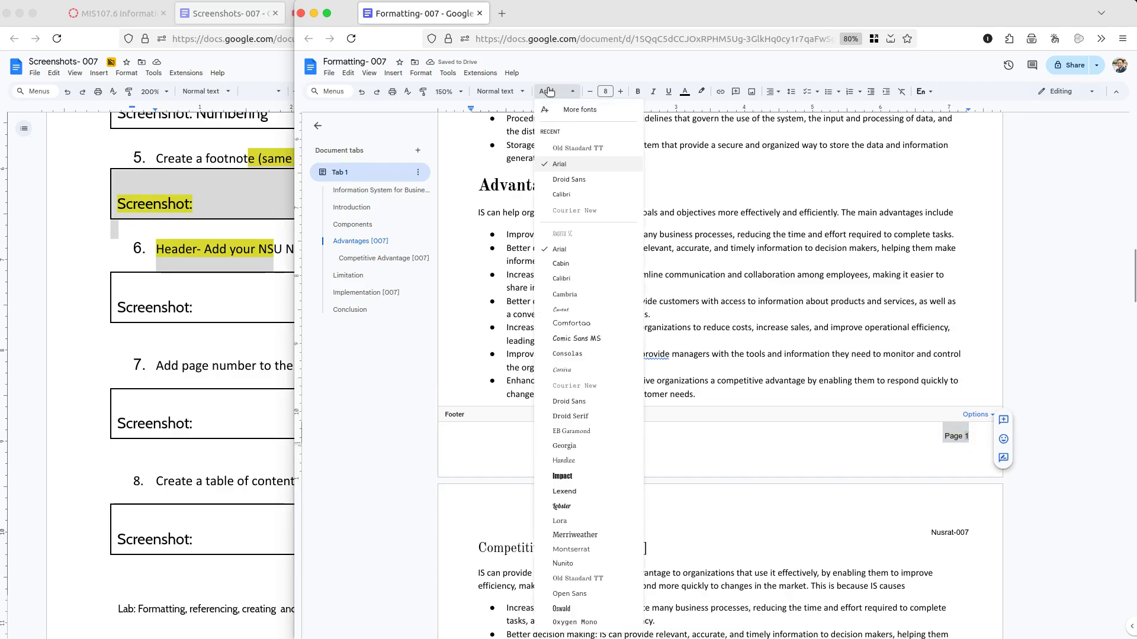
{"action": "left_click", "coordinate": [567, 181]}
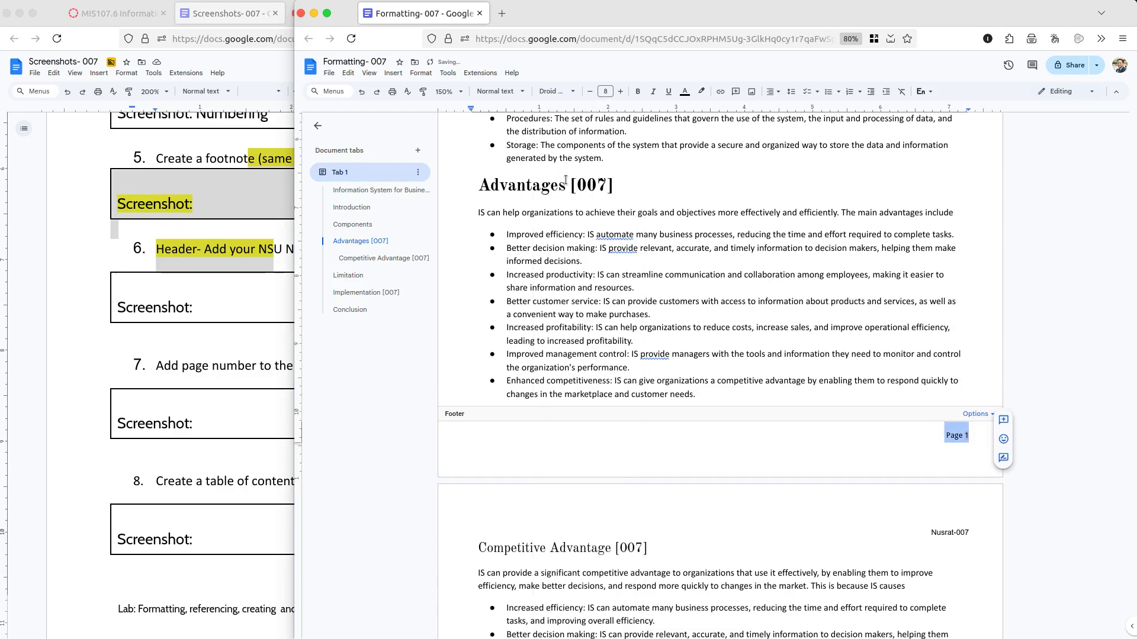
{"action": "left_click", "coordinate": [610, 349]}
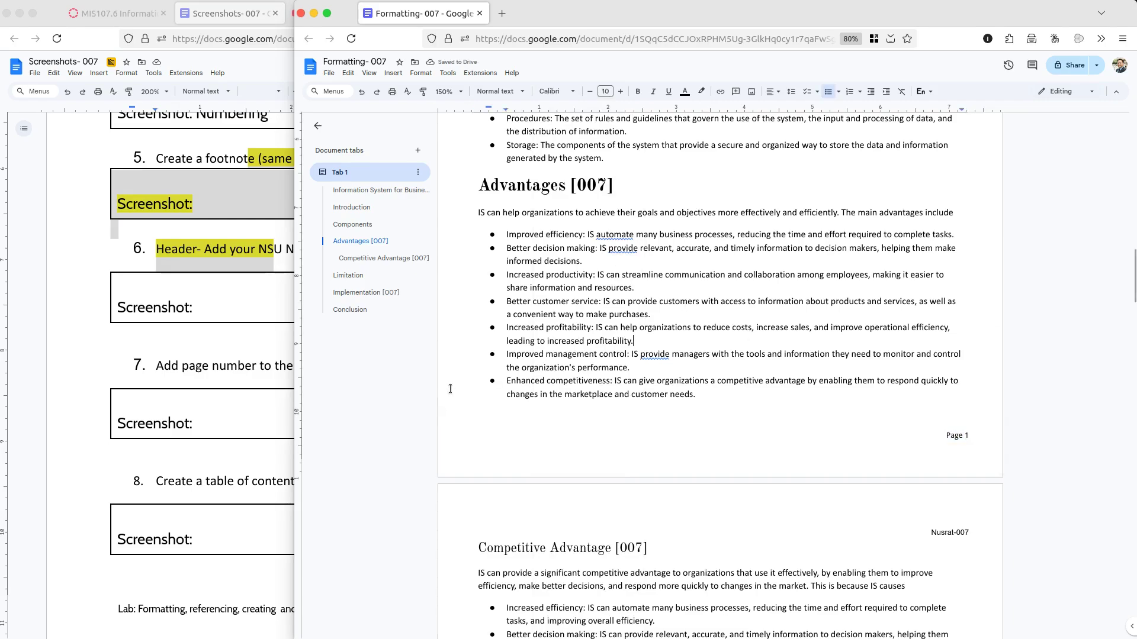
- In the Screenshots document, highlight footer page number task 7 in yellow through its Screenshot box
{"action": "left_click", "coordinate": [199, 367]}
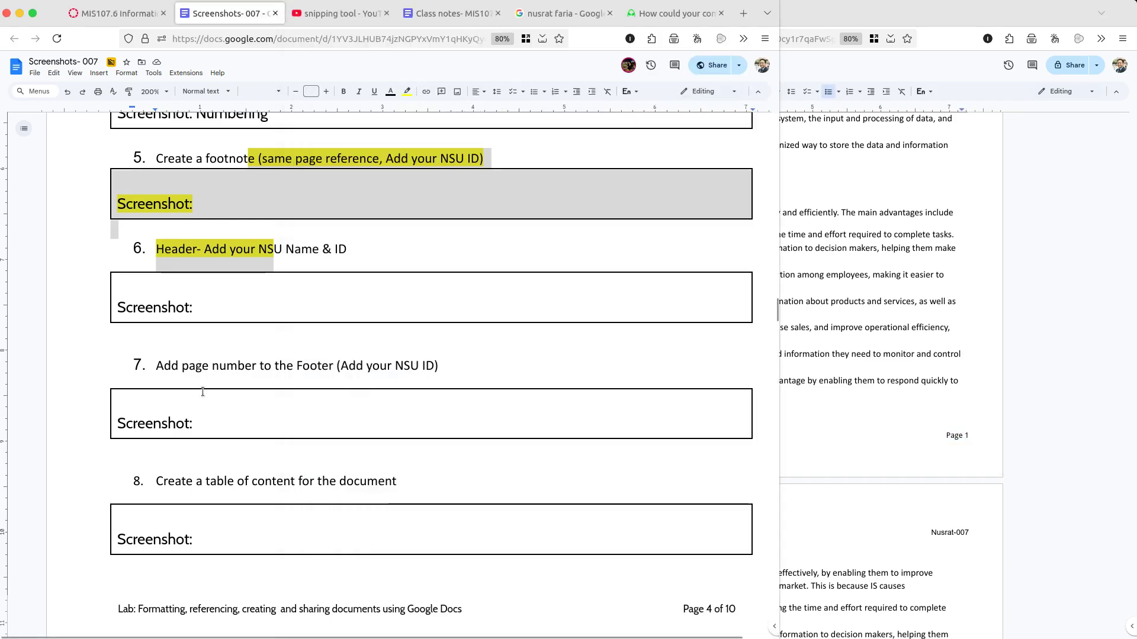
{"action": "left_click_drag", "start_coordinate": [202, 367], "coordinate": [296, 423]}
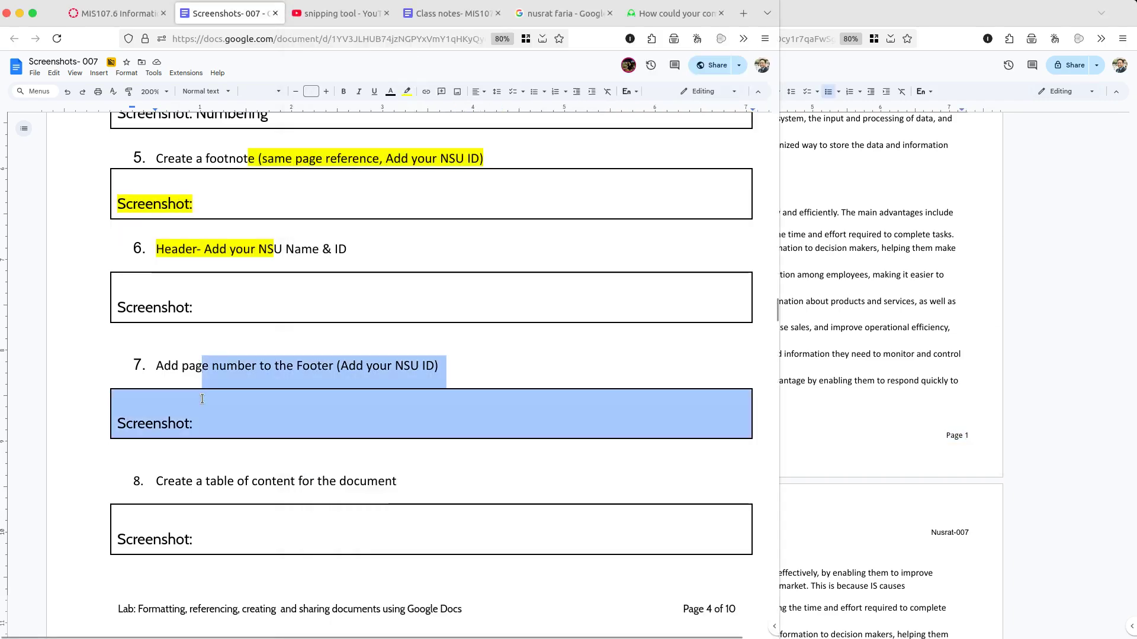
{"action": "left_click", "coordinate": [407, 91]}
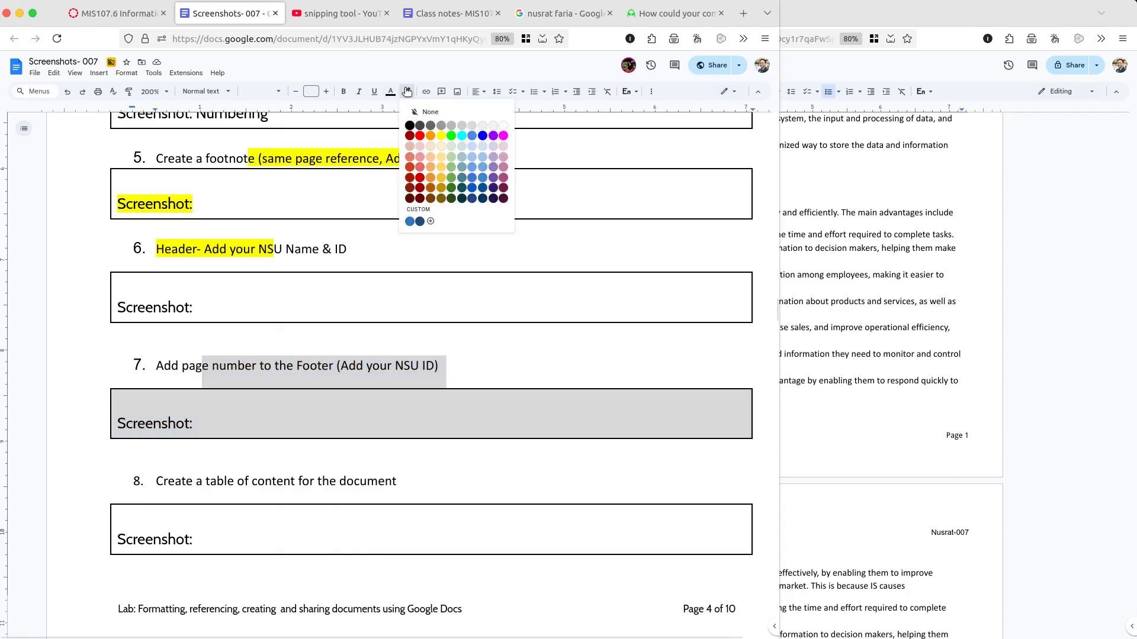
{"action": "left_click", "coordinate": [441, 135]}
- In the Formatting document, go through the outline headings from the title to Advantages and return to the title
{"action": "left_click", "coordinate": [888, 344]}
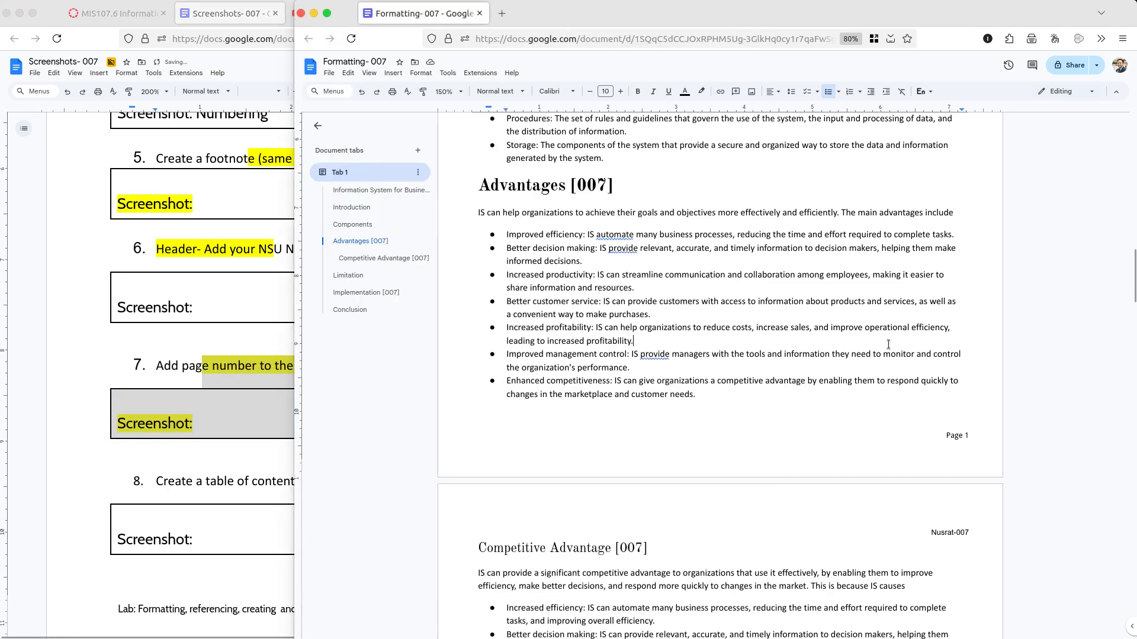
{"action": "left_click", "coordinate": [381, 190]}
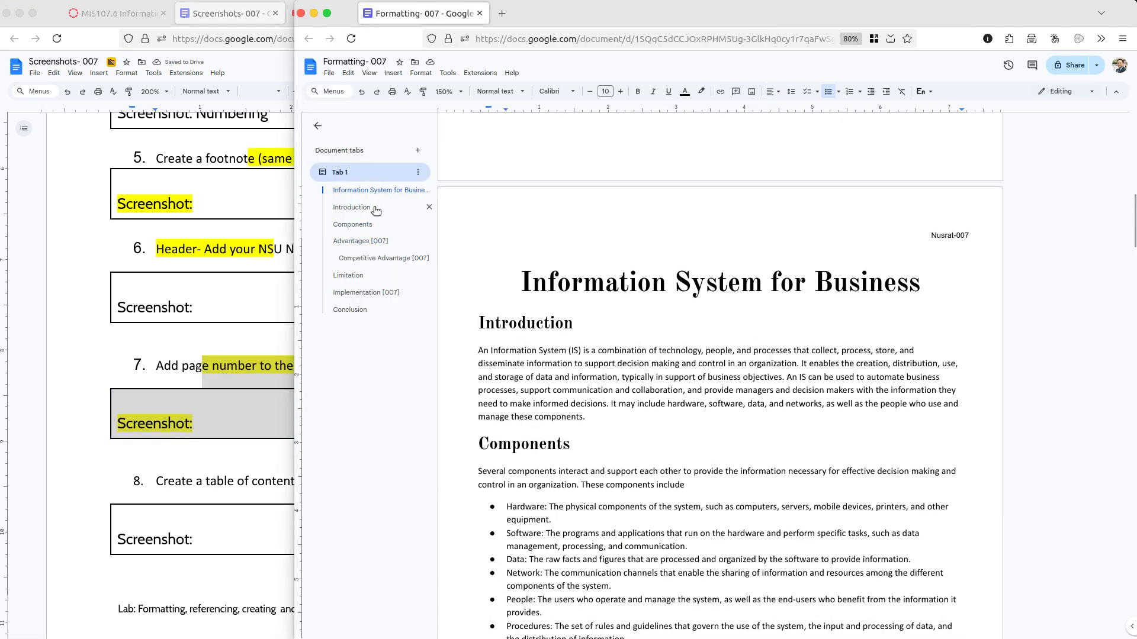
{"action": "left_click", "coordinate": [375, 210]}
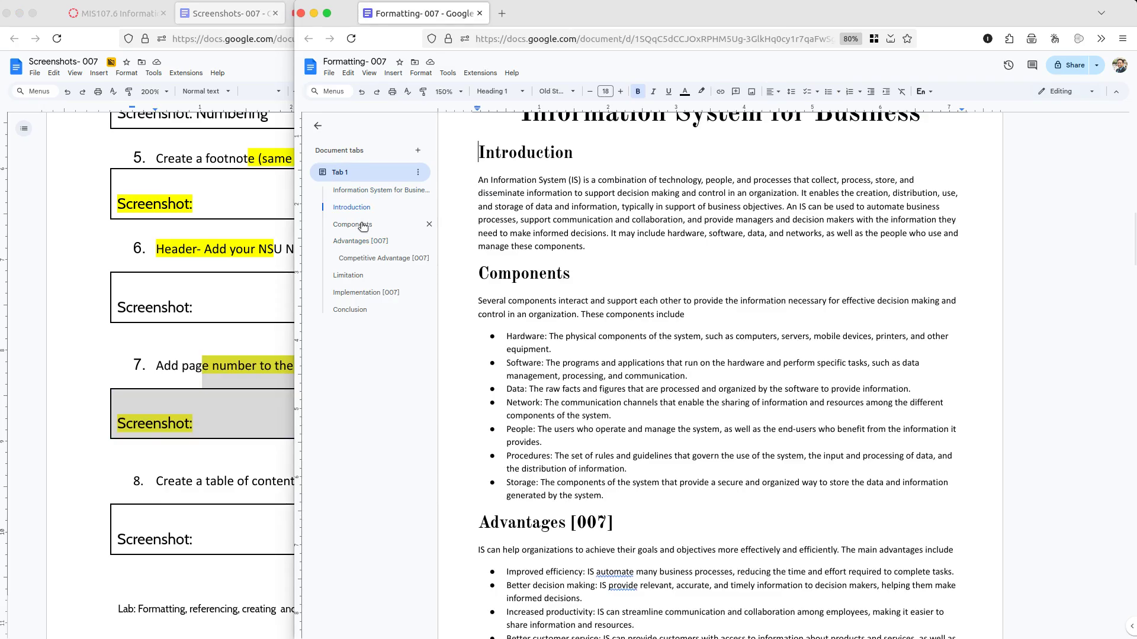
{"action": "left_click", "coordinate": [363, 225]}
{"action": "left_click", "coordinate": [359, 242]}
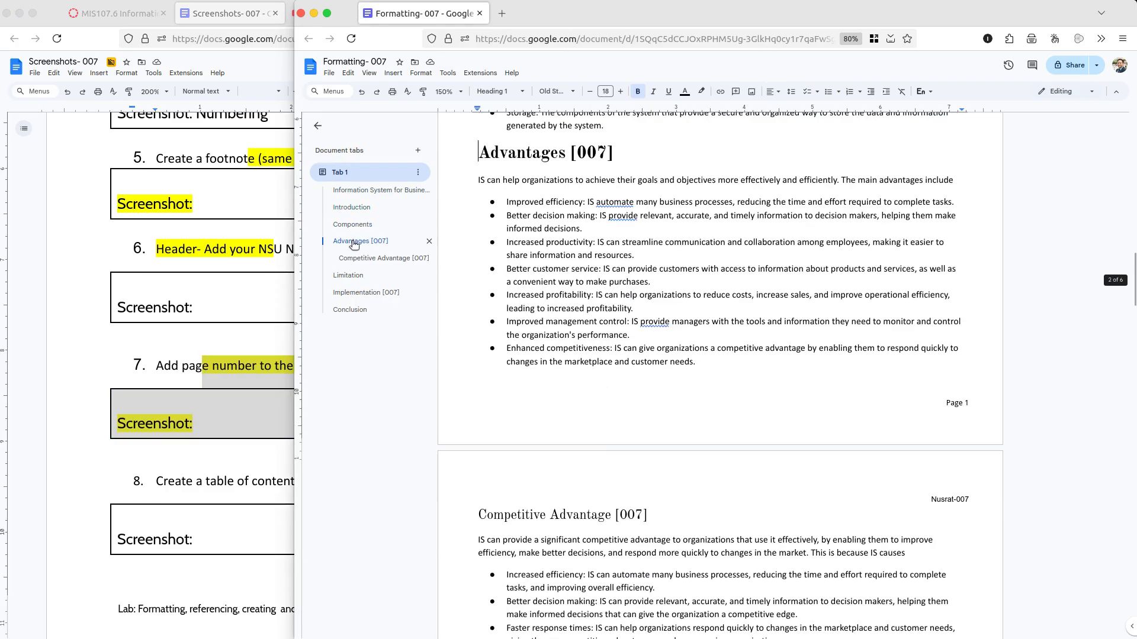
{"action": "left_click", "coordinate": [380, 190]}
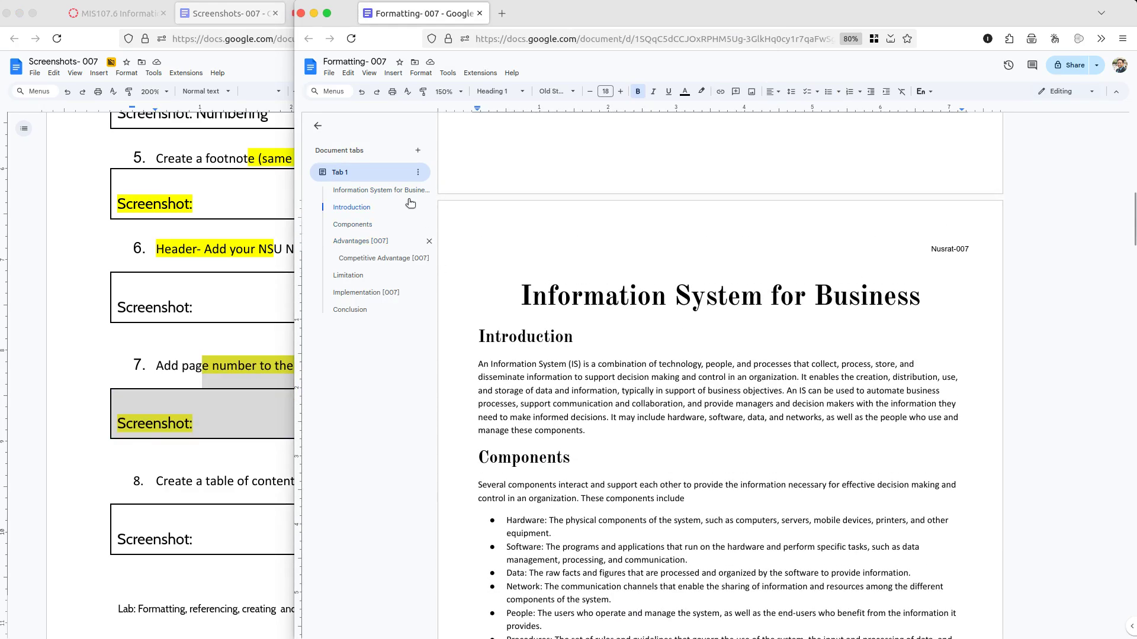
- Add blank lines below the Information System for Business title and insert a plain table of contents with page numbers there
{"action": "left_click", "coordinate": [408, 193]}
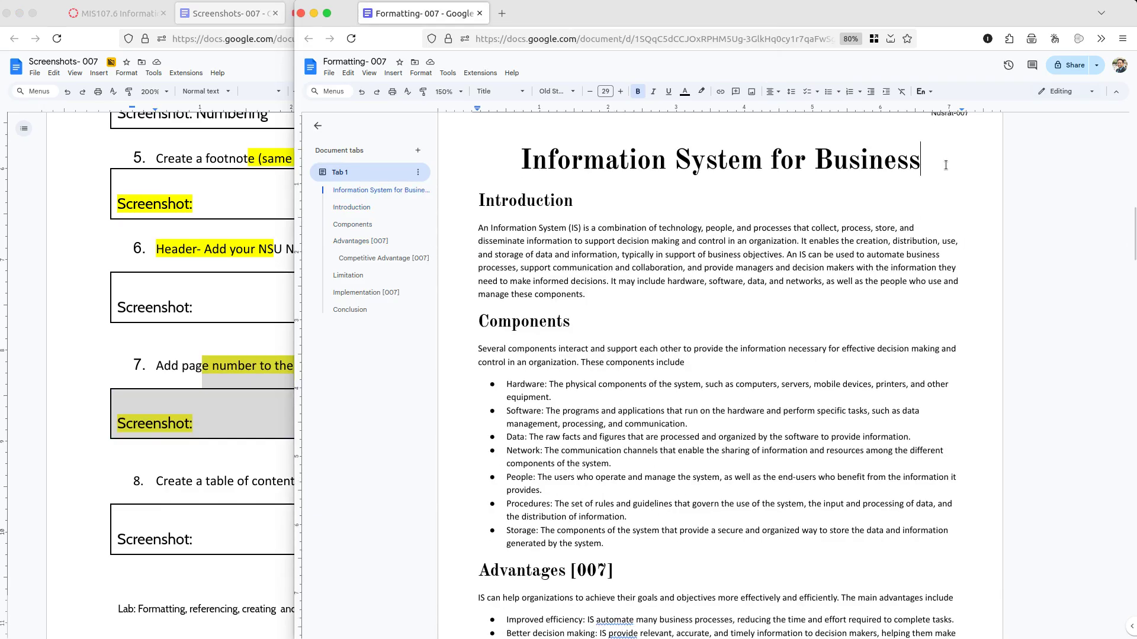
{"action": "key", "text": "Return"}
{"action": "key", "text": "Return"}
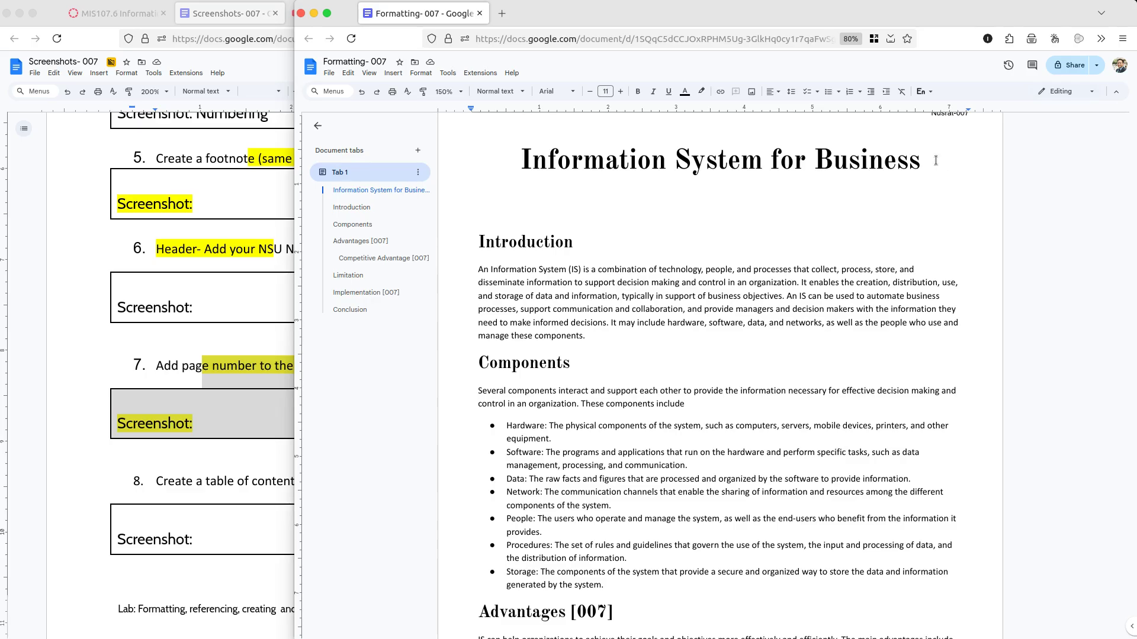
{"action": "left_click", "coordinate": [392, 74]}
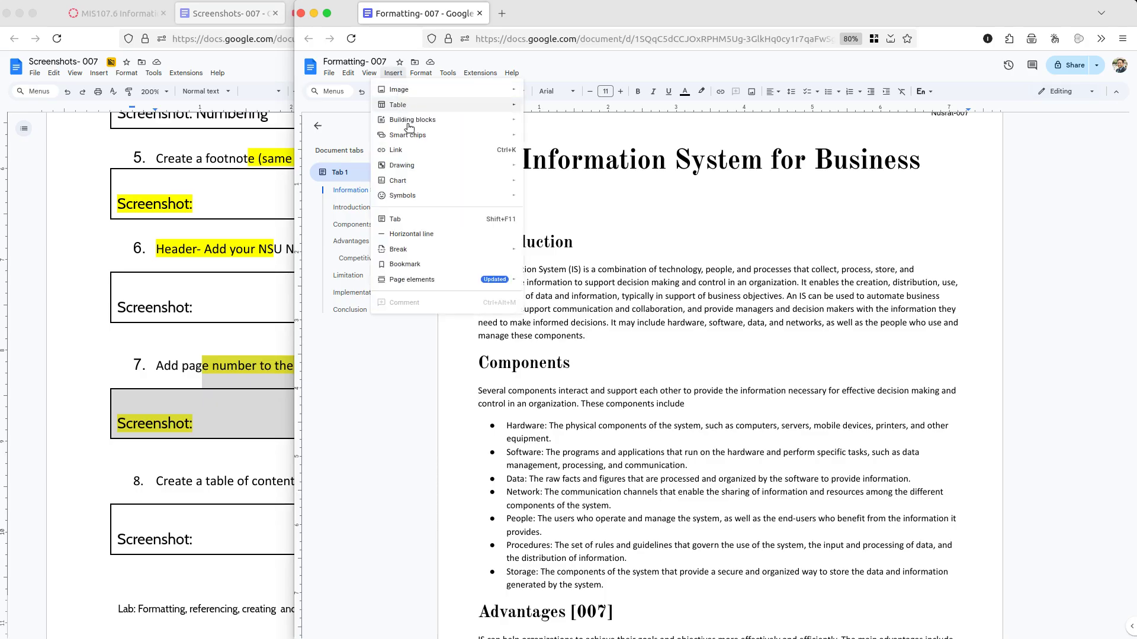
{"action": "mouse_move", "coordinate": [436, 282]}
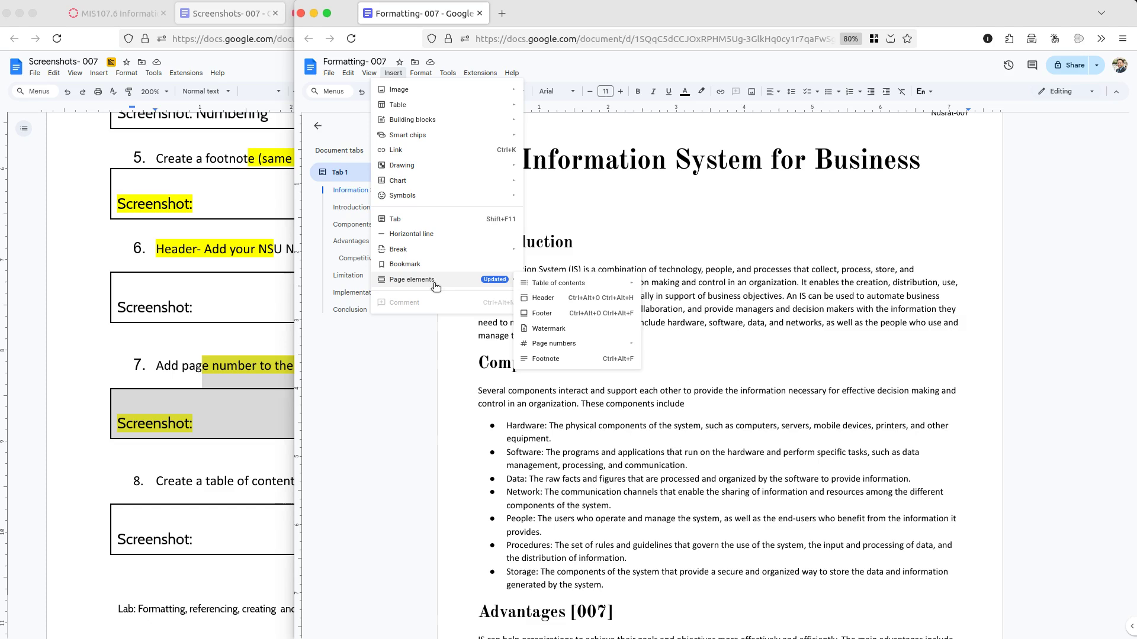
{"action": "mouse_move", "coordinate": [543, 289]}
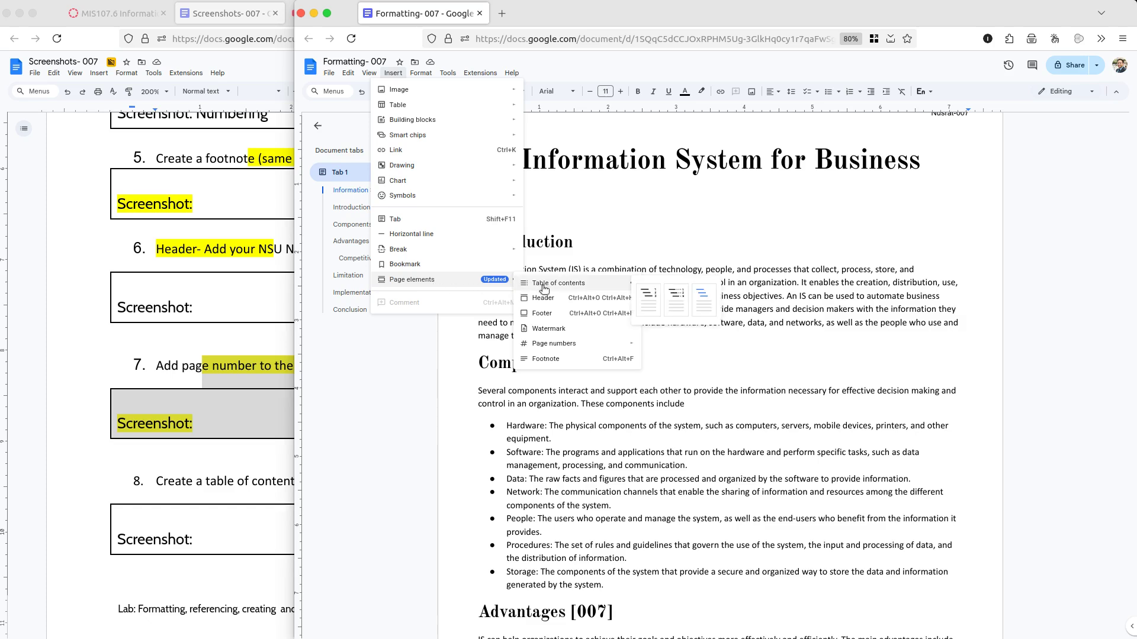
{"action": "left_click", "coordinate": [649, 300]}
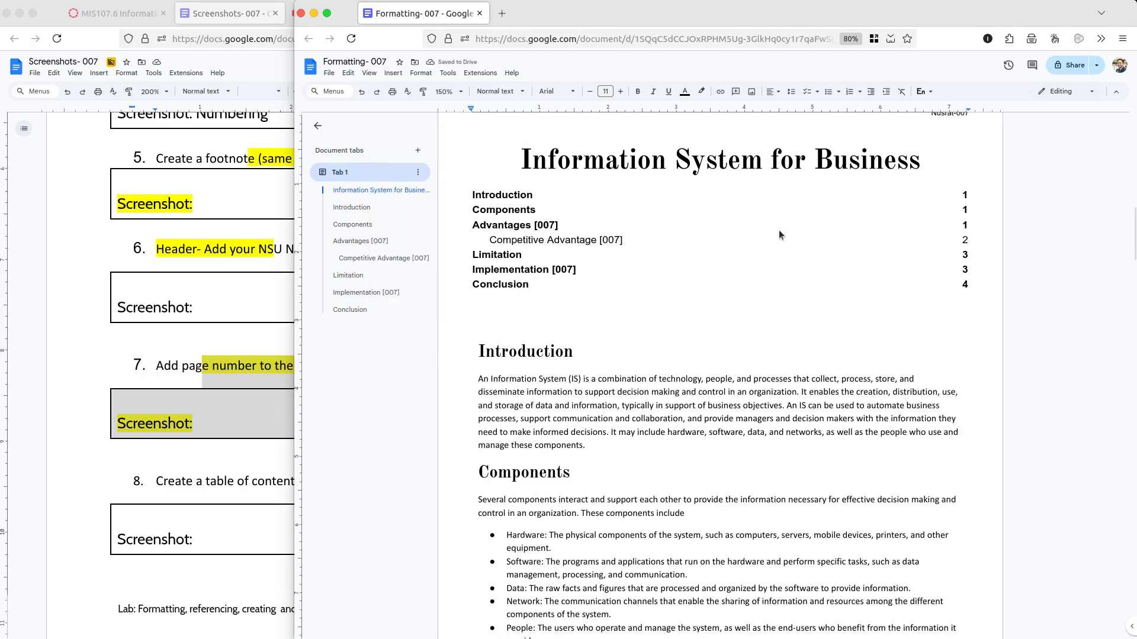
- Add blank lines between the title and the table of contents and write the label "Table of Content" directly above the list
{"action": "left_click", "coordinate": [928, 156]}
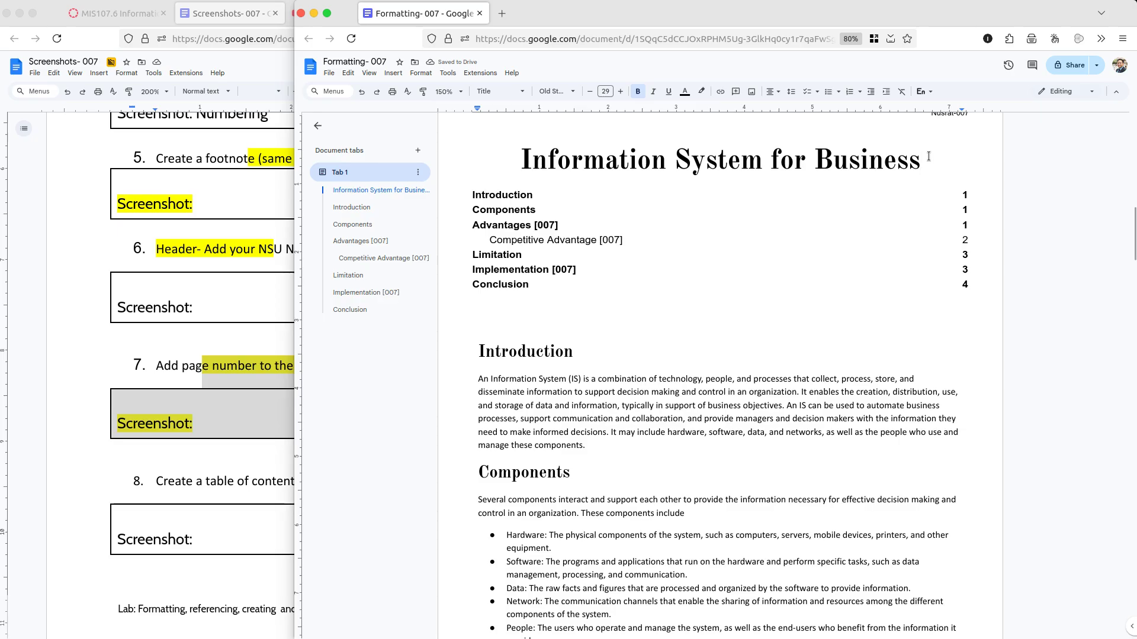
{"action": "key", "text": "Return"}
{"action": "key", "text": "Return"}
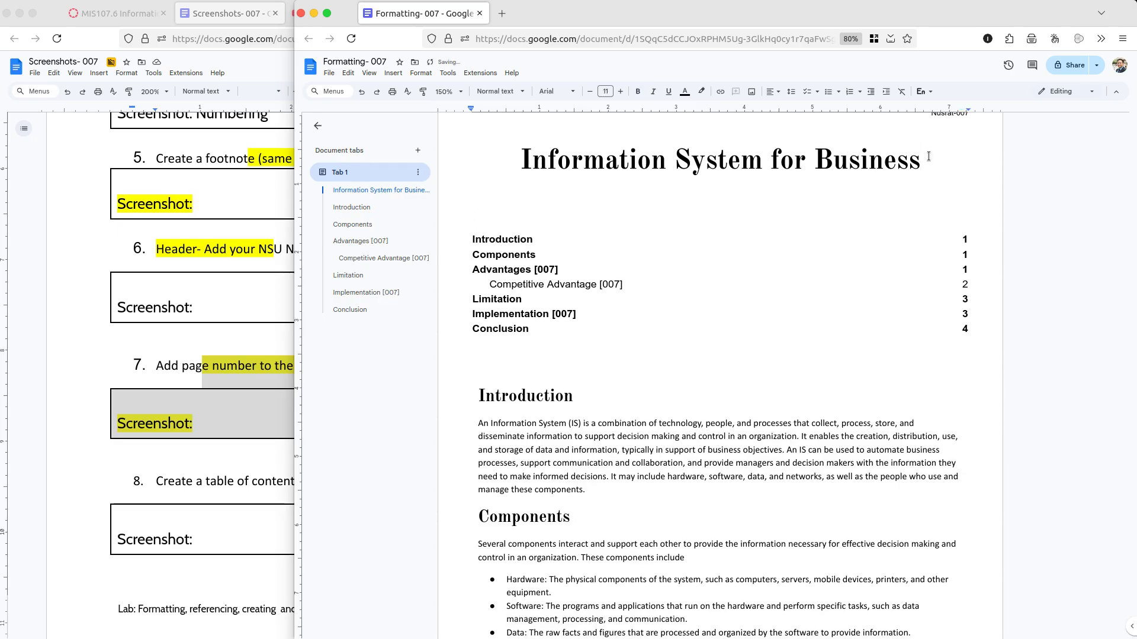
{"action": "left_click", "coordinate": [515, 388]}
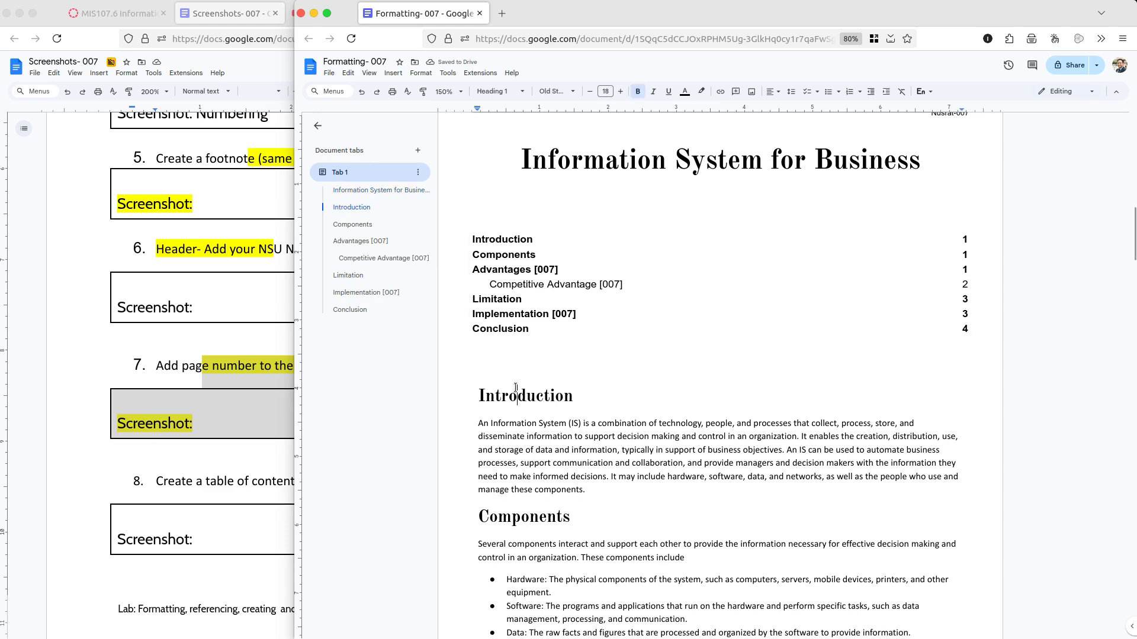
{"action": "left_click", "coordinate": [520, 208]}
{"action": "type", "text": "T"}
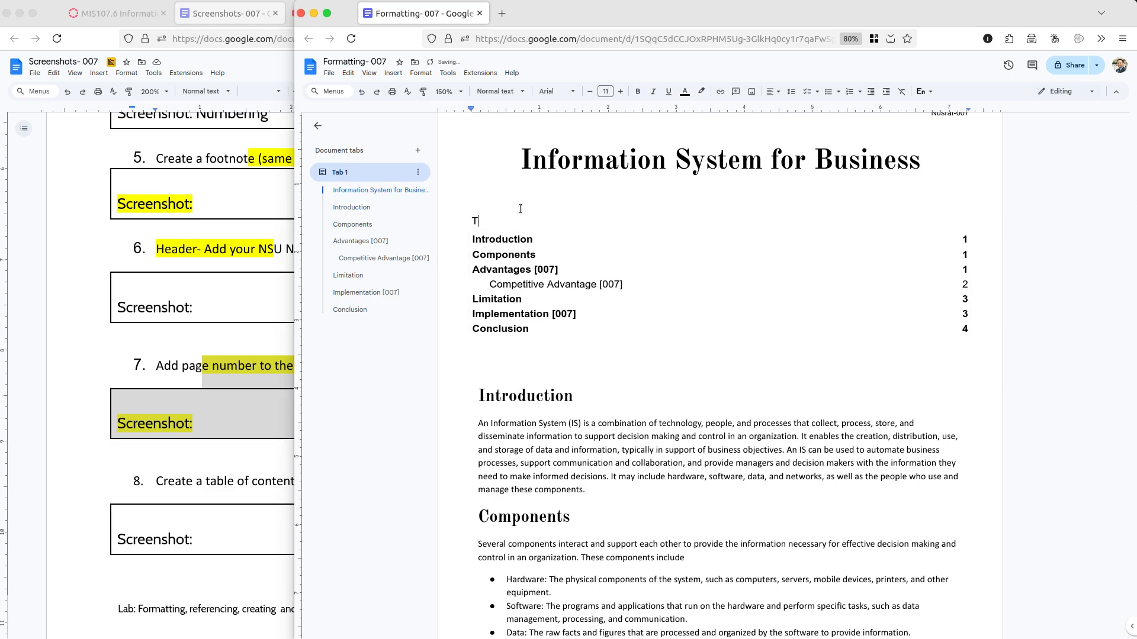
{"action": "type", "text": "able of Content"}
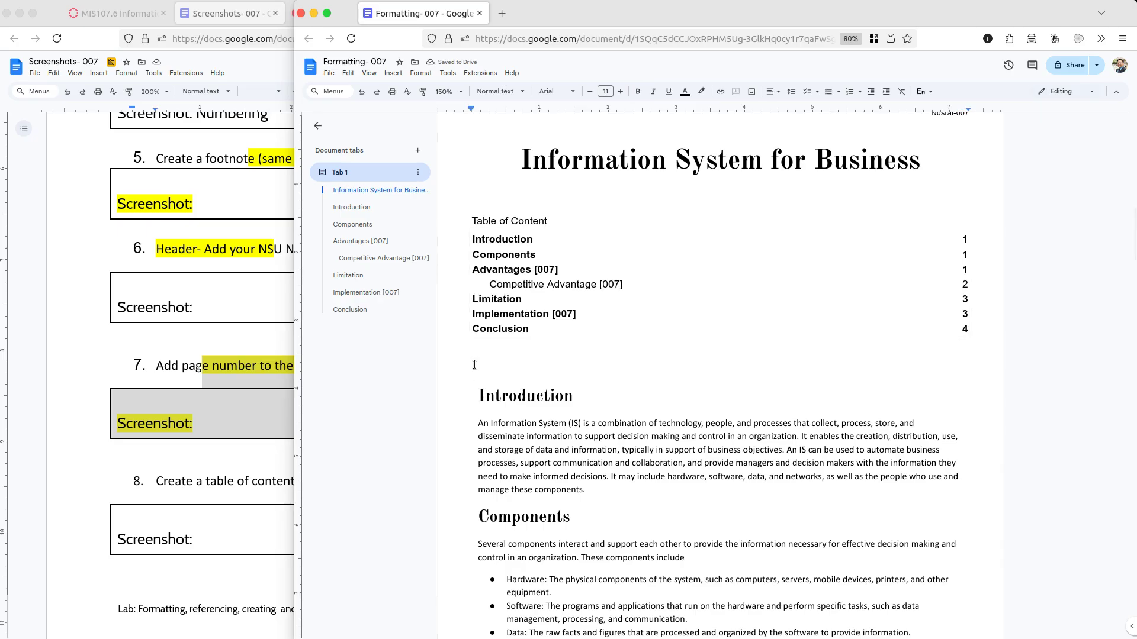
- Insert a second plain table of contents with page numbers below the first one
{"action": "left_click", "coordinate": [393, 73]}
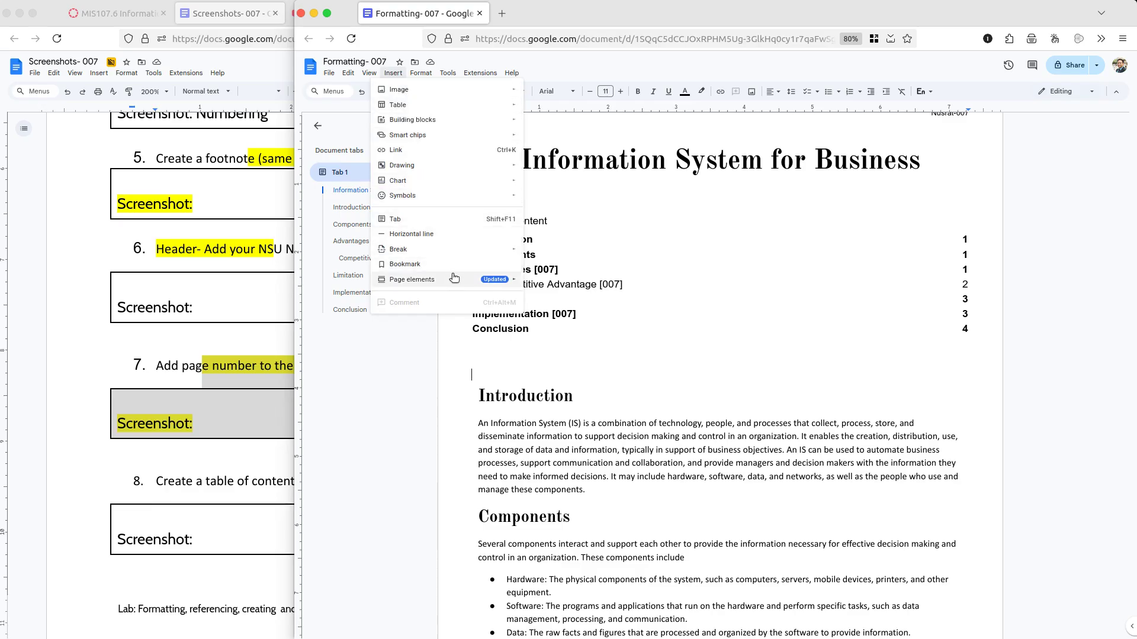
{"action": "mouse_move", "coordinate": [456, 279]}
{"action": "mouse_move", "coordinate": [536, 284]}
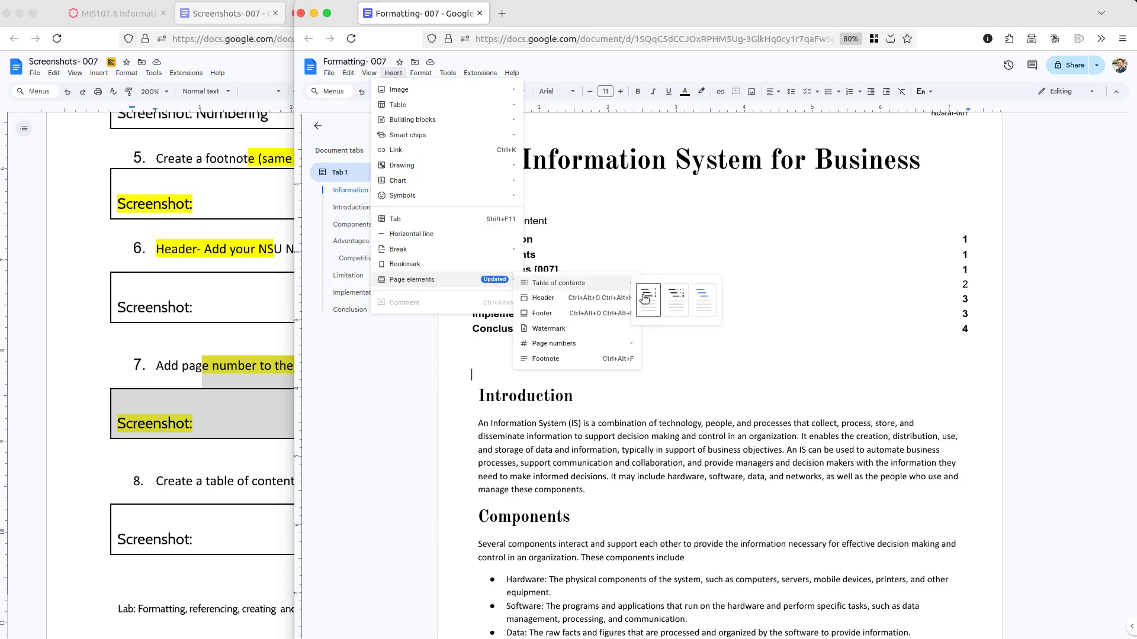
{"action": "left_click", "coordinate": [645, 298]}
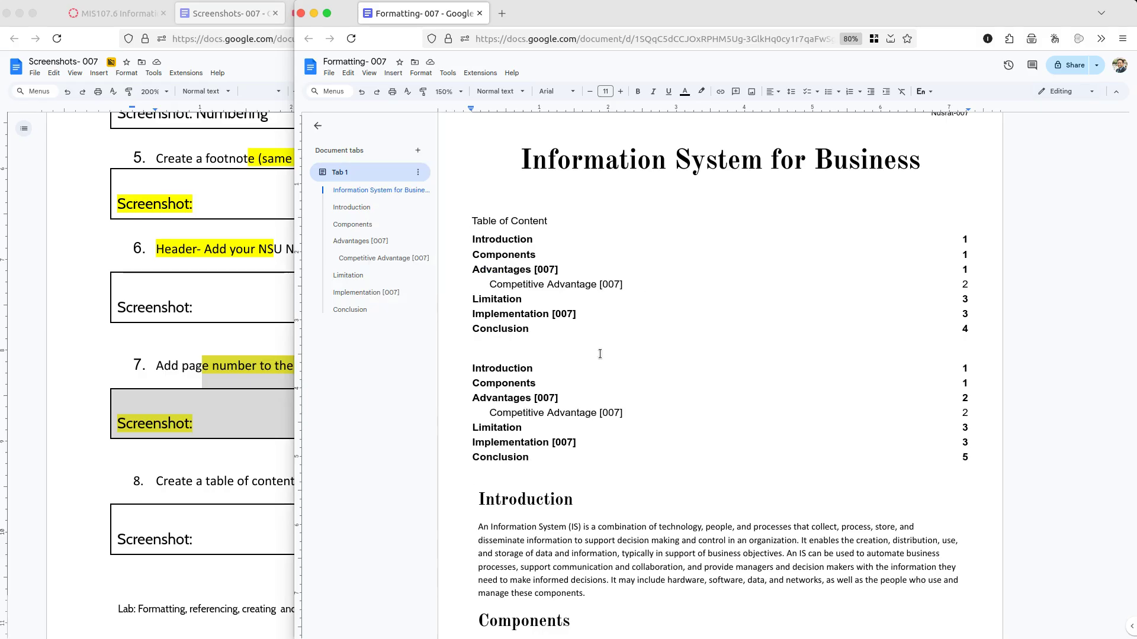
- Insert a page break before the Introduction heading and check the layout around the break
{"action": "key", "text": "ctrl+Return"}
{"action": "scroll", "coordinate": [855, 472], "scroll_direction": "up", "scroll_amount": 3}
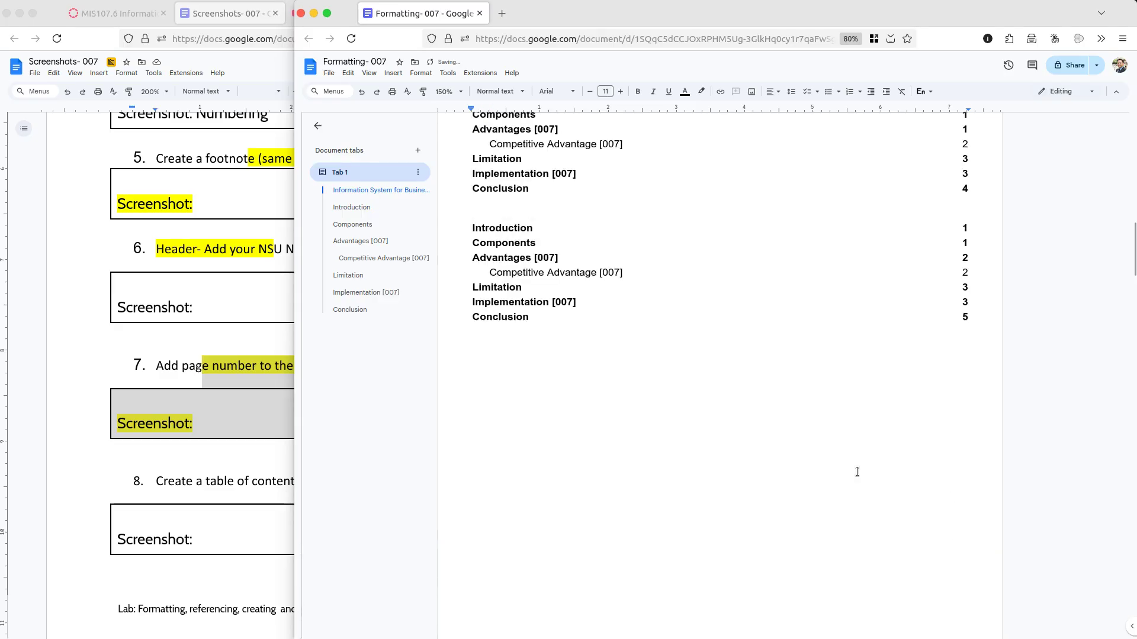
{"action": "scroll", "coordinate": [857, 472], "scroll_direction": "down", "scroll_amount": 5}
{"action": "left_click", "coordinate": [690, 493]}
{"action": "scroll", "coordinate": [729, 452], "scroll_direction": "up", "scroll_amount": 4}
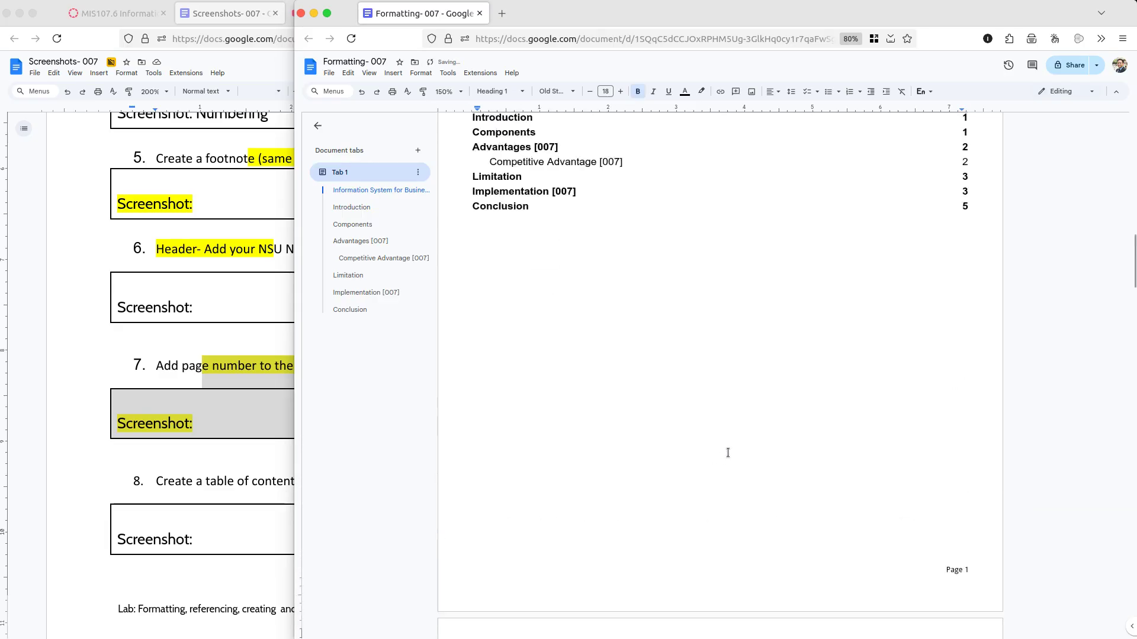
{"action": "scroll", "coordinate": [729, 453], "scroll_direction": "up", "scroll_amount": 1}
- Update the page numbers of the second table of contents, and delete that duplicate table
{"action": "left_click", "coordinate": [551, 213]}
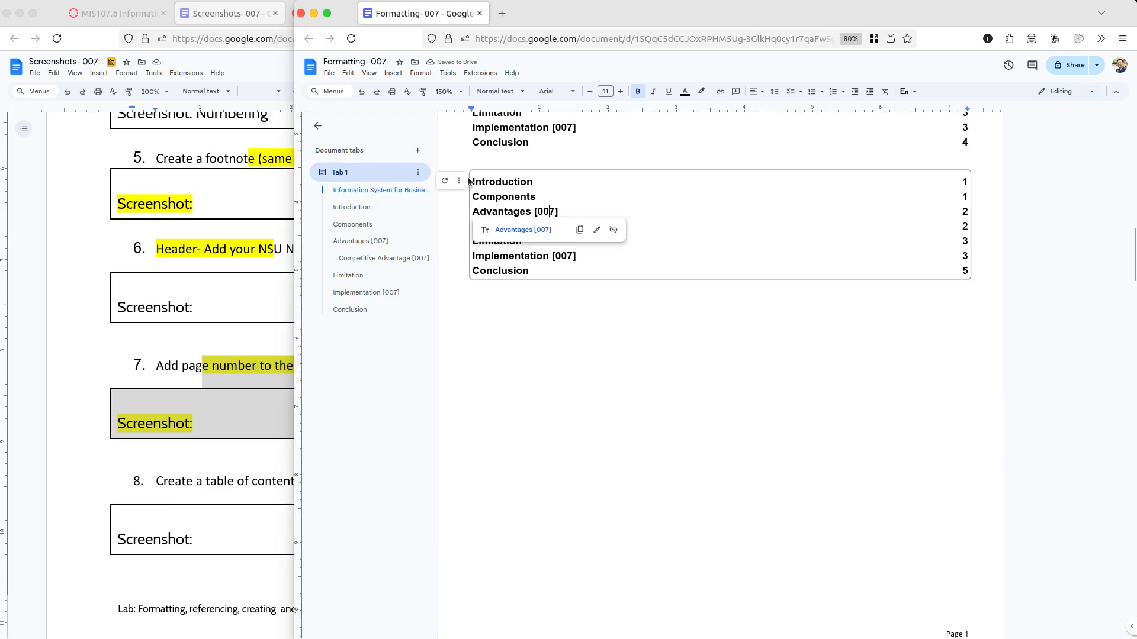
{"action": "left_click", "coordinate": [446, 184]}
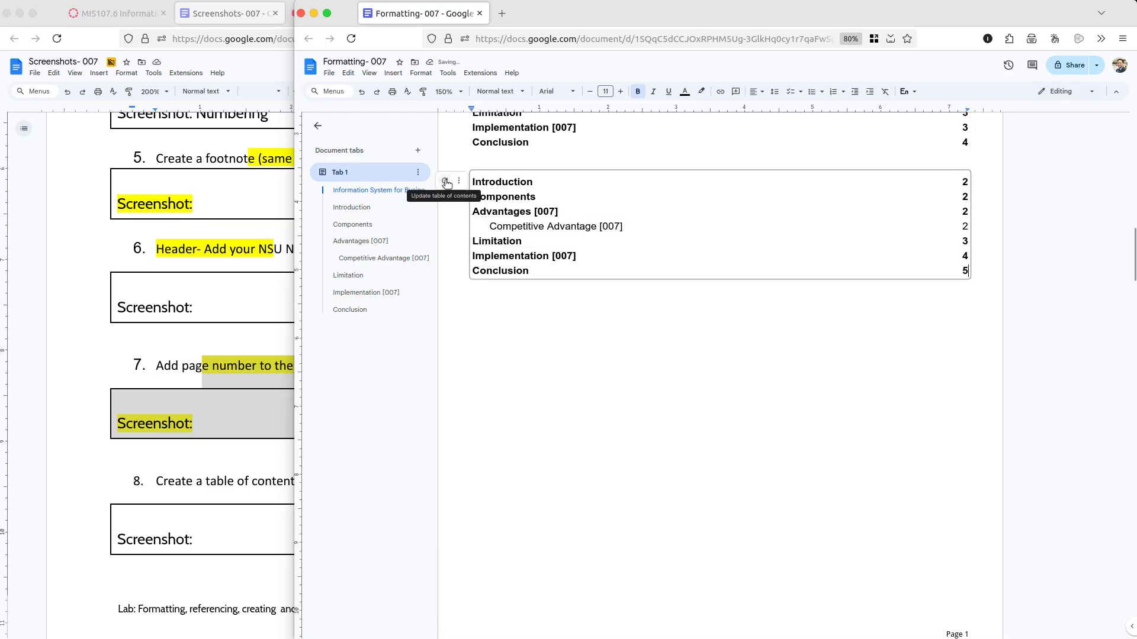
{"action": "scroll", "coordinate": [895, 258], "scroll_direction": "up", "scroll_amount": 4}
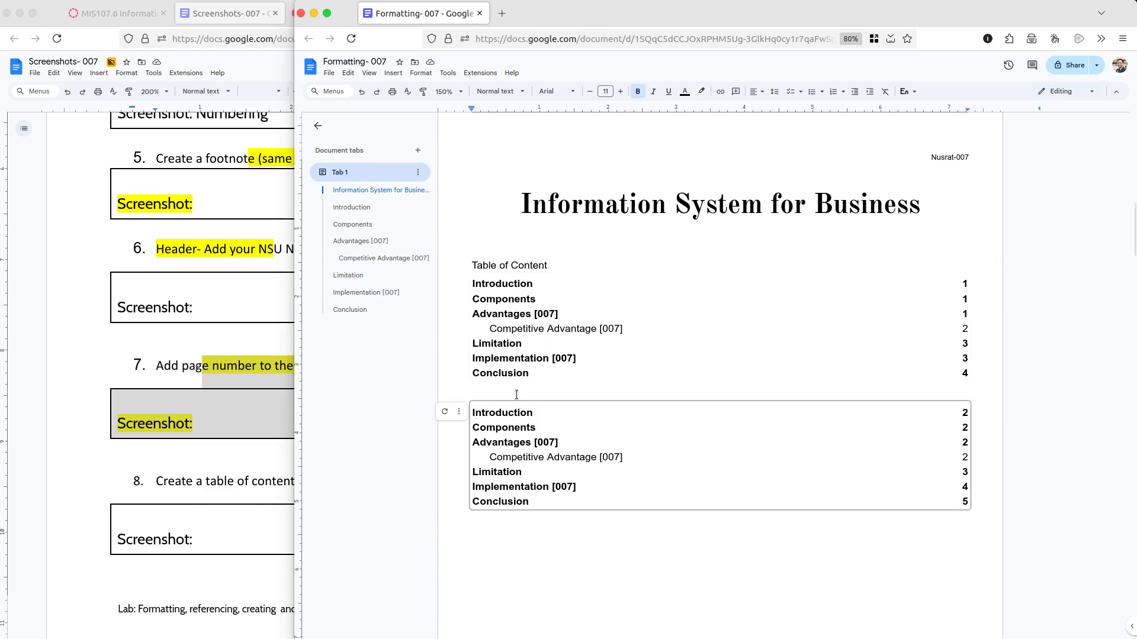
{"action": "left_click_drag", "start_coordinate": [517, 394], "coordinate": [513, 497]}
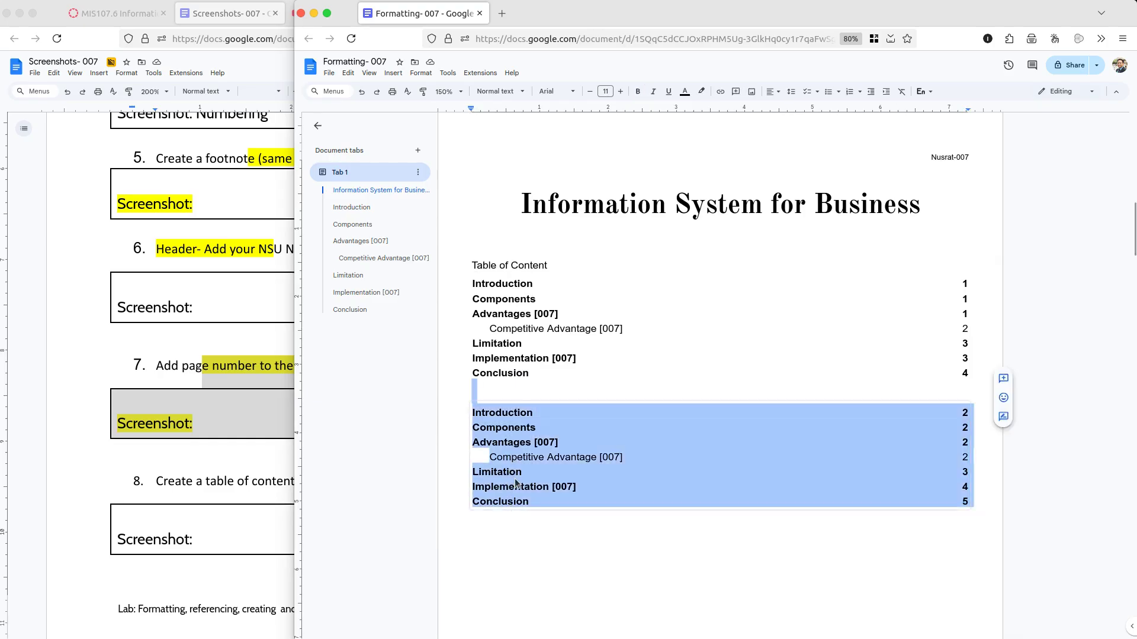
{"action": "key", "text": "BackSpace"}
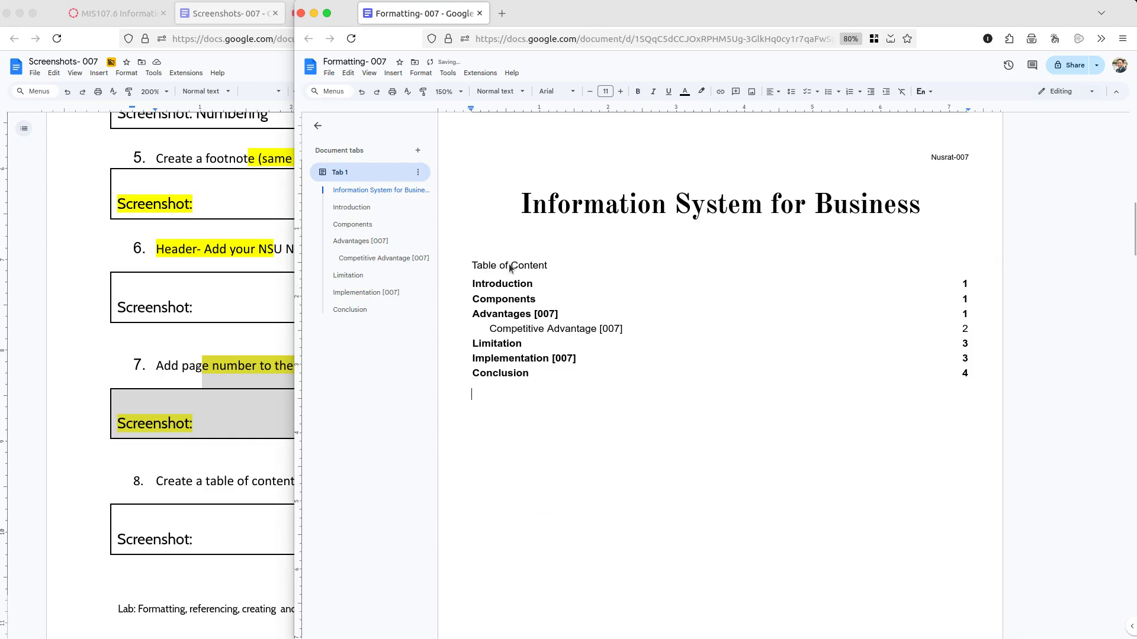
- Apply the Subtitle style to the "Table of Content" label and update the page numbers of the table below it
{"action": "left_click", "coordinate": [517, 92]}
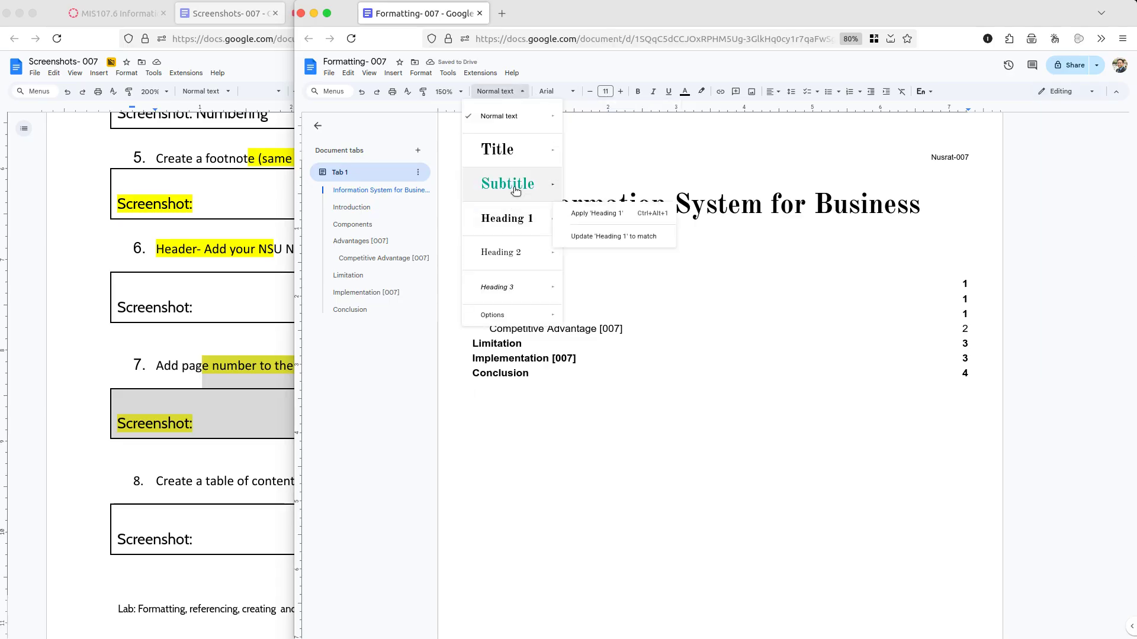
{"action": "left_click", "coordinate": [513, 186]}
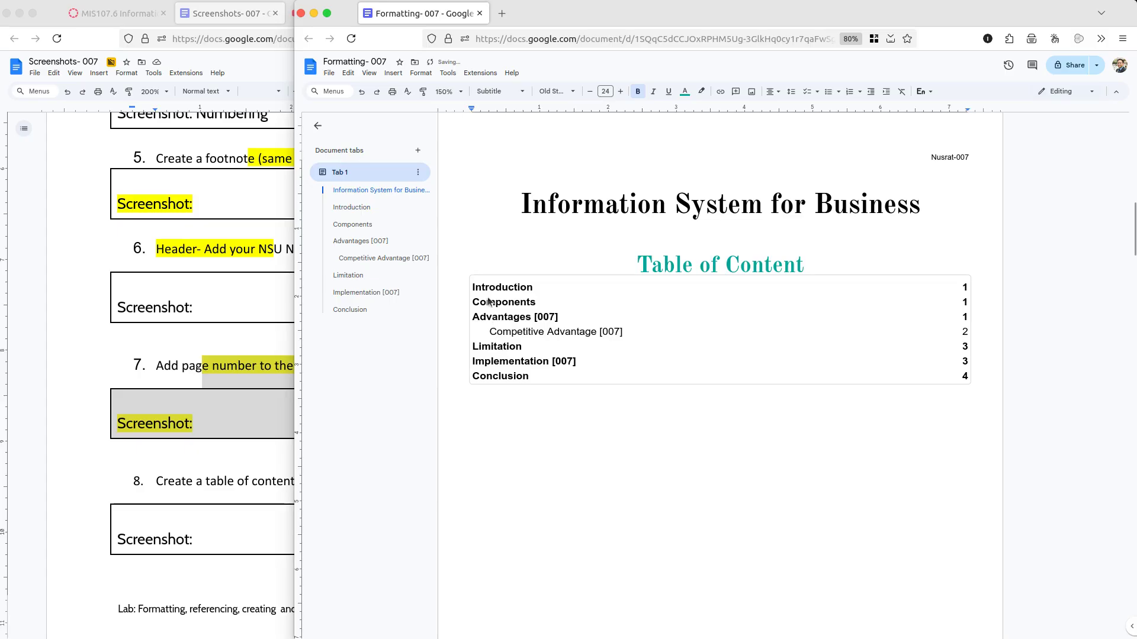
{"action": "left_click", "coordinate": [502, 348]}
{"action": "left_click", "coordinate": [447, 287]}
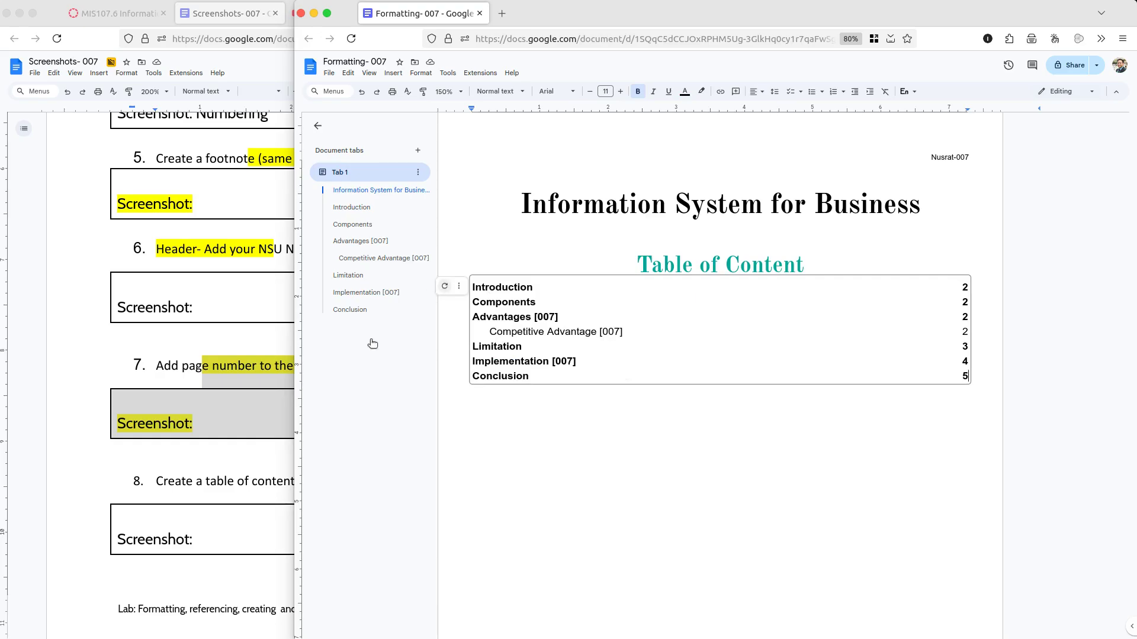
- Read worksheet tasks 8 and 9 on the table of contents and the Citations feature, including the book list
{"action": "left_click", "coordinate": [223, 483]}
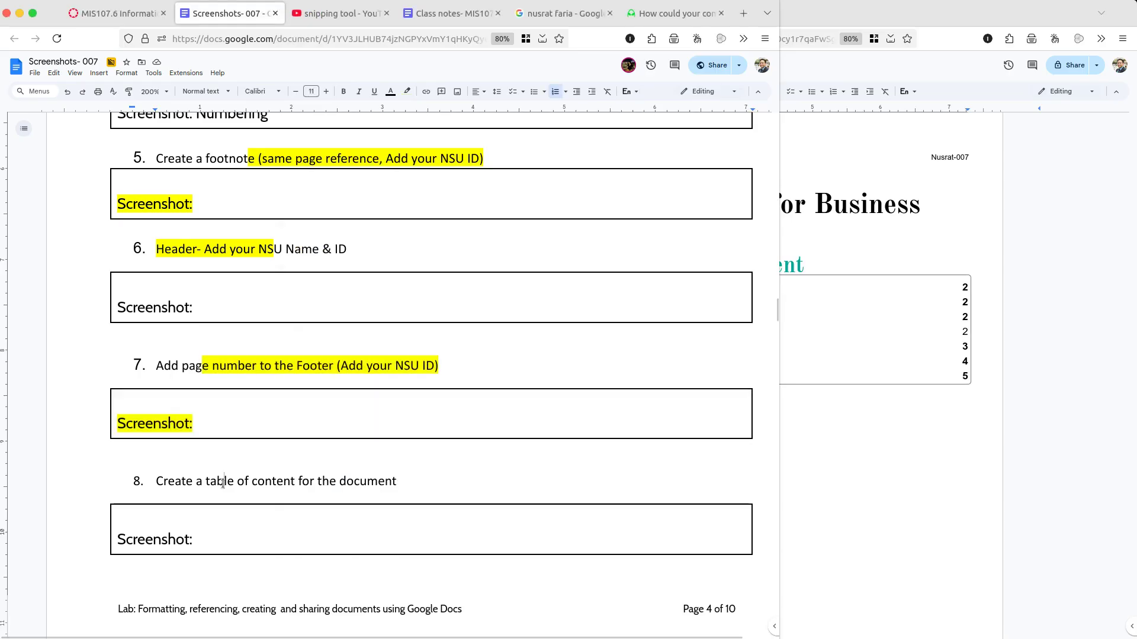
{"action": "scroll", "coordinate": [223, 483], "scroll_direction": "down", "scroll_amount": 3}
{"action": "scroll", "coordinate": [223, 484], "scroll_direction": "down", "scroll_amount": 2}
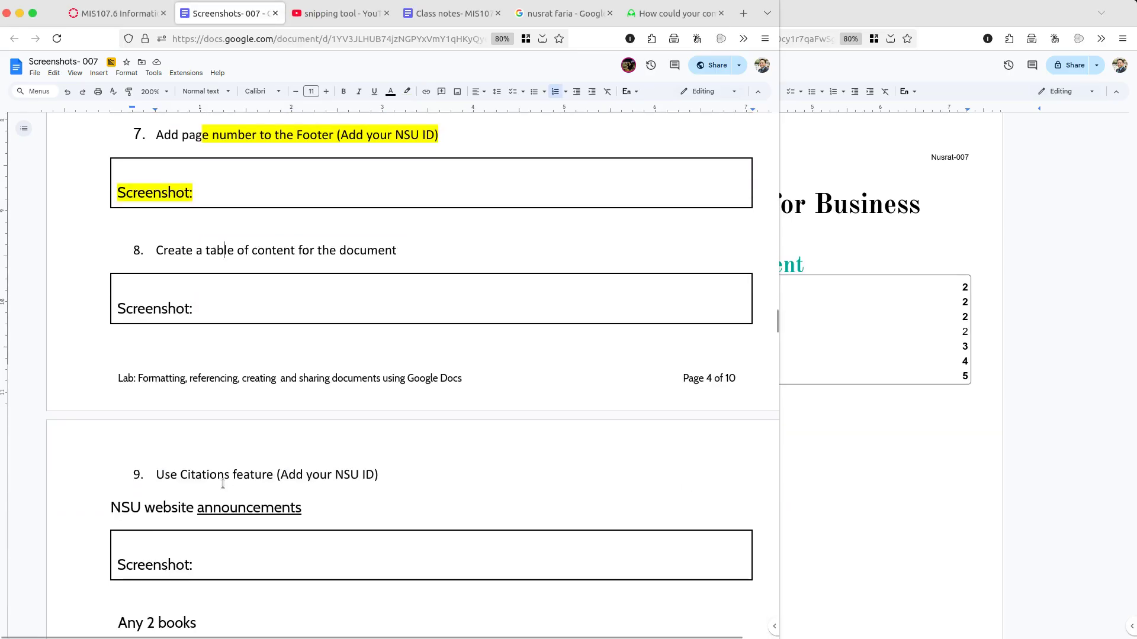
{"action": "scroll", "coordinate": [262, 329], "scroll_direction": "down", "scroll_amount": 3}
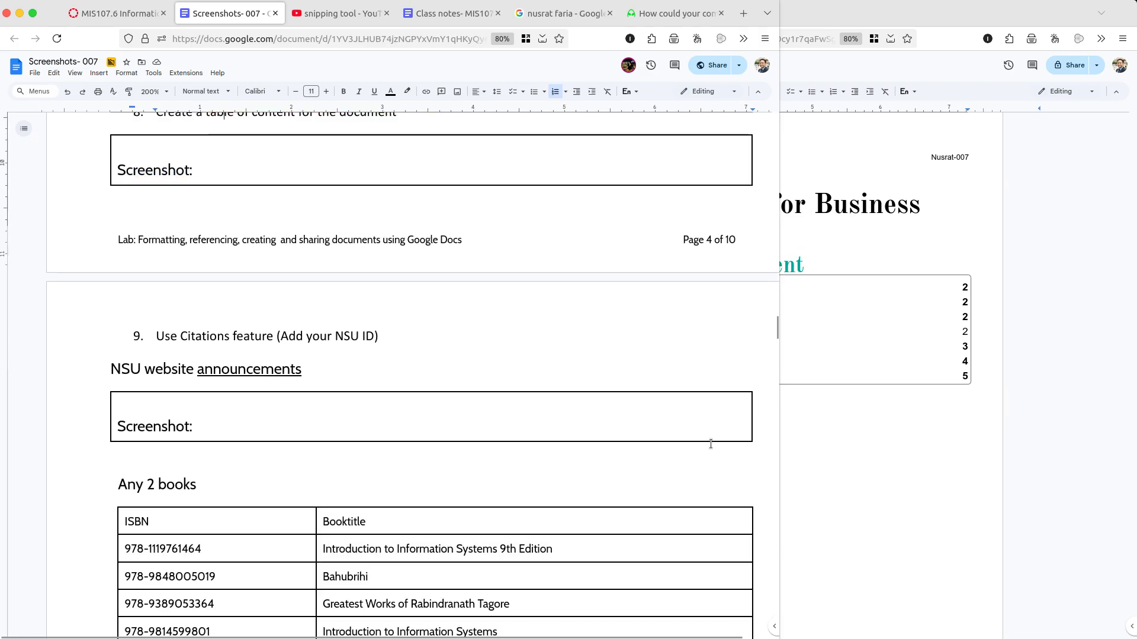
{"action": "left_click", "coordinate": [832, 441]}
{"action": "left_click", "coordinate": [833, 441]}
{"action": "scroll", "coordinate": [832, 441], "scroll_direction": "down", "scroll_amount": 5}
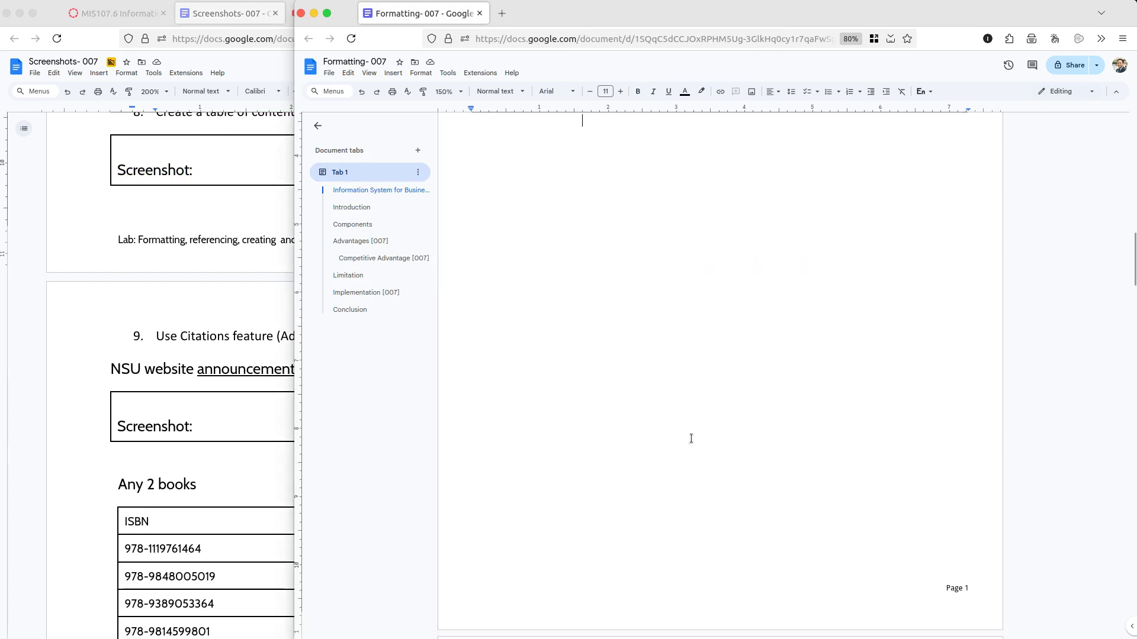
{"action": "left_click", "coordinate": [241, 333]}
{"action": "double_click", "coordinate": [242, 336]}
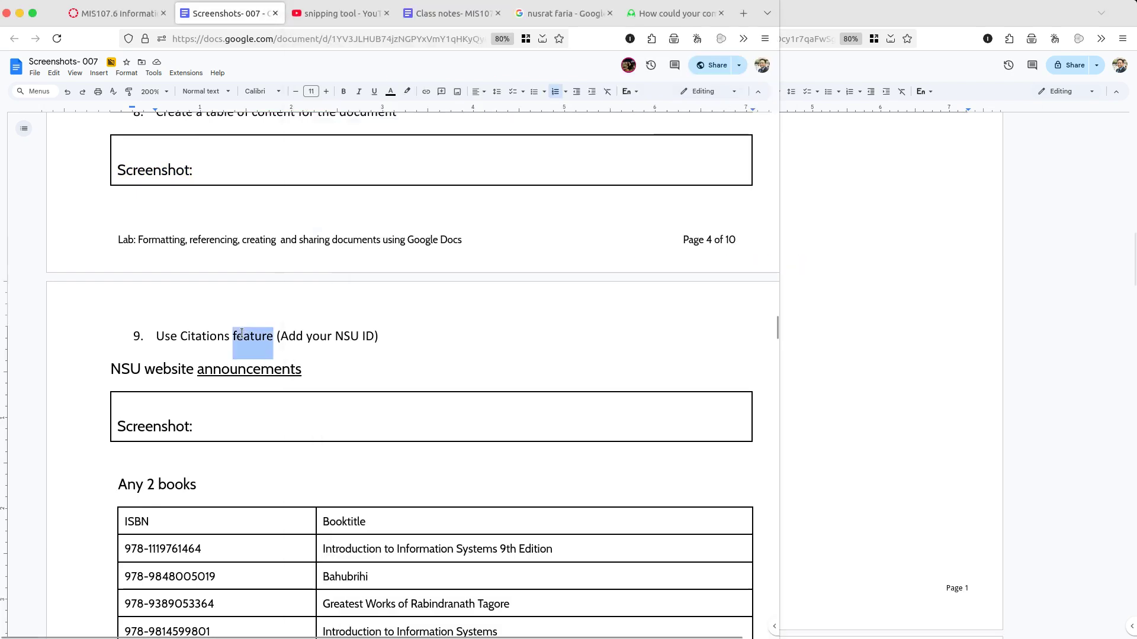
{"action": "scroll", "coordinate": [242, 332], "scroll_direction": "down", "scroll_amount": 3}
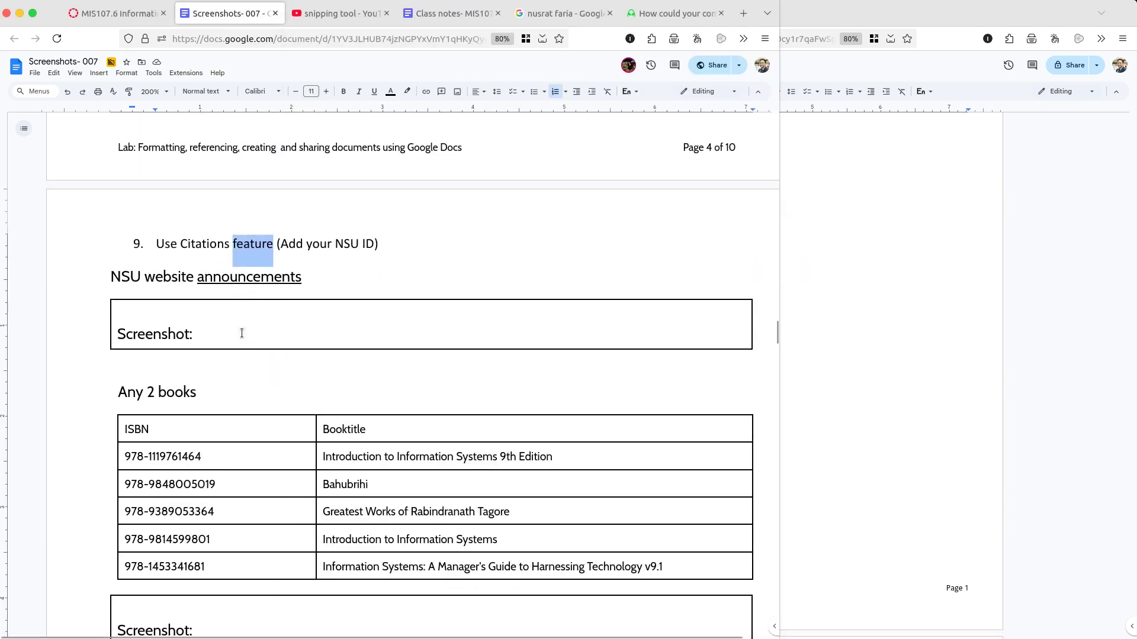
- Open the linked NSU announcements page from worksheet task 9 and put its web address on the clipboard
{"action": "left_click", "coordinate": [253, 279]}
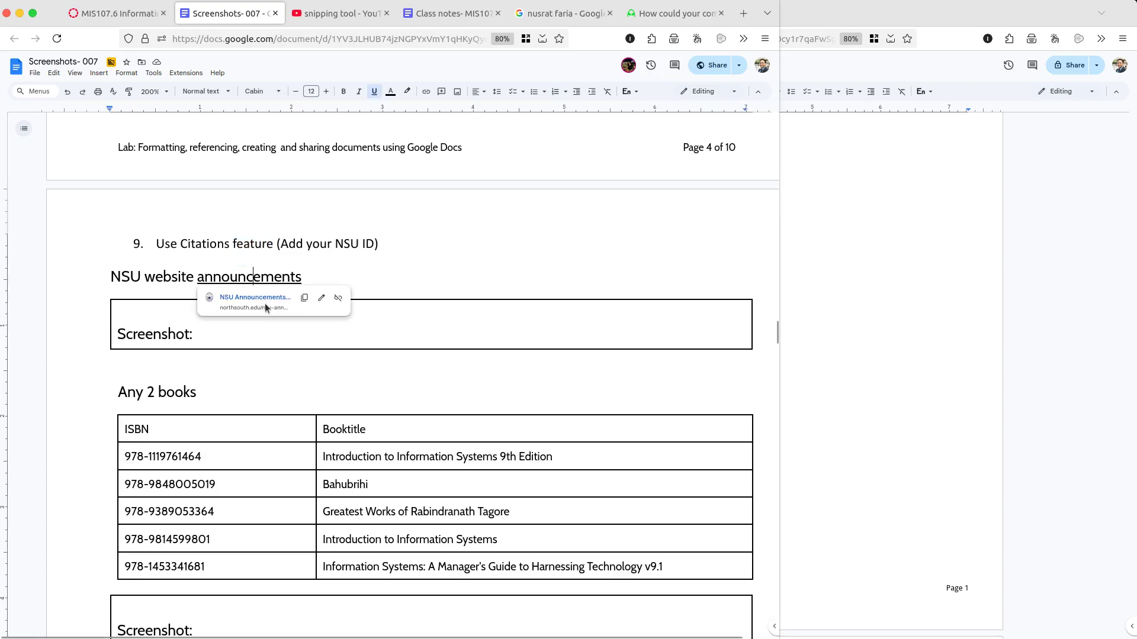
{"action": "left_click", "coordinate": [266, 300]}
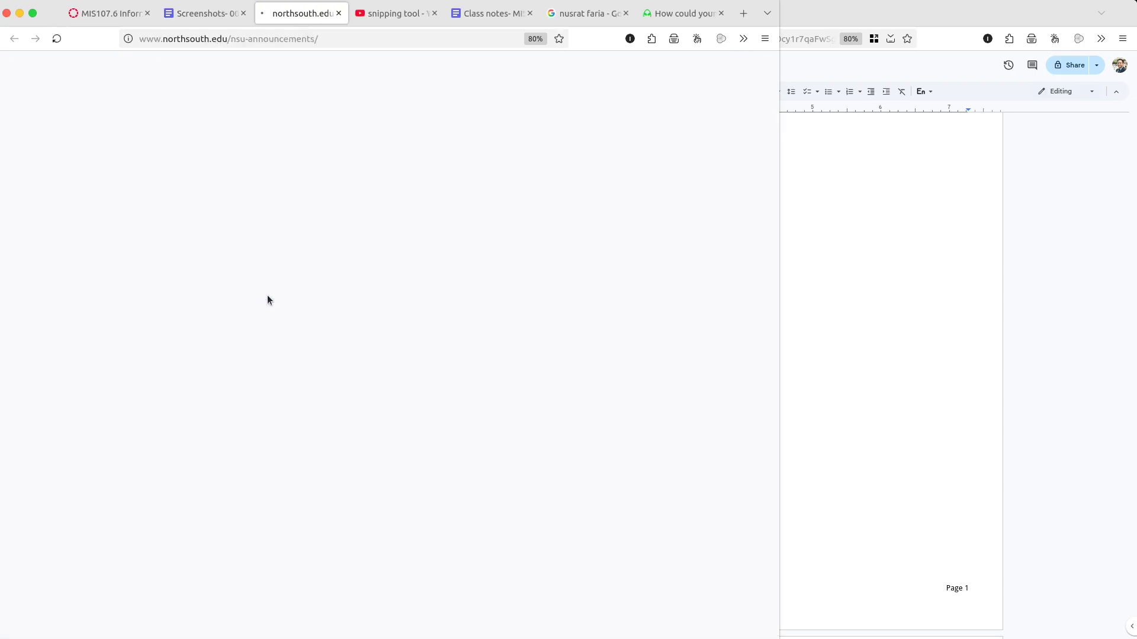
{"action": "left_click", "coordinate": [824, 346]}
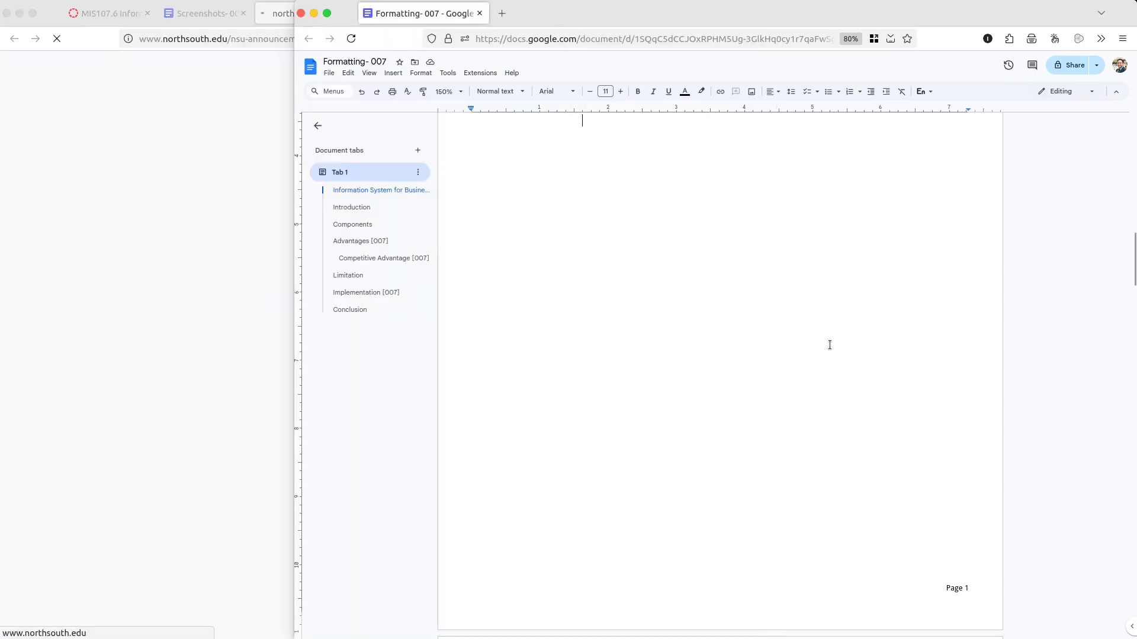
{"action": "scroll", "coordinate": [830, 346], "scroll_direction": "down", "scroll_amount": 4}
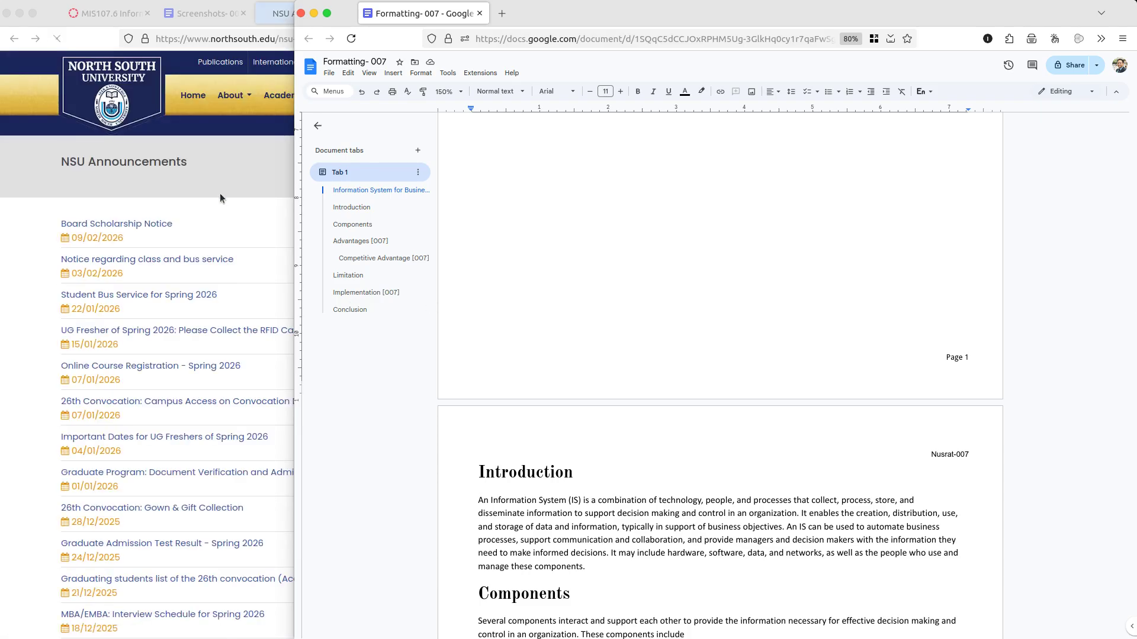
{"action": "left_click", "coordinate": [226, 167]}
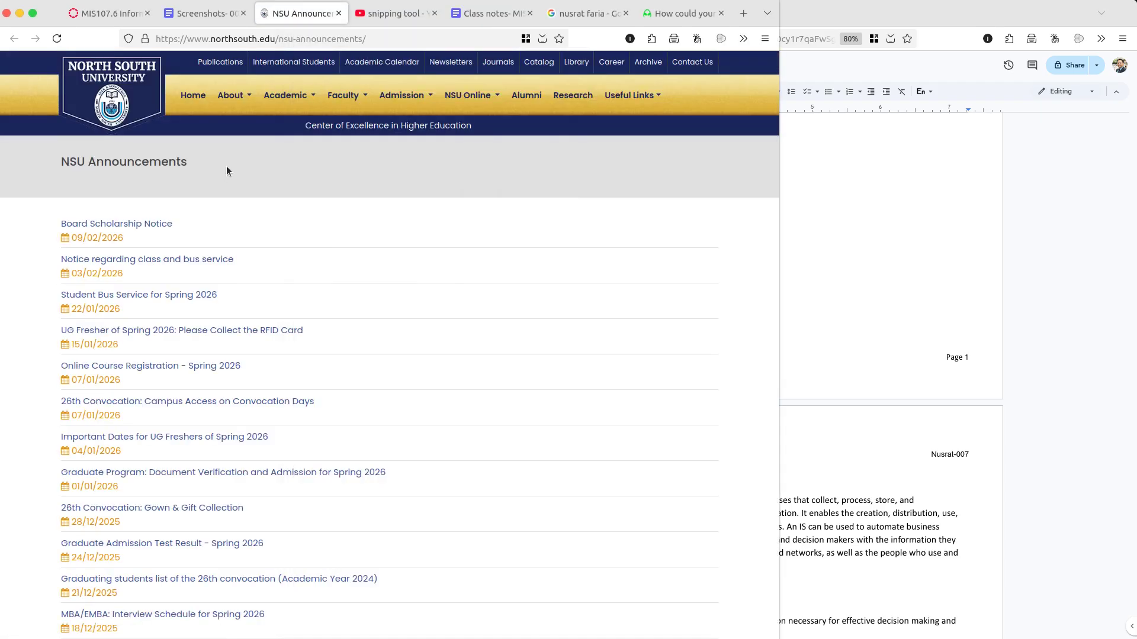
{"action": "left_click", "coordinate": [278, 40]}
{"action": "right_click", "coordinate": [281, 40]}
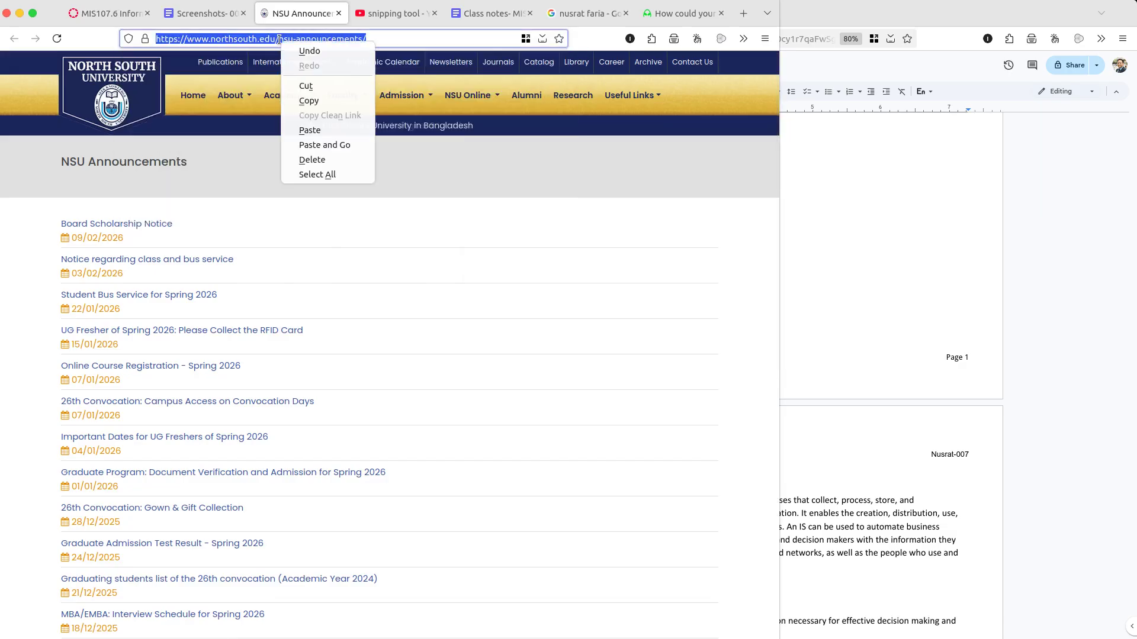
{"action": "left_click", "coordinate": [305, 86]}
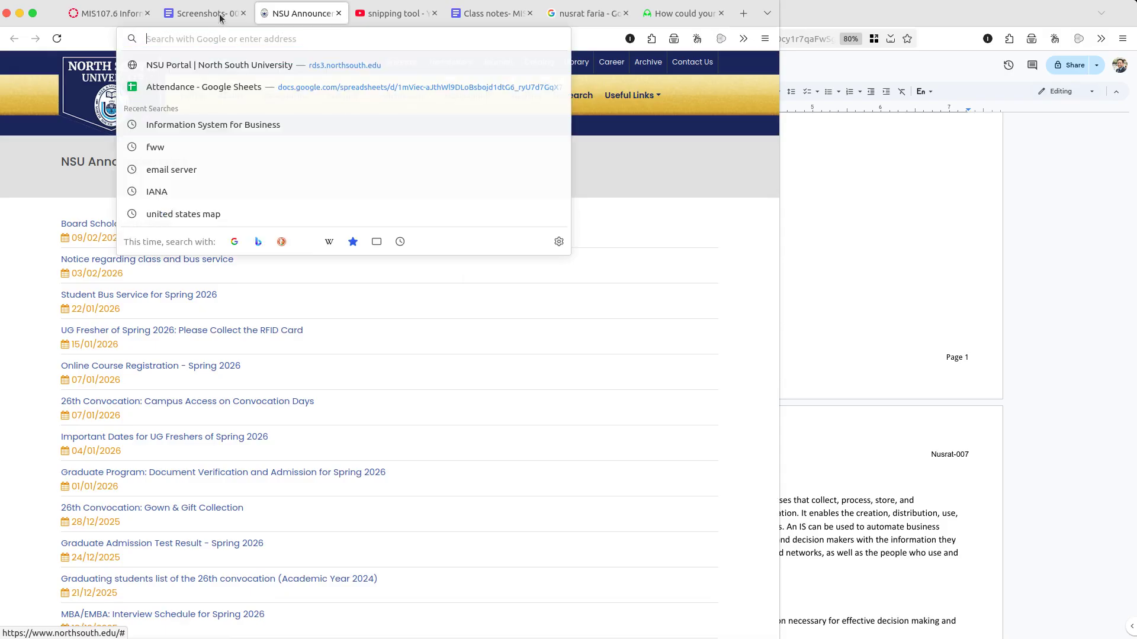
- In the Formatting- 007 report, start a new citation source with source type Website, accessed by Website
{"action": "left_click", "coordinate": [220, 15]}
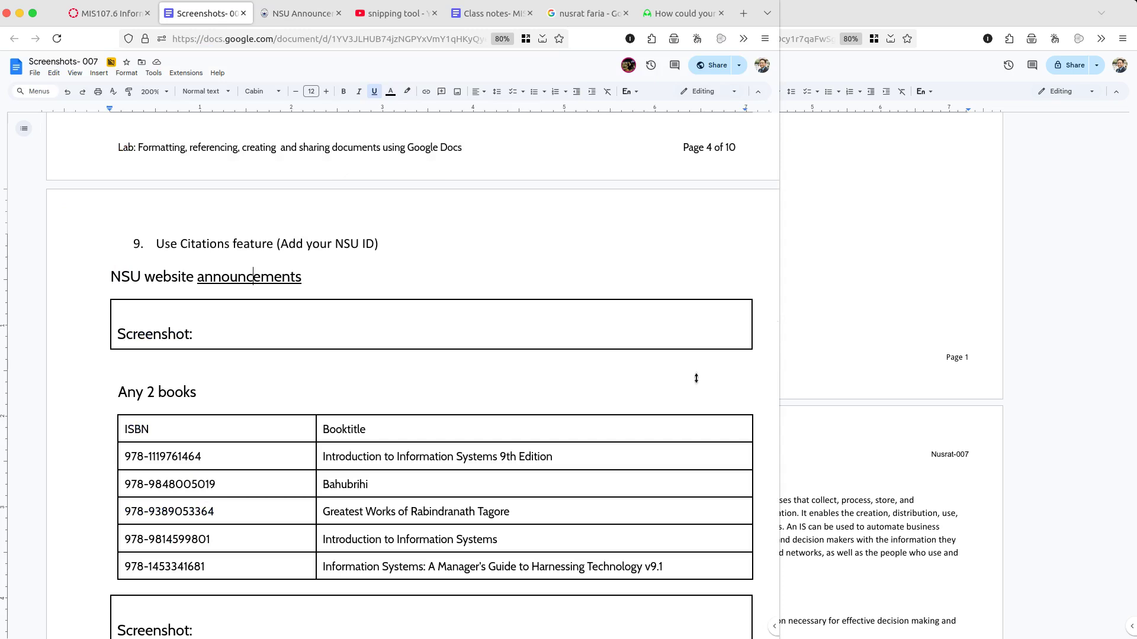
{"action": "left_click", "coordinate": [827, 356]}
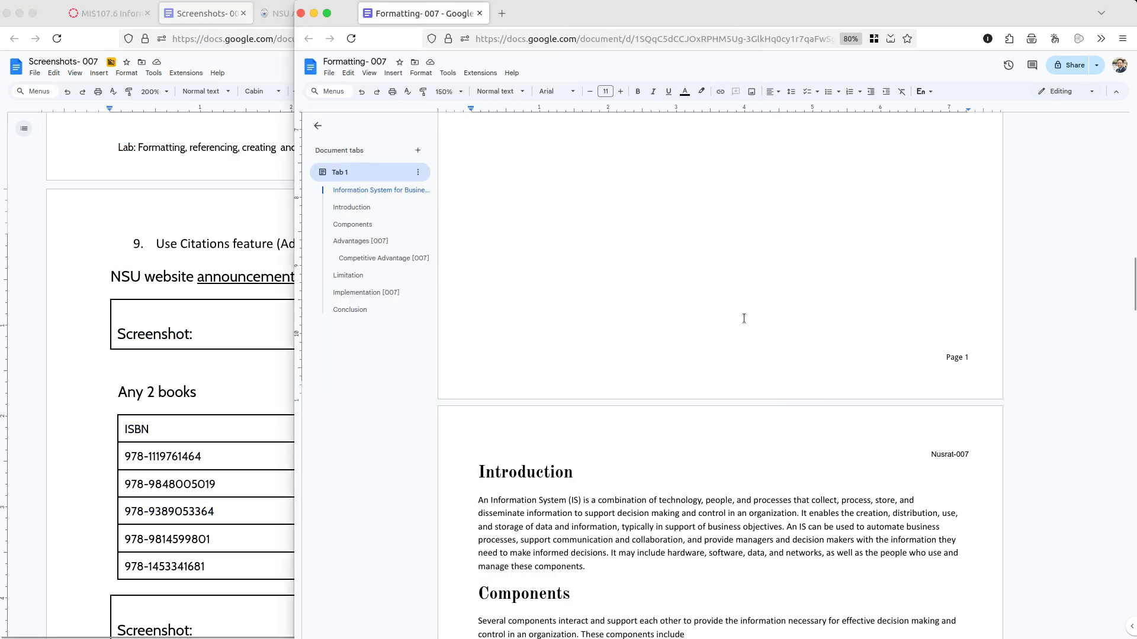
{"action": "left_click", "coordinate": [448, 72]}
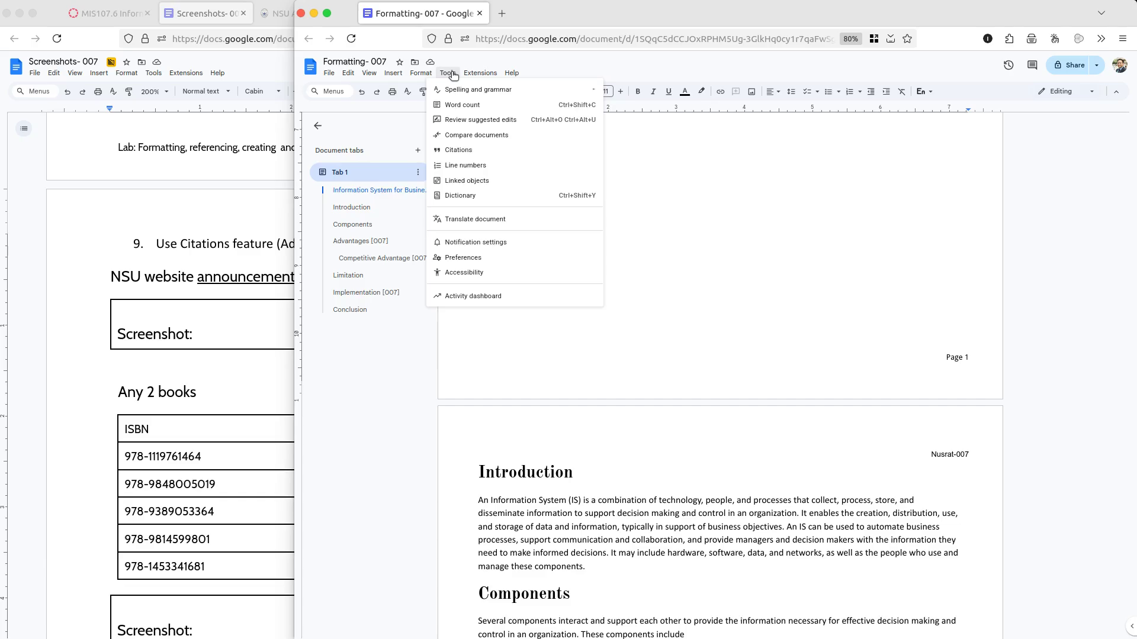
{"action": "left_click", "coordinate": [472, 151]}
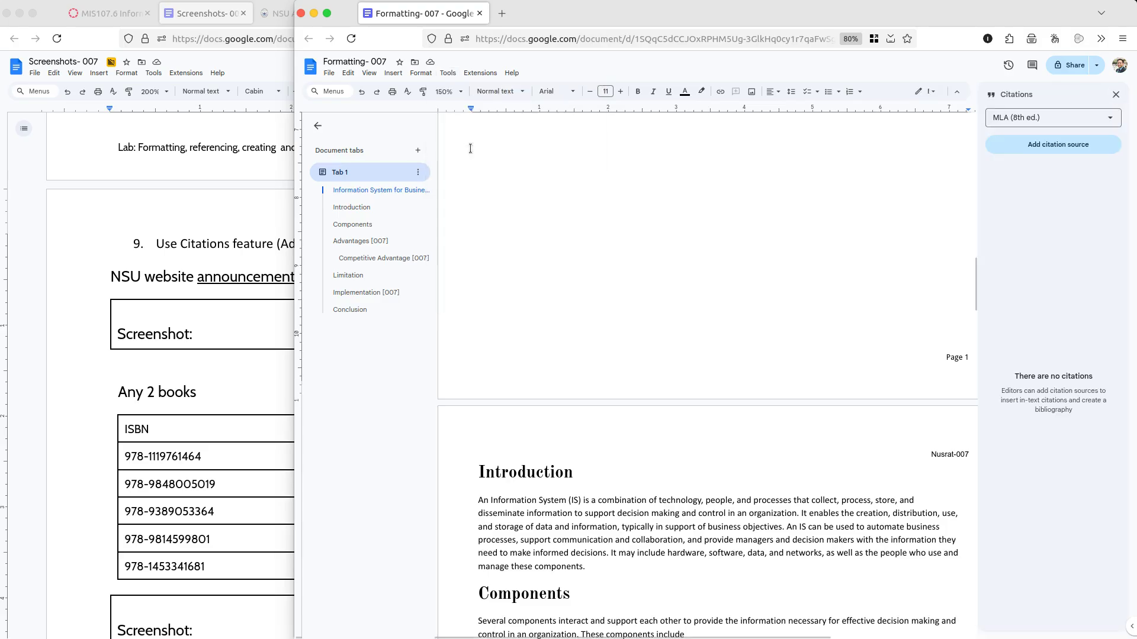
{"action": "left_click", "coordinate": [1090, 144]}
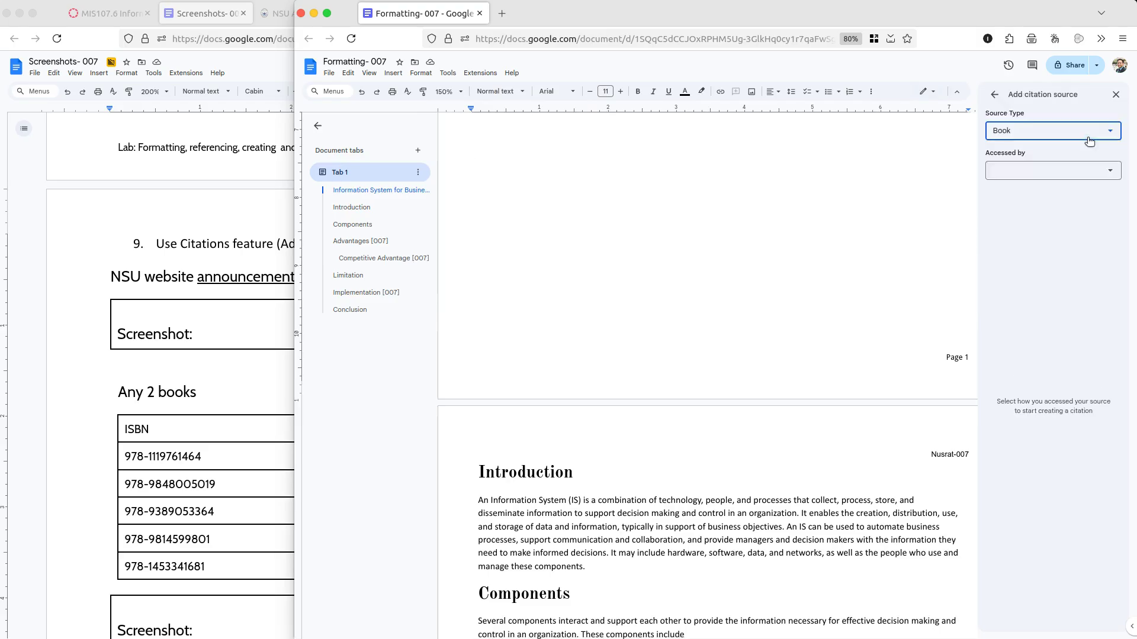
{"action": "left_click", "coordinate": [1089, 141]}
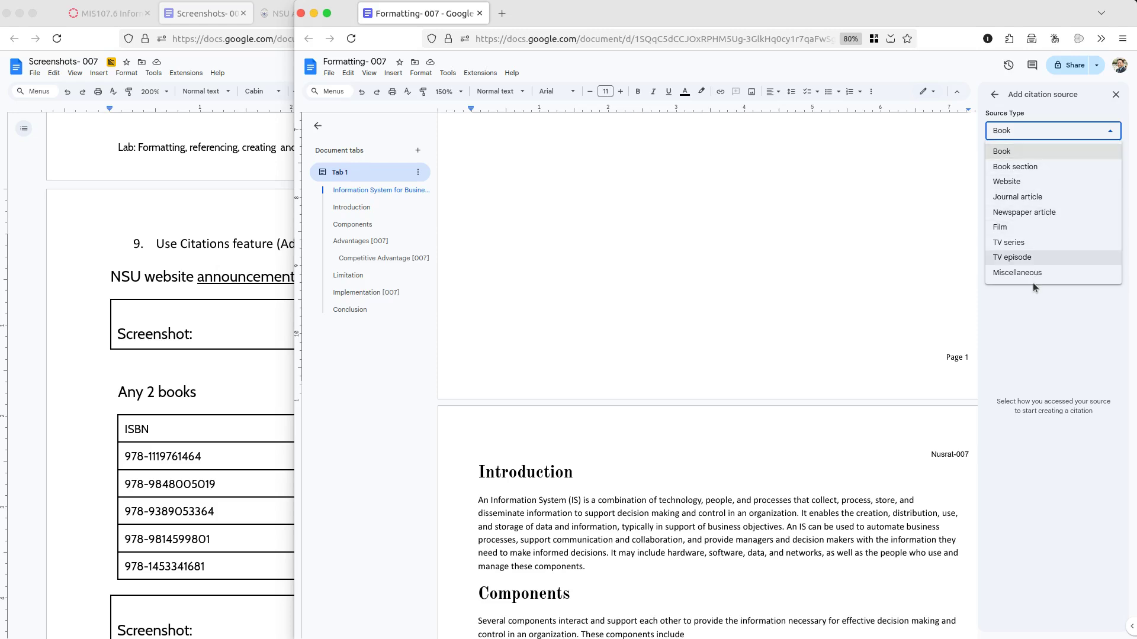
{"action": "left_click", "coordinate": [1042, 182]}
{"action": "left_click", "coordinate": [1041, 171]}
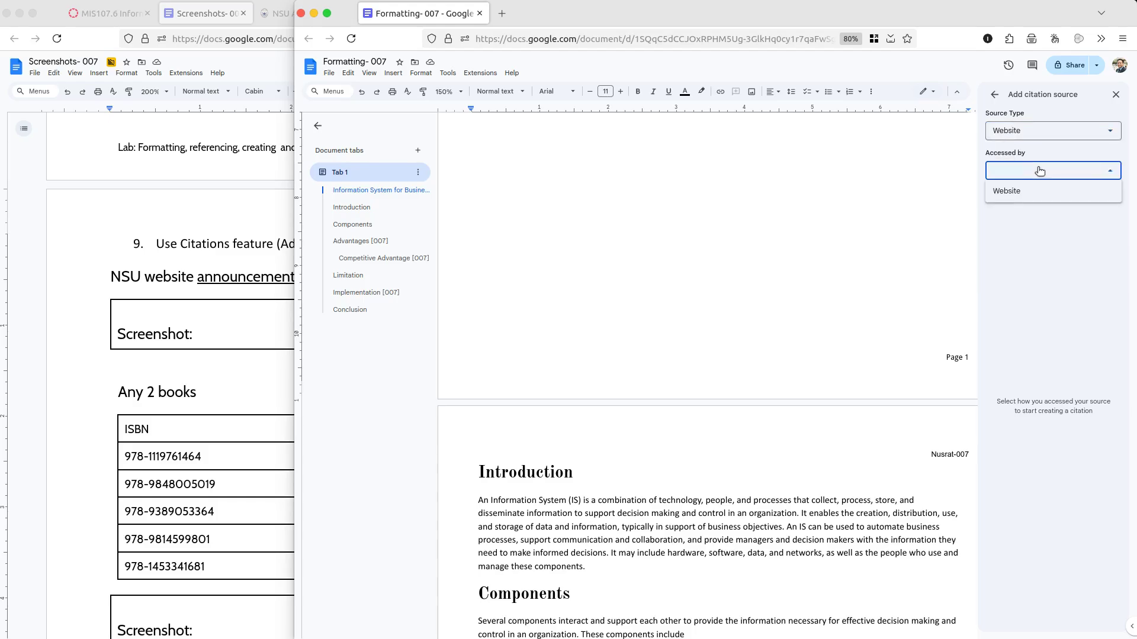
{"action": "left_click", "coordinate": [1022, 193]}
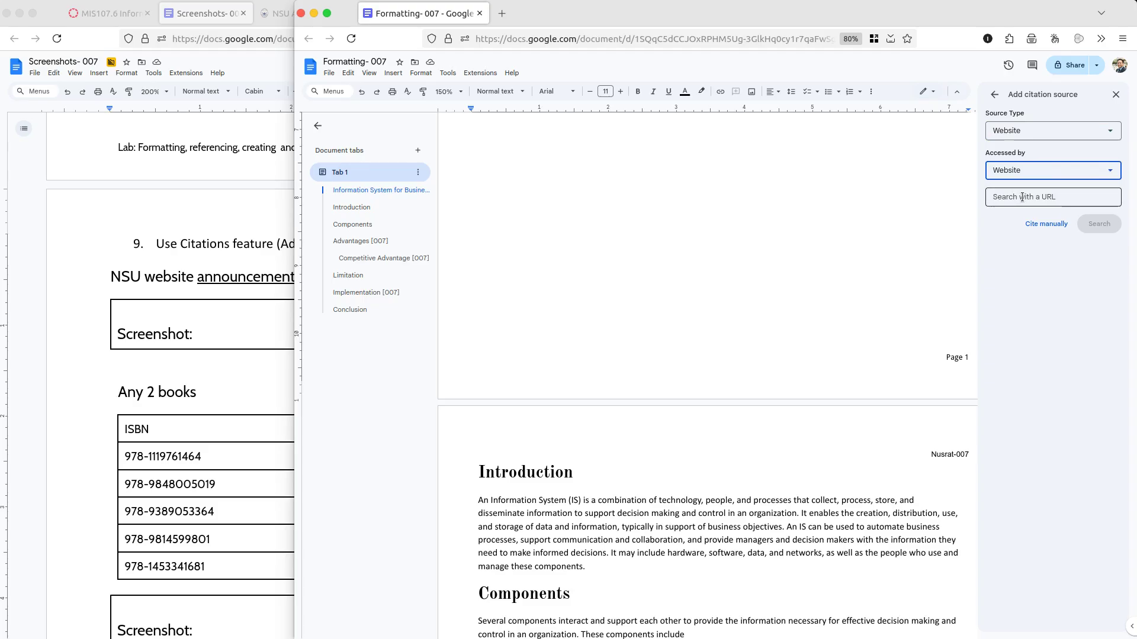
- Look up the copied northsouth.edu/nsu-announcements URL and add the found page as a citation source, keeping its prefilled details
{"action": "left_click", "coordinate": [1023, 197]}
{"action": "key", "text": "ctrl+v"}
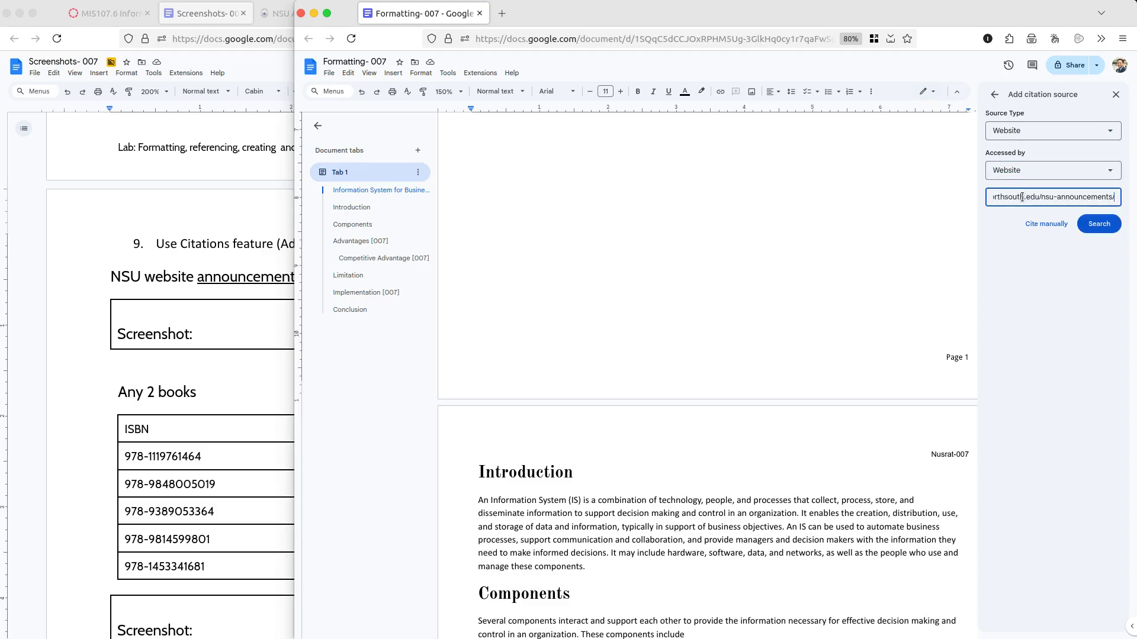
{"action": "left_click", "coordinate": [1102, 225]}
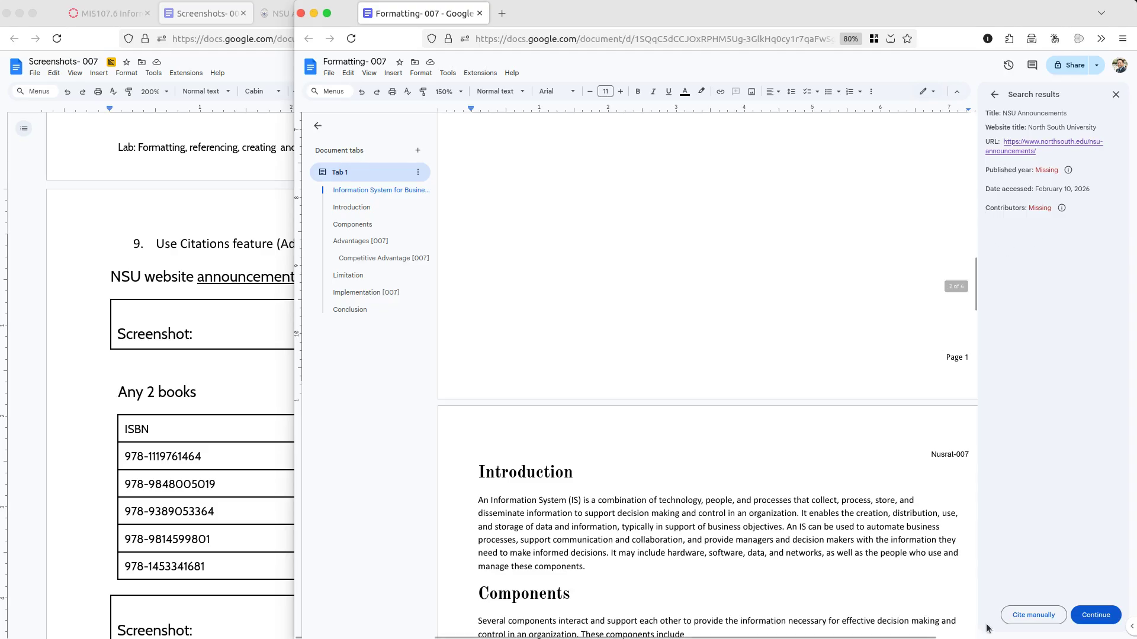
{"action": "left_click", "coordinate": [1097, 616]}
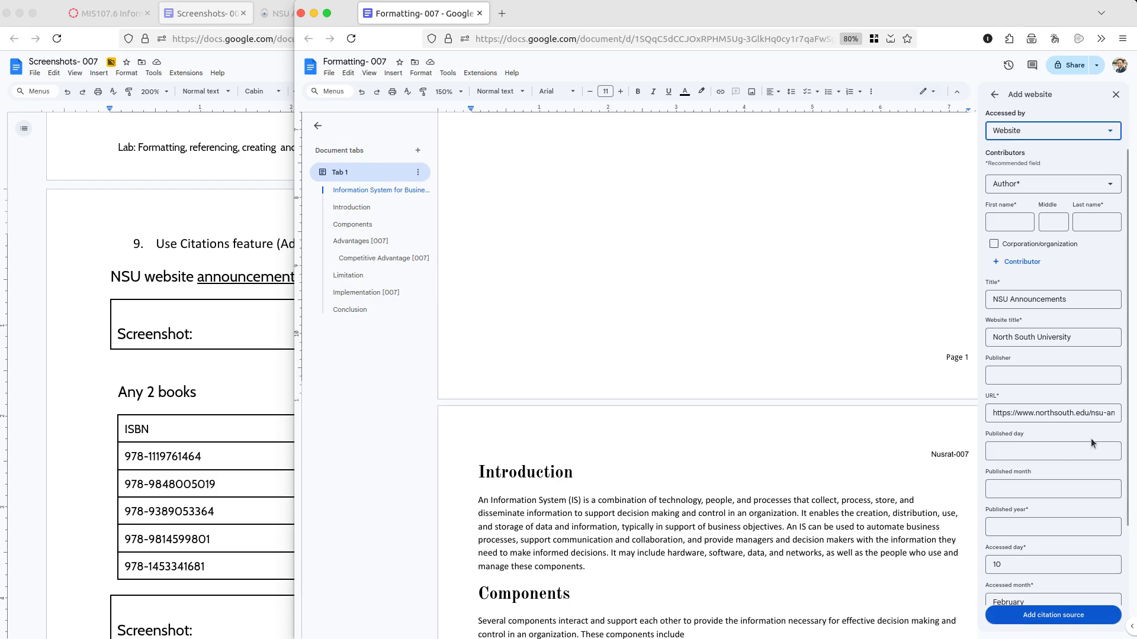
{"action": "scroll", "coordinate": [1090, 441], "scroll_direction": "down", "scroll_amount": 2}
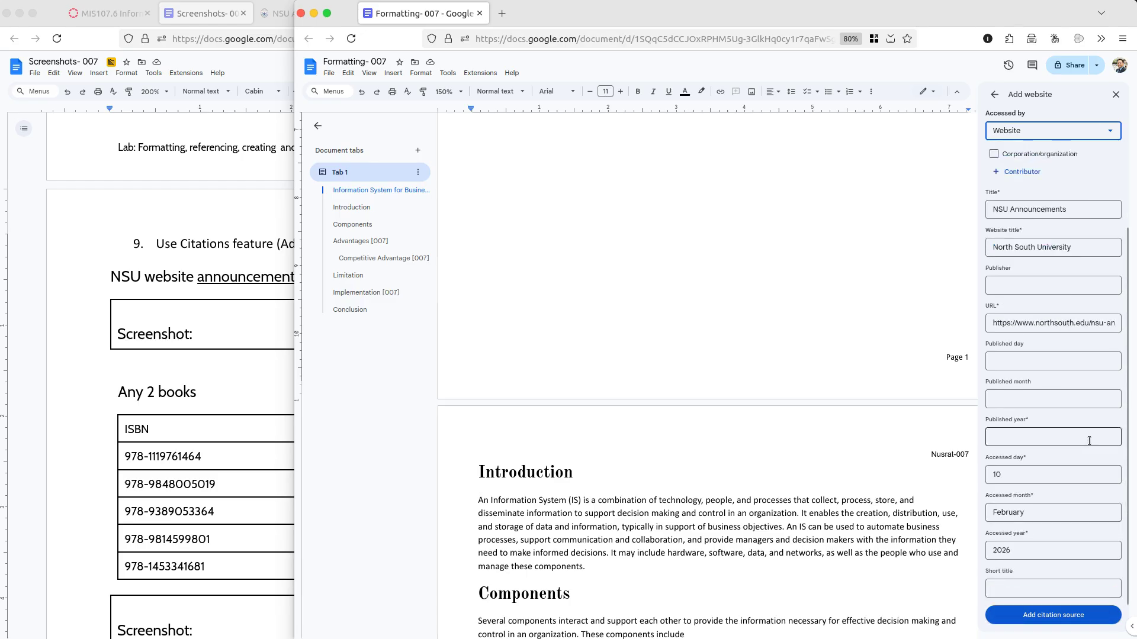
{"action": "left_click", "coordinate": [1076, 619]}
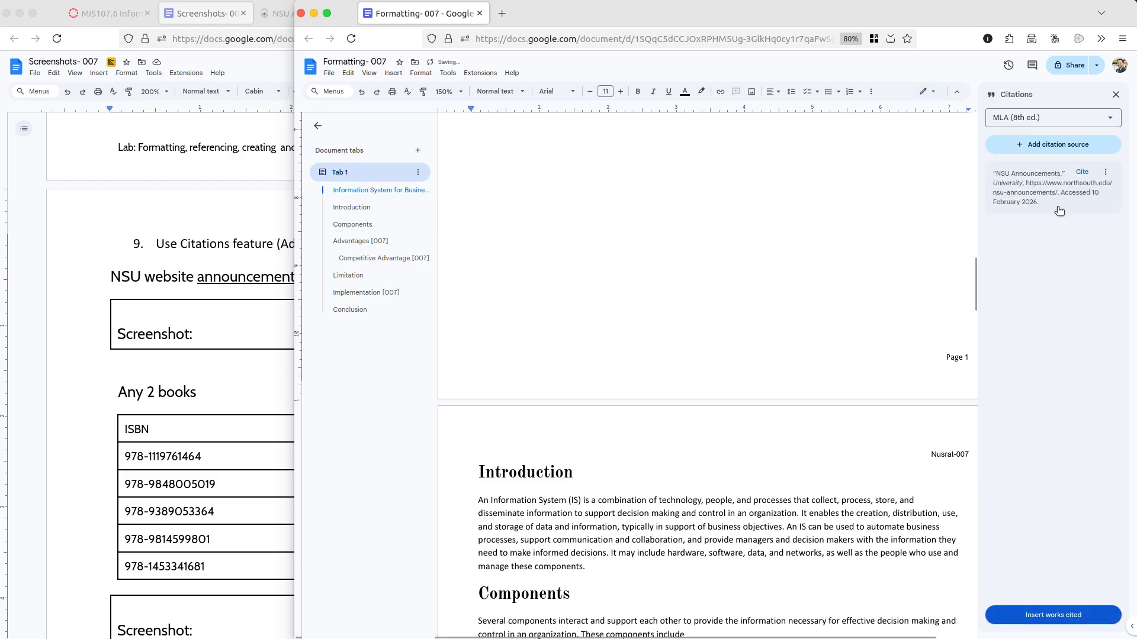
- Insert an in-text citation of the NSU Announcements source at the end of the Introduction paragraph, before the full stop
{"action": "scroll", "coordinate": [639, 310], "scroll_direction": "down", "scroll_amount": 10}
{"action": "scroll", "coordinate": [920, 308], "scroll_direction": "up", "scroll_amount": 6}
{"action": "scroll", "coordinate": [921, 308], "scroll_direction": "up", "scroll_amount": 1}
{"action": "mouse_move", "coordinate": [1051, 185]}
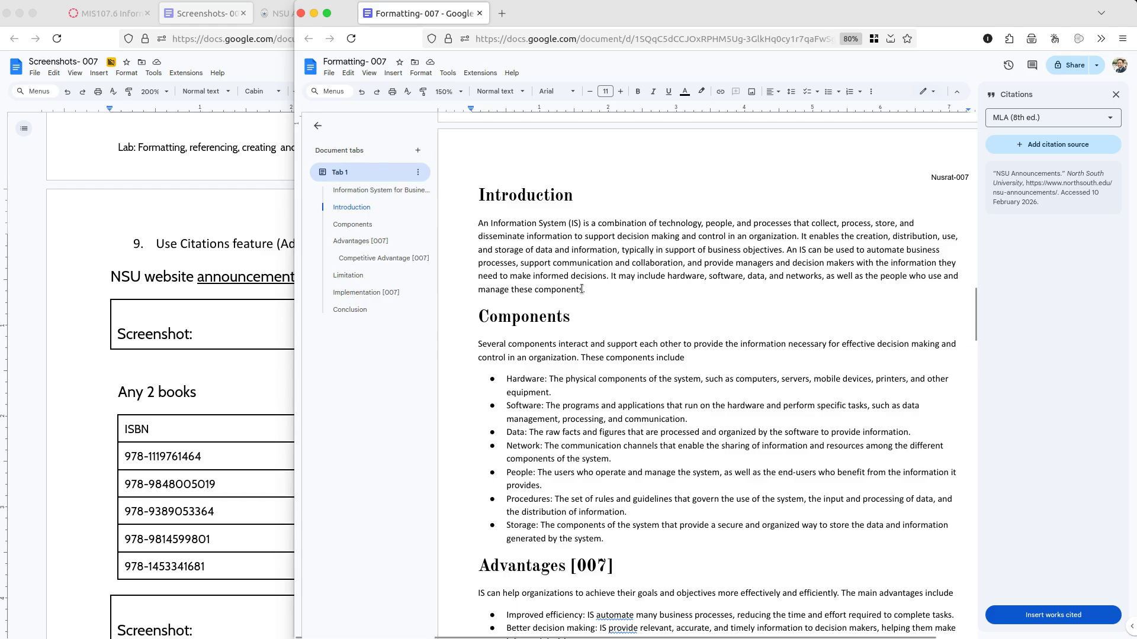
{"action": "left_click", "coordinate": [623, 337]}
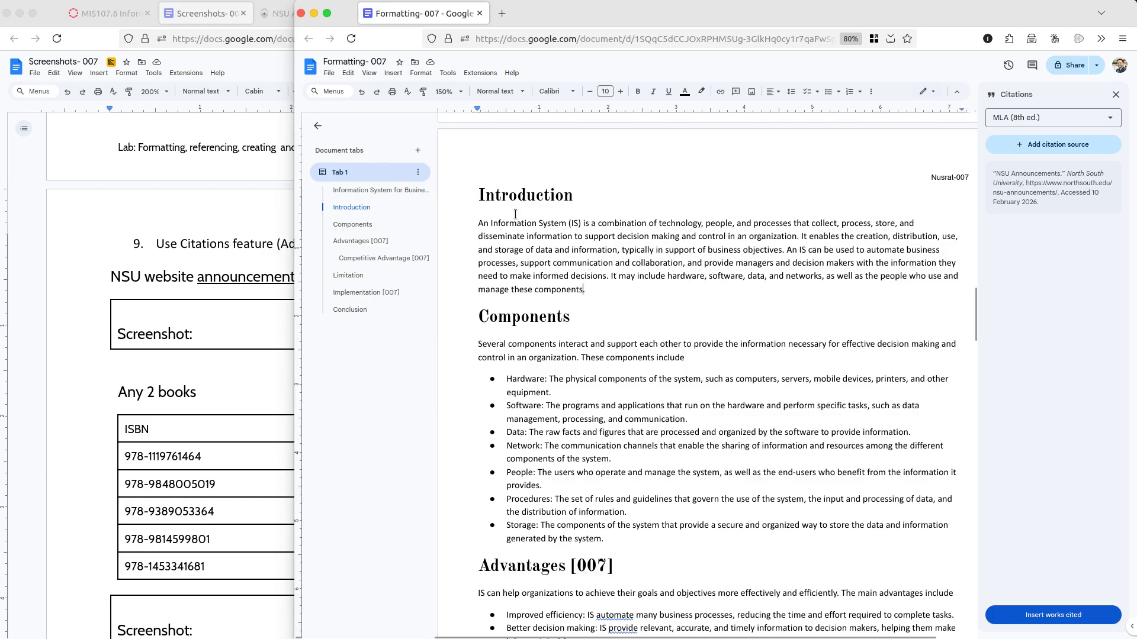
{"action": "left_click", "coordinate": [448, 92]}
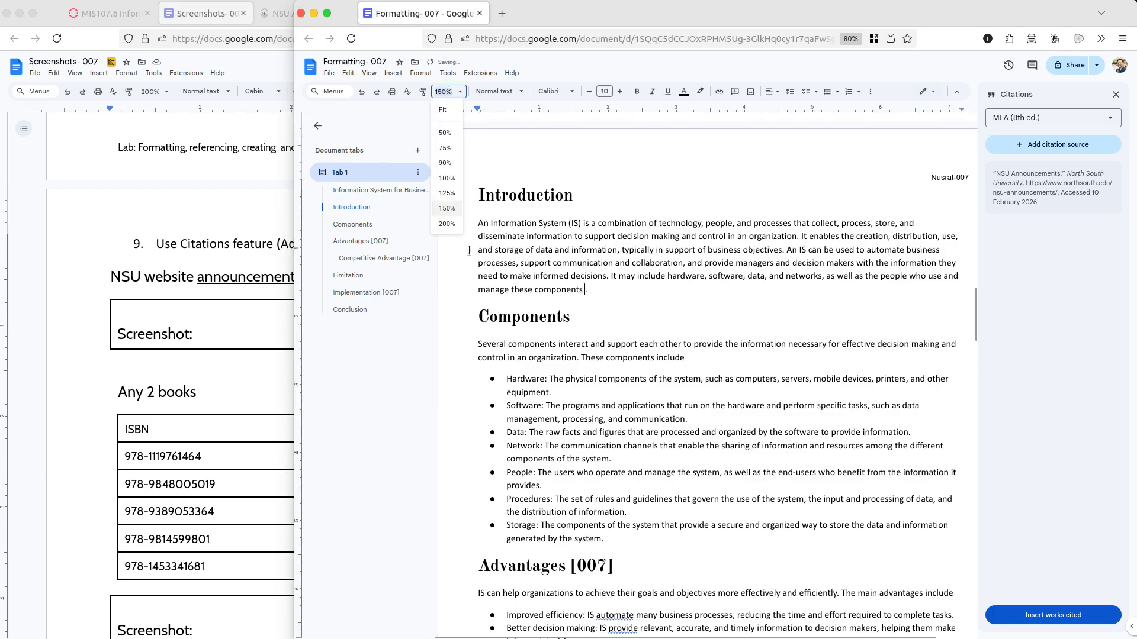
{"action": "left_click", "coordinate": [456, 228]}
{"action": "left_click", "coordinate": [320, 128]}
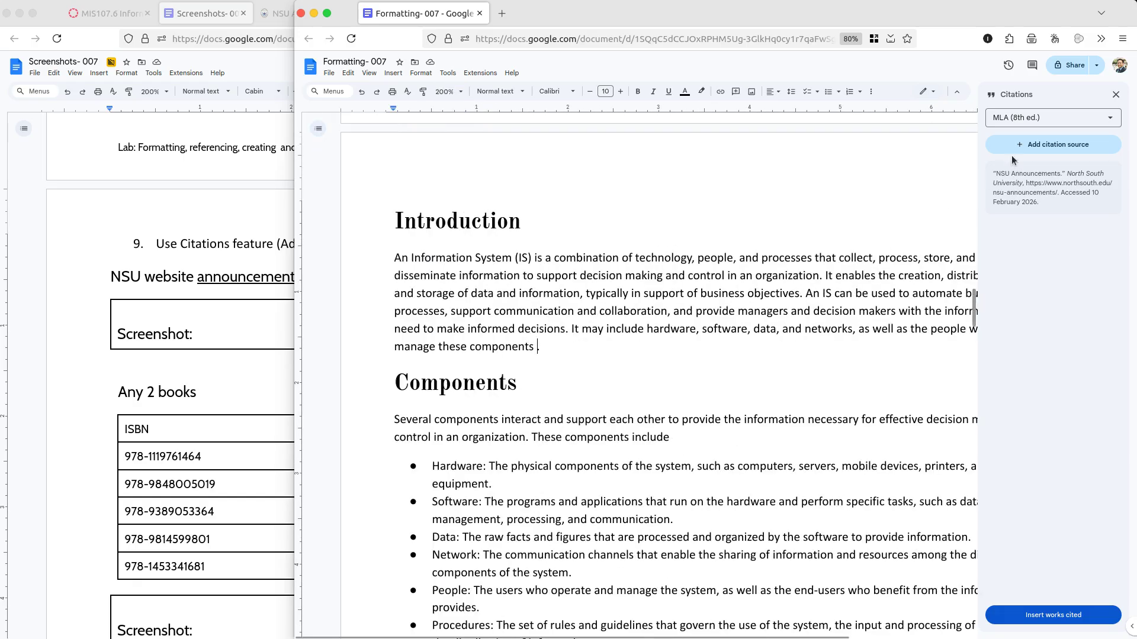
{"action": "left_click", "coordinate": [1082, 173]}
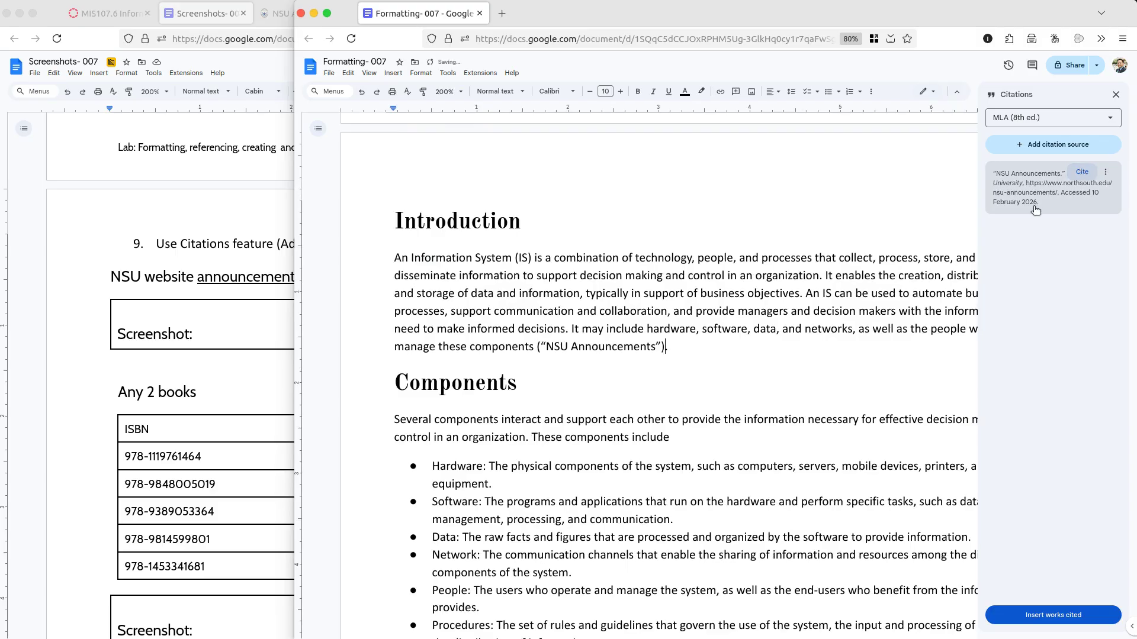
- Switch the citation style to Chicago Author-Date (17th ed.) and cite the NSU Announcements source again at the end of the Introduction paragraph
{"action": "left_click", "coordinate": [1064, 122]}
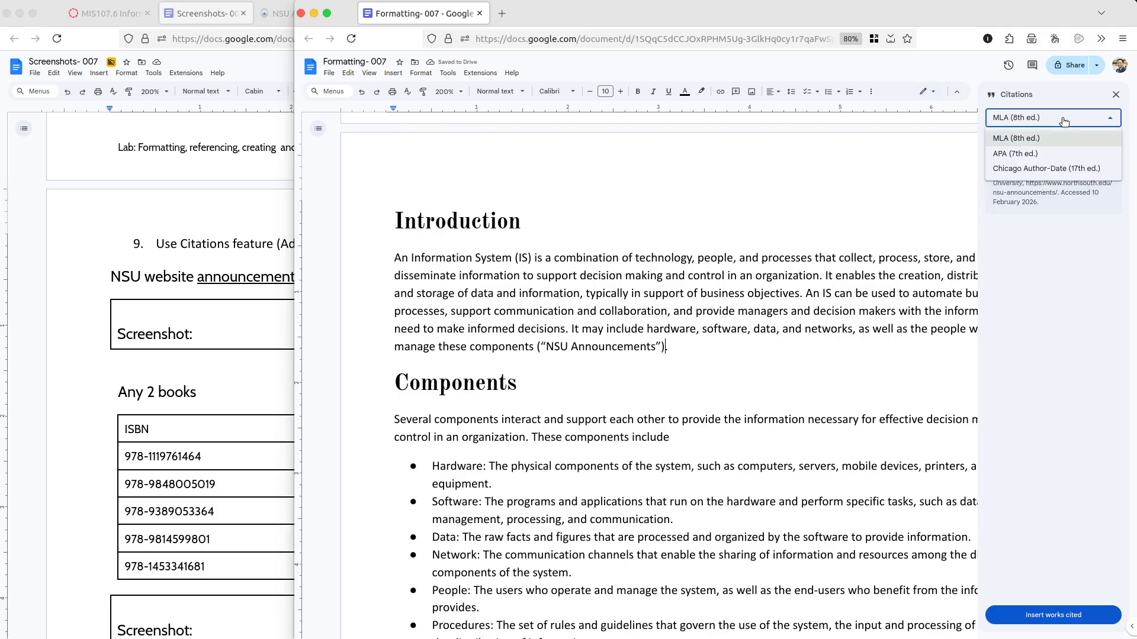
{"action": "left_click", "coordinate": [1048, 167]}
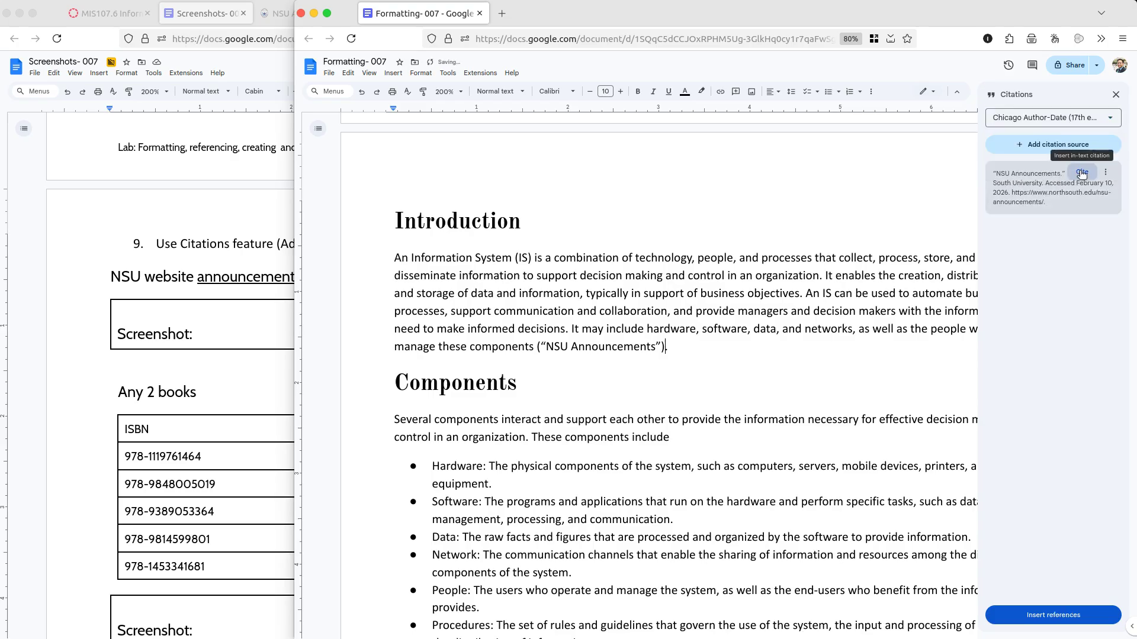
{"action": "left_click", "coordinate": [1082, 172]}
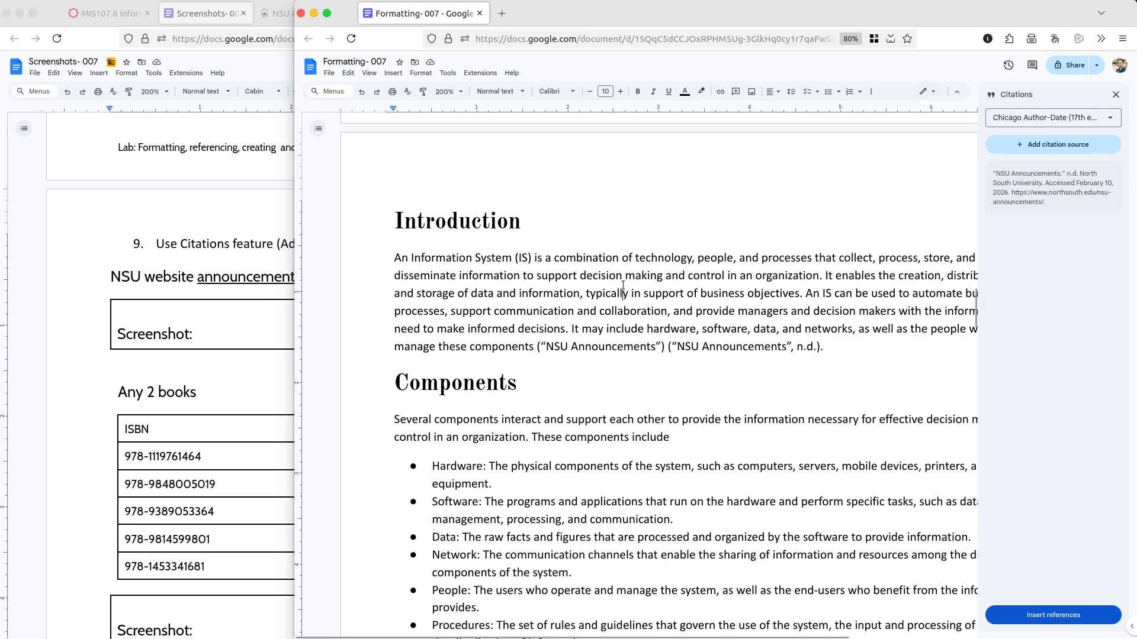
- Insert the references list on the empty line below the Conclusion paragraph at the end of the report
{"action": "key", "text": "ctrl+End"}
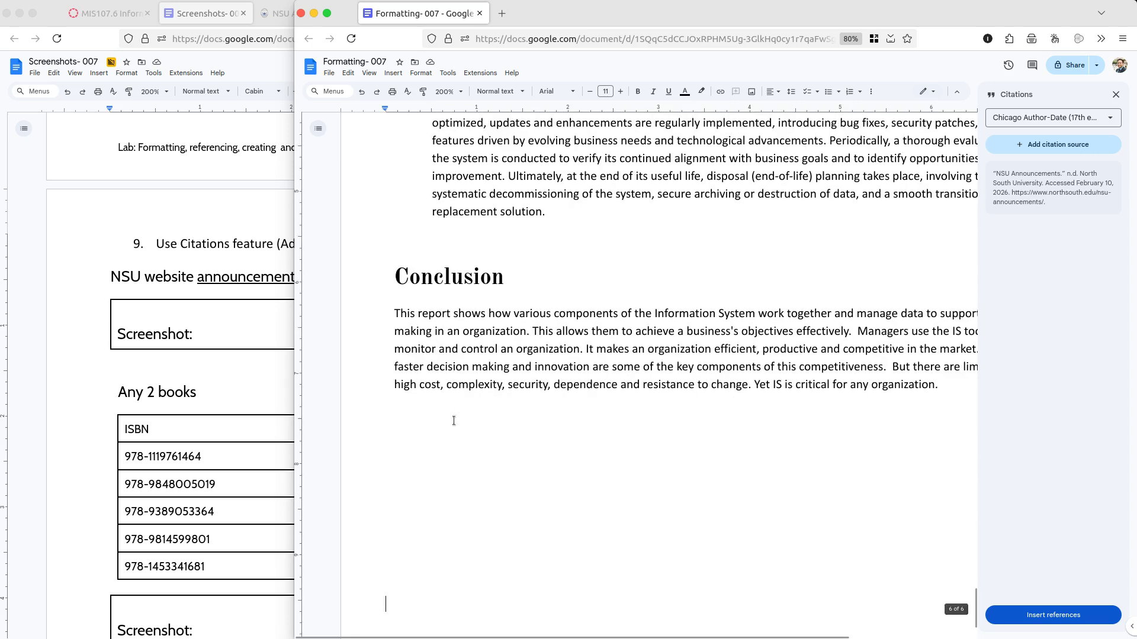
{"action": "left_click", "coordinate": [443, 446]}
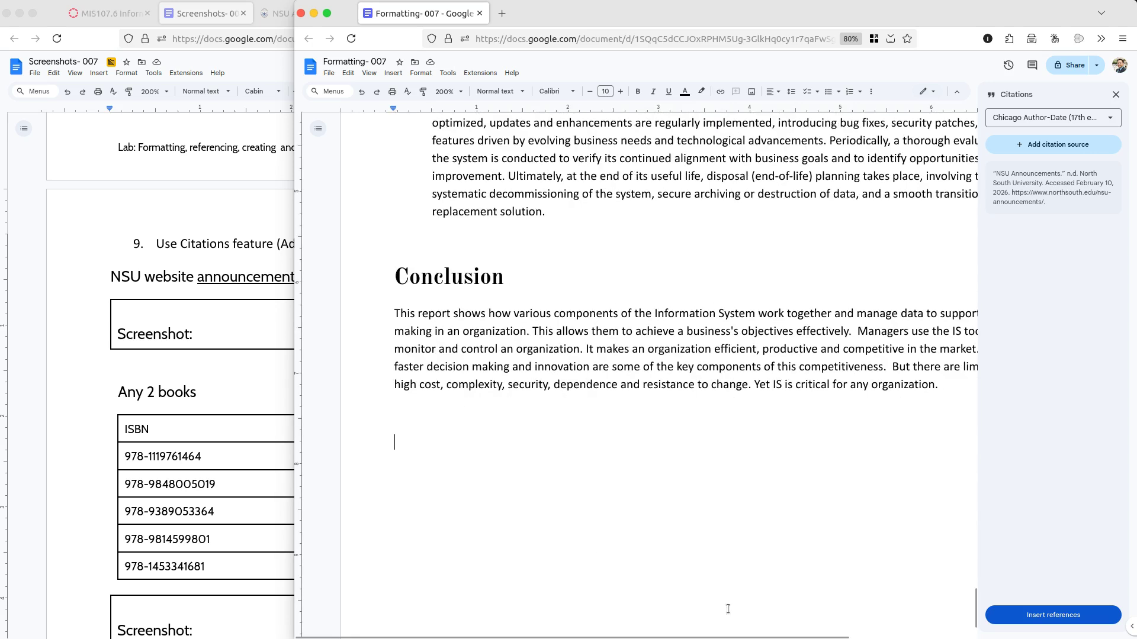
{"action": "left_click", "coordinate": [1018, 616]}
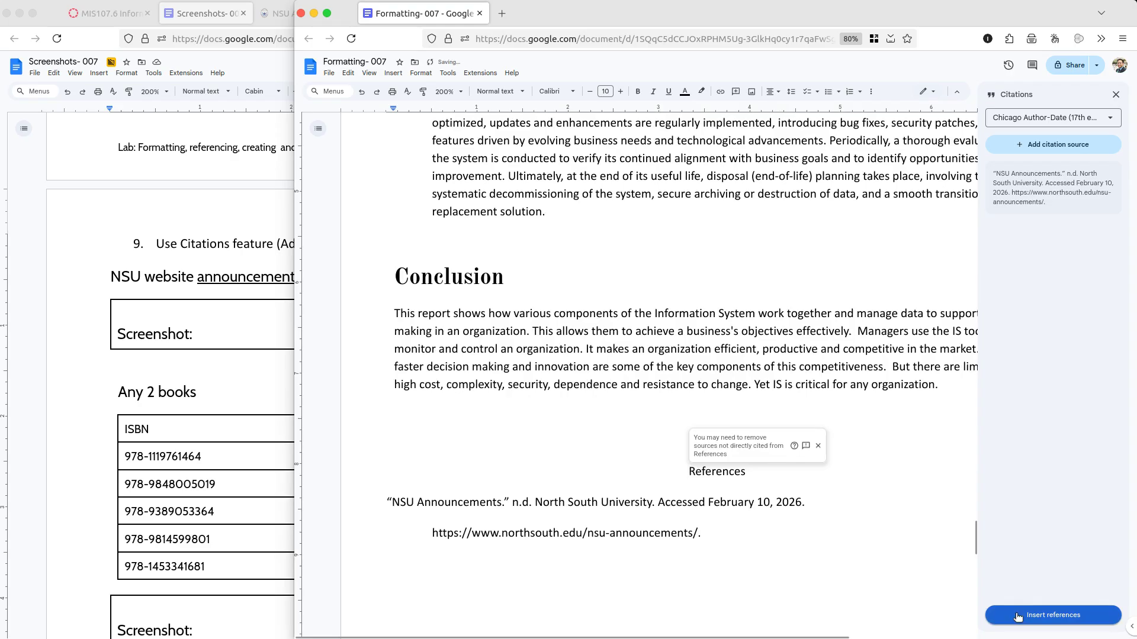
- Apply the Heading 1 style to the References title above the citation list
{"action": "double_click", "coordinate": [716, 472]}
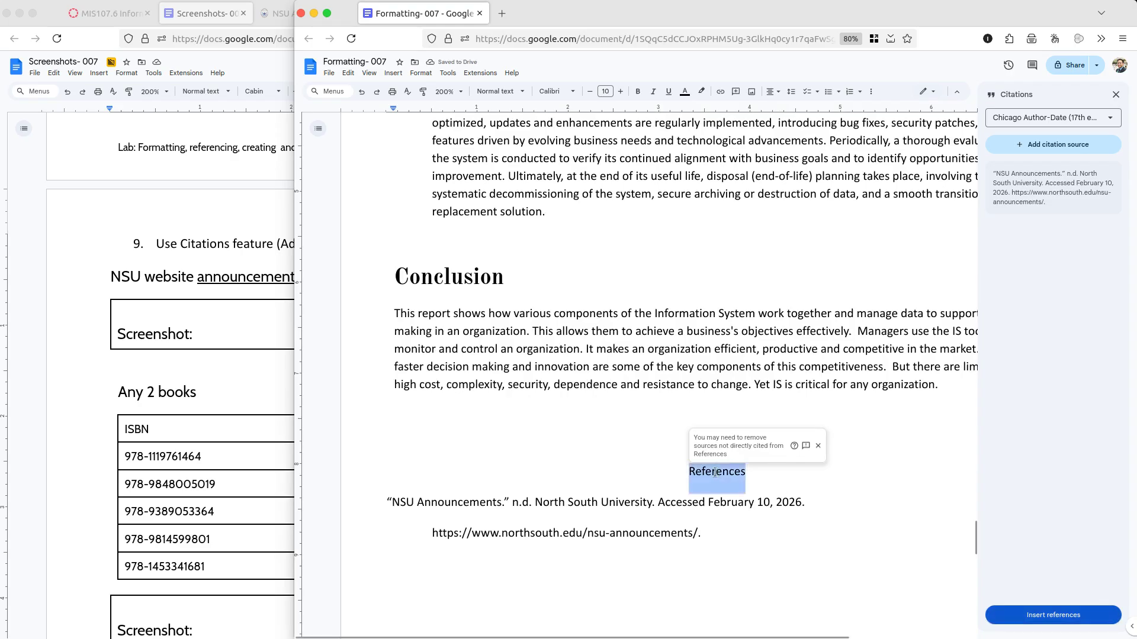
{"action": "left_click", "coordinate": [503, 90]}
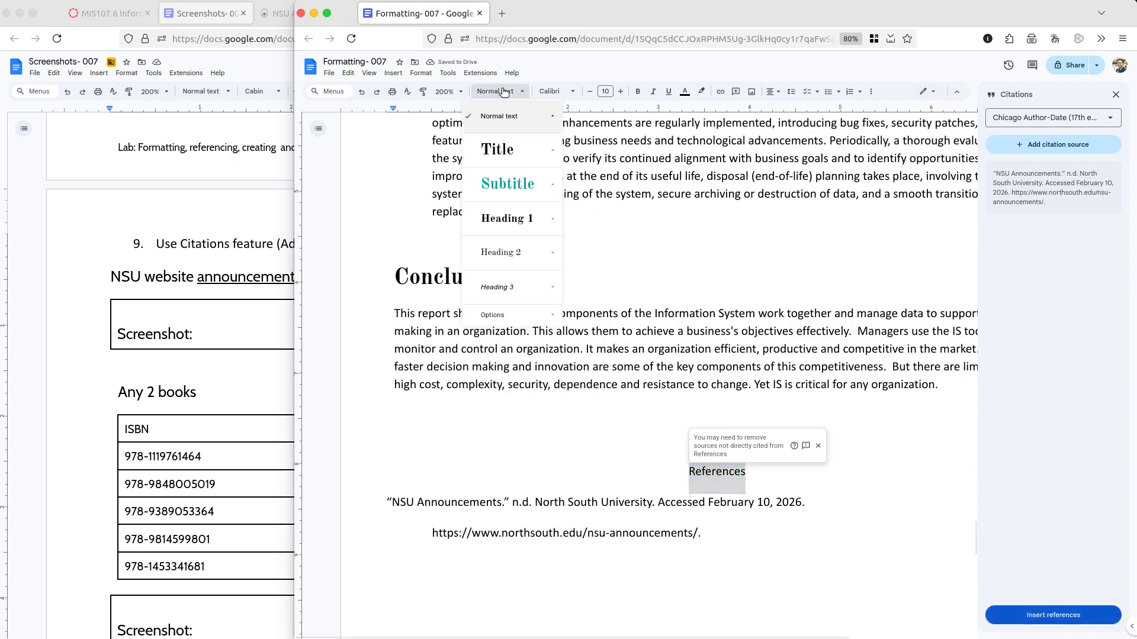
{"action": "left_click", "coordinate": [486, 213]}
{"action": "left_click", "coordinate": [464, 332]}
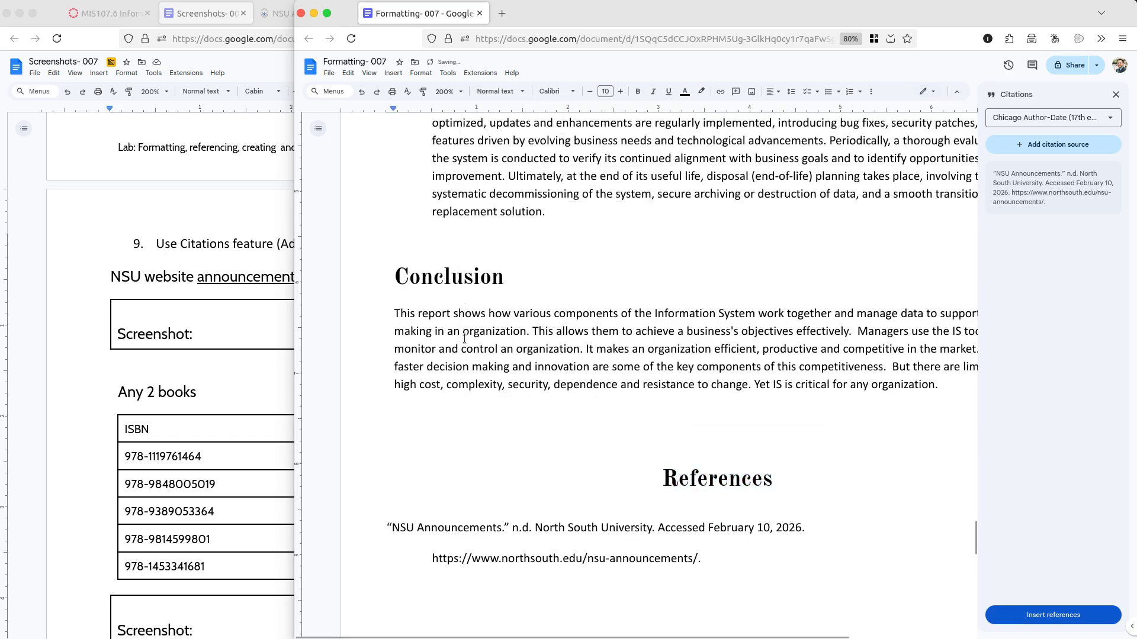
- Close the citations pane and update the report's table of contents to include the References heading
{"action": "scroll", "coordinate": [464, 338], "scroll_direction": "up", "scroll_amount": 20}
{"action": "scroll", "coordinate": [464, 338], "scroll_direction": "down", "scroll_amount": 3}
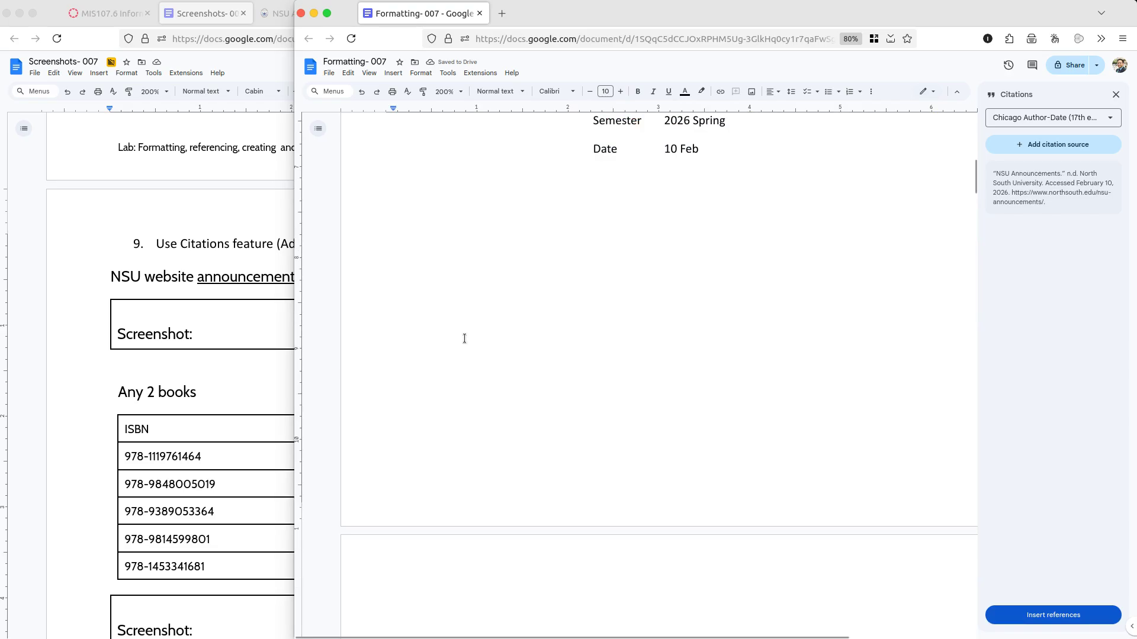
{"action": "scroll", "coordinate": [465, 338], "scroll_direction": "down", "scroll_amount": 5}
{"action": "left_click", "coordinate": [443, 417]}
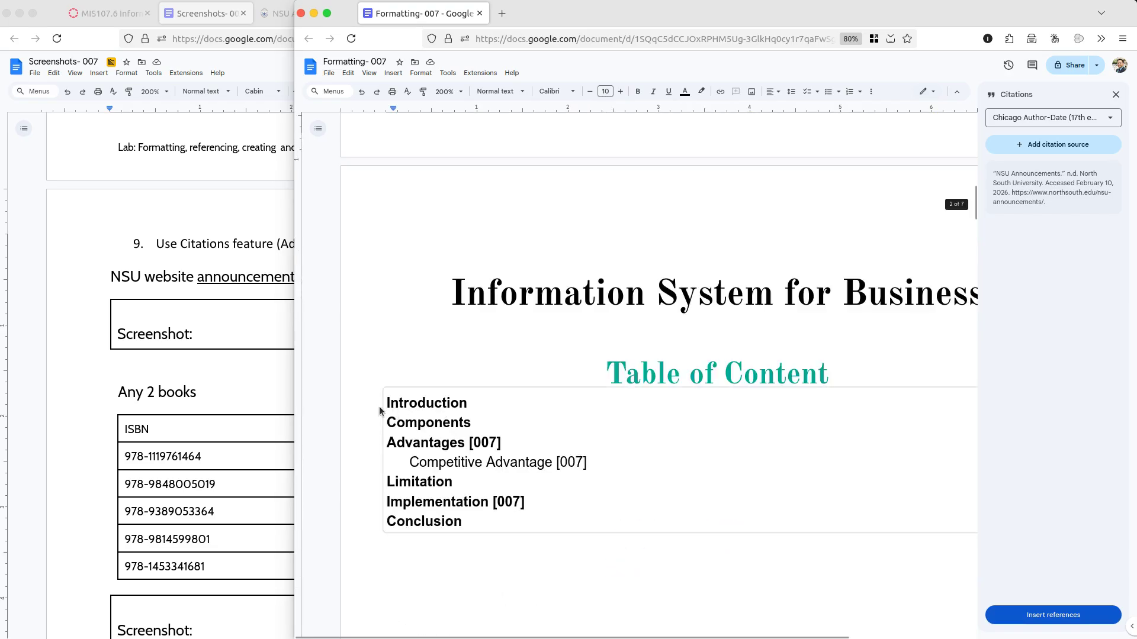
{"action": "left_click", "coordinate": [1116, 95]}
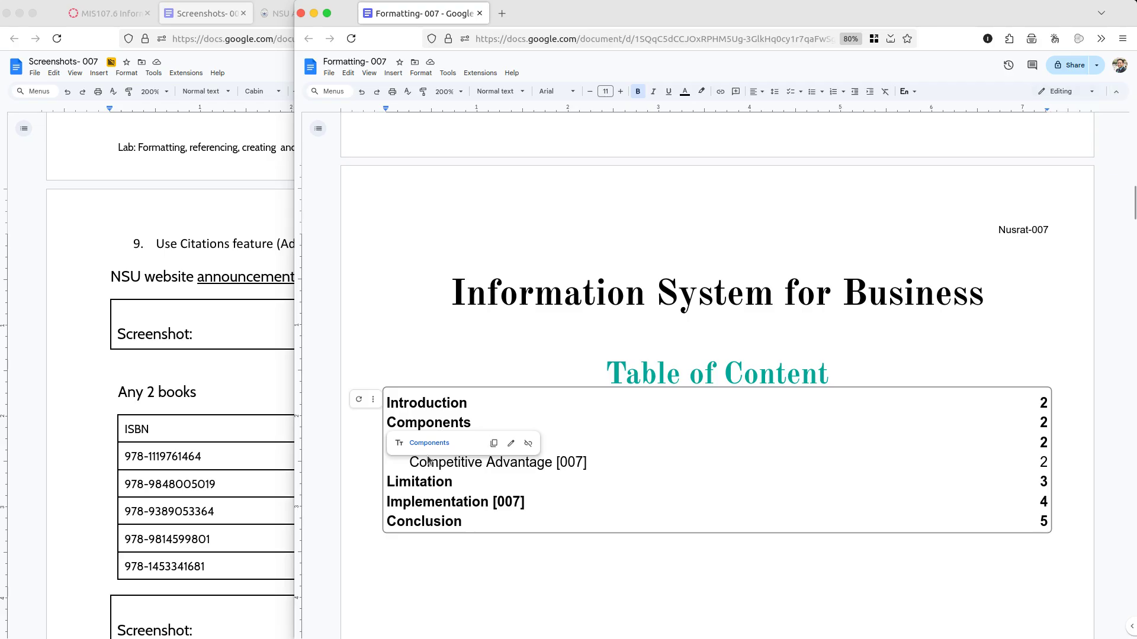
{"action": "left_click", "coordinate": [358, 400]}
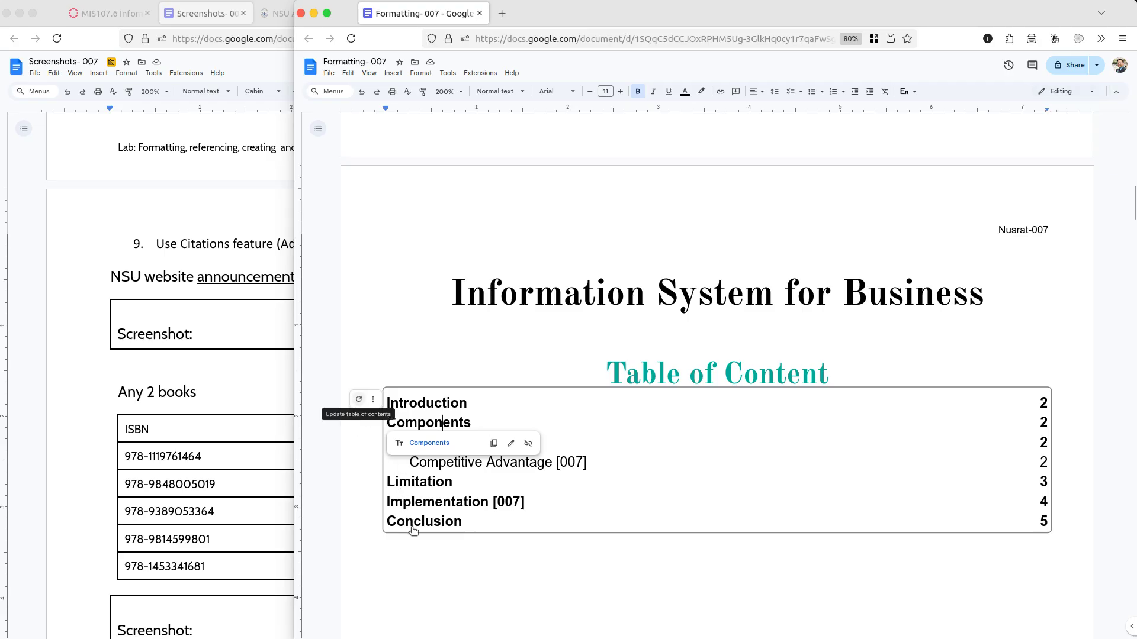
{"action": "left_click", "coordinate": [453, 544]}
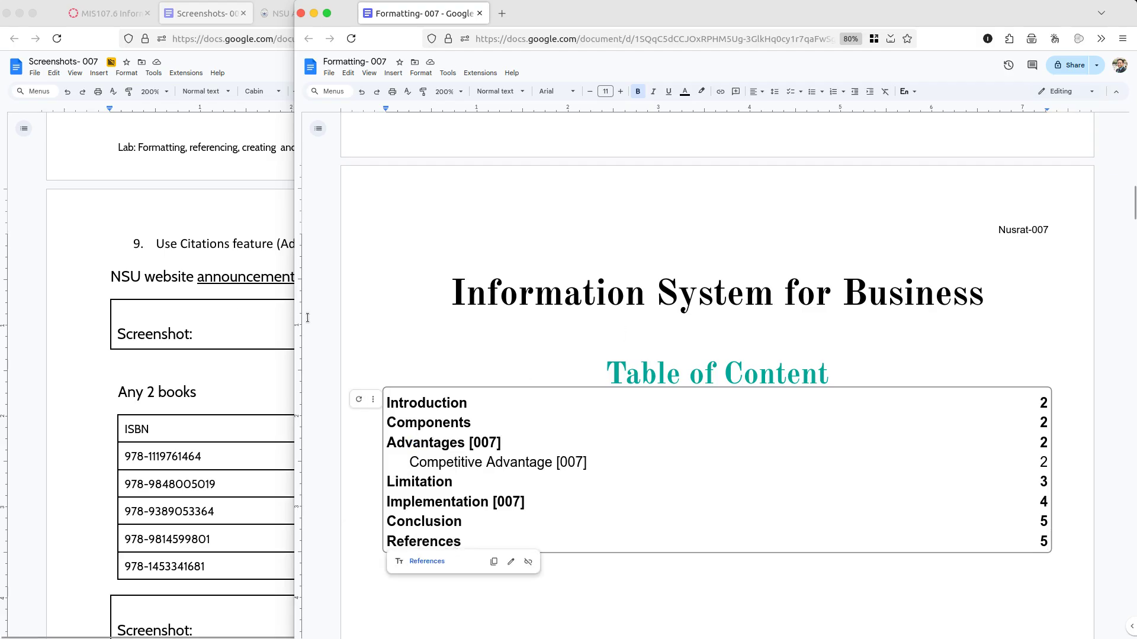
{"action": "left_click", "coordinate": [191, 320]}
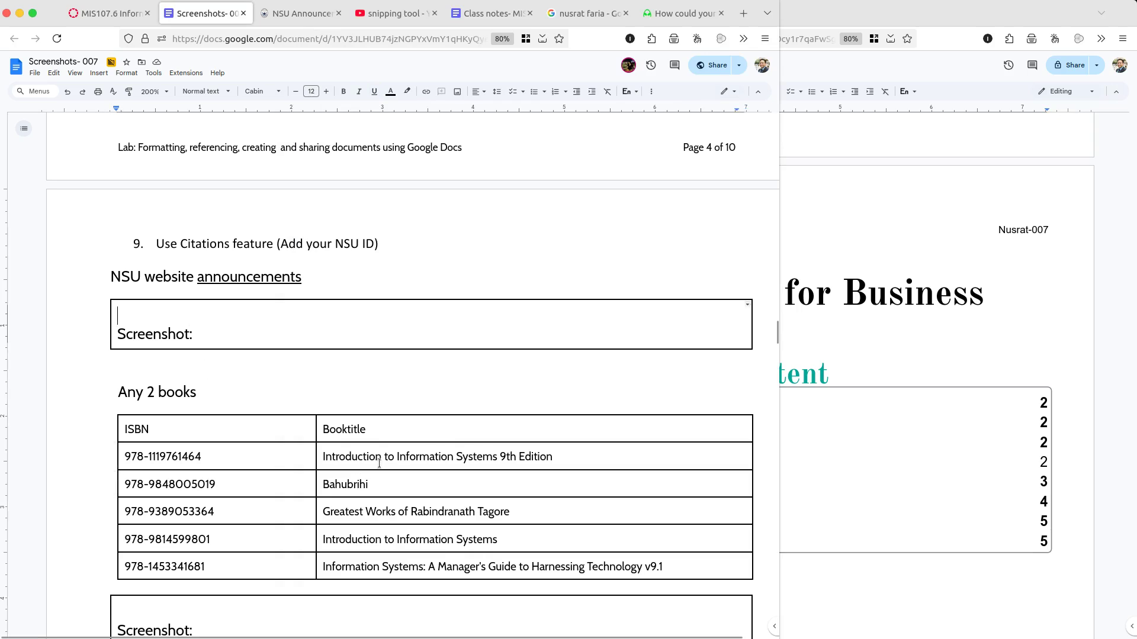
{"action": "left_click", "coordinate": [299, 458]}
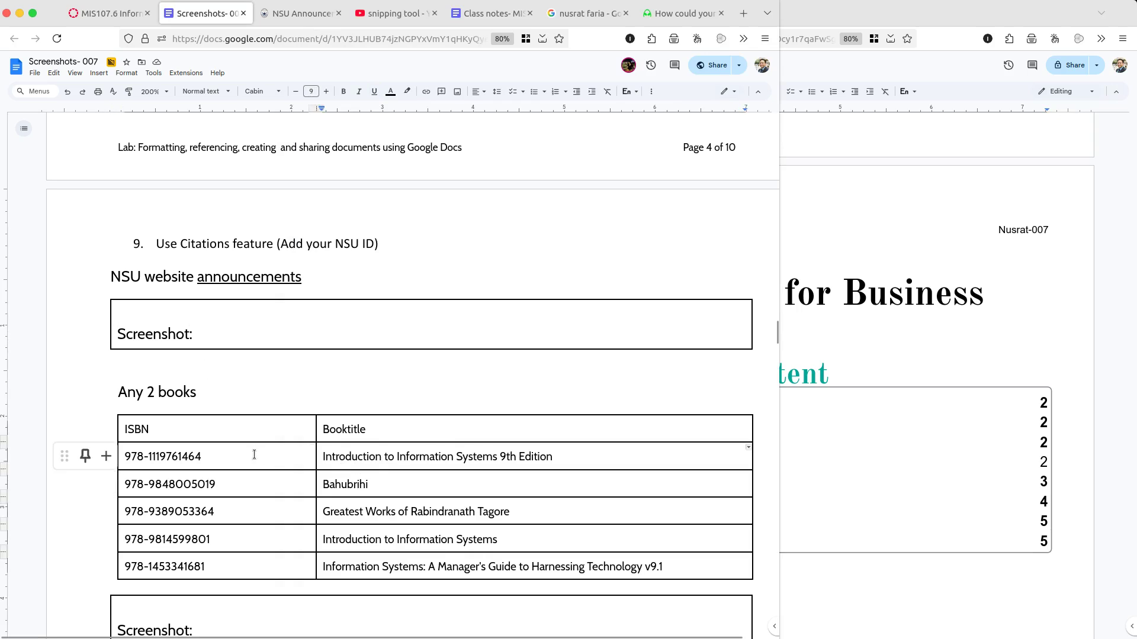
{"action": "triple_click", "coordinate": [254, 455]}
{"action": "key", "text": "ctrl+c"}
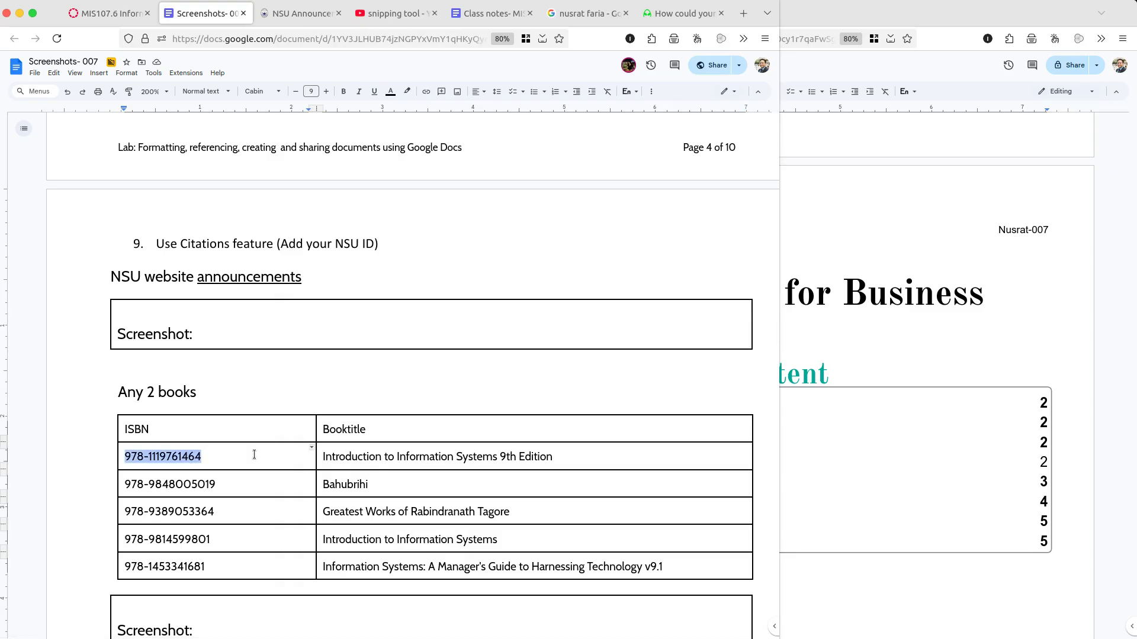
- In the Formatting- 007 report, start a new citation source with source type Book, accessed by Online database
{"action": "left_click", "coordinate": [849, 354]}
{"action": "left_click", "coordinate": [855, 340]}
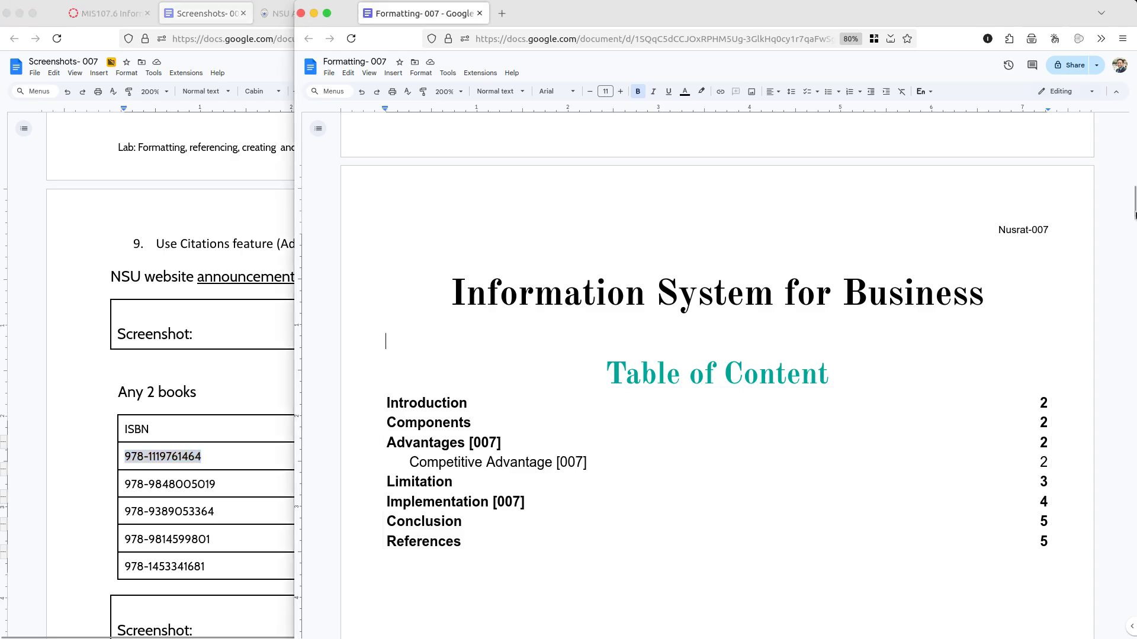
{"action": "left_click", "coordinate": [448, 76]}
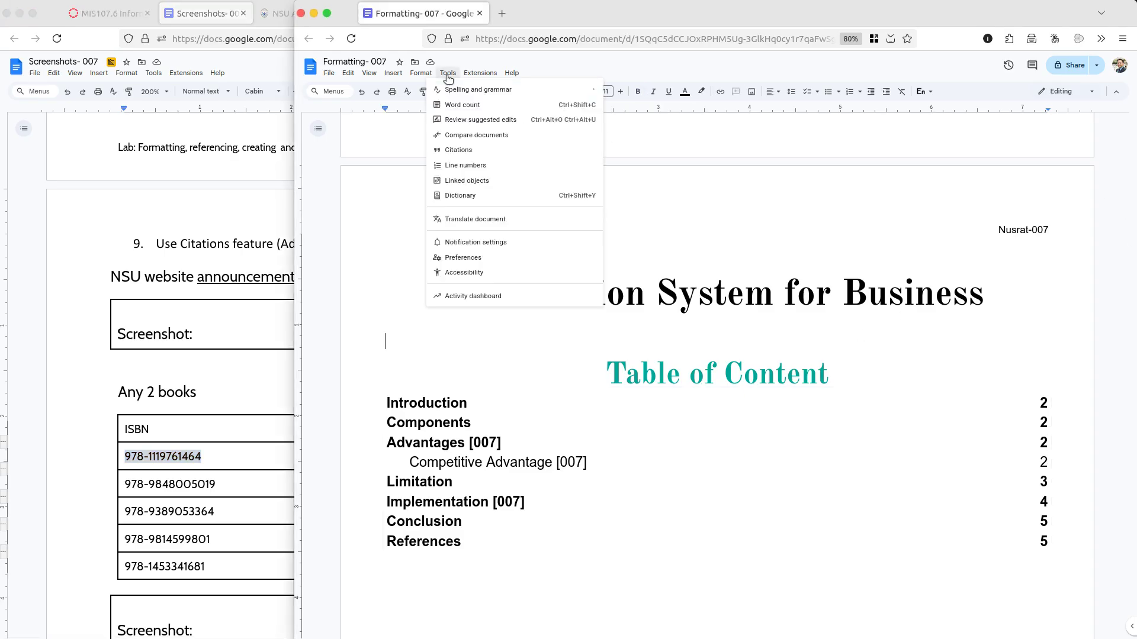
{"action": "left_click", "coordinate": [459, 153]}
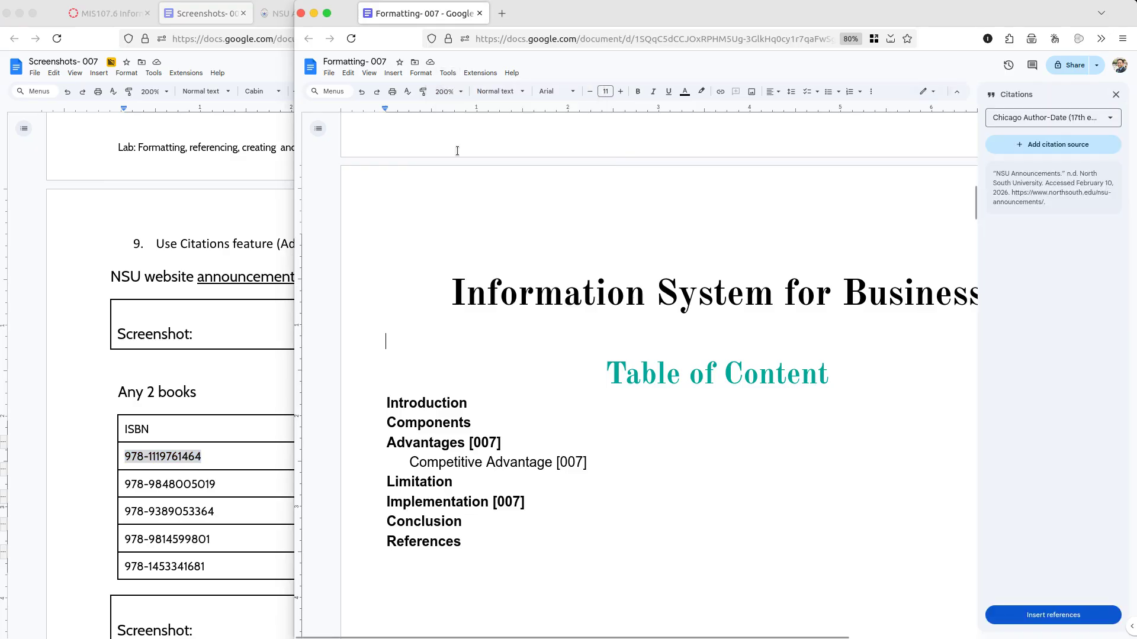
{"action": "left_click", "coordinate": [1082, 145]}
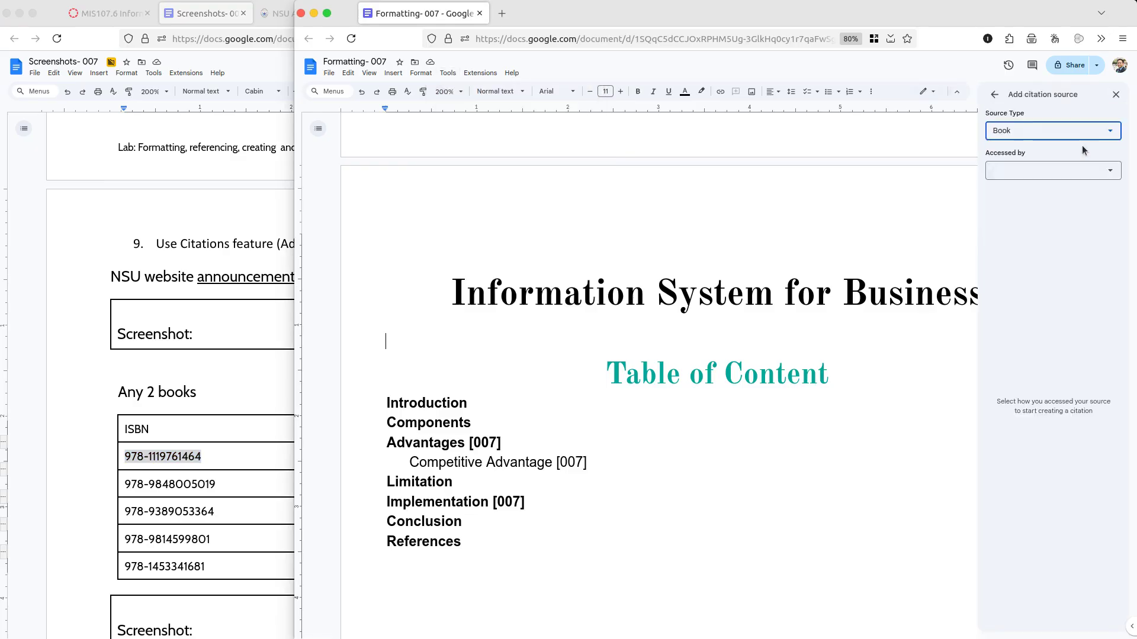
{"action": "left_click", "coordinate": [1074, 173]}
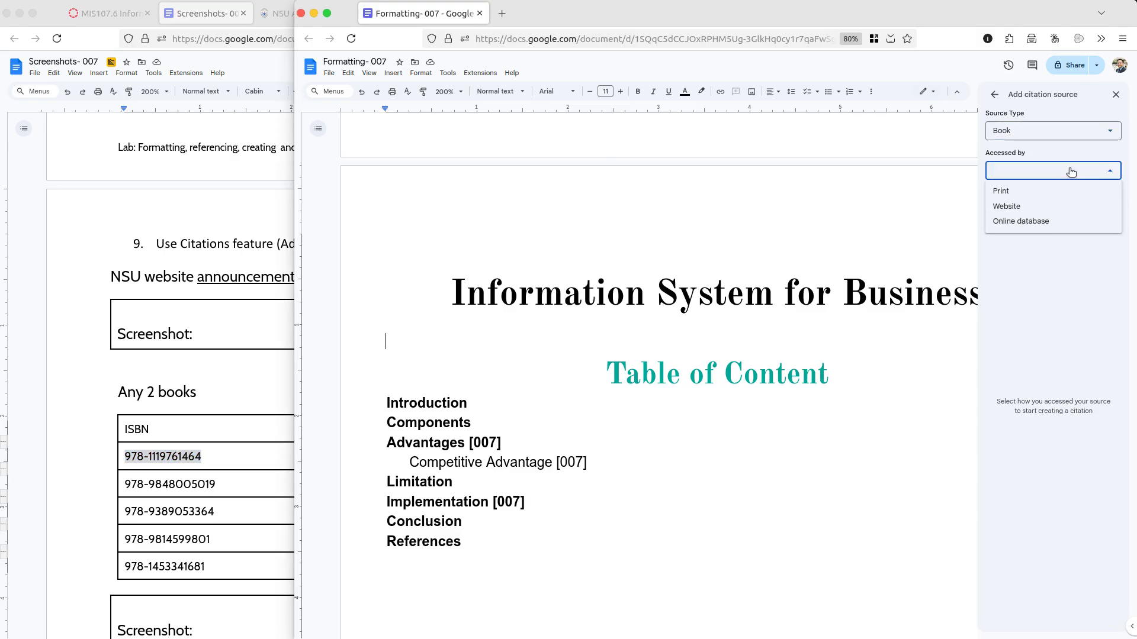
{"action": "left_click", "coordinate": [1044, 228]}
{"action": "left_click", "coordinate": [1041, 197]}
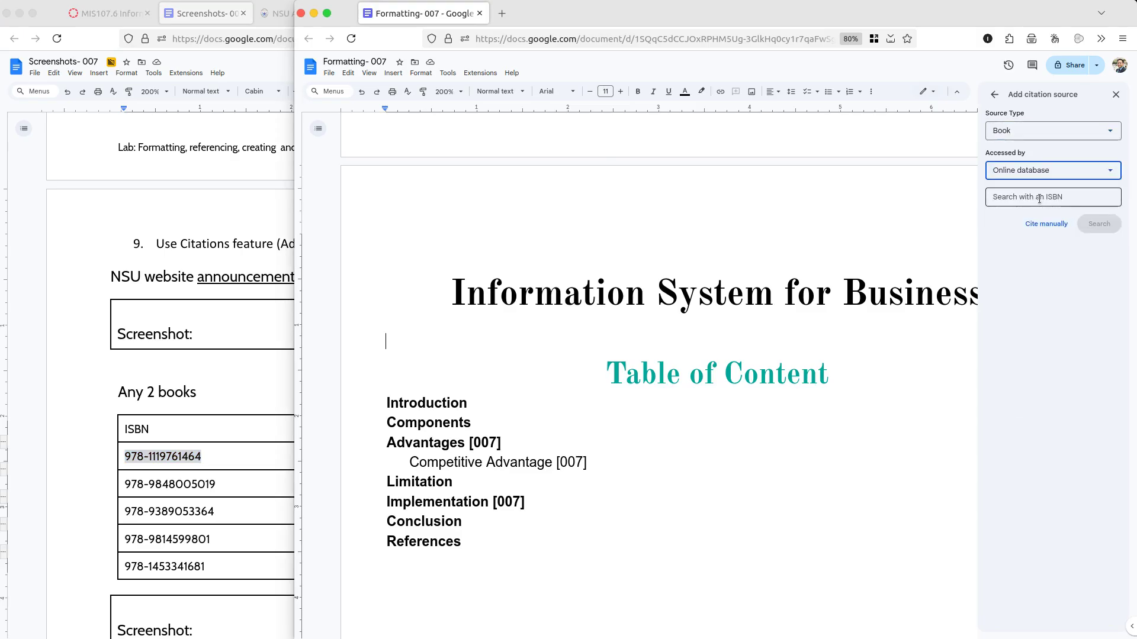
{"action": "key", "text": "ctrl+v"}
{"action": "left_click", "coordinate": [1109, 225]}
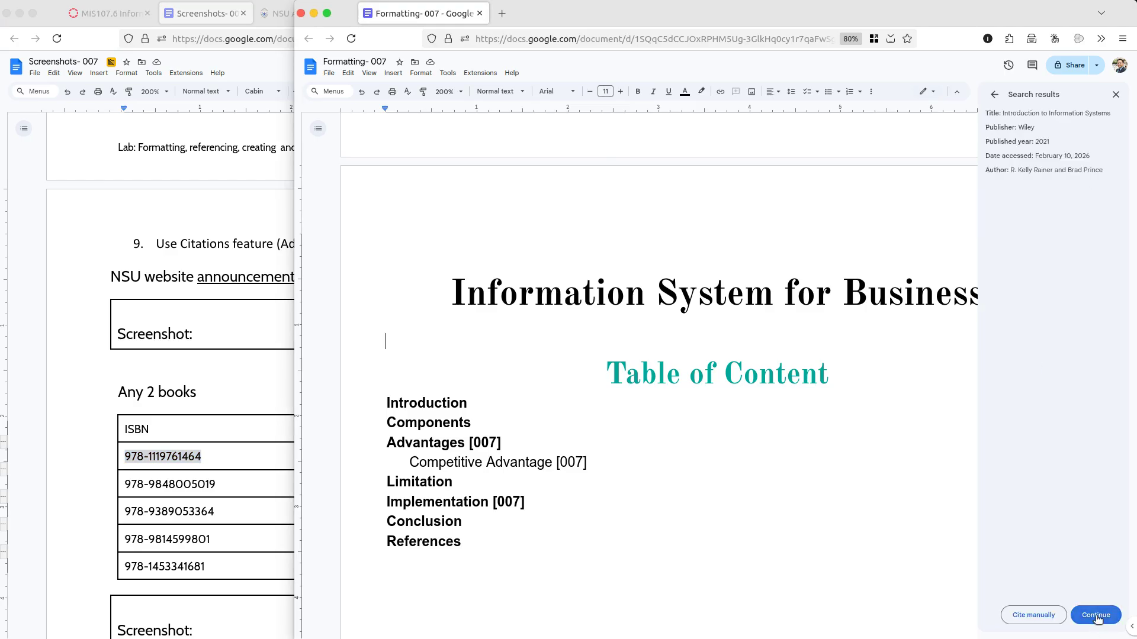
{"action": "left_click", "coordinate": [1096, 616]}
{"action": "left_click", "coordinate": [1096, 616]}
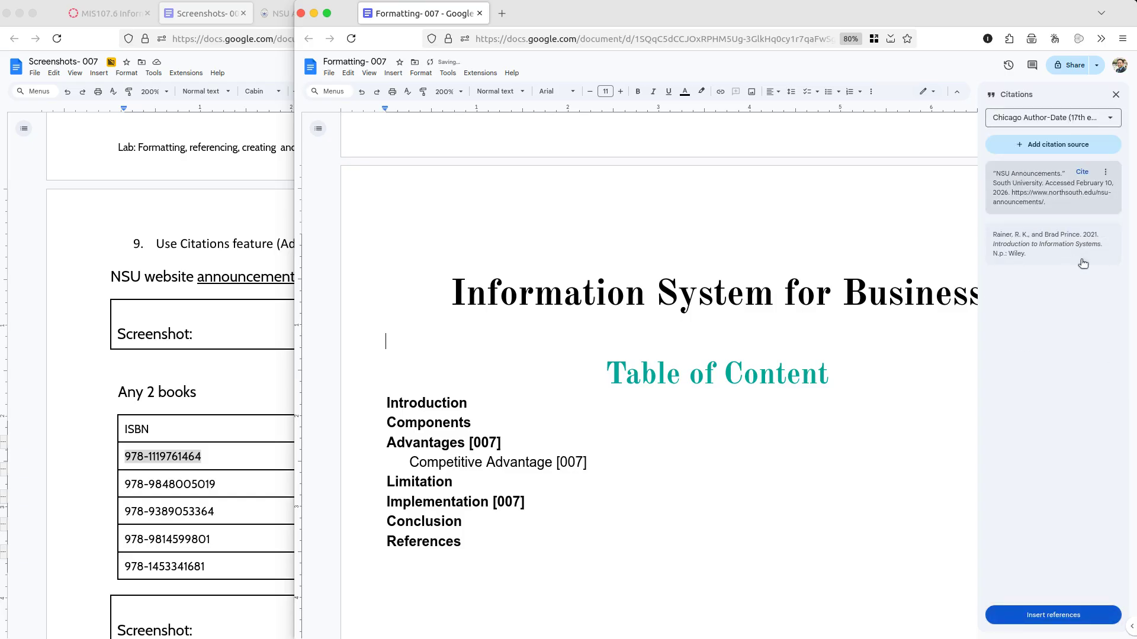
- Cite the Introduction to Information Systems book at the end of the Enhanced competitiveness bullet, before the full stop, and delete its page-number placeholder
{"action": "scroll", "coordinate": [607, 435], "scroll_direction": "down", "scroll_amount": 10}
{"action": "scroll", "coordinate": [607, 435], "scroll_direction": "down", "scroll_amount": 12}
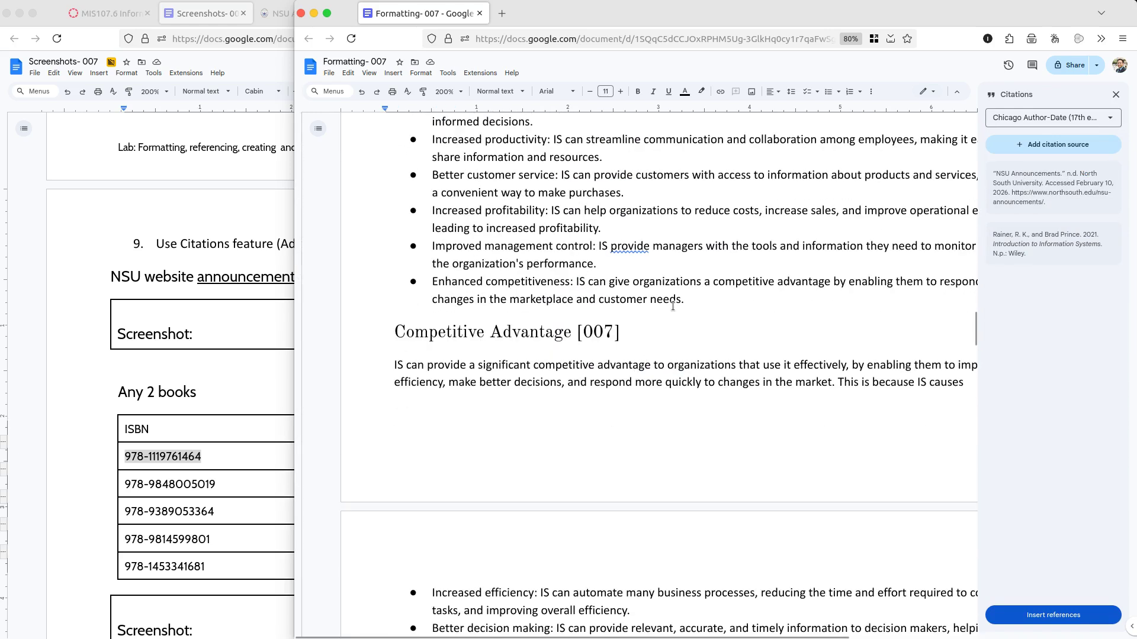
{"action": "left_click", "coordinate": [679, 299]}
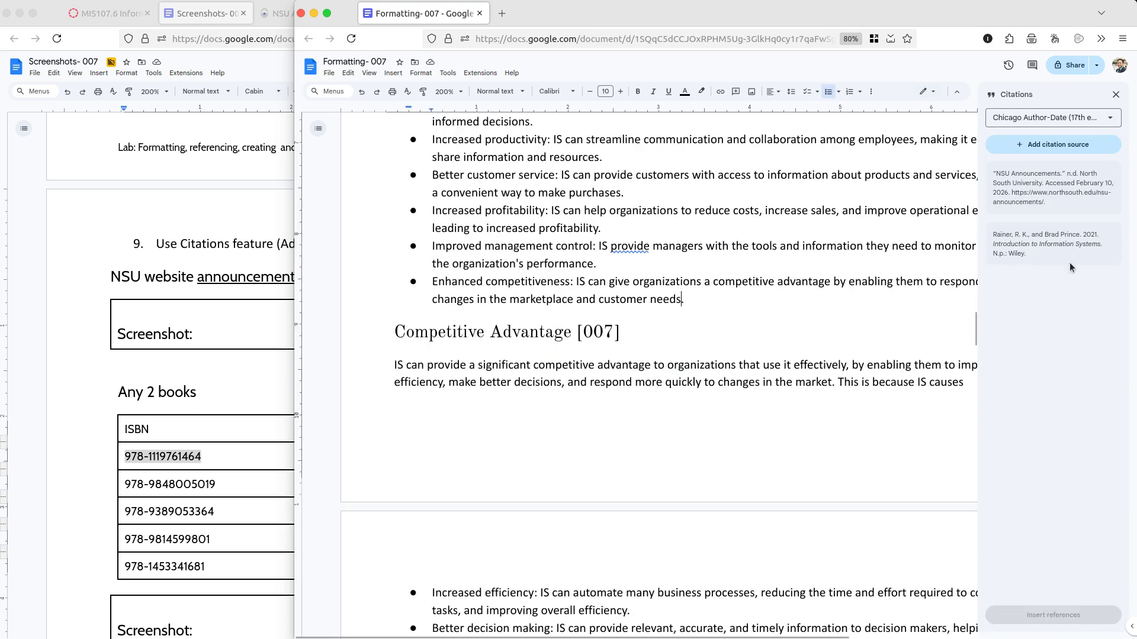
{"action": "mouse_move", "coordinate": [1082, 236]}
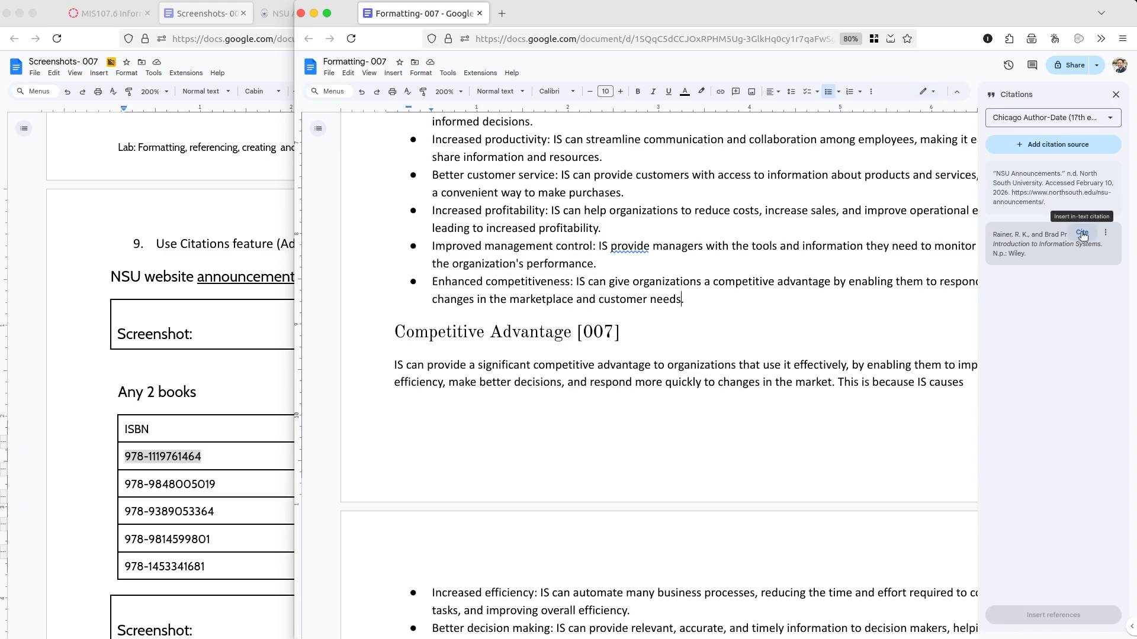
{"action": "left_click", "coordinate": [1083, 236]}
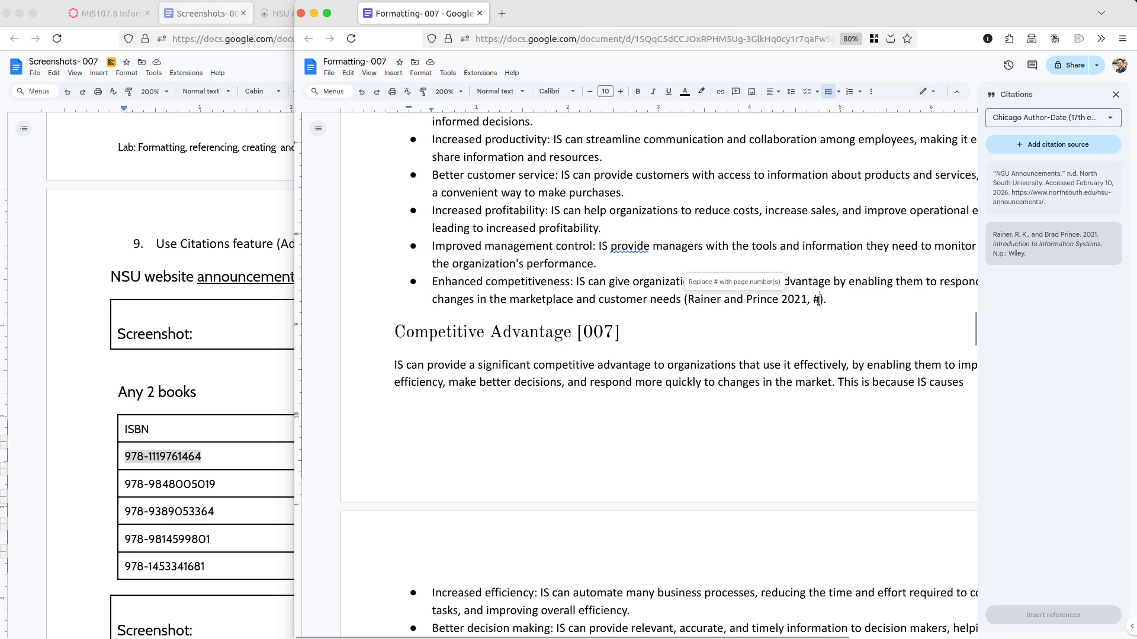
{"action": "double_click", "coordinate": [816, 300]}
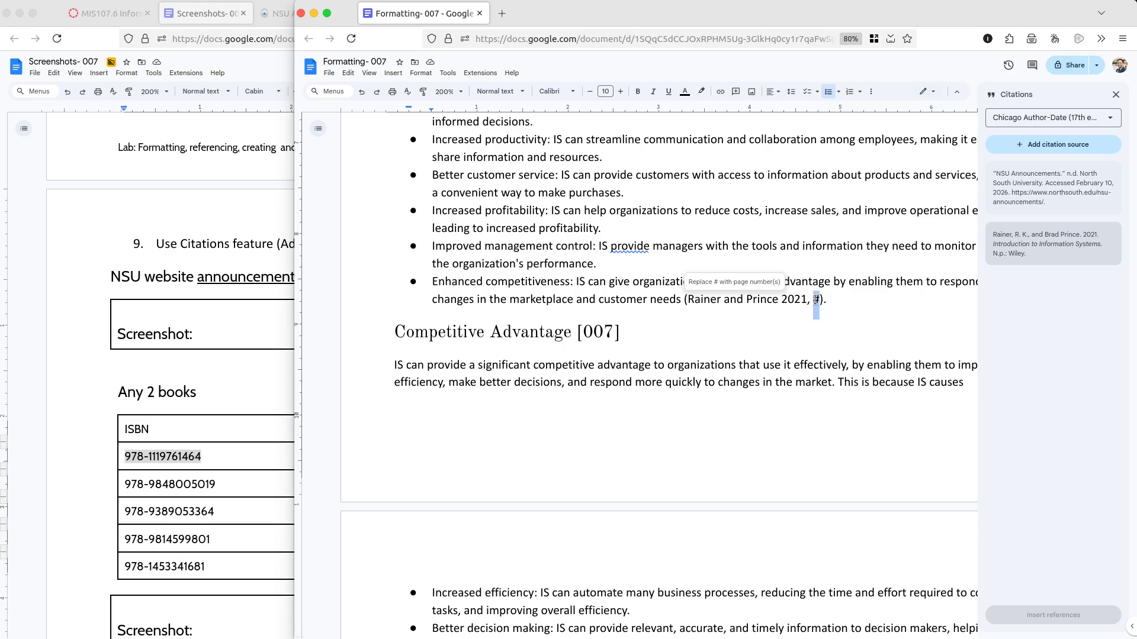
{"action": "key", "text": "BackSpace"}
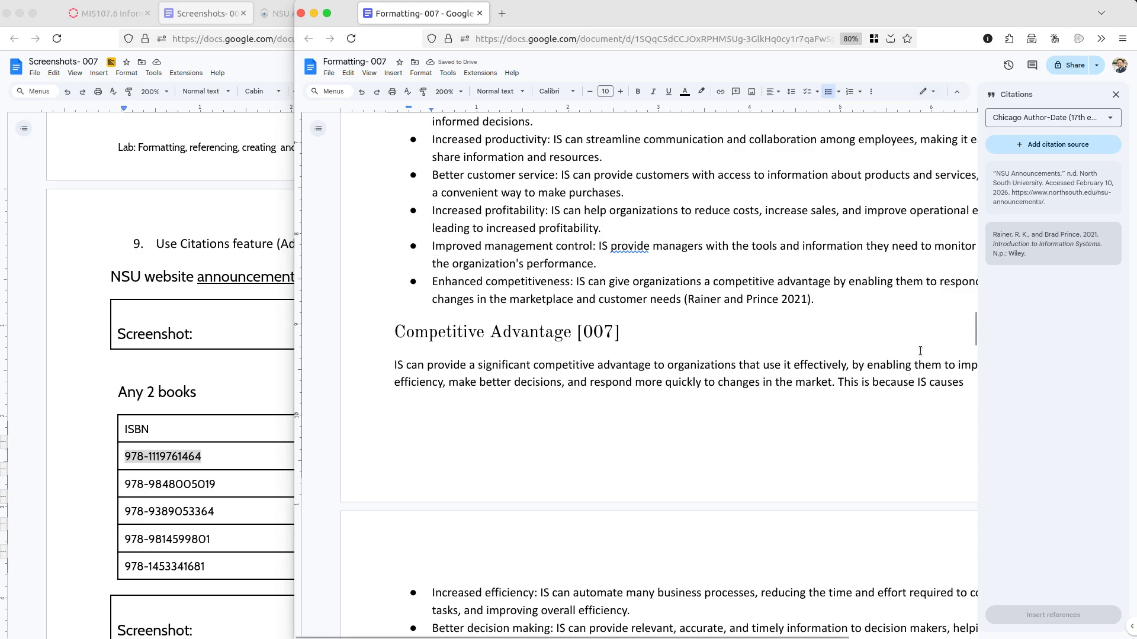
- Accept the grammar suggestion "provides" for "provide" in the Improved management control bullet
{"action": "left_click", "coordinate": [628, 246]}
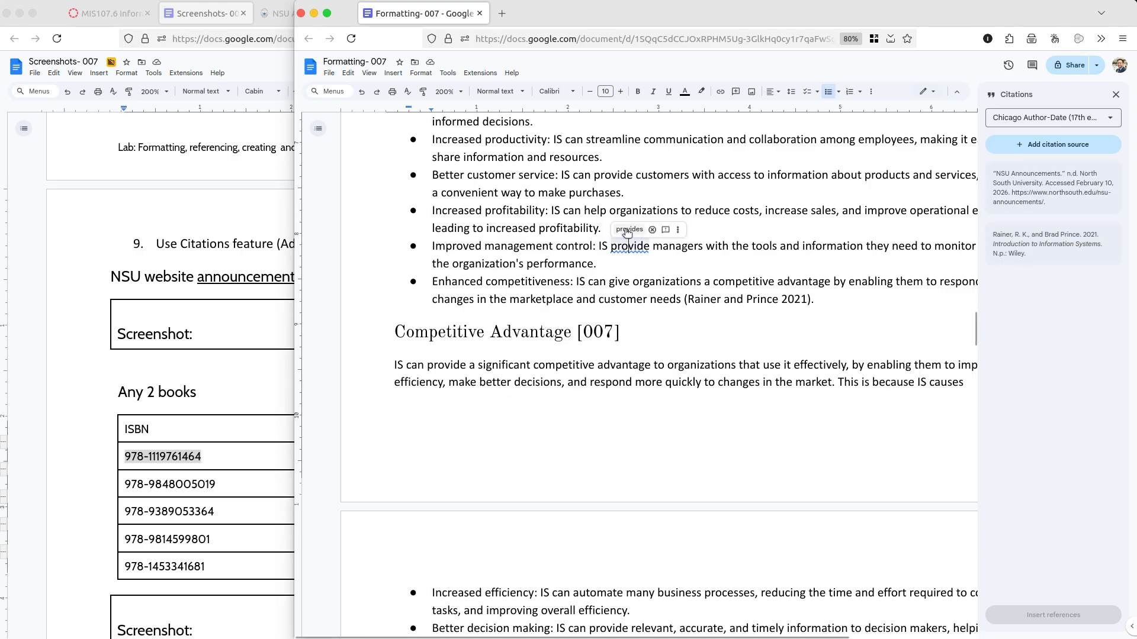
{"action": "left_click", "coordinate": [631, 227]}
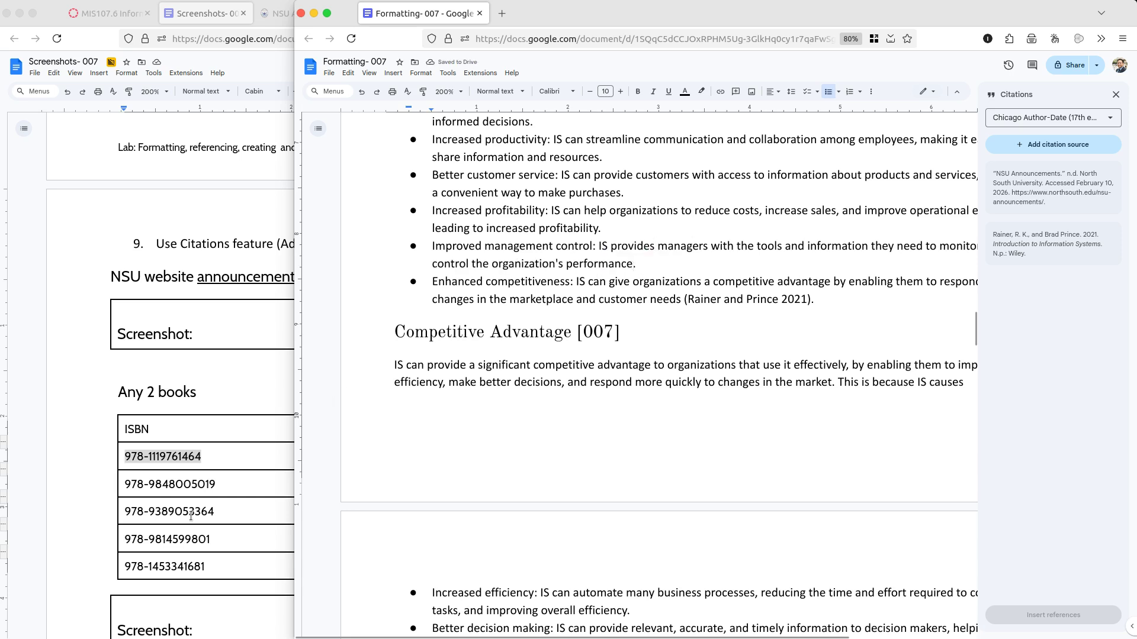
{"action": "left_click", "coordinate": [220, 537]}
{"action": "left_click", "coordinate": [241, 513]}
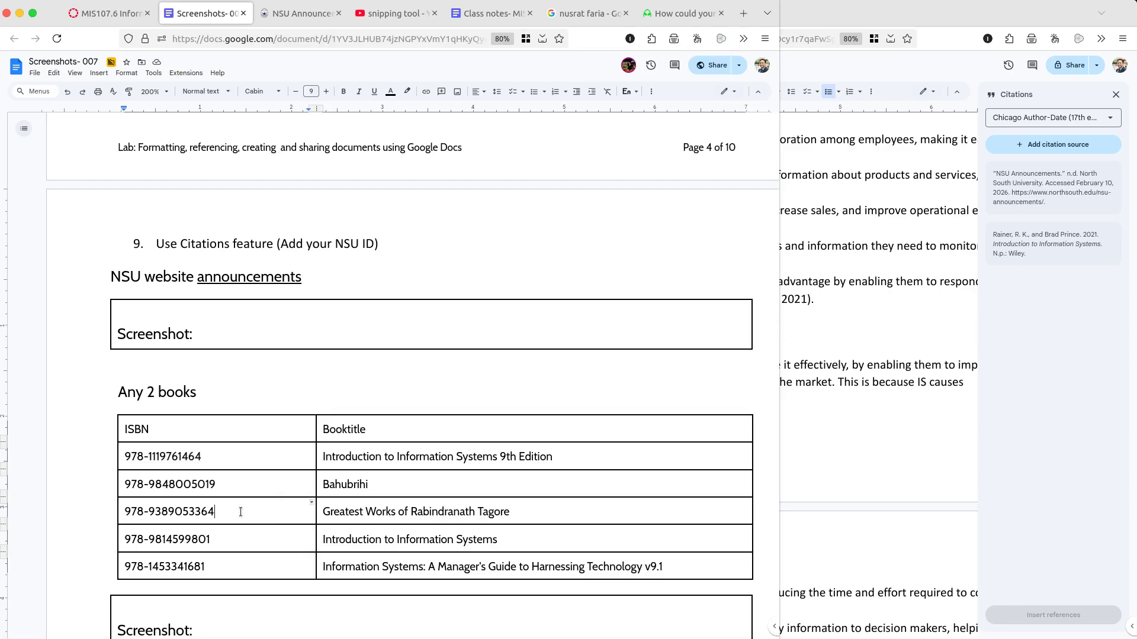
{"action": "double_click", "coordinate": [241, 513]}
{"action": "key", "text": "ctrl+c"}
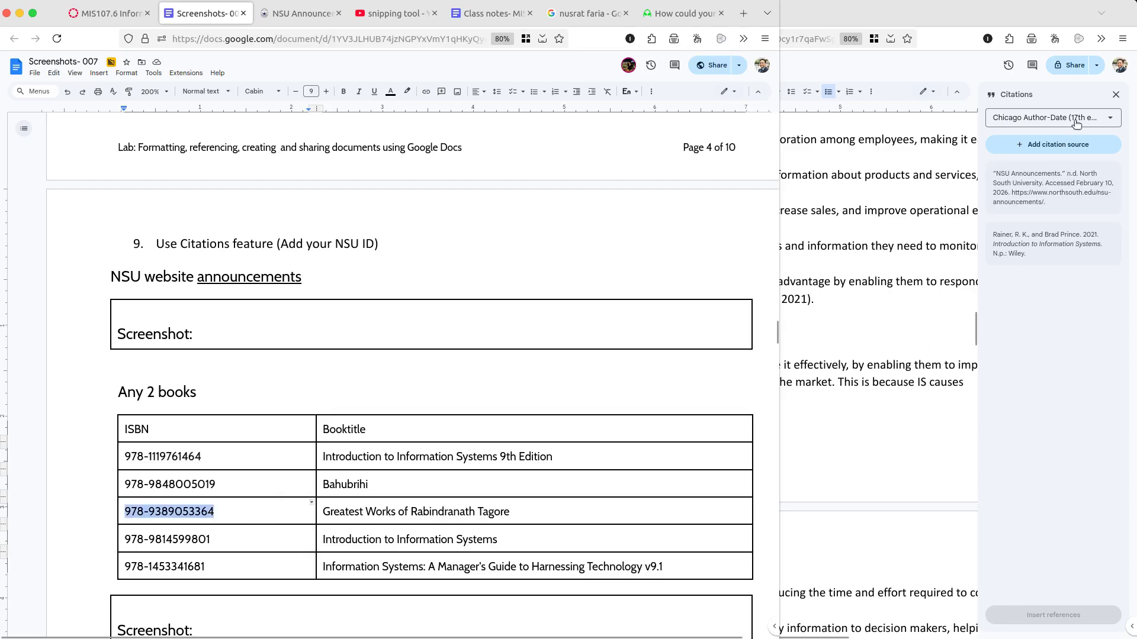
{"action": "left_click", "coordinate": [1056, 144]}
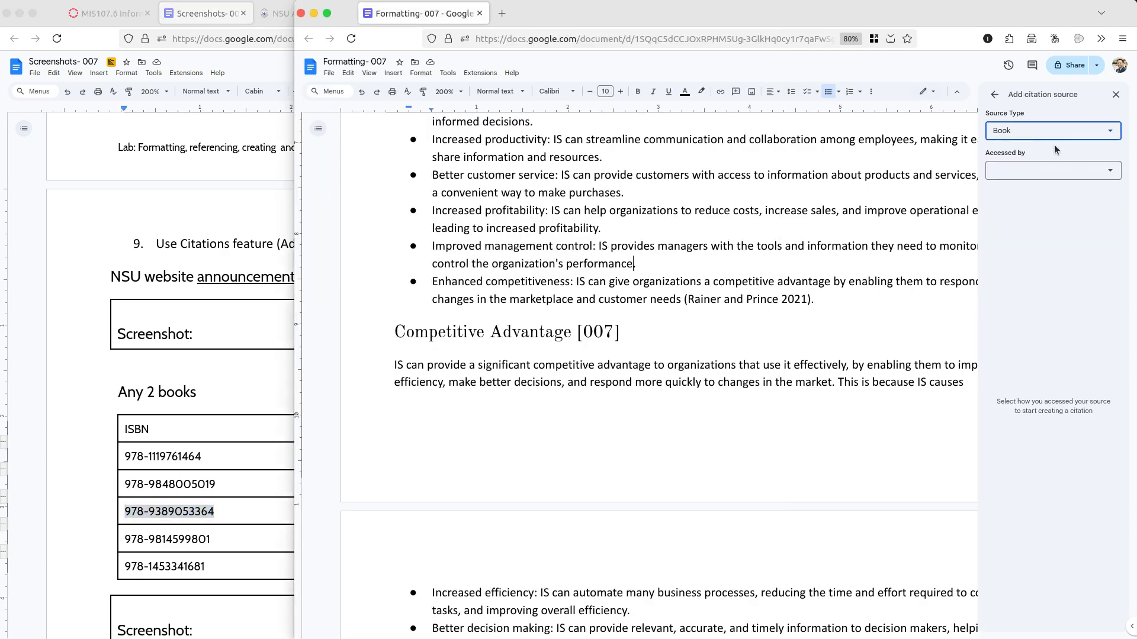
{"action": "left_click", "coordinate": [1049, 171]}
{"action": "left_click", "coordinate": [1042, 220]}
{"action": "left_click", "coordinate": [1035, 197]}
{"action": "key", "text": "ctrl+v"}
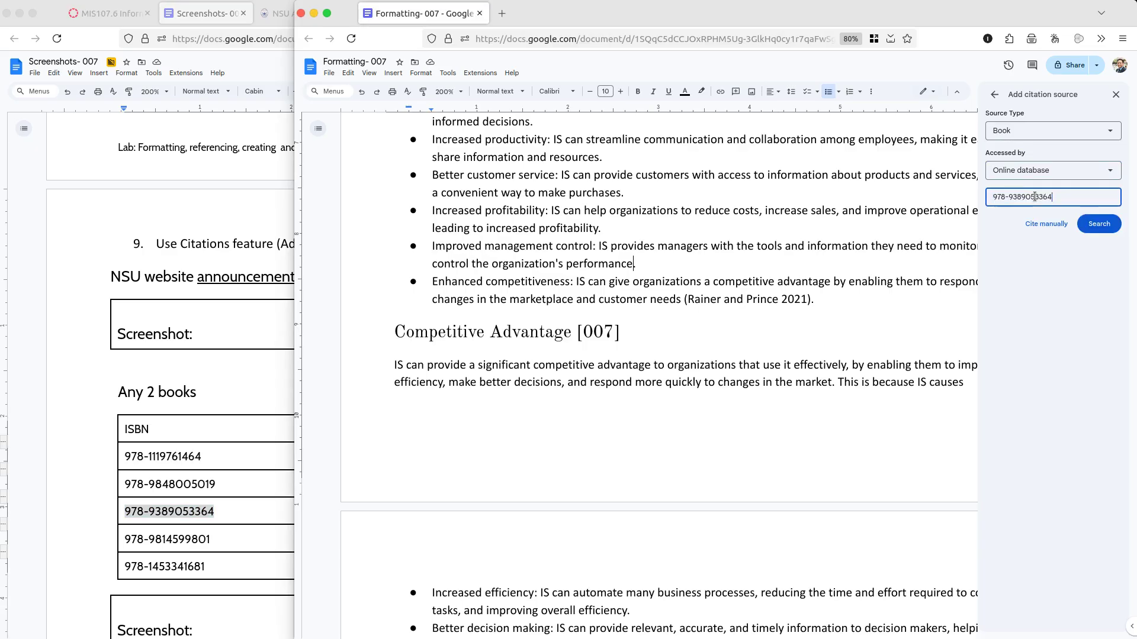
{"action": "left_click", "coordinate": [1105, 226]}
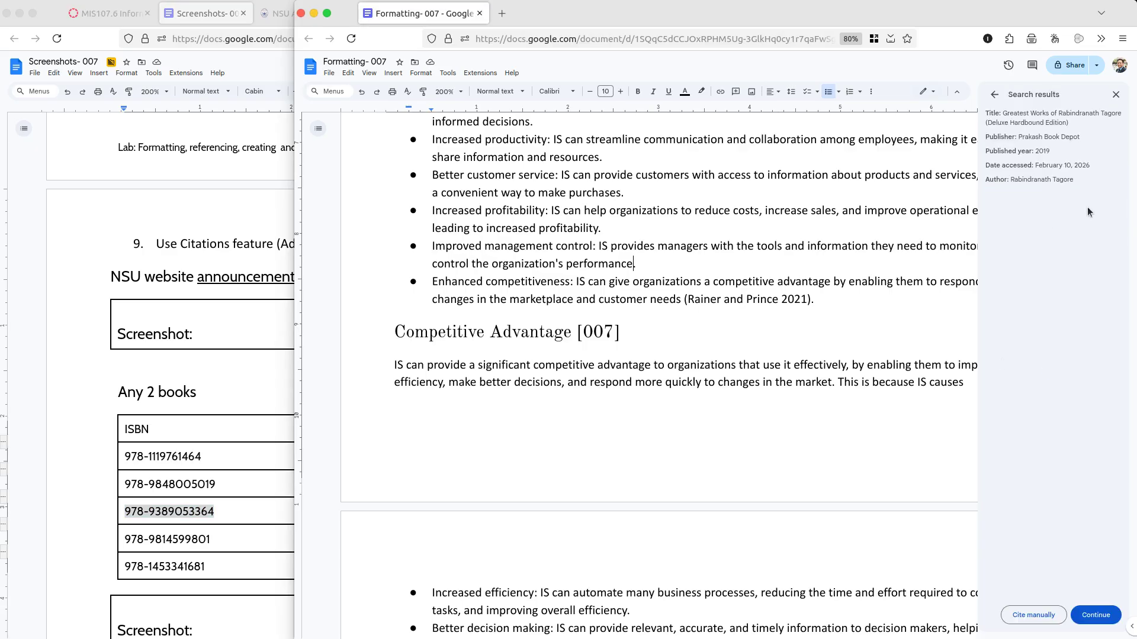
{"action": "left_click", "coordinate": [1090, 618]}
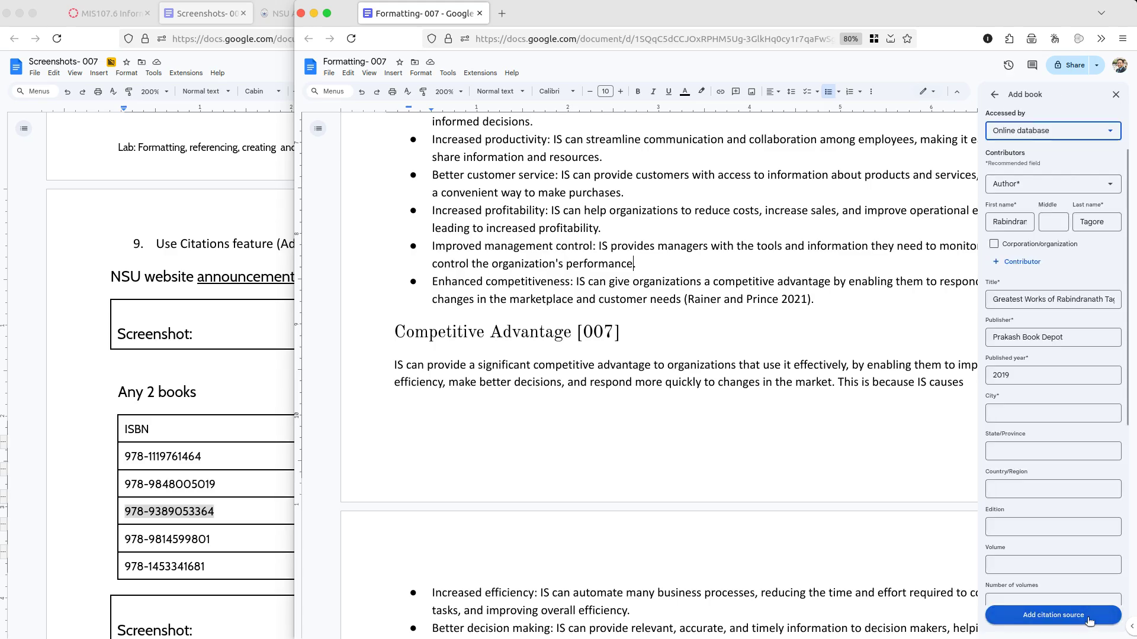
{"action": "left_click", "coordinate": [1092, 619]}
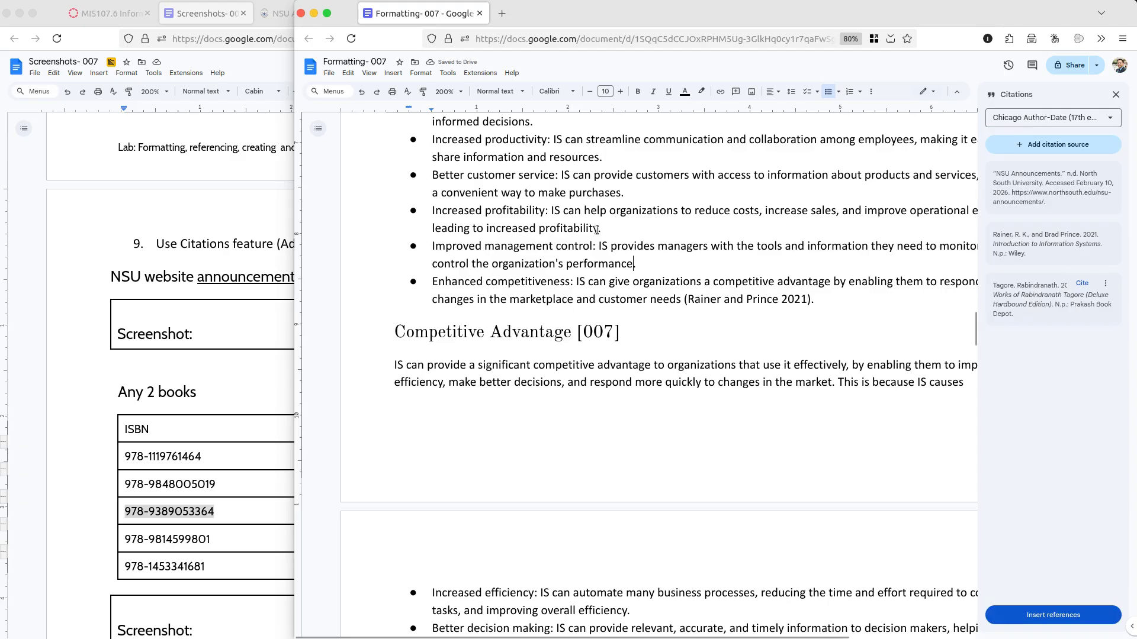
- Cite the Tagore book at the end of the Increased profitability bullet, before the full stop, with page number 100
{"action": "left_click", "coordinate": [1082, 284]}
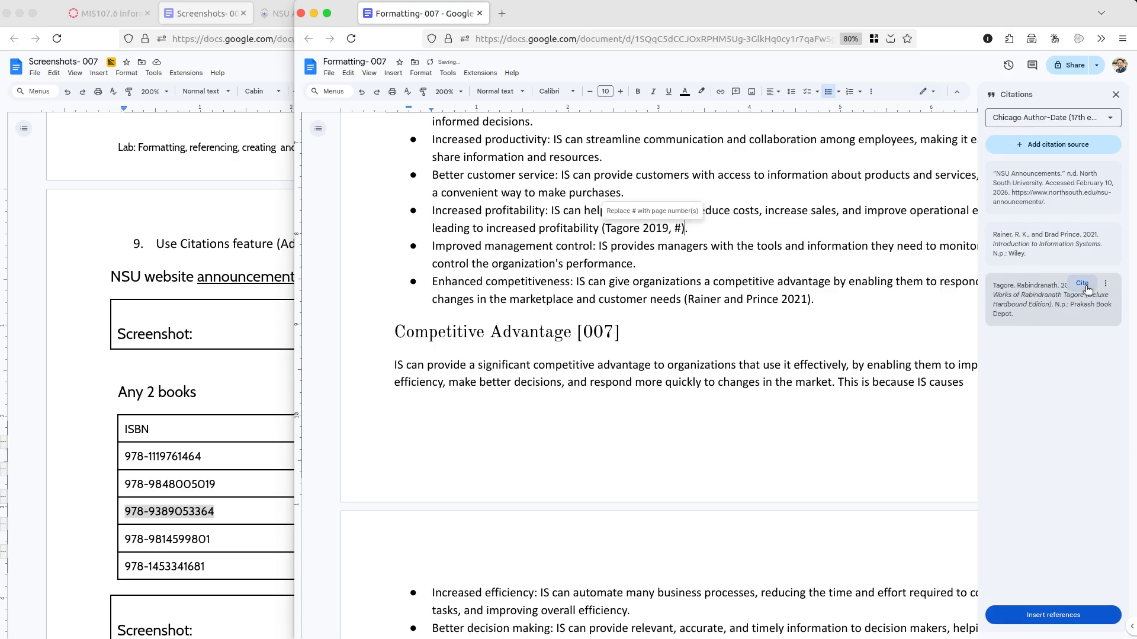
{"action": "key", "text": "Left"}
{"action": "key", "text": "BackSpace"}
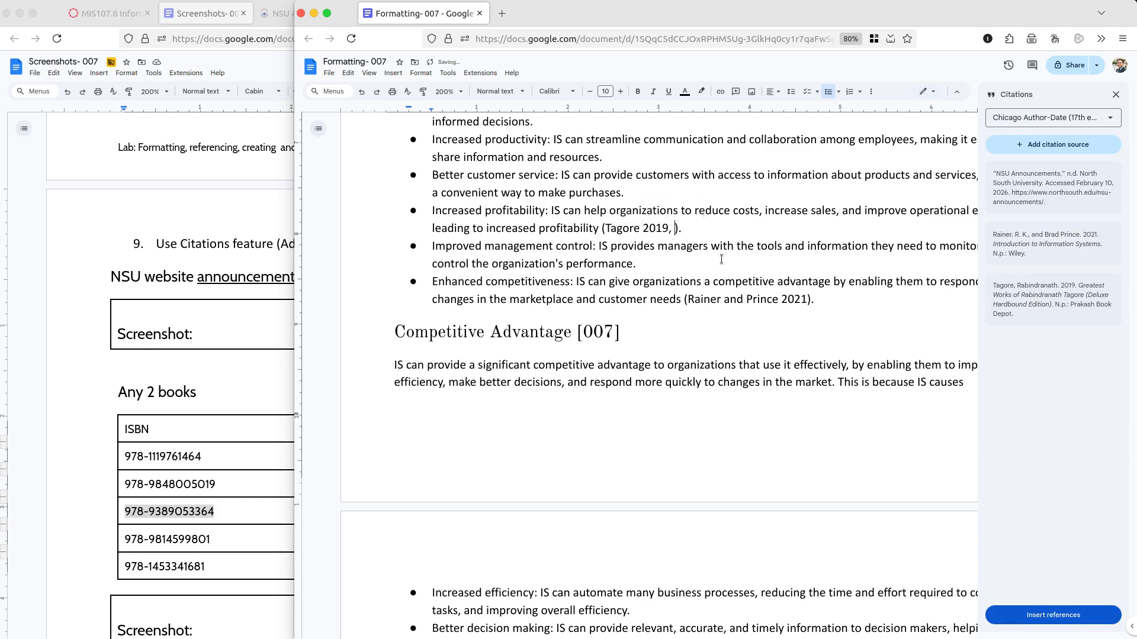
{"action": "type", "text": "100"}
- Replace the NSU Announcements entry under the report's References heading with a freshly inserted list of all citation sources
{"action": "left_click", "coordinate": [167, 461]}
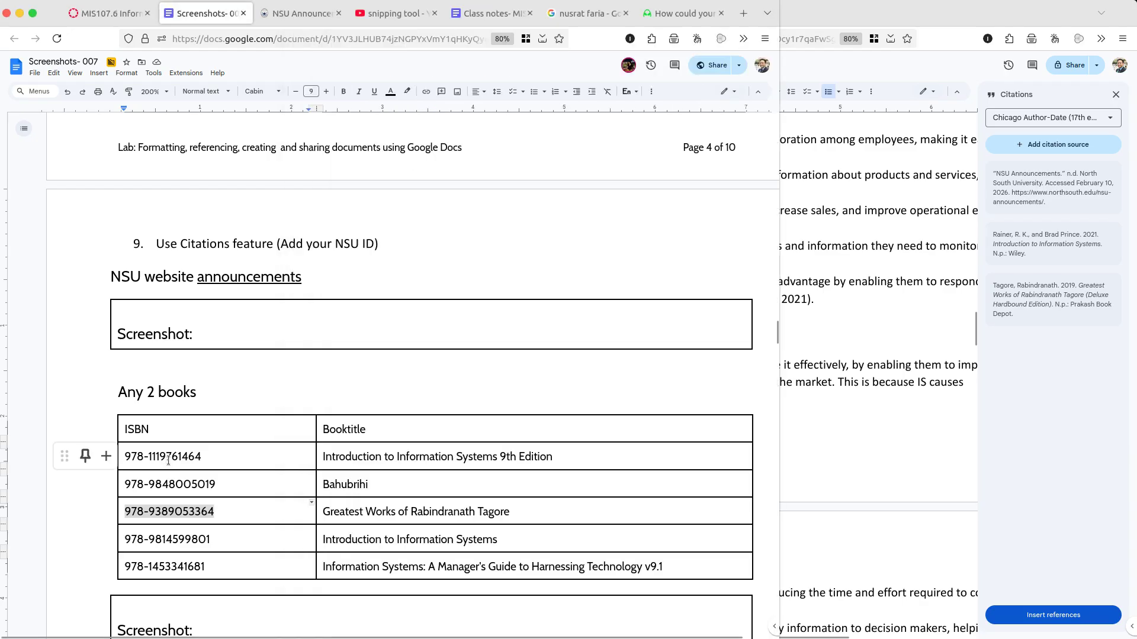
{"action": "scroll", "coordinate": [168, 461], "scroll_direction": "down", "scroll_amount": 3}
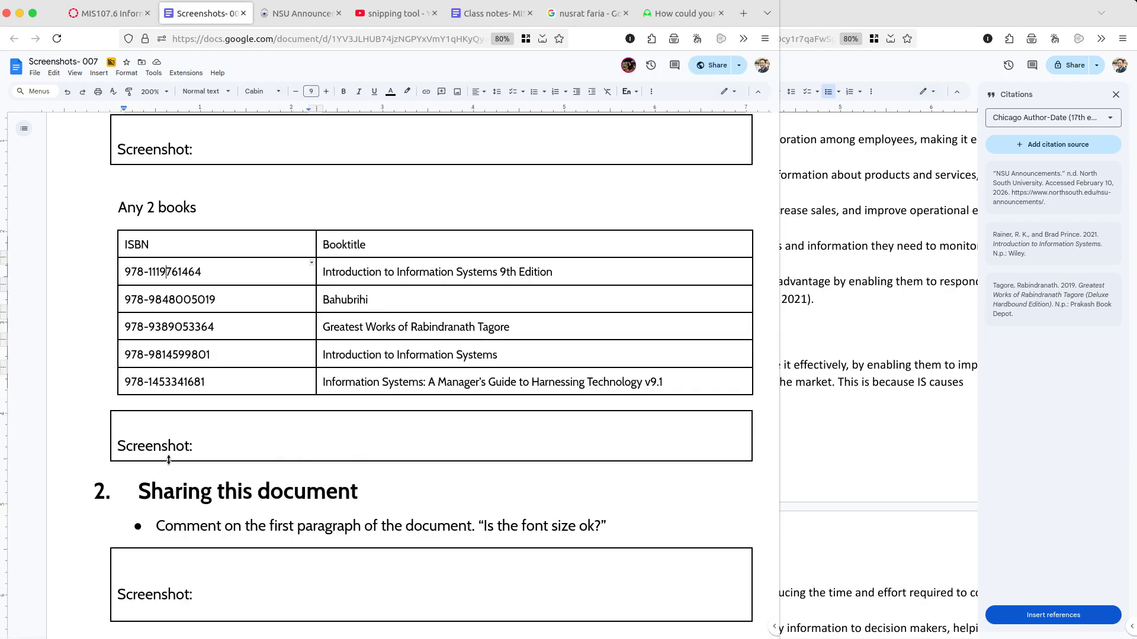
{"action": "left_click", "coordinate": [173, 432]}
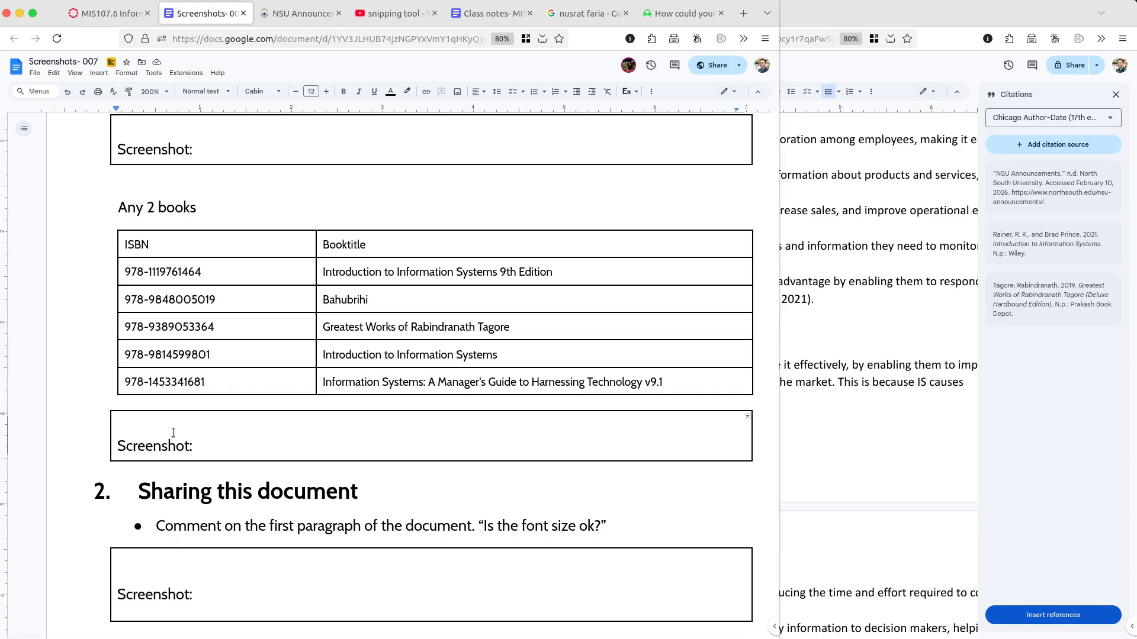
{"action": "left_click", "coordinate": [865, 386]}
{"action": "scroll", "coordinate": [866, 385], "scroll_direction": "down", "scroll_amount": 20}
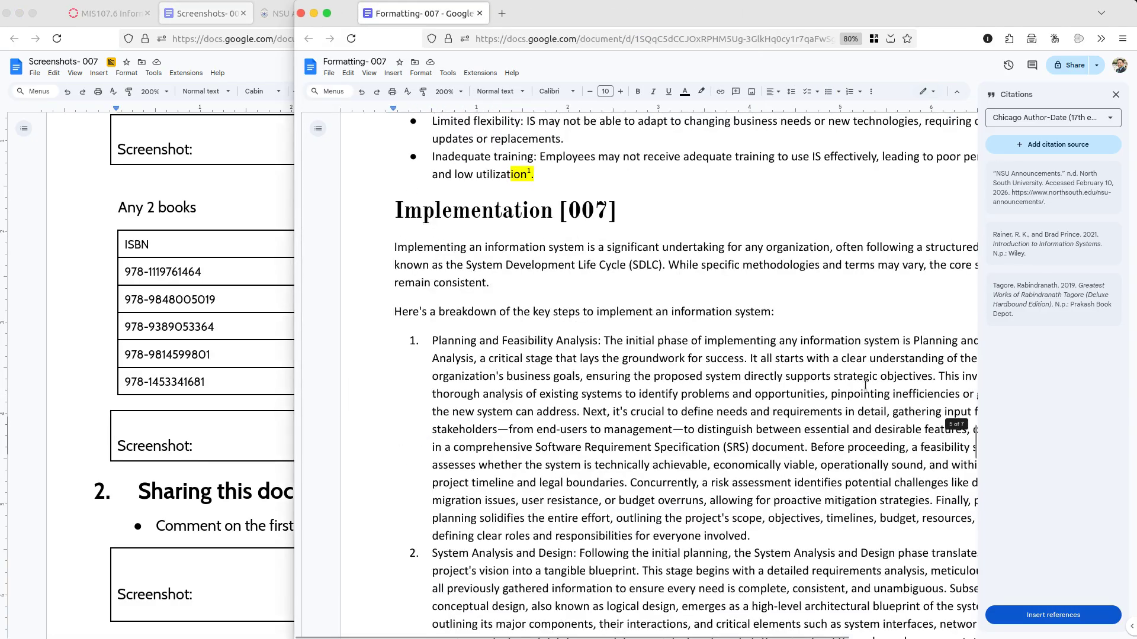
{"action": "scroll", "coordinate": [865, 385], "scroll_direction": "down", "scroll_amount": 1}
{"action": "scroll", "coordinate": [828, 379], "scroll_direction": "up", "scroll_amount": 2}
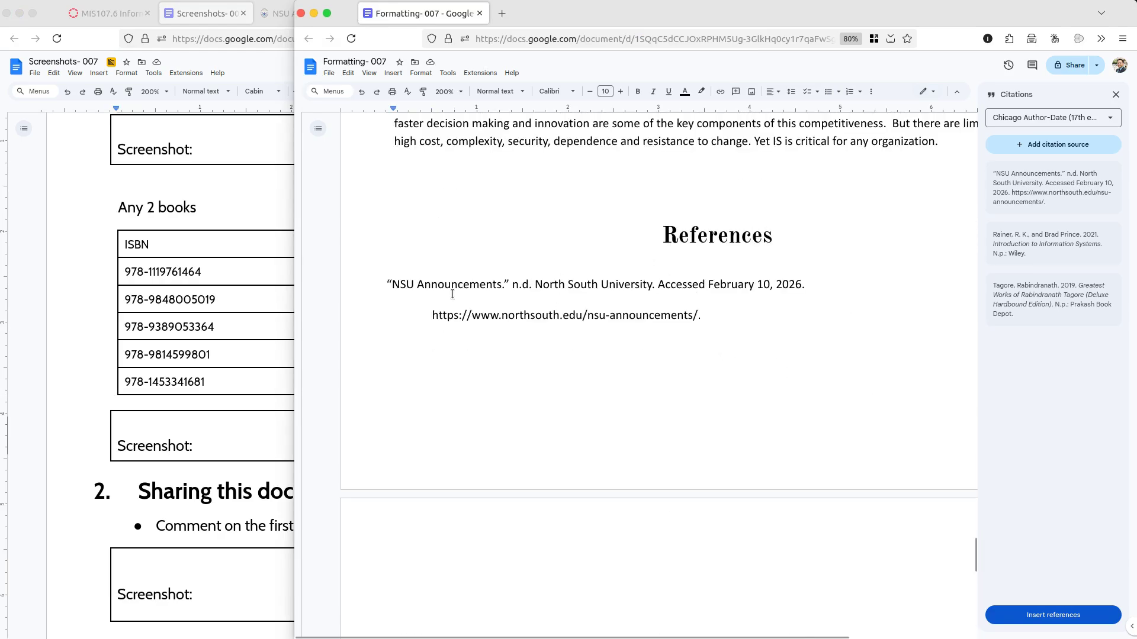
{"action": "left_click_drag", "start_coordinate": [380, 282], "coordinate": [721, 328]}
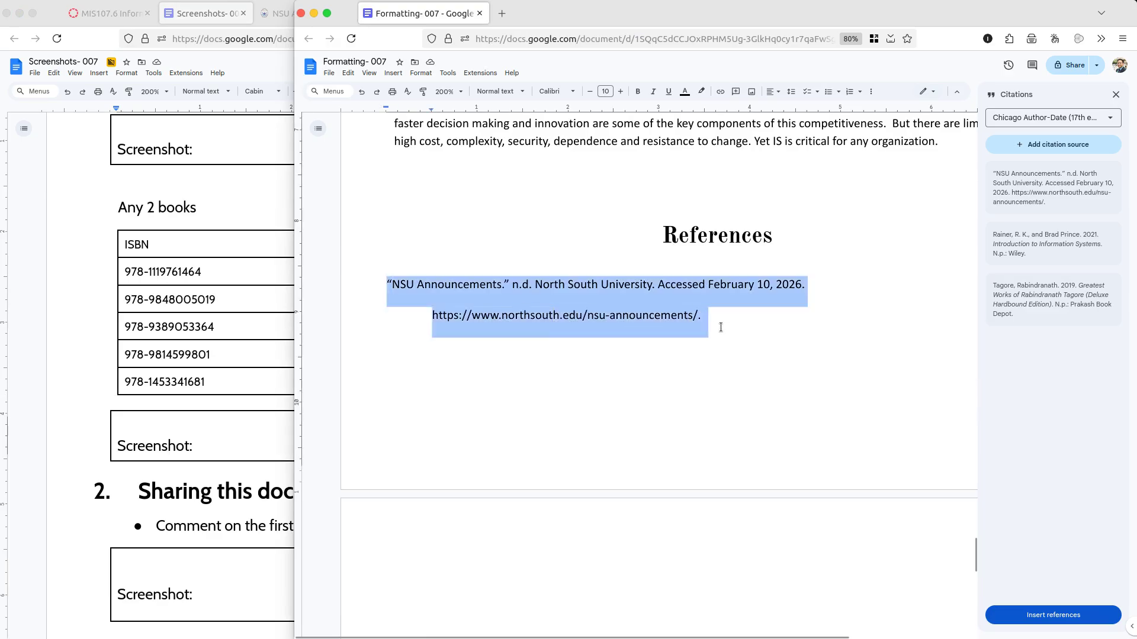
{"action": "key", "text": "BackSpace"}
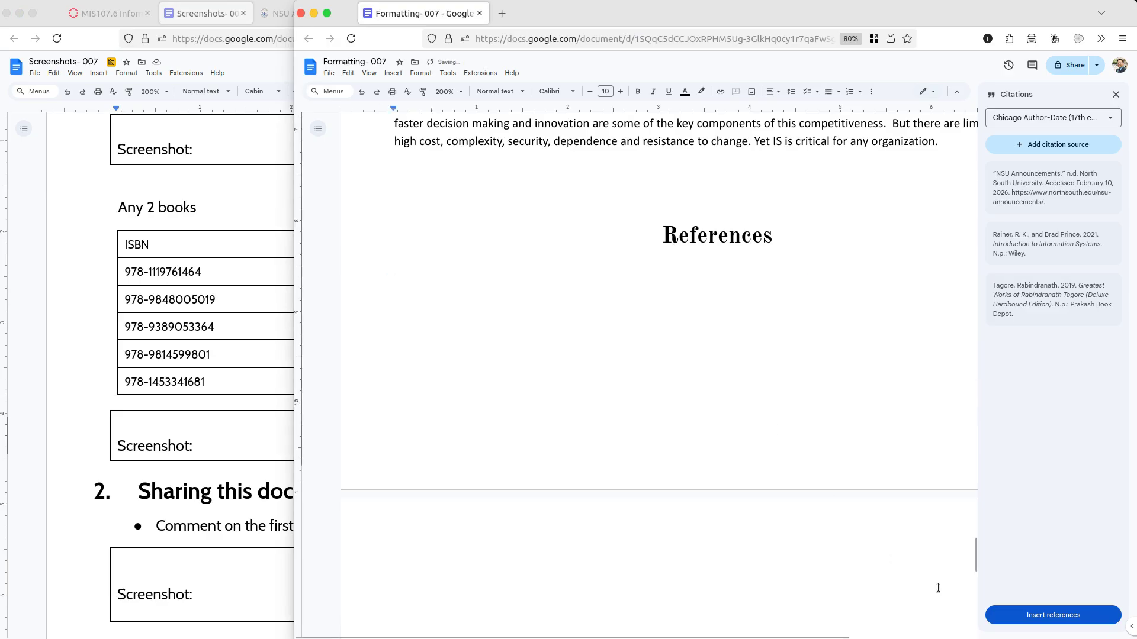
{"action": "left_click", "coordinate": [1027, 616]}
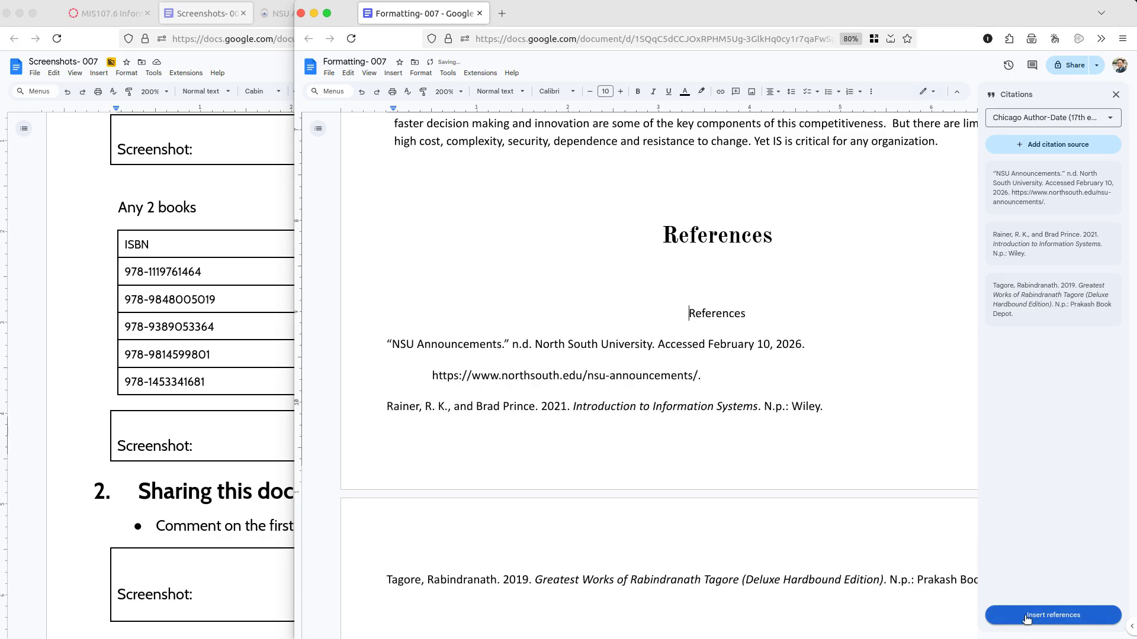
- Delete the duplicate small References title and the empty line above it from the inserted list
{"action": "left_click_drag", "start_coordinate": [767, 314], "coordinate": [430, 270]}
{"action": "key", "text": "shift+Down"}
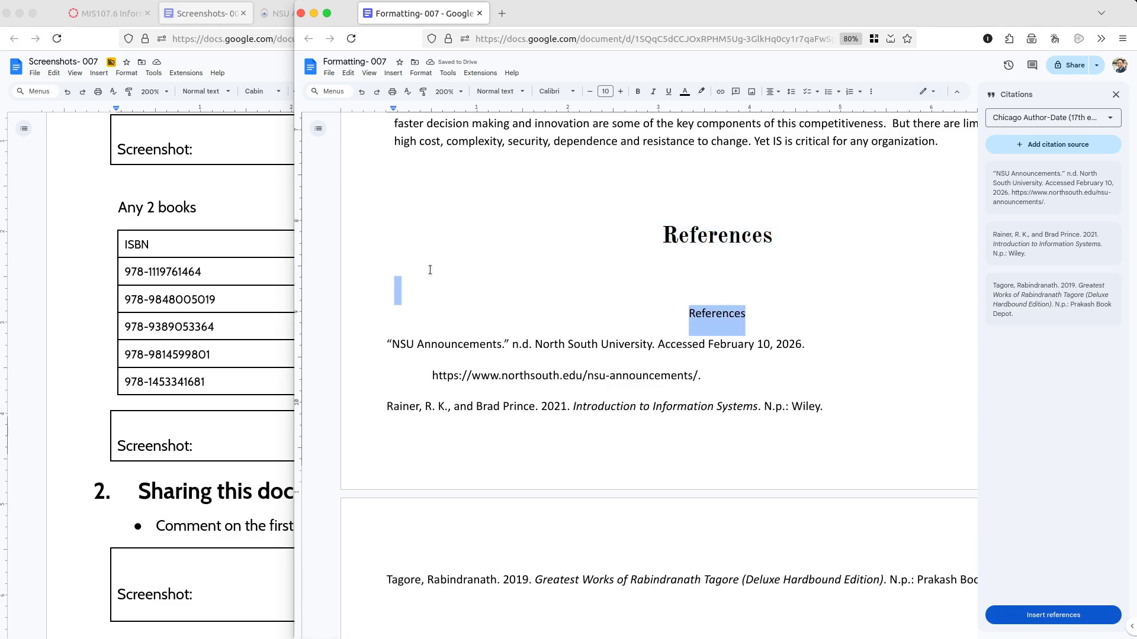
{"action": "key", "text": "BackSpace"}
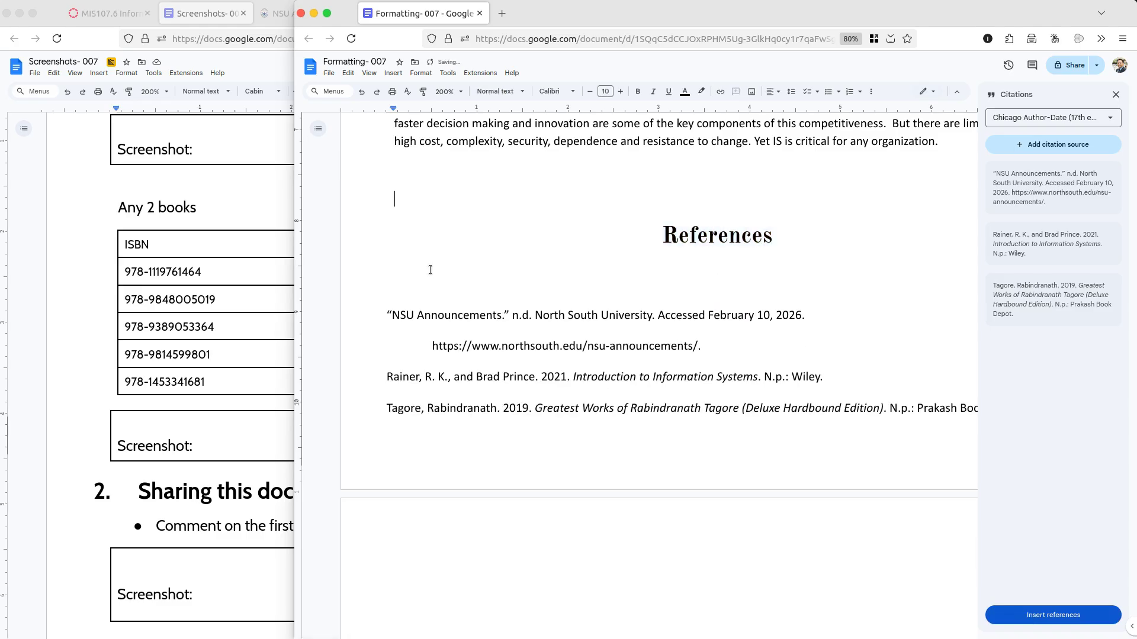
- Insert a page break before the References heading and remove the extra blank line above the heading
{"action": "left_click", "coordinate": [393, 73]}
{"action": "mouse_move", "coordinate": [437, 251]}
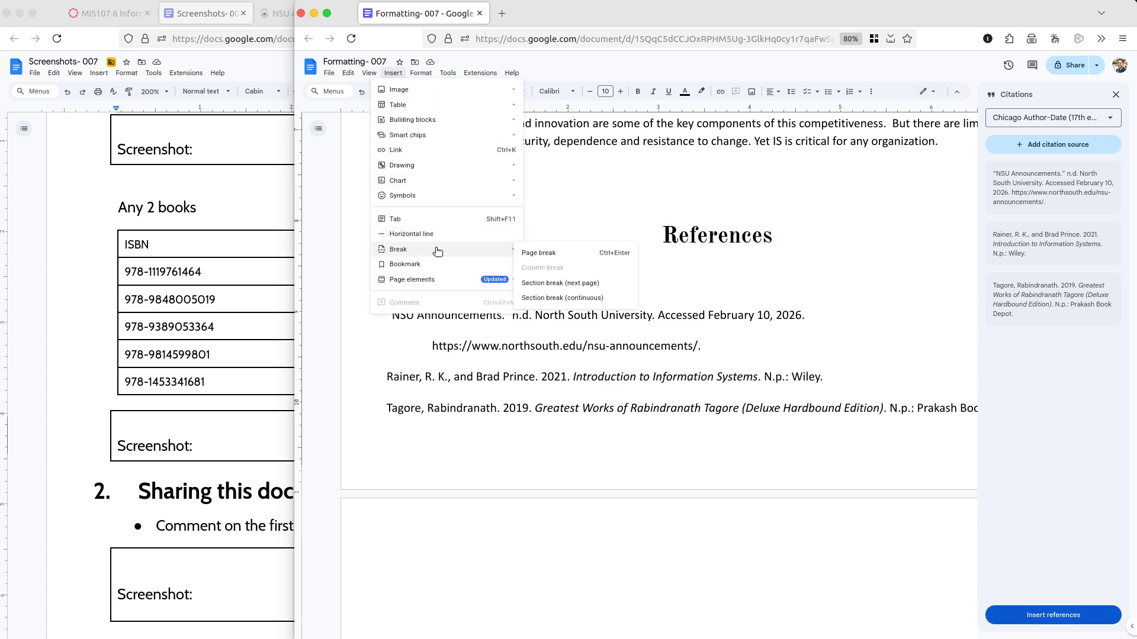
{"action": "left_click", "coordinate": [520, 253]}
{"action": "key", "text": "Delete"}
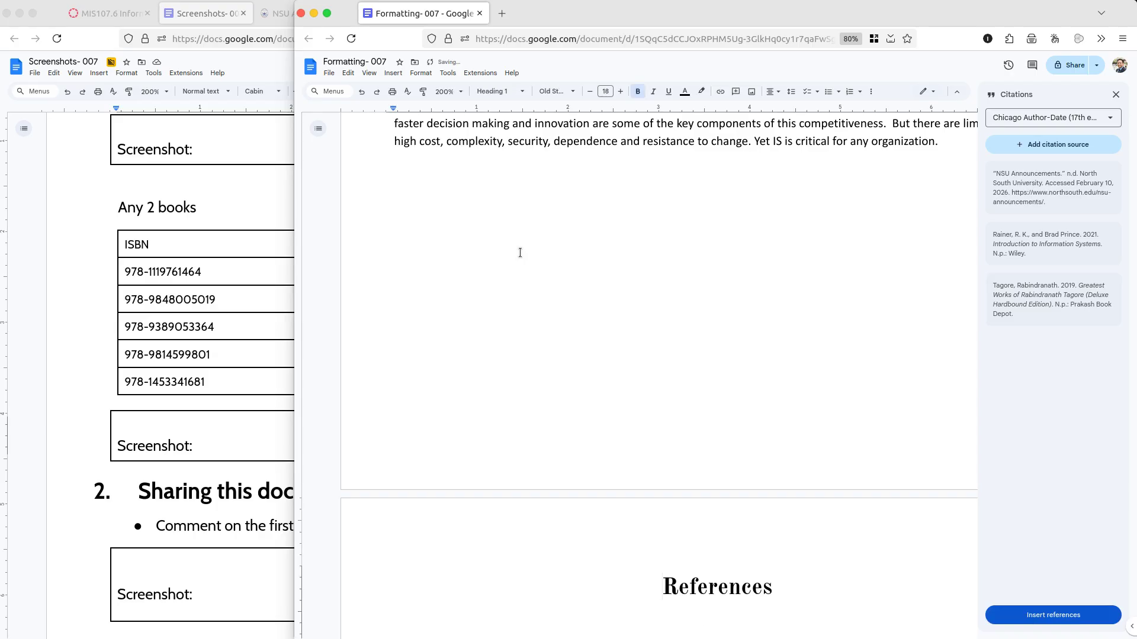
- Delete the blank line between the References heading and the first reference entry
{"action": "scroll", "coordinate": [681, 396], "scroll_direction": "down", "scroll_amount": 4}
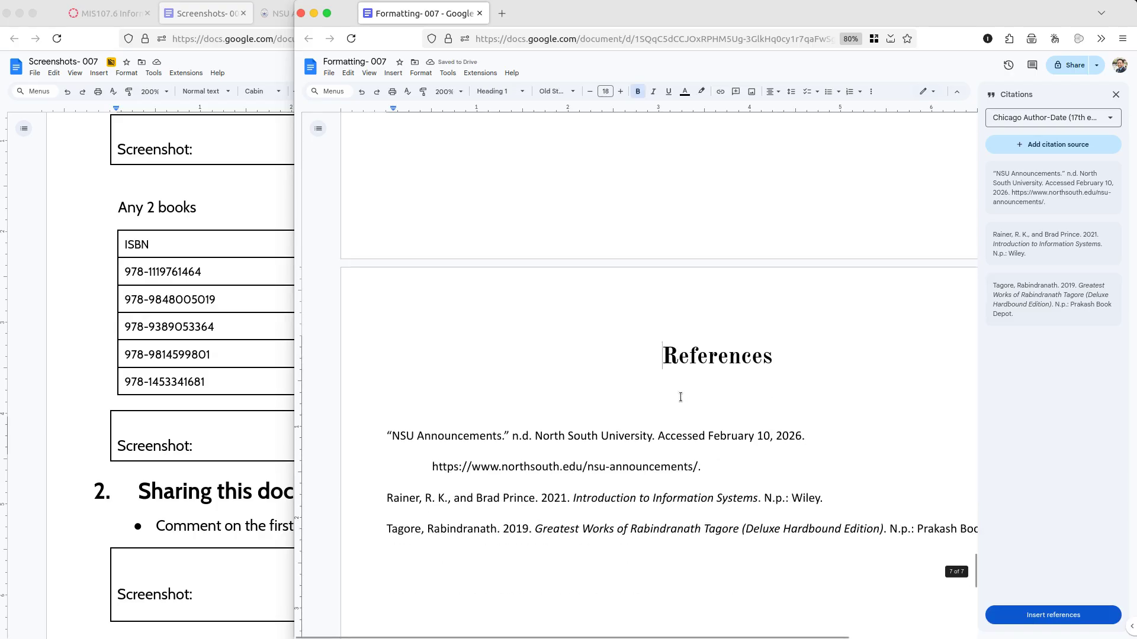
{"action": "left_click", "coordinate": [645, 410]}
{"action": "key", "text": "ctrl+shift+l"}
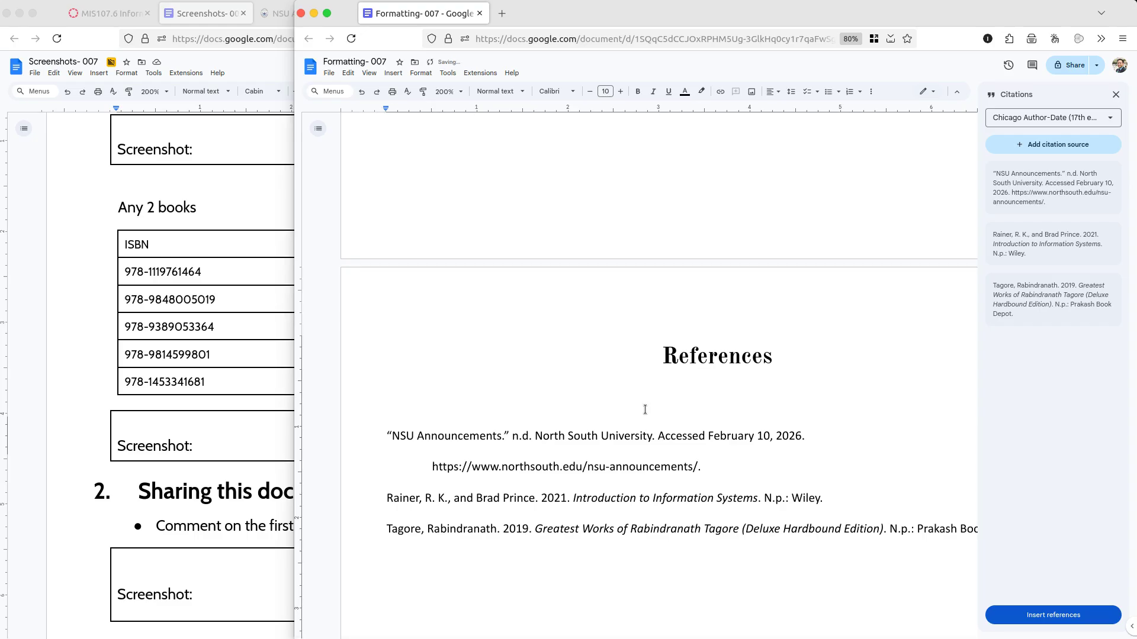
{"action": "key", "text": "BackSpace"}
{"action": "left_click_drag", "start_coordinate": [701, 438], "coordinate": [555, 404]}
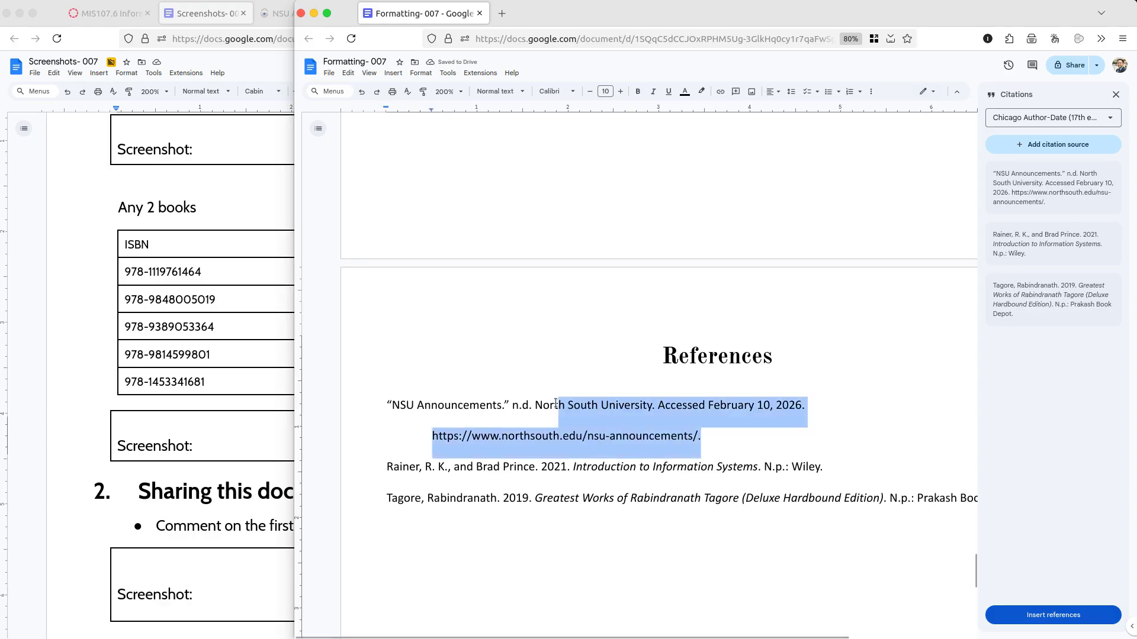
- Read the worksheet's remaining tasks under Sharing this document and close the snipping tool video's browser tab
{"action": "left_click", "coordinate": [211, 442]}
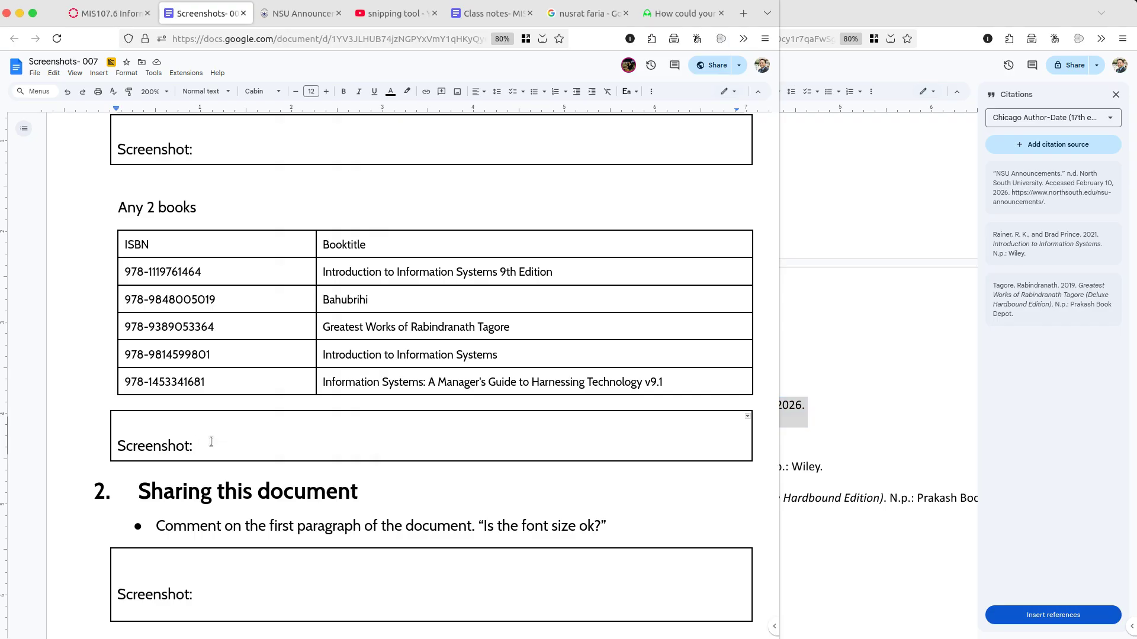
{"action": "scroll", "coordinate": [210, 442], "scroll_direction": "down", "scroll_amount": 5}
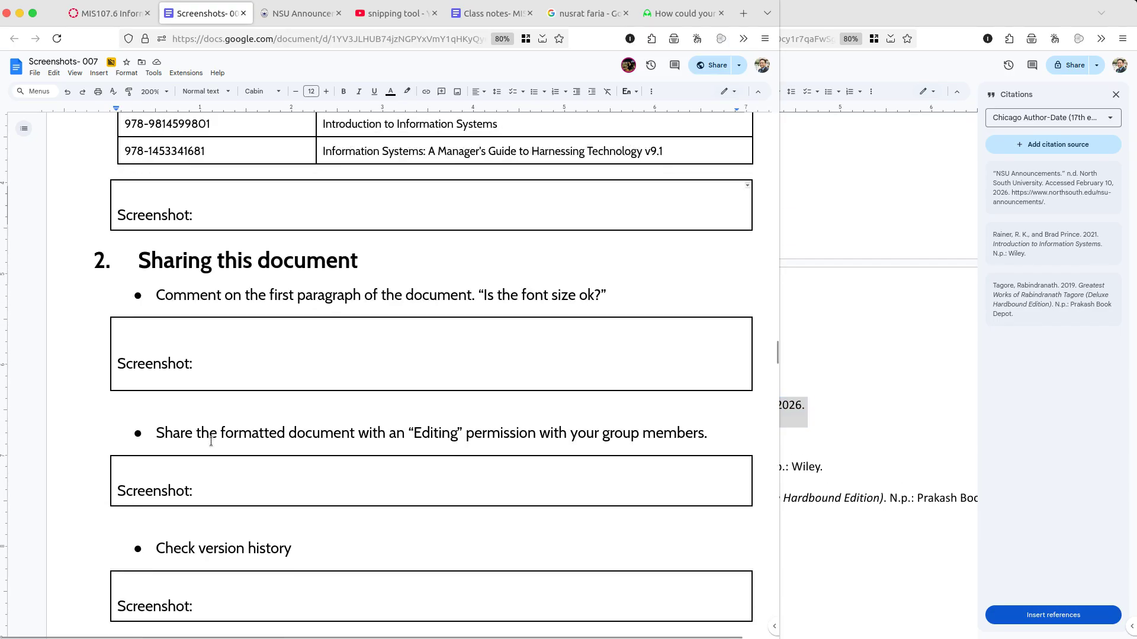
{"action": "scroll", "coordinate": [210, 442], "scroll_direction": "down", "scroll_amount": 6}
{"action": "scroll", "coordinate": [211, 442], "scroll_direction": "down", "scroll_amount": 6}
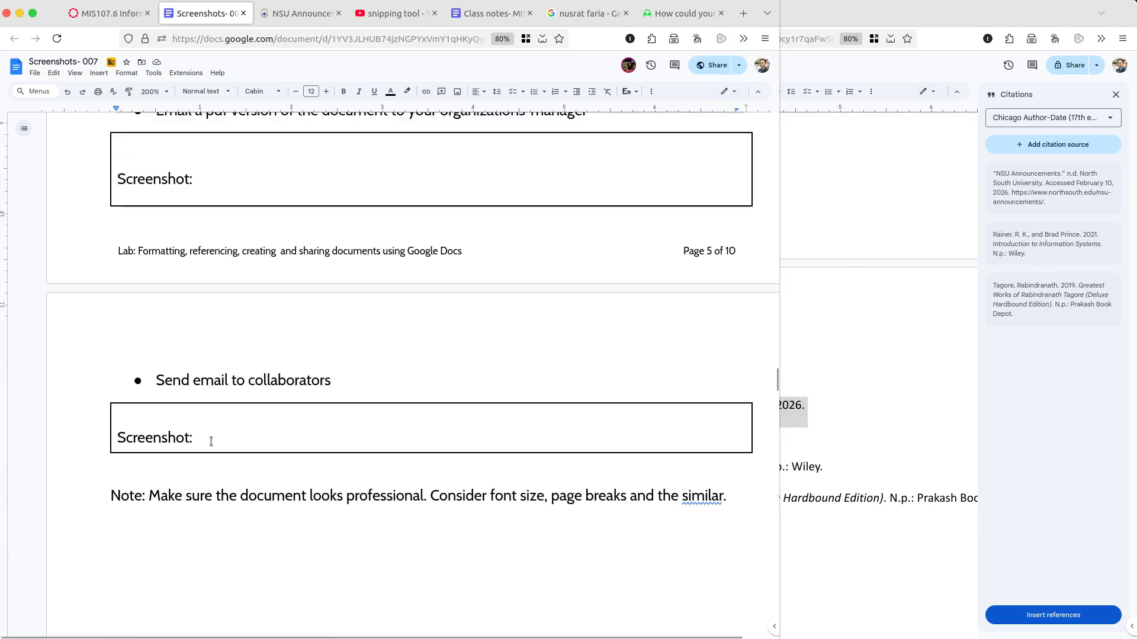
{"action": "scroll", "coordinate": [211, 442], "scroll_direction": "down", "scroll_amount": 6}
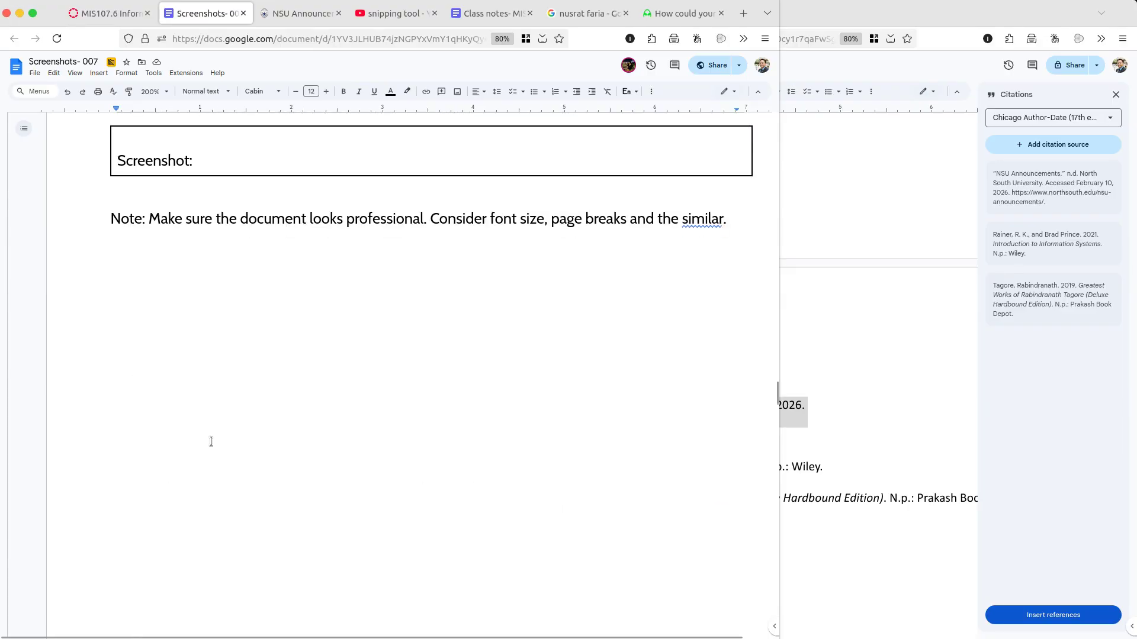
{"action": "scroll", "coordinate": [211, 442], "scroll_direction": "down", "scroll_amount": 6}
{"action": "scroll", "coordinate": [211, 442], "scroll_direction": "down", "scroll_amount": 5}
{"action": "scroll", "coordinate": [211, 442], "scroll_direction": "up", "scroll_amount": 8}
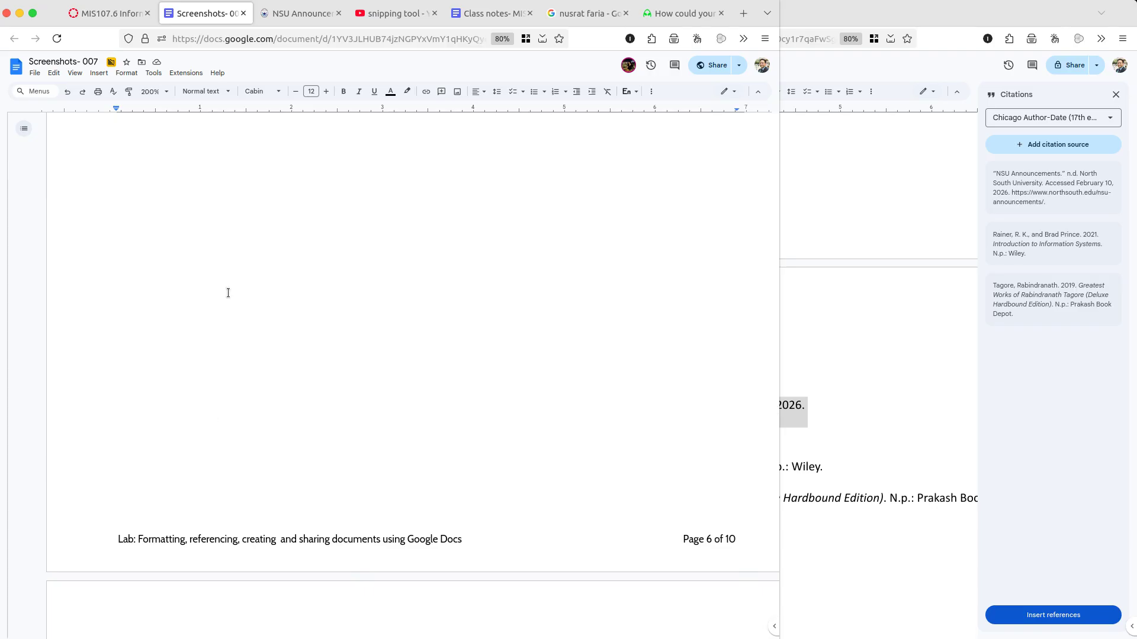
{"action": "left_click", "coordinate": [433, 13]}
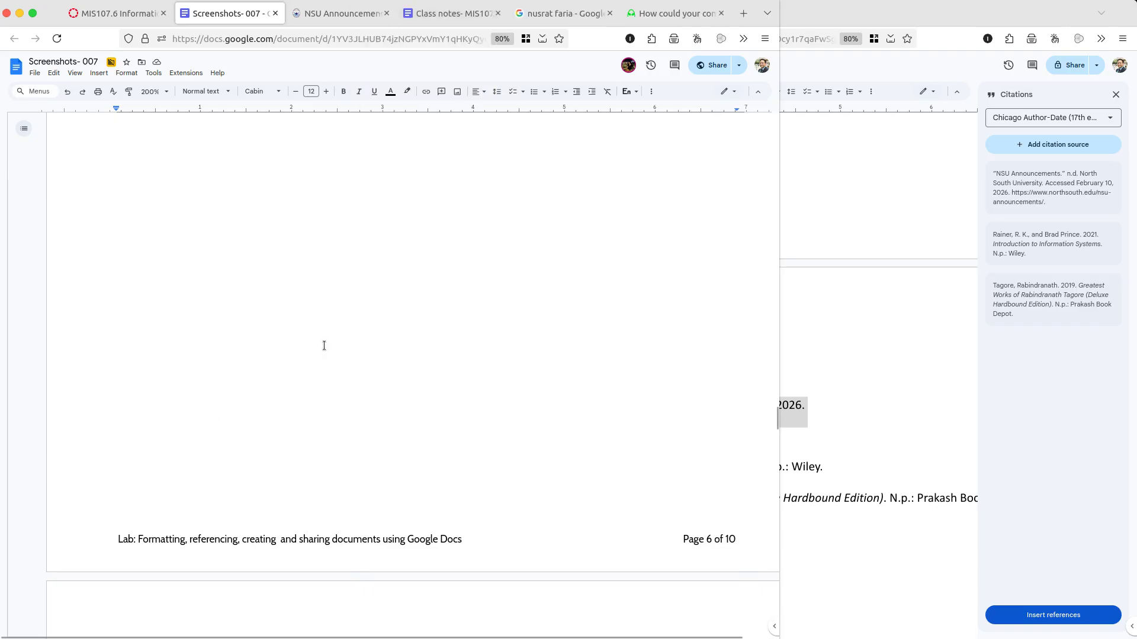
{"action": "scroll", "coordinate": [324, 345], "scroll_direction": "up", "scroll_amount": 10}
{"action": "scroll", "coordinate": [324, 345], "scroll_direction": "up", "scroll_amount": 7}
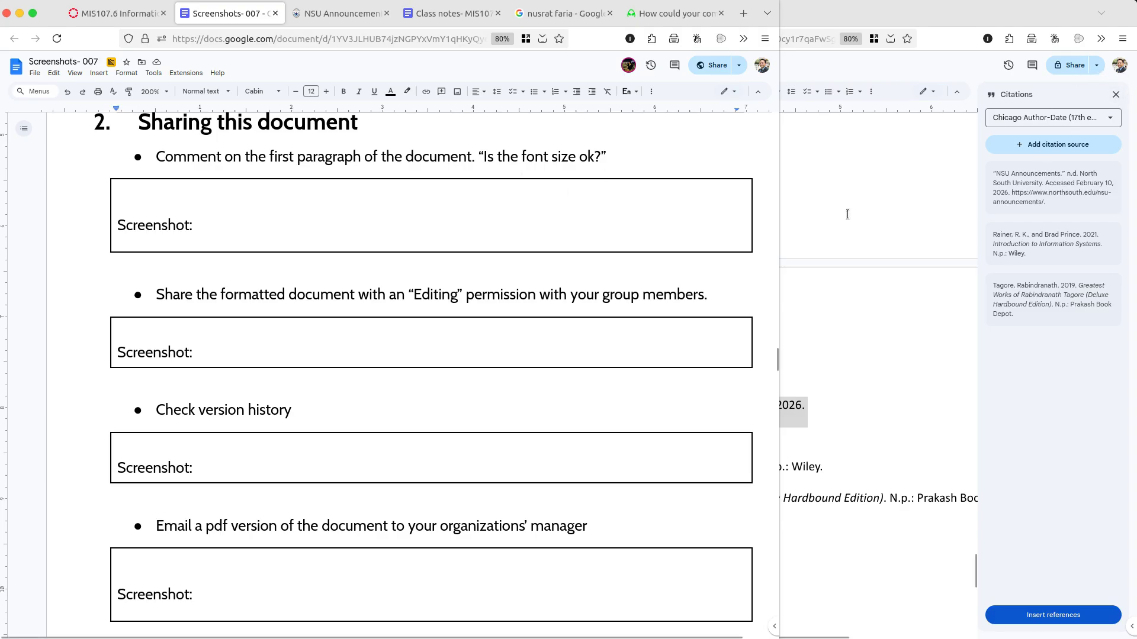
- Close the Citations sidebar and clear the text selection in the references list
{"action": "left_click", "coordinate": [1117, 98]}
{"action": "left_click", "coordinate": [1116, 97]}
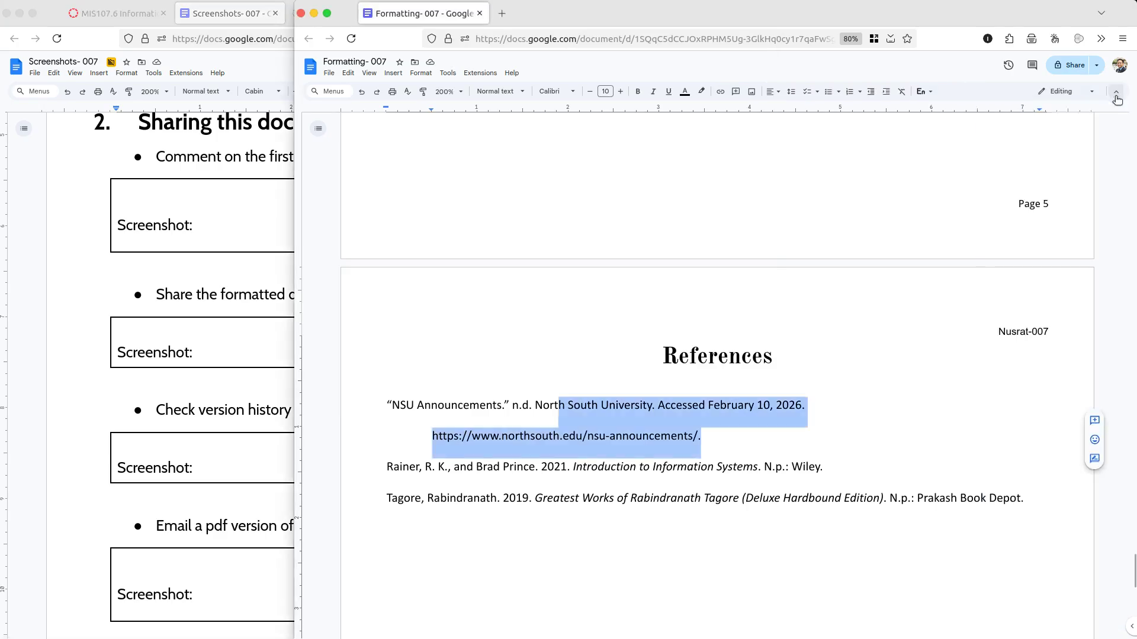
{"action": "left_click", "coordinate": [890, 502]}
- Delete the duplicate citation (“NSU Announcements”, n.d.) from the end of the Introduction paragraph
{"action": "scroll", "coordinate": [890, 502], "scroll_direction": "up", "scroll_amount": 15}
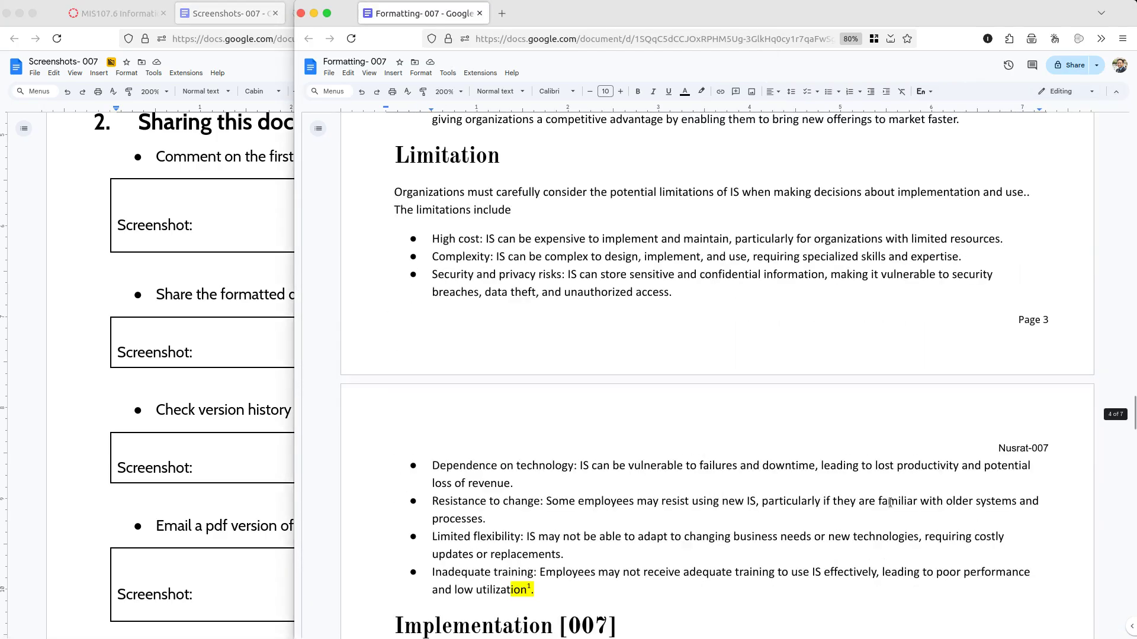
{"action": "key", "text": "ctrl+Home"}
{"action": "scroll", "coordinate": [890, 502], "scroll_direction": "down", "scroll_amount": 15}
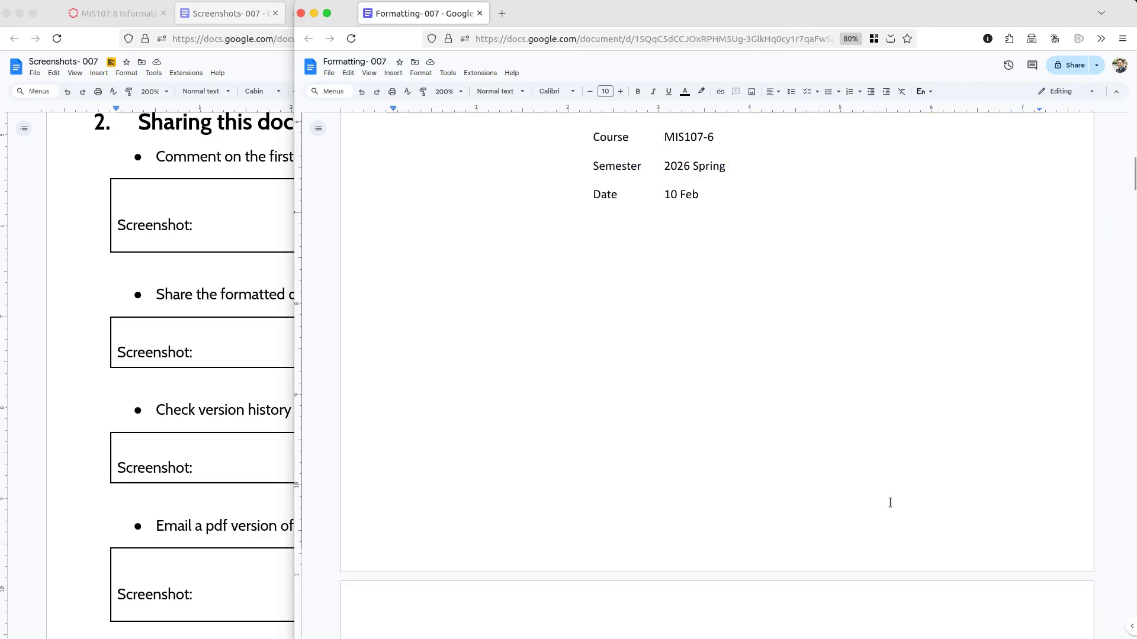
{"action": "scroll", "coordinate": [890, 502], "scroll_direction": "down", "scroll_amount": 5}
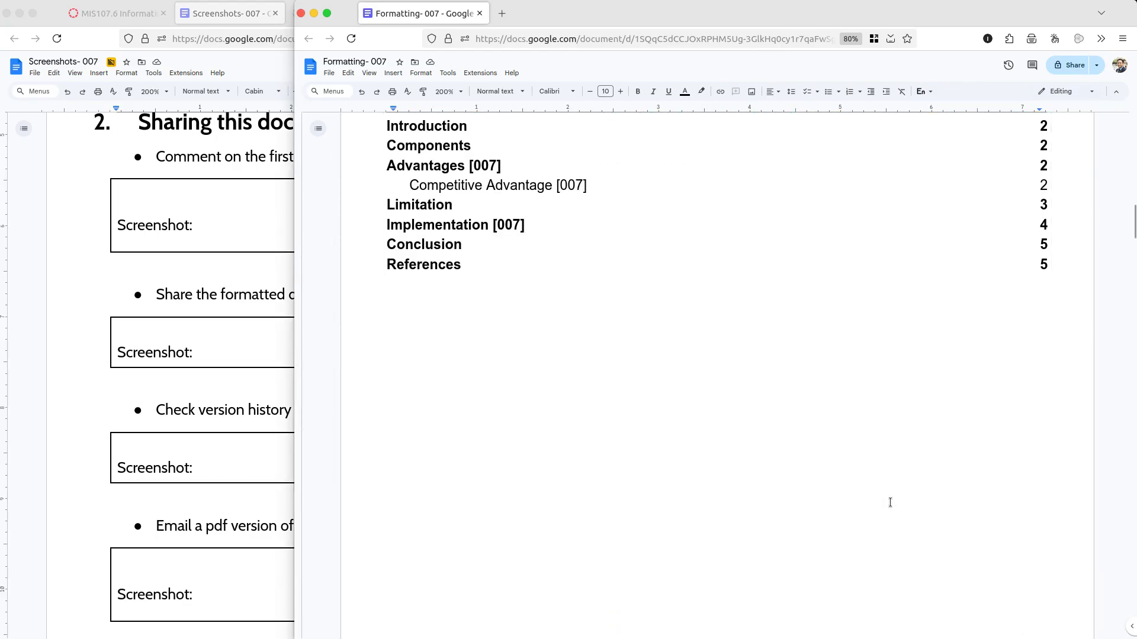
{"action": "scroll", "coordinate": [890, 502], "scroll_direction": "down", "scroll_amount": 8}
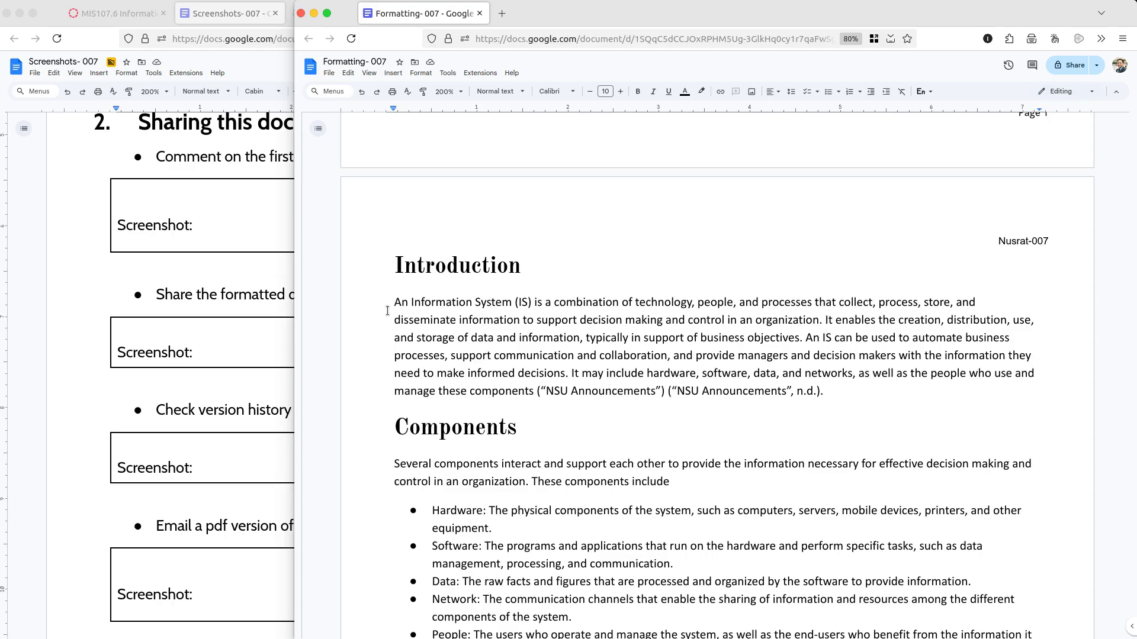
{"action": "left_click_drag", "start_coordinate": [388, 310], "coordinate": [428, 321]}
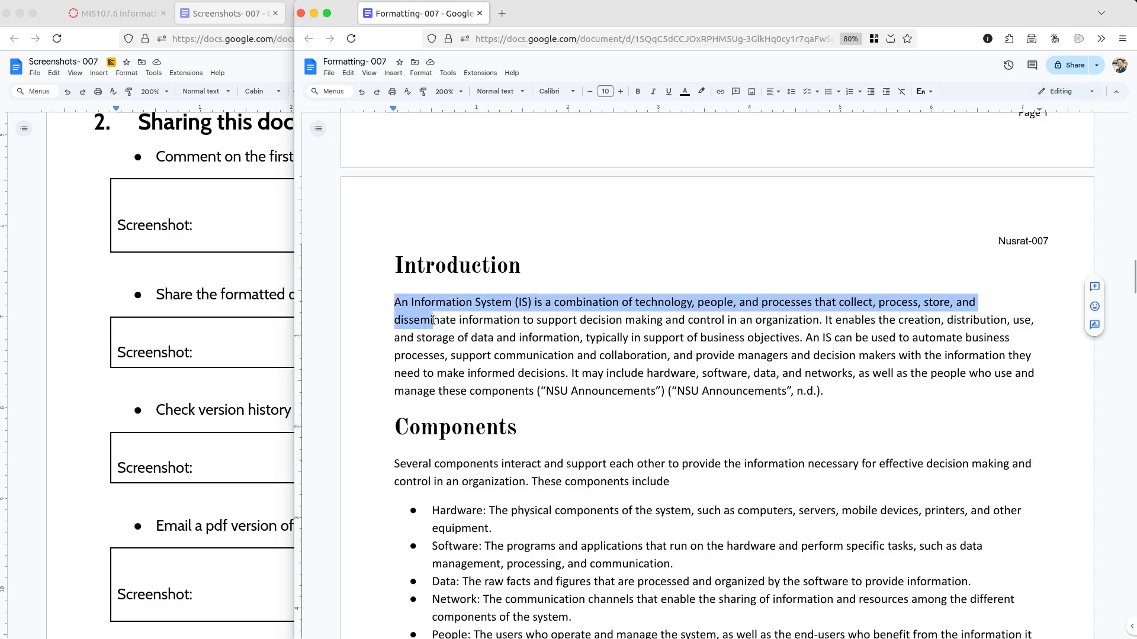
{"action": "left_click", "coordinate": [584, 377]}
{"action": "left_click", "coordinate": [822, 392]}
{"action": "key", "text": "shift+Left"}
{"action": "left_click", "coordinate": [668, 395], "text": "shift"}
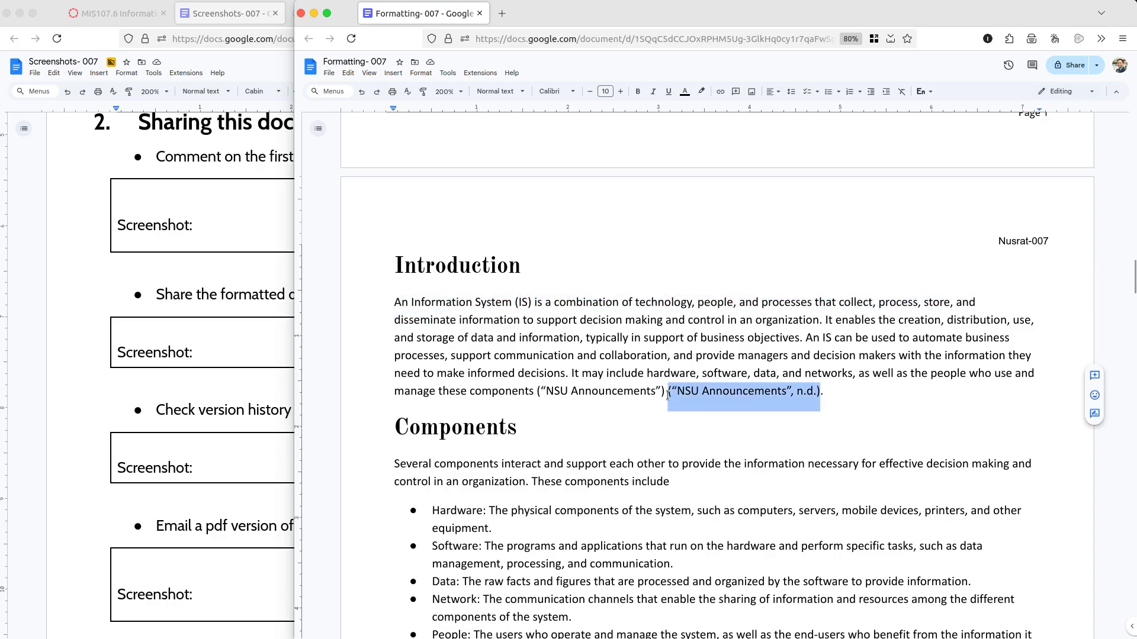
{"action": "key", "text": "BackSpace"}
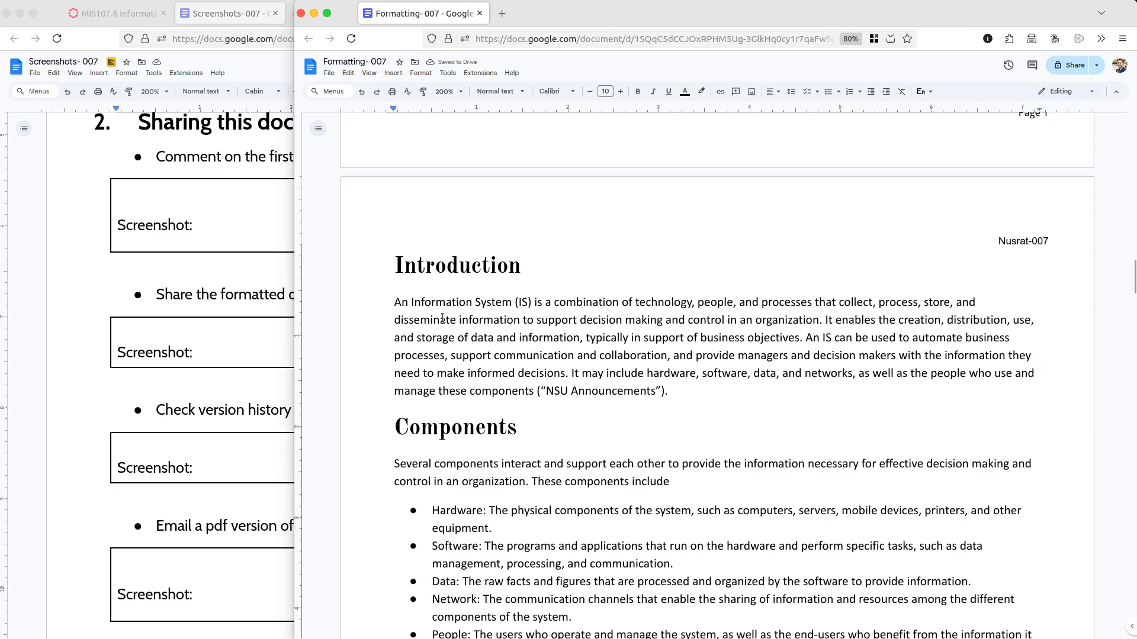
- Start a comment on “An Information System (IS)” in the Introduction paragraph and set the document zoom to 125%
{"action": "left_click_drag", "start_coordinate": [397, 301], "coordinate": [531, 306]}
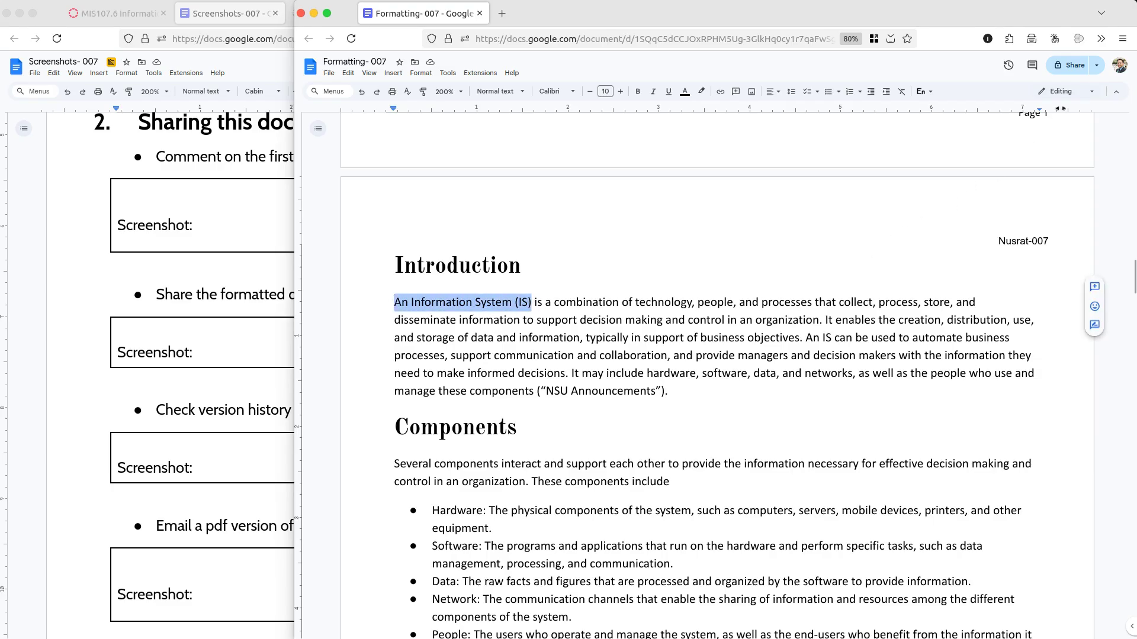
{"action": "left_click", "coordinate": [1094, 288]}
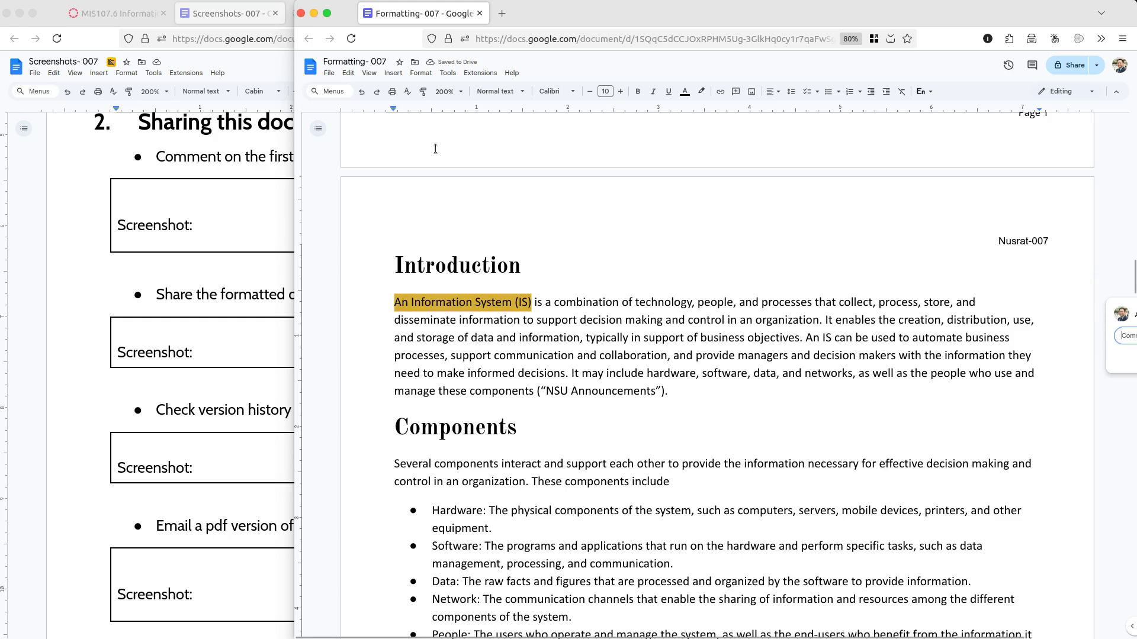
{"action": "left_click", "coordinate": [449, 92]}
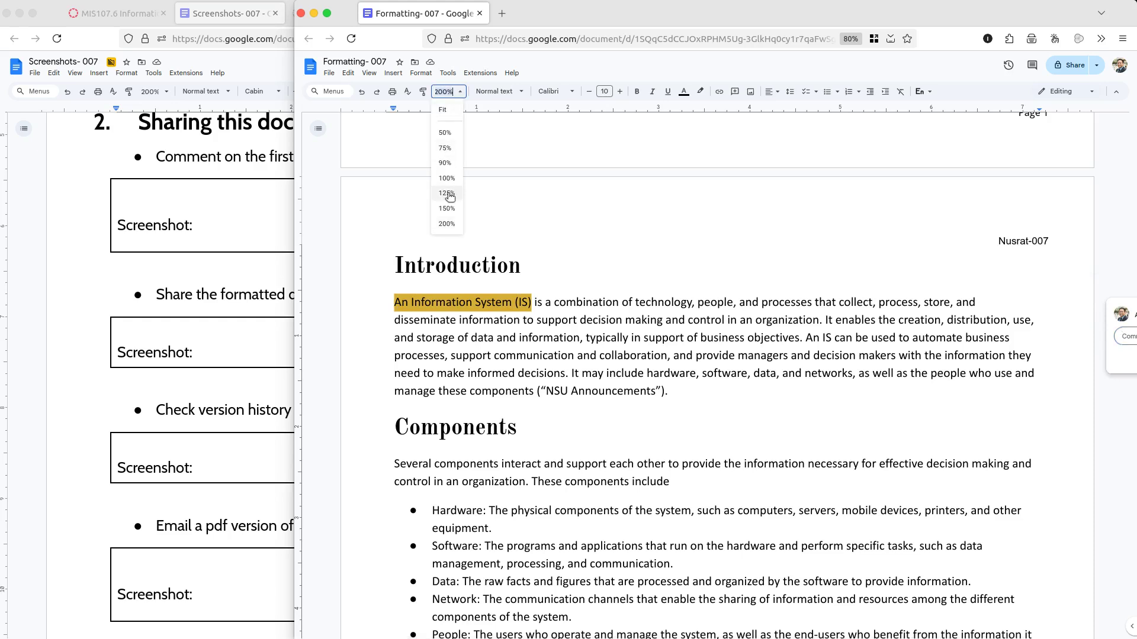
{"action": "left_click", "coordinate": [447, 193]}
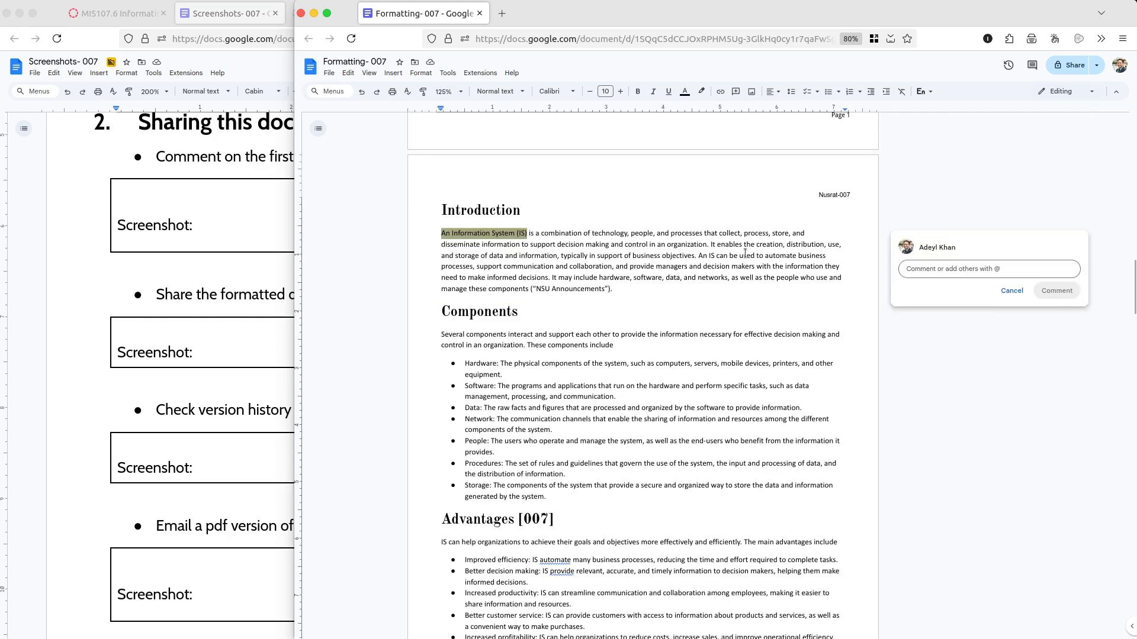
- Copy “Is the font size ok?” from the worksheet's first sharing task and post it as the comment on the Introduction paragraph
{"action": "left_click", "coordinate": [187, 277]}
{"action": "left_click", "coordinate": [481, 157]}
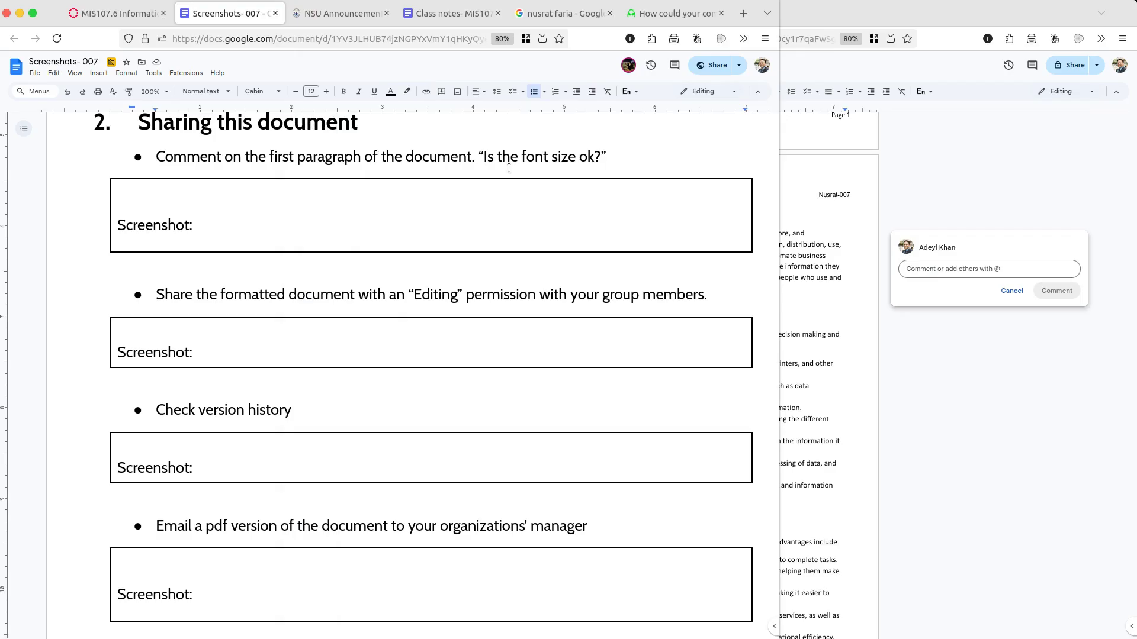
{"action": "key", "text": "shift+End"}
{"action": "key", "text": "shift+Left"}
{"action": "key", "text": "ctrl+c"}
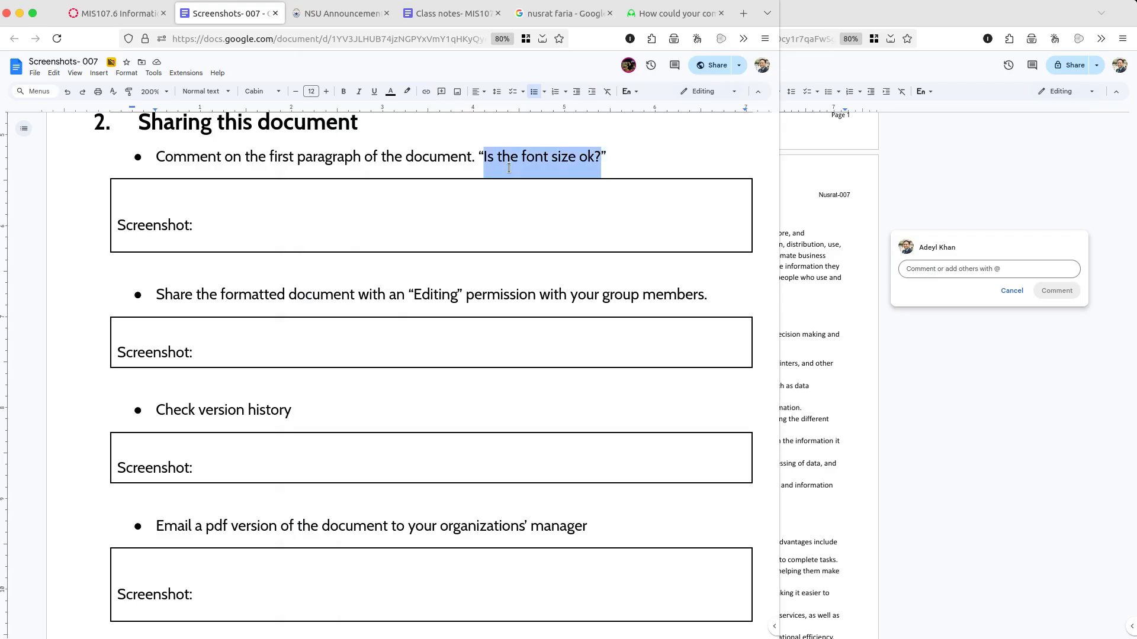
{"action": "left_click", "coordinate": [947, 271]}
{"action": "key", "text": "ctrl+v"}
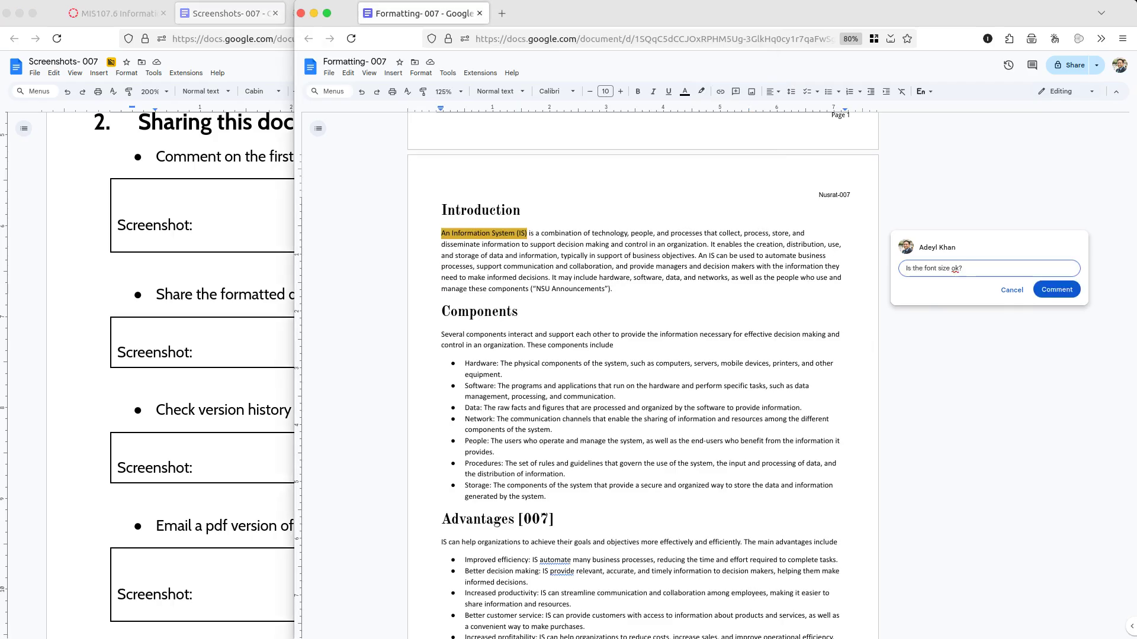
{"action": "left_click", "coordinate": [1038, 292]}
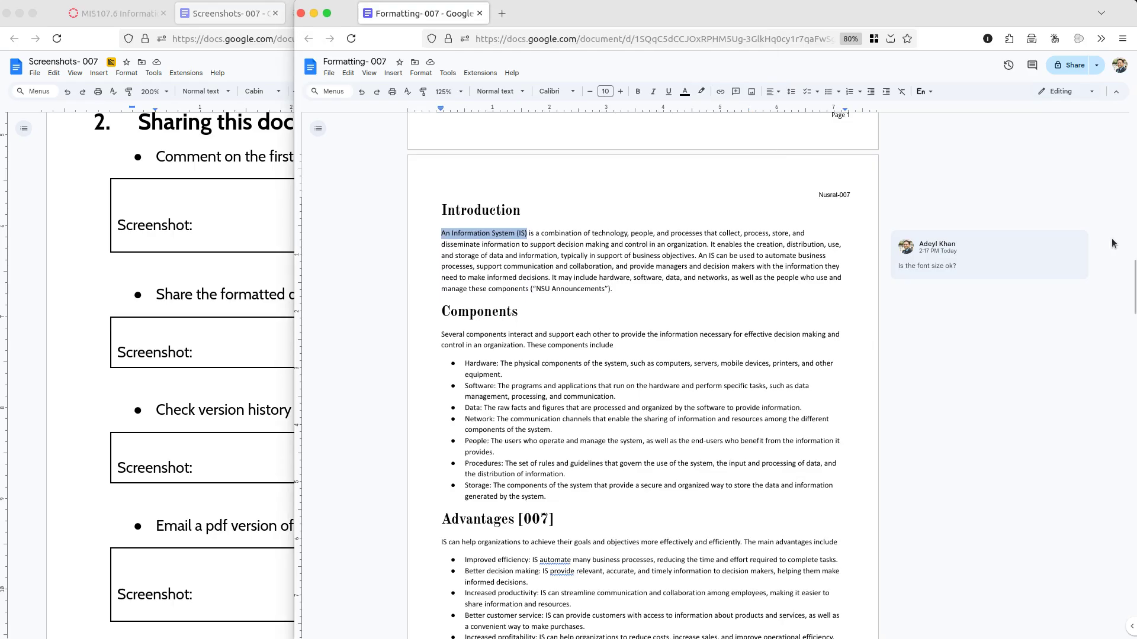
- Try adding a group member with the Editor role to the formatted document's sharing, check the role options, and discard the invitation
{"action": "mouse_move", "coordinate": [1077, 257]}
{"action": "left_click", "coordinate": [270, 295]}
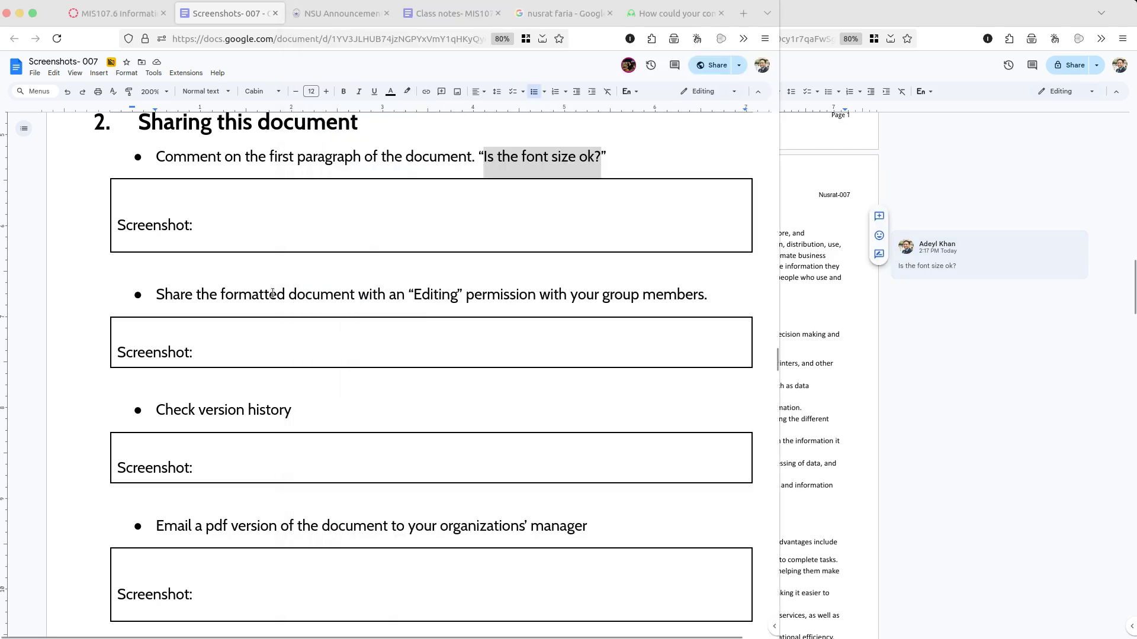
{"action": "left_click_drag", "start_coordinate": [157, 296], "coordinate": [446, 298]}
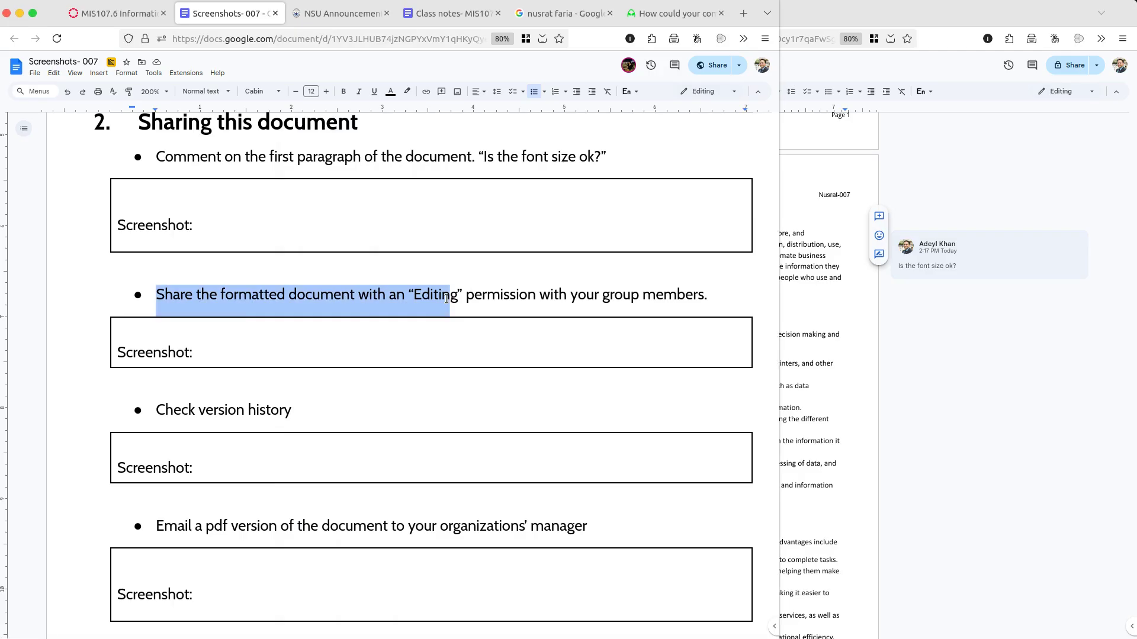
{"action": "left_click", "coordinate": [836, 265]}
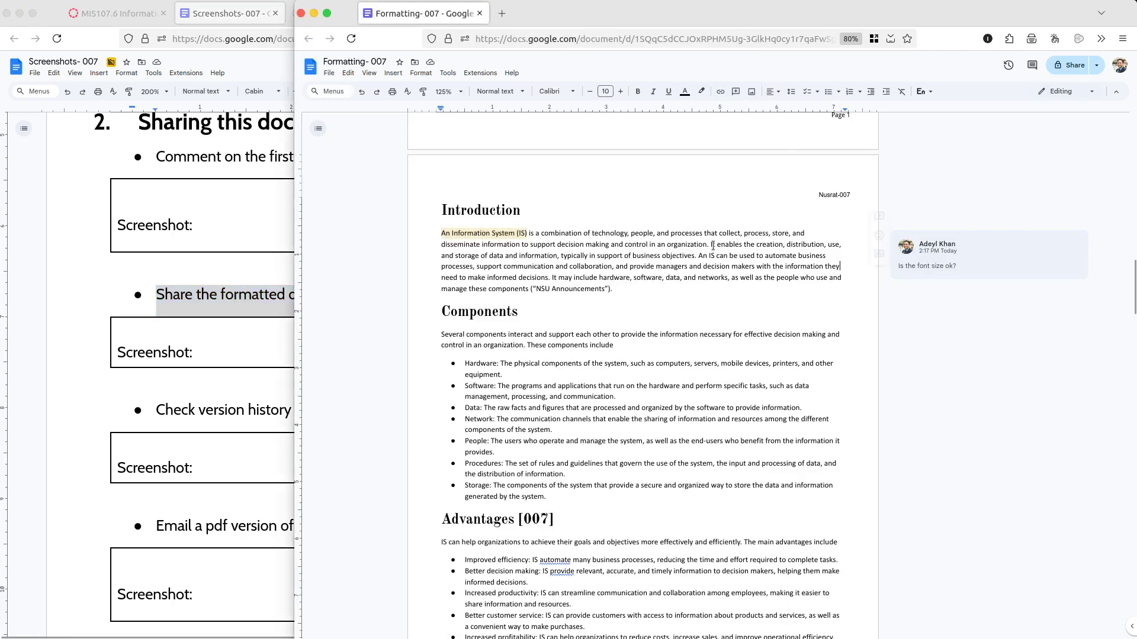
{"action": "left_click", "coordinate": [329, 72]}
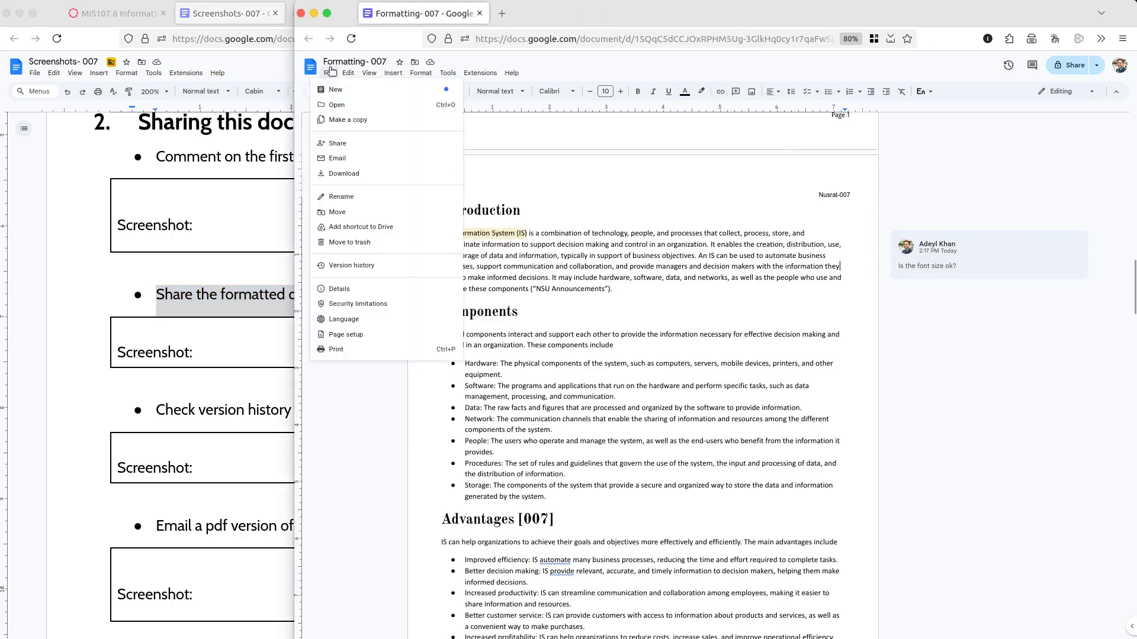
{"action": "mouse_move", "coordinate": [350, 144]}
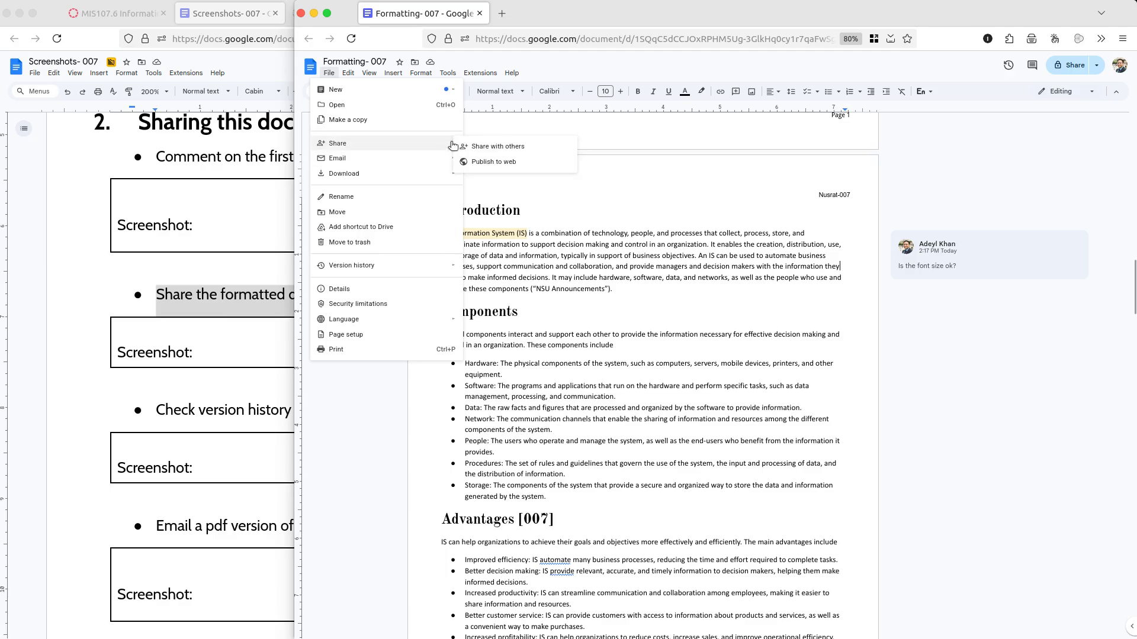
{"action": "left_click", "coordinate": [499, 147]}
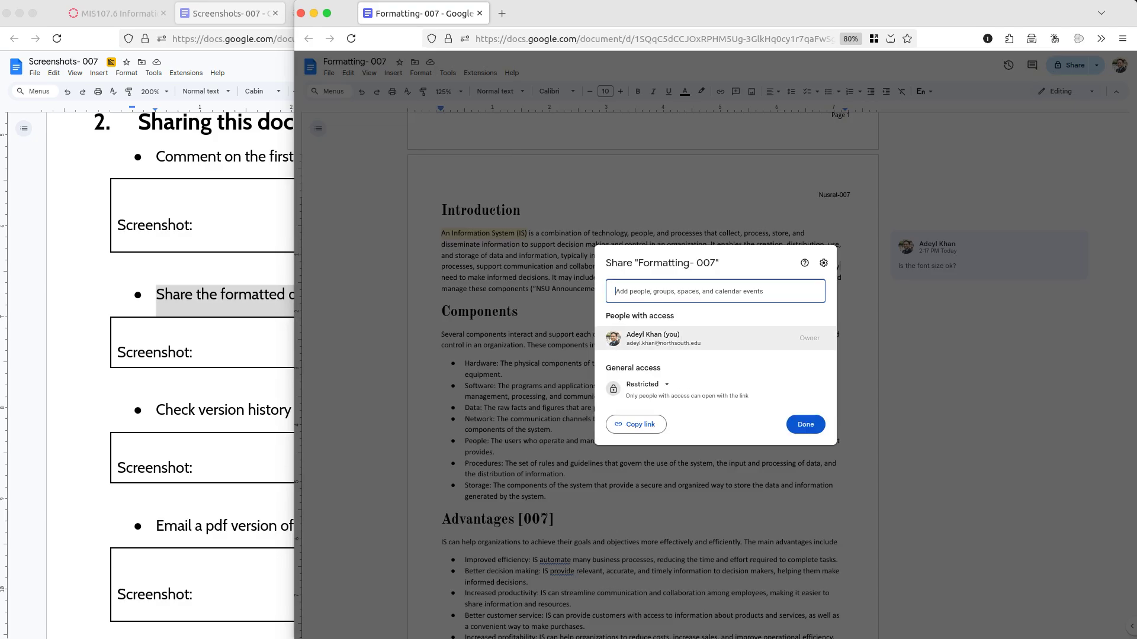
{"action": "type", "text": "arita"}
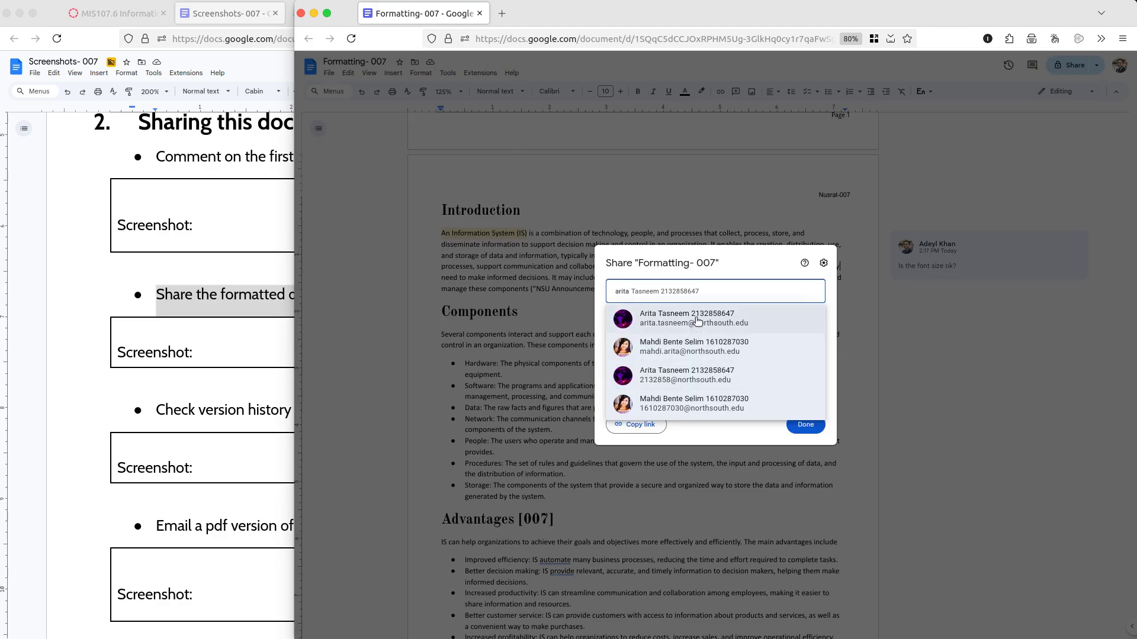
{"action": "mouse_move", "coordinate": [696, 321]}
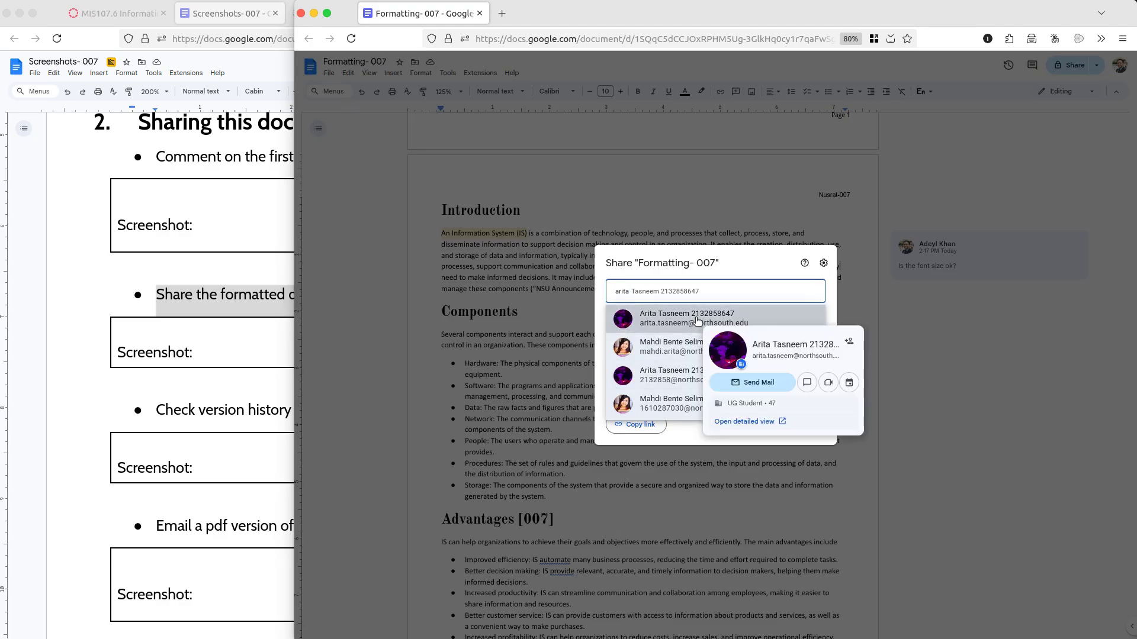
{"action": "left_click", "coordinate": [697, 320]}
{"action": "left_click", "coordinate": [806, 298]}
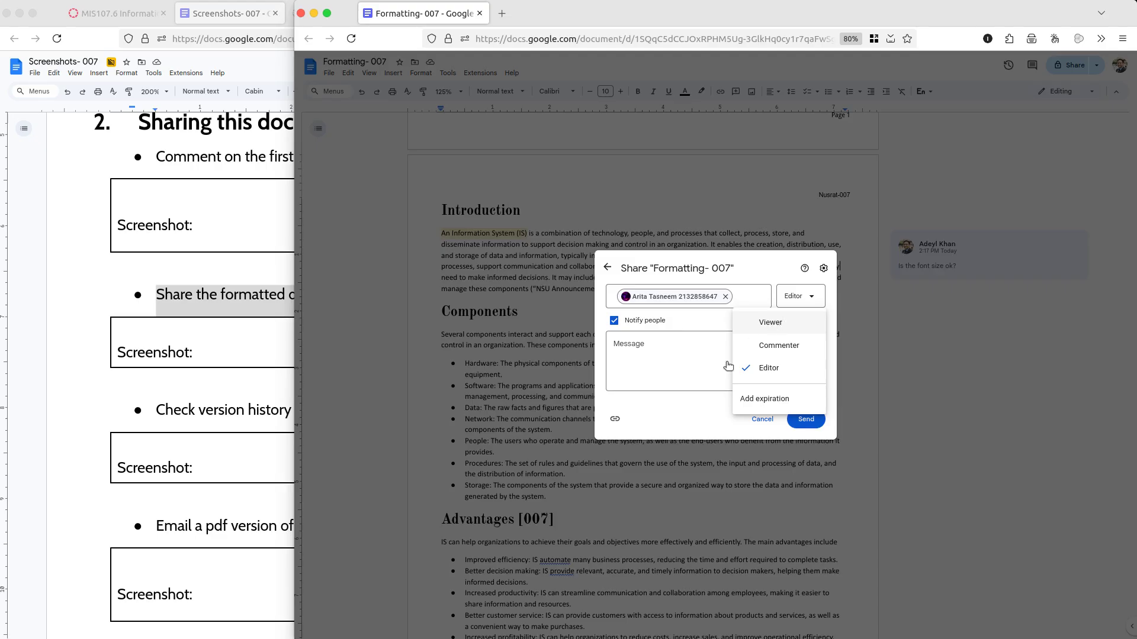
{"action": "left_click", "coordinate": [736, 425]}
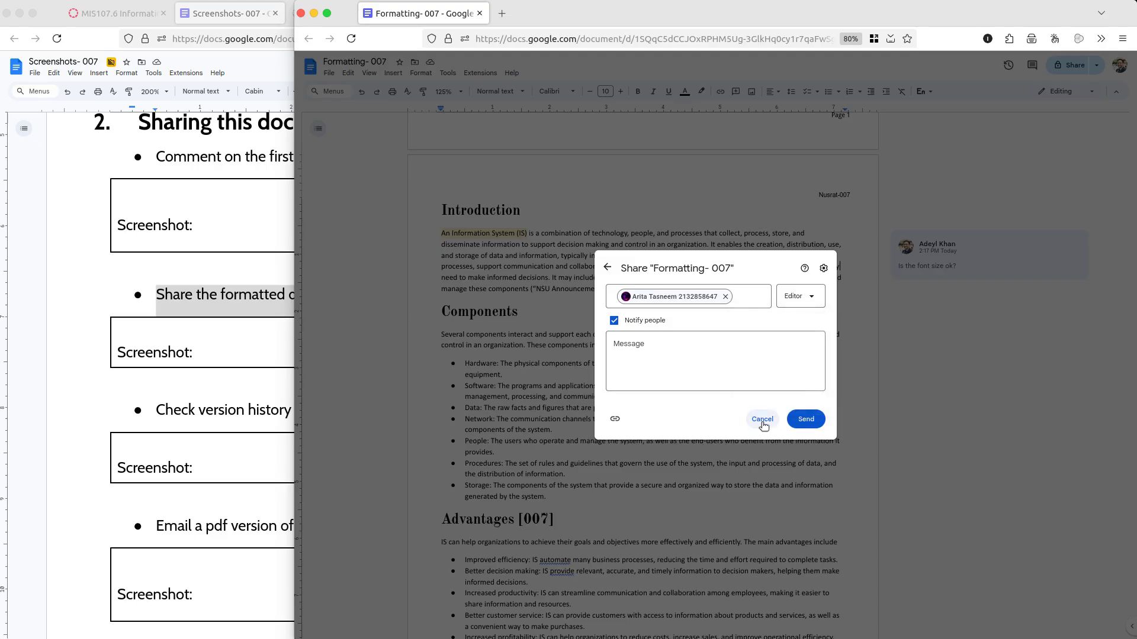
{"action": "left_click", "coordinate": [763, 420]}
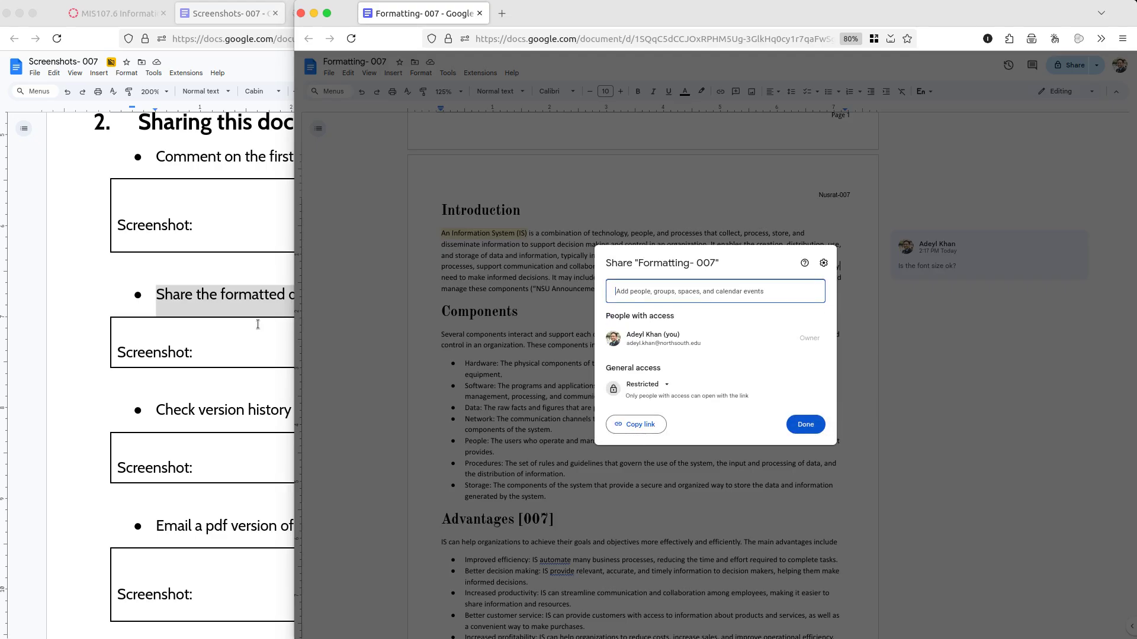
{"action": "left_click", "coordinate": [807, 422]}
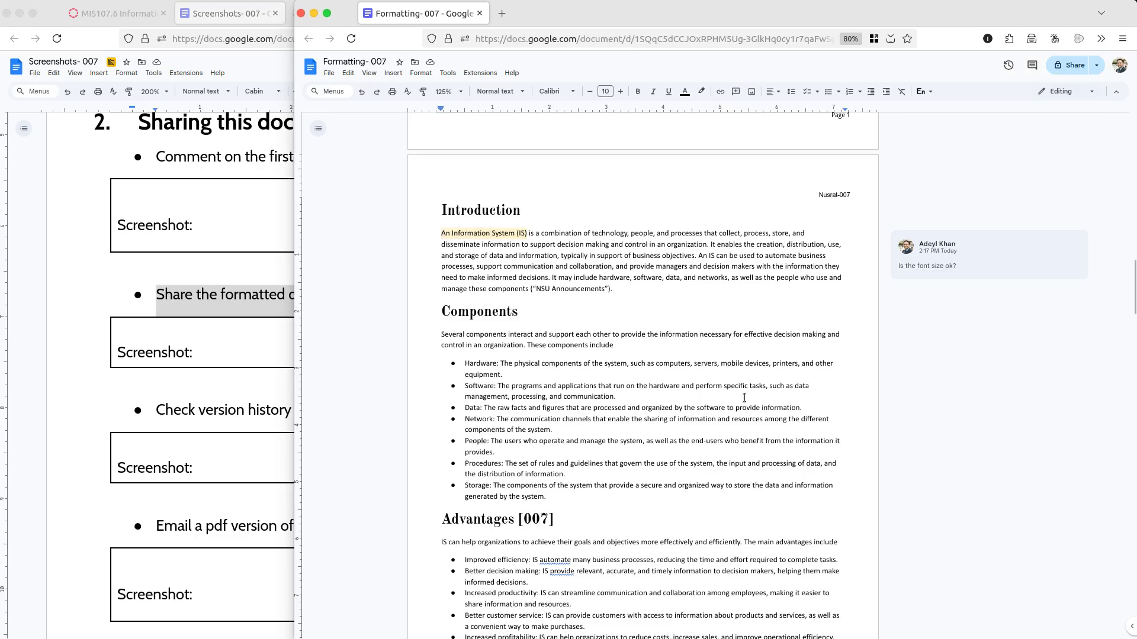
- Switch to the Canvas course and open the instruction file of the Lab #1 How to use Google Docs for Group Assignment bonus
{"action": "left_click", "coordinate": [247, 305]}
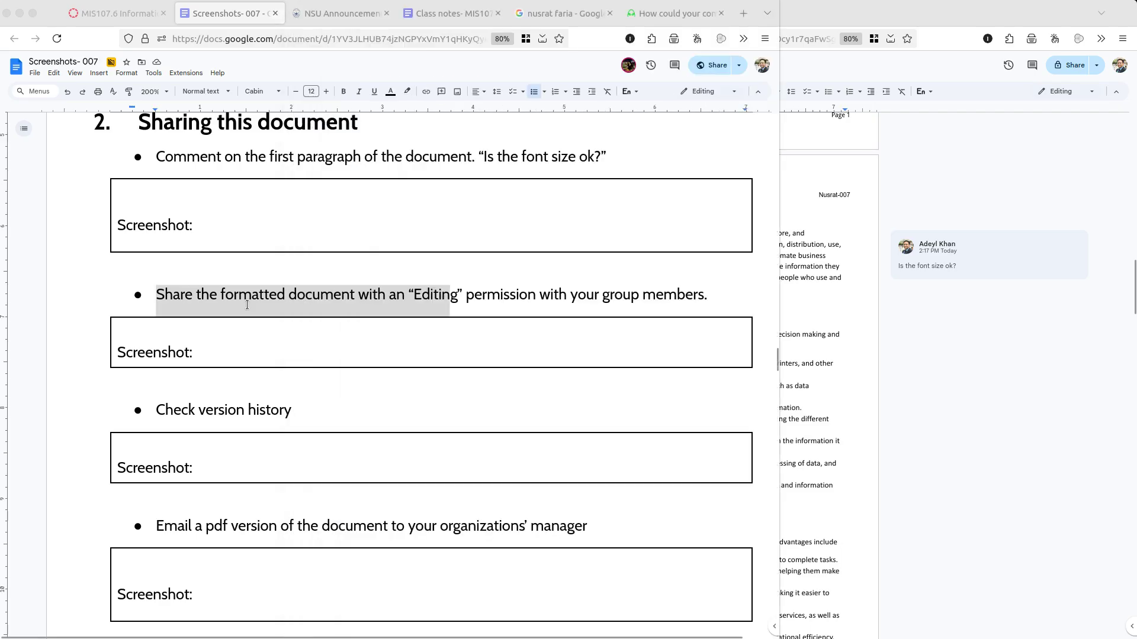
{"action": "left_click", "coordinate": [247, 305]}
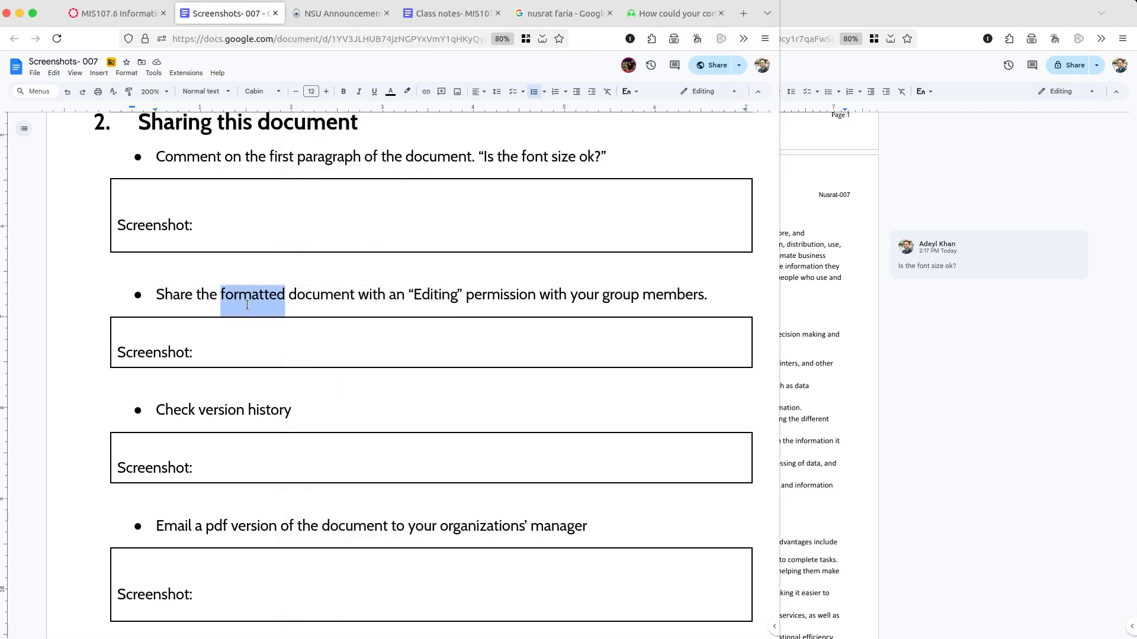
{"action": "triple_click", "coordinate": [247, 305]}
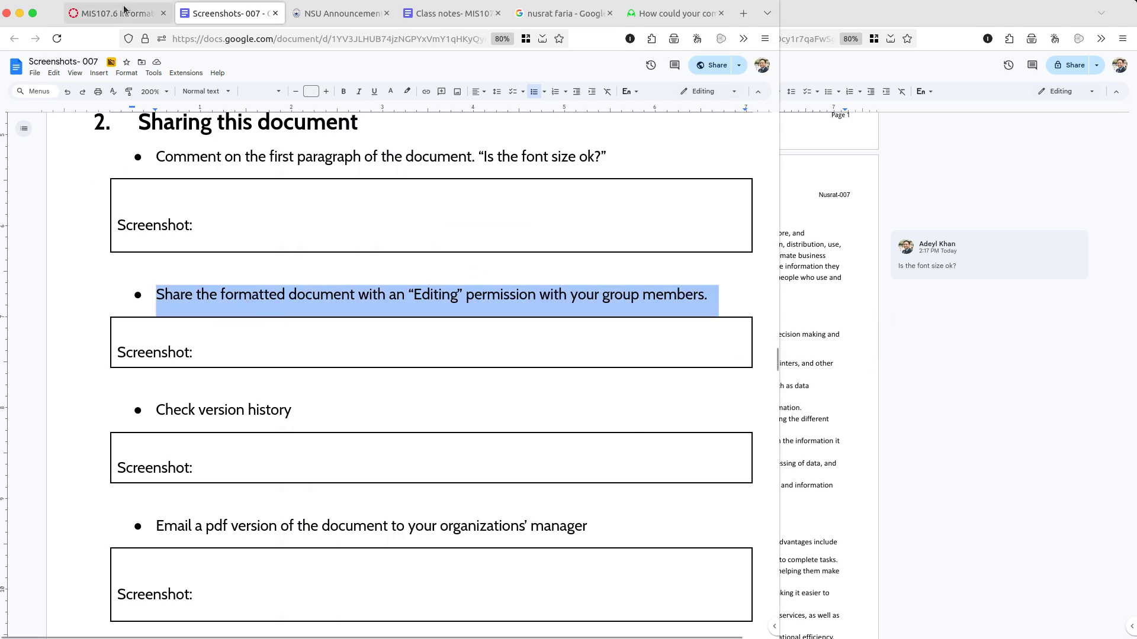
{"action": "left_click", "coordinate": [121, 13]}
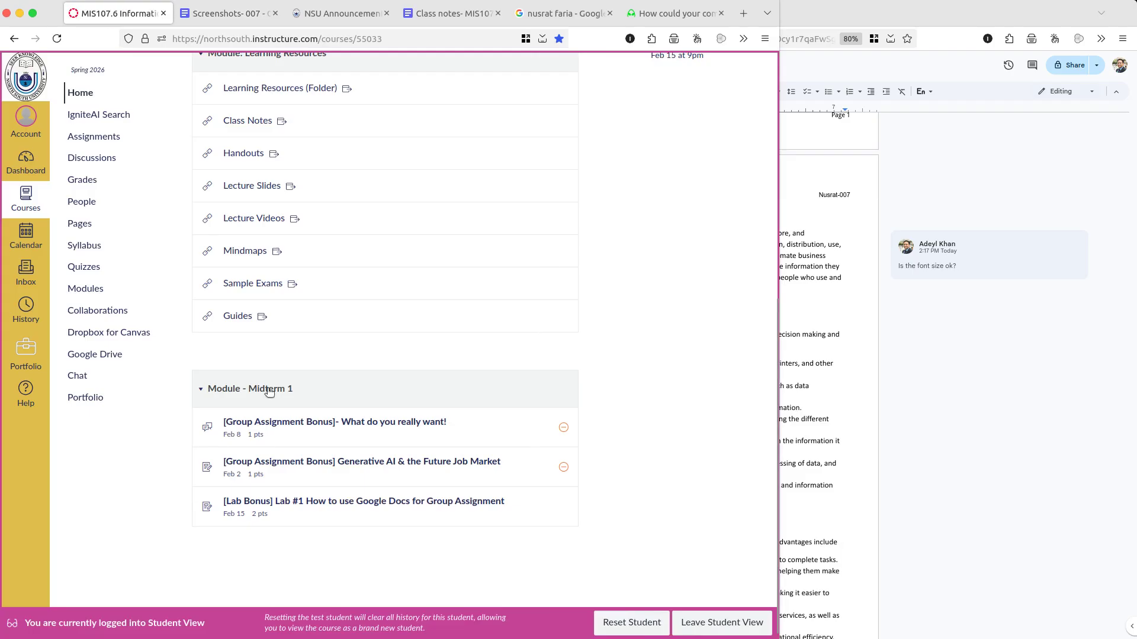
{"action": "scroll", "coordinate": [278, 395], "scroll_direction": "up", "scroll_amount": 2}
{"action": "scroll", "coordinate": [290, 426], "scroll_direction": "down", "scroll_amount": 2}
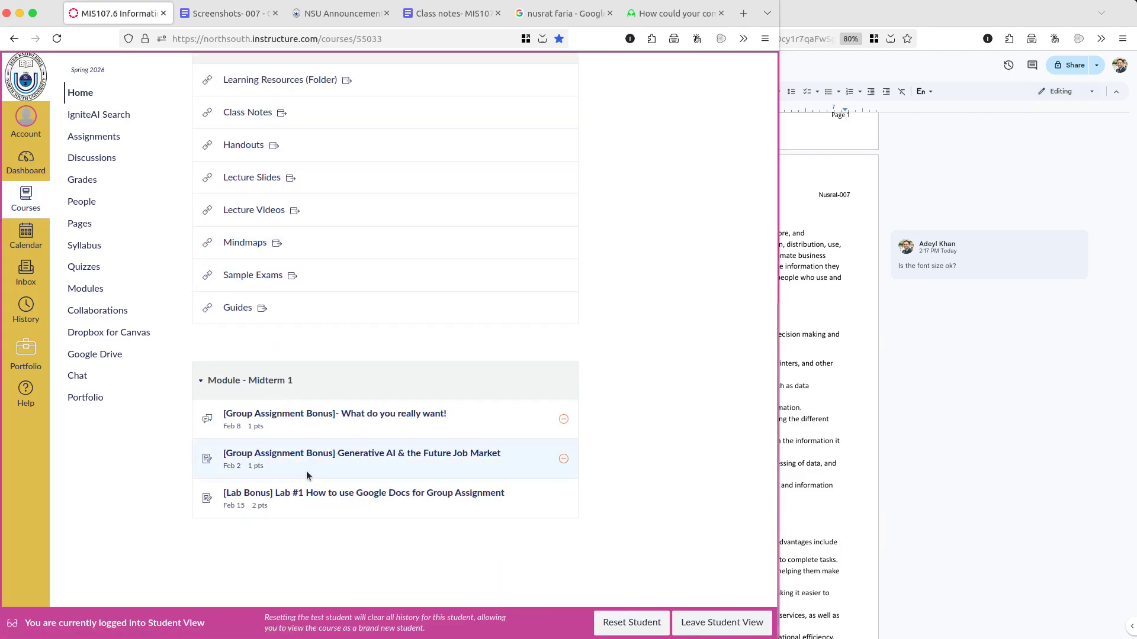
{"action": "left_click", "coordinate": [317, 496]}
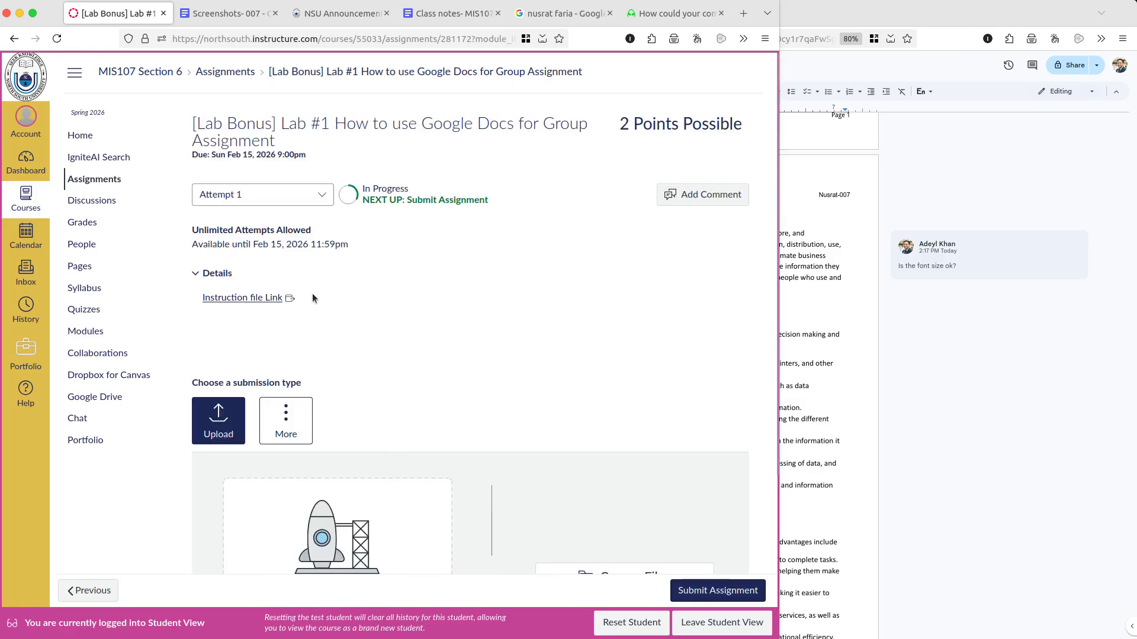
{"action": "left_click", "coordinate": [270, 297]}
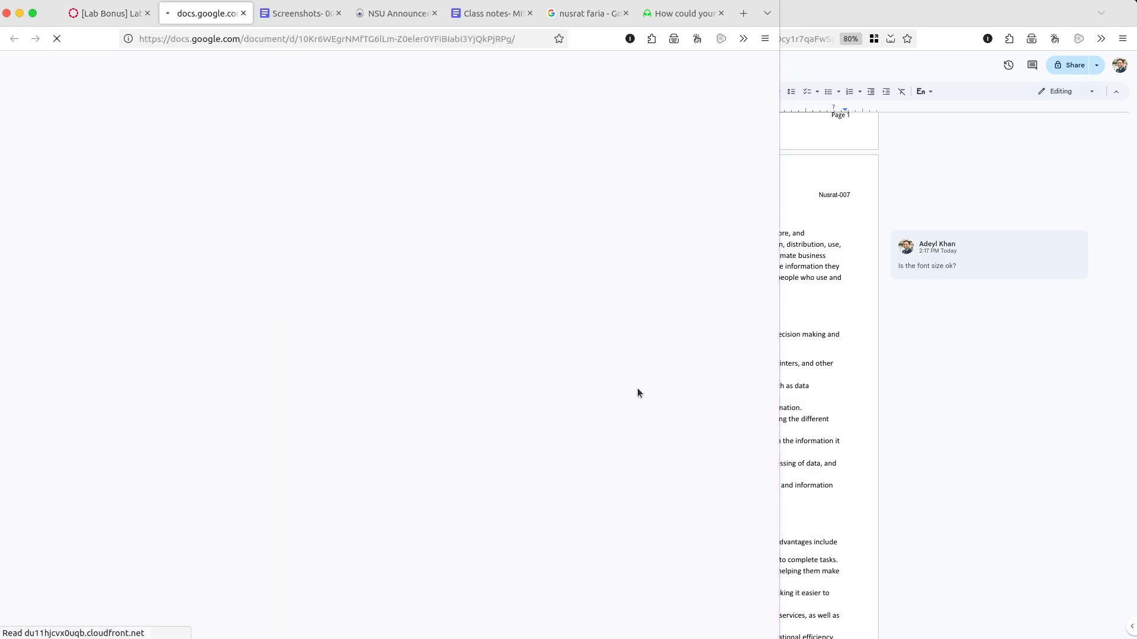
- Look through the opened instruction file and locate the “Check version history” task in the Screenshots- 007 worksheet
{"action": "left_click", "coordinate": [859, 348]}
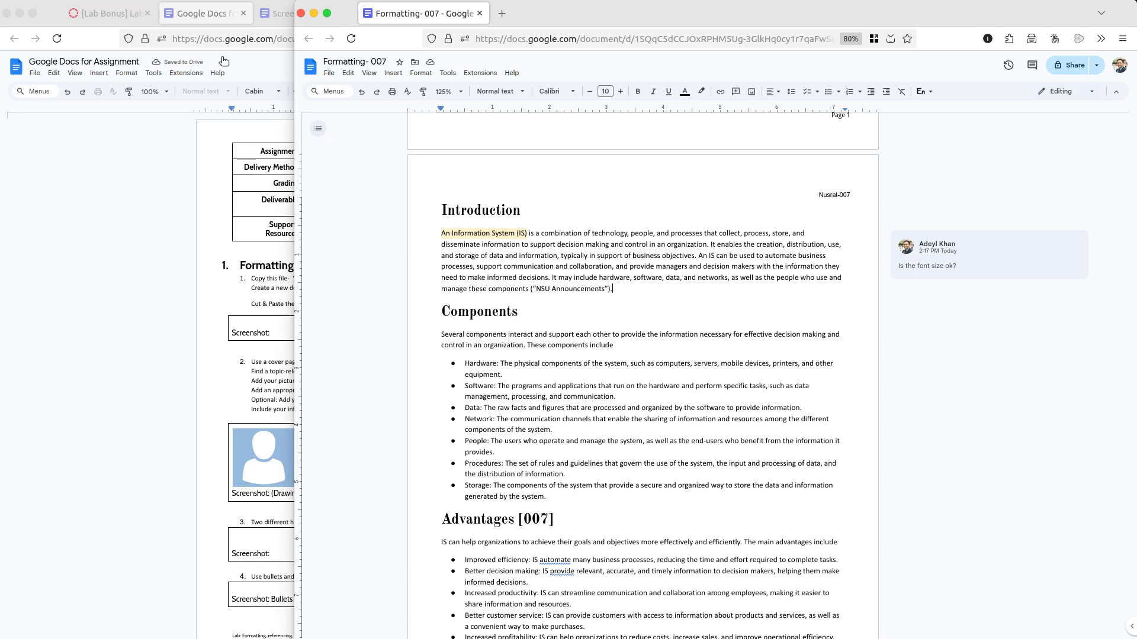
{"action": "left_click", "coordinate": [251, 361]}
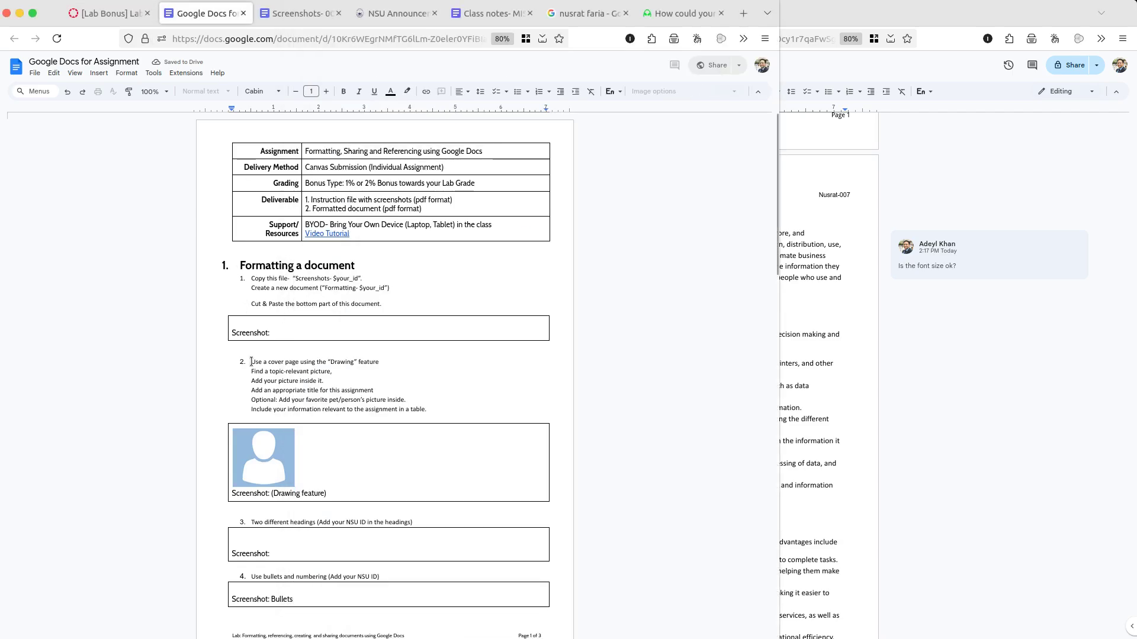
{"action": "scroll", "coordinate": [252, 362], "scroll_direction": "down", "scroll_amount": 5}
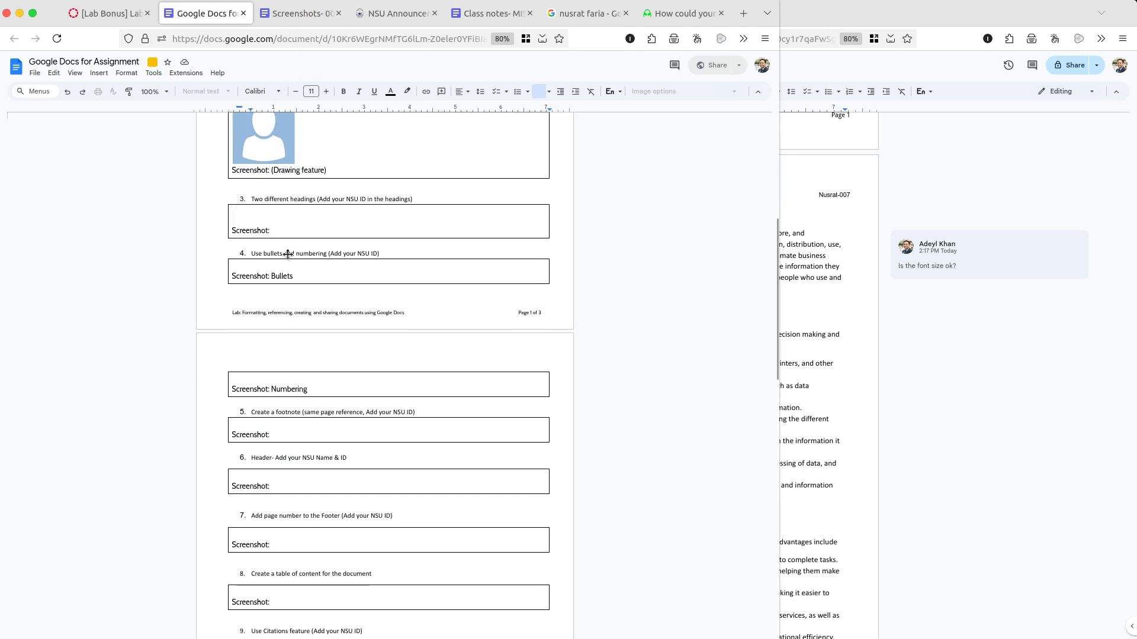
{"action": "scroll", "coordinate": [311, 325], "scroll_direction": "up", "scroll_amount": 5}
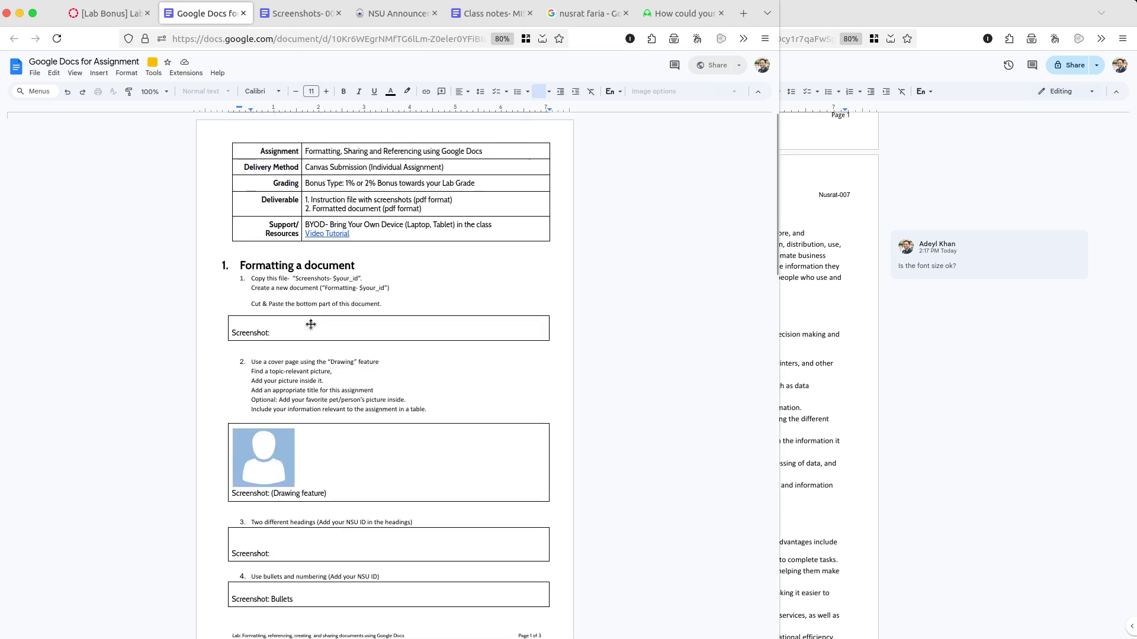
{"action": "left_click", "coordinate": [318, 16]}
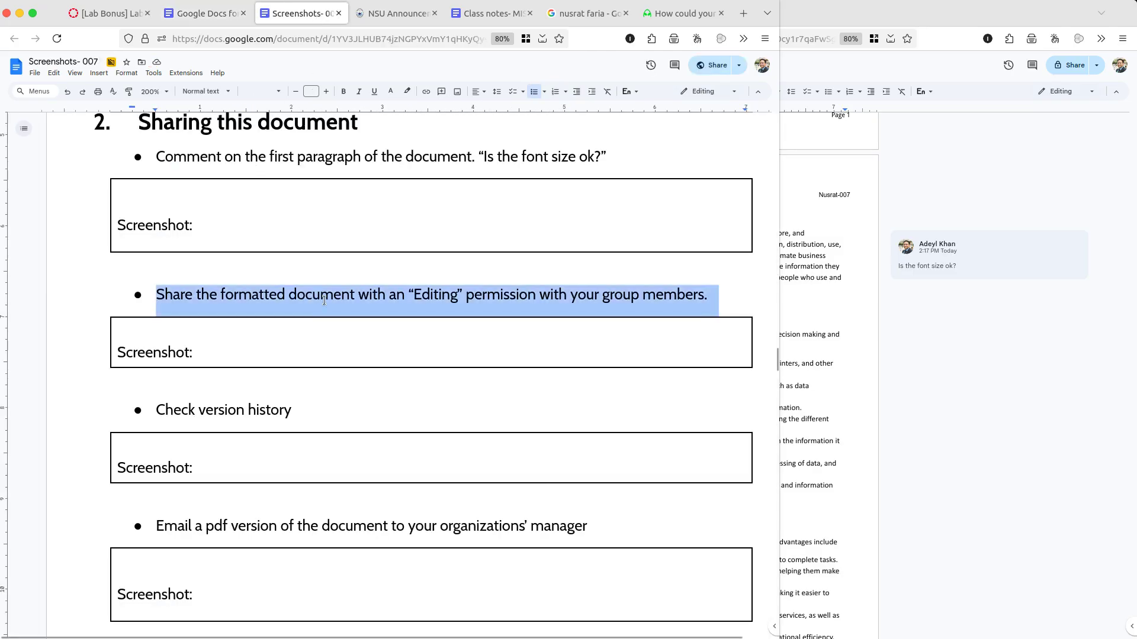
{"action": "triple_click", "coordinate": [223, 413]}
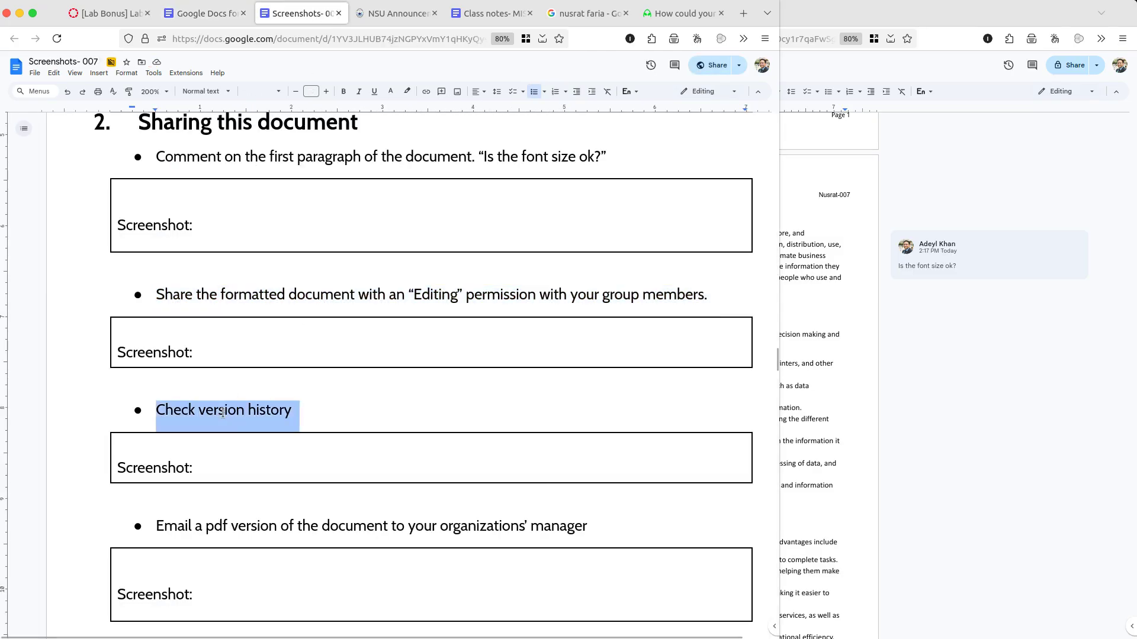
- Return to the Google Docs for Assignment file and close the NSU Announcements page and the two other web pages beside the documents
{"action": "left_click", "coordinate": [791, 419]}
{"action": "left_click", "coordinate": [210, 15]}
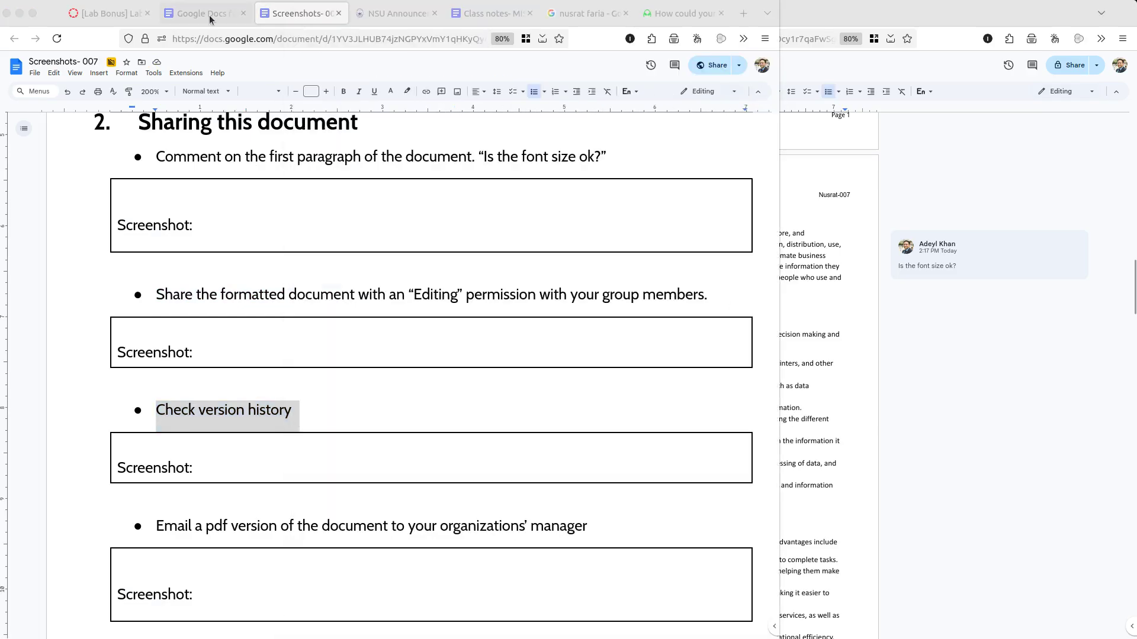
{"action": "left_click", "coordinate": [34, 73]}
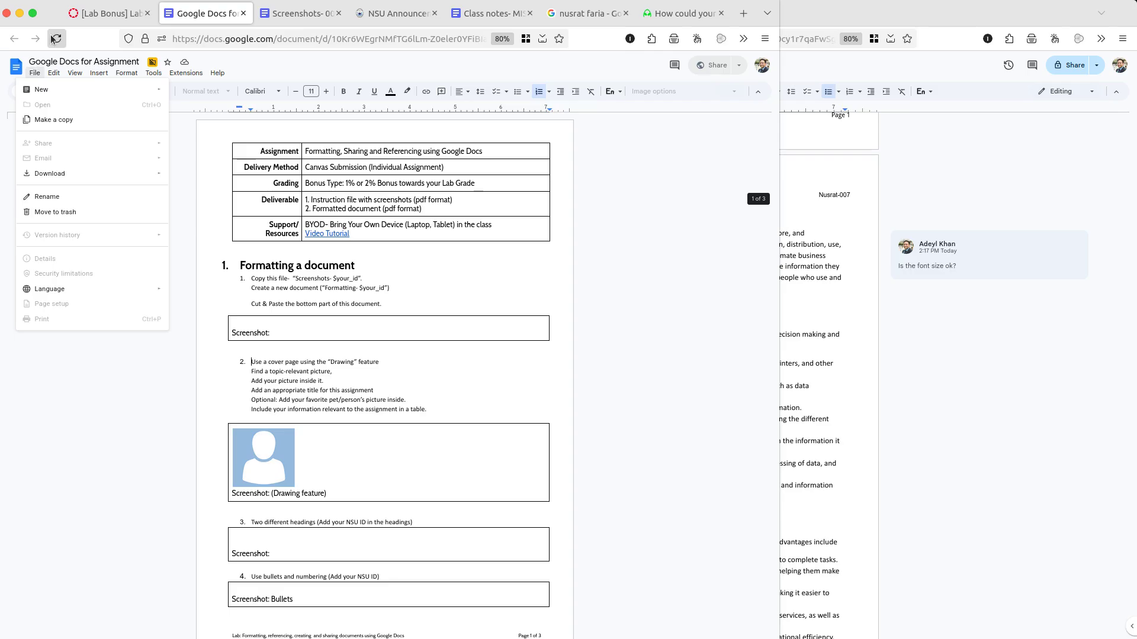
{"action": "left_click", "coordinate": [625, 13]}
{"action": "left_click", "coordinate": [625, 13]}
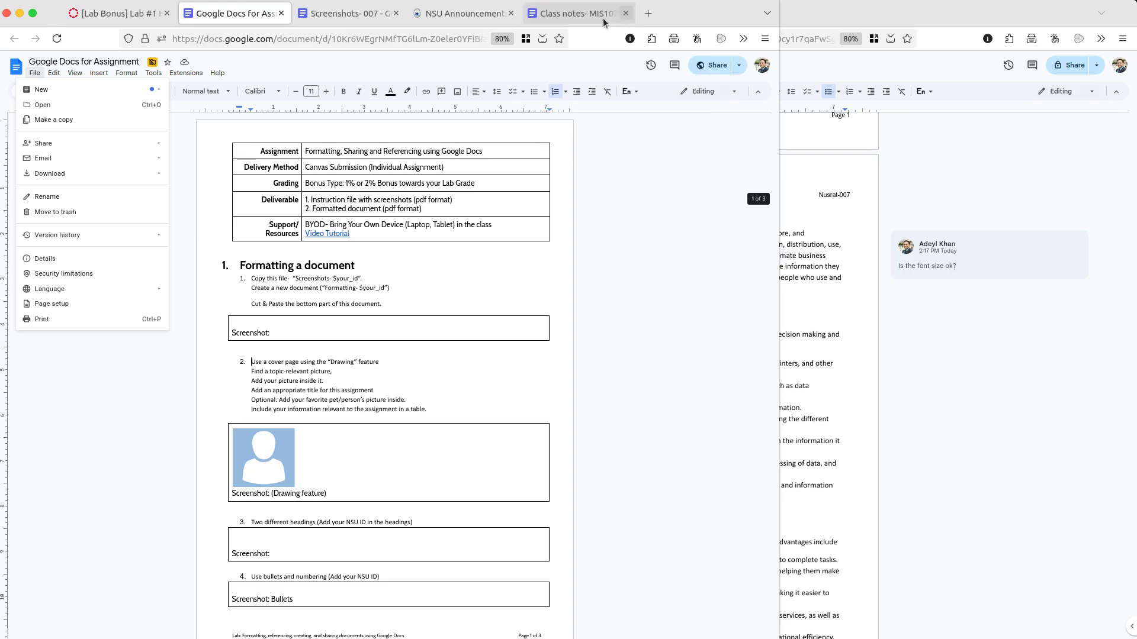
{"action": "left_click", "coordinate": [511, 13]}
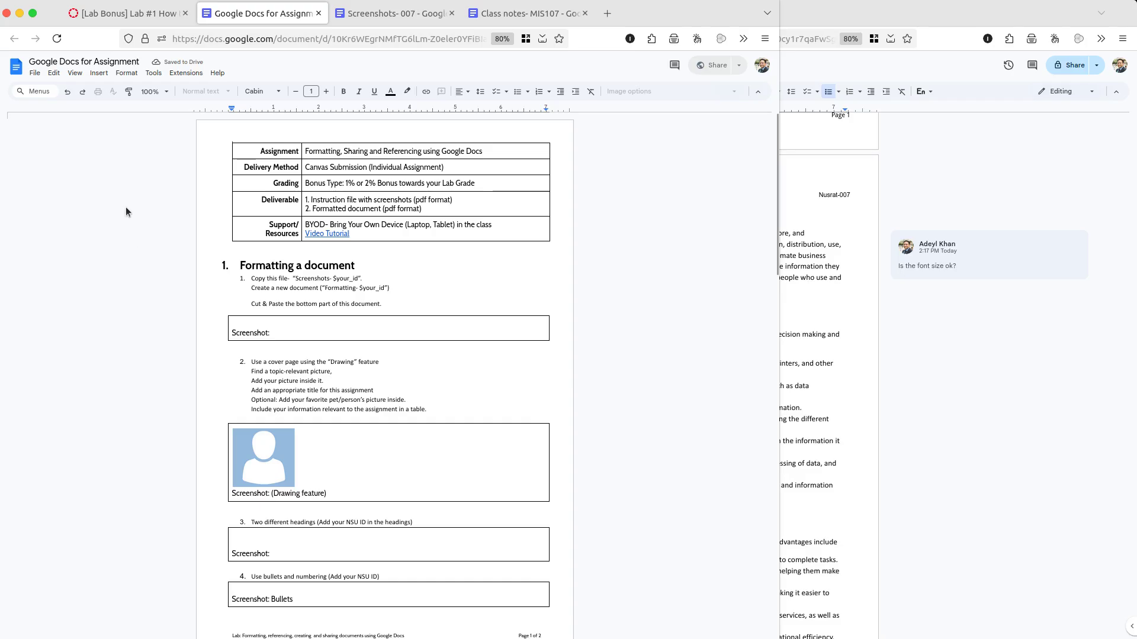
- Open the version history of the Google Docs for Assignment file
{"action": "left_click", "coordinate": [35, 76]}
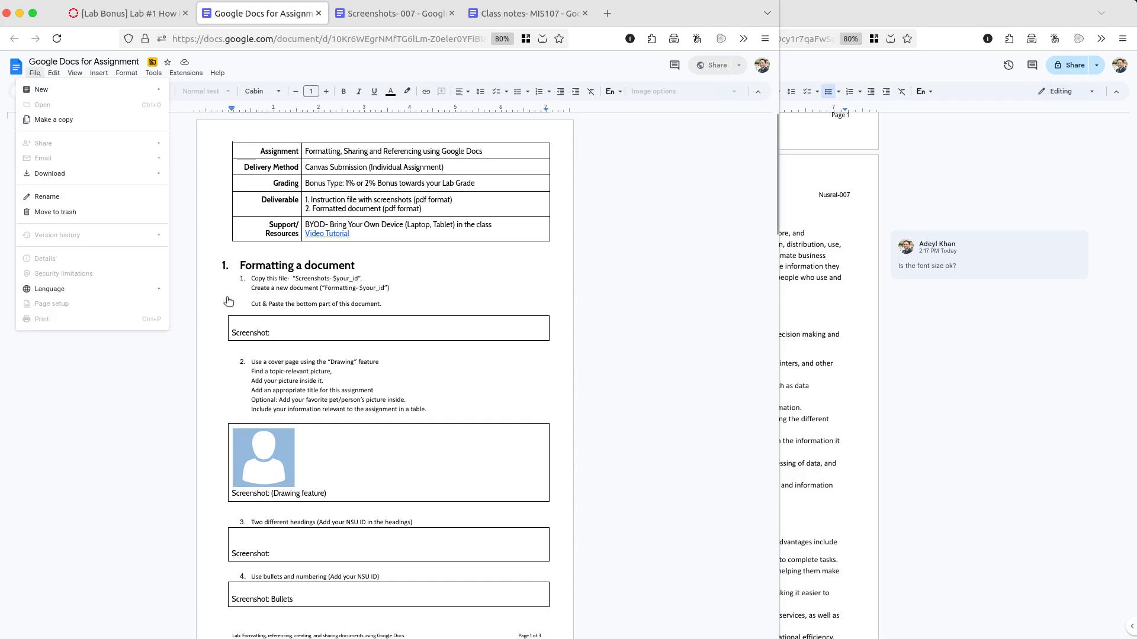
{"action": "left_click", "coordinate": [358, 230]}
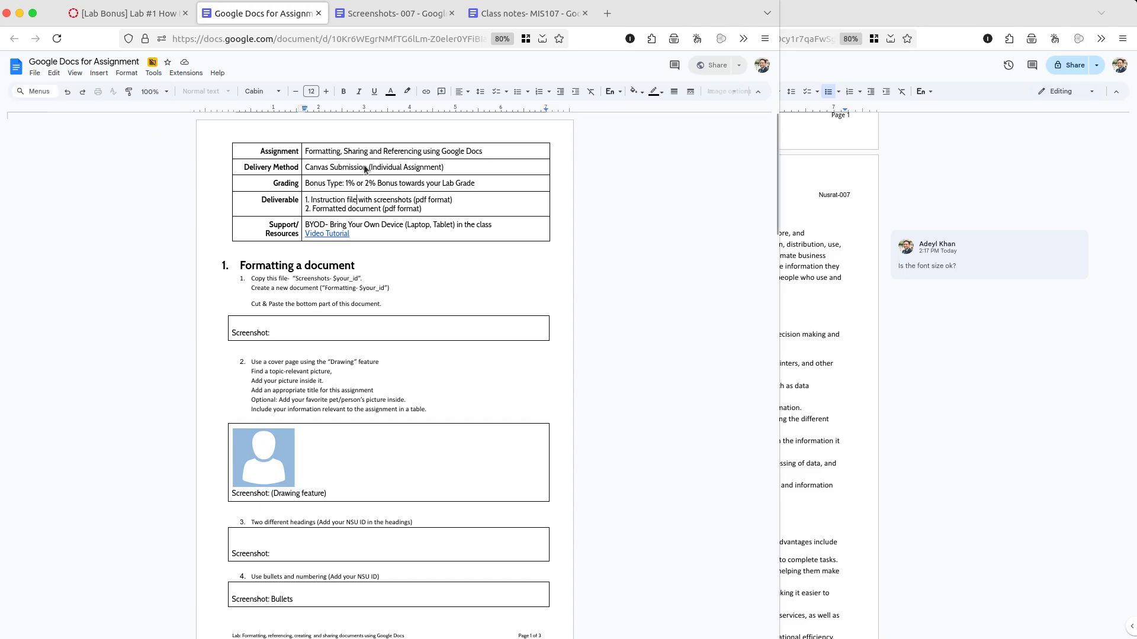
{"action": "triple_click", "coordinate": [345, 166]}
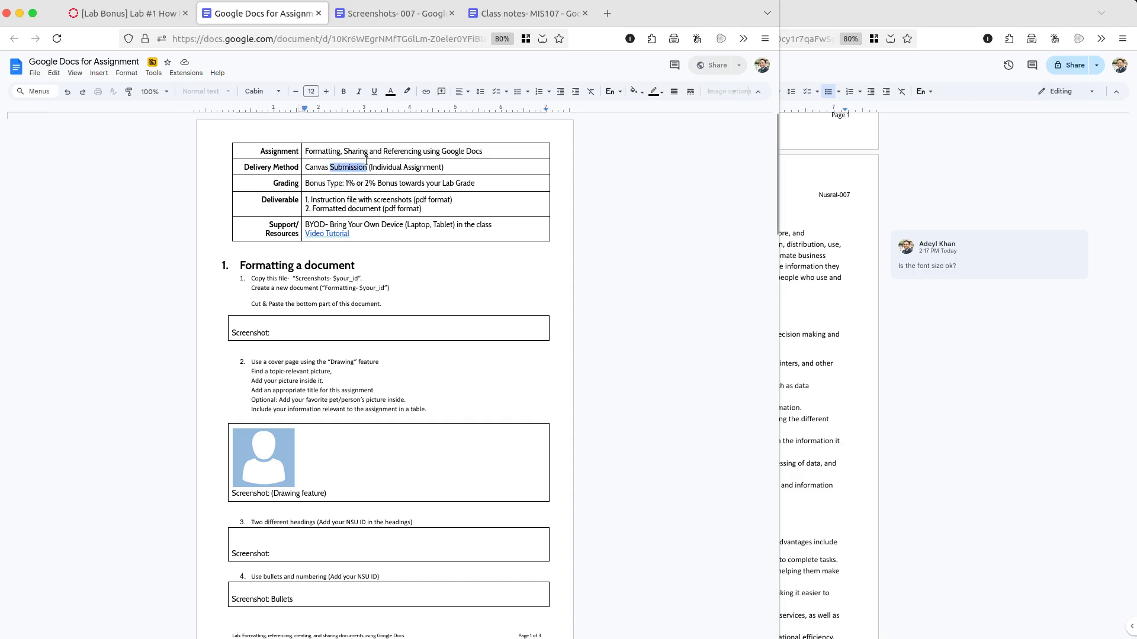
{"action": "left_click", "coordinate": [36, 74]}
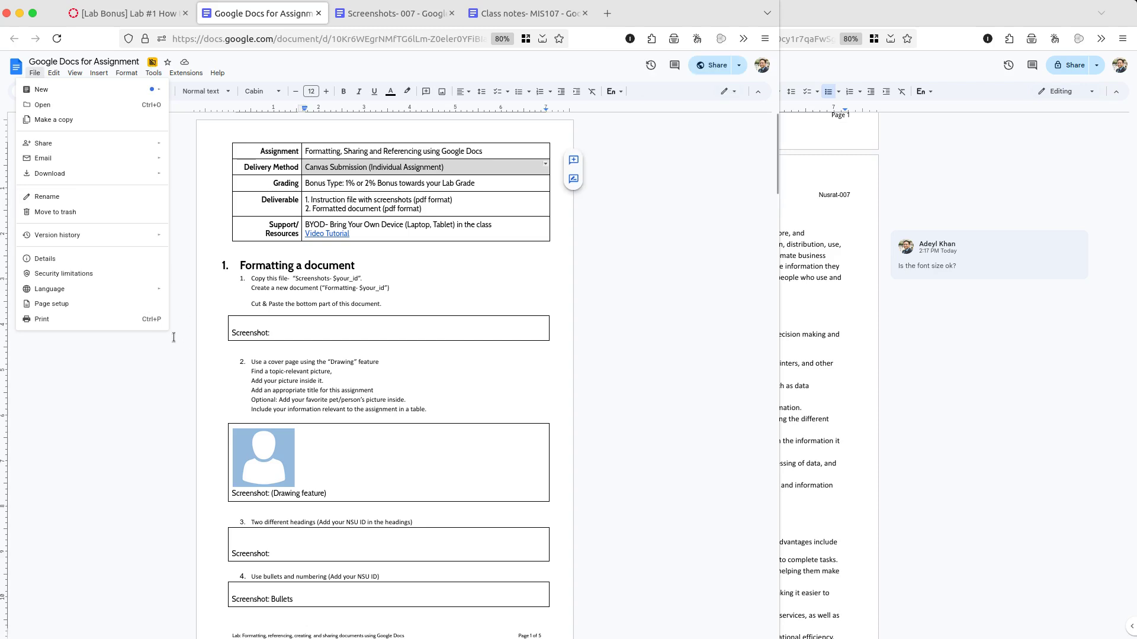
{"action": "left_click", "coordinate": [138, 235]}
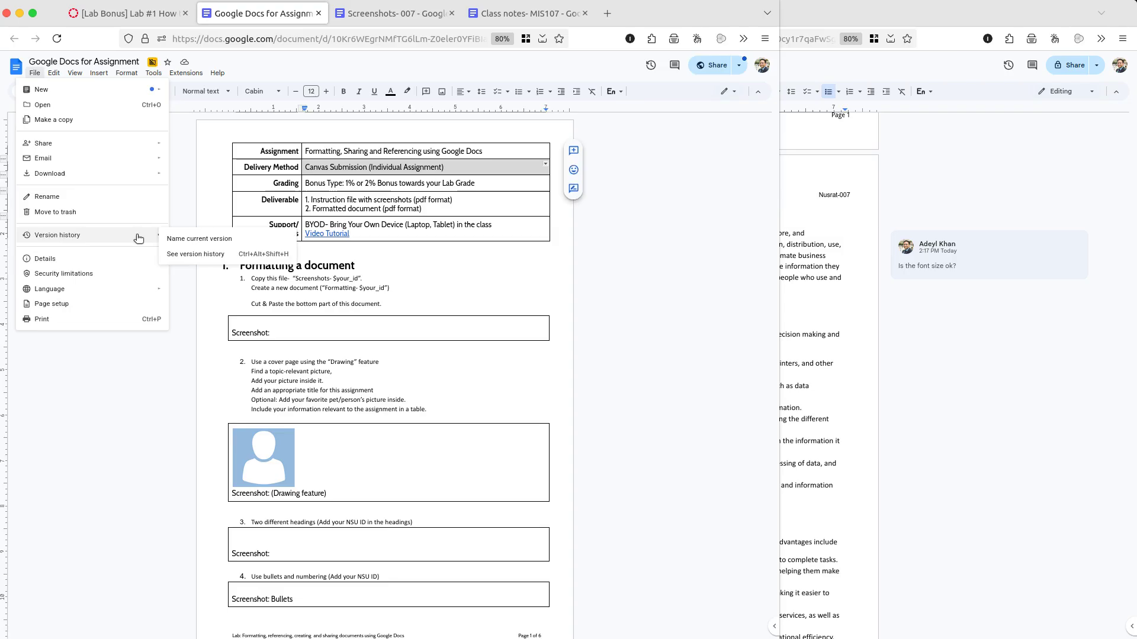
{"action": "left_click", "coordinate": [188, 256]}
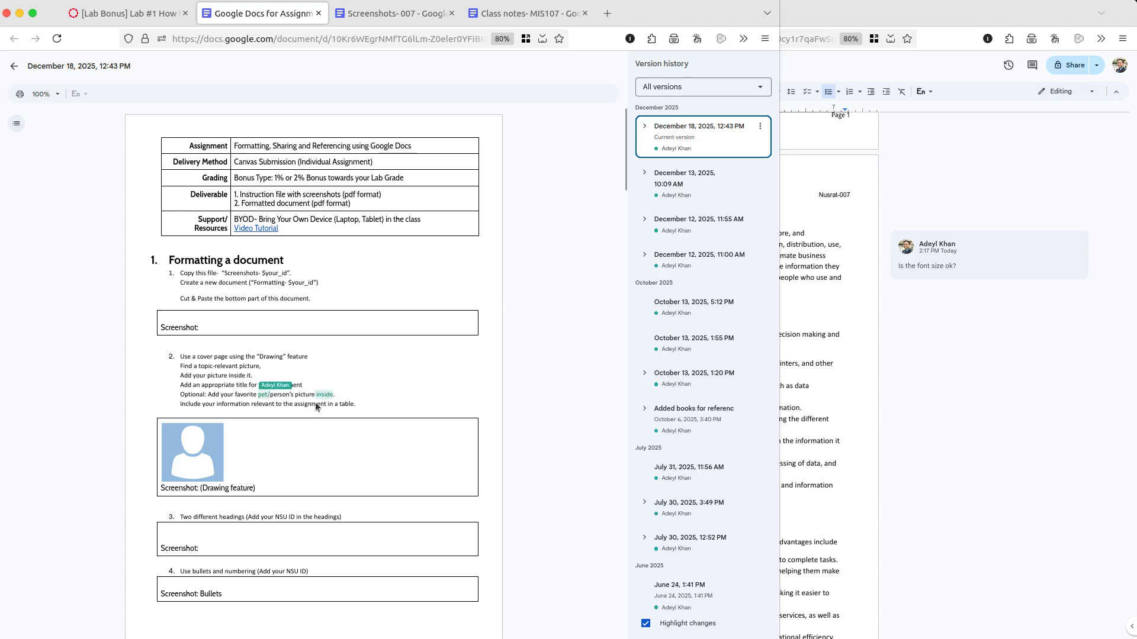
- Examine the December 13, 2025, 10:09 AM version and its highlighted edits in the “Sharing this document” section
{"action": "scroll", "coordinate": [317, 408], "scroll_direction": "down", "scroll_amount": 4}
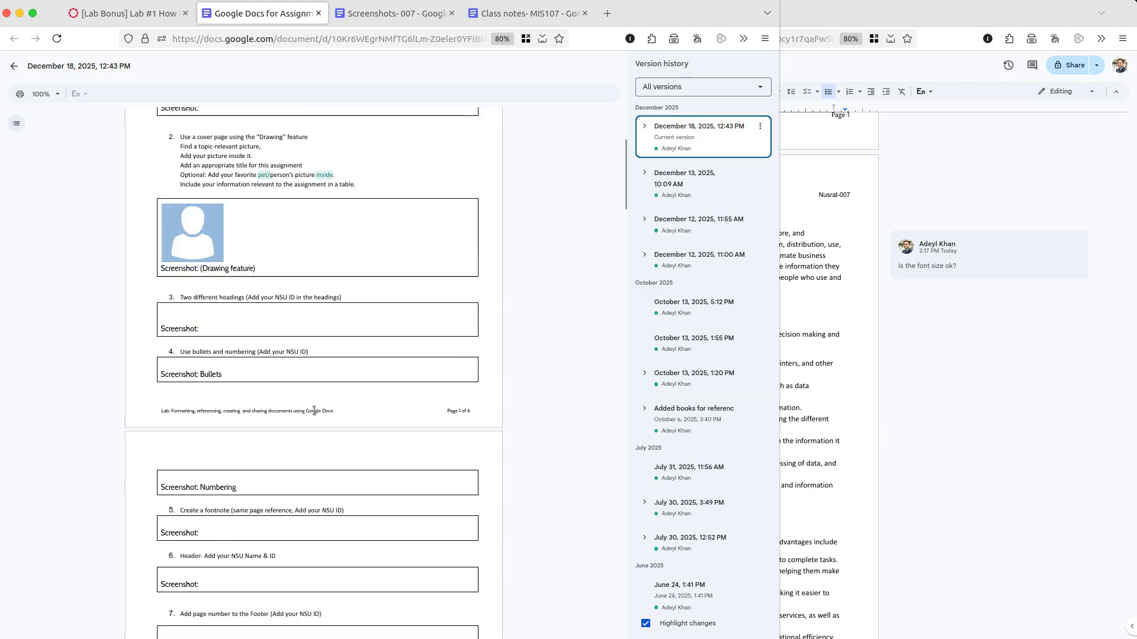
{"action": "left_click", "coordinate": [685, 189]}
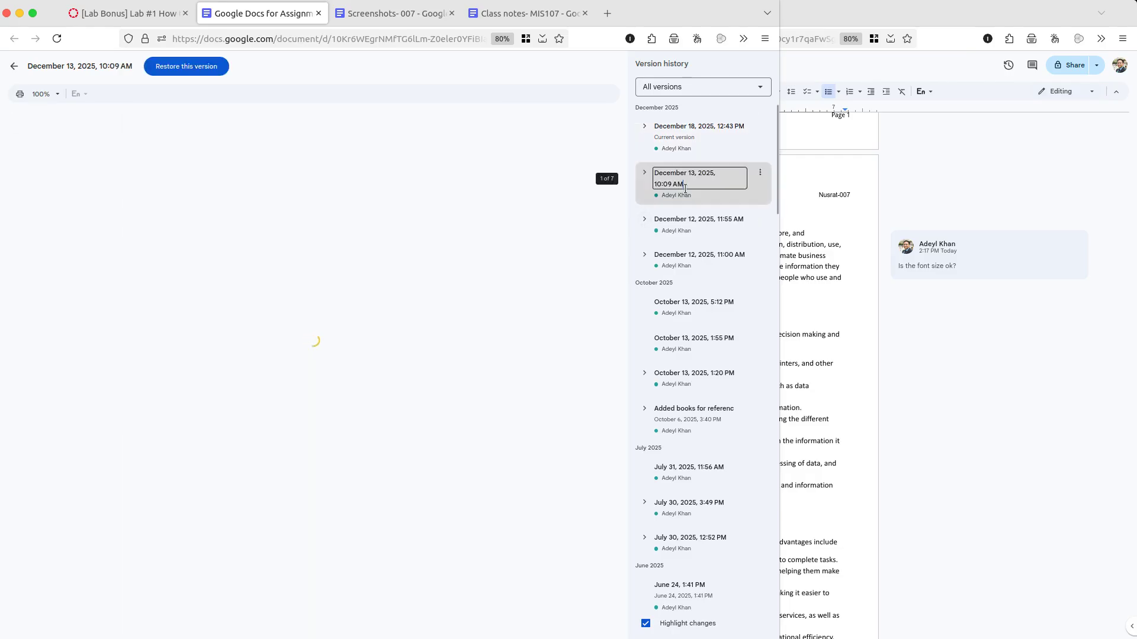
{"action": "scroll", "coordinate": [329, 249], "scroll_direction": "down", "scroll_amount": 4}
{"action": "scroll", "coordinate": [333, 249], "scroll_direction": "down", "scroll_amount": 10}
{"action": "scroll", "coordinate": [333, 247], "scroll_direction": "down", "scroll_amount": 5}
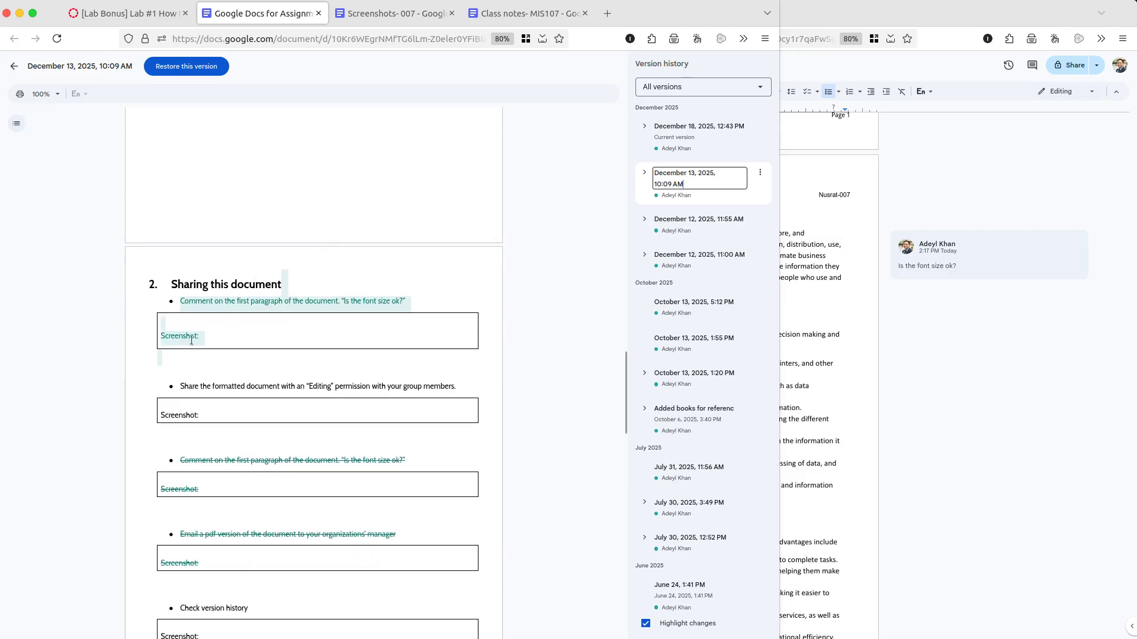
{"action": "left_click", "coordinate": [228, 461]}
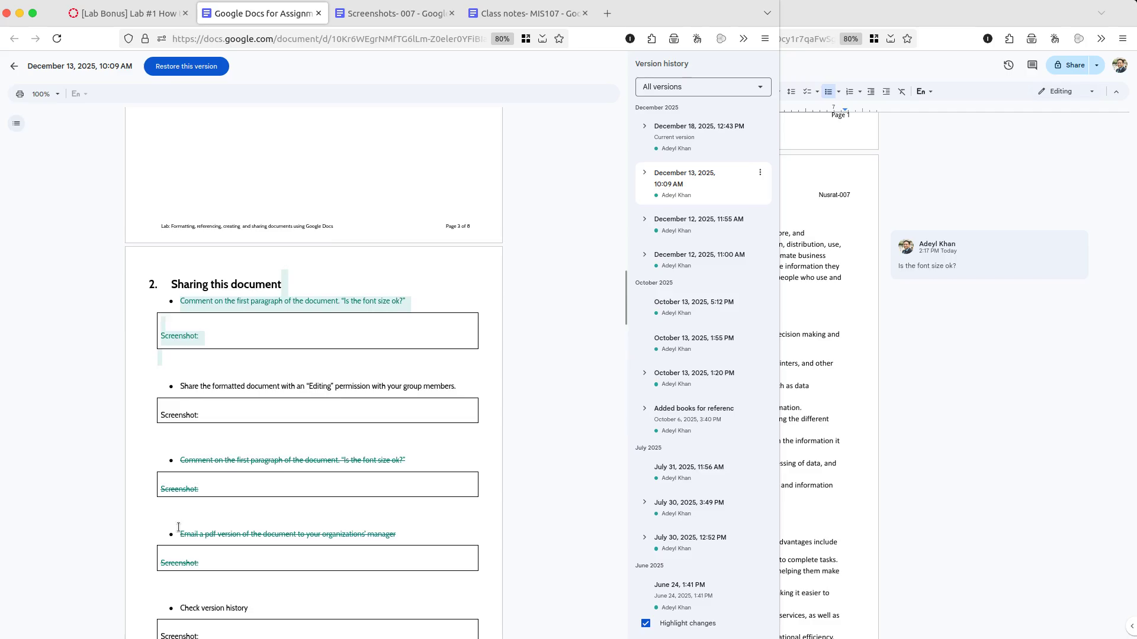
{"action": "scroll", "coordinate": [201, 531], "scroll_direction": "down", "scroll_amount": 3}
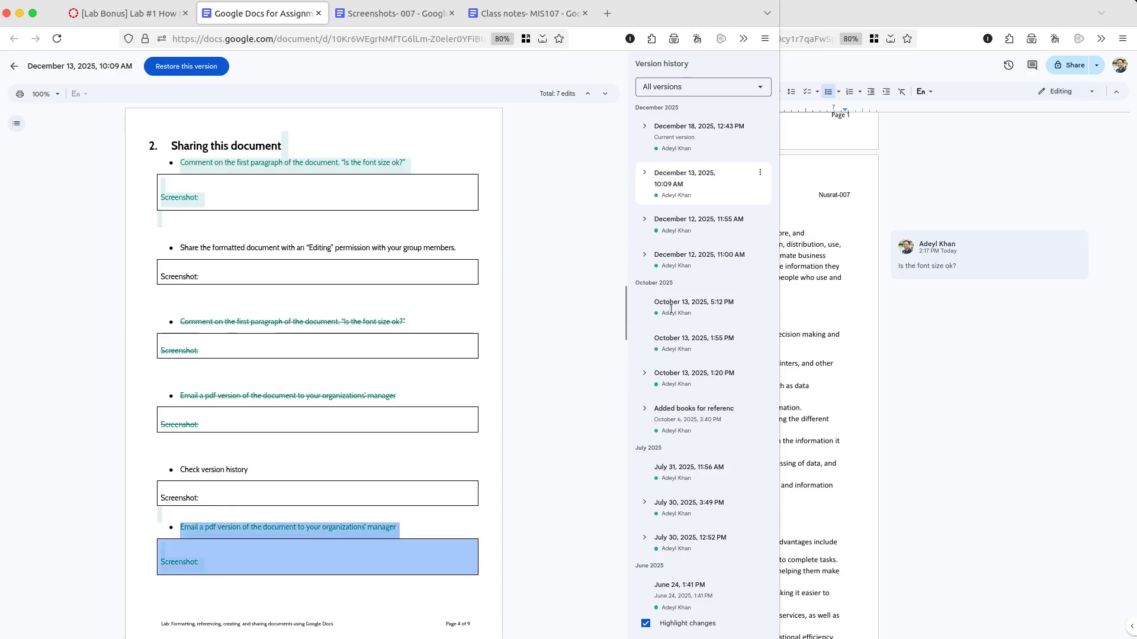
{"action": "scroll", "coordinate": [669, 308], "scroll_direction": "down", "scroll_amount": 10}
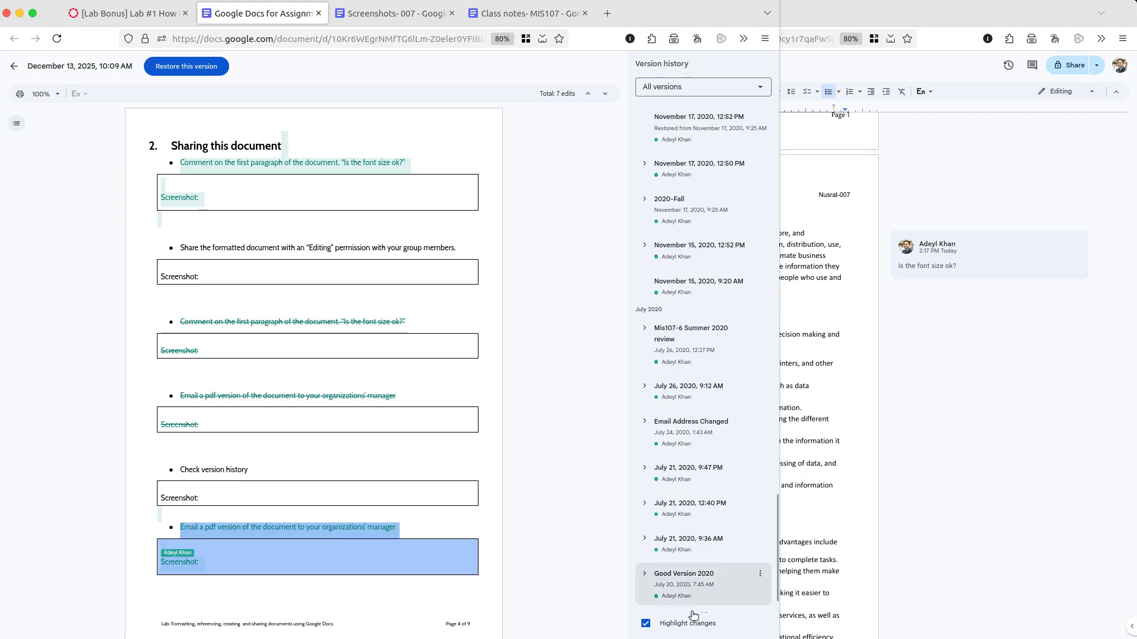
- Show the named version “Good Version 2020” and examine its resume and text formatting sections
{"action": "left_click", "coordinate": [685, 575]}
{"action": "key", "text": "Return"}
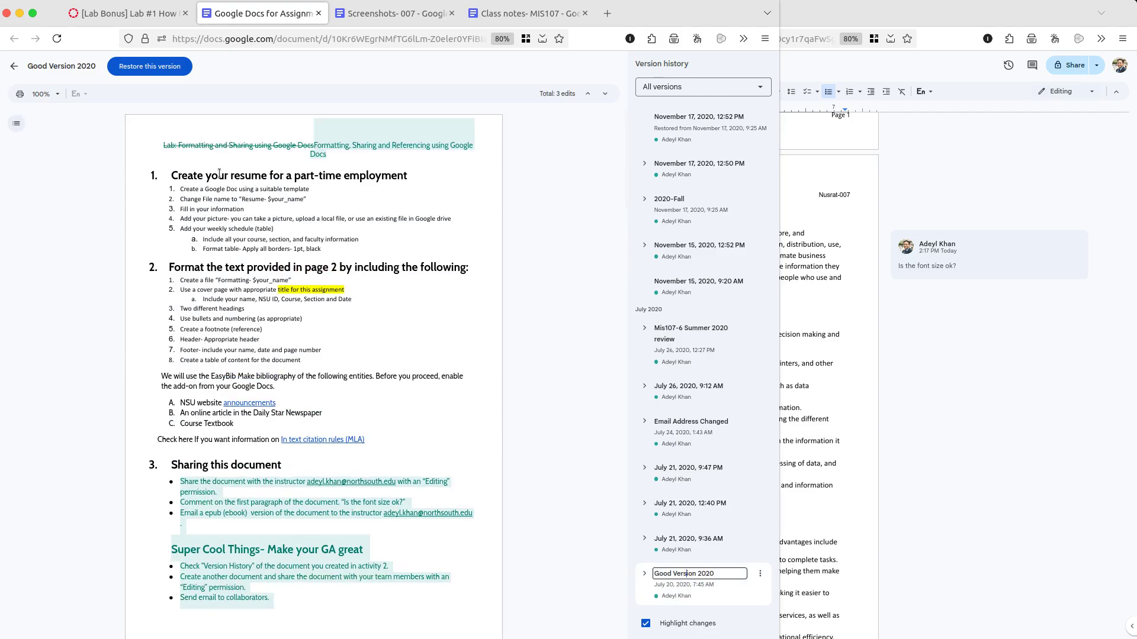
{"action": "triple_click", "coordinate": [219, 174]}
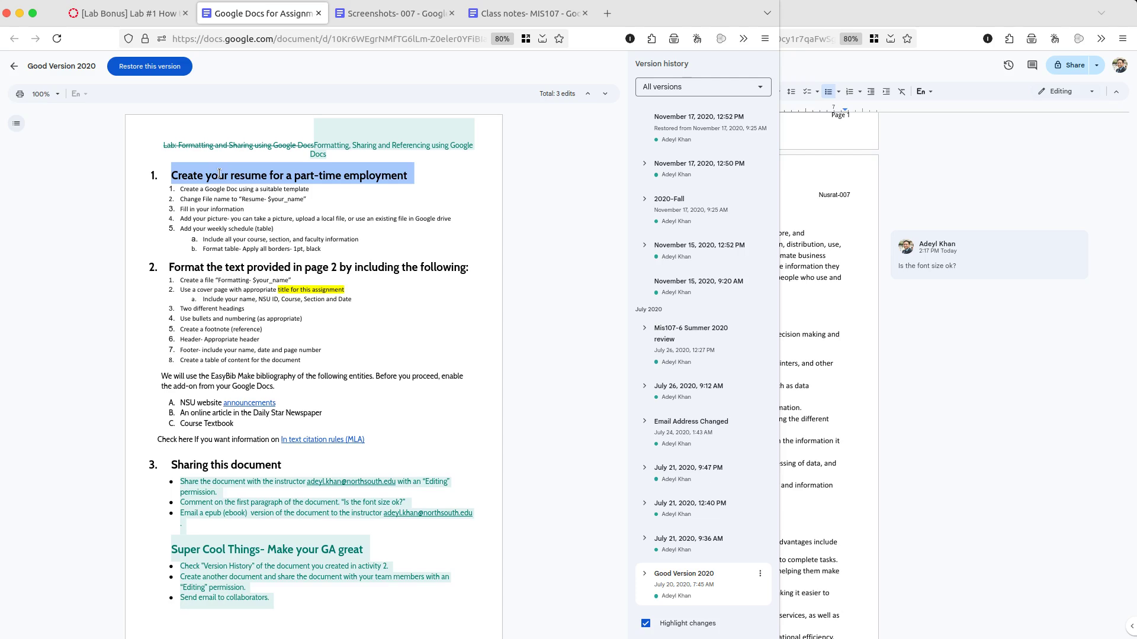
{"action": "left_click_drag", "start_coordinate": [163, 267], "coordinate": [224, 298]}
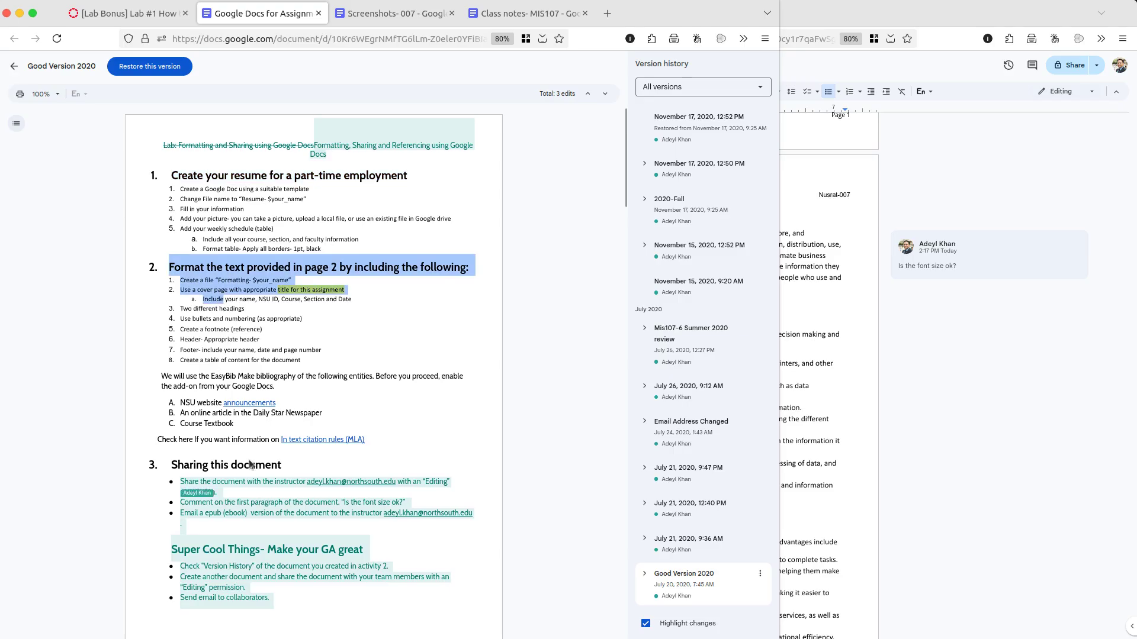
{"action": "left_click", "coordinate": [231, 199]}
{"action": "left_click_drag", "start_coordinate": [168, 176], "coordinate": [305, 259]}
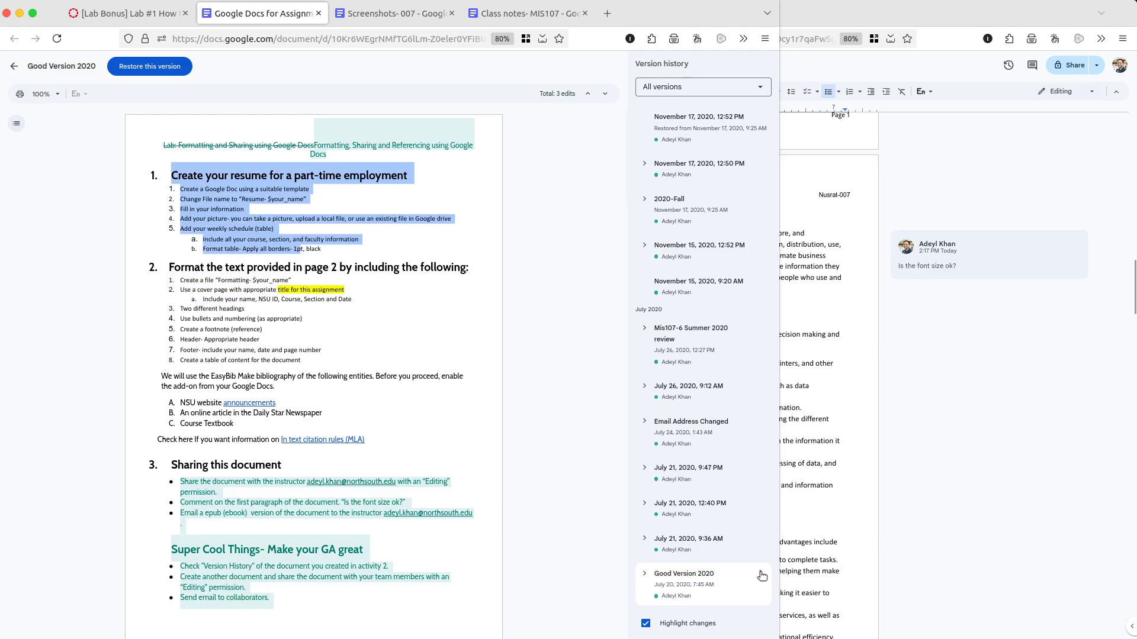
- Make a copy of Good Version 2020 named “2020 Copy of Google Docs for Assignment - Good Version 2020” in the Lab 1 folder
{"action": "left_click", "coordinate": [761, 574]}
{"action": "left_click", "coordinate": [761, 573]}
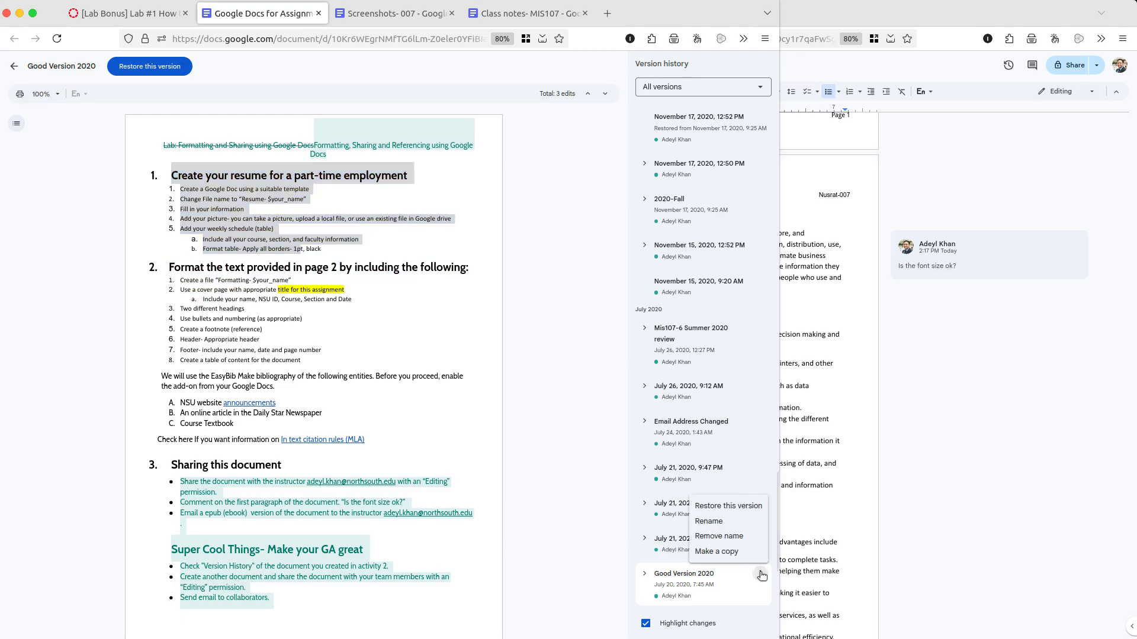
{"action": "left_click", "coordinate": [729, 552]}
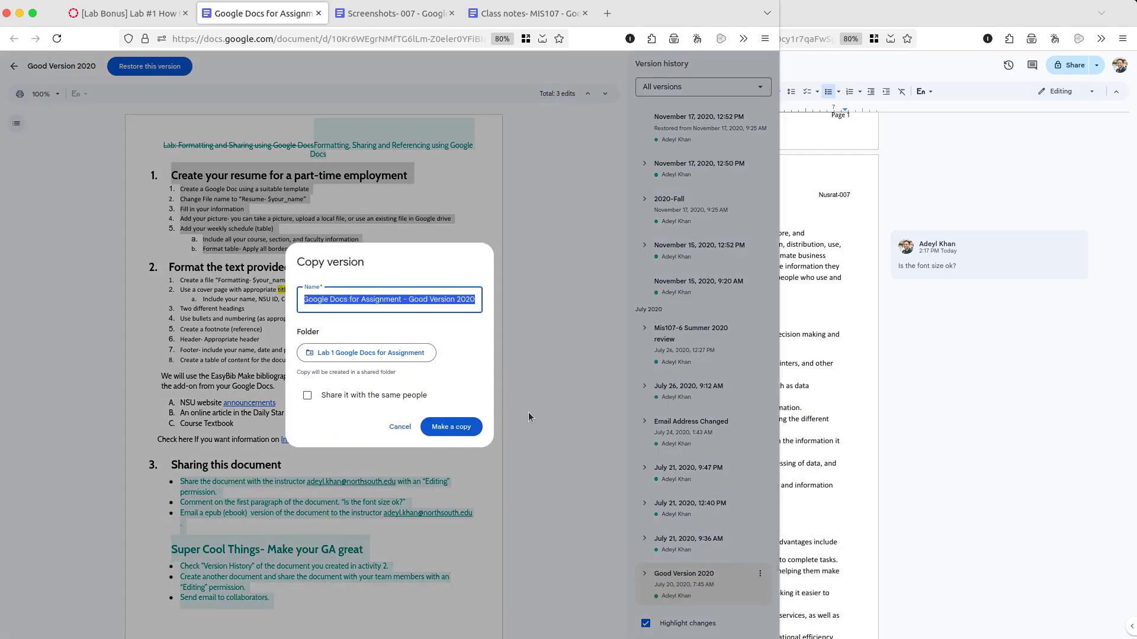
{"action": "key", "text": "Home"}
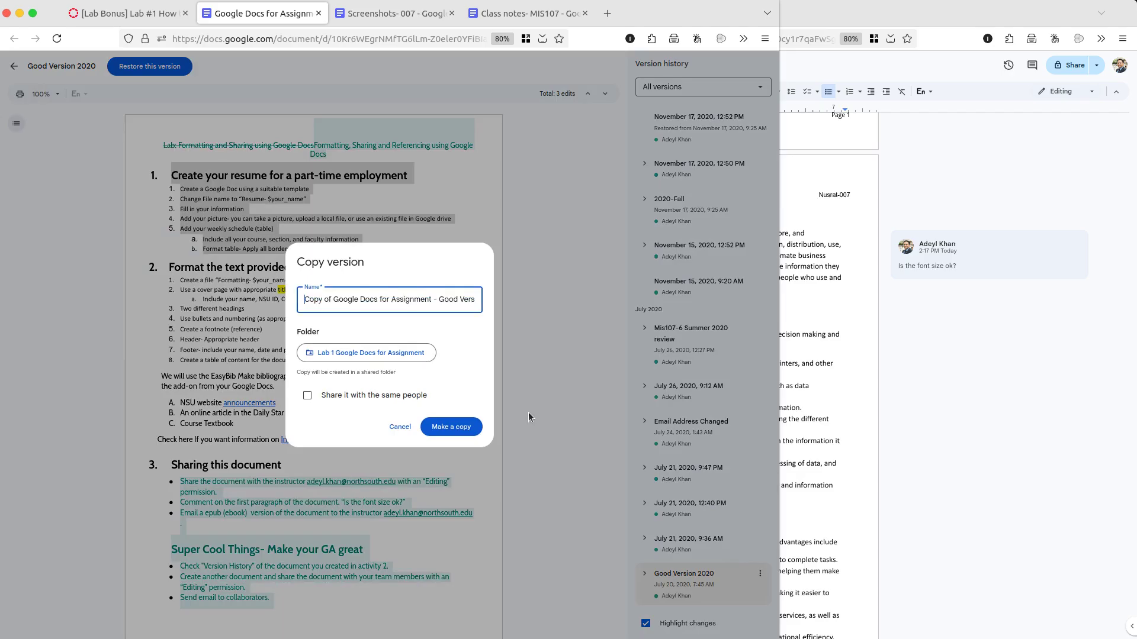
{"action": "type", "text": "2020"}
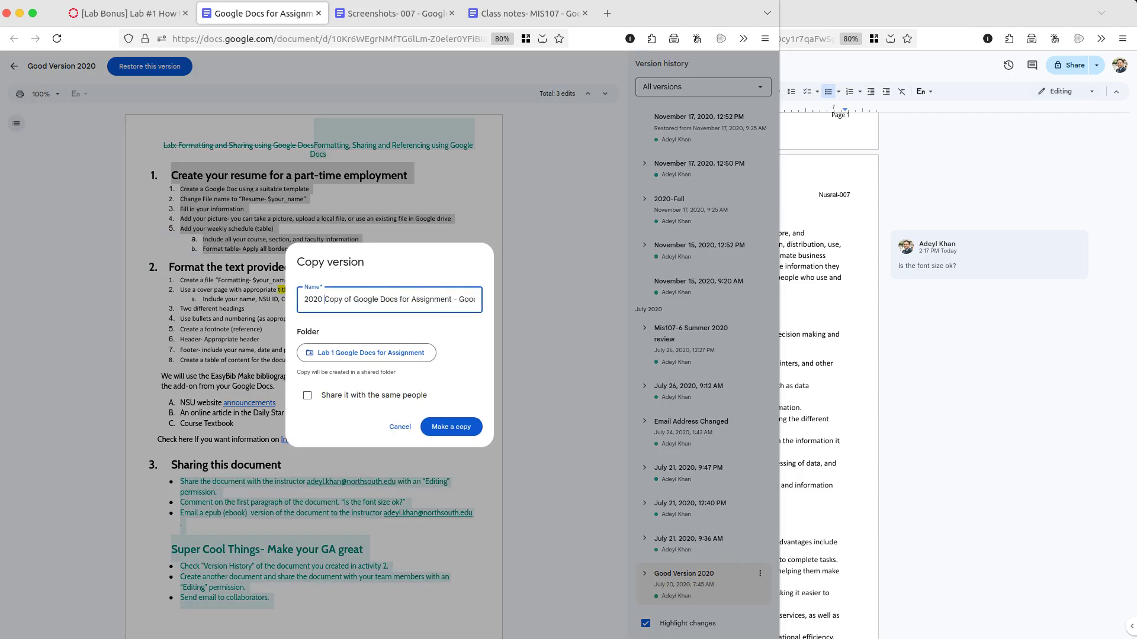
{"action": "left_click", "coordinate": [451, 428]}
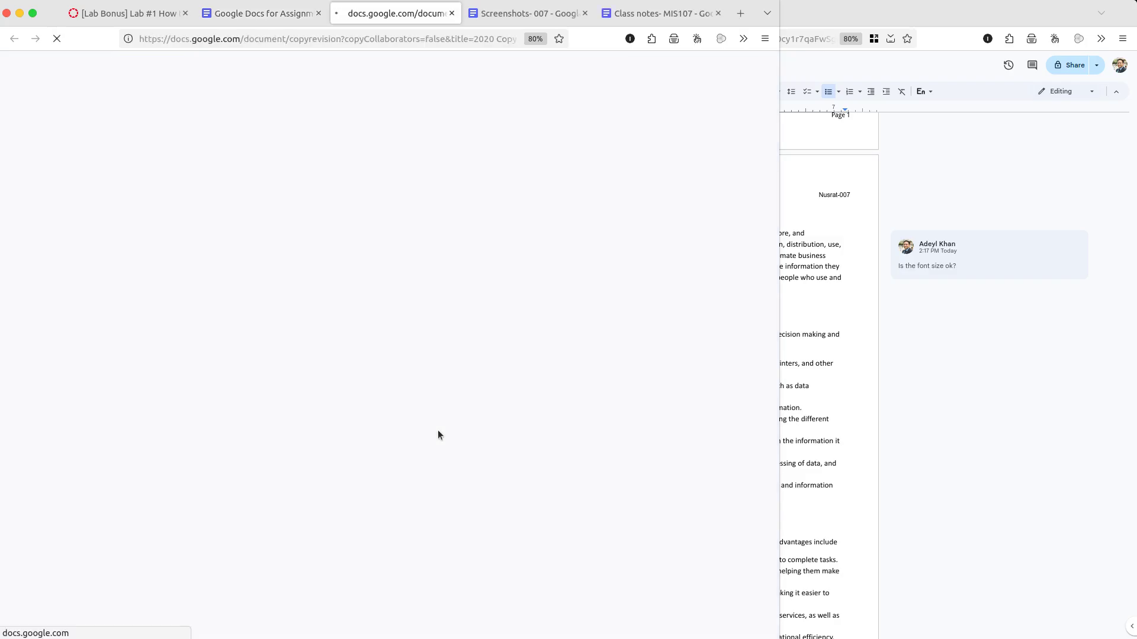
- Close the original Google Docs for Assignment file and go to the worksheet's task about emailing a PDF version to the manager
{"action": "left_click", "coordinate": [317, 13]}
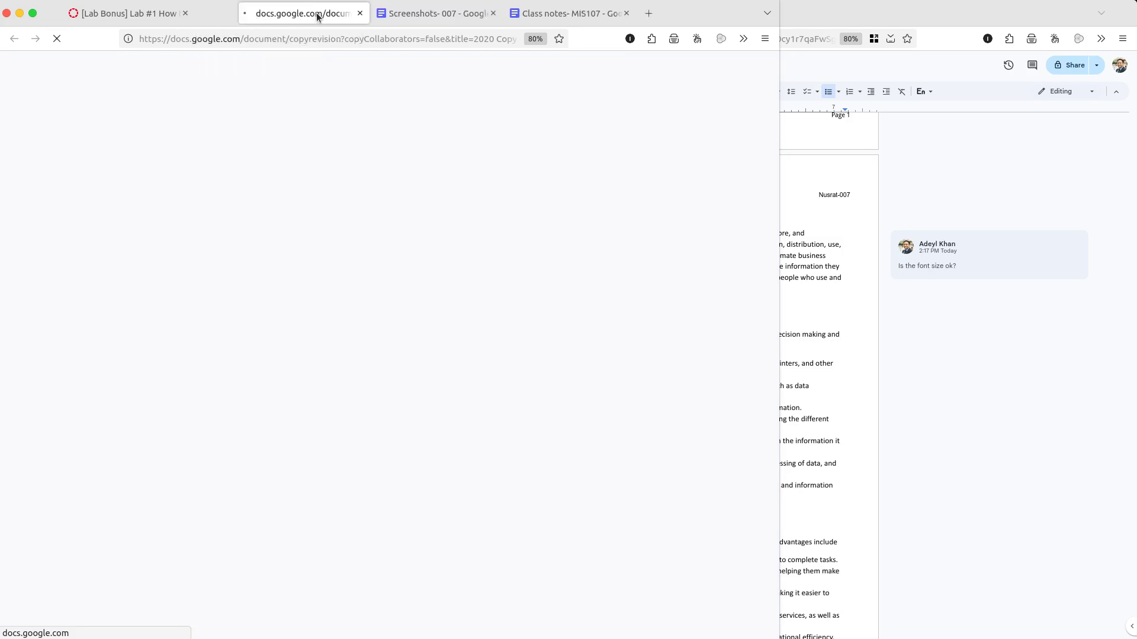
{"action": "left_click", "coordinate": [372, 15]}
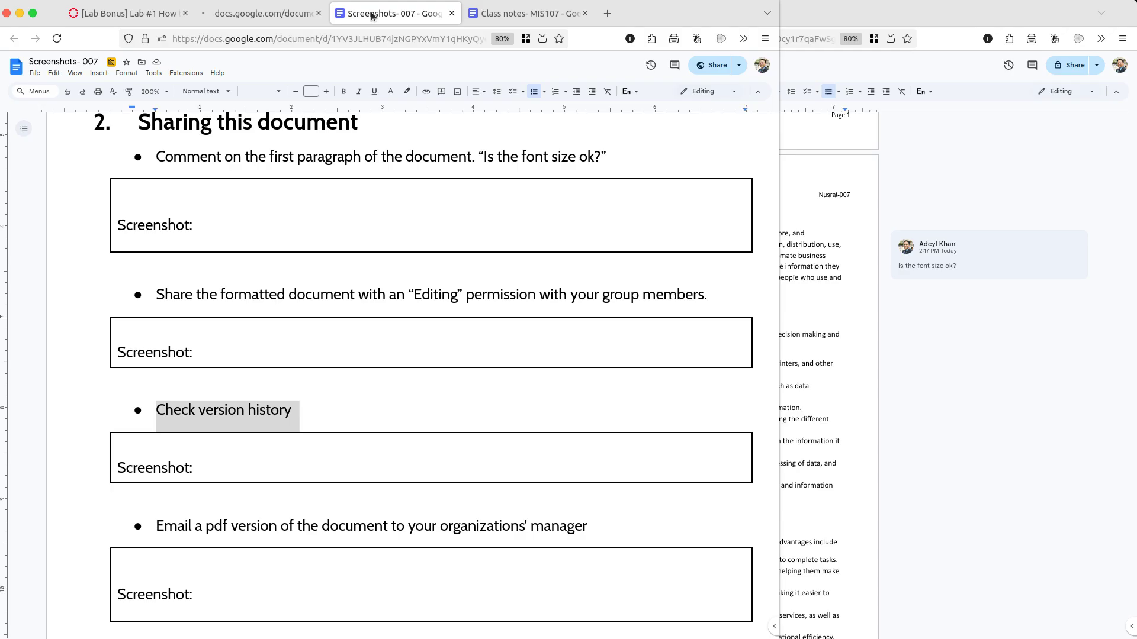
{"action": "left_click", "coordinate": [174, 441]}
{"action": "scroll", "coordinate": [174, 441], "scroll_direction": "down", "scroll_amount": 3}
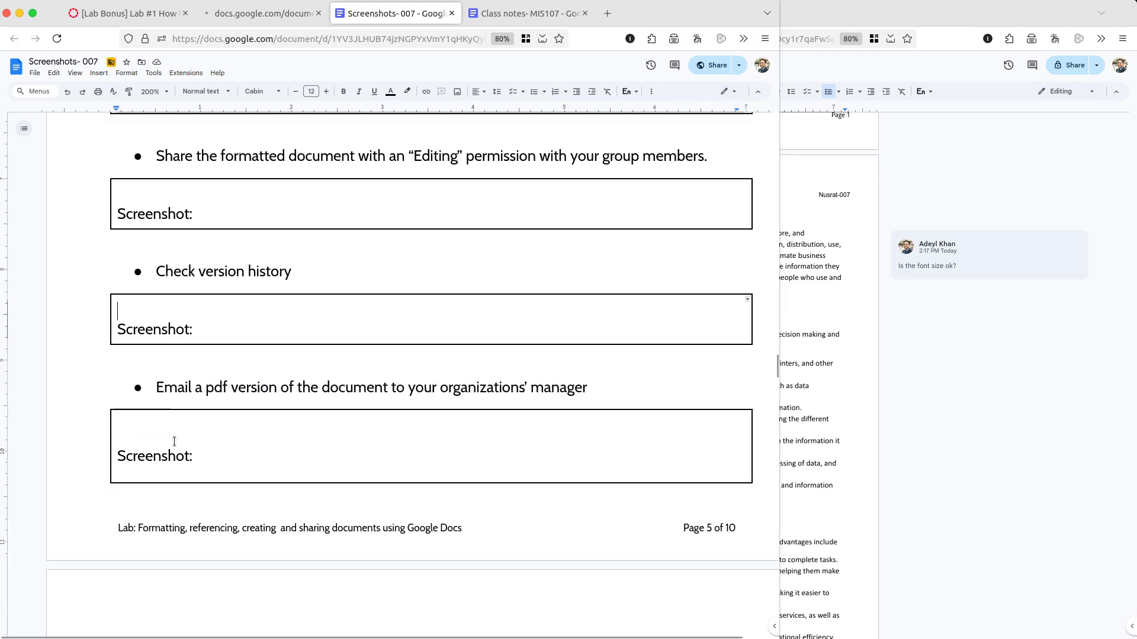
{"action": "left_click", "coordinate": [192, 393]}
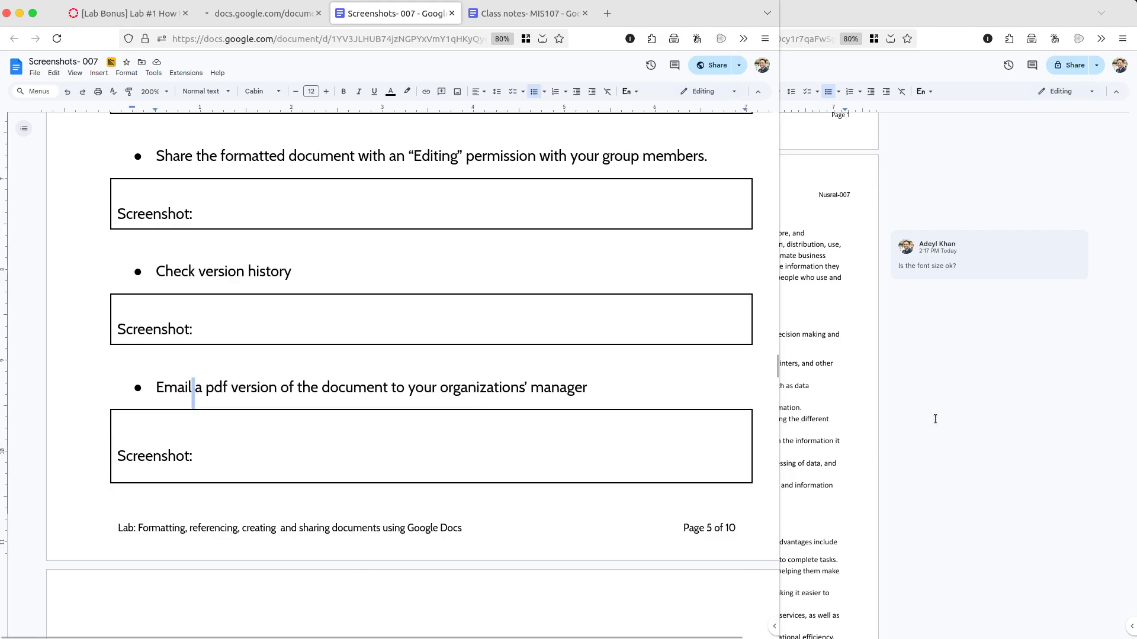
- Prepare an email of the Formatting- 007 document as a PDF attachment to the manager's suggested contact, and discard it without sending
{"action": "left_click", "coordinate": [840, 394]}
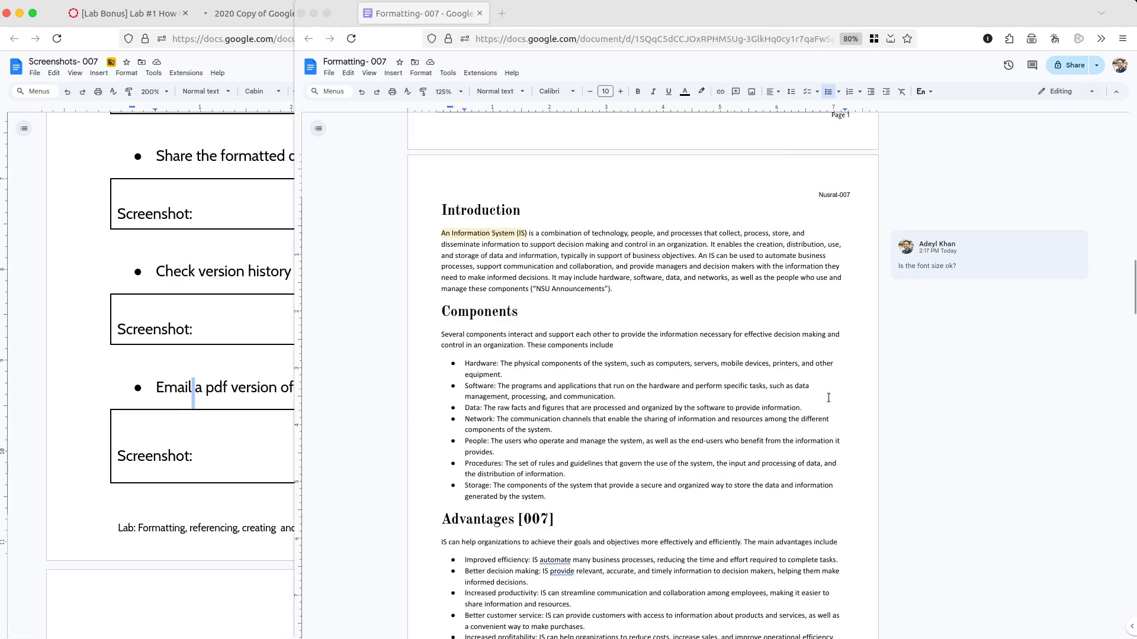
{"action": "left_click", "coordinate": [329, 73]}
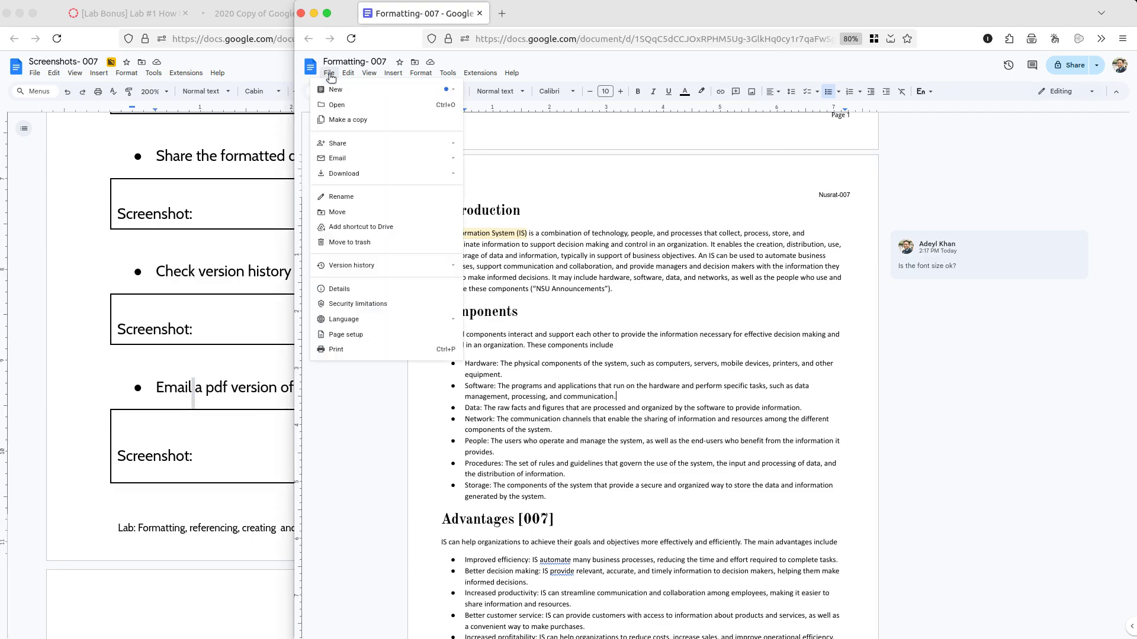
{"action": "mouse_move", "coordinate": [363, 159]}
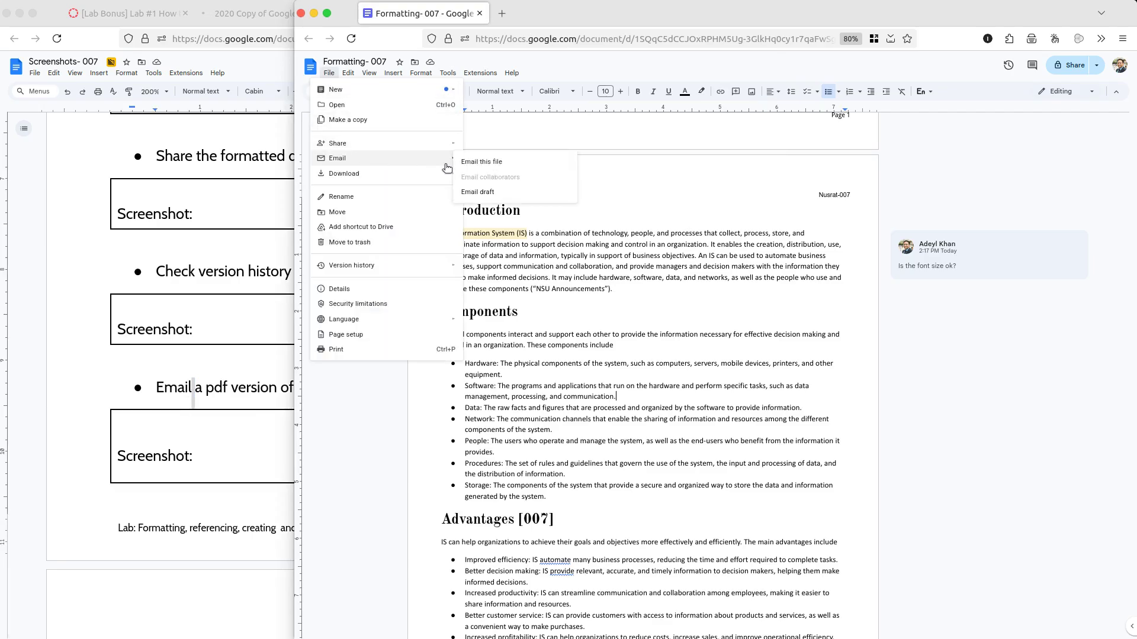
{"action": "left_click", "coordinate": [483, 162]}
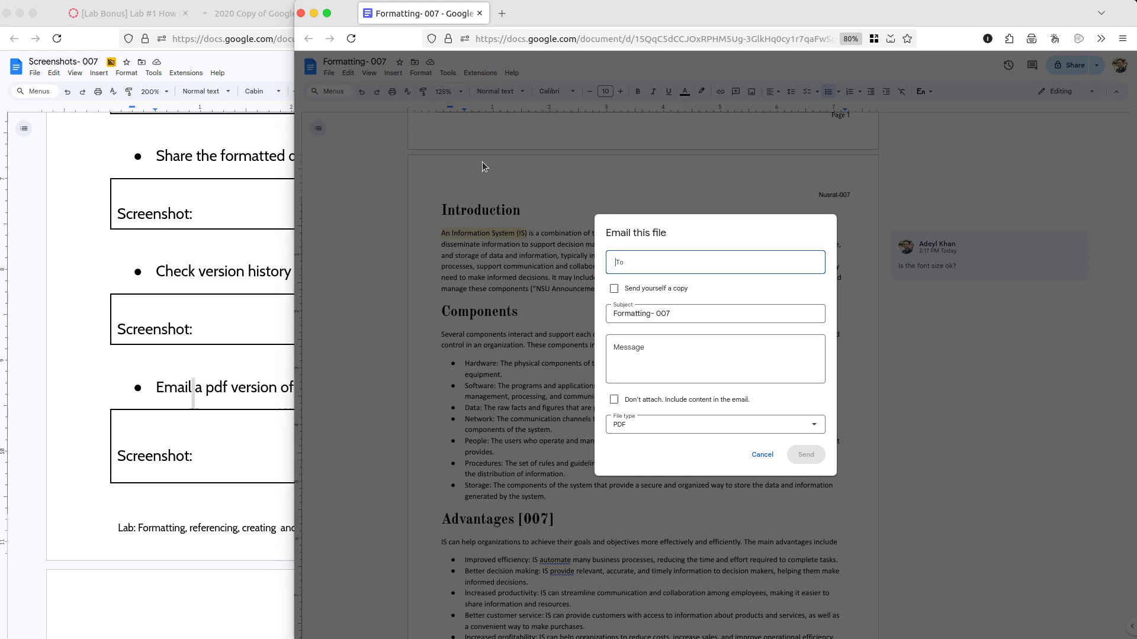
{"action": "left_click", "coordinate": [649, 424]}
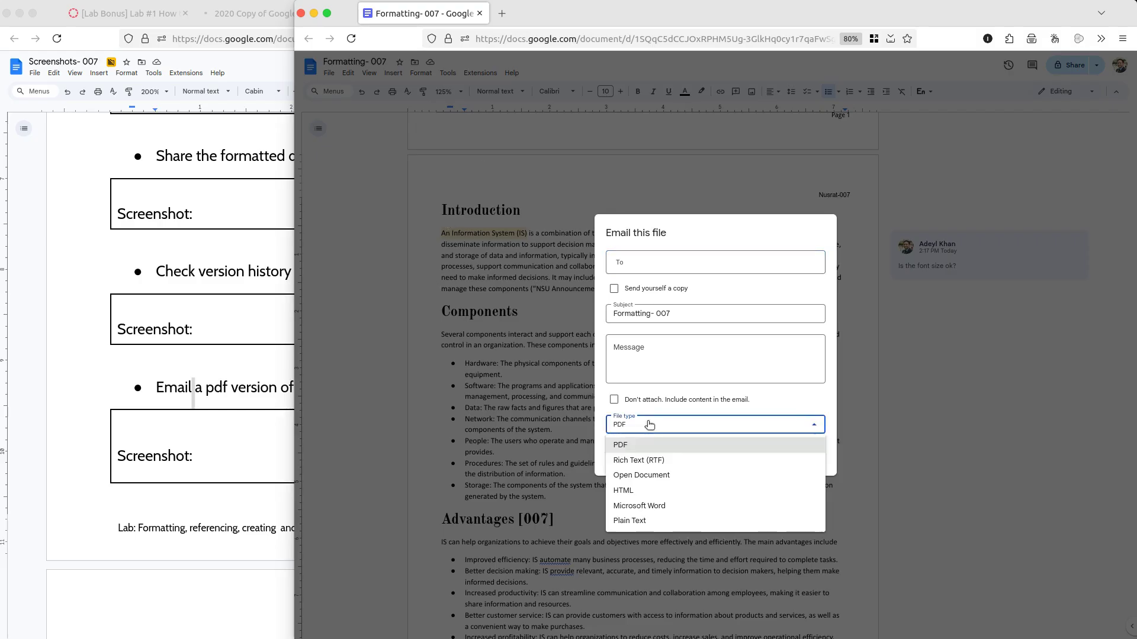
{"action": "left_click", "coordinate": [676, 261]}
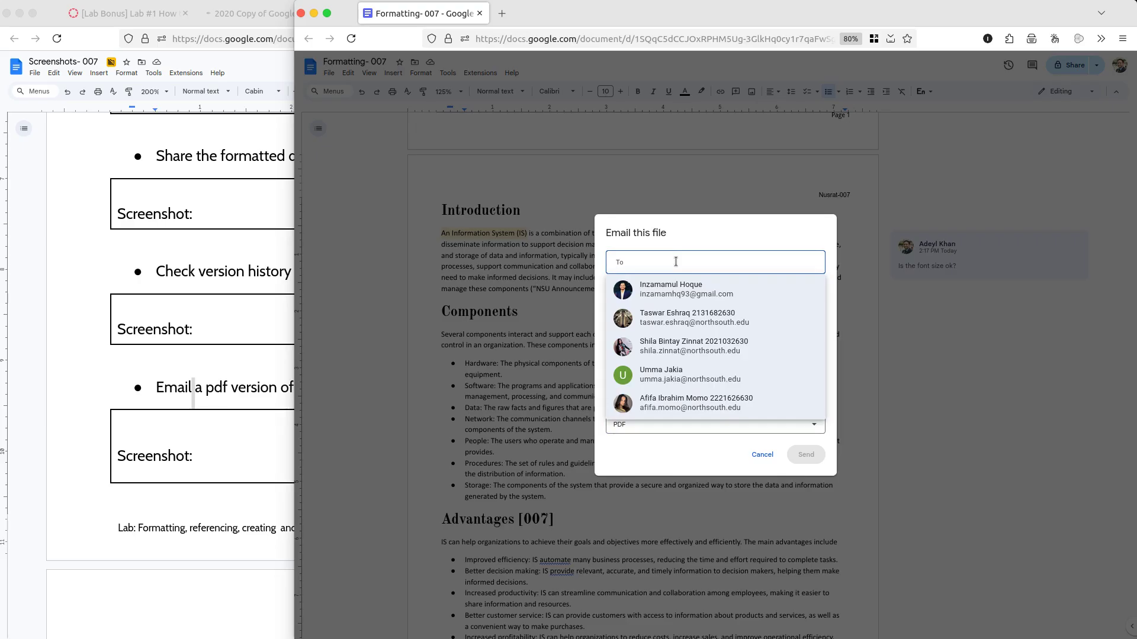
{"action": "type", "text": "abu"}
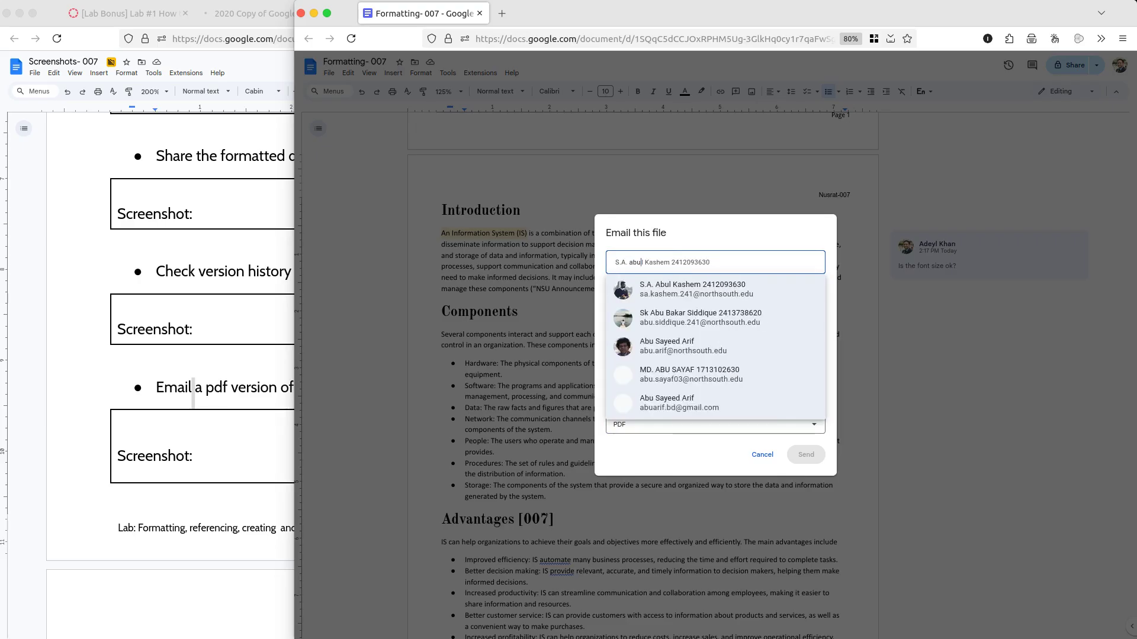
{"action": "left_click", "coordinate": [679, 346]}
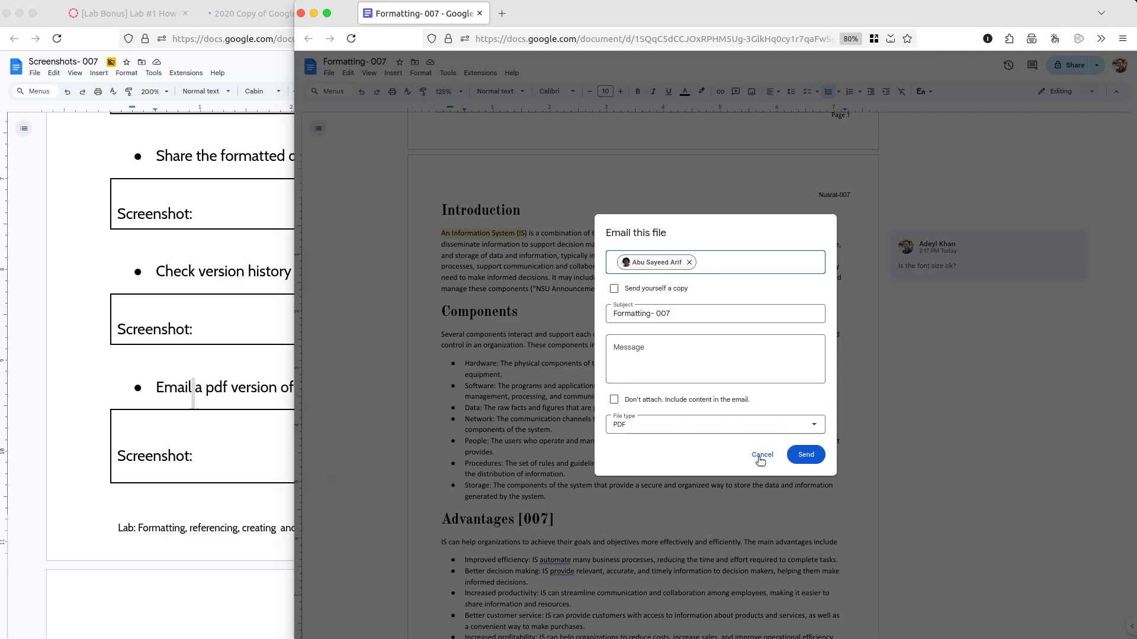
{"action": "left_click", "coordinate": [762, 457]}
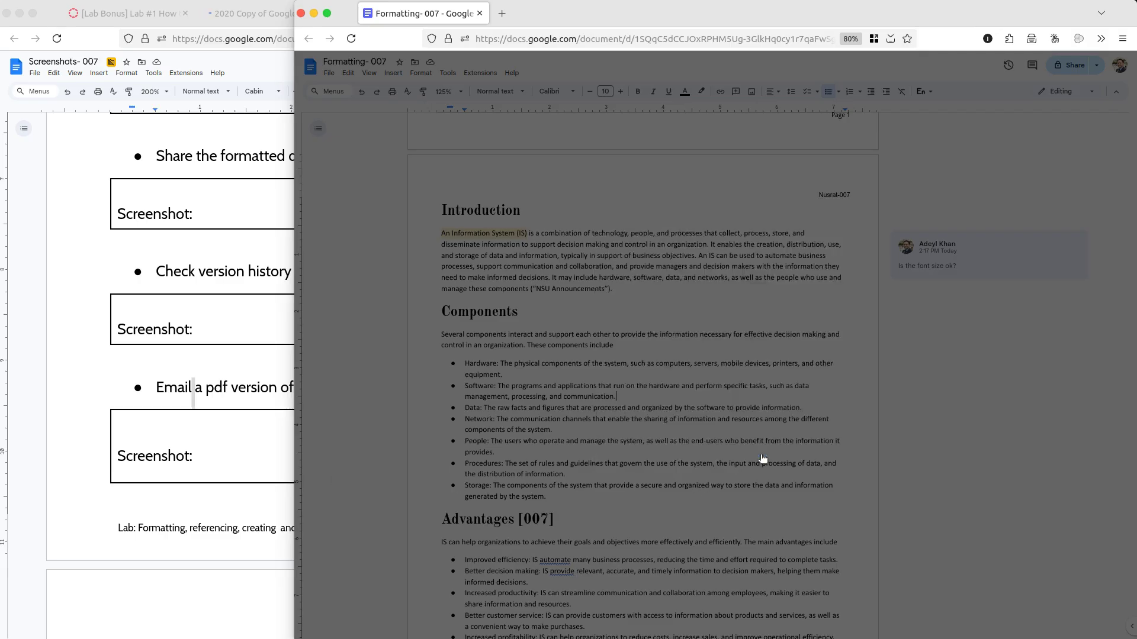
- Review the worksheet's remaining sharing task about emailing collaborators, its closing note and the text that follows
{"action": "left_click", "coordinate": [255, 432]}
{"action": "scroll", "coordinate": [255, 432], "scroll_direction": "down", "scroll_amount": 6}
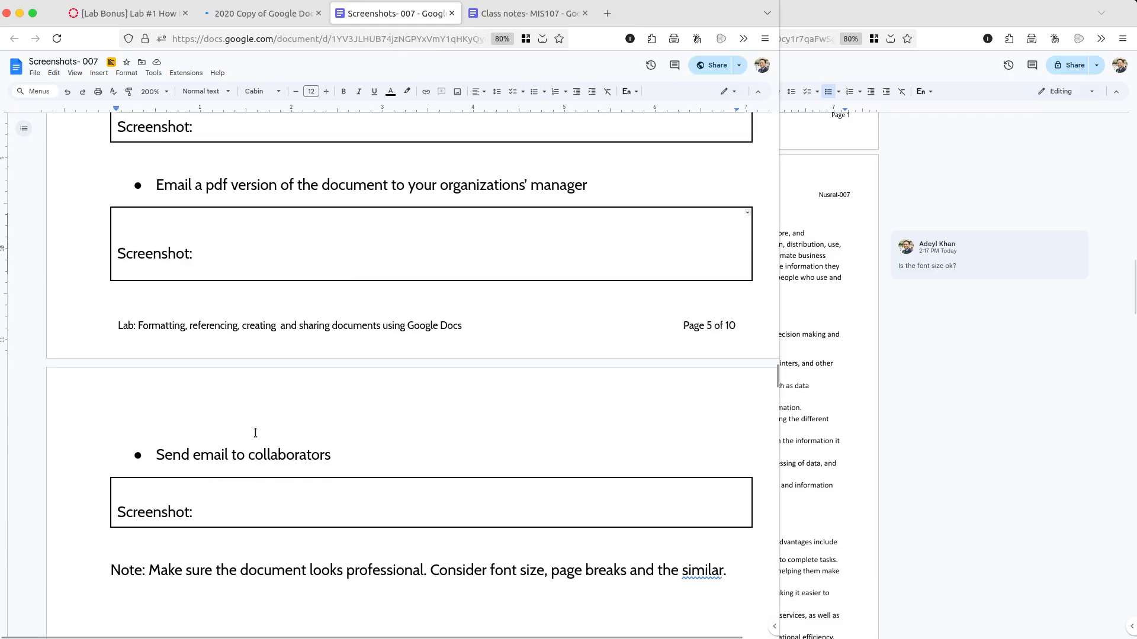
{"action": "scroll", "coordinate": [251, 337], "scroll_direction": "down", "scroll_amount": 5}
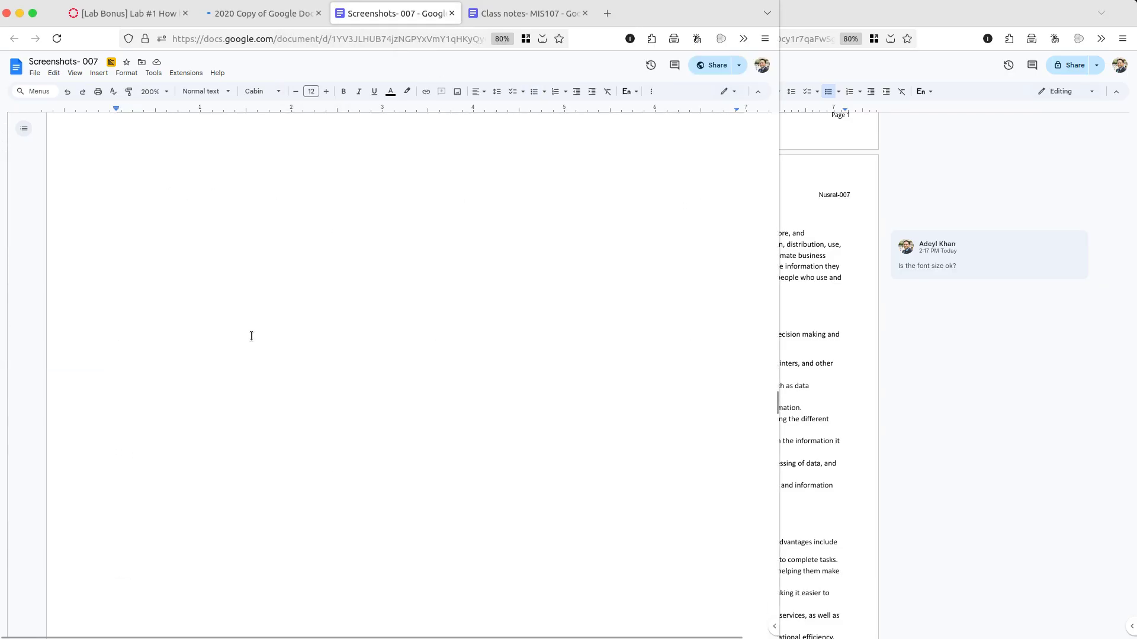
{"action": "scroll", "coordinate": [251, 336], "scroll_direction": "down", "scroll_amount": 15}
{"action": "scroll", "coordinate": [251, 336], "scroll_direction": "up", "scroll_amount": 12}
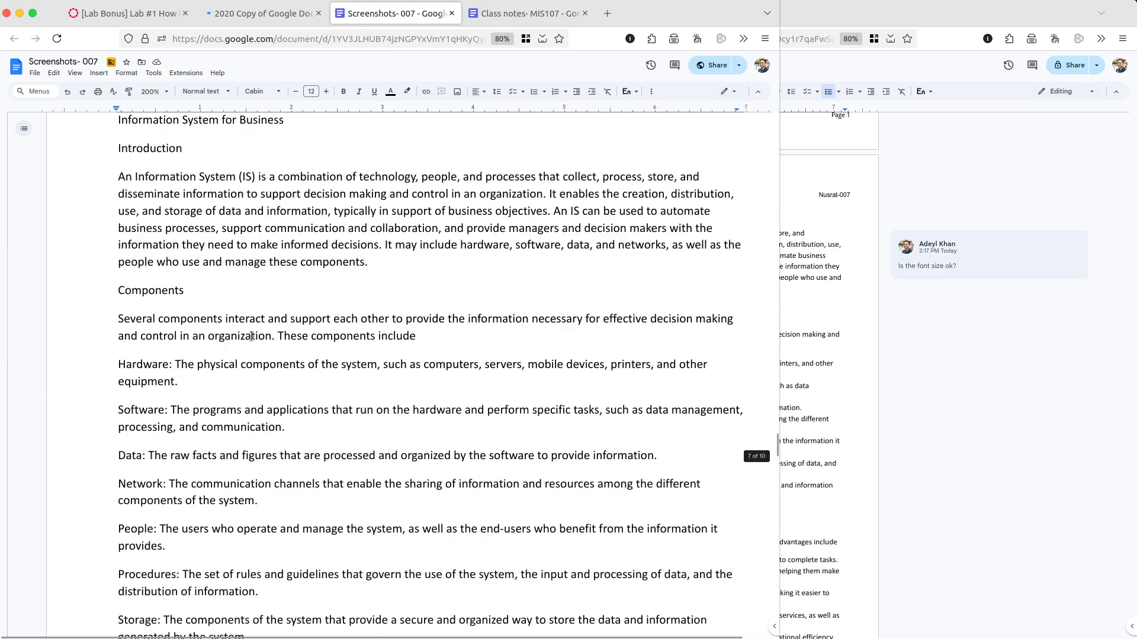
- Show the email options of the Formatting- 007 document, including the one for emailing collaborators
{"action": "left_click", "coordinate": [836, 309]}
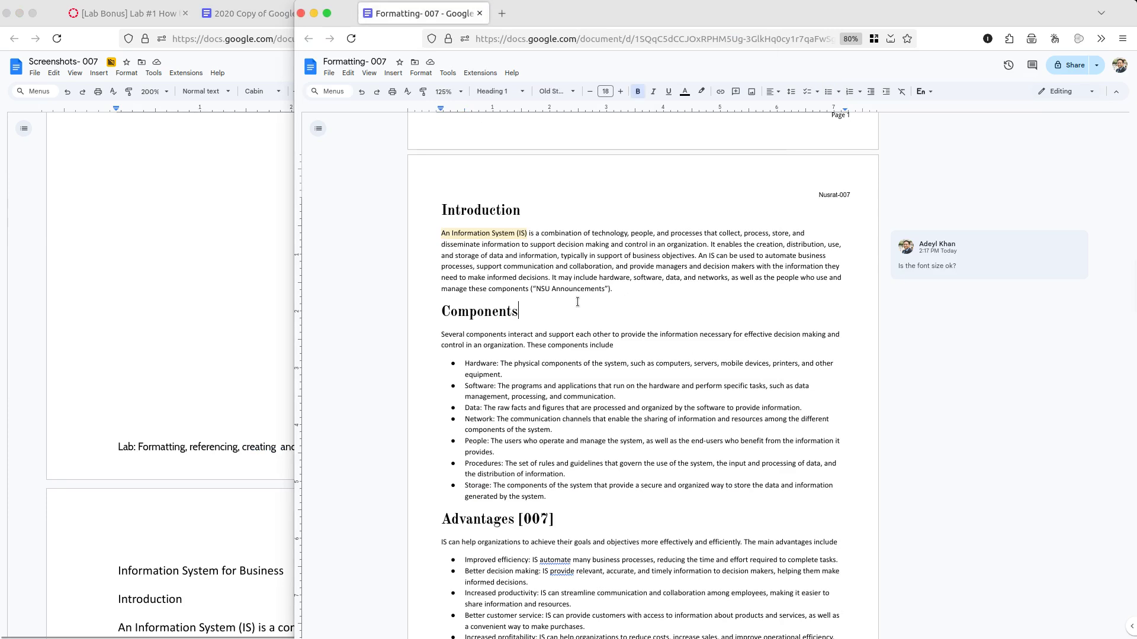
{"action": "left_click", "coordinate": [329, 74]}
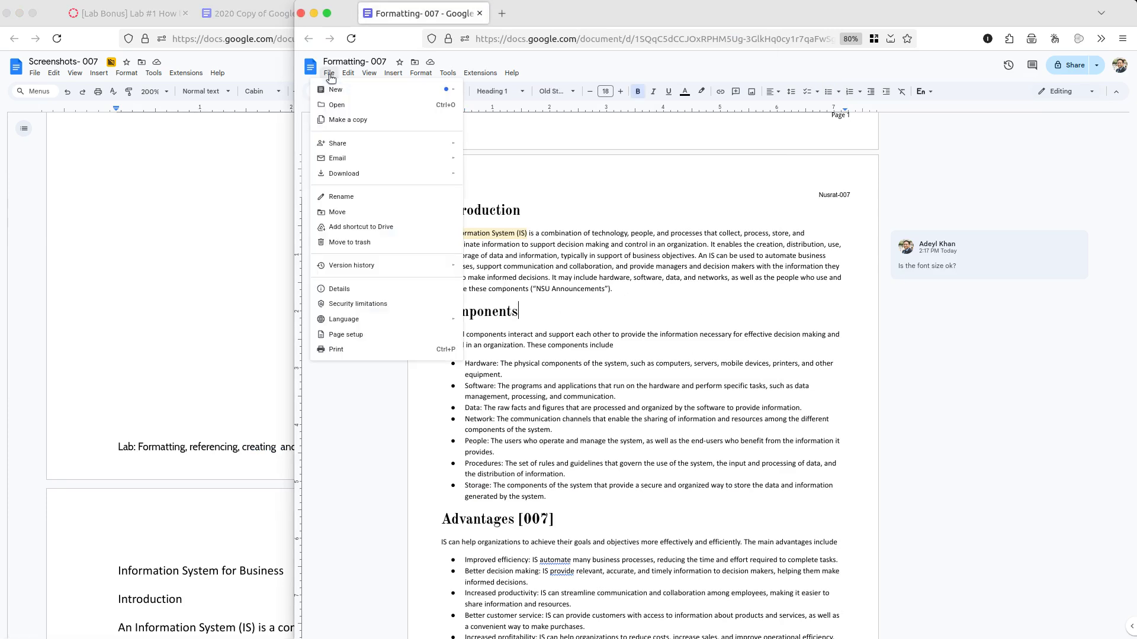
{"action": "mouse_move", "coordinate": [400, 160]}
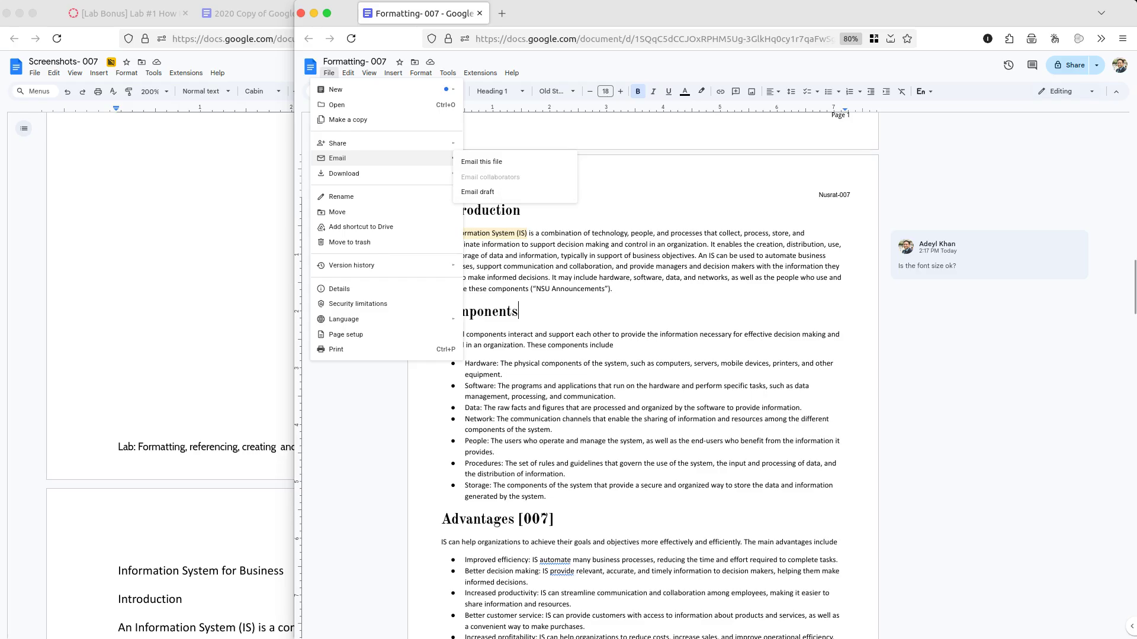
{"action": "key", "text": "alt+Tab"}
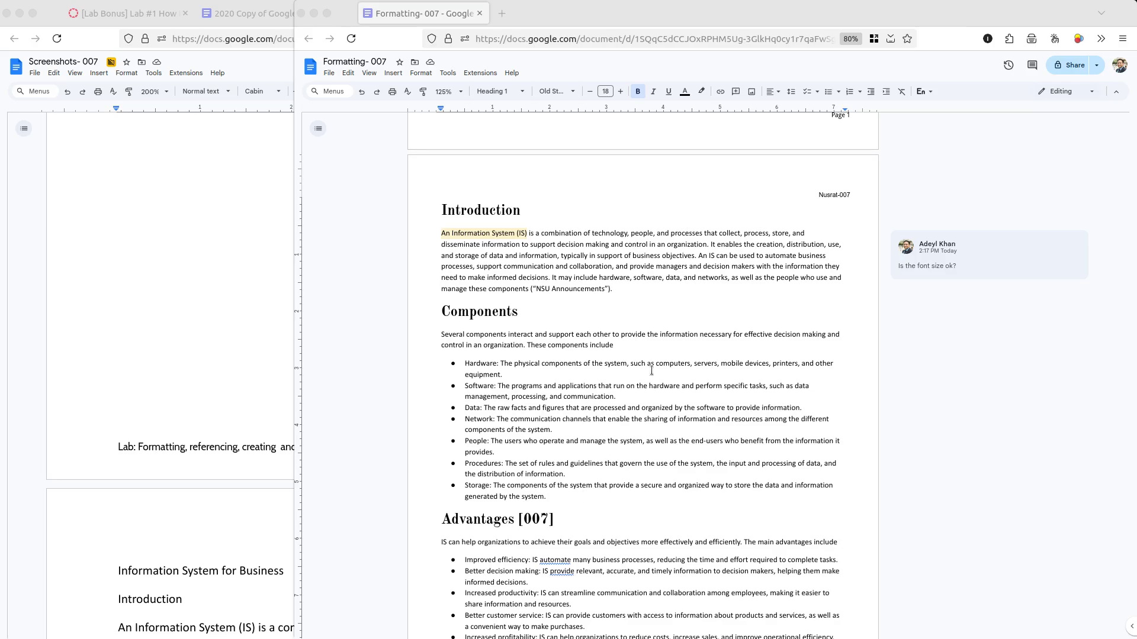
- Try to make a copy of Formatting- 007, browsing the suggested destination folders, and cancel the copy
{"action": "left_click", "coordinate": [656, 267]}
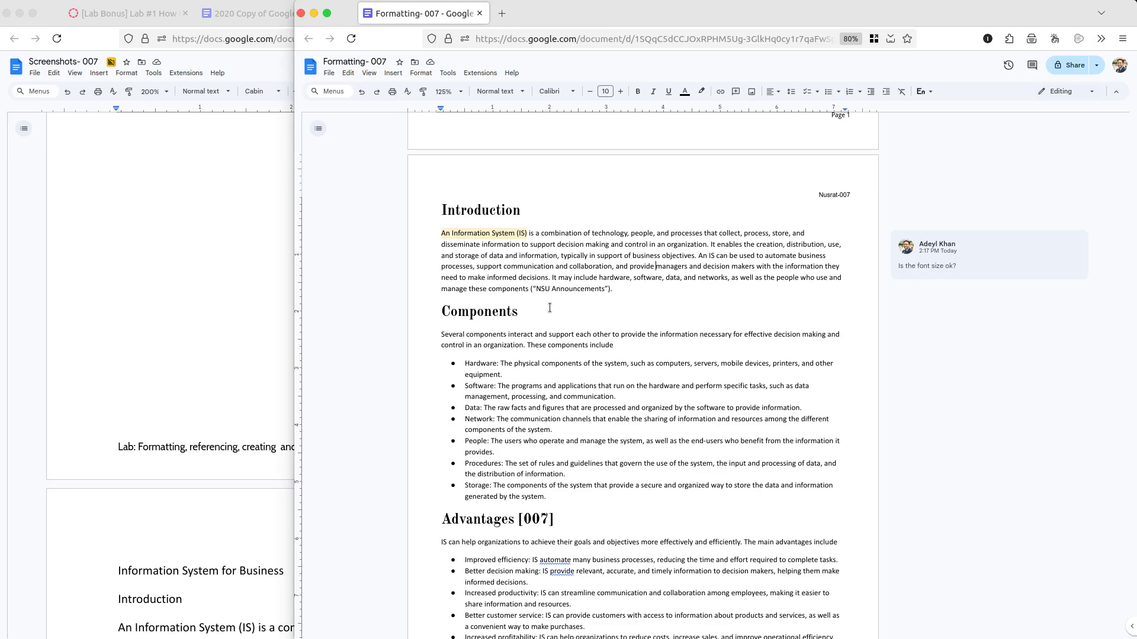
{"action": "left_click", "coordinate": [327, 76]}
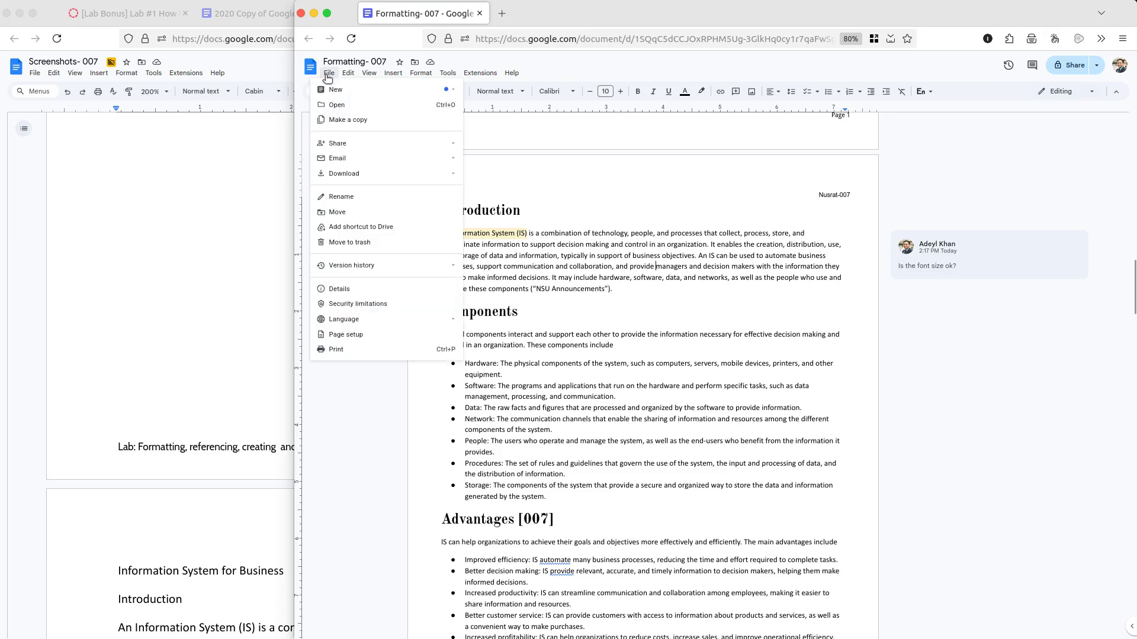
{"action": "left_click", "coordinate": [342, 120]}
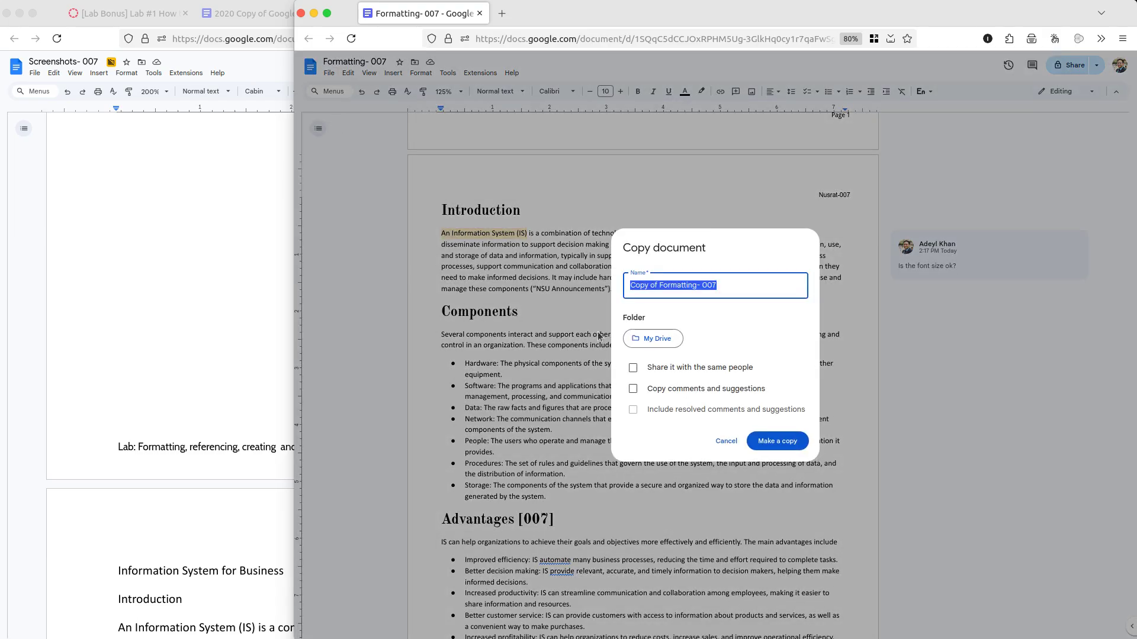
{"action": "left_click", "coordinate": [658, 340]}
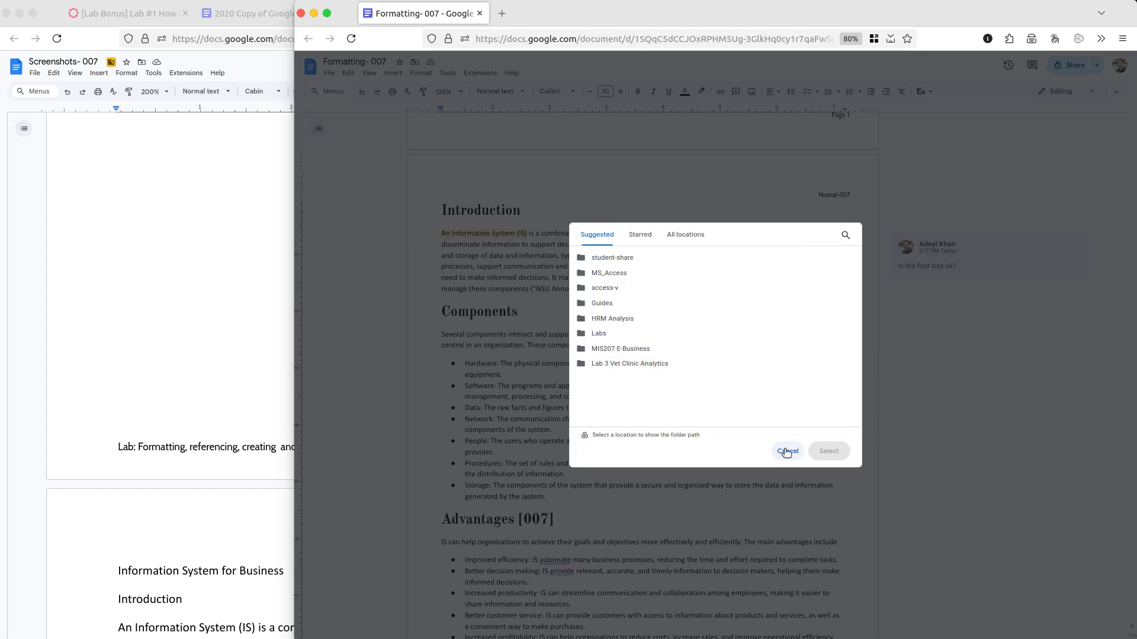
{"action": "left_click", "coordinate": [786, 452]}
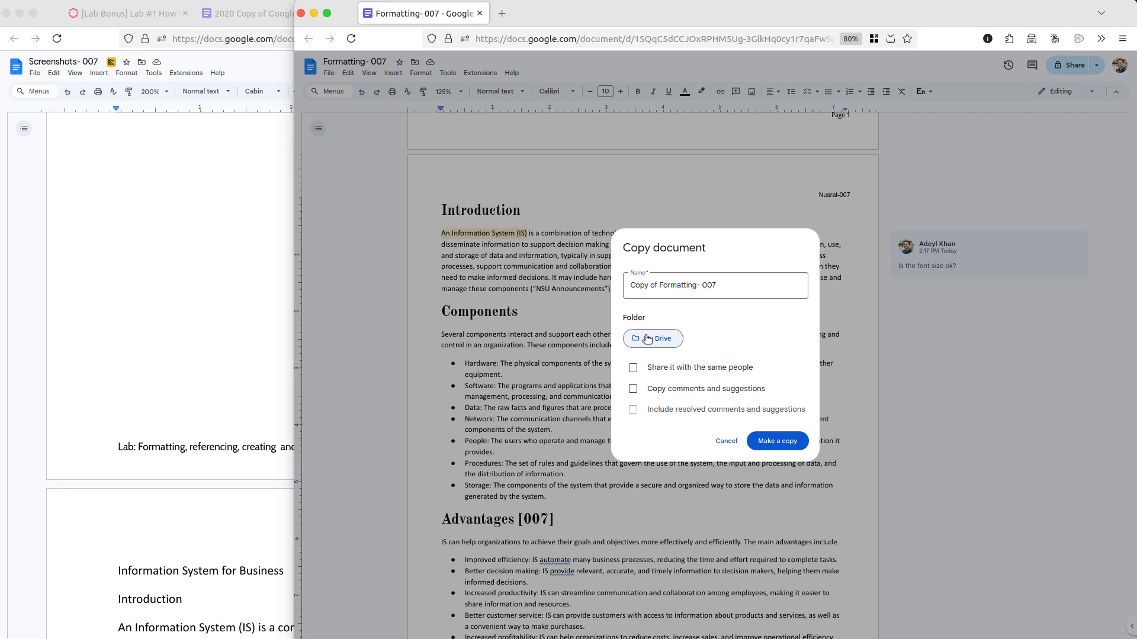
{"action": "left_click", "coordinate": [735, 442]}
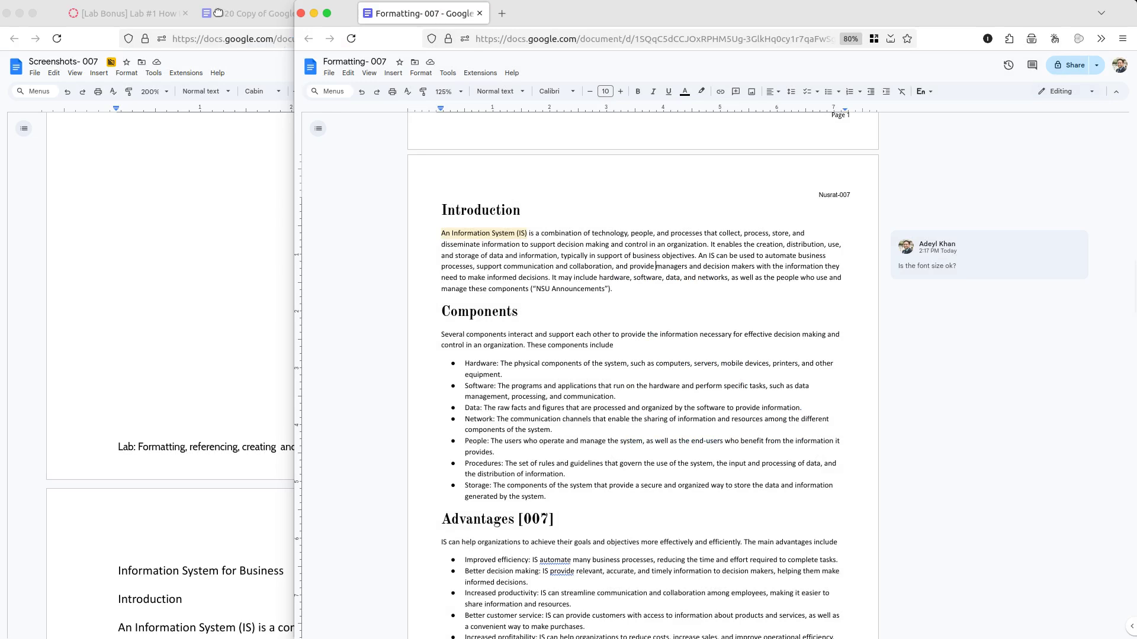
- Merge the Formatting- 007 tab into the main browser window and close the About-Business PDF in Okular
{"action": "left_click_drag", "start_coordinate": [205, 13], "coordinate": [210, 25]}
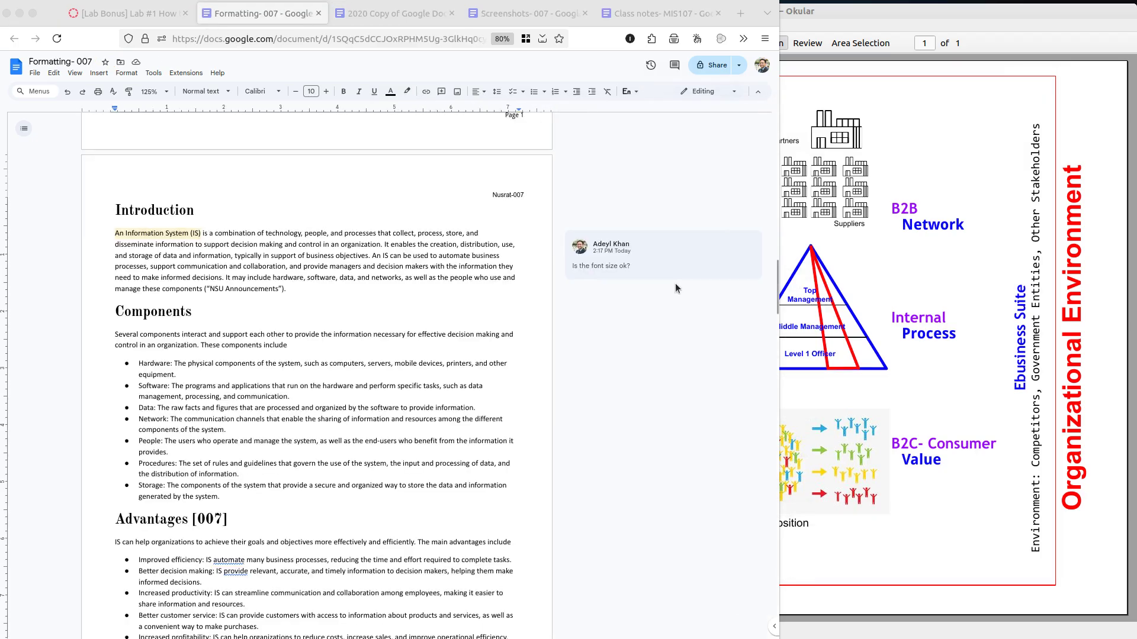
{"action": "left_click", "coordinate": [996, 206]}
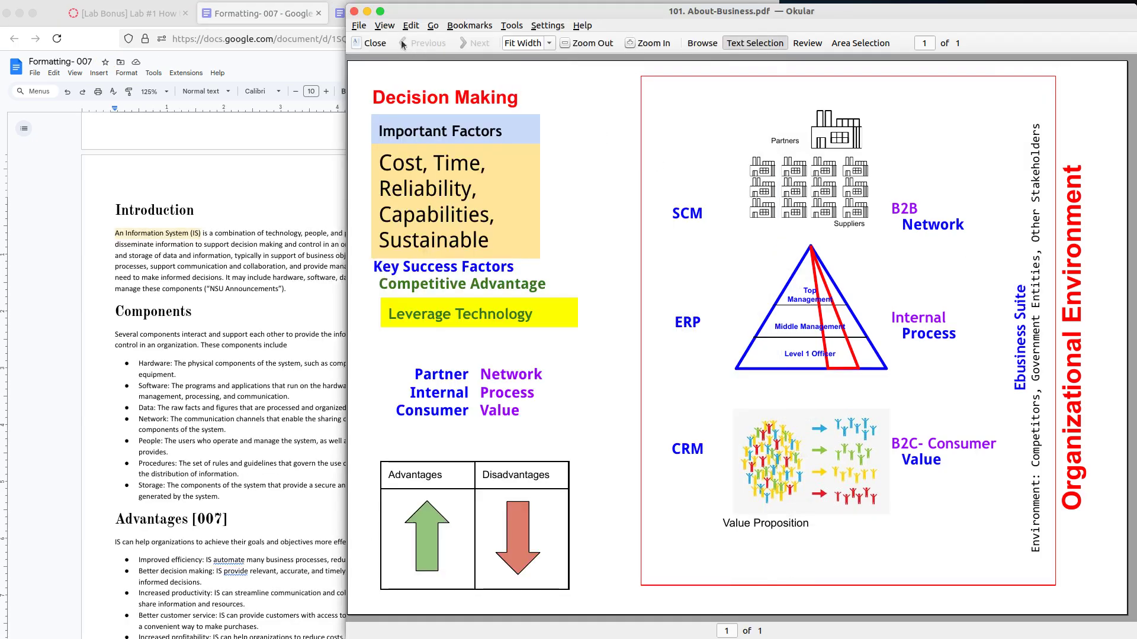
{"action": "left_click", "coordinate": [354, 12]}
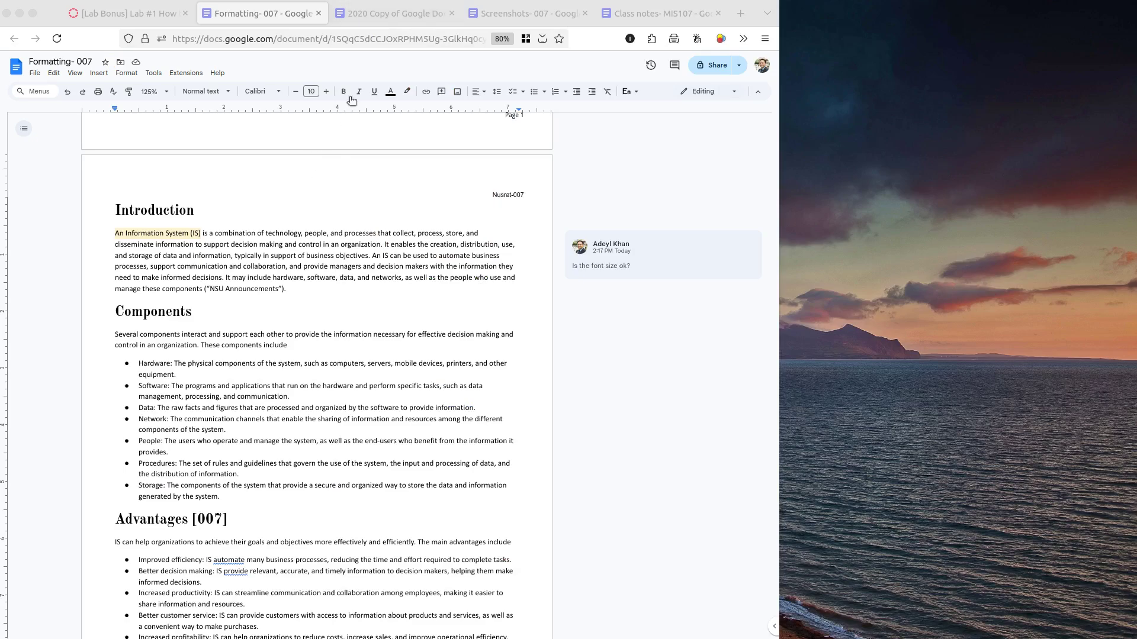
- Open the instruction file linked on the Lab #1 How to use Google Docs for Group Assignment page in a new tab
{"action": "left_click", "coordinate": [128, 13]}
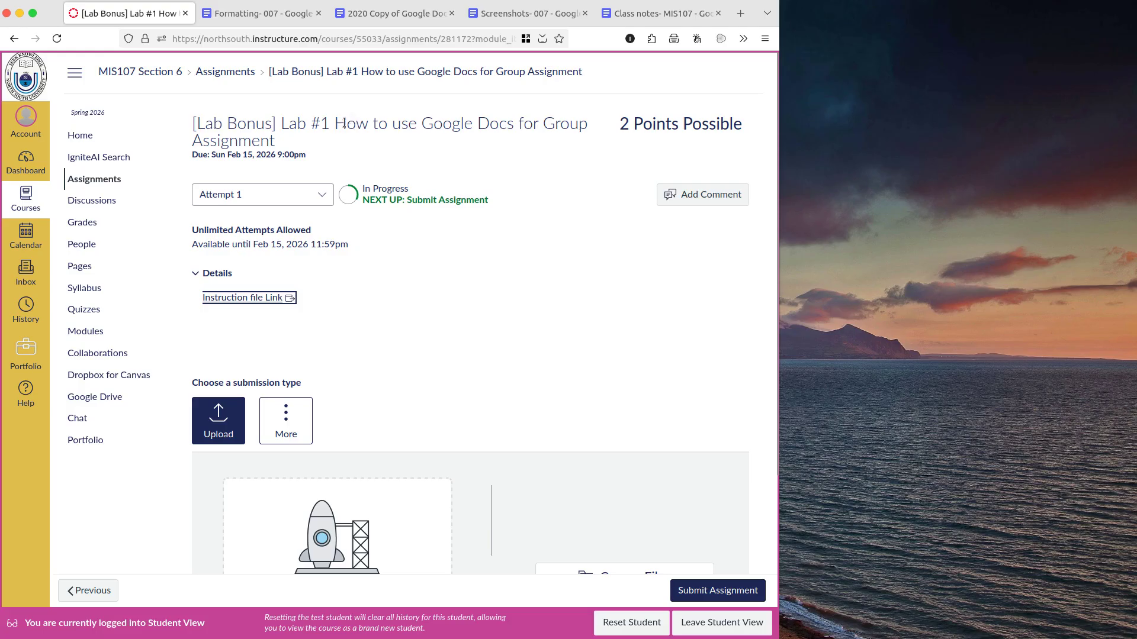
{"action": "left_click_drag", "start_coordinate": [335, 124], "coordinate": [348, 151]}
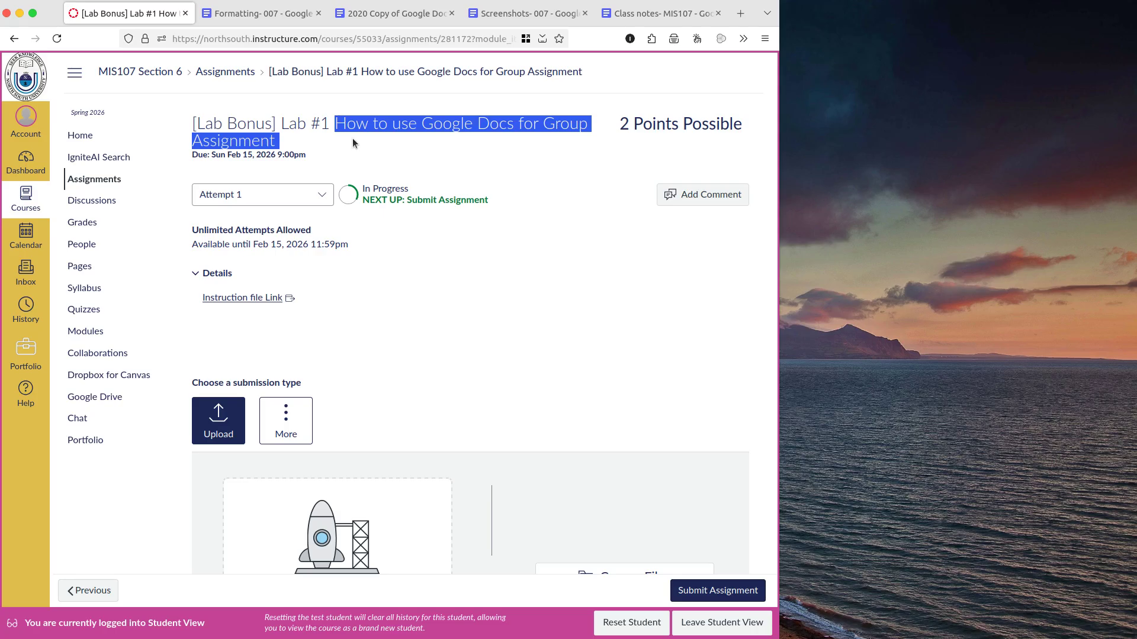
{"action": "right_click", "coordinate": [279, 301]}
{"action": "left_click", "coordinate": [338, 310]}
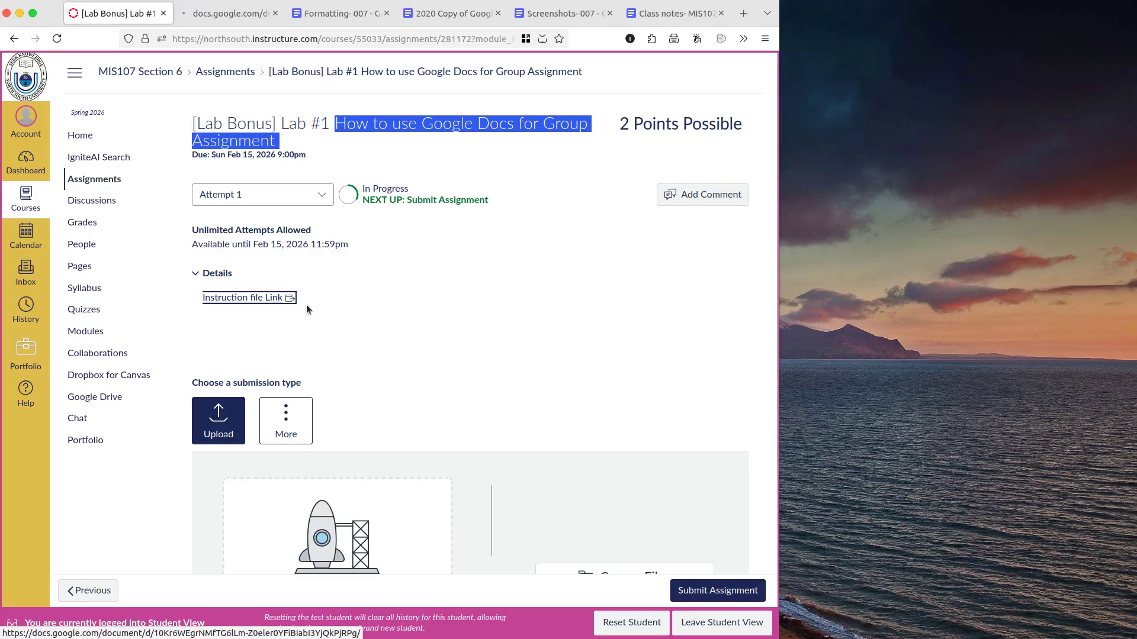
{"action": "left_click", "coordinate": [231, 14]}
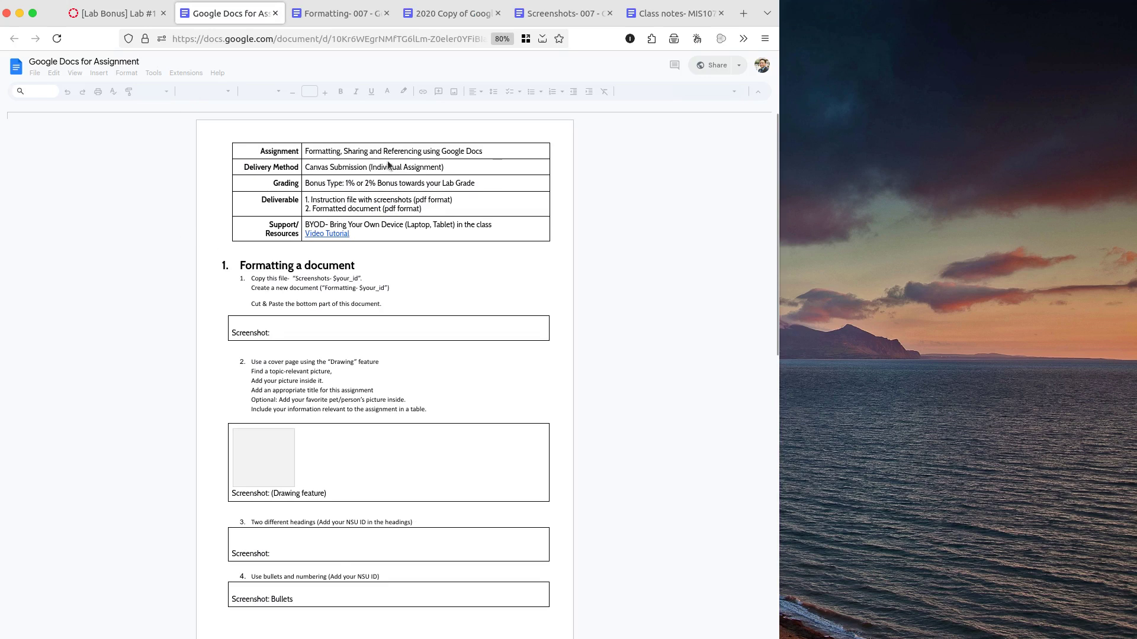
- Review the instruction file's delivery method, file naming rule, formatting tasks and “Sharing this document” tasks
{"action": "double_click", "coordinate": [388, 170]}
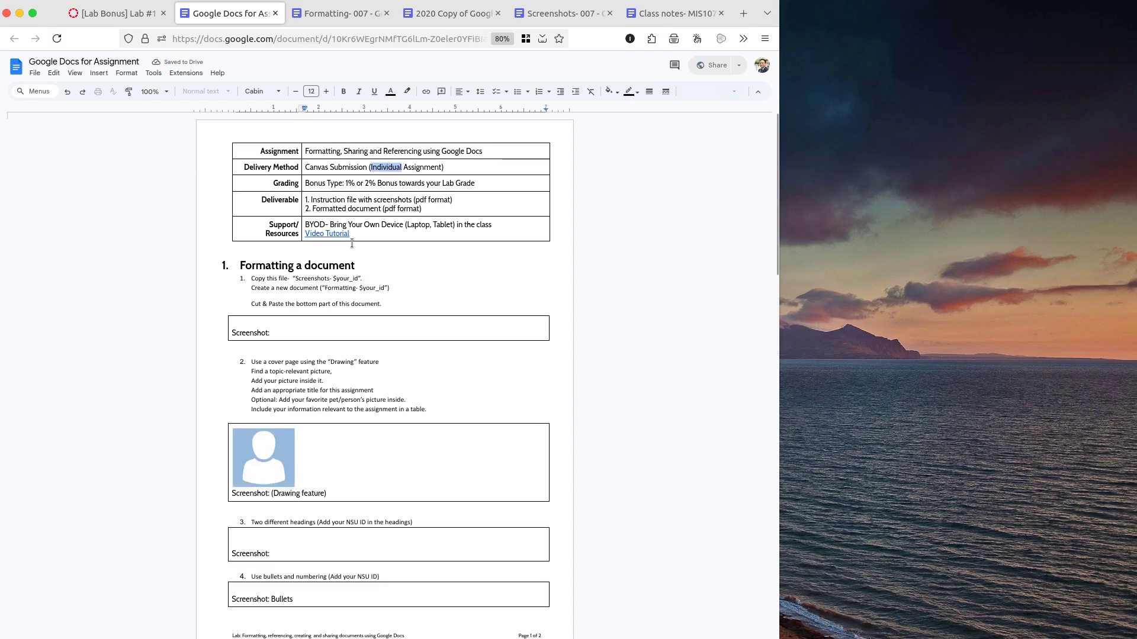
{"action": "double_click", "coordinate": [350, 281]}
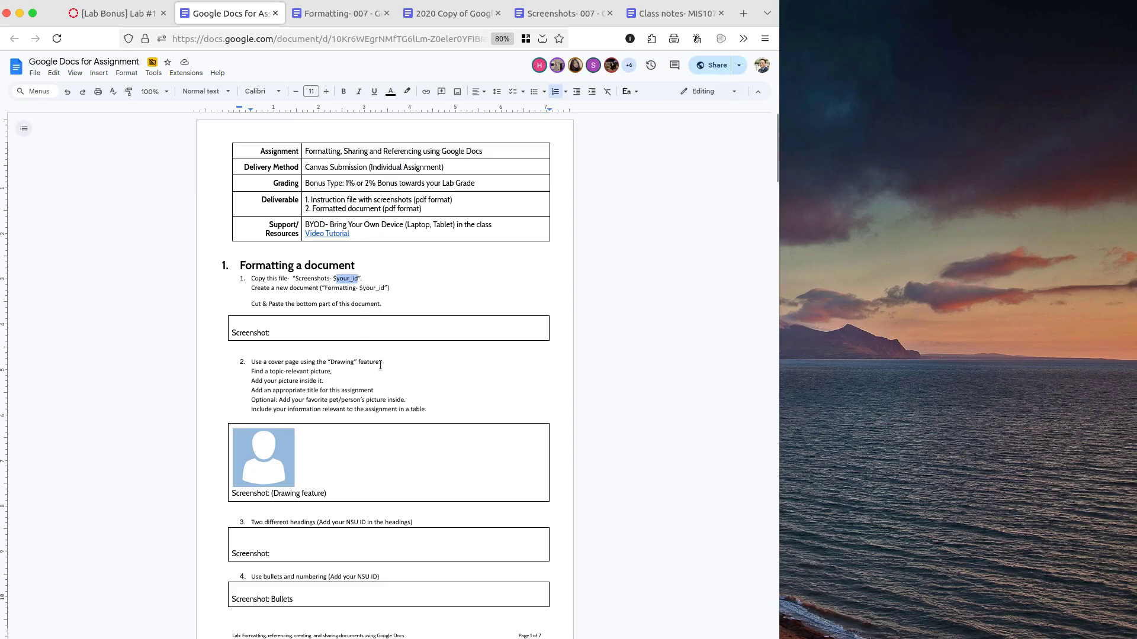
{"action": "scroll", "coordinate": [383, 370], "scroll_direction": "down", "scroll_amount": 8}
{"action": "scroll", "coordinate": [383, 370], "scroll_direction": "down", "scroll_amount": 6}
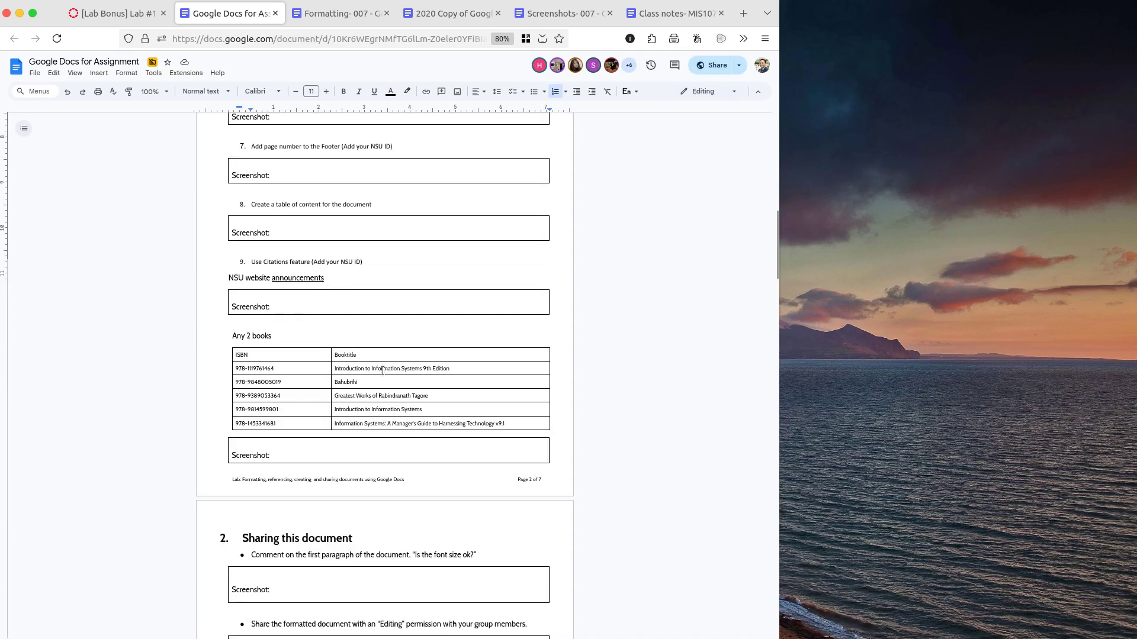
{"action": "scroll", "coordinate": [383, 371], "scroll_direction": "down", "scroll_amount": 3}
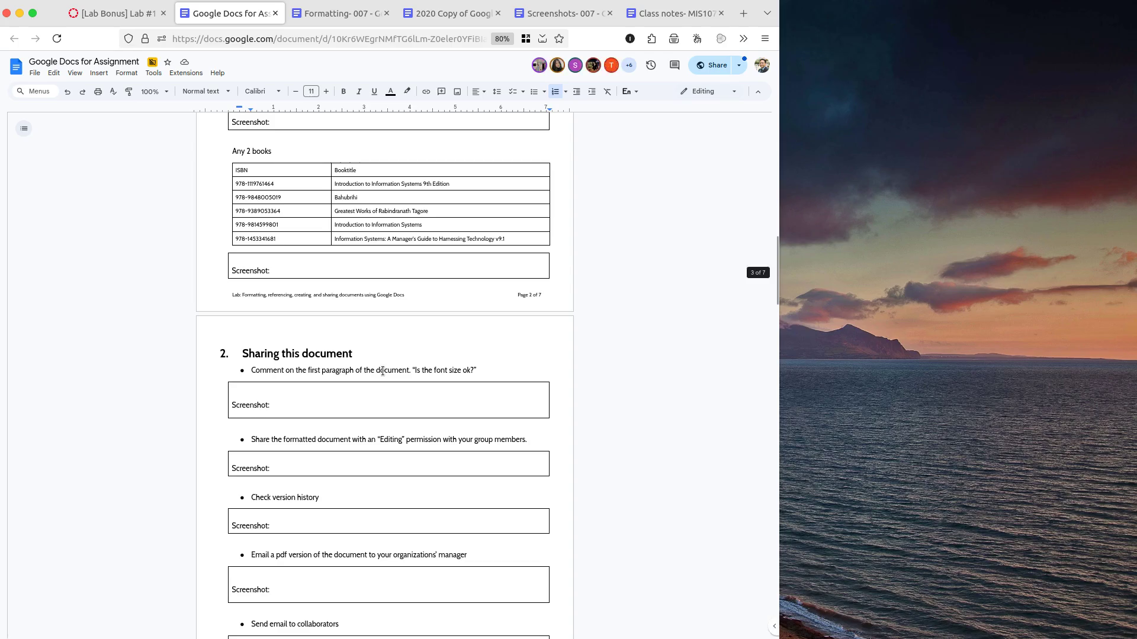
{"action": "scroll", "coordinate": [383, 371], "scroll_direction": "down", "scroll_amount": 1}
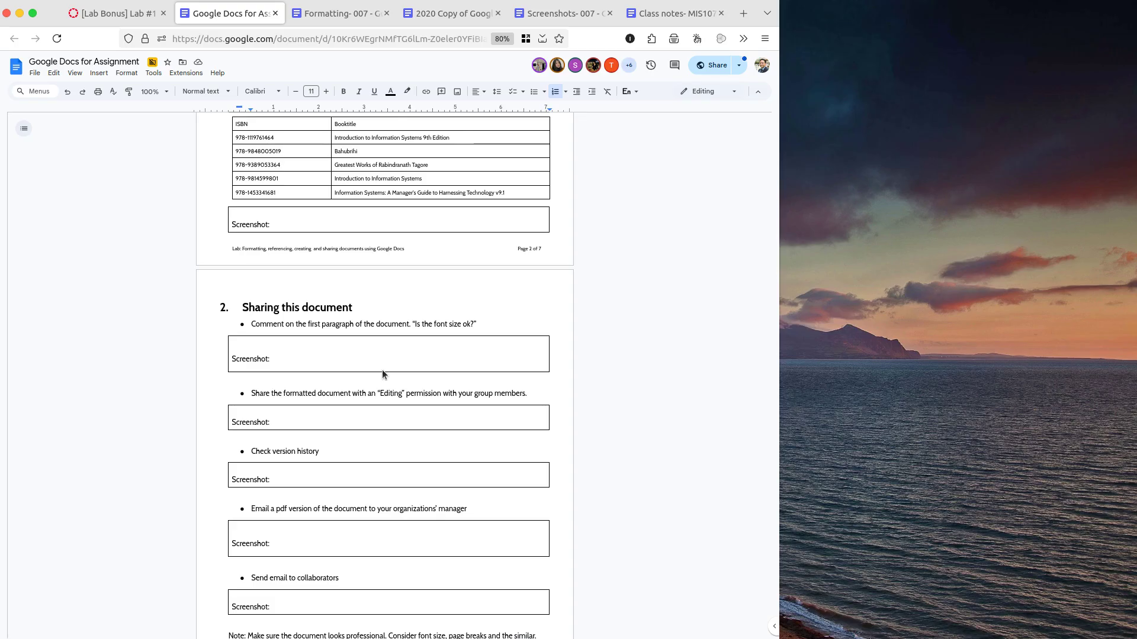
{"action": "scroll", "coordinate": [382, 370], "scroll_direction": "up", "scroll_amount": 8}
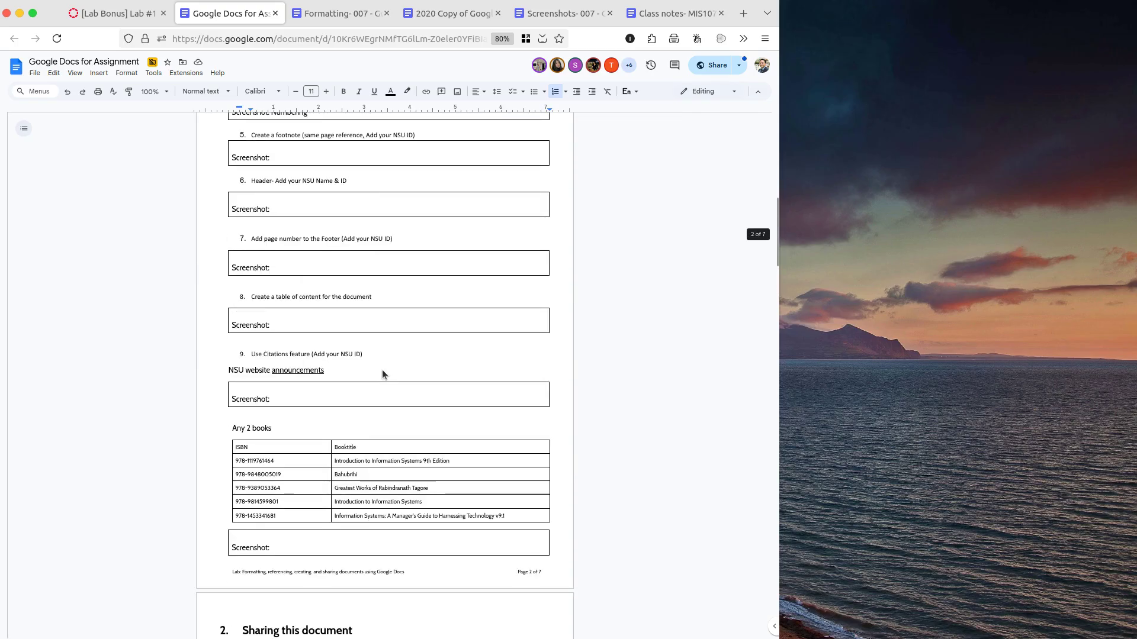
{"action": "scroll", "coordinate": [382, 373], "scroll_direction": "up", "scroll_amount": 2}
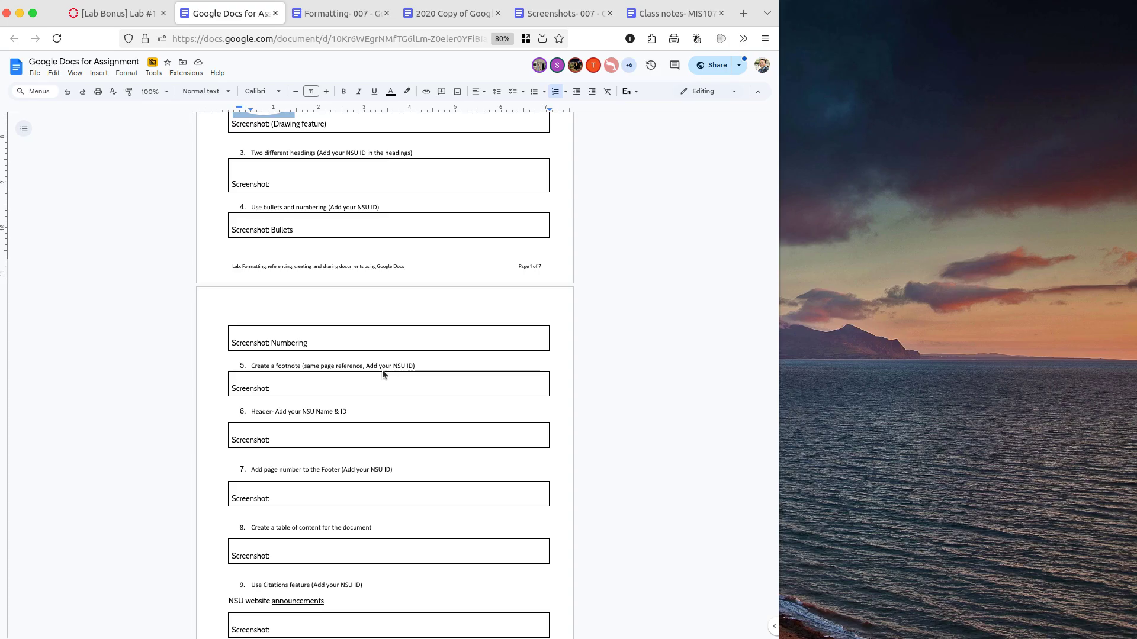
{"action": "mouse_move", "coordinate": [140, 21]}
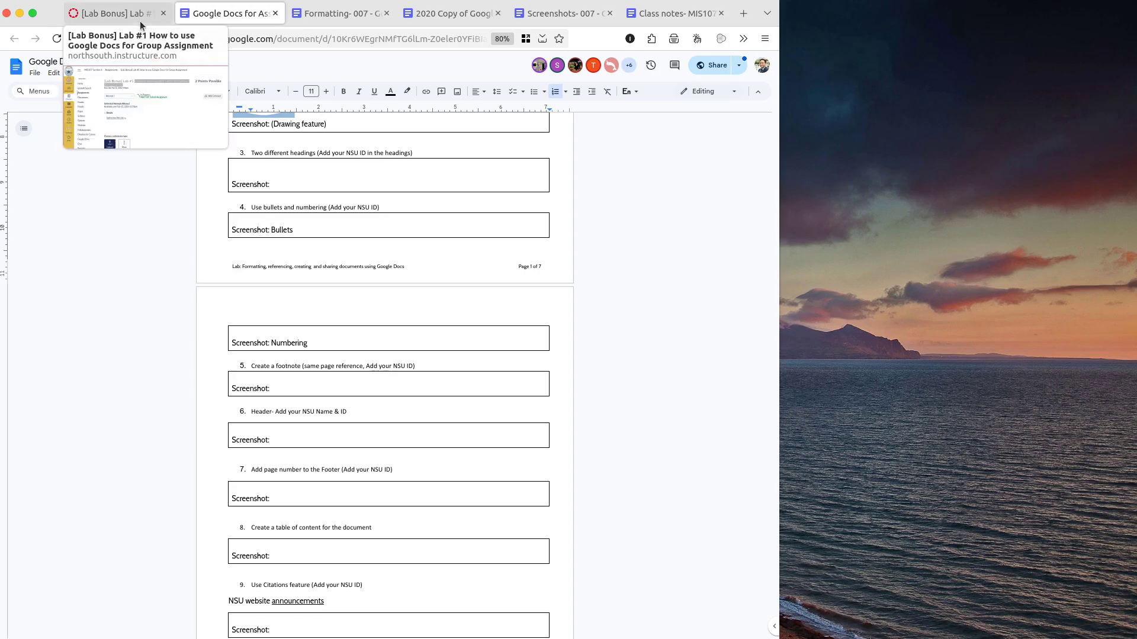